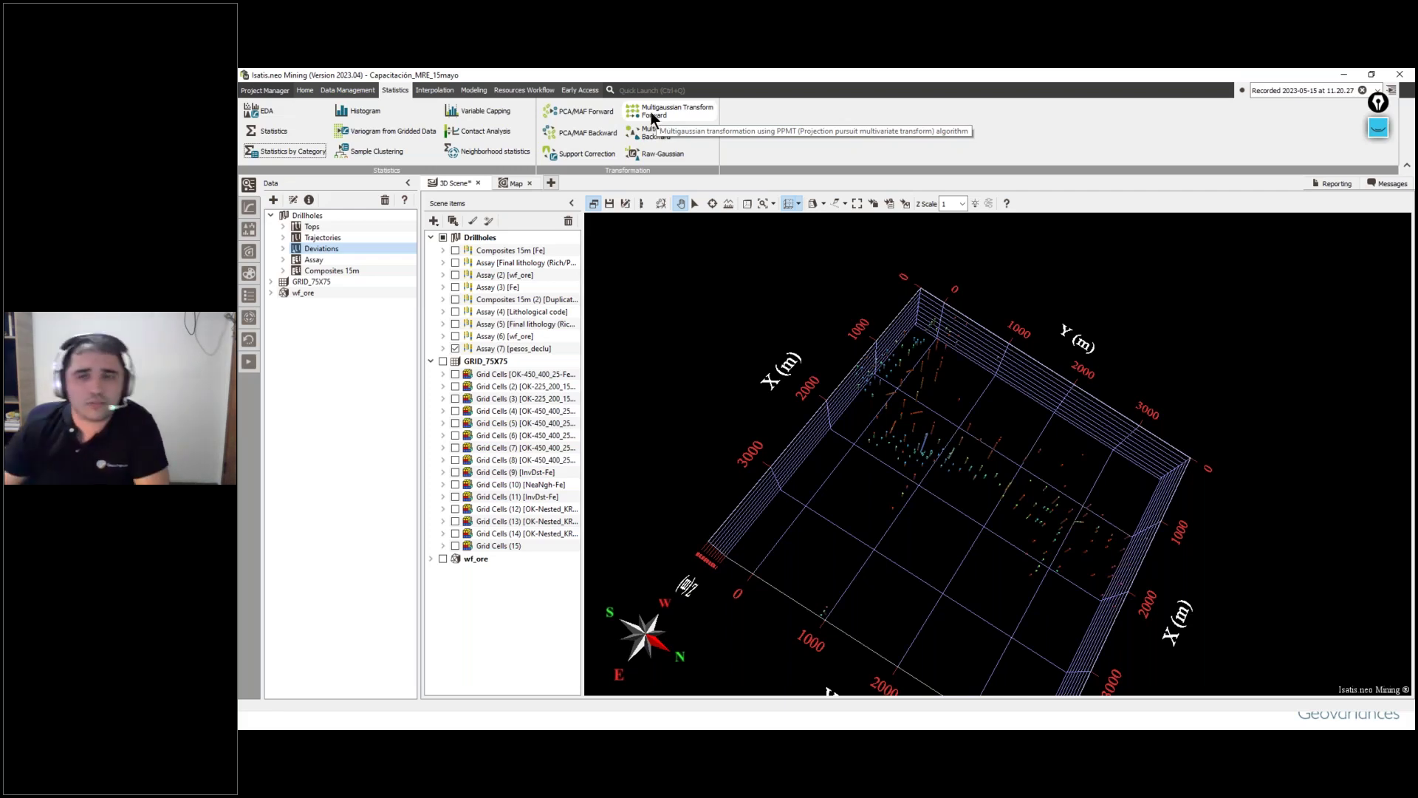
Step: Display the interpolation tools and the list of batch files, and open the In Situ 3D Resource Estimation batch
left_click(434, 91)
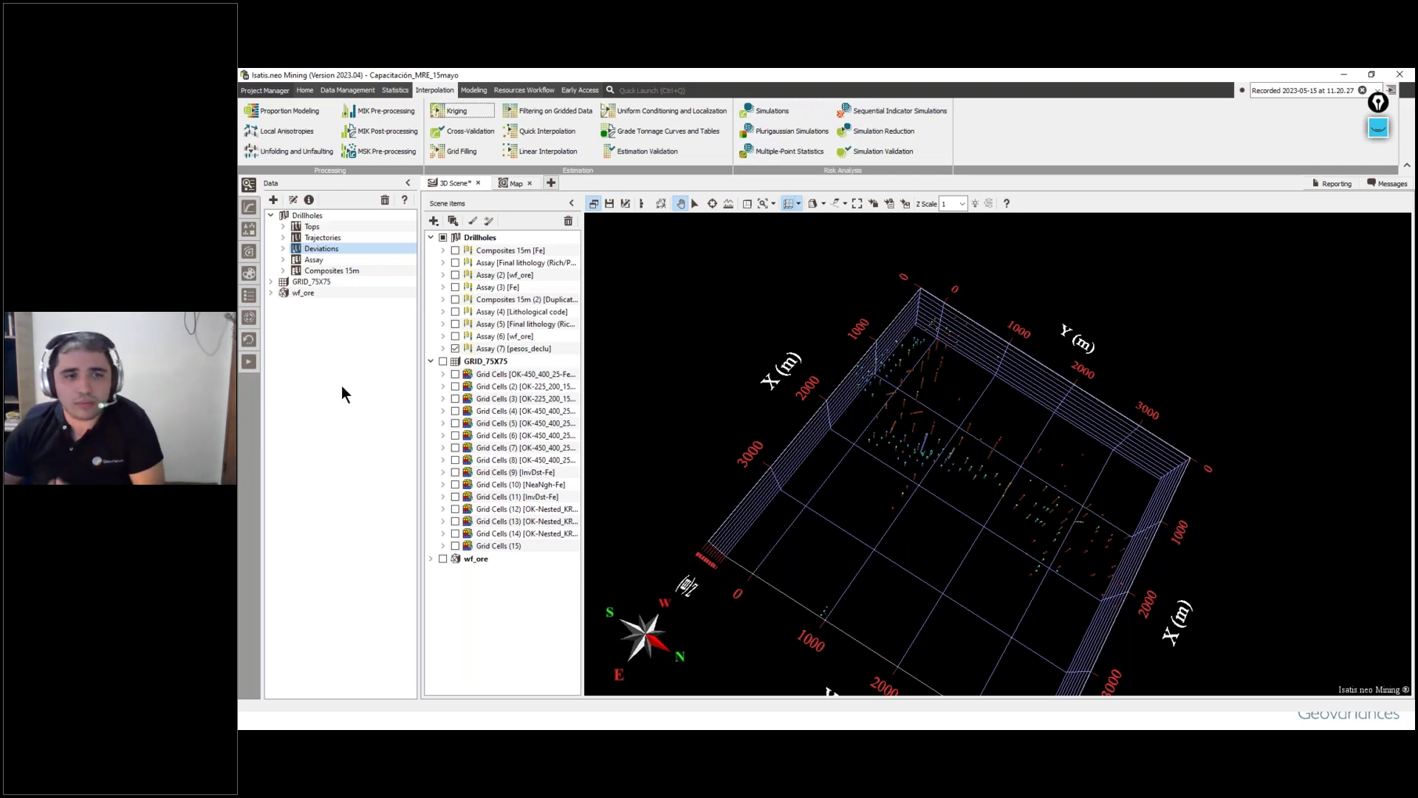
left_click(249, 366)
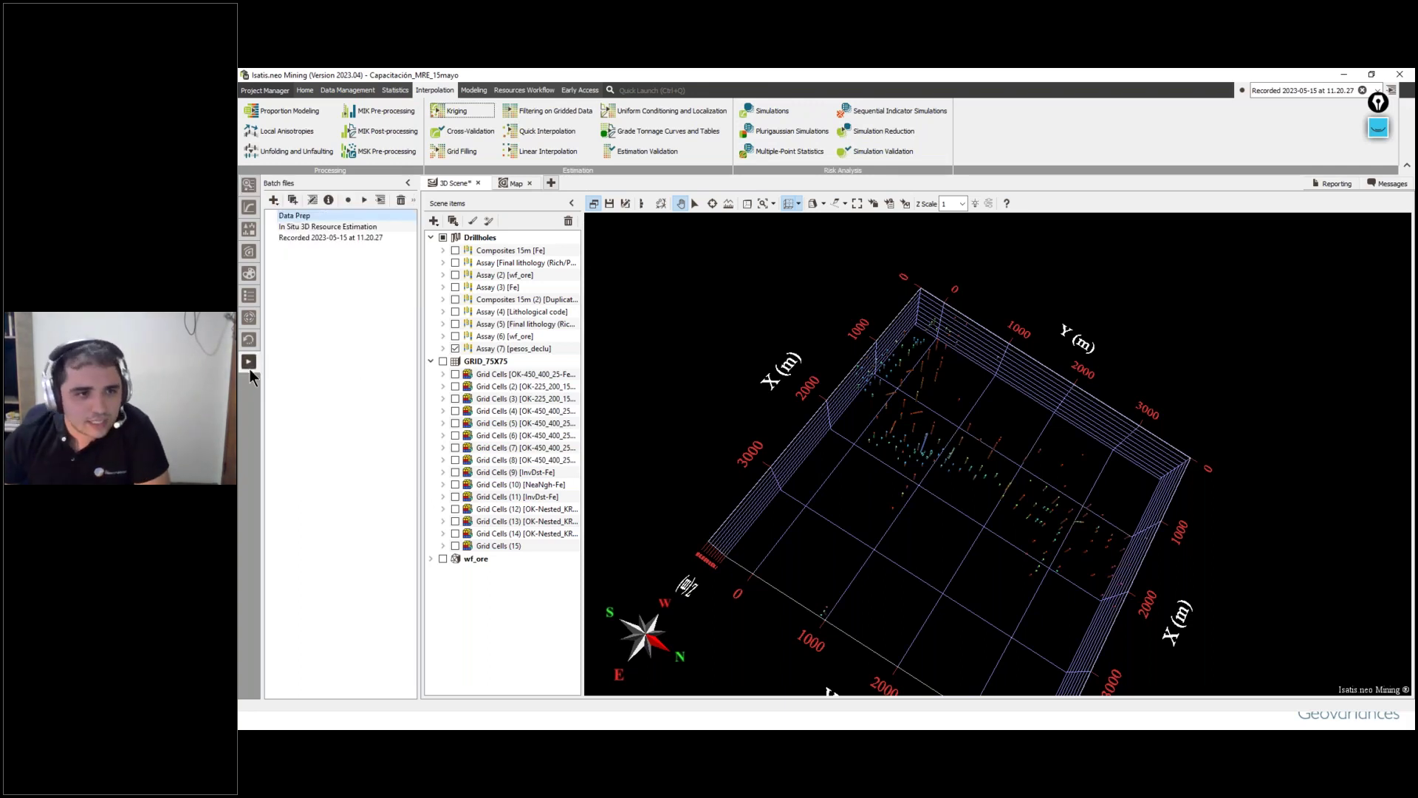
left_click(1374, 120)
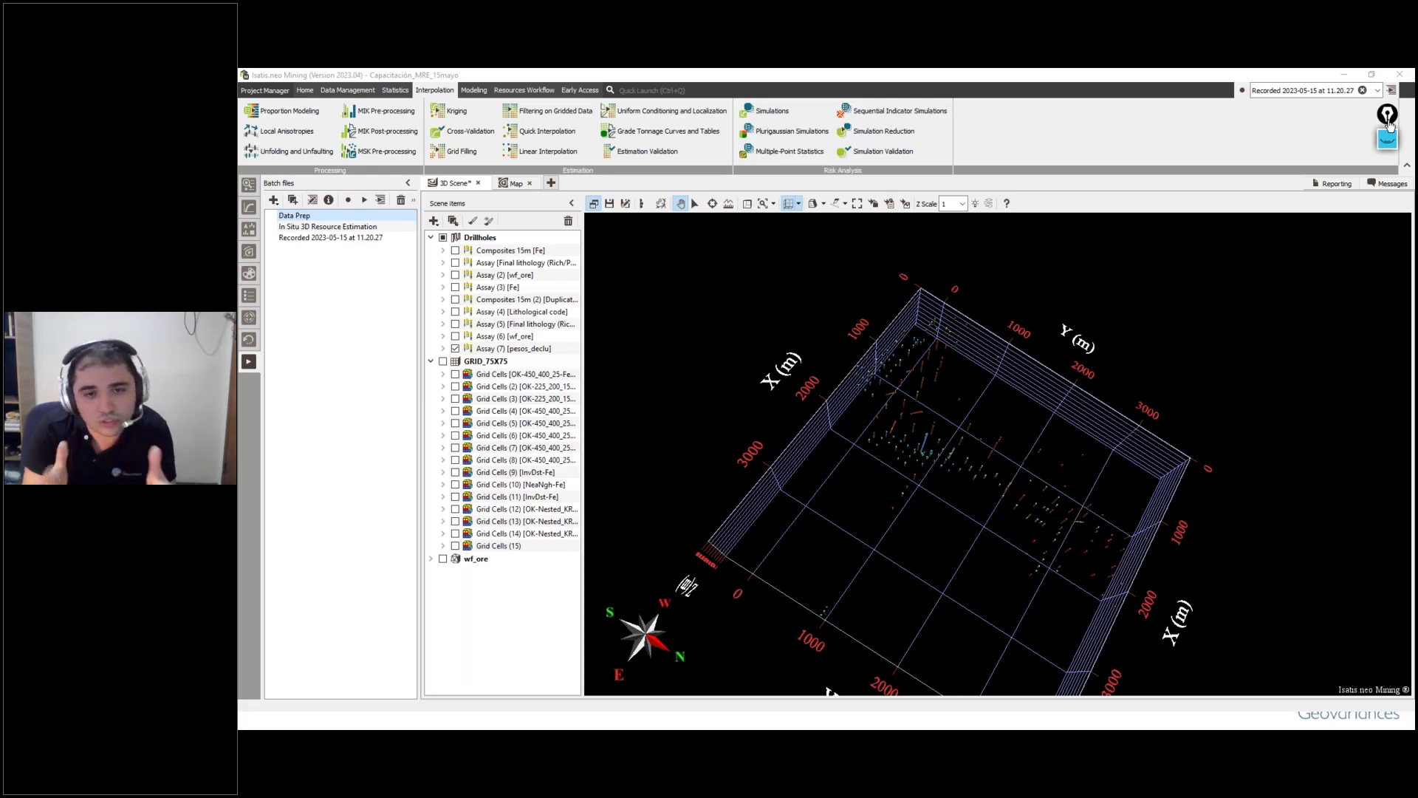
double_click(319, 227)
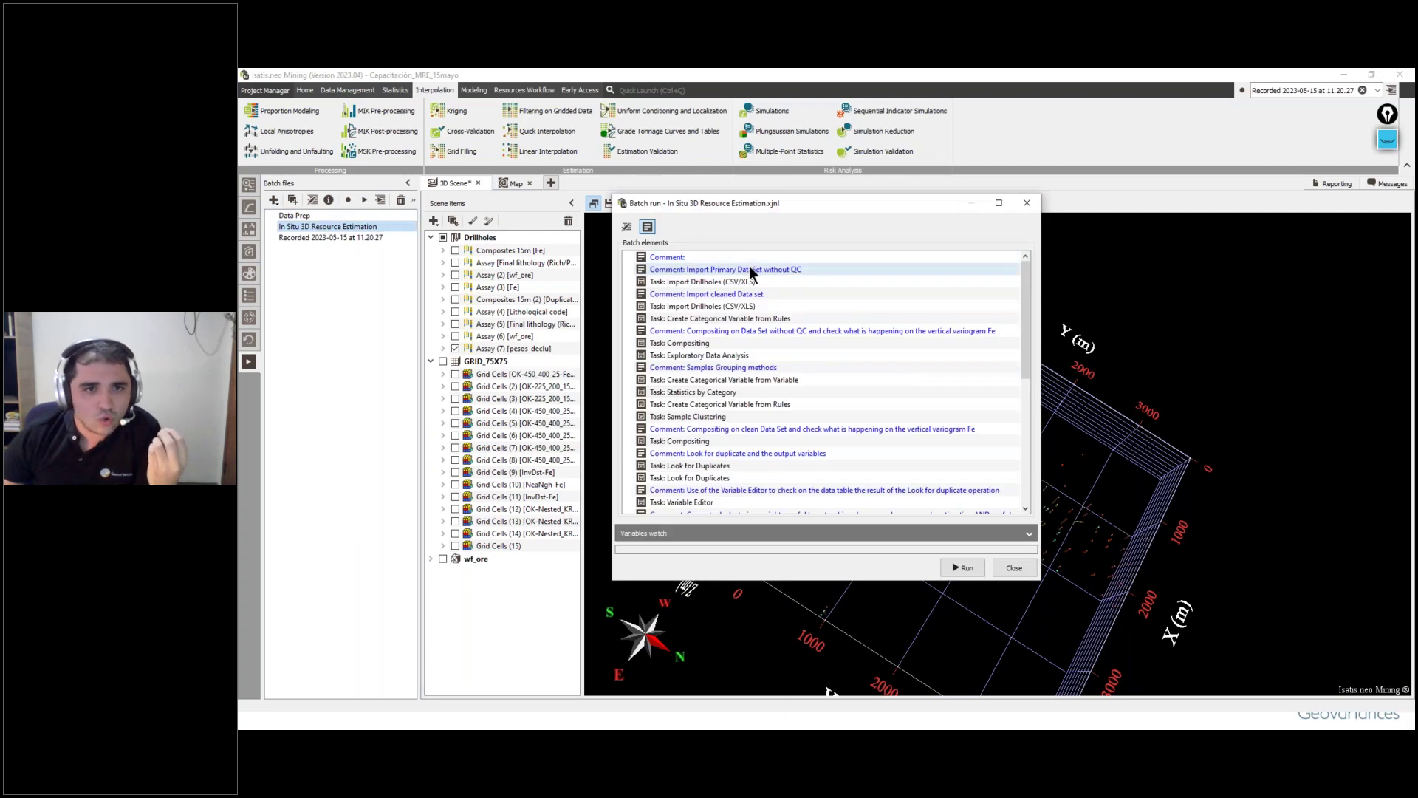
Step: Examine the batch's task list, open its first Kriging task, and close both the Kriging parameters and the batch
left_click(752, 281)
scroll(809, 299, "down", 3)
scroll(802, 300, "up", 3)
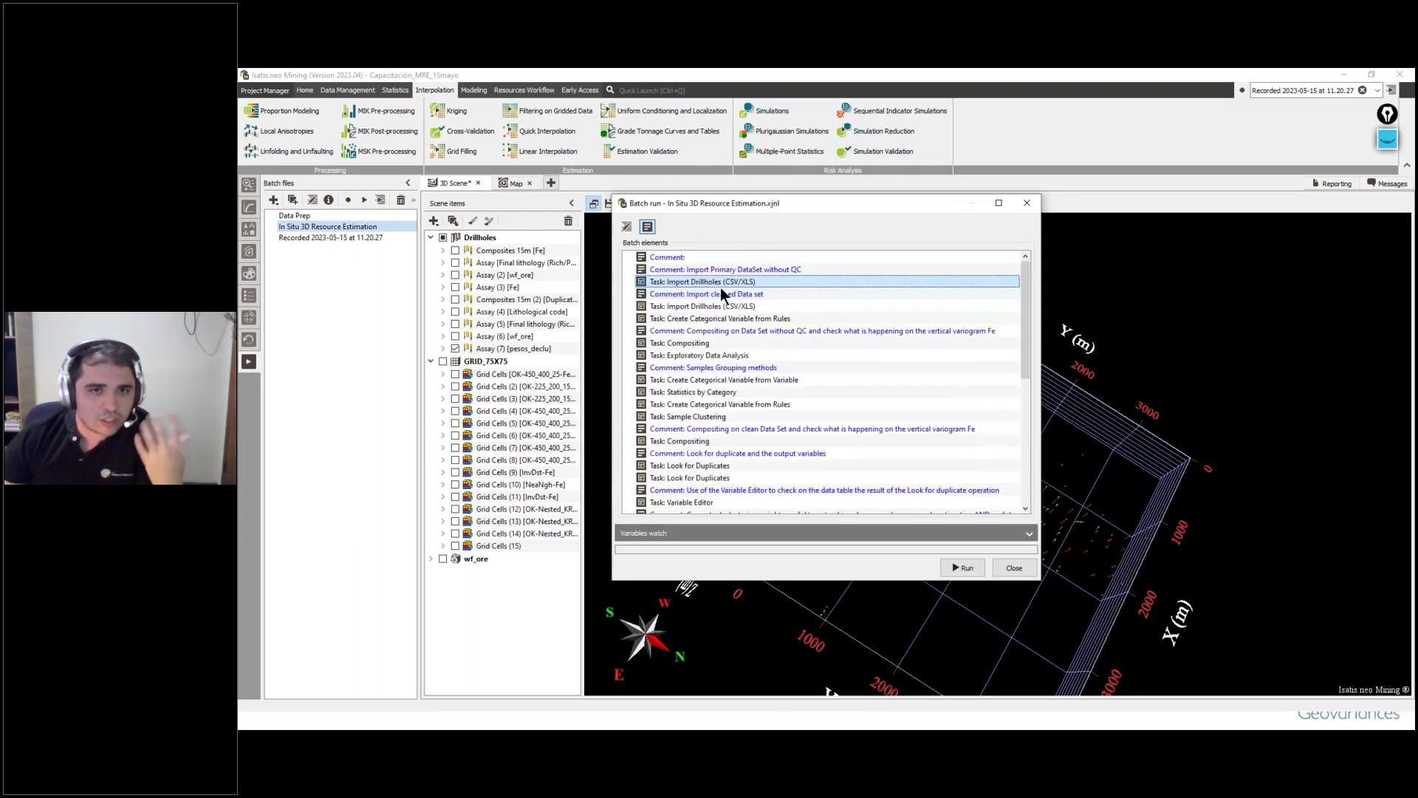
left_click(734, 321)
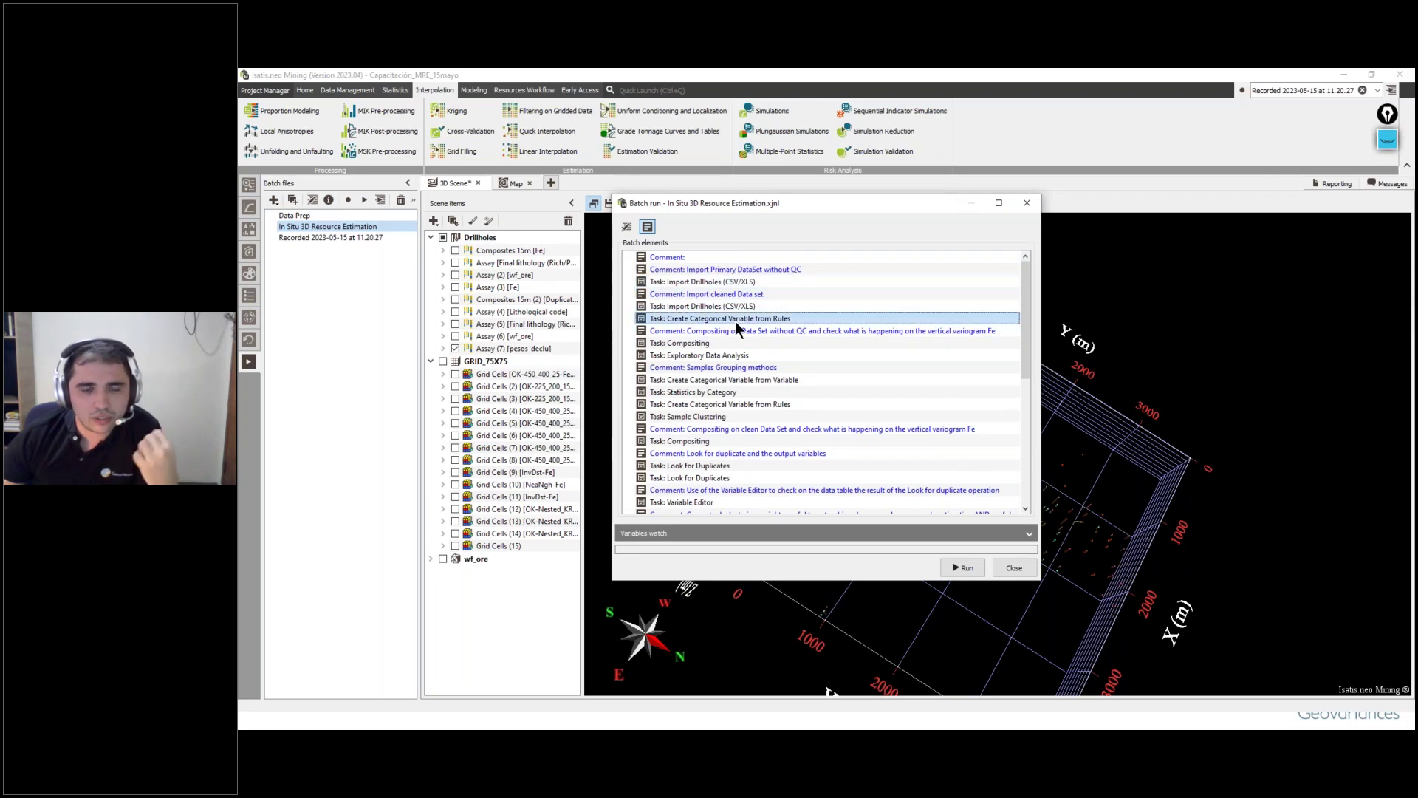
left_click(725, 342)
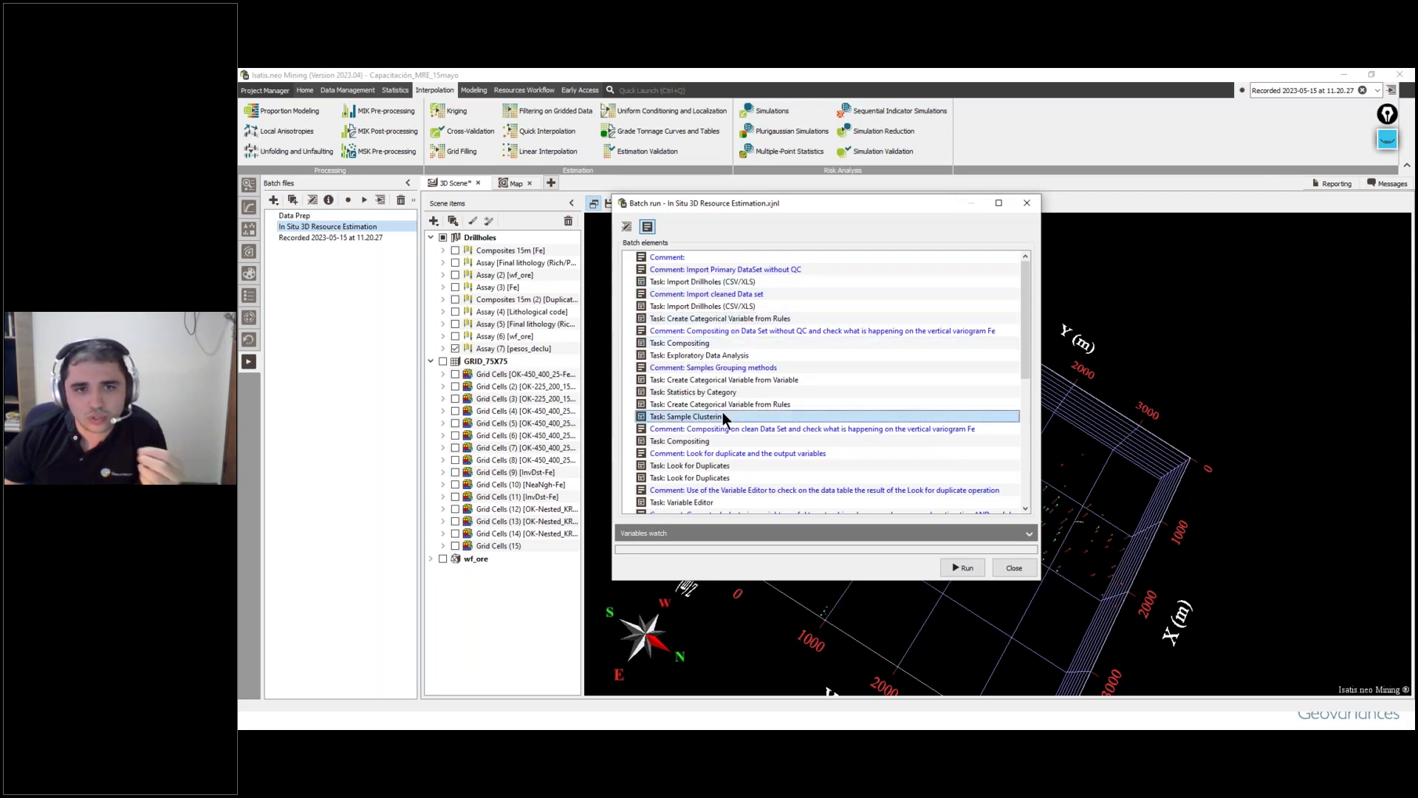
scroll(733, 414, "down", 7)
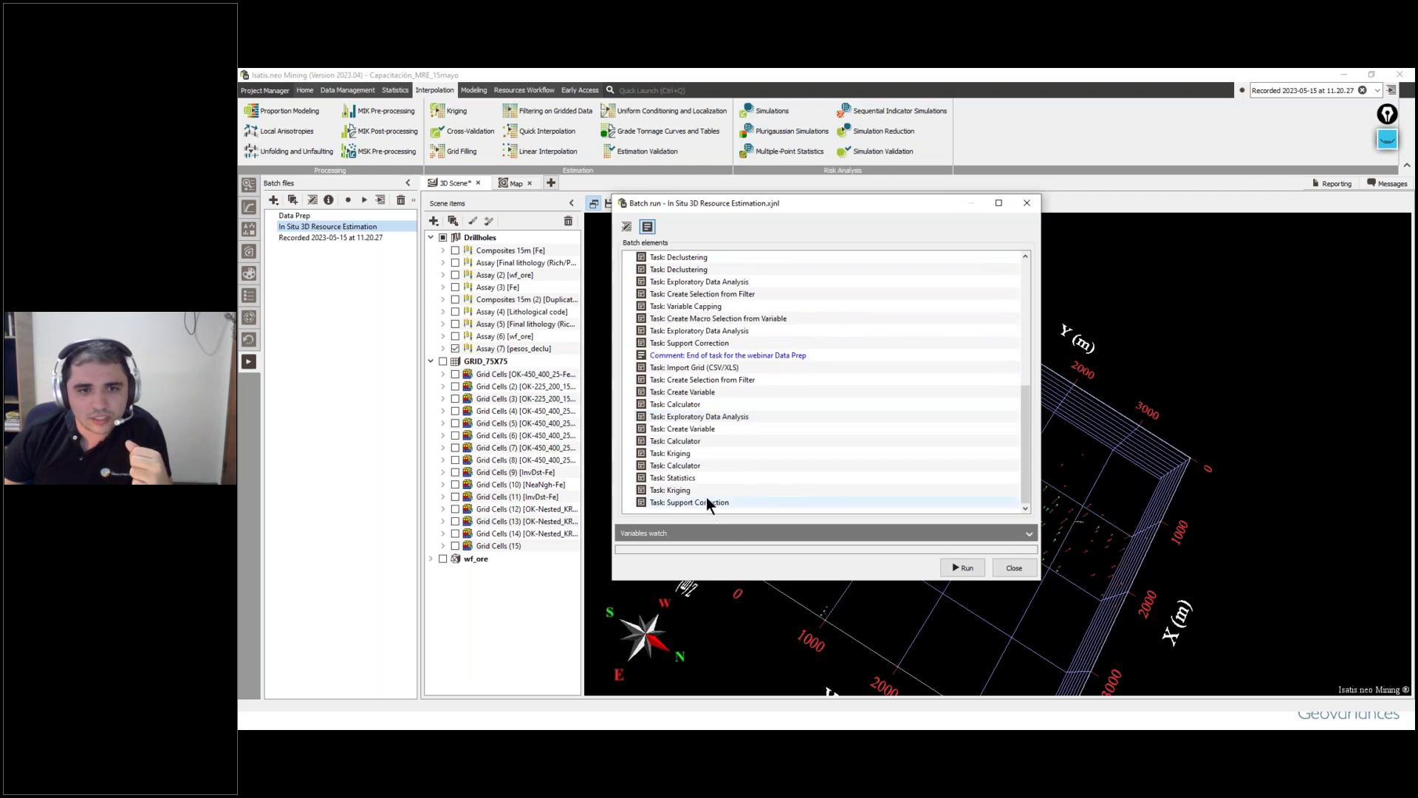
left_click(697, 453)
double_click(690, 454)
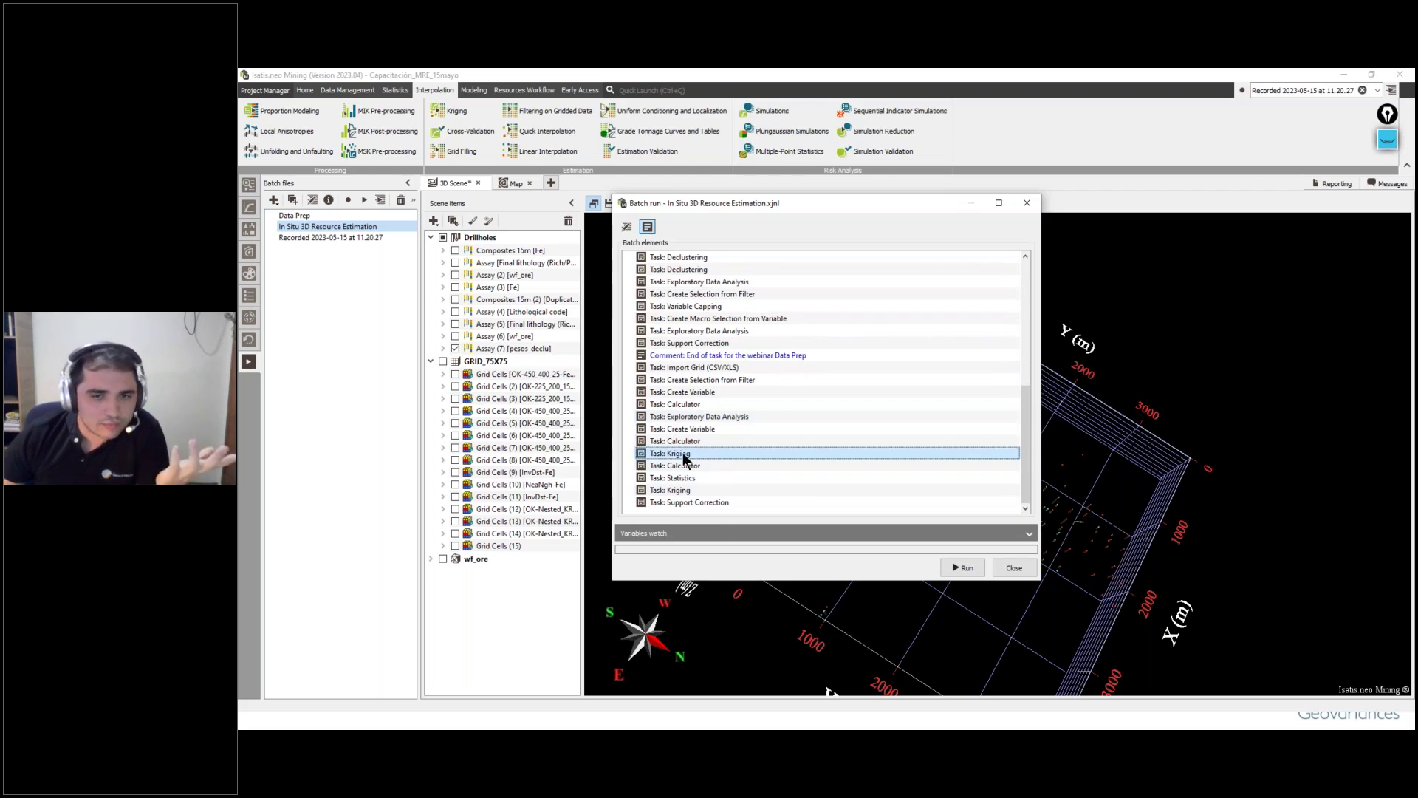
left_click(1112, 619)
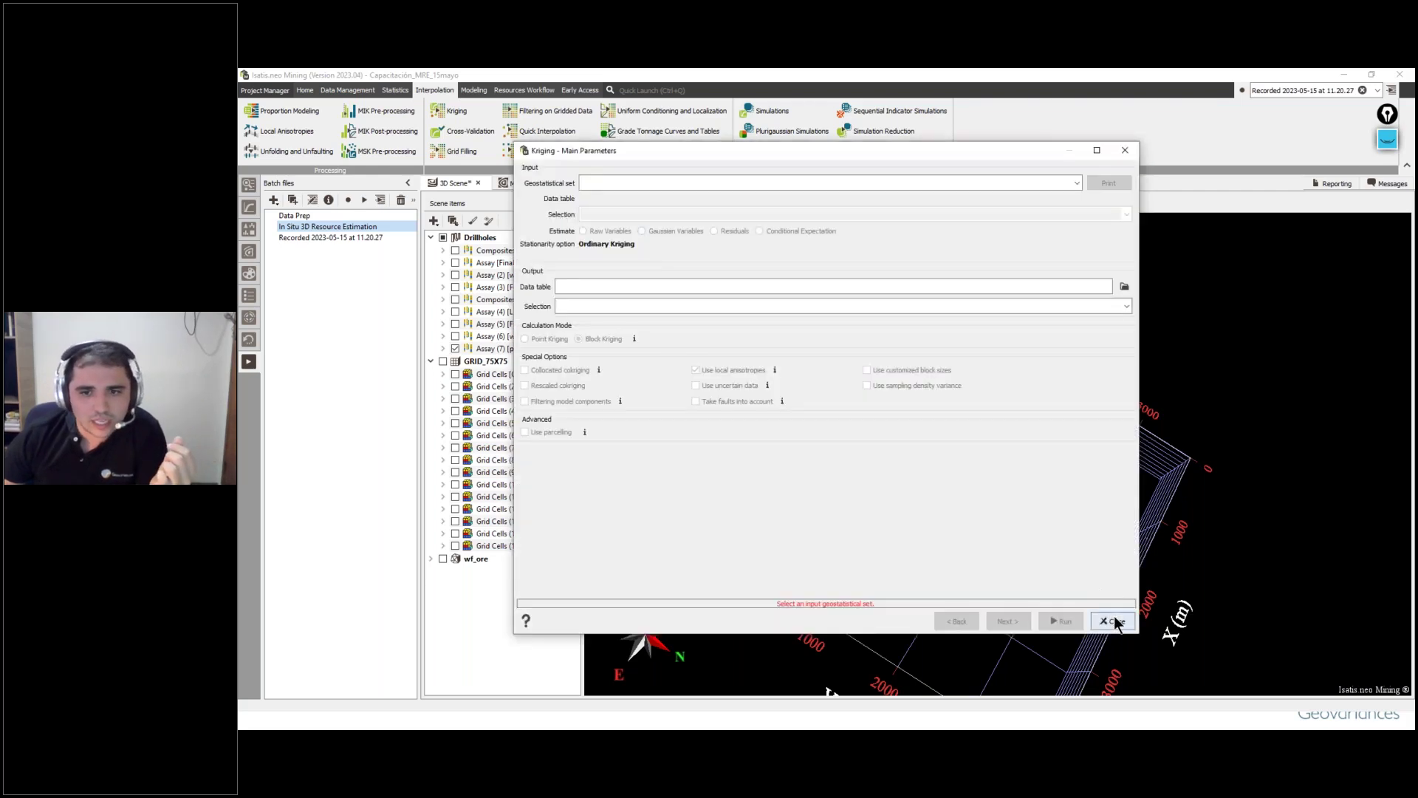
left_click(1014, 567)
Step: Open the Data Prep batch, place its window beside the scene items, and select the Import Drillholes (CSV/XLS) task
double_click(295, 216)
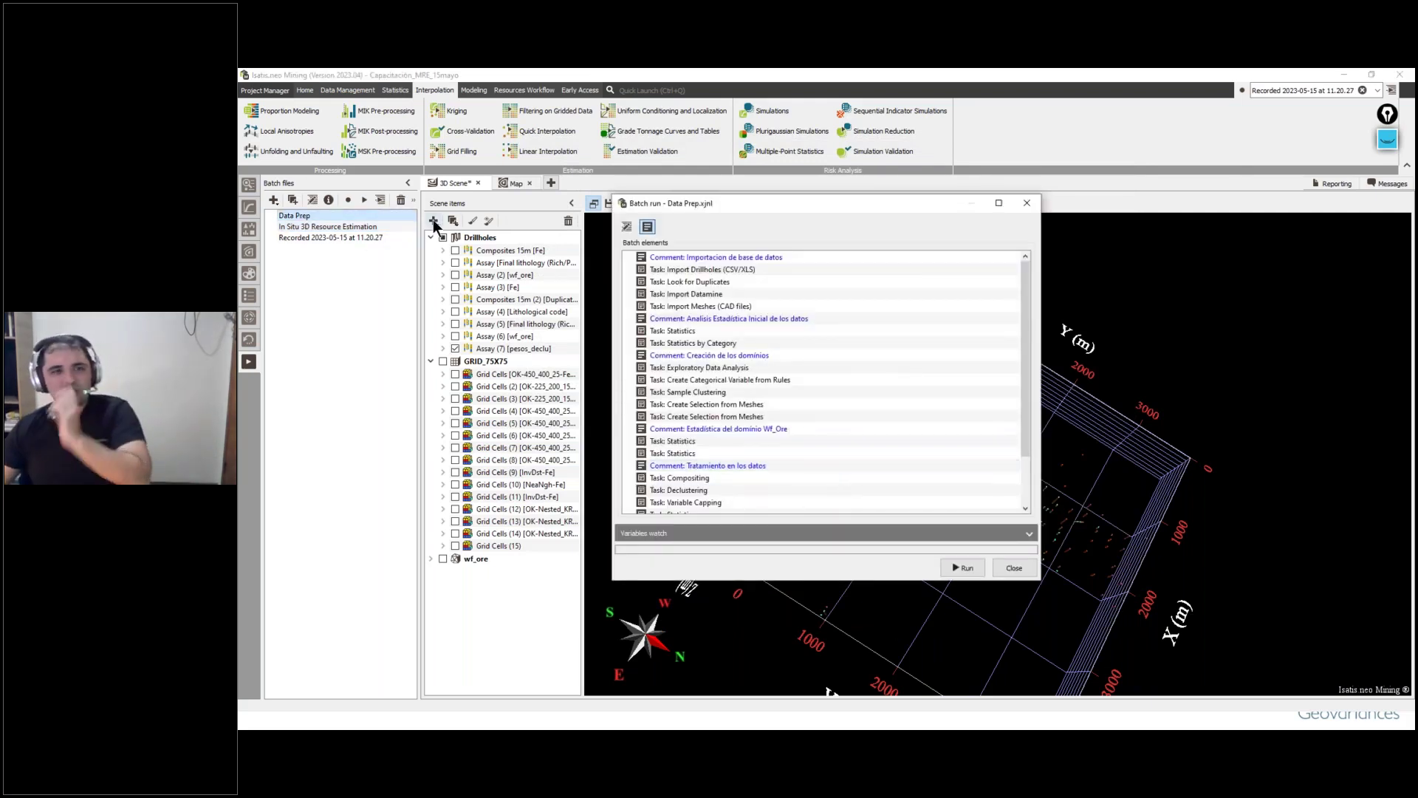
left_click_drag(781, 206, 1072, 193)
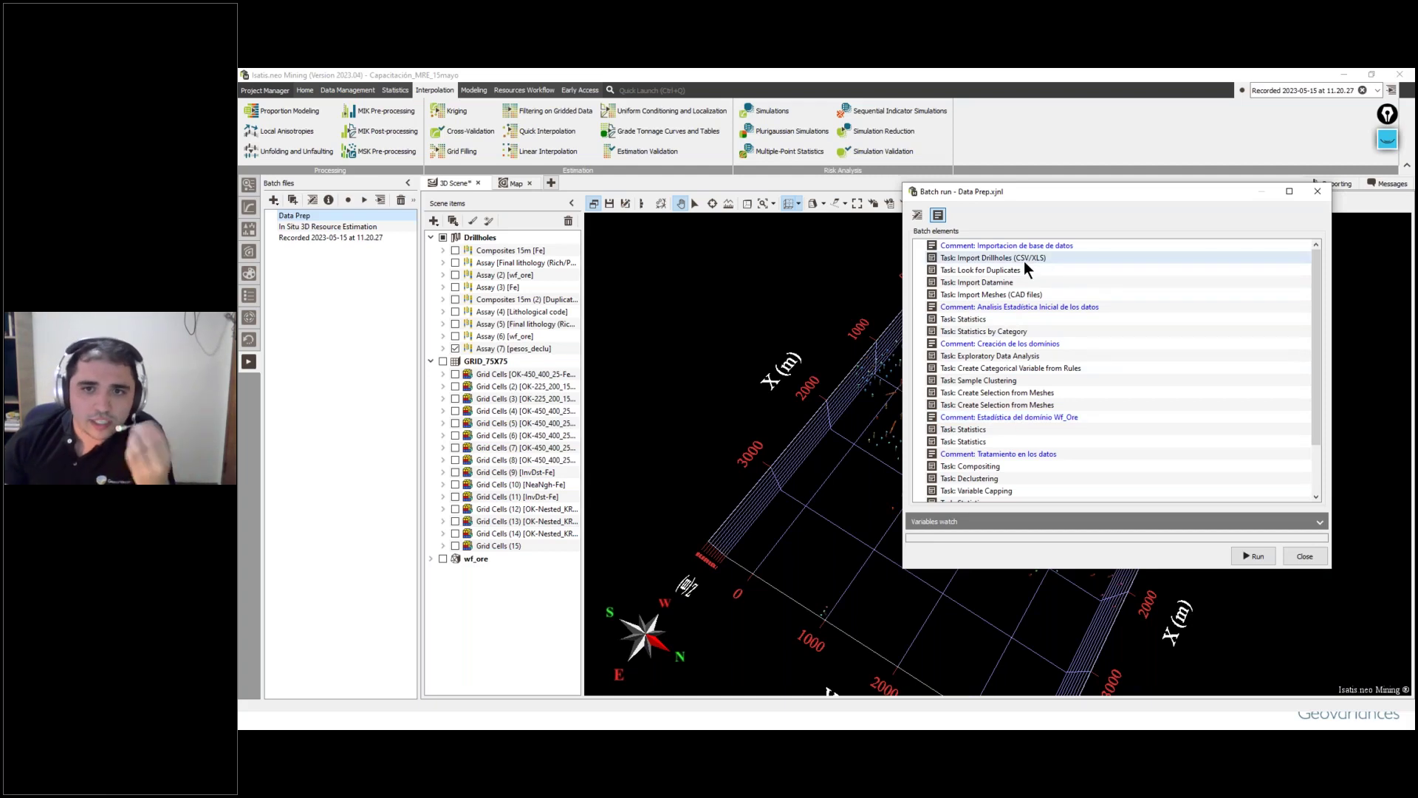
left_click(1000, 257)
Step: Open a blank drillhole import from CSV/XLS and position its dialog beside the Data Prep batch window
left_click(328, 90)
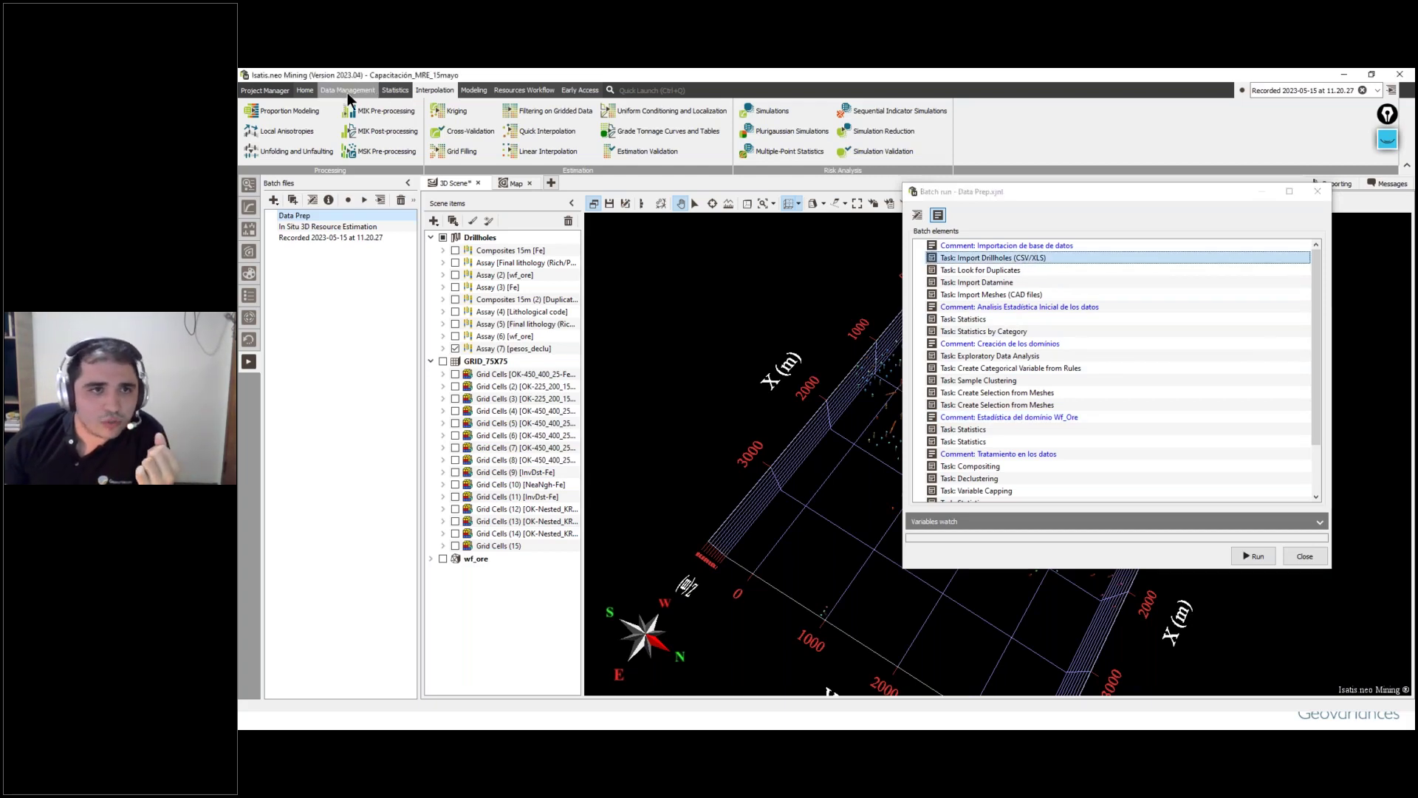
left_click(305, 90)
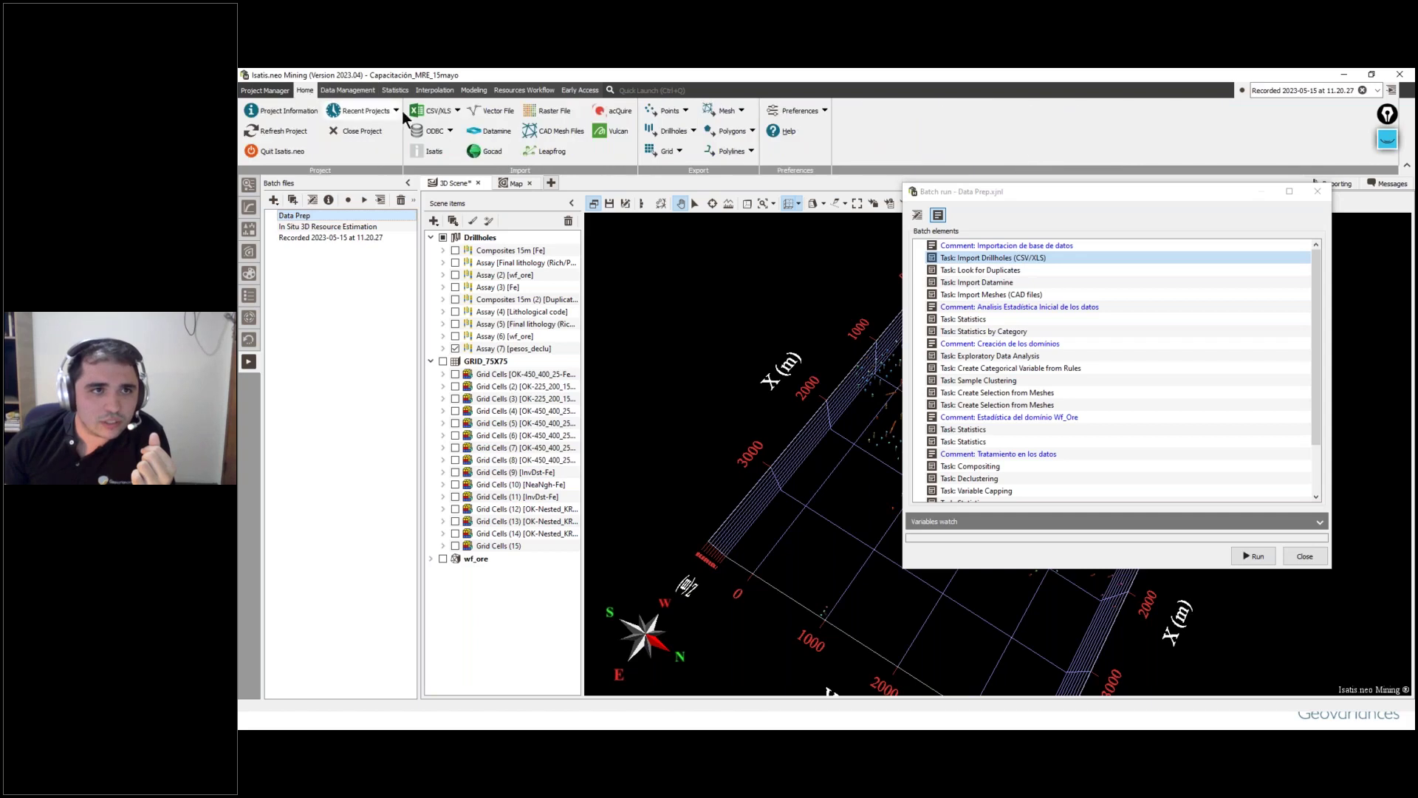
left_click(426, 116)
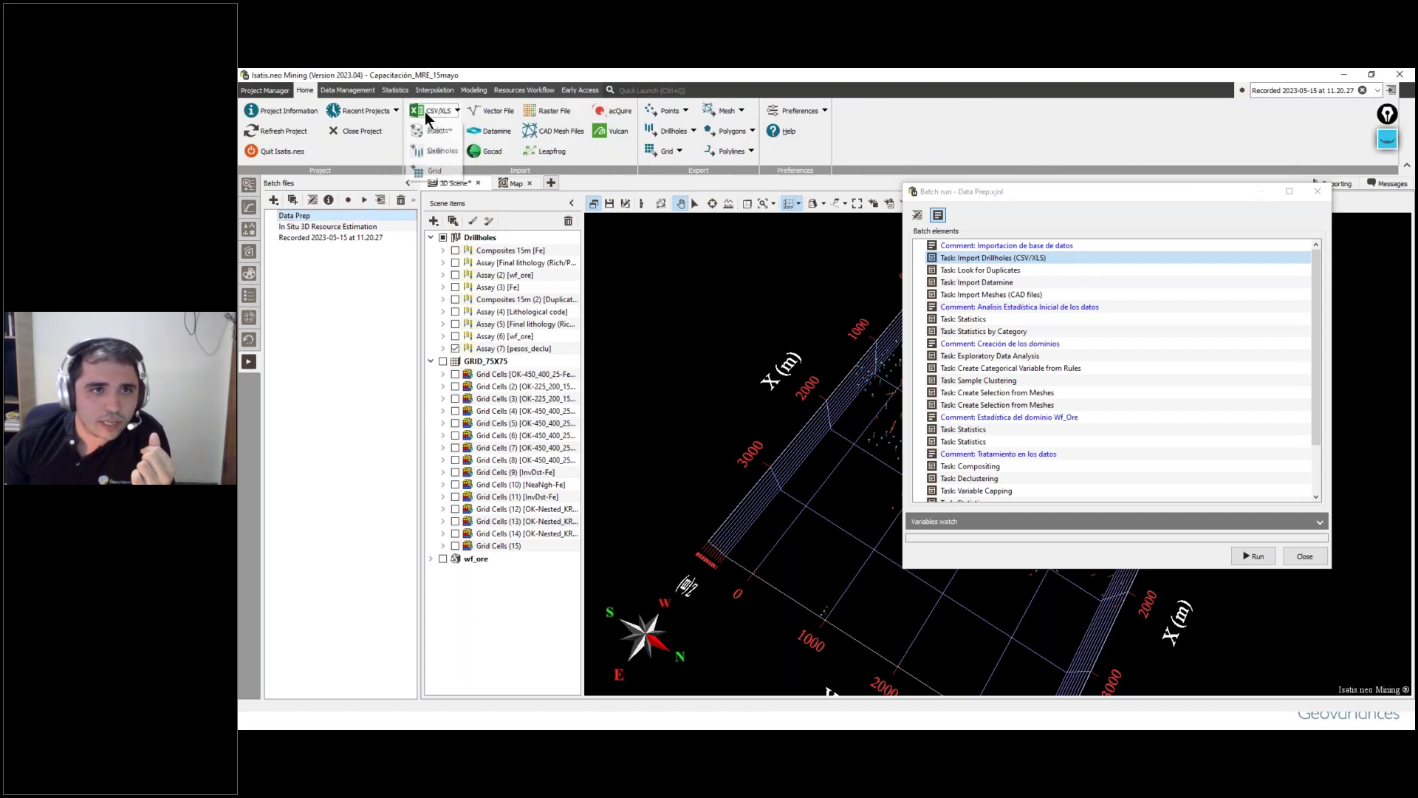
left_click(441, 152)
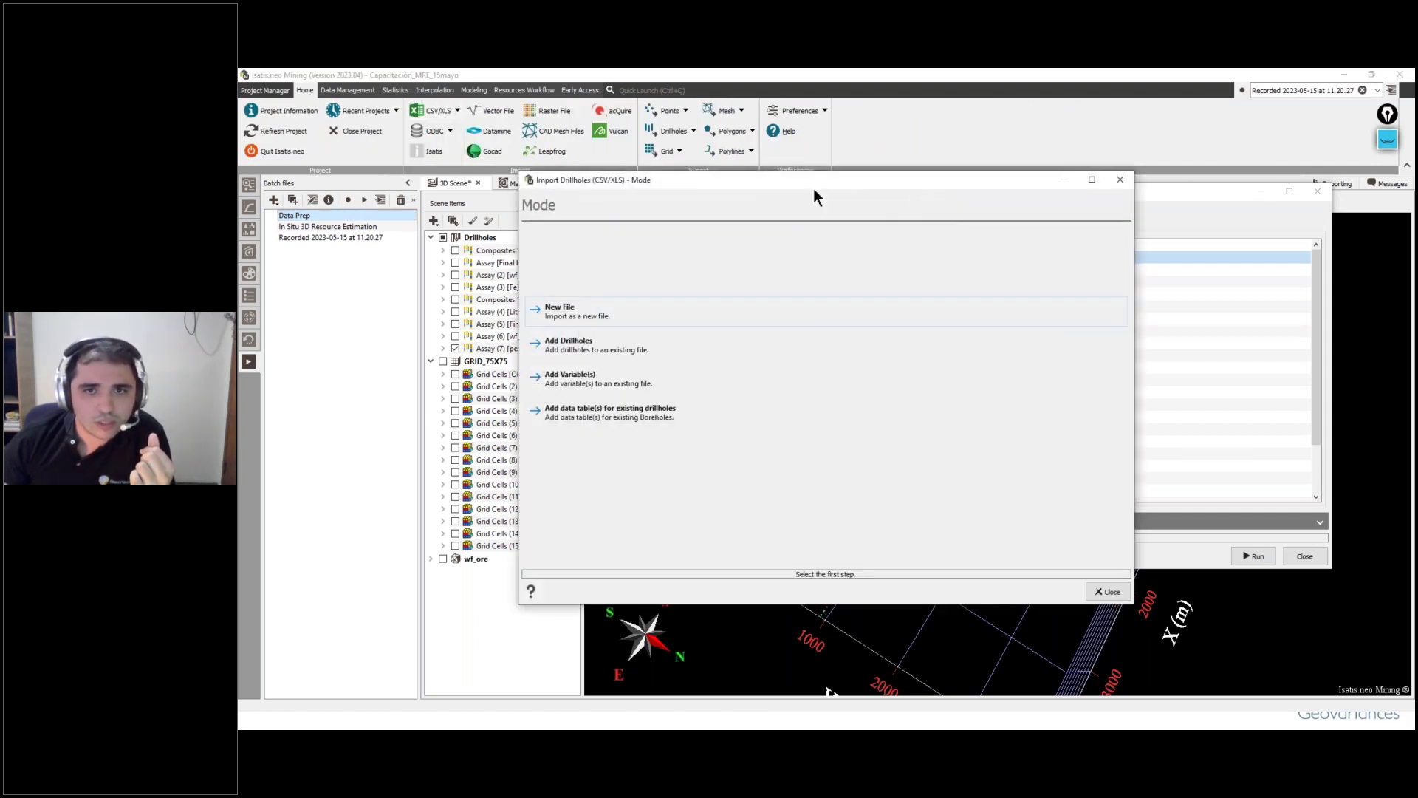
left_click_drag(813, 188, 677, 180)
Step: Open the preconfigured Import Drillholes (CSV/XLS) task from the Data Prep batch and close the blank import dialog
double_click(994, 255)
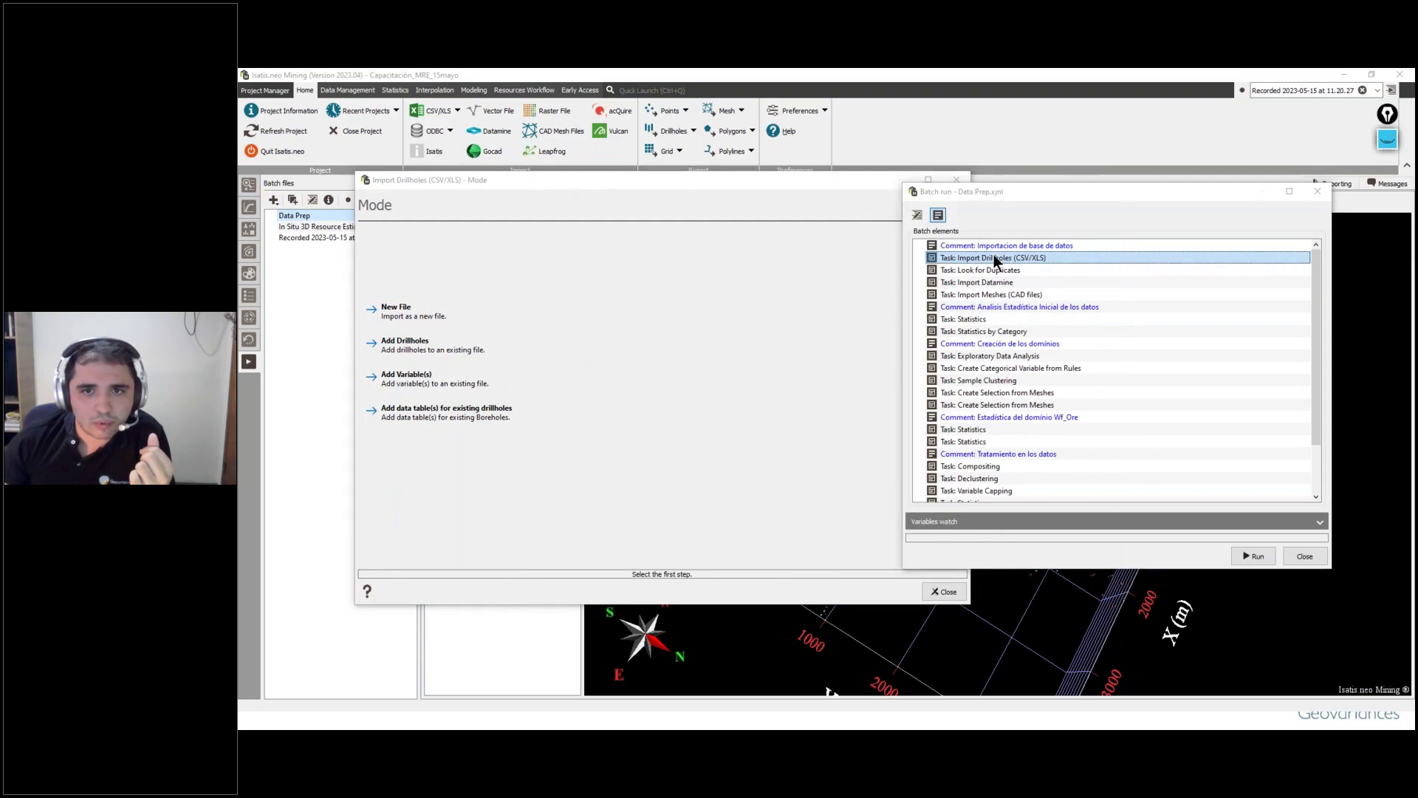
left_click(477, 210)
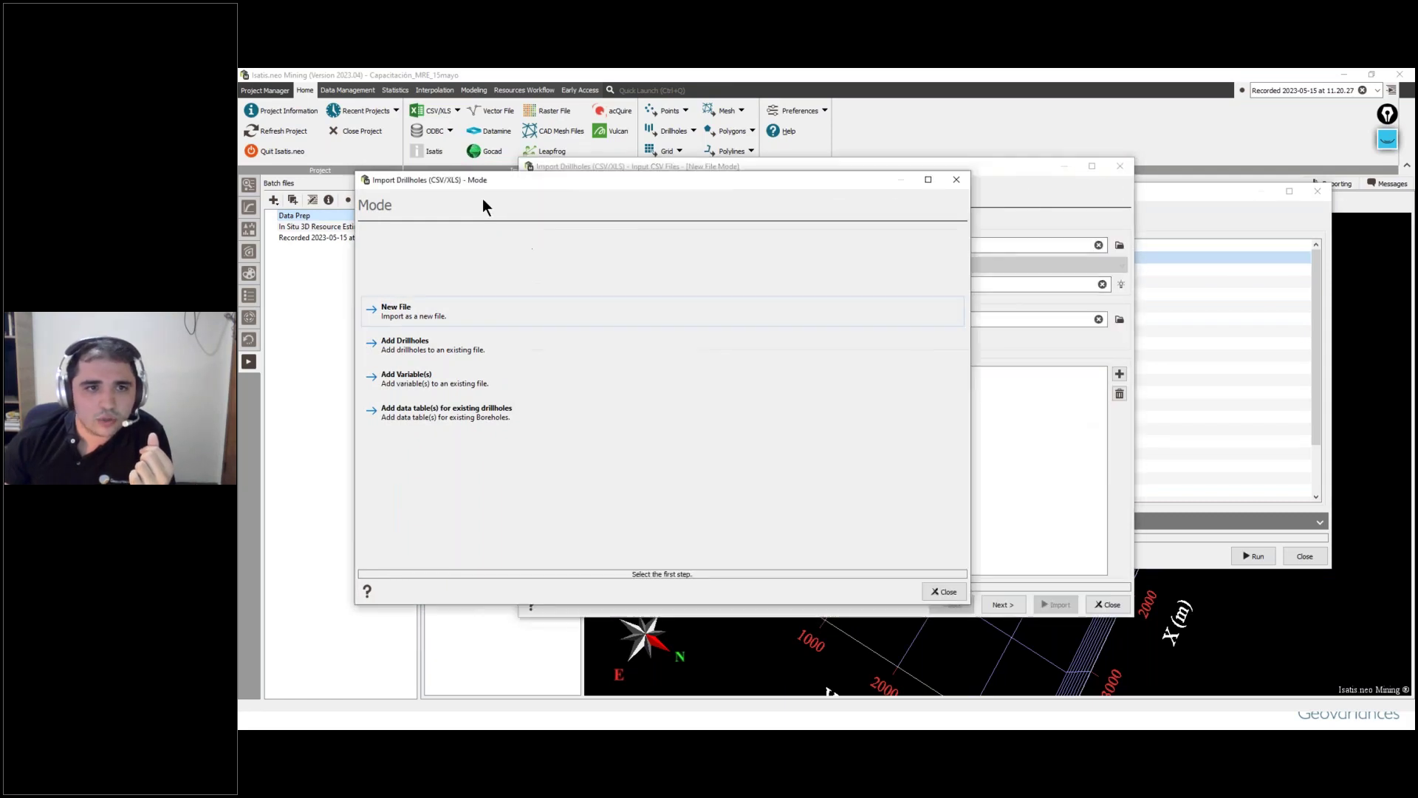
left_click(963, 183)
Step: Review the Collar.csv, Survey.csv and Assay.csv files assigned to the tops, deviations and core samples
left_click_drag(886, 246, 844, 249)
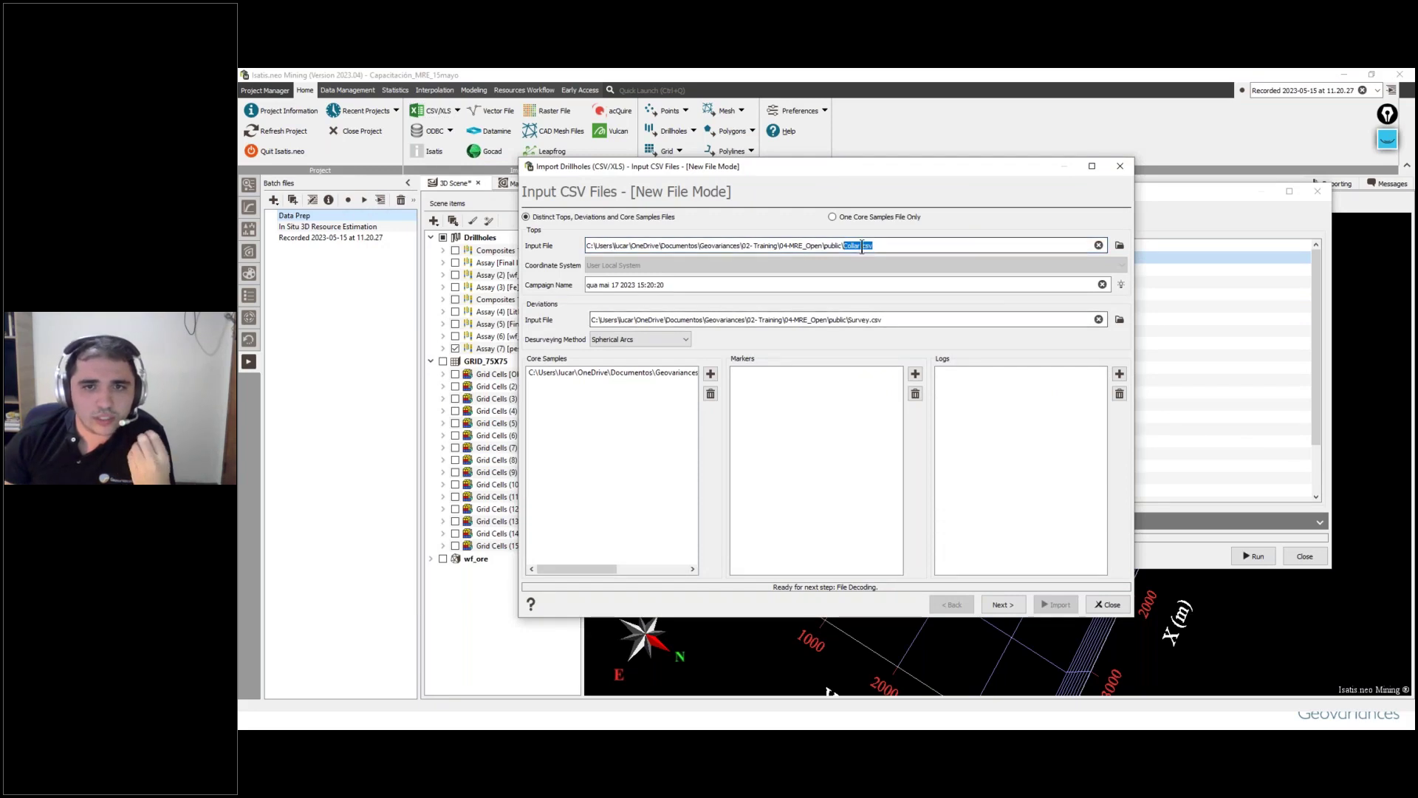
left_click_drag(846, 319, 884, 319)
left_click(892, 319)
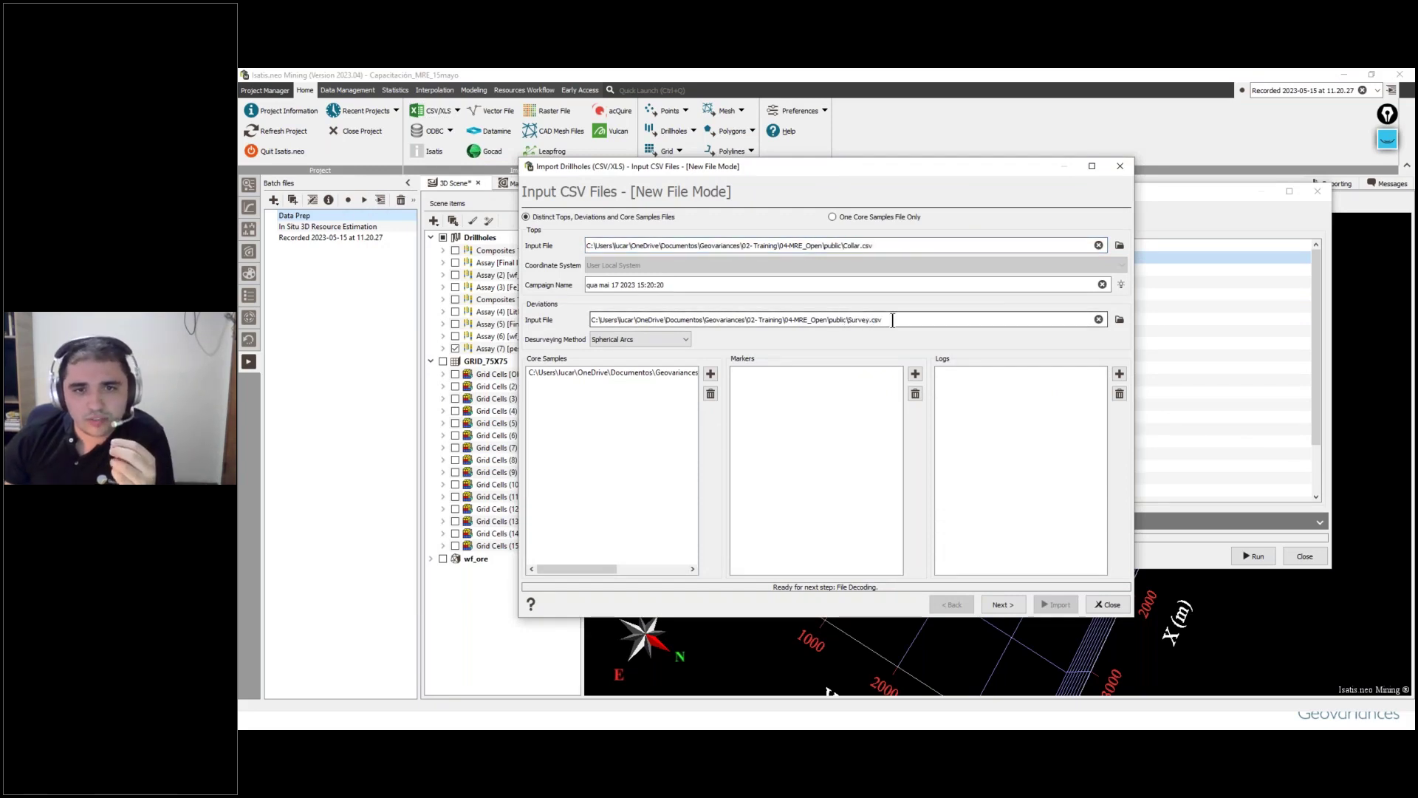
left_click_drag(603, 569, 683, 570)
left_click(672, 373)
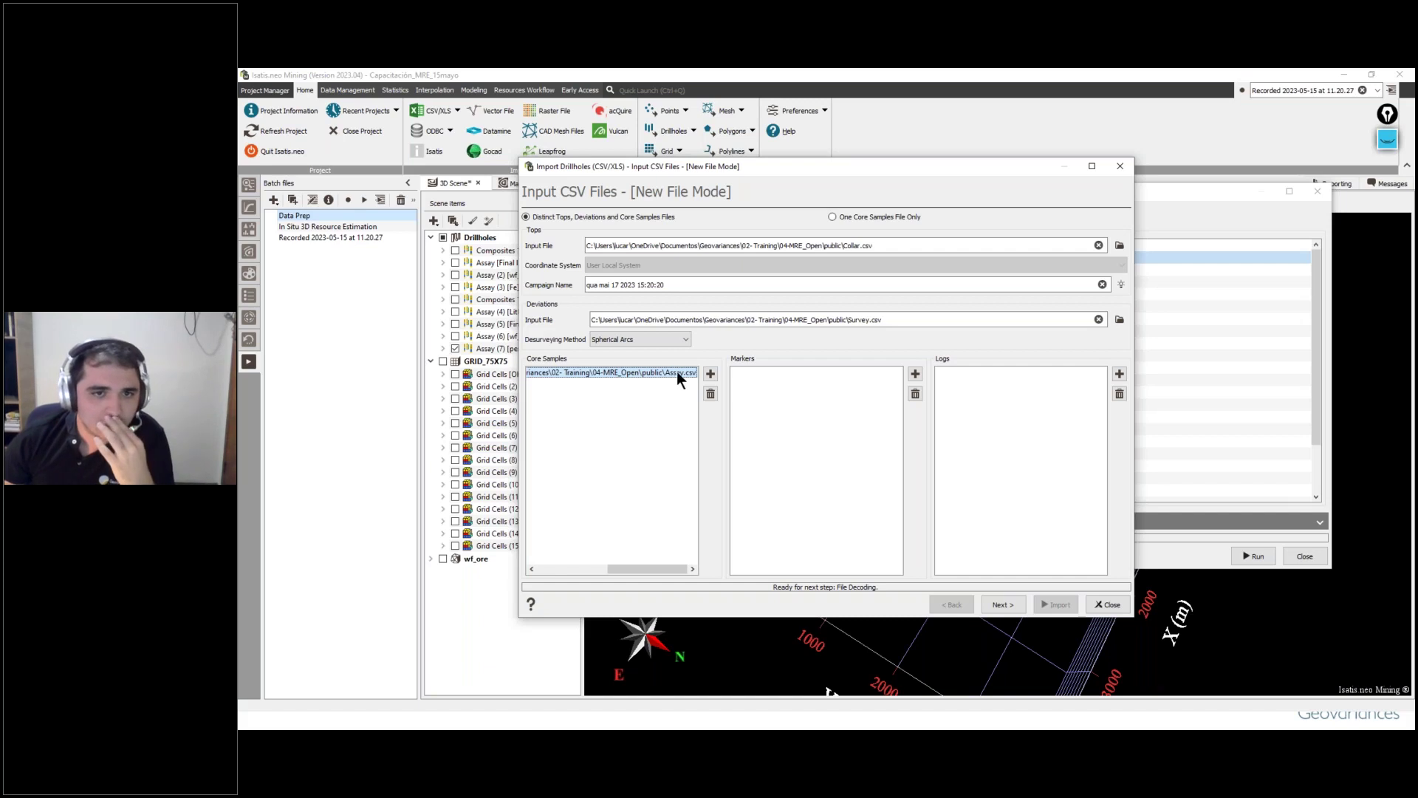
Step: Advance to file decoding, preview Assay.csv, and proceed to the variables definition in a maximized dialog
left_click(1014, 606)
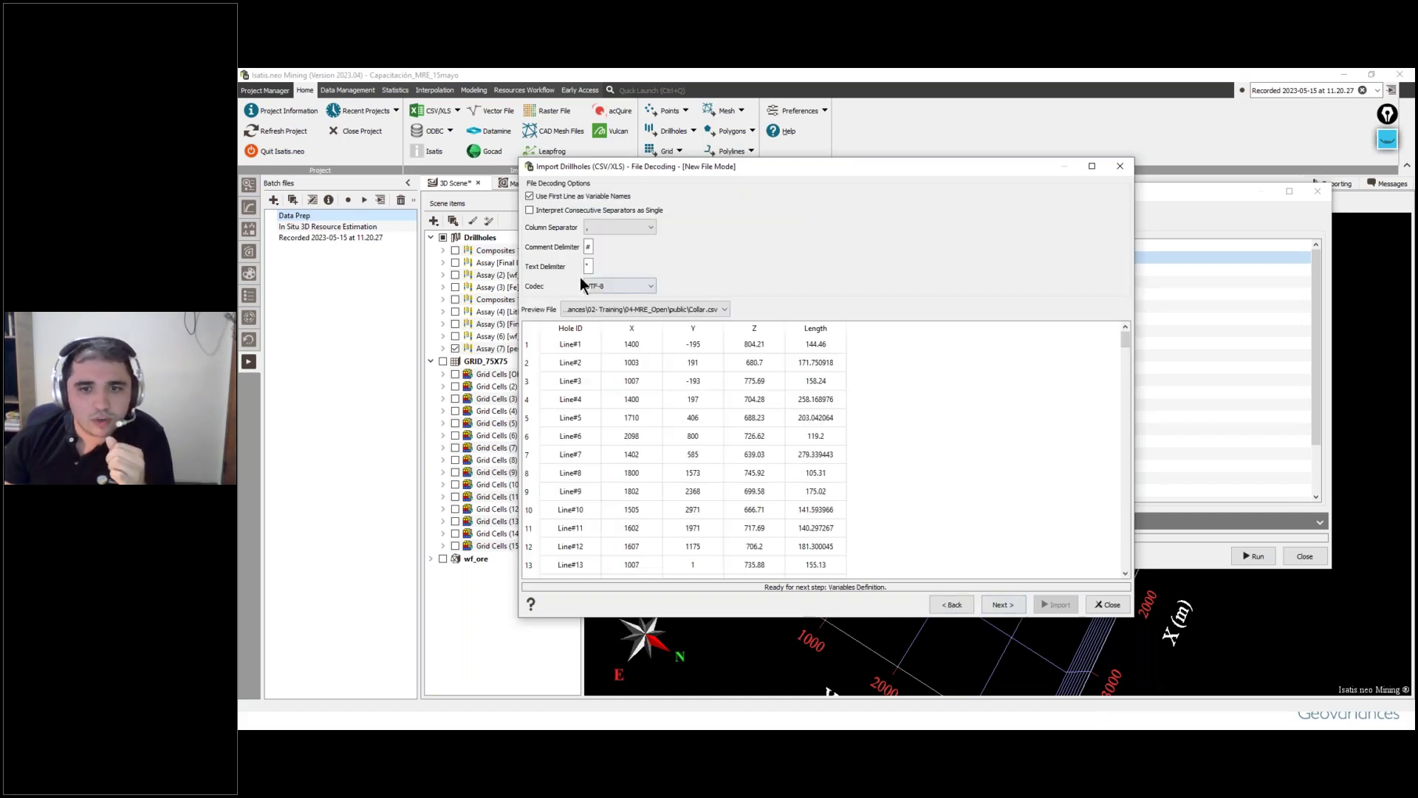
left_click(689, 309)
left_click(677, 331)
left_click(683, 309)
left_click(687, 331)
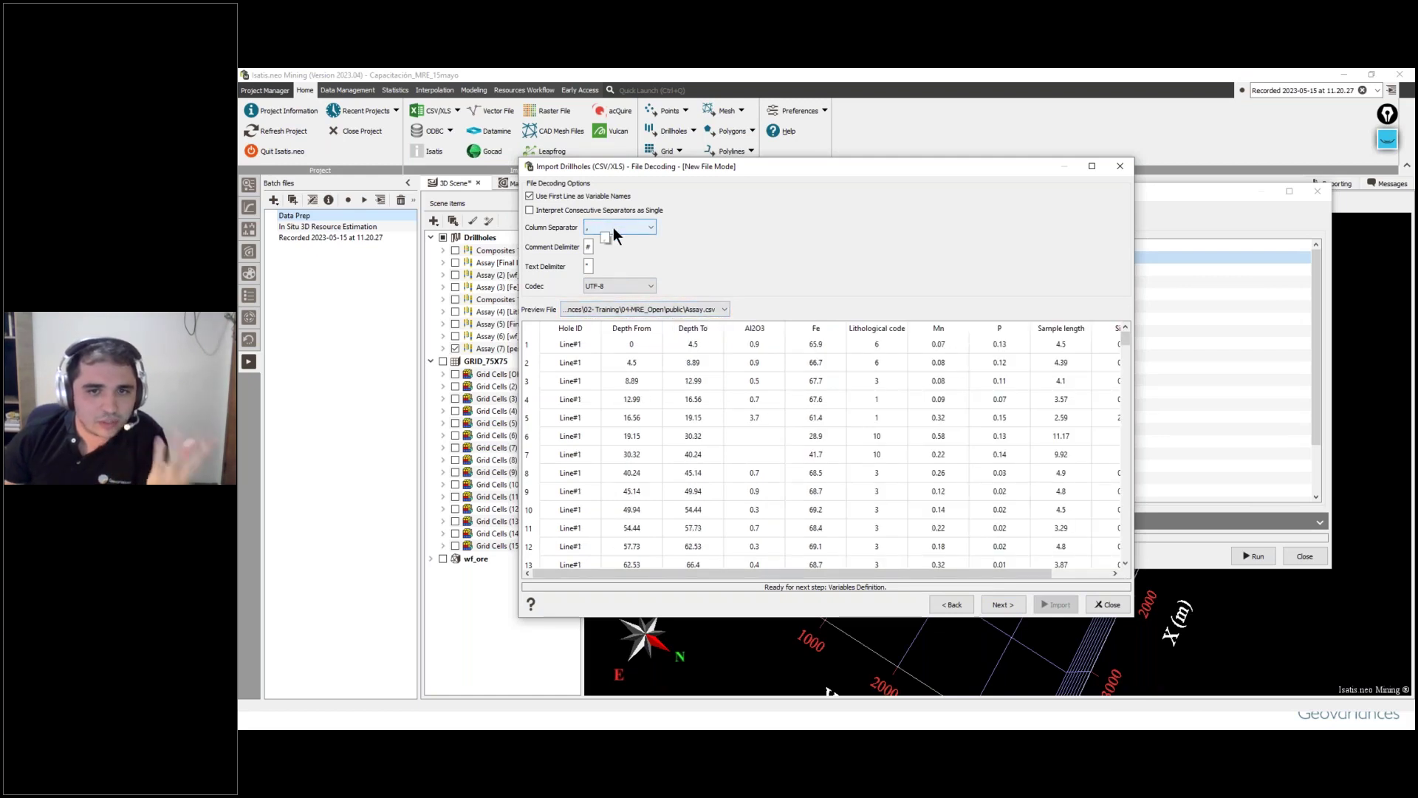
left_click(1004, 603)
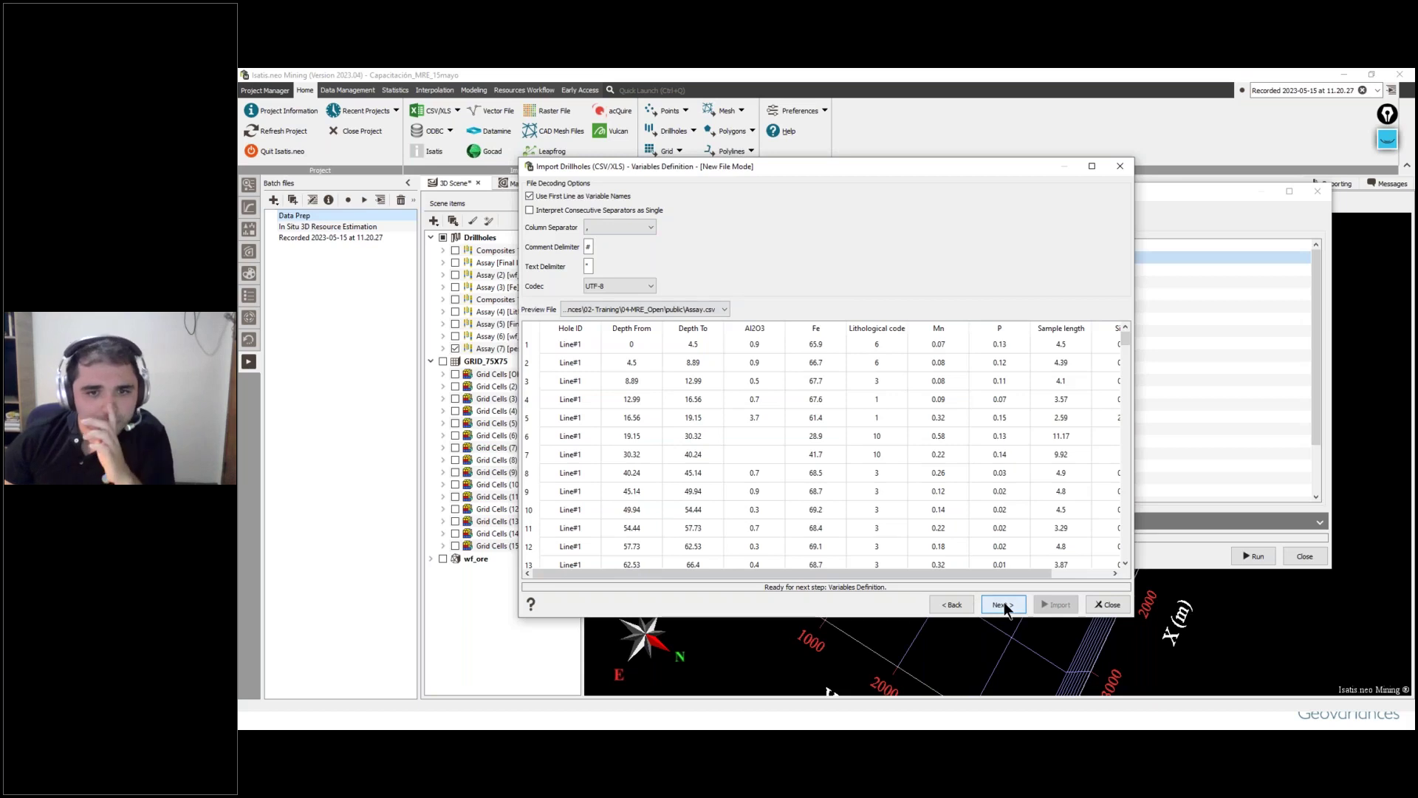
left_click(1092, 168)
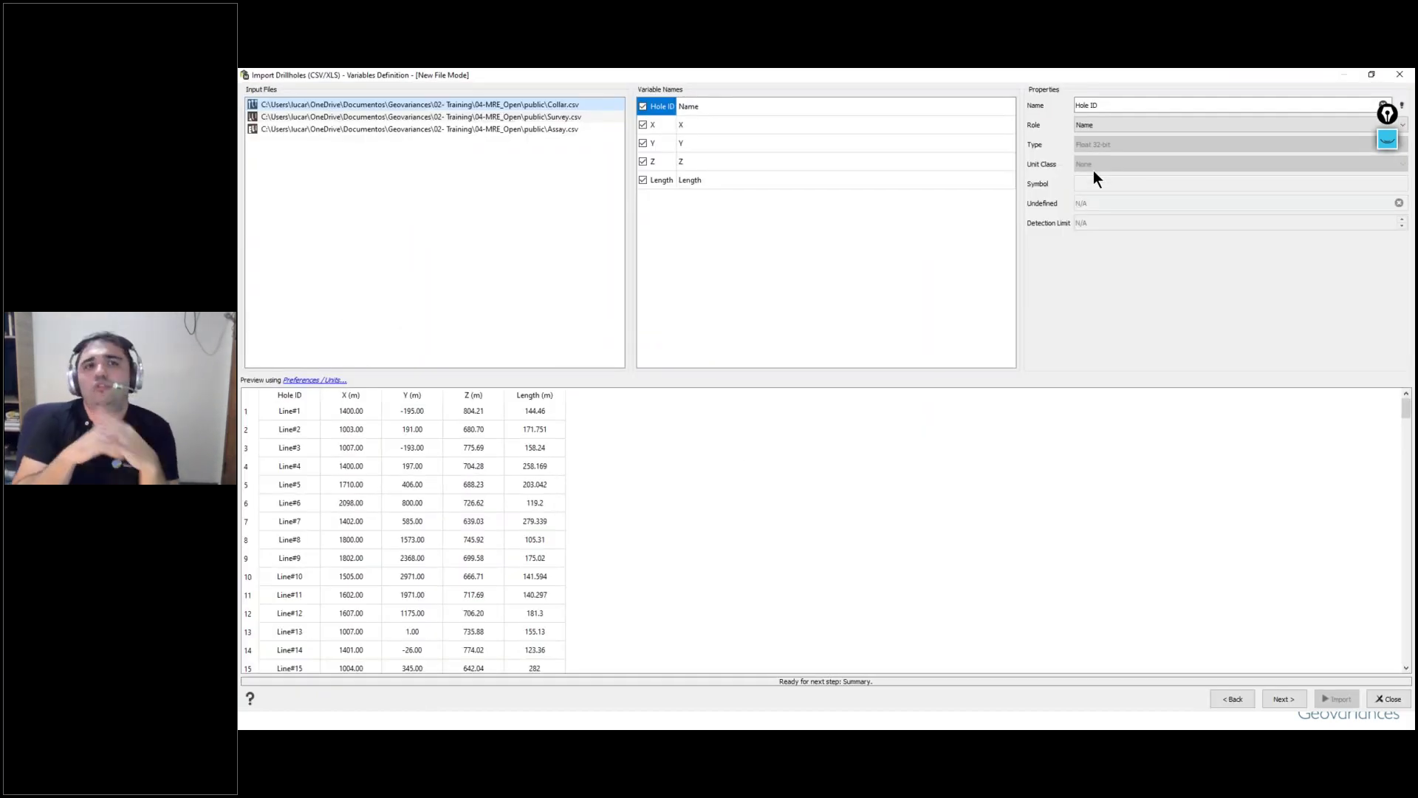
Step: Examine the role, unit class and file unit of the X, Y and Z variables in Collar.csv
left_click(738, 126)
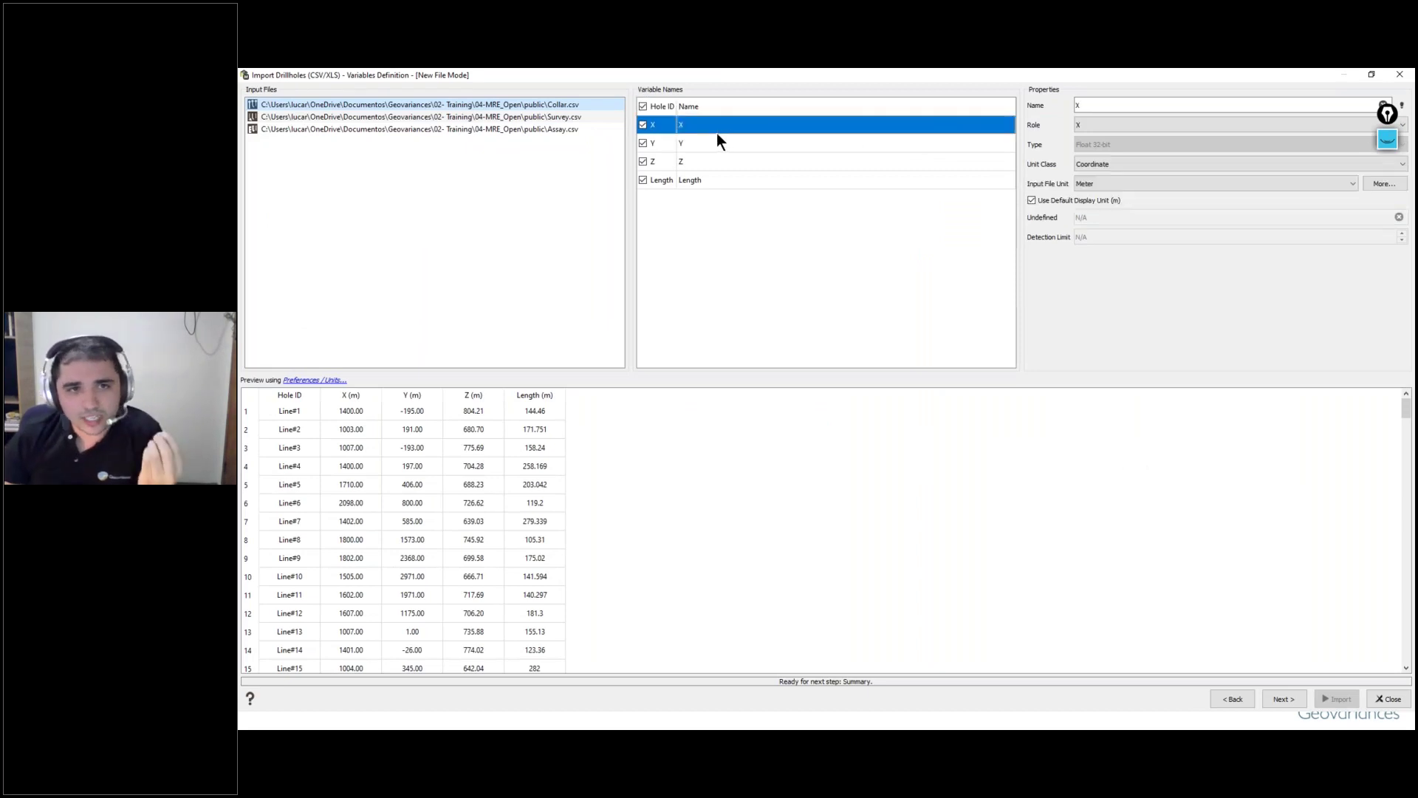
left_click(695, 145)
left_click(689, 158)
left_click(662, 147)
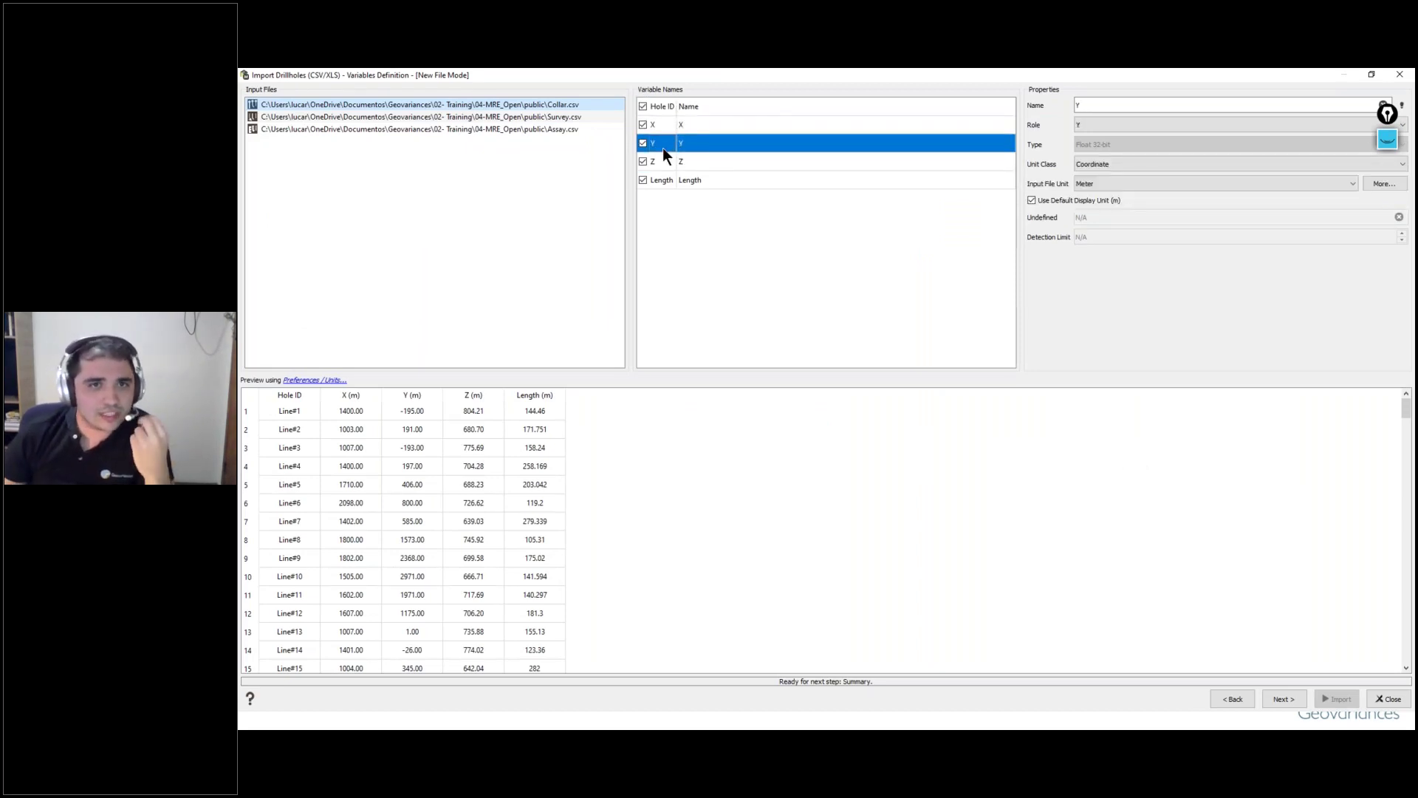
left_click(684, 132)
left_click(661, 144)
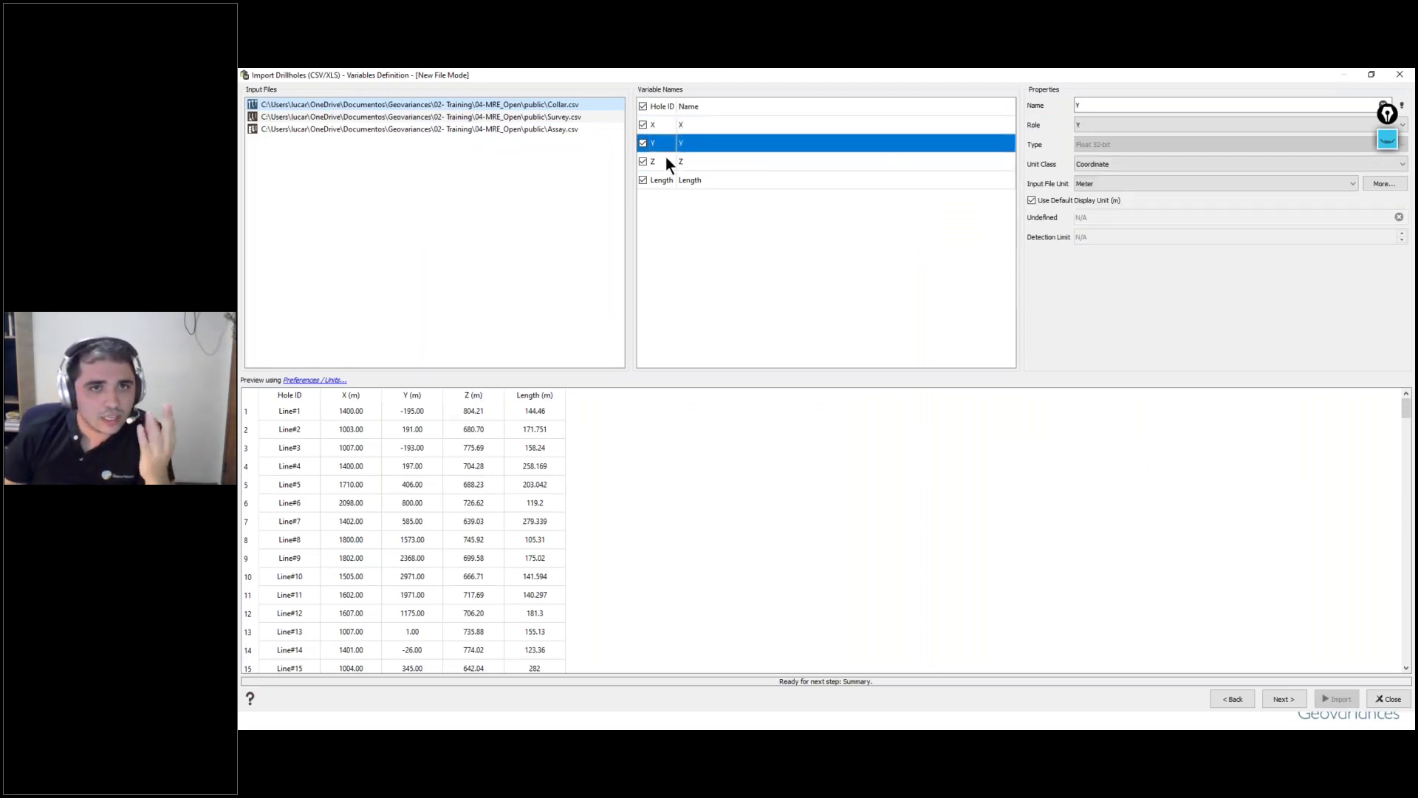
left_click(680, 158)
left_click(698, 127)
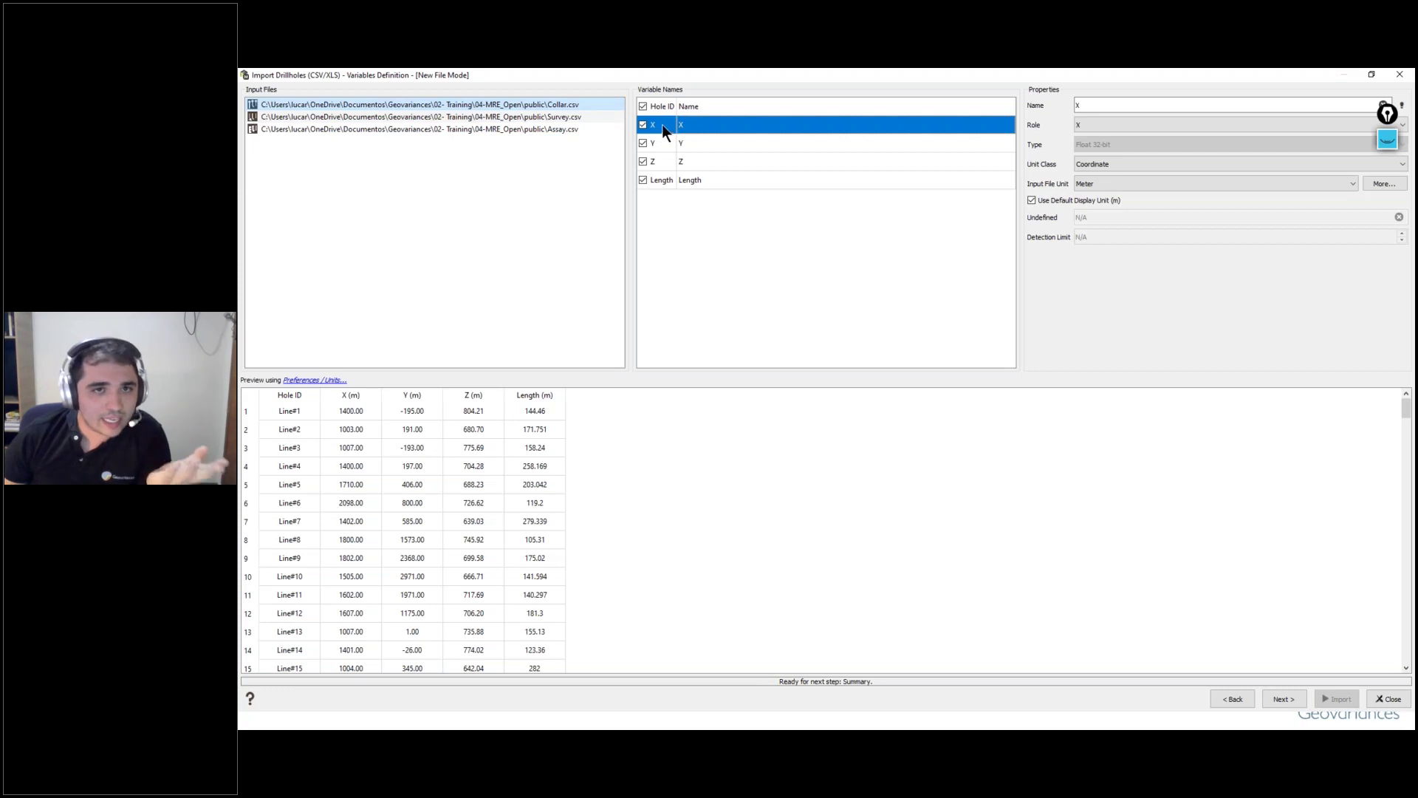
left_click(705, 145)
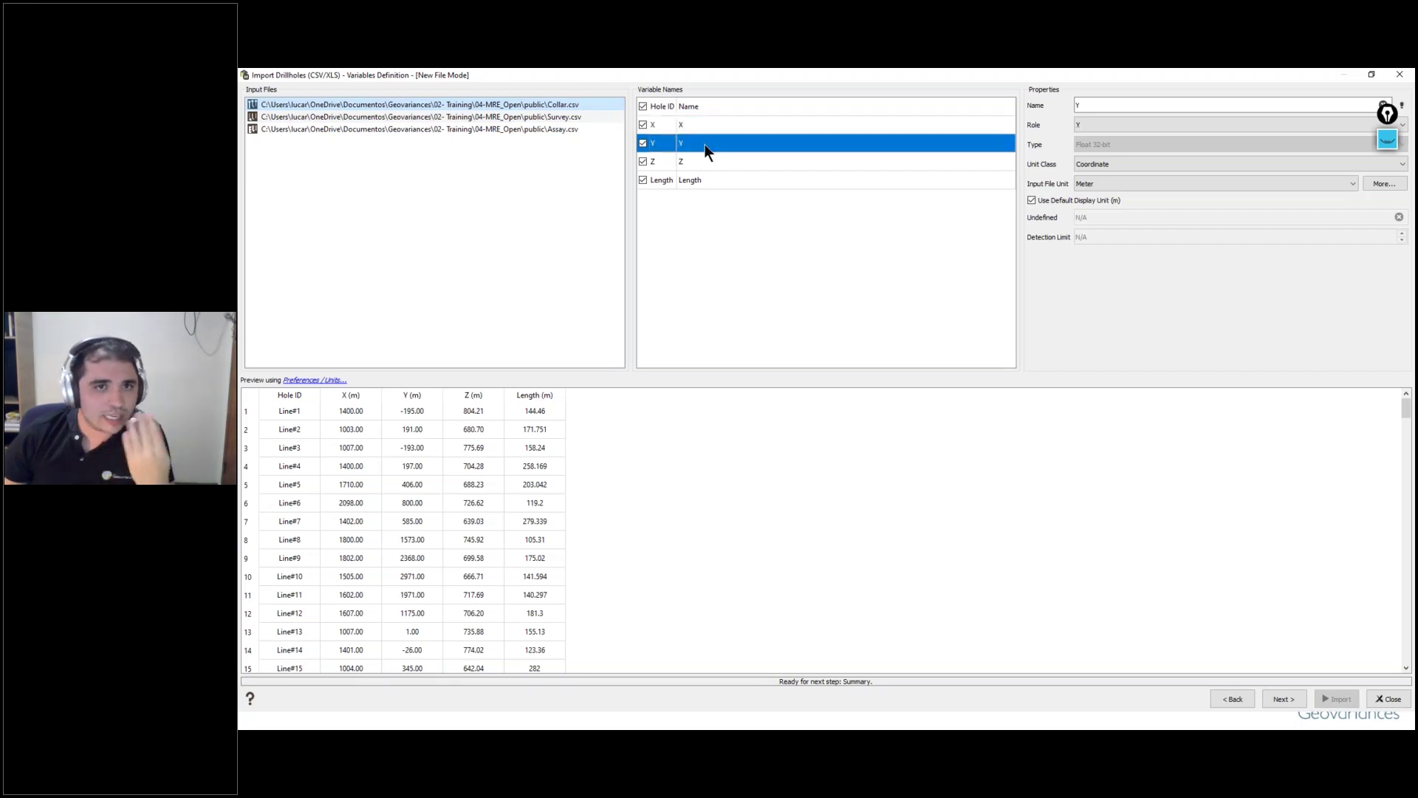
left_click(693, 162)
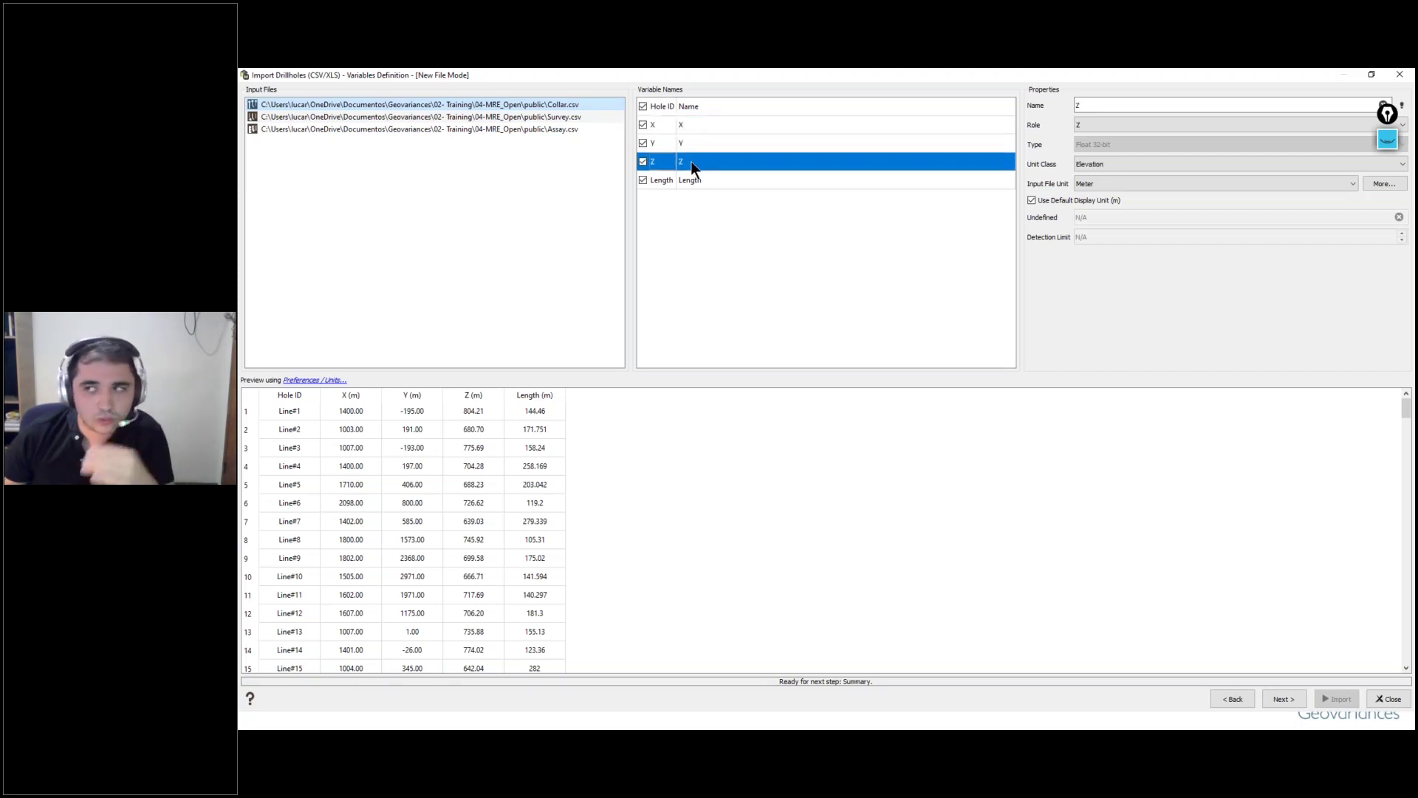
left_click(701, 203)
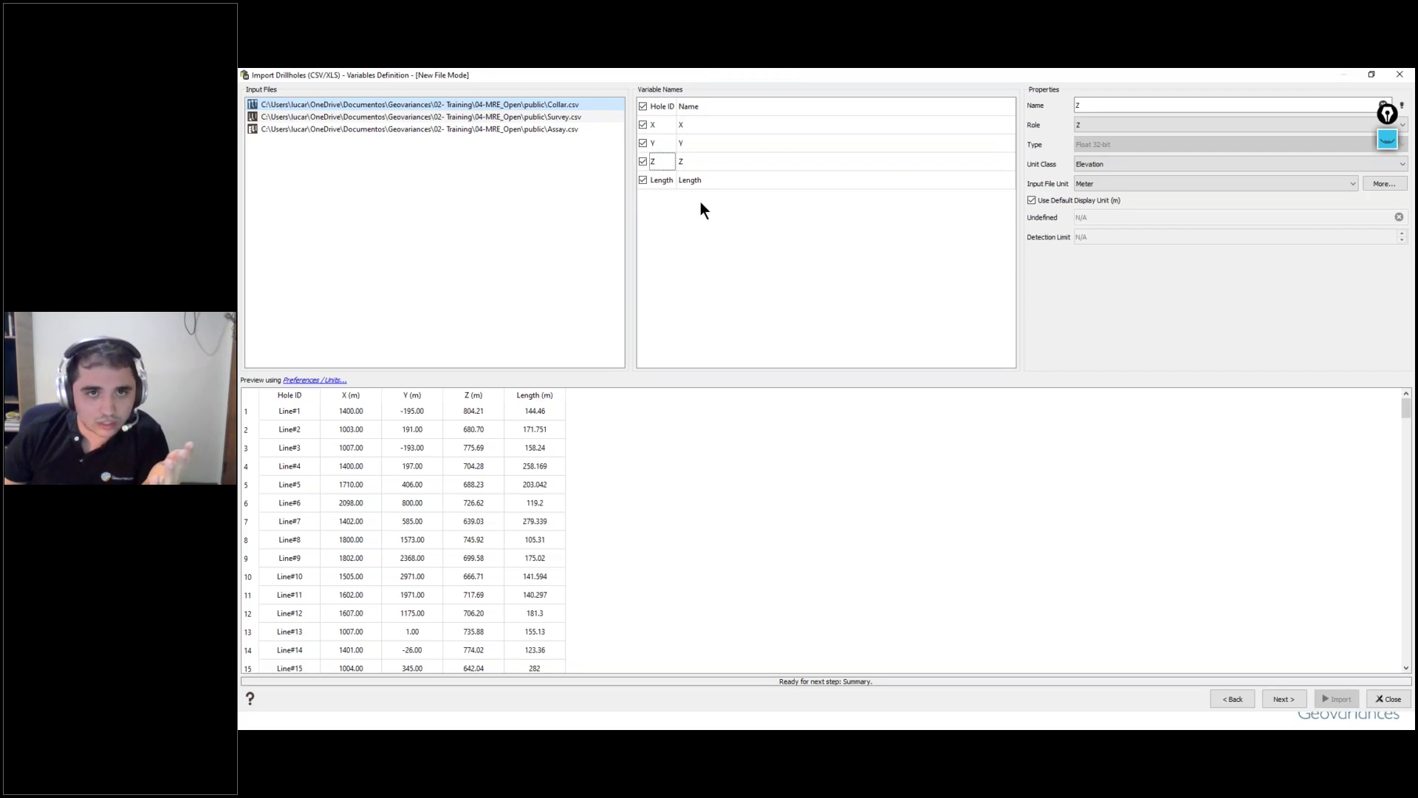
left_click(655, 145)
left_click(690, 129)
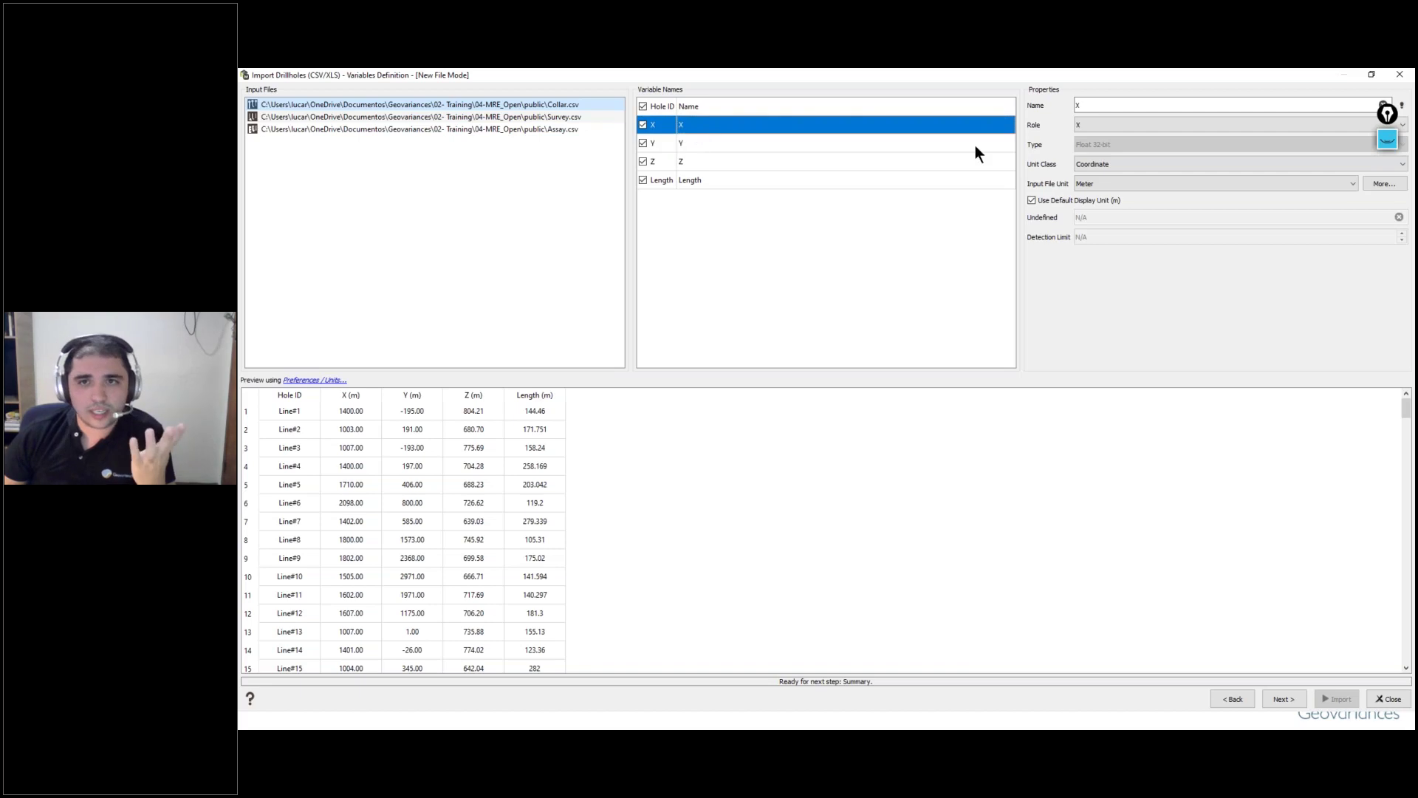
Step: Assign the X role to the collar's X variable and check the properties of the Y and Z variables
left_click(1102, 124)
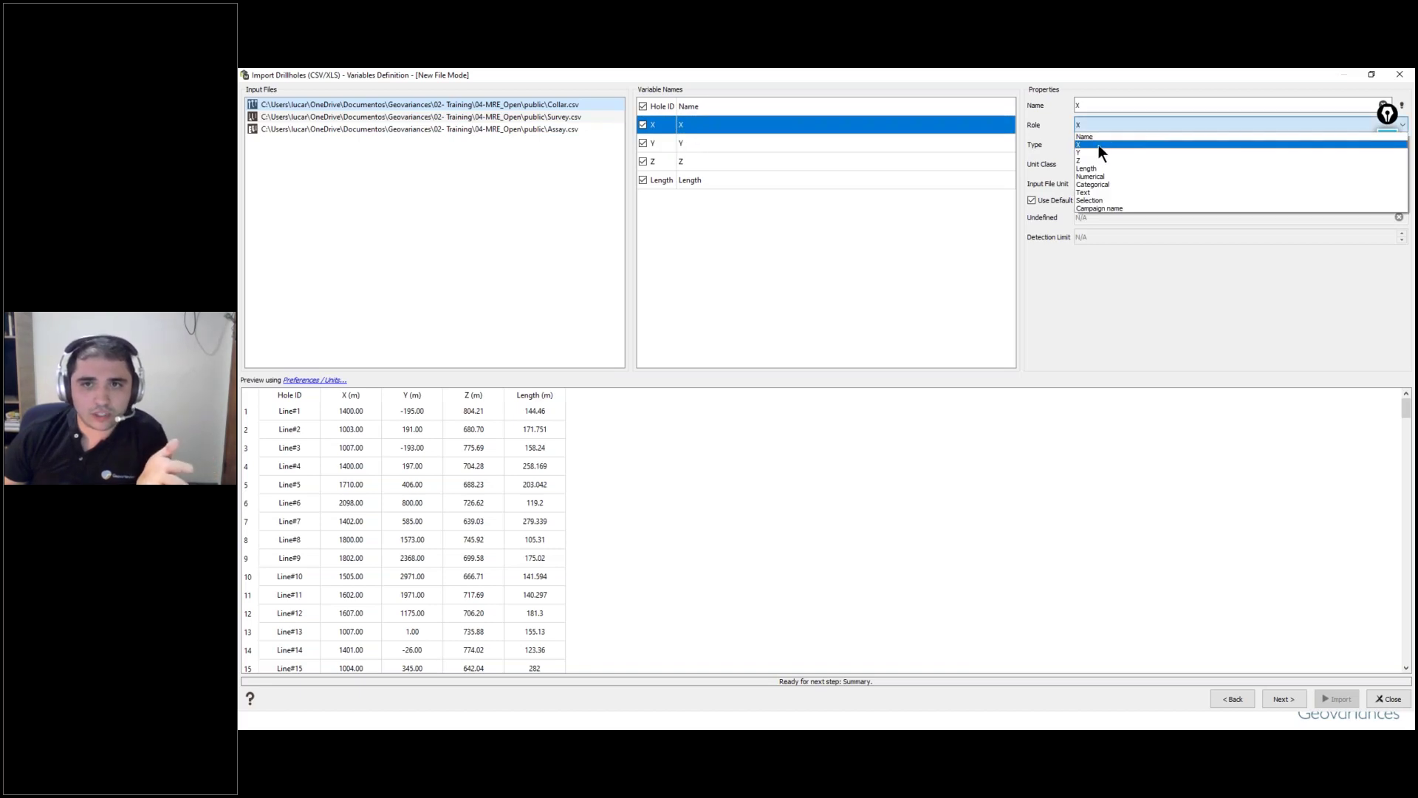
left_click(1097, 145)
left_click(751, 142)
left_click(727, 164)
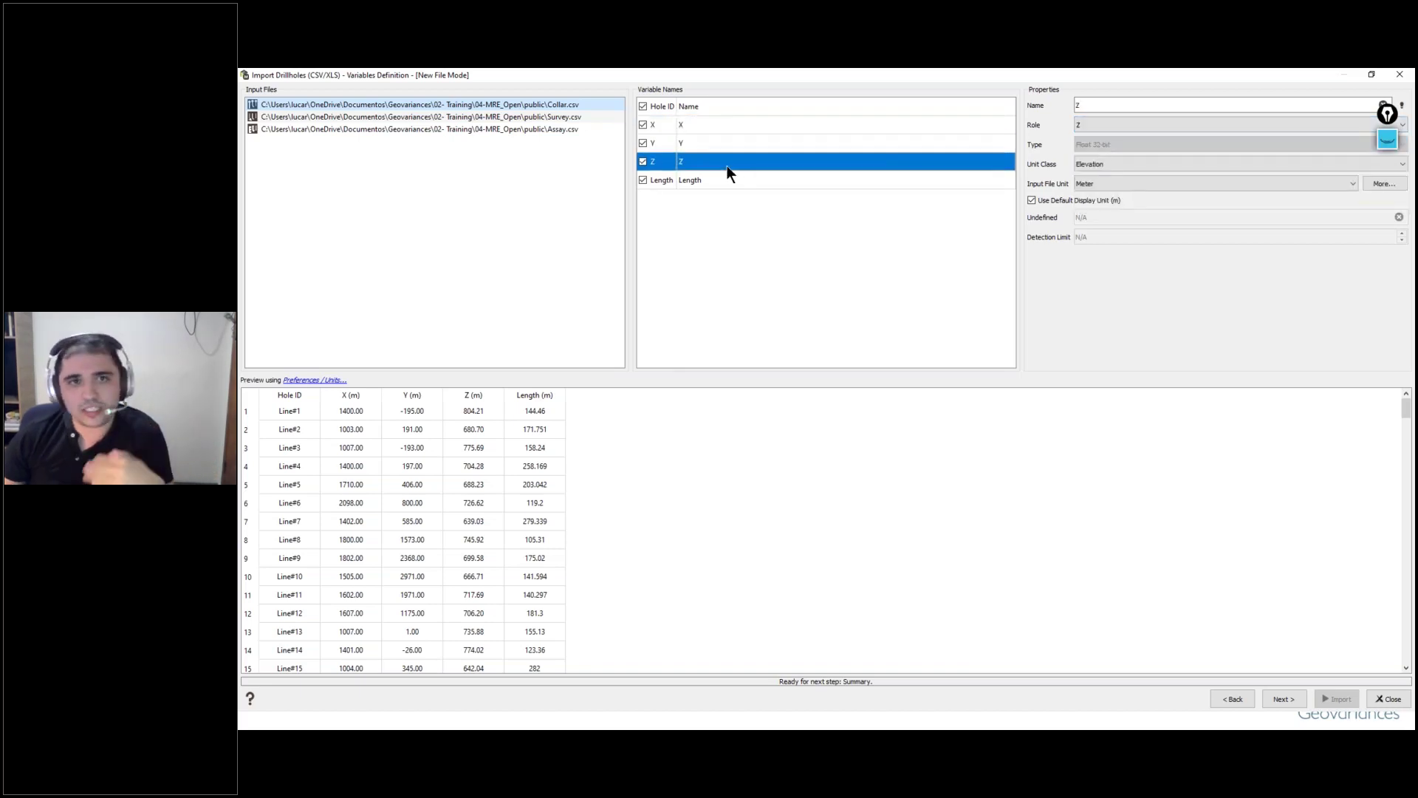
Step: Examine the roles and properties of the Hole ID, Depth, Azimuth and Dip variables in Survey.csv
left_click(579, 117)
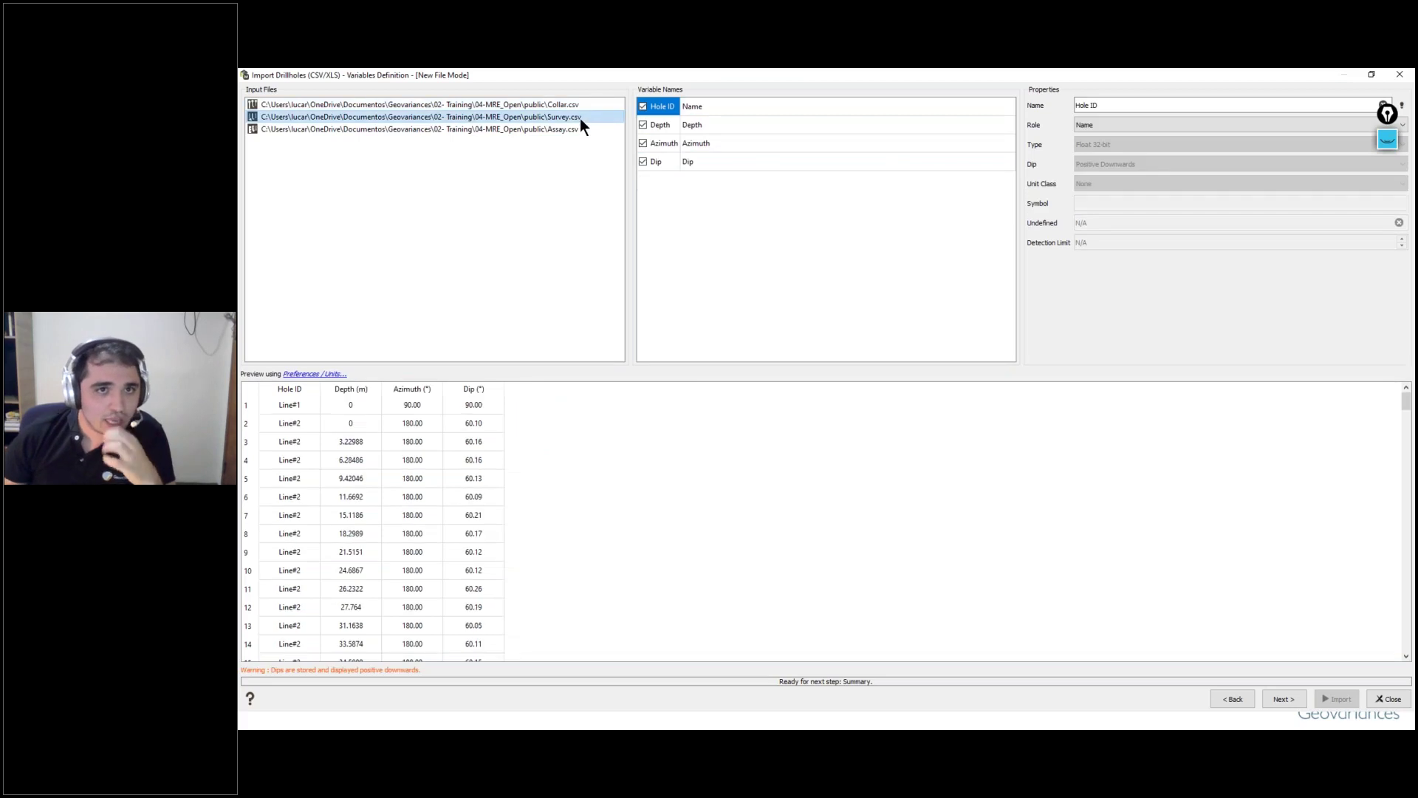
left_click(715, 162)
left_click(721, 144)
left_click(722, 127)
left_click(720, 156)
left_click(726, 110)
left_click(715, 144)
left_click(716, 159)
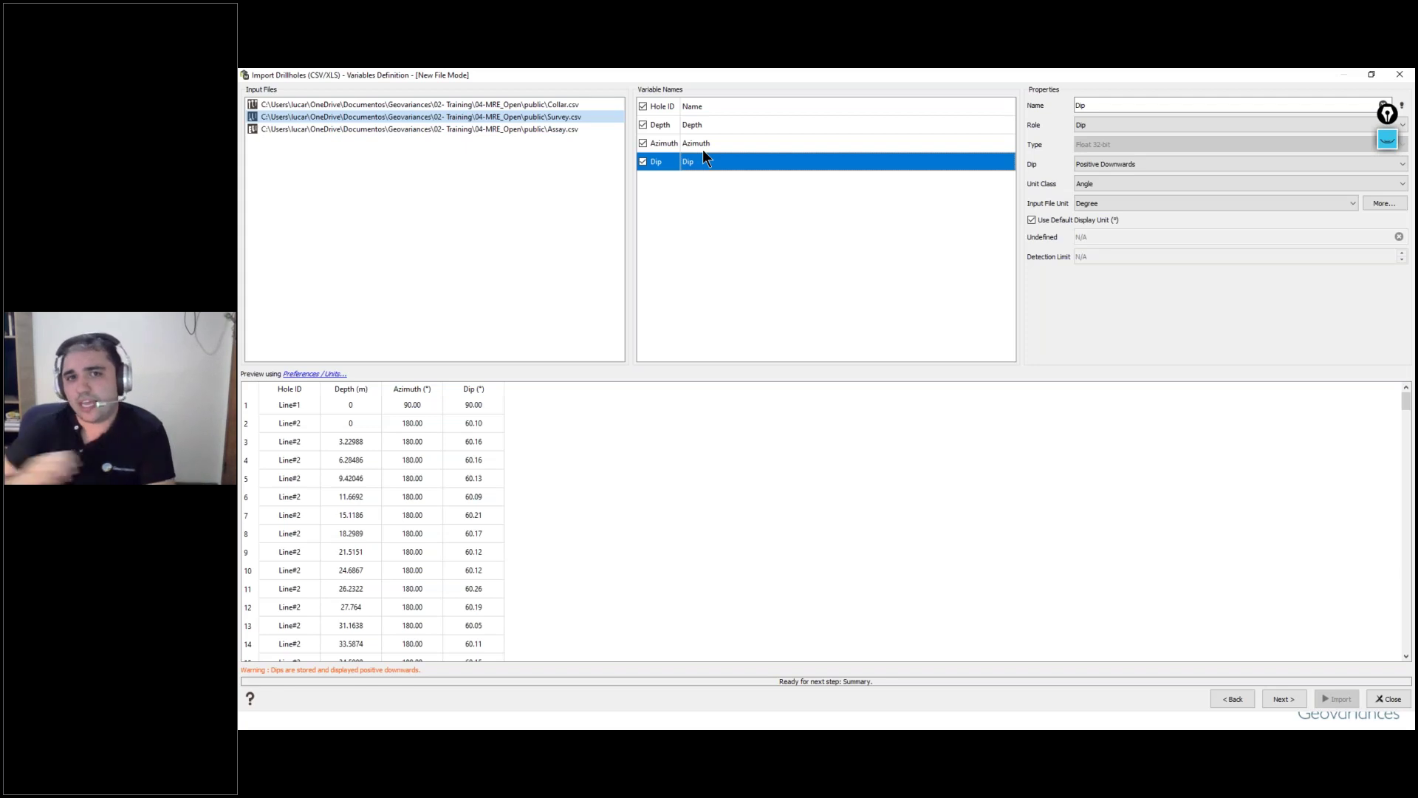
Step: Check the dip values in the Survey.csv preview and keep the dip convention at Positive Downwards
left_click(473, 424)
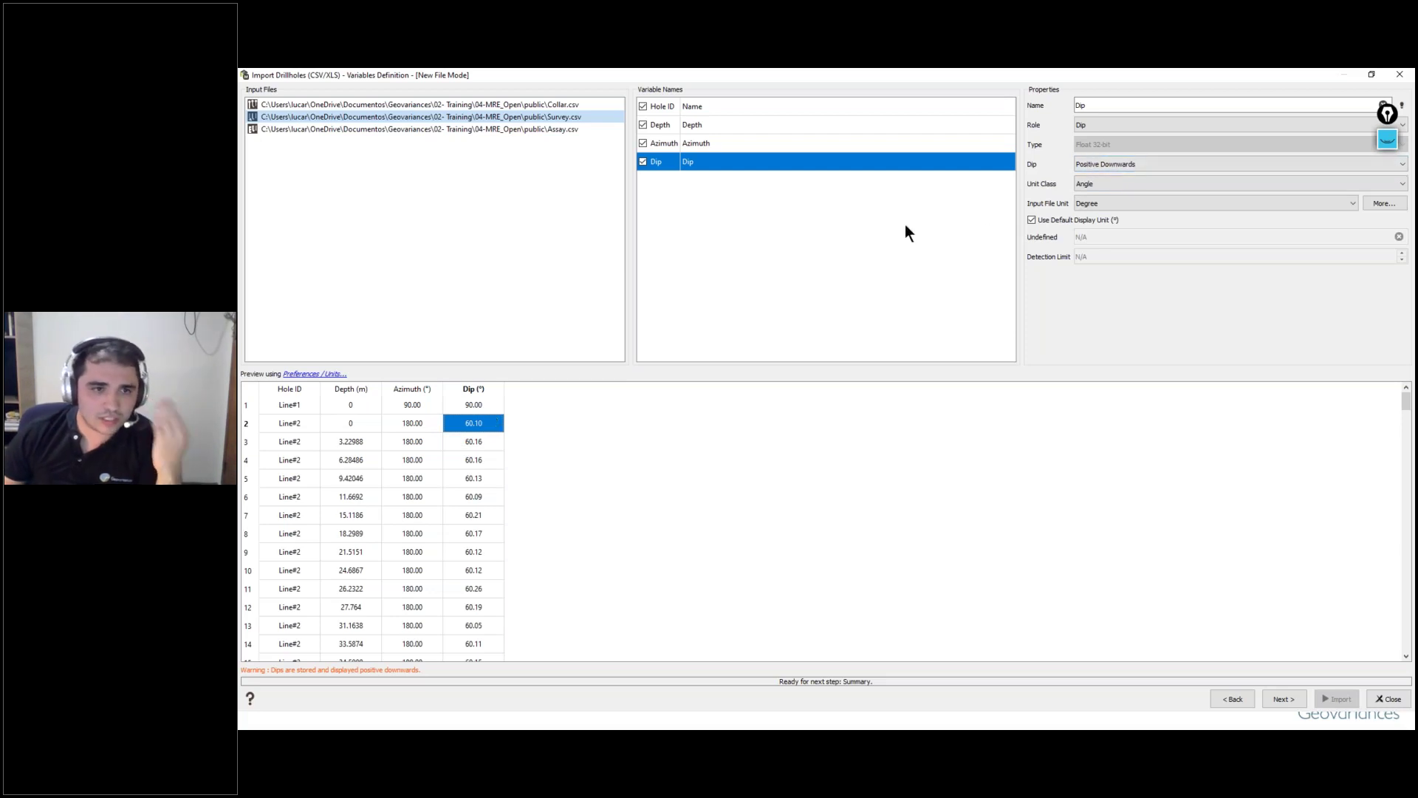
left_click(1132, 163)
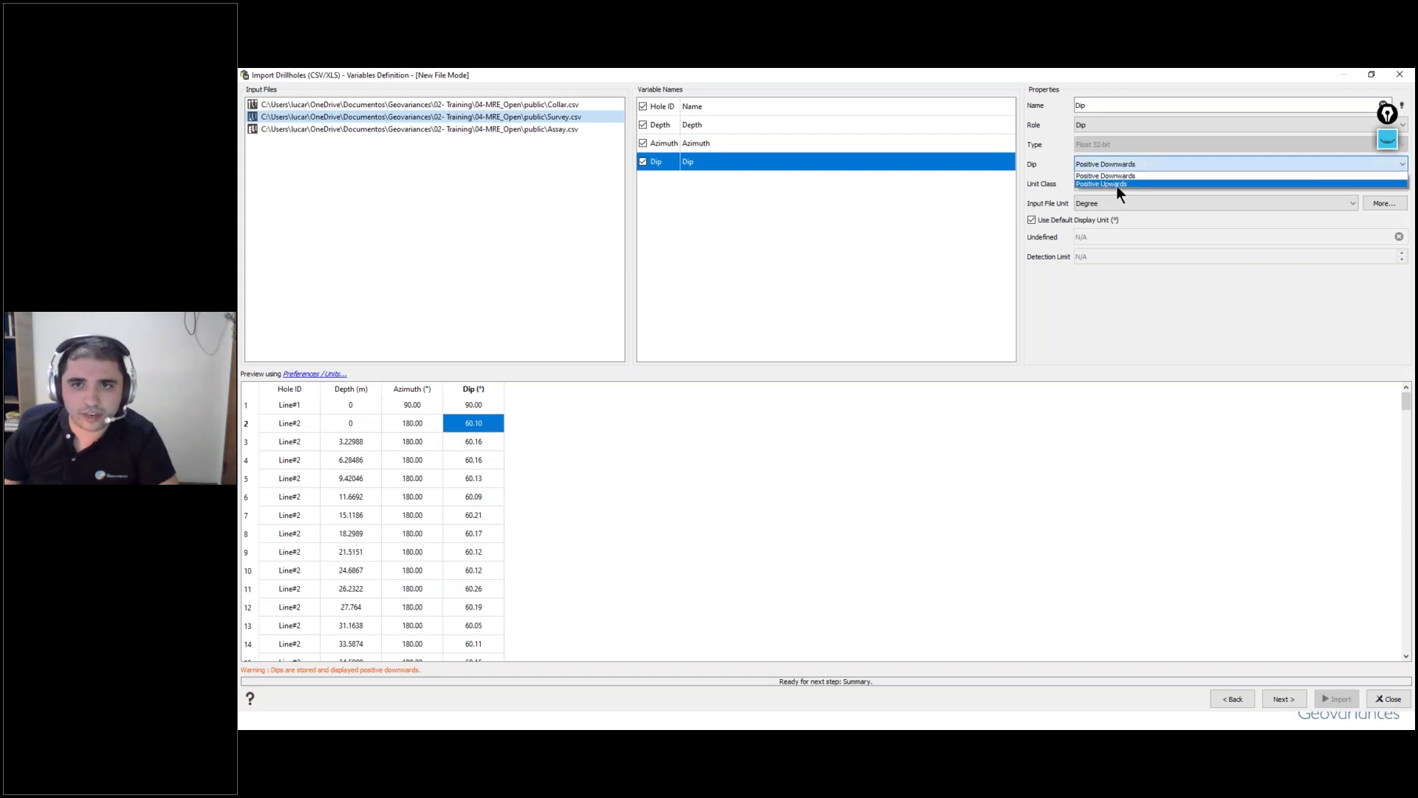
left_click(1121, 175)
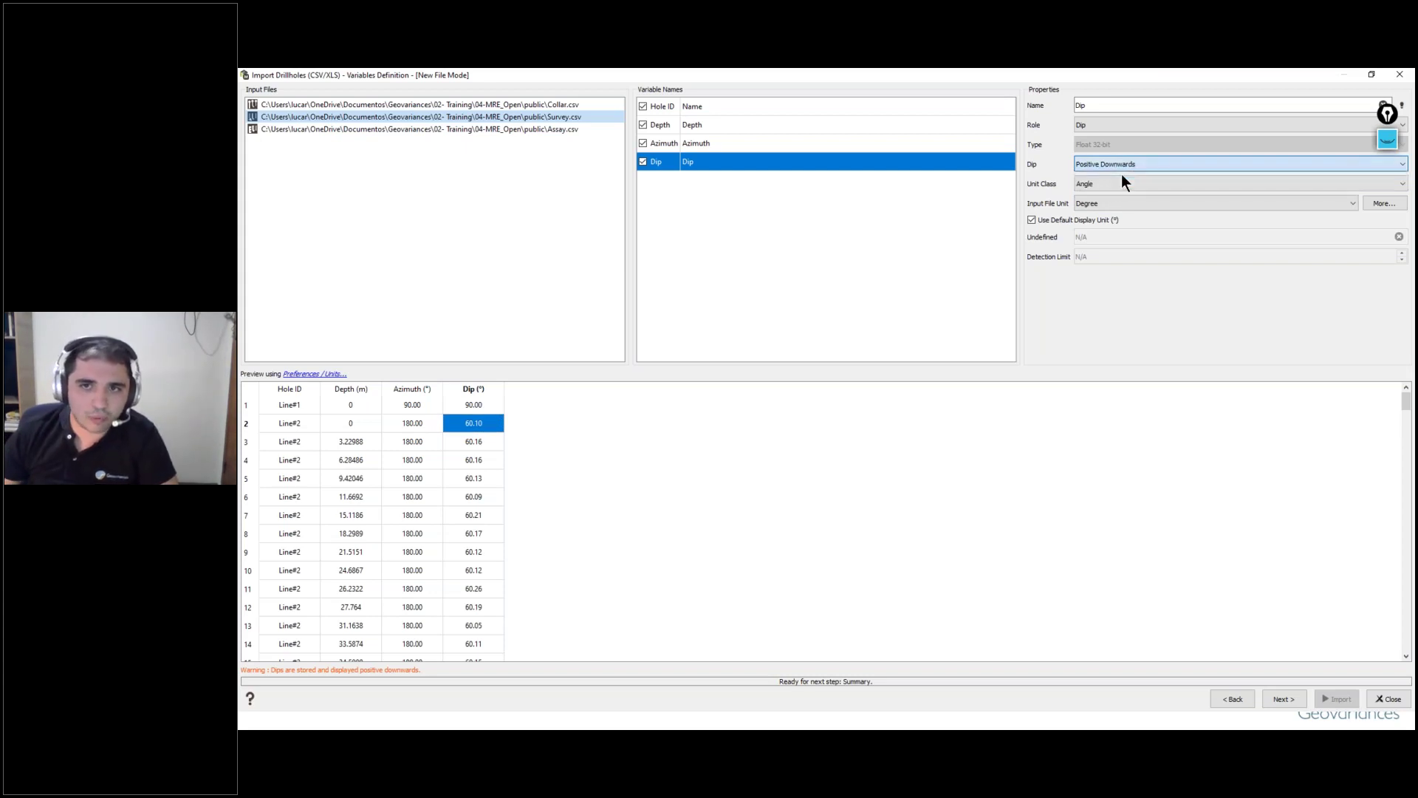
Step: Examine the SiO2 and Mn variable properties in Assay.csv
left_click(556, 130)
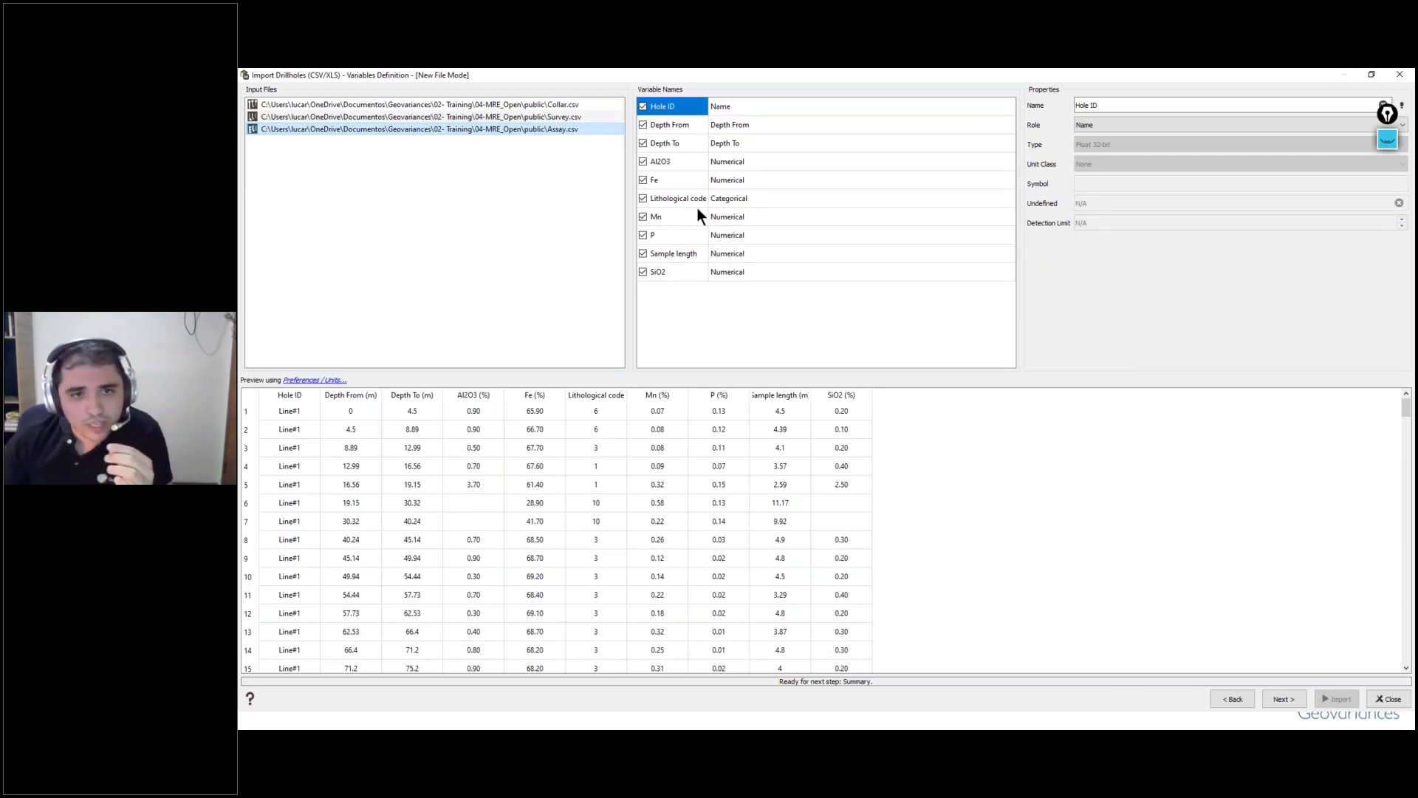
left_click(735, 271)
left_click(750, 216)
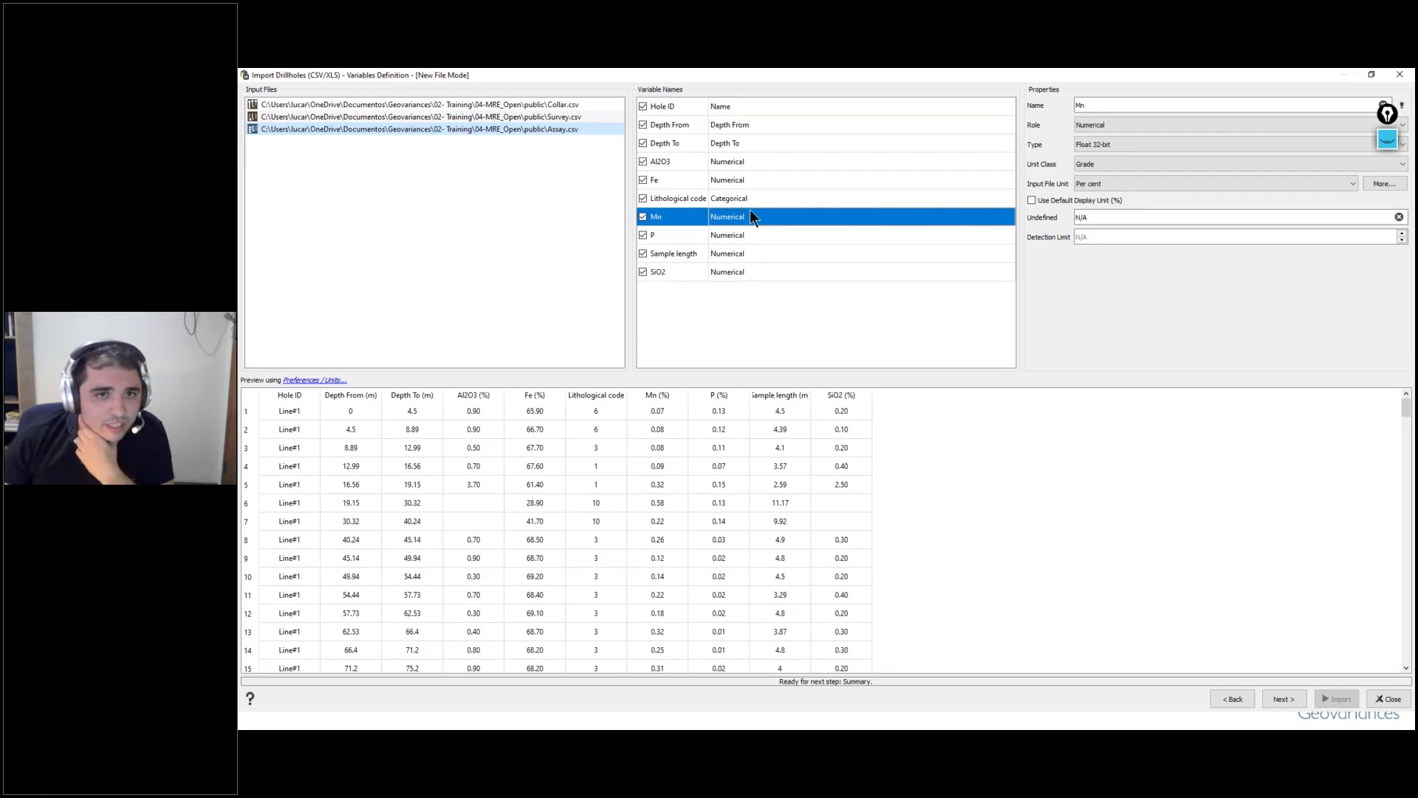
Step: Select Al2O3, Fe, Mn, P and SiO2 together in Assay.csv and review their shared unit class and input file unit
left_click(737, 161)
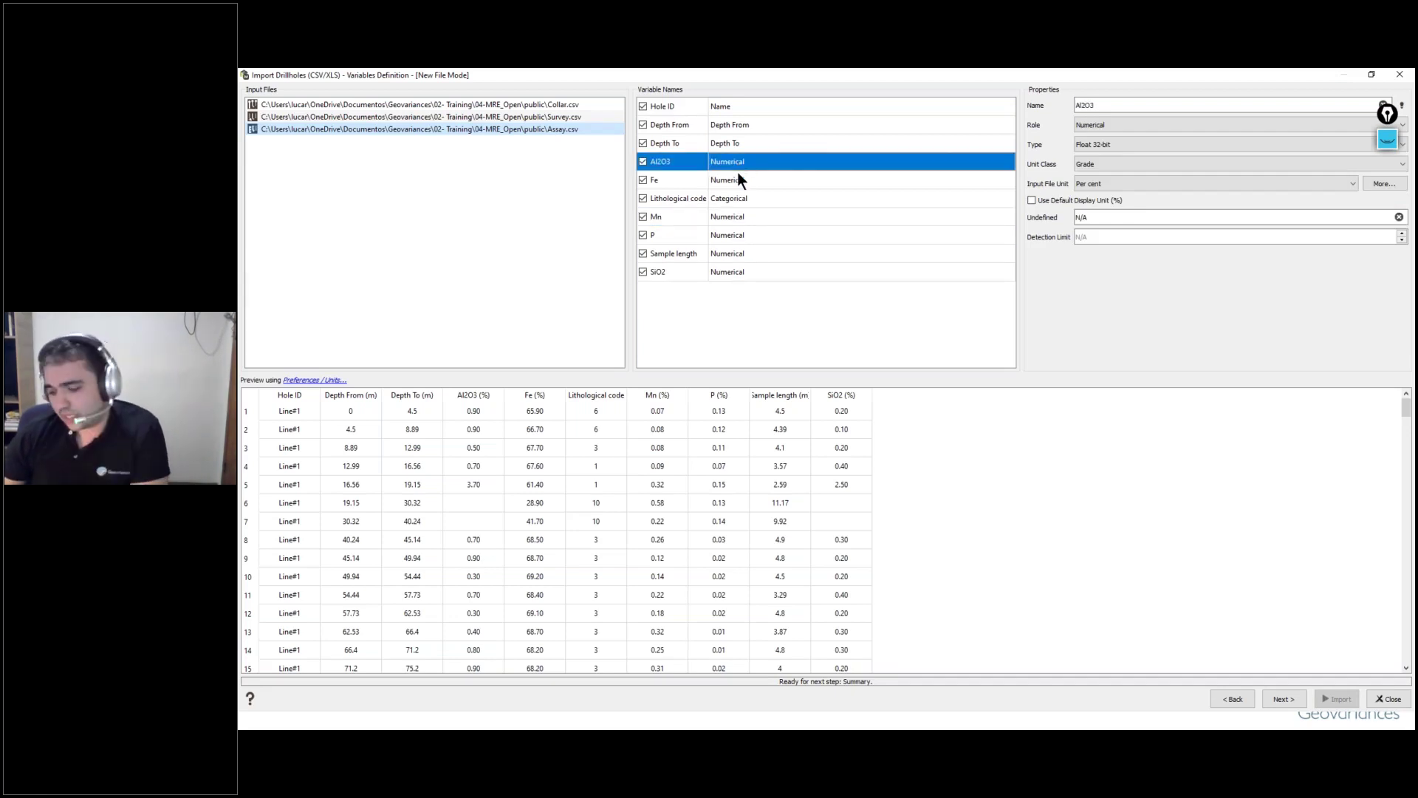
left_click(737, 177, "ctrl")
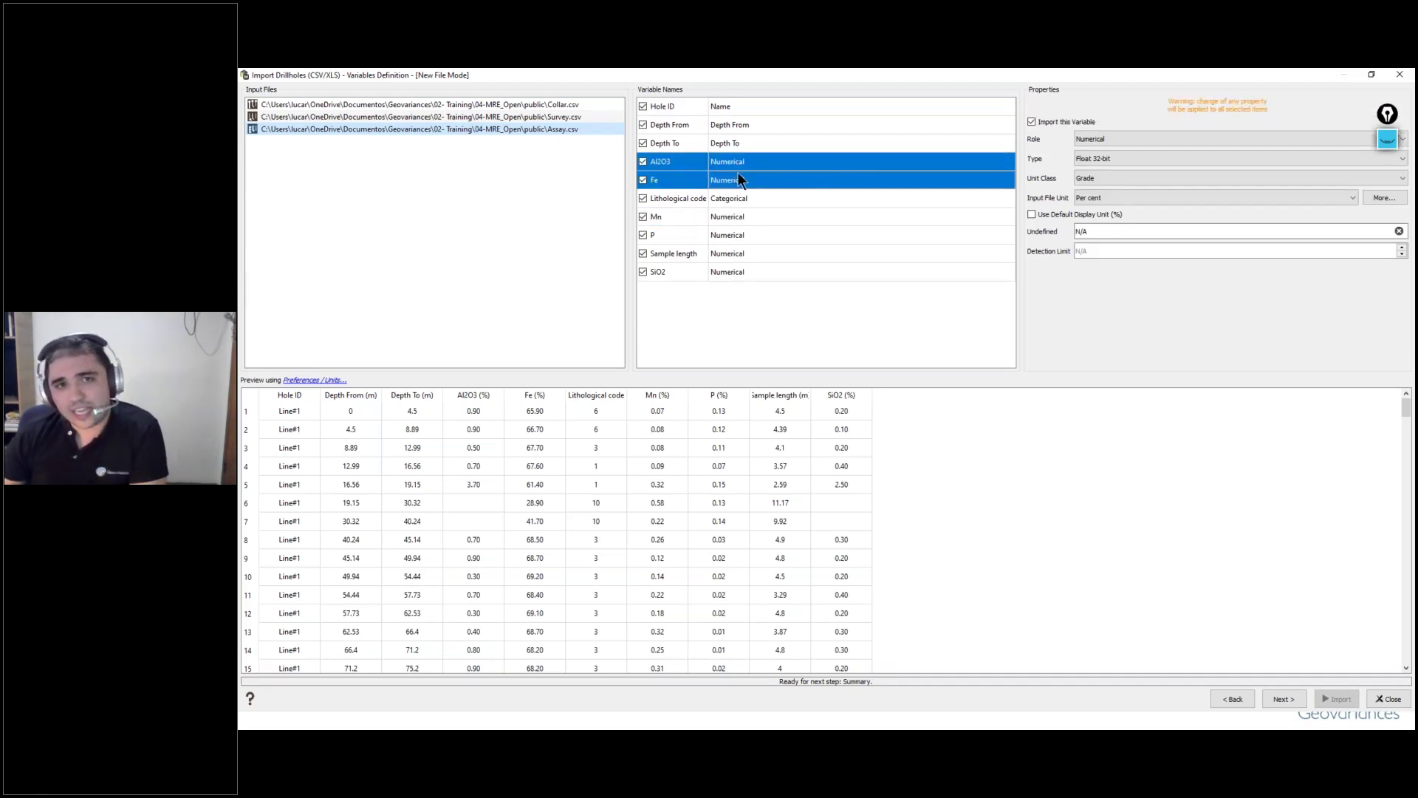
left_click(732, 217, "ctrl")
left_click(742, 234, "ctrl")
left_click(775, 272, "ctrl")
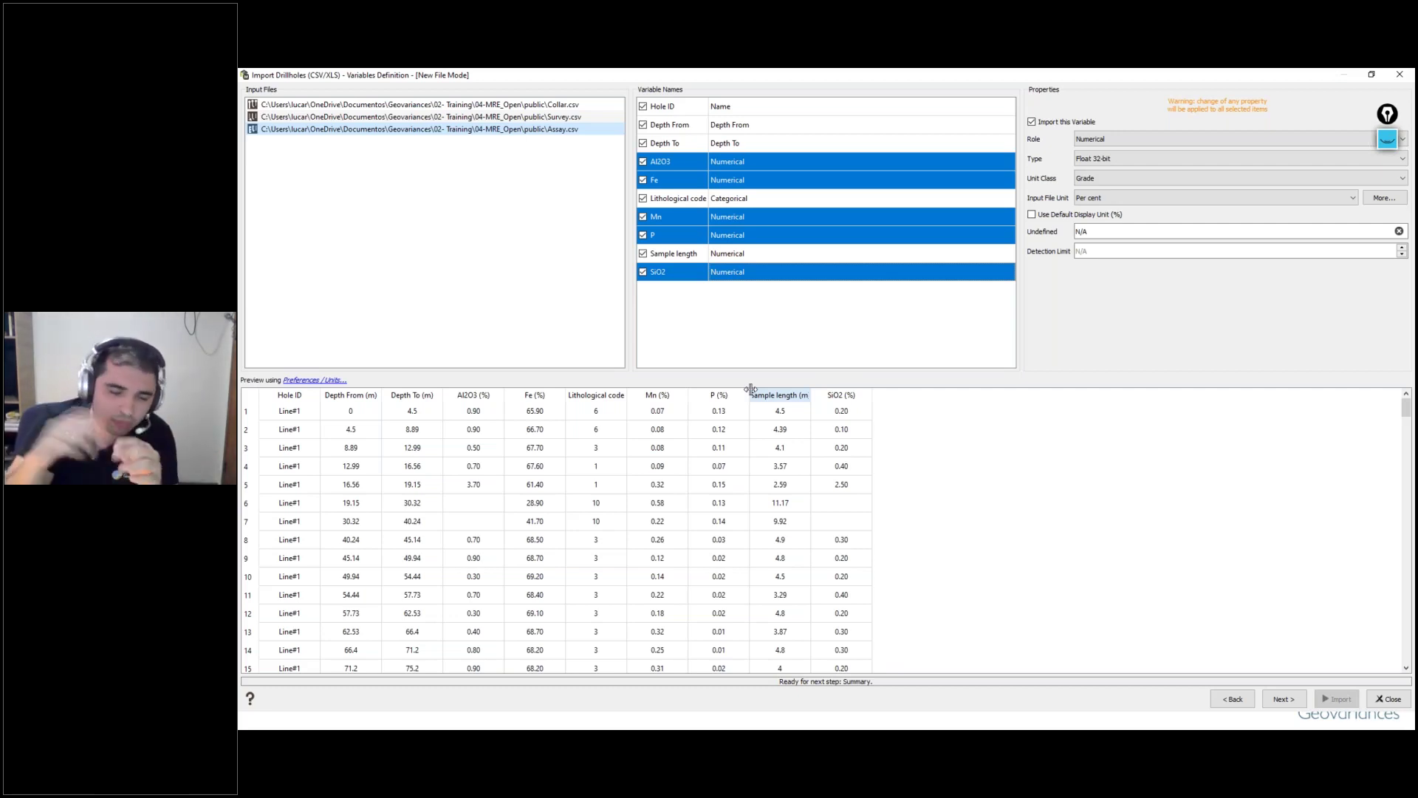
left_click(717, 395)
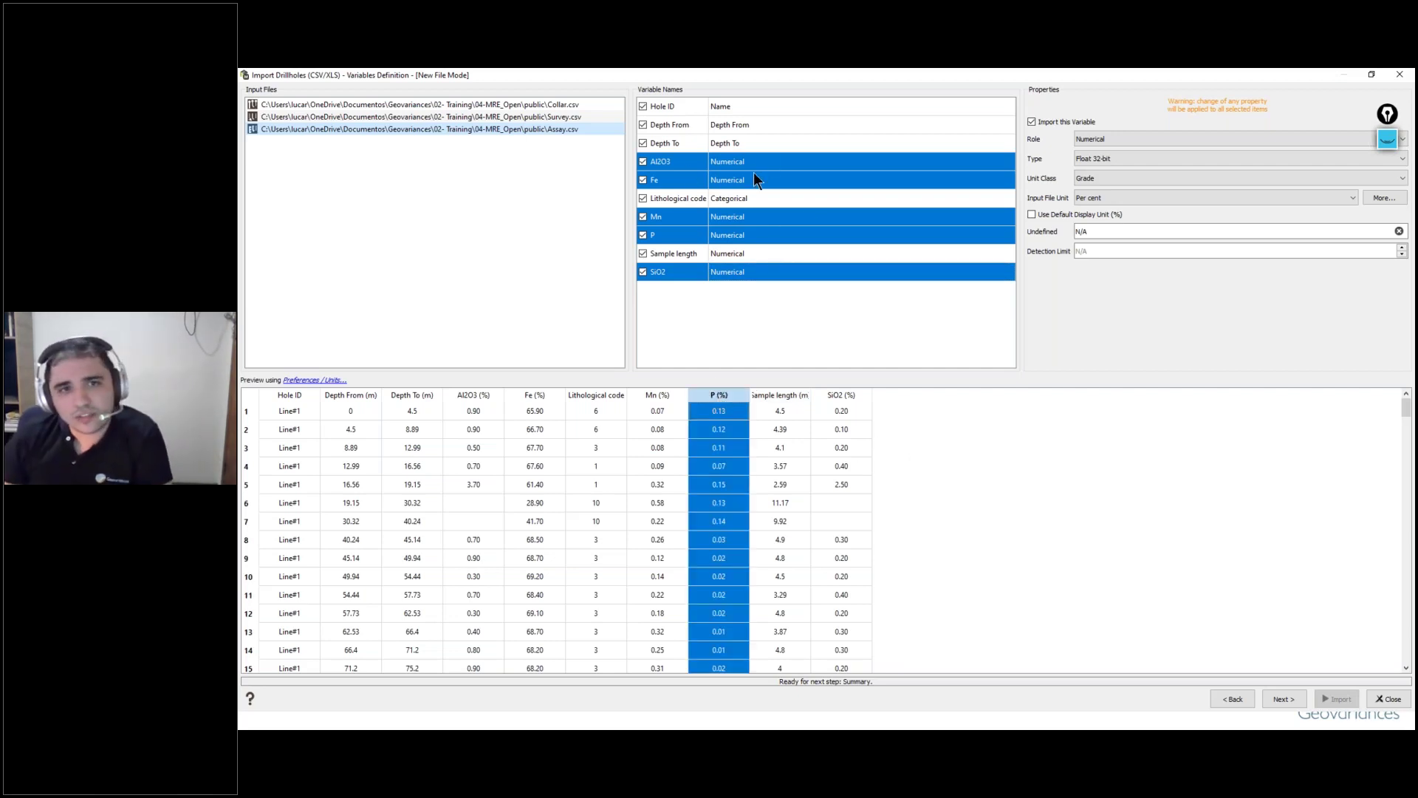
left_click(1102, 179)
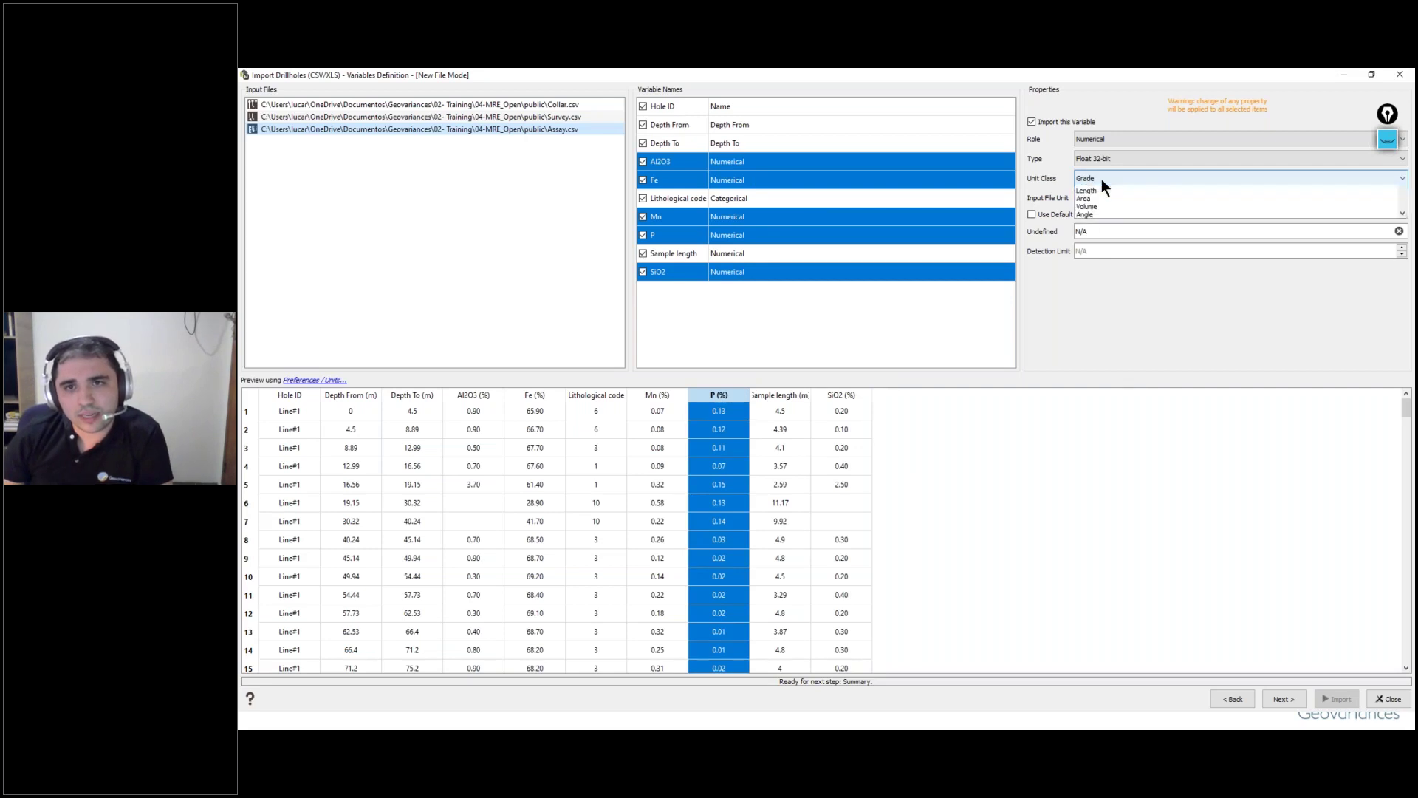
left_click(1101, 259)
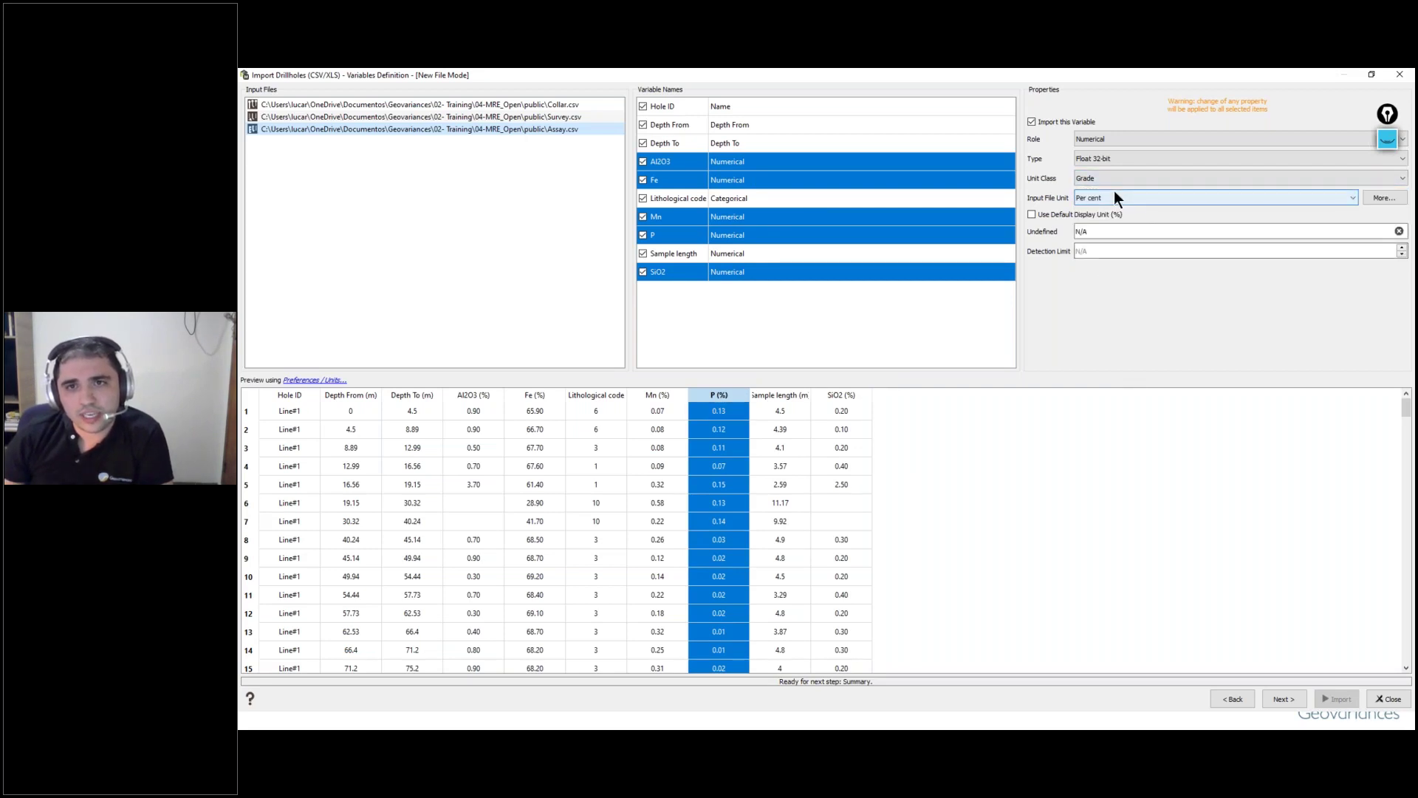
left_click(958, 306)
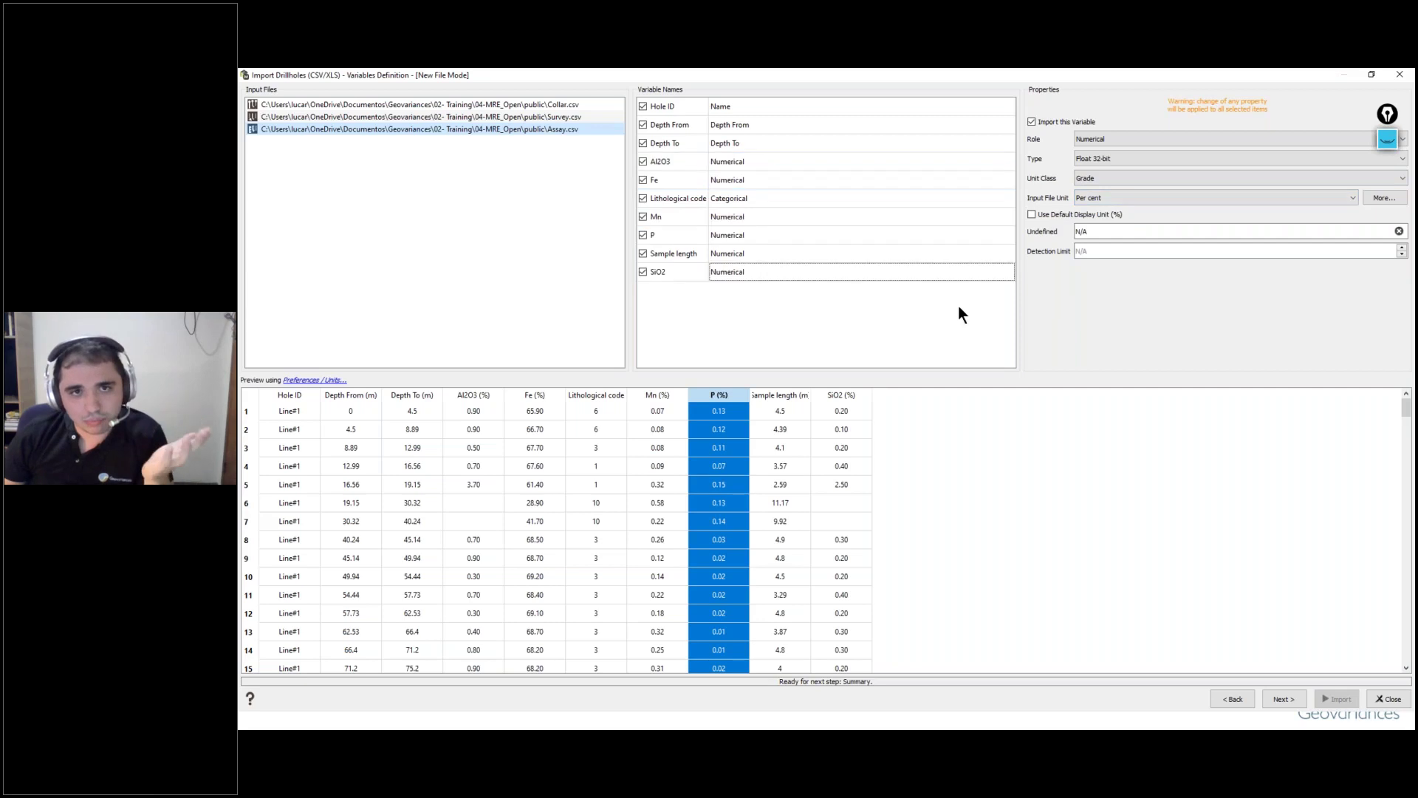
Step: Try the Numerical role on the Lithological code variable, then restore its Categorical role
left_click(736, 199)
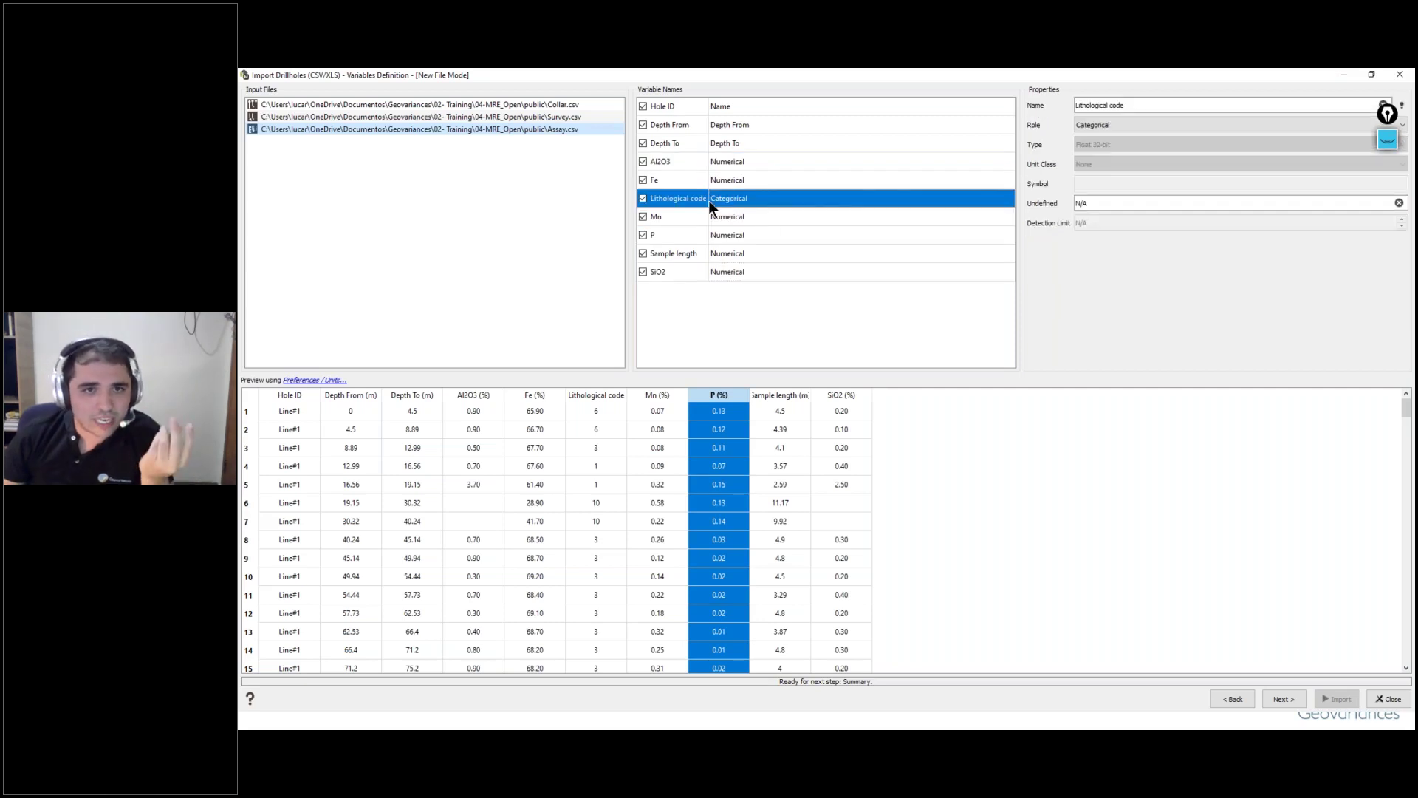
left_click(613, 397)
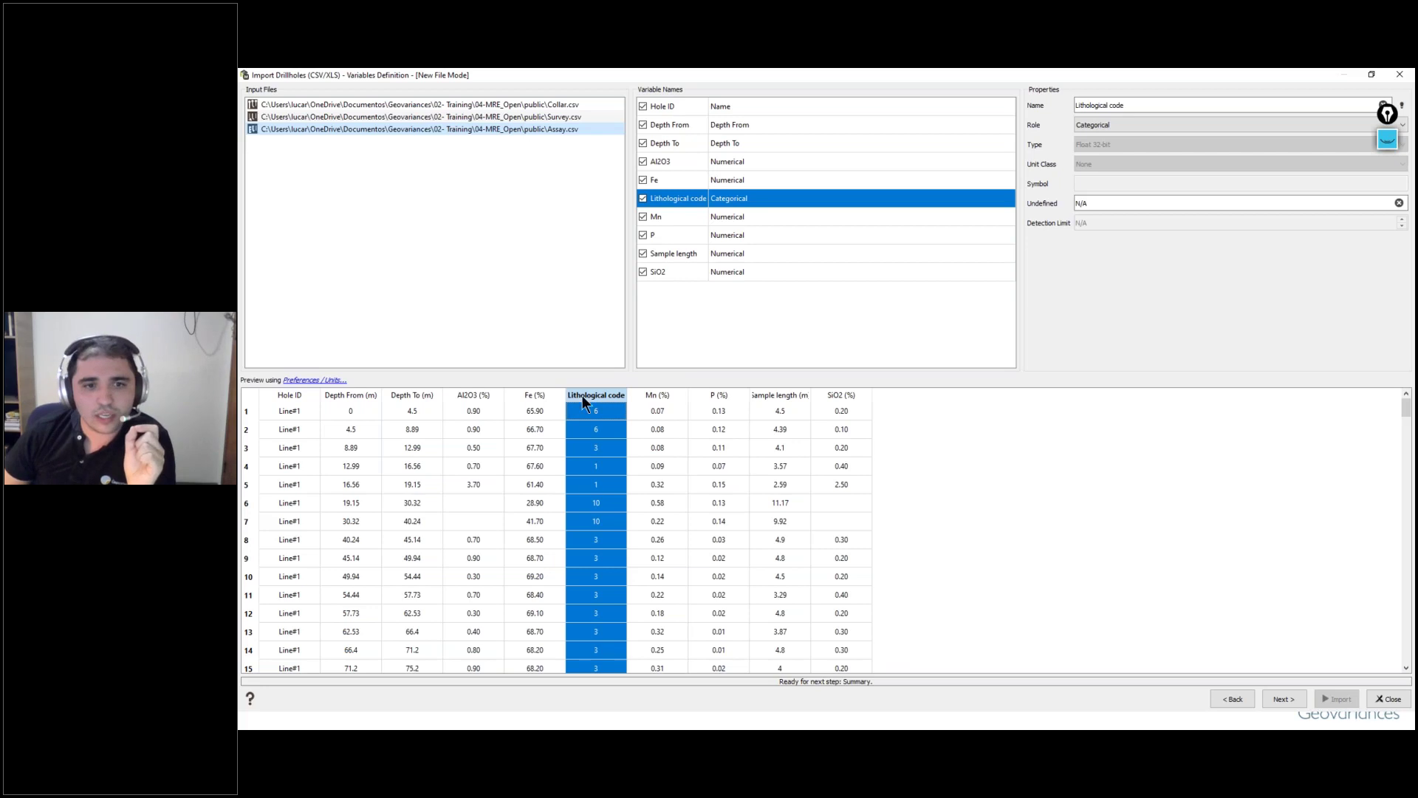
left_click(1106, 127)
left_click(1105, 160)
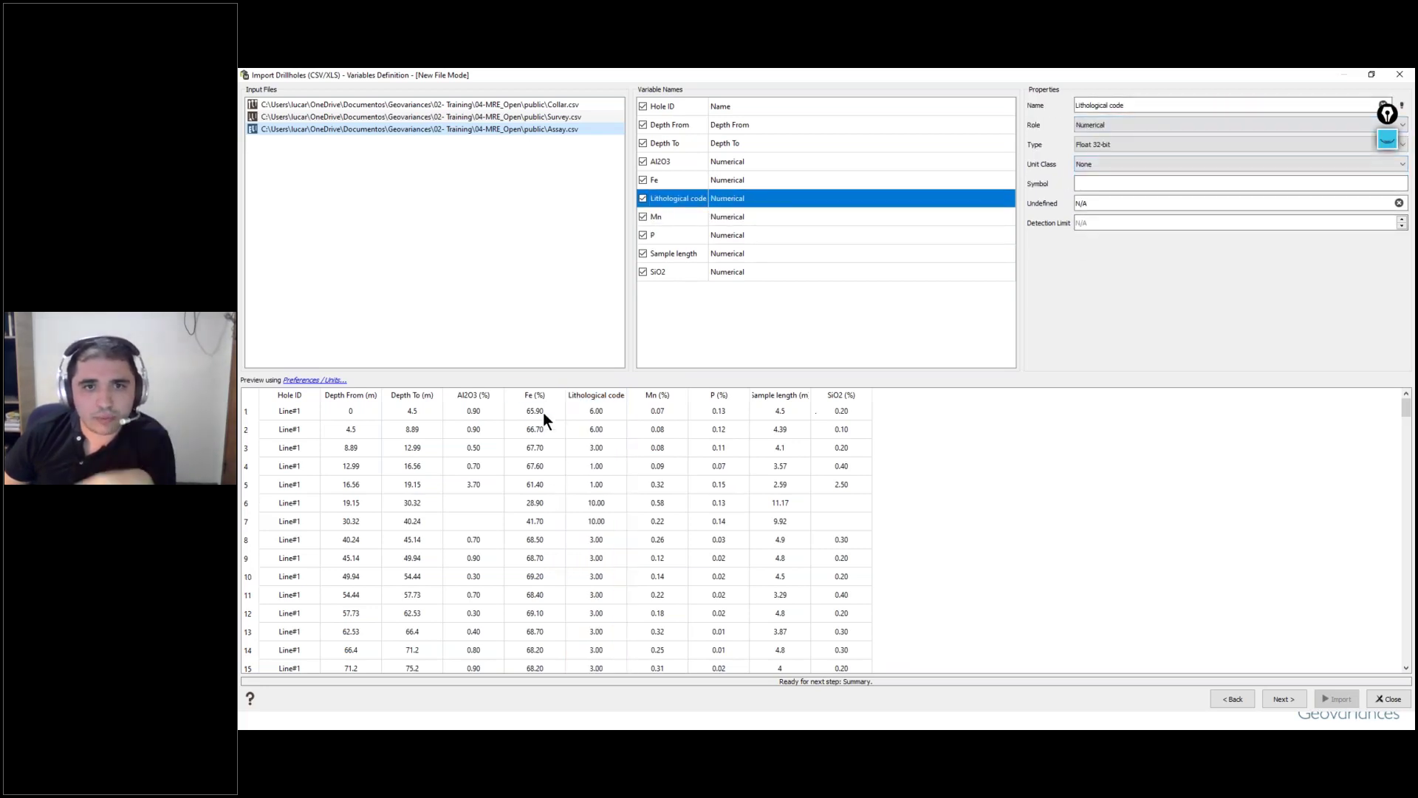
left_click(1128, 126)
left_click(1113, 168)
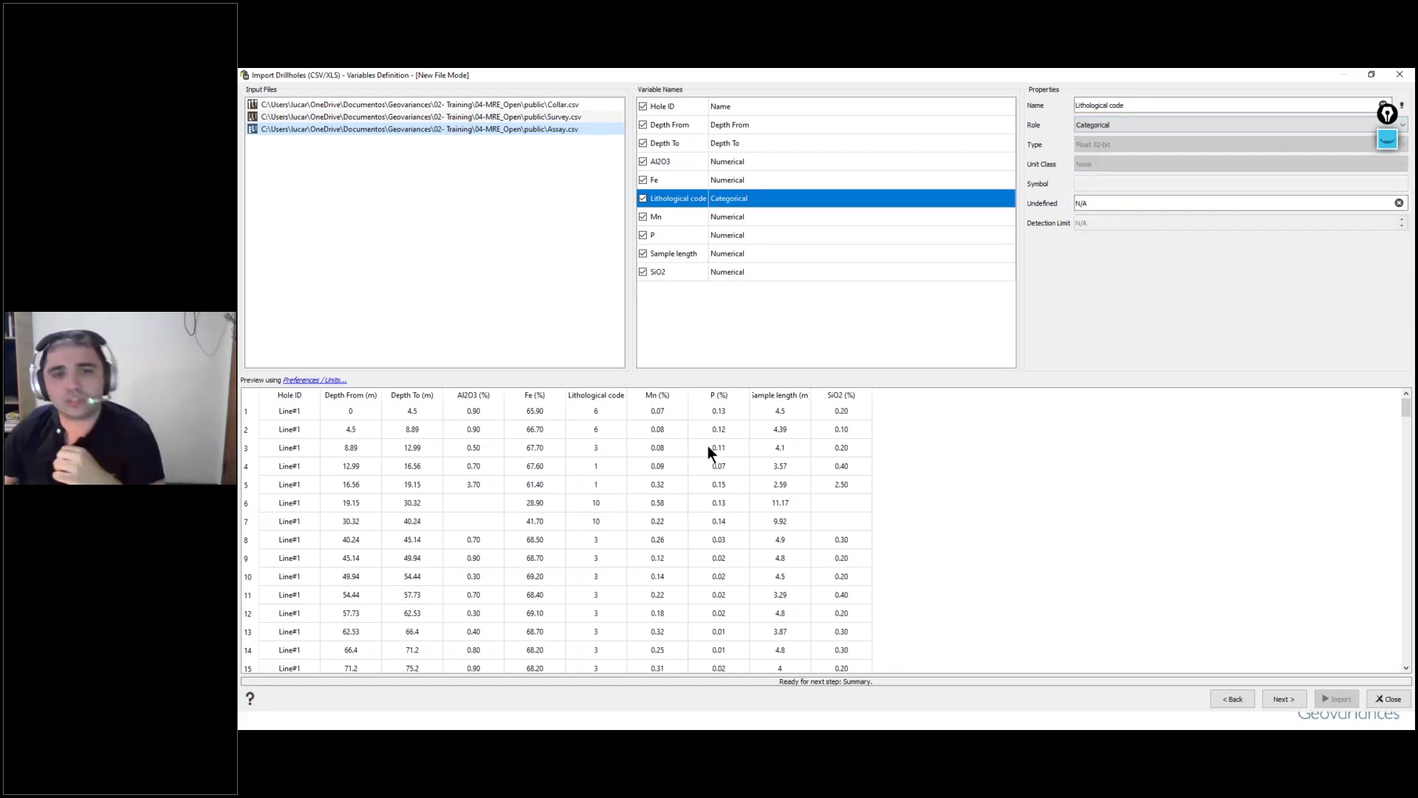
Step: Check the Depth From and Depth To columns in the Assay.csv preview and proceed to the import summary
left_click(373, 396)
left_click(420, 395)
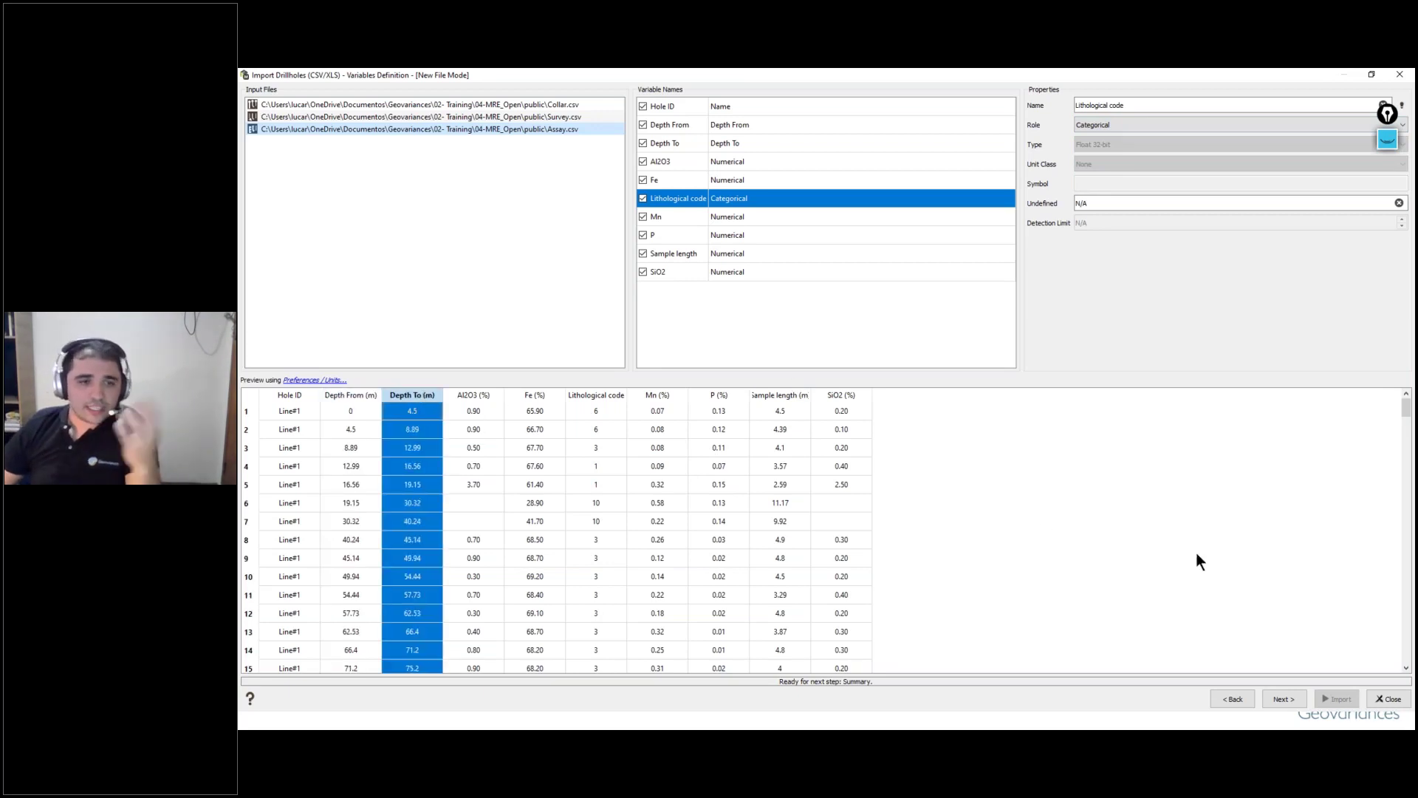
left_click(1303, 697)
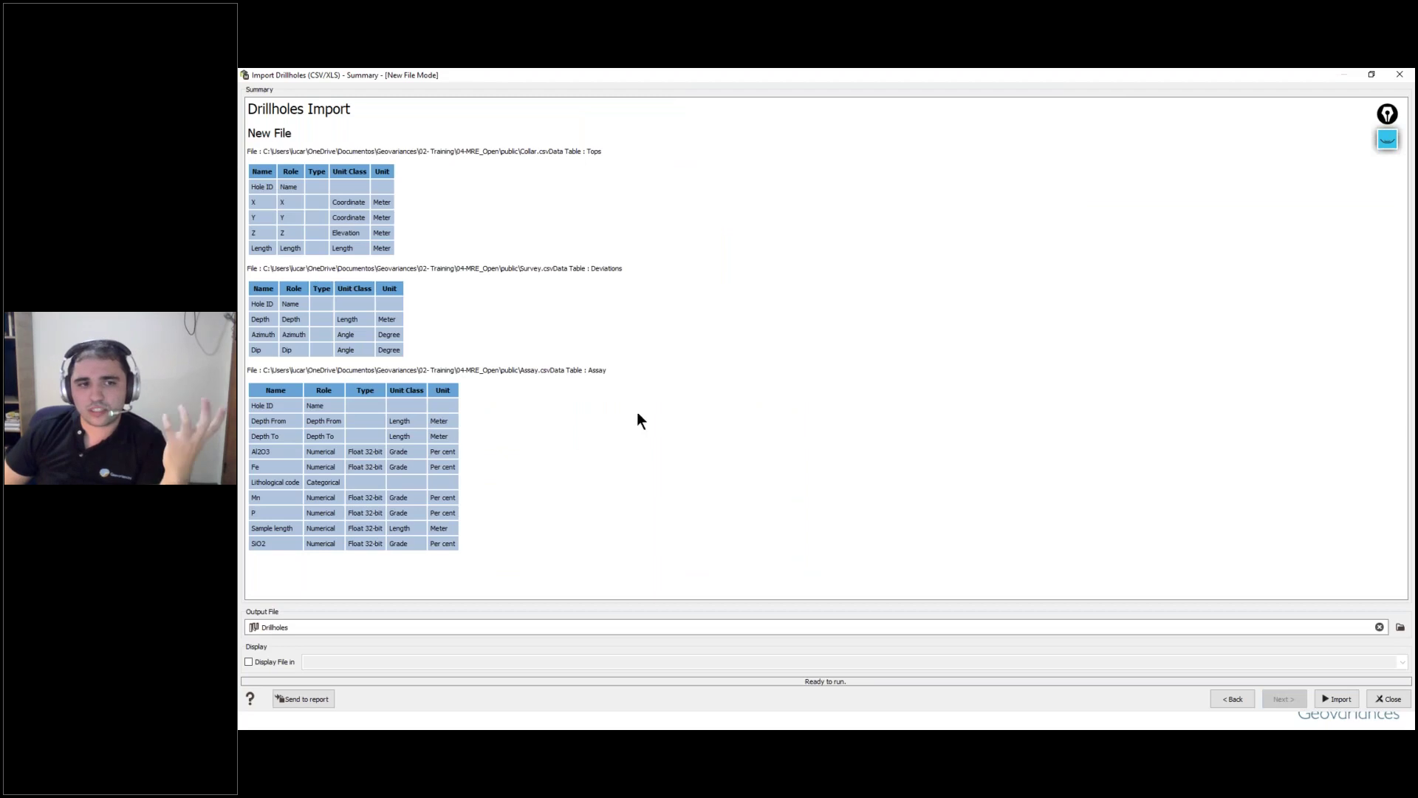
Step: Copy the full Drillholes Import summary and paste it into a blank Word document
left_click_drag(454, 544, 241, 202)
left_click(440, 214)
left_click_drag(364, 451, 239, 107)
left_click(542, 466)
left_click(459, 561)
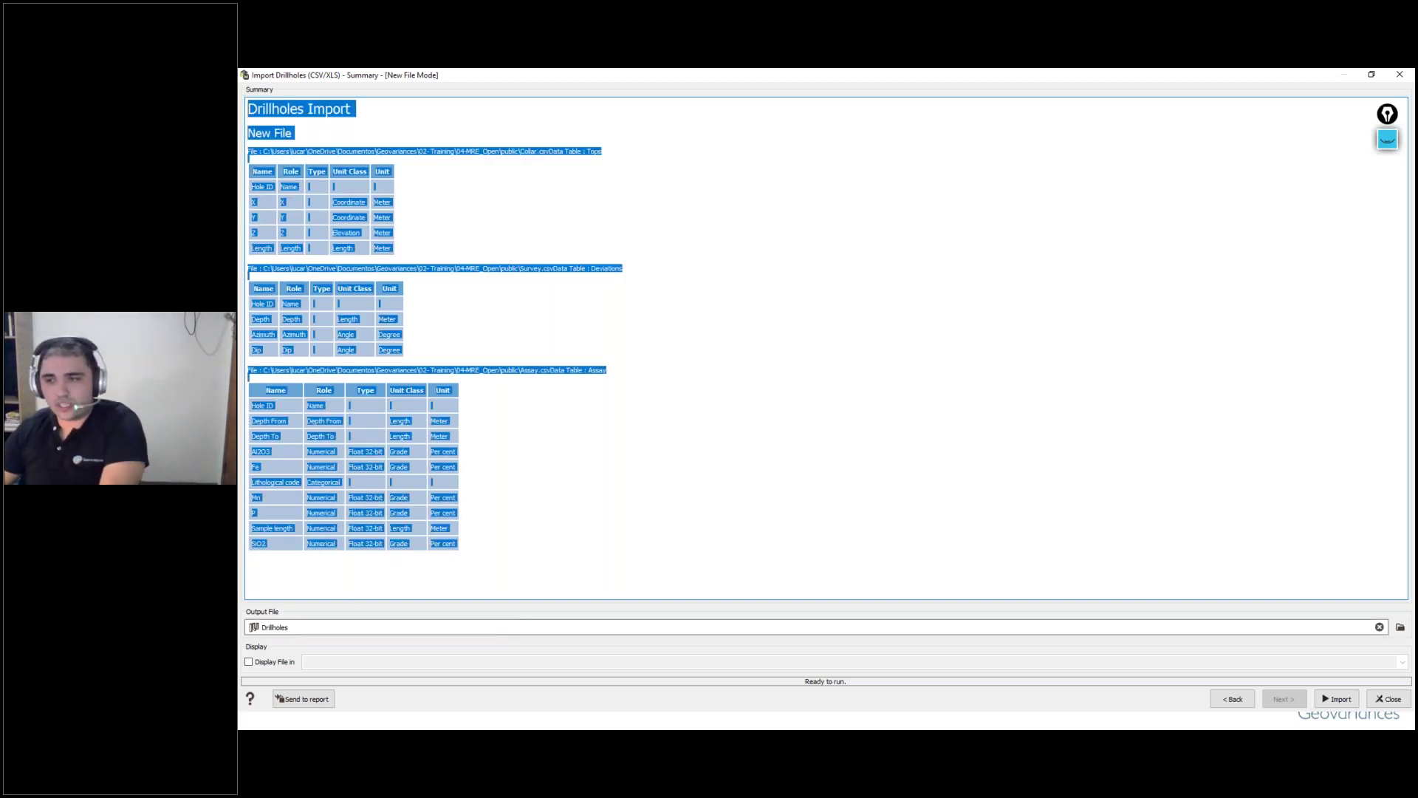
left_click(445, 215)
key("ctrl+v")
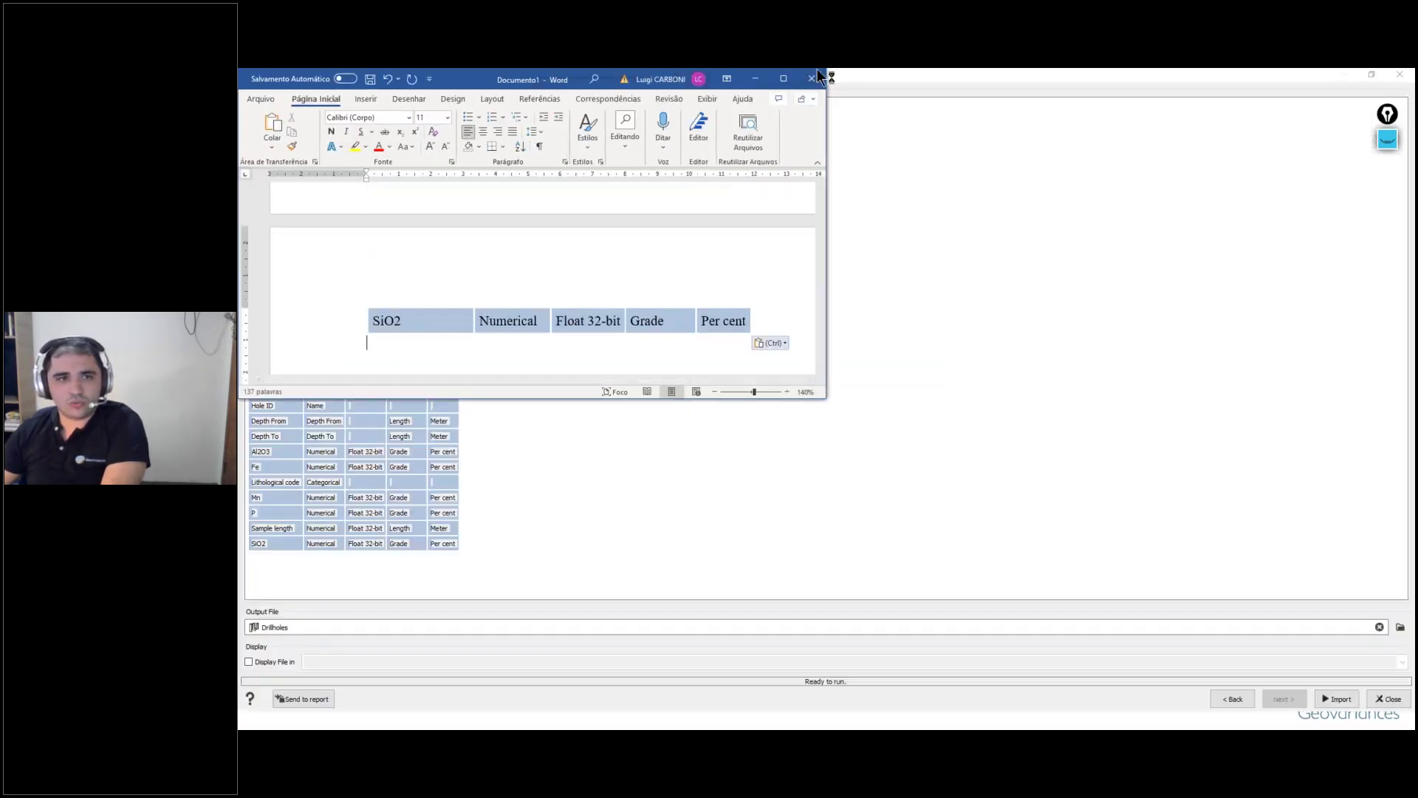
Step: Review the pasted import tables from the start of the maximized Word document, then return to the import summary
left_click(781, 77)
scroll(828, 443, "up", 10)
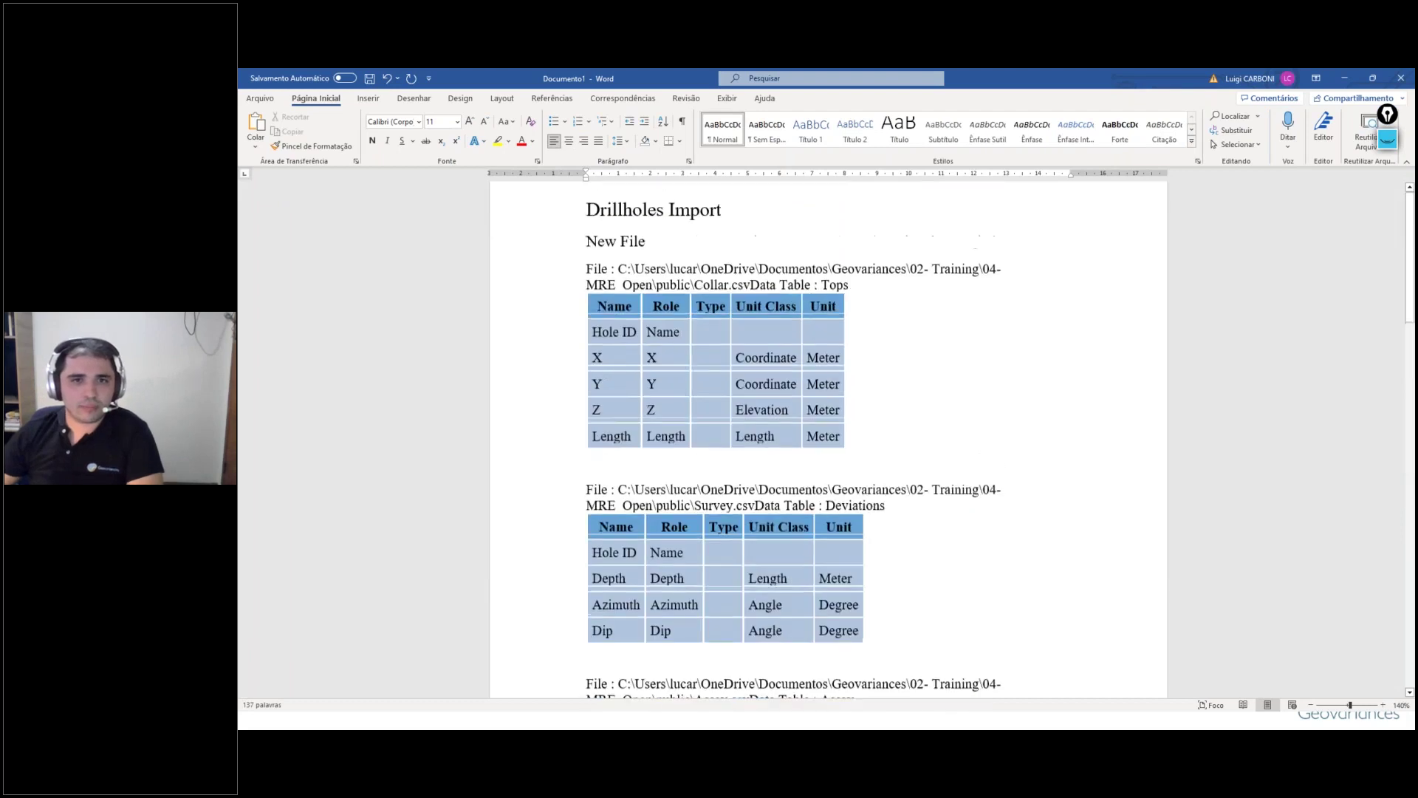
left_click(1336, 81)
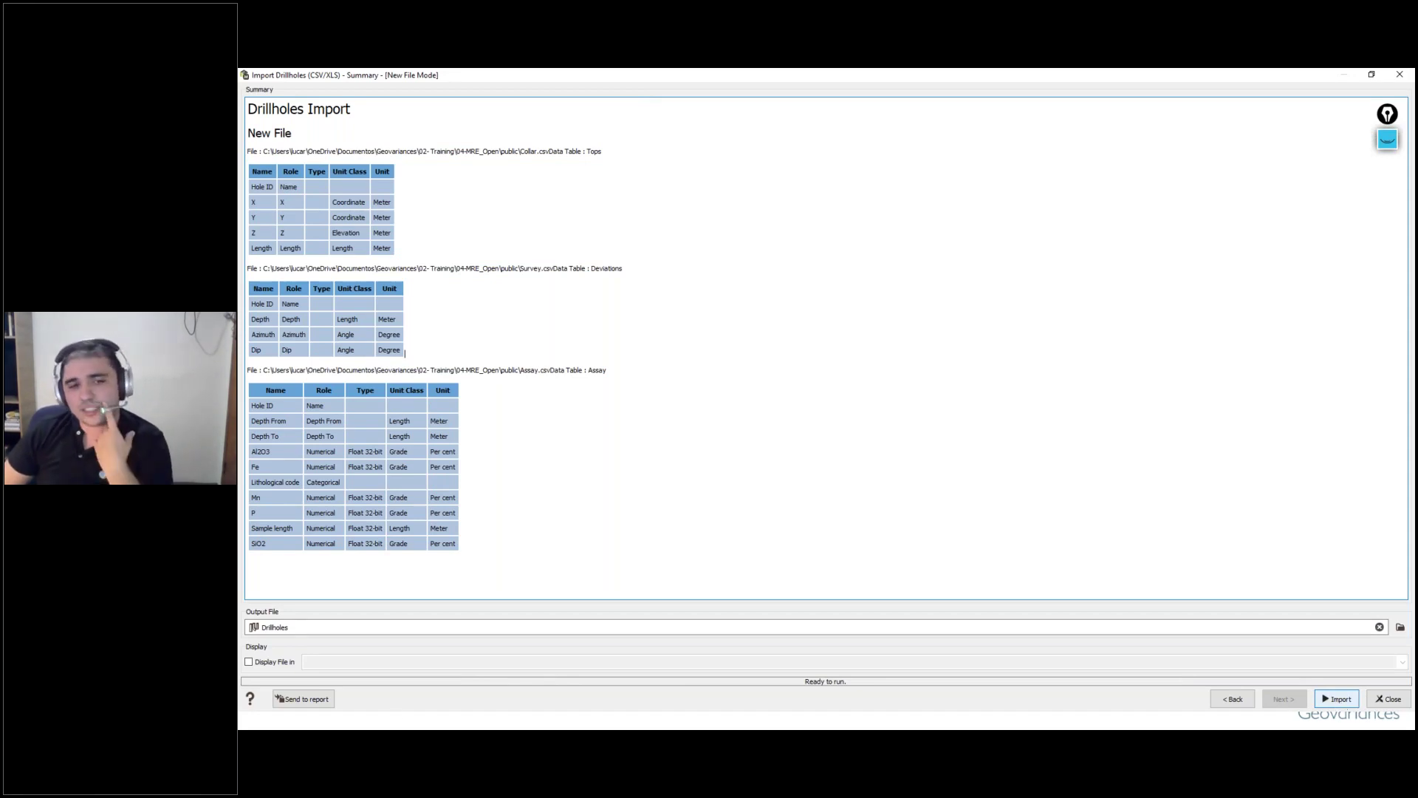
Step: Close and restart the CSV drillhole import in New File mode, and import the data to the output file Drillholes_2
left_click(1386, 698)
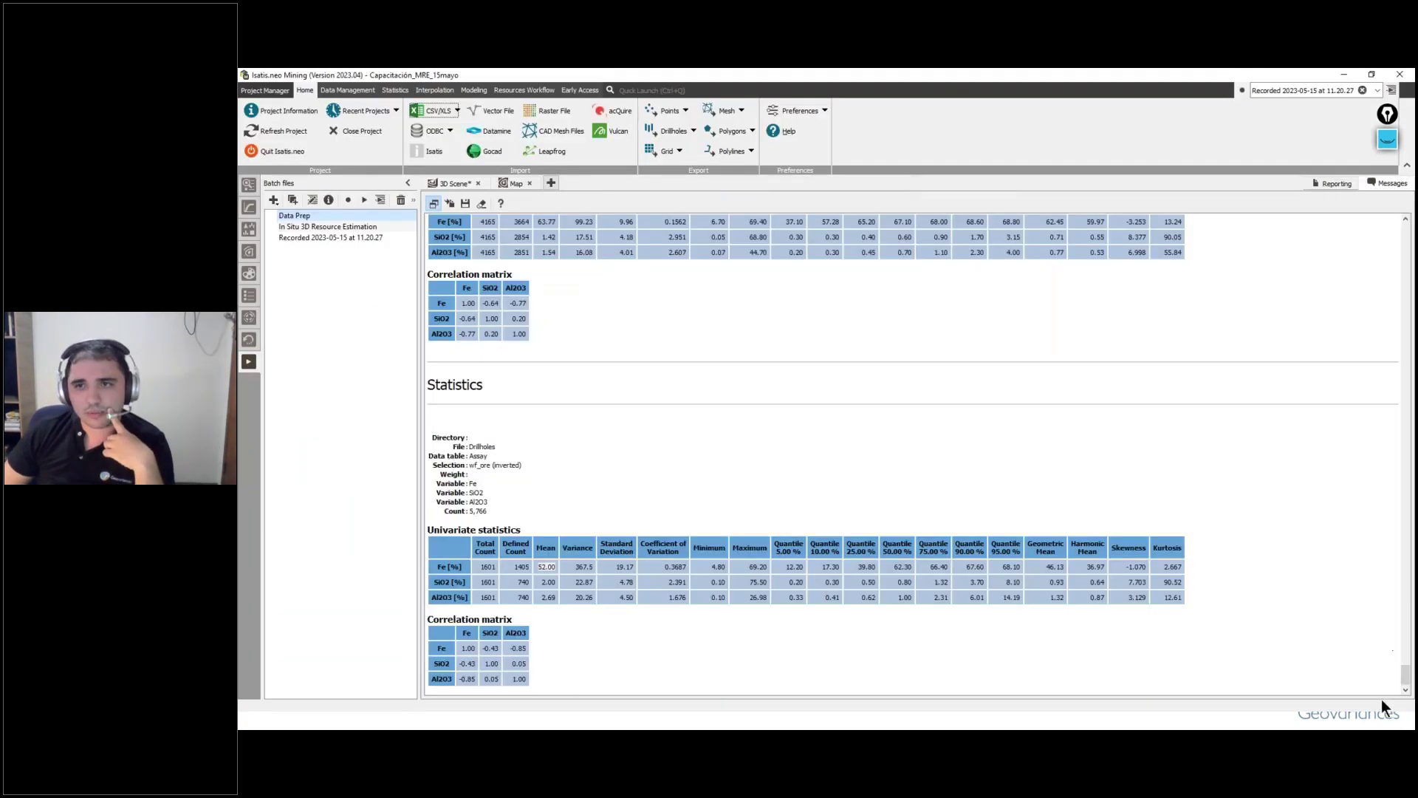
left_click_drag(1406, 674, 1400, 204)
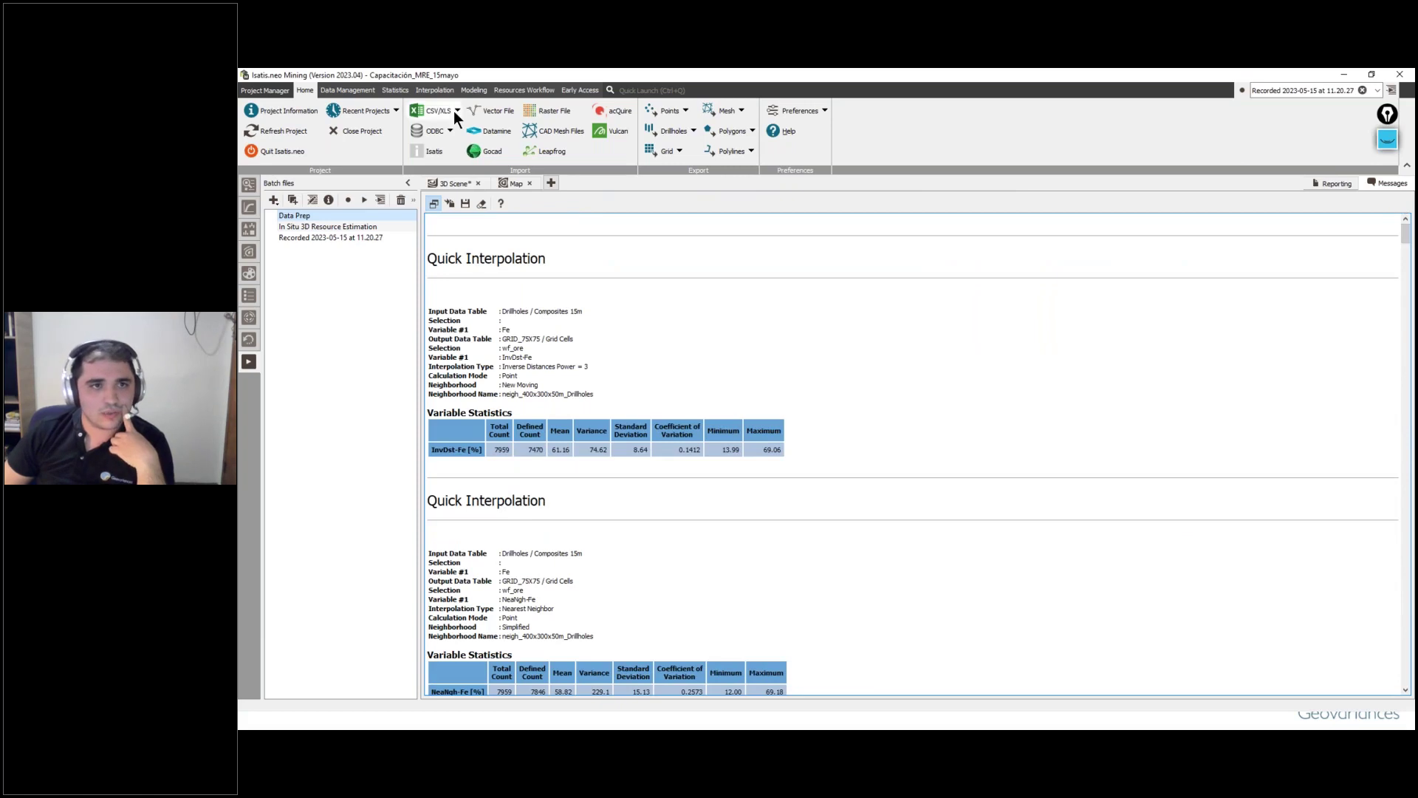
left_click(445, 152)
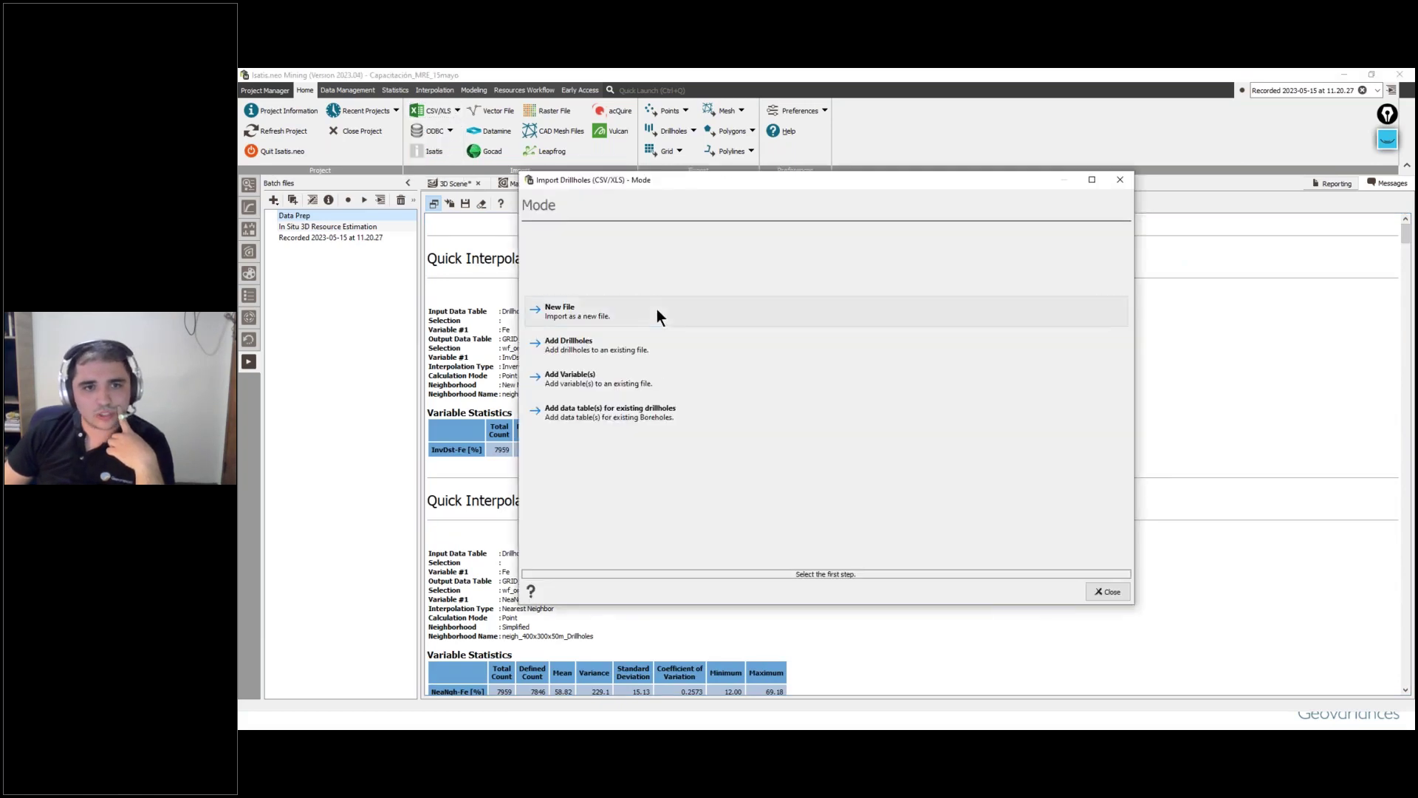
left_click(657, 308)
left_click(1000, 590)
left_click(1000, 589)
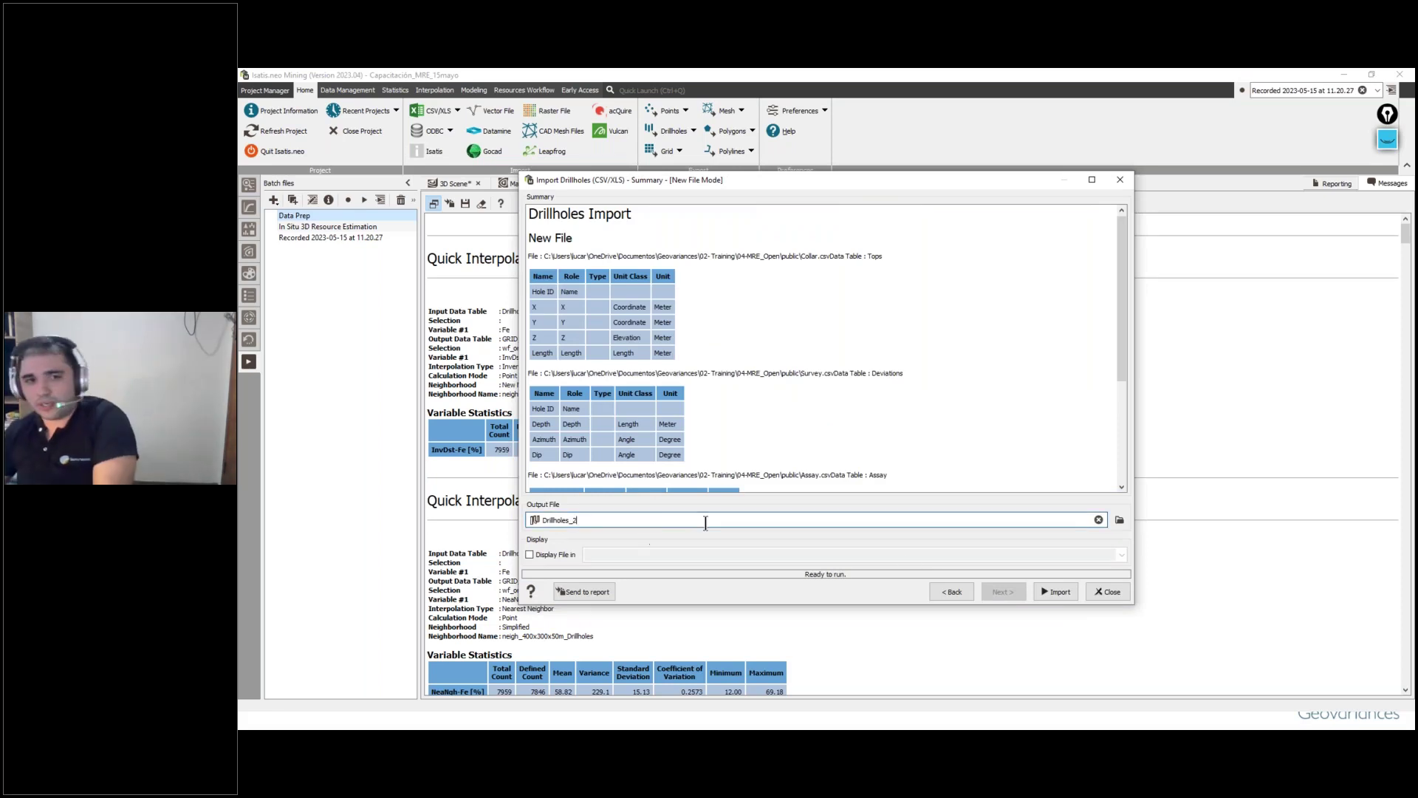
left_click(1059, 593)
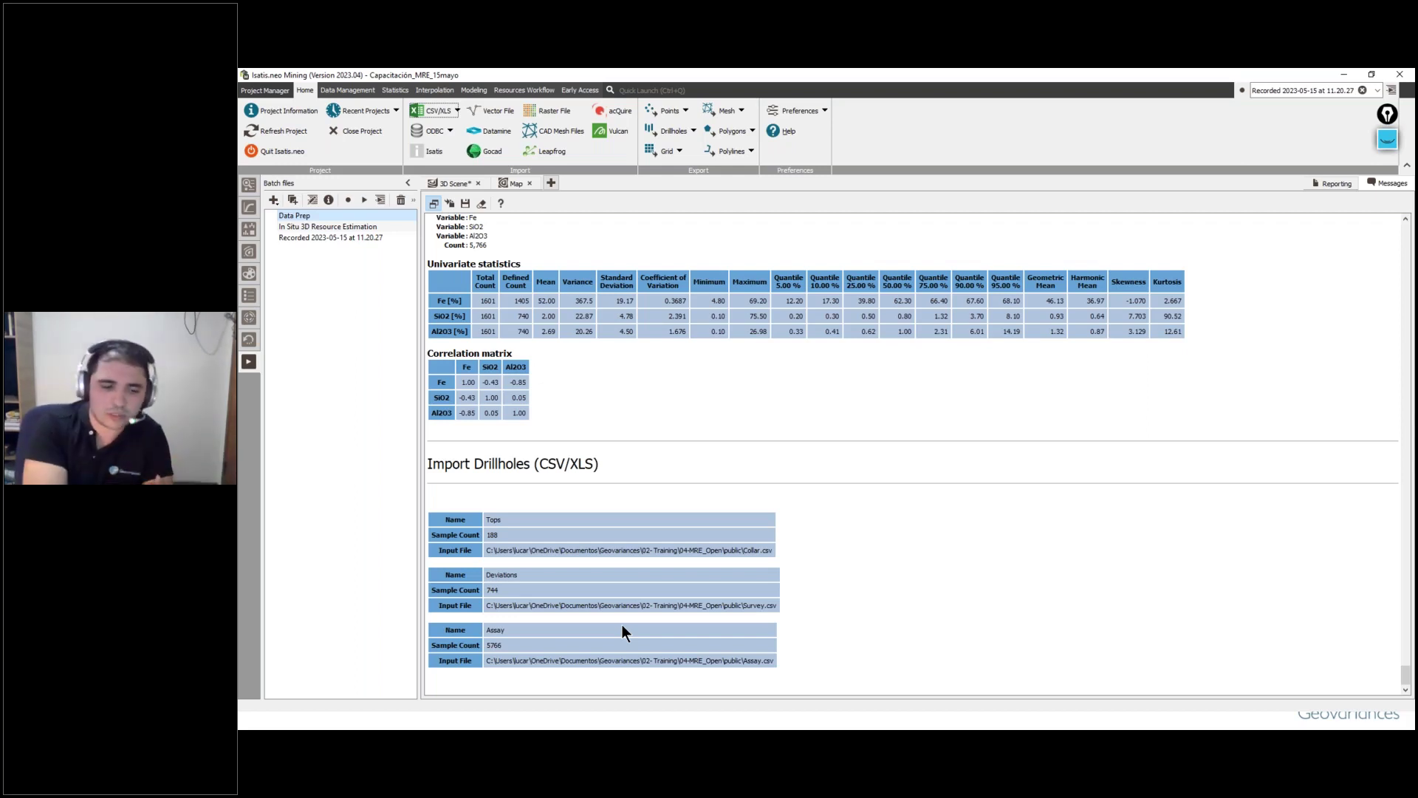
Step: Display the project's data files and view the existing drillholes in the 3D scene
left_click(250, 185)
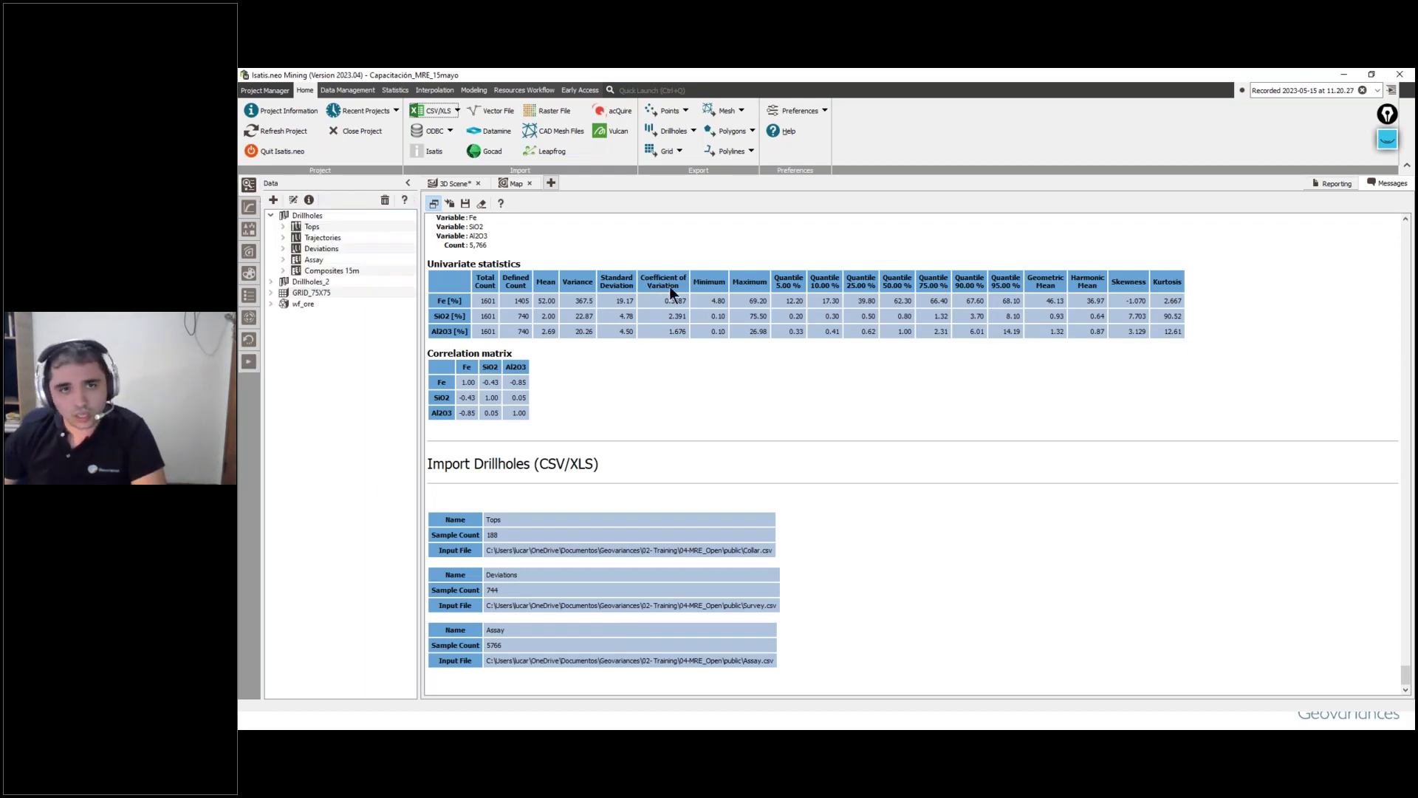
left_click(471, 184)
left_click_drag(1044, 538, 962, 544)
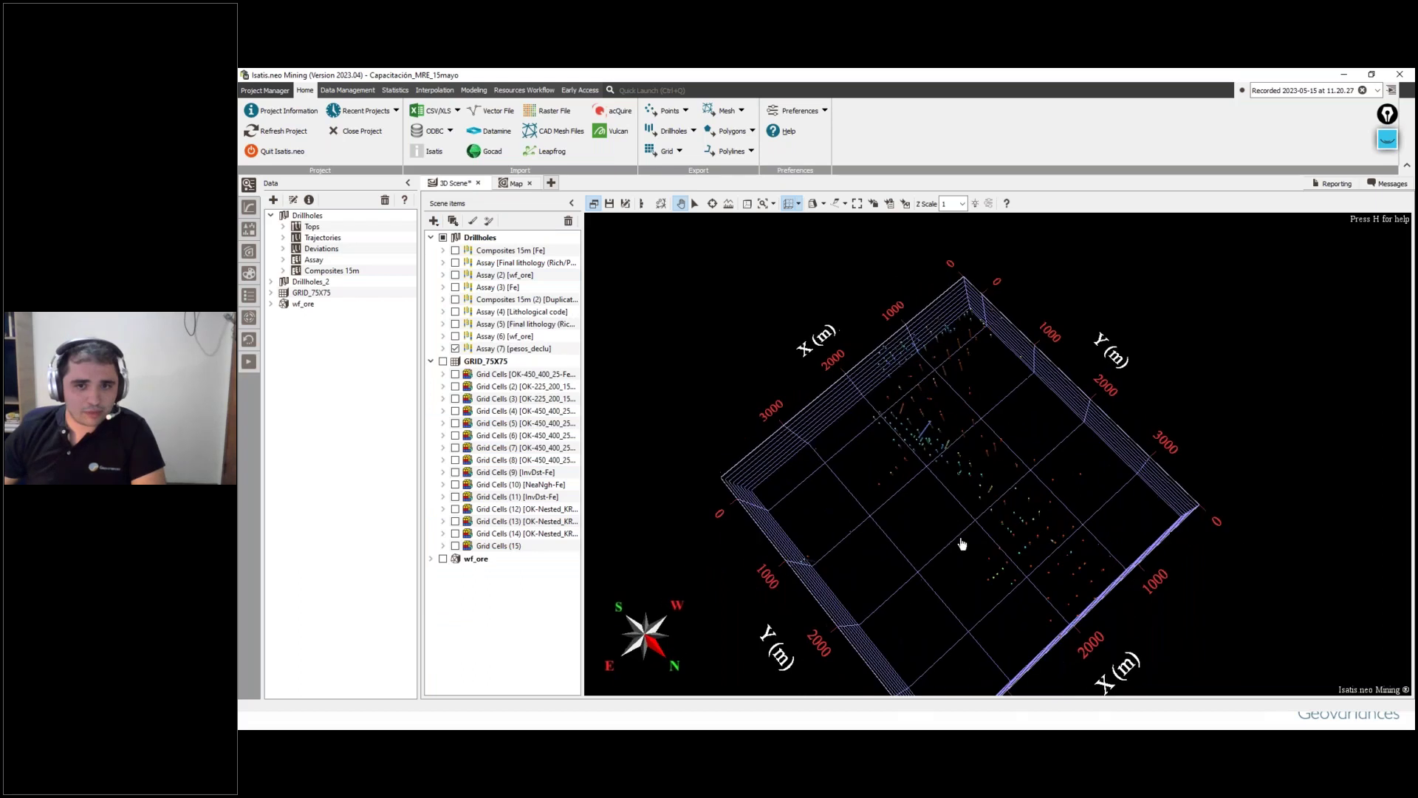
Step: Inspect the variables of the Assay table in Drillholes and collapse the Drillholes group in the scene items
left_click(313, 227)
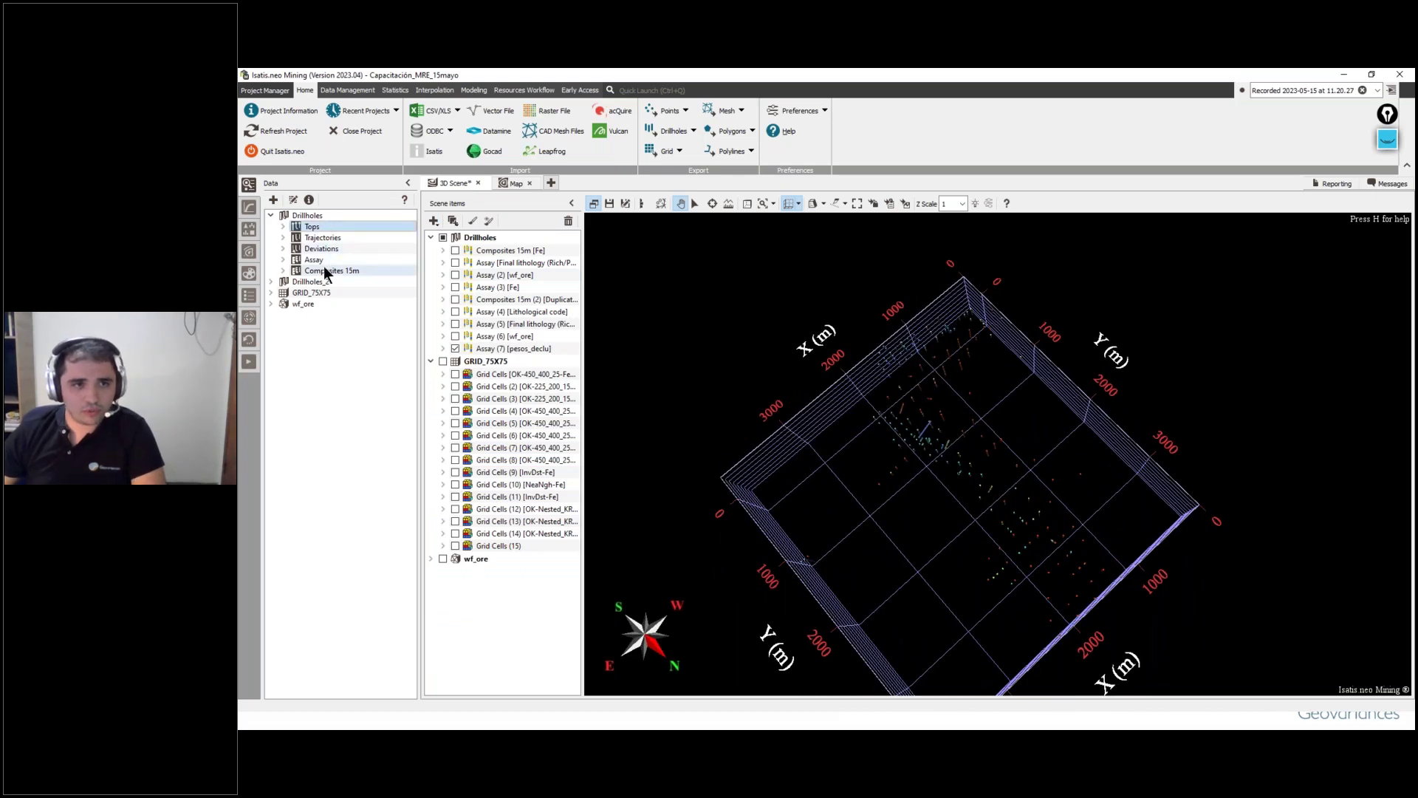
double_click(328, 259)
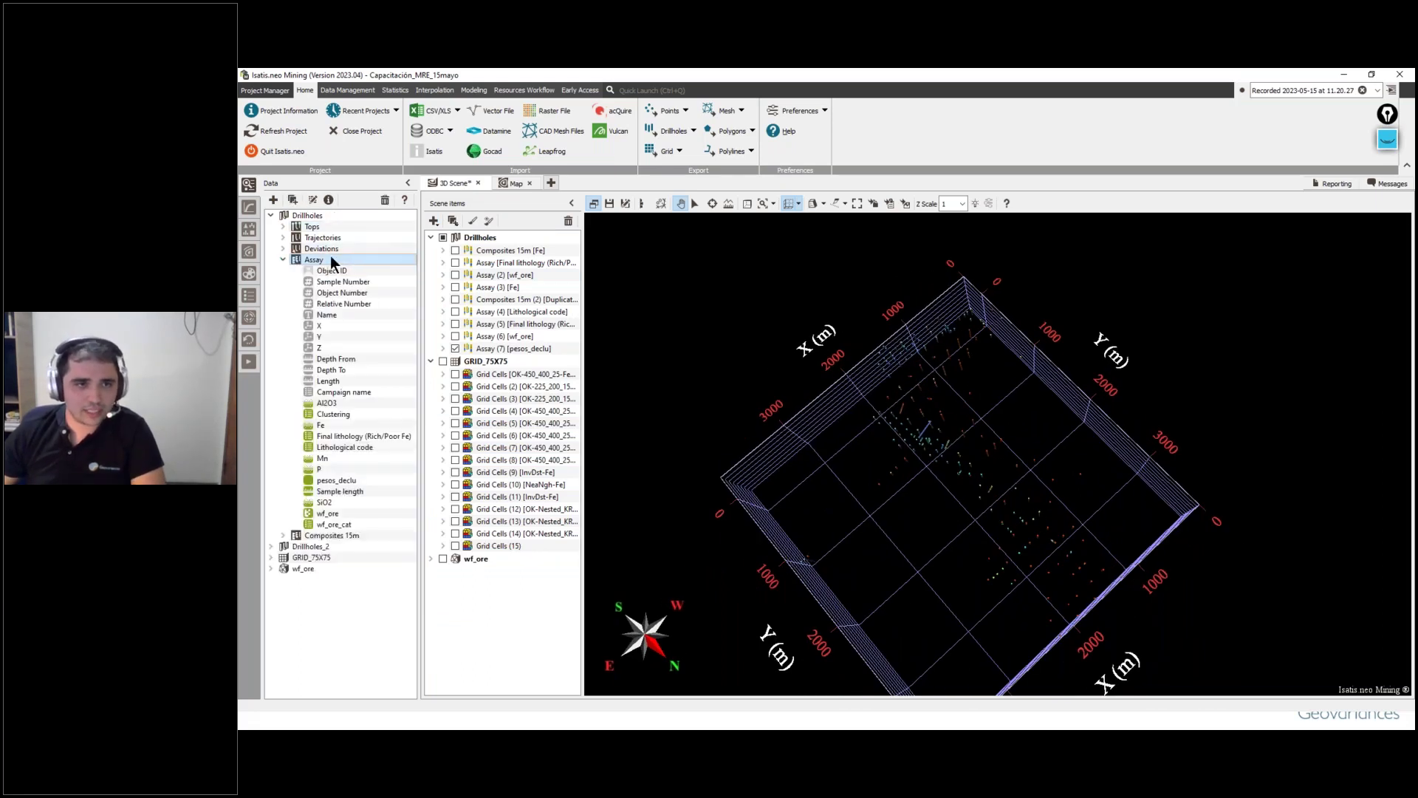
left_click(282, 259)
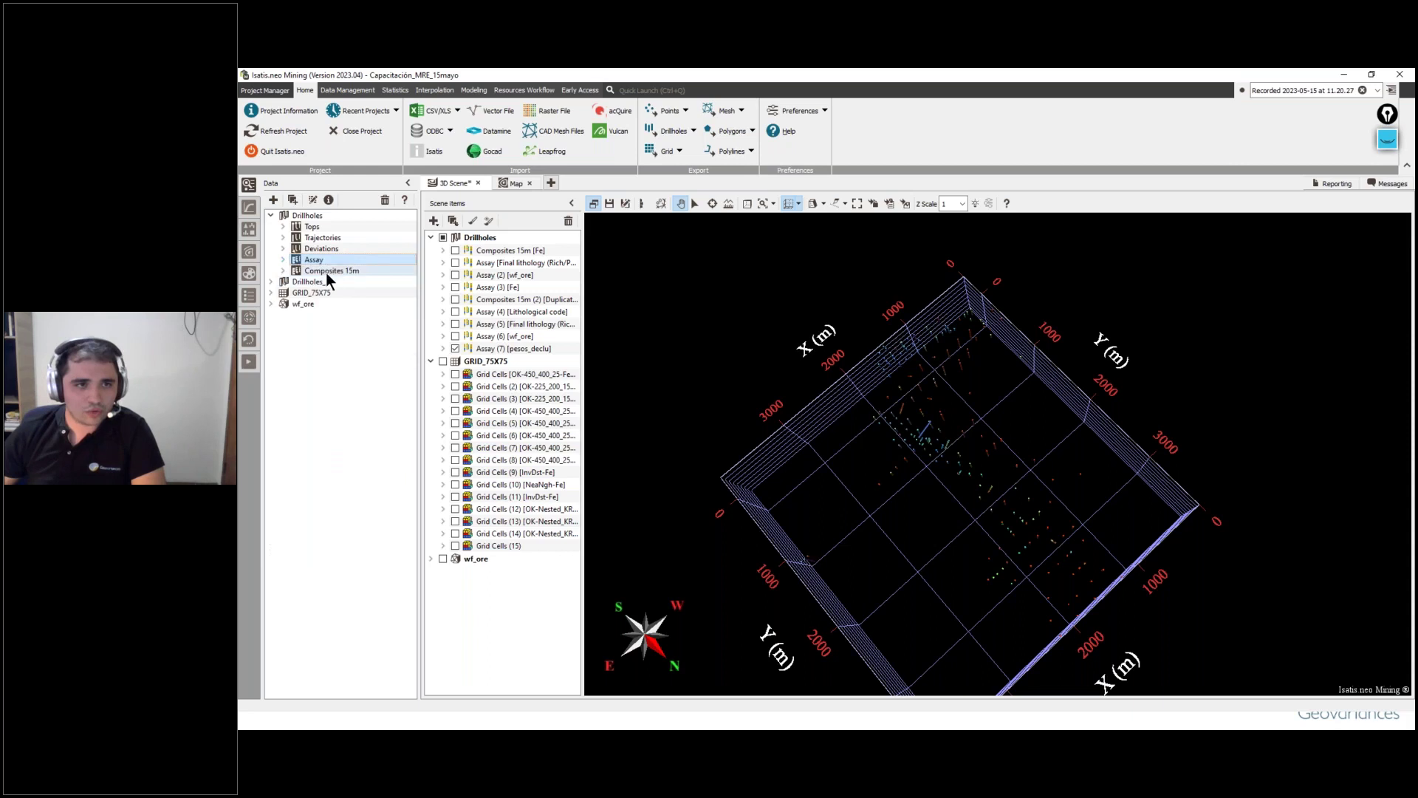
left_click(283, 259)
left_click(431, 236)
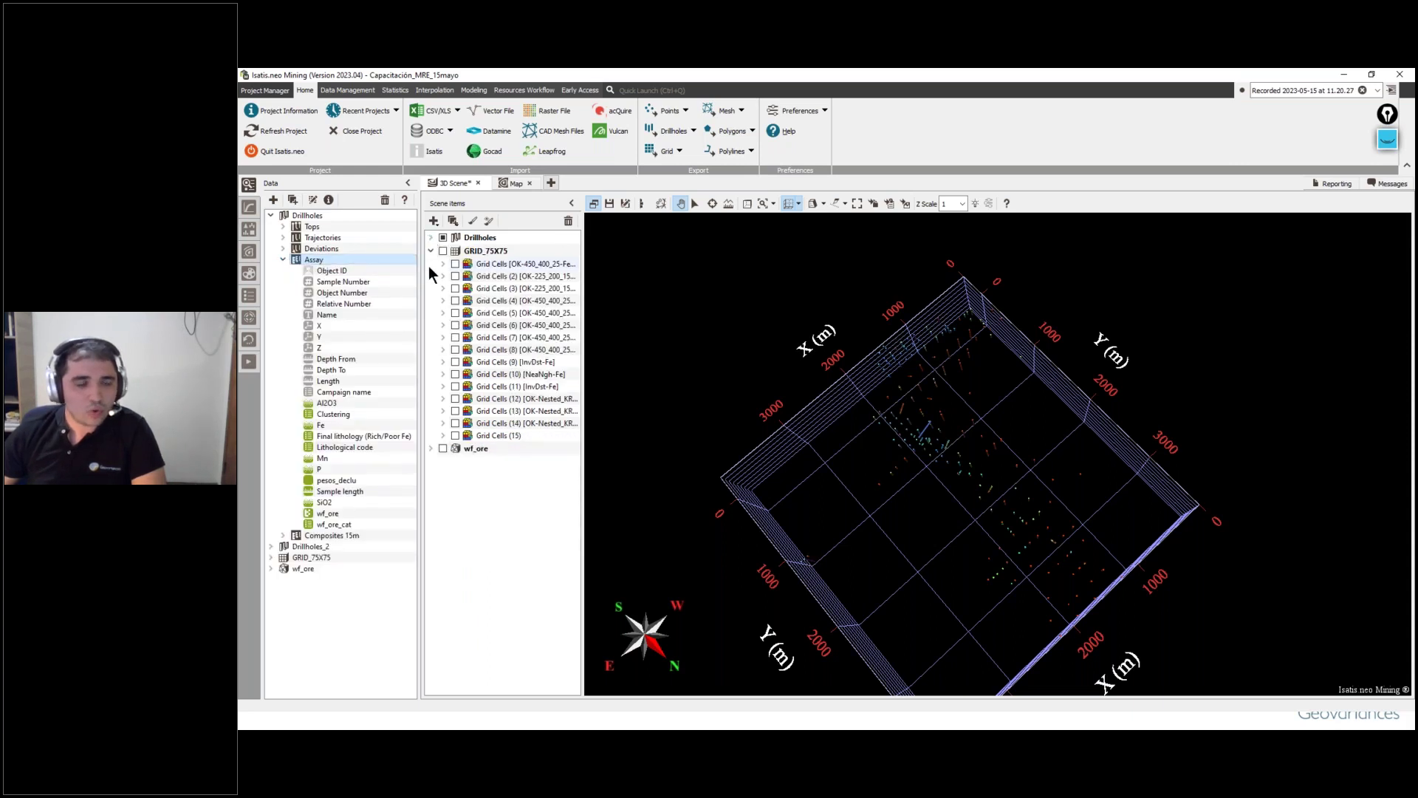
Step: Collapse the GRID_75X75 group in the scene items and examine the drillholes in the 3D scene from several angles and up close
left_click(430, 250)
left_click_drag(1008, 525, 689, 260)
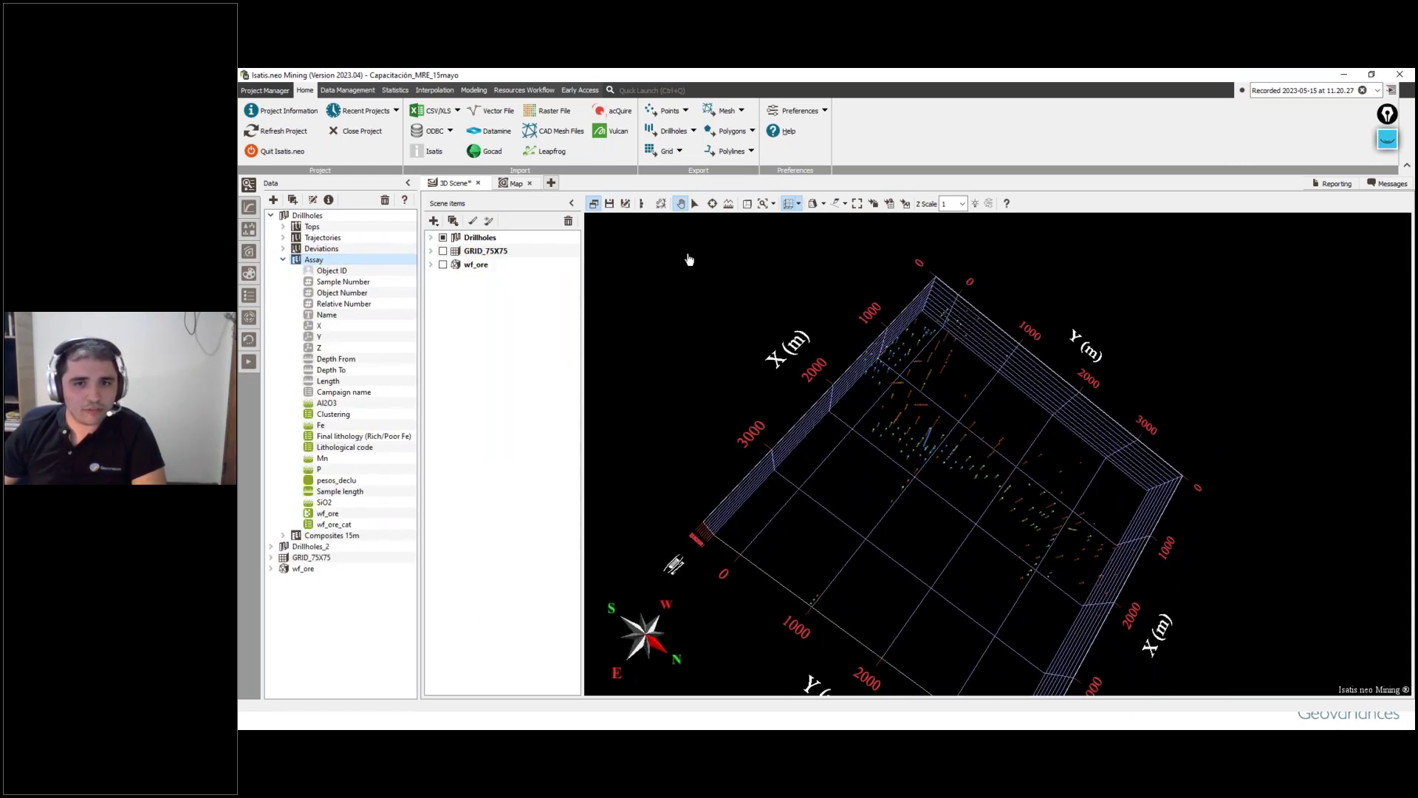
left_click_drag(1044, 509, 972, 516)
left_click_drag(1081, 571, 1031, 539)
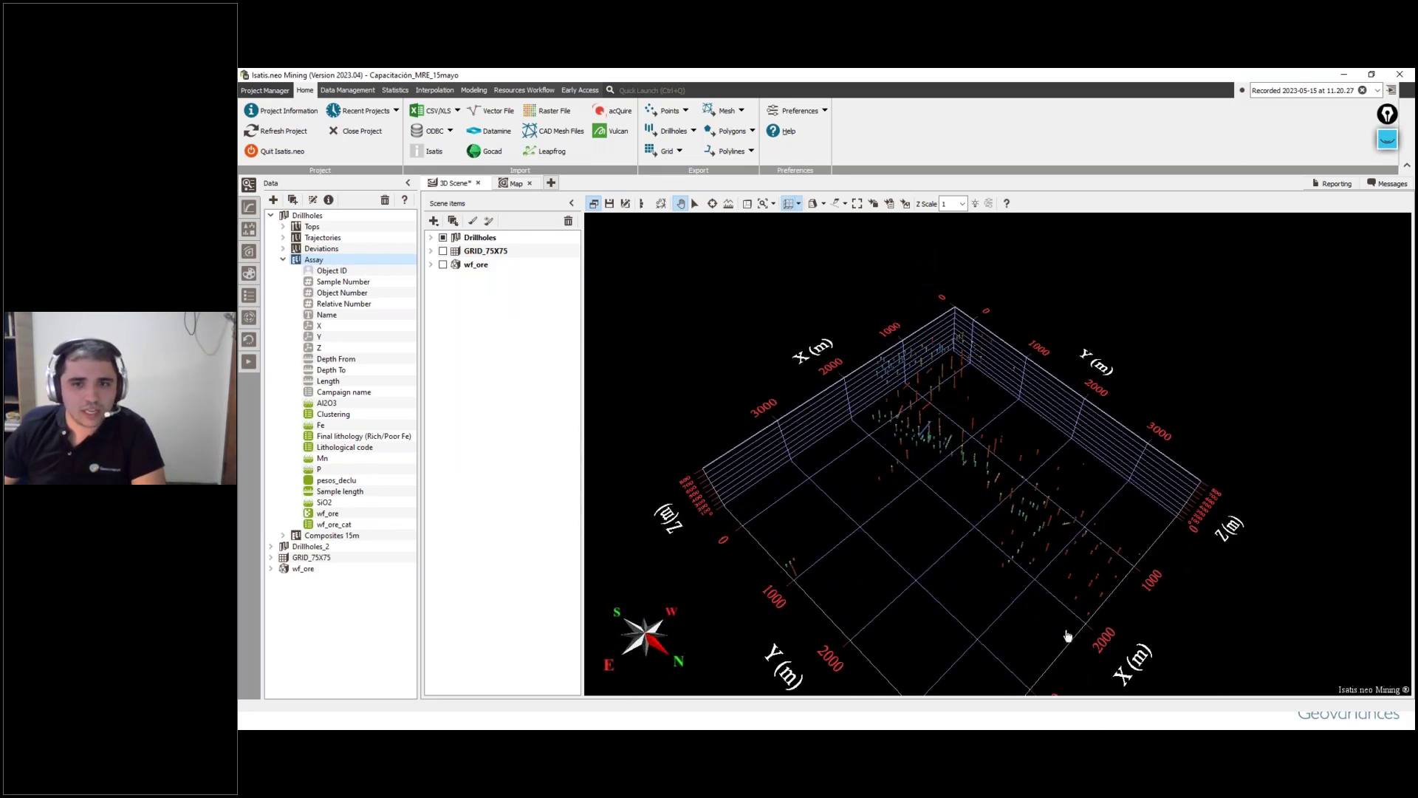
left_click_drag(941, 466, 912, 380)
mouse_move(1009, 483)
left_mouse_down()
mouse_move(1028, 406)
mouse_move(1000, 475)
left_mouse_up()
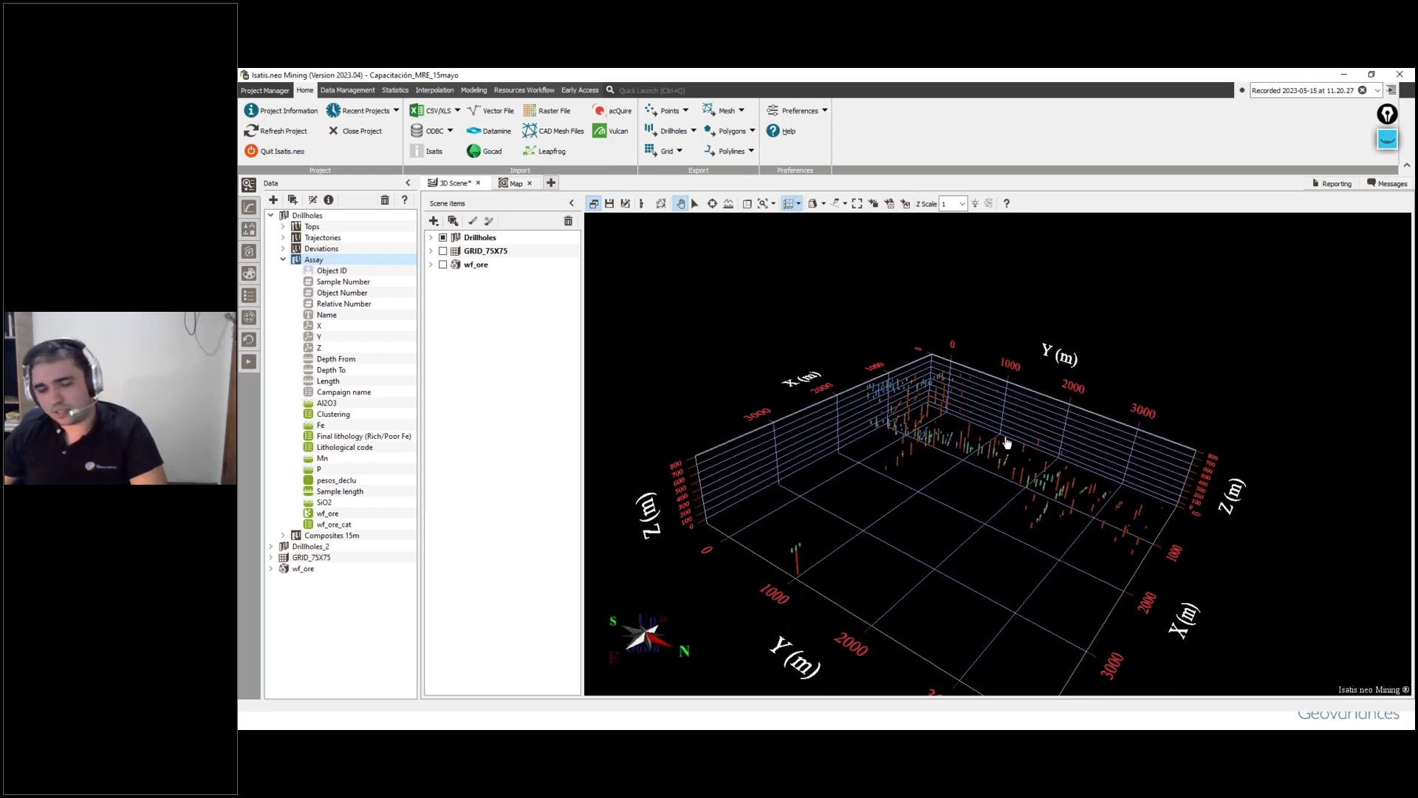
scroll(1006, 443, "up", 6)
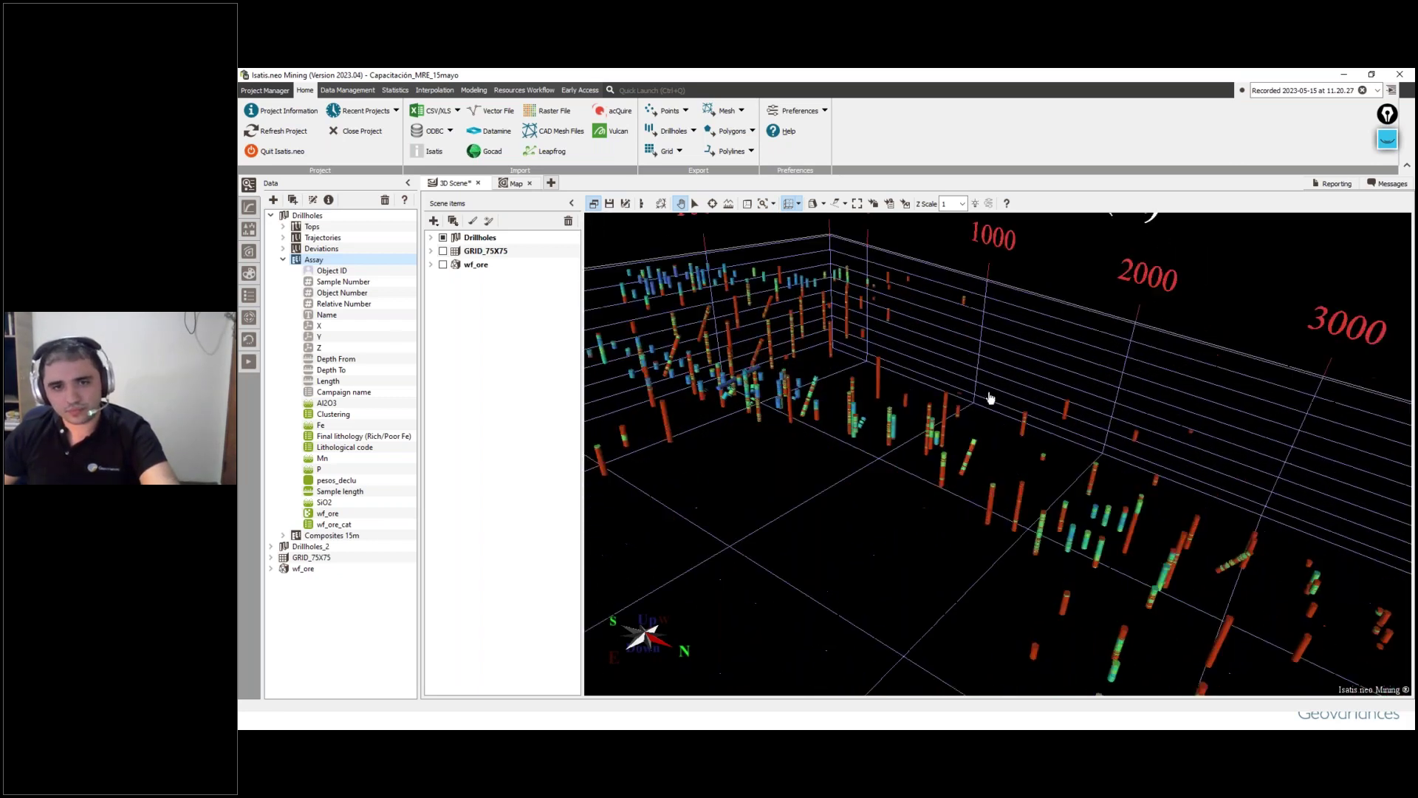
left_click_drag(752, 354, 952, 392)
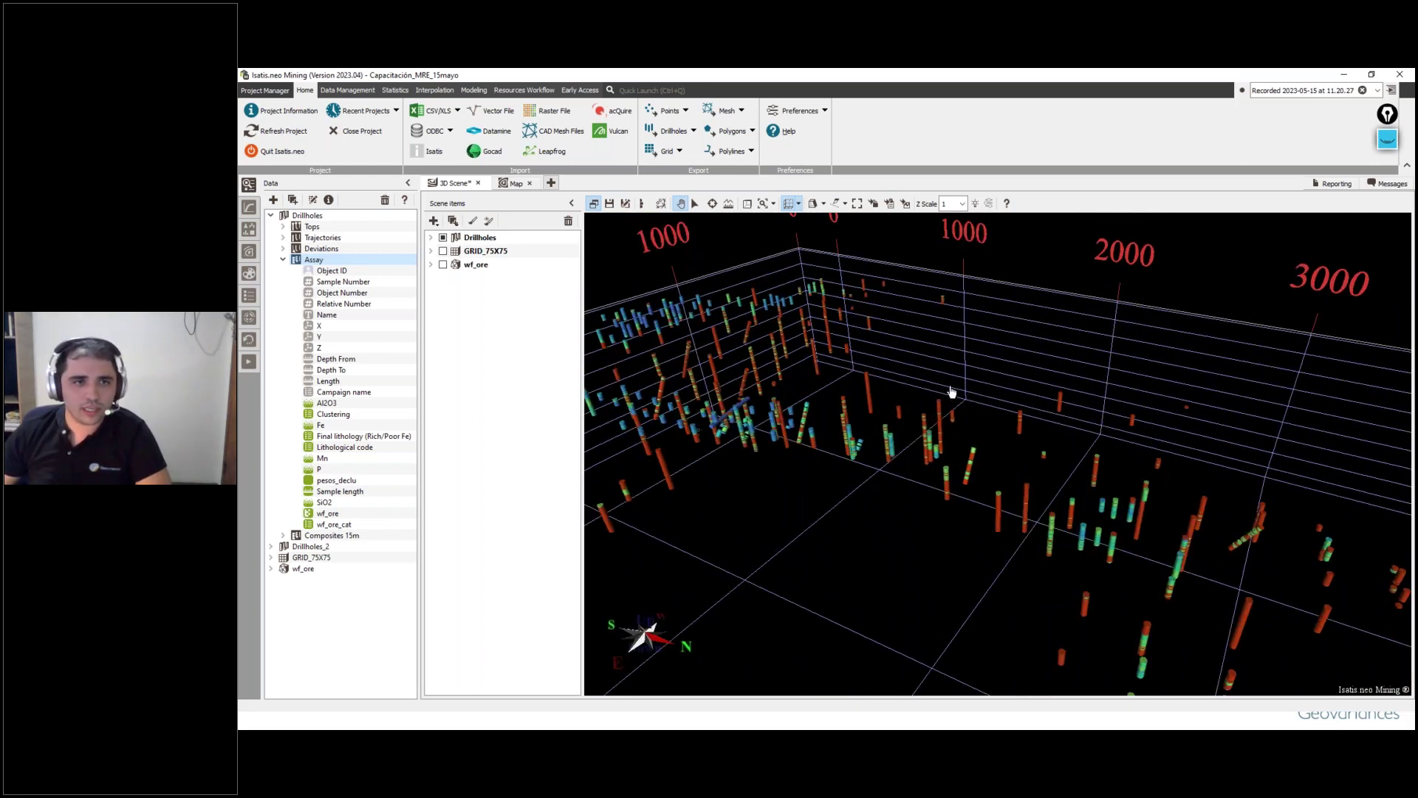
left_click_drag(979, 444, 918, 405)
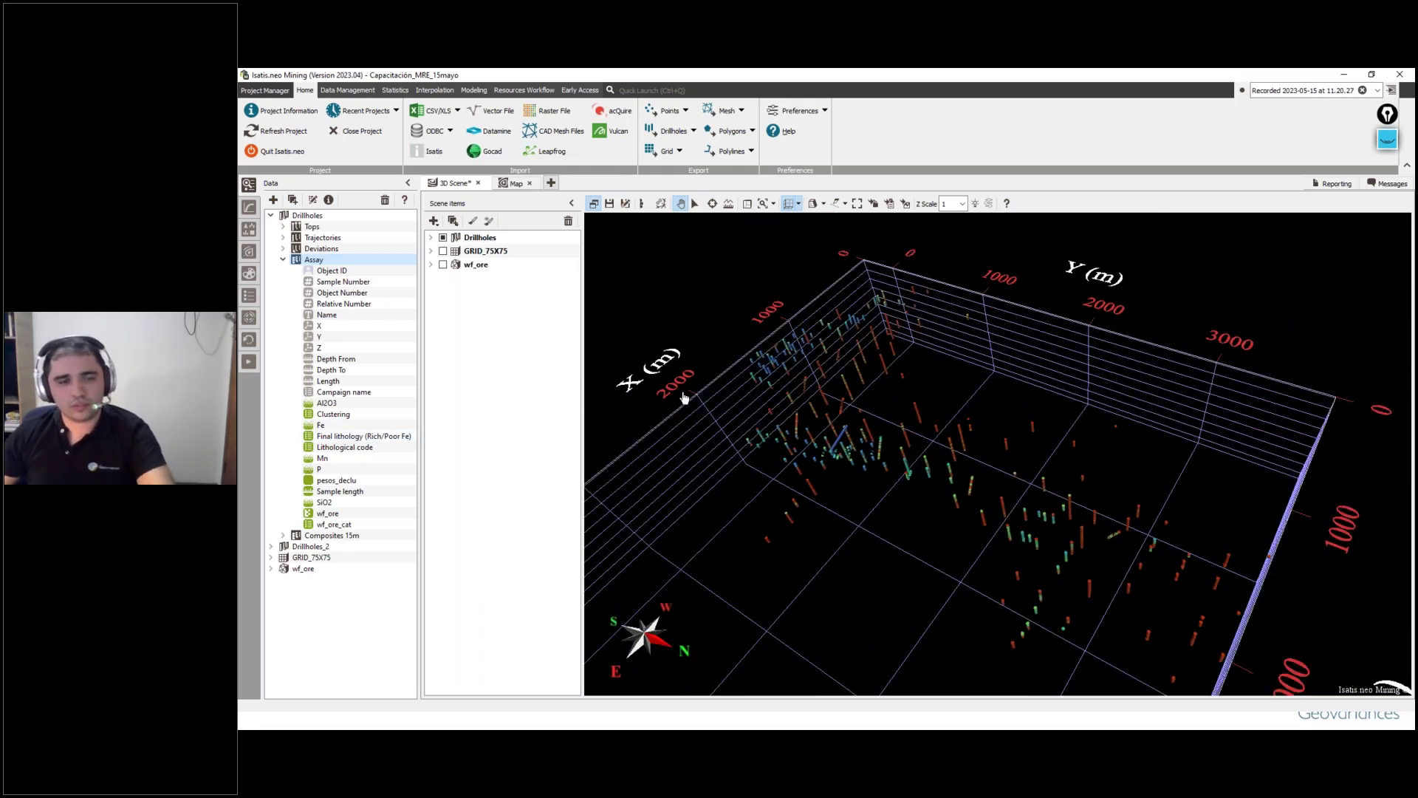
left_click_drag(1041, 408, 1034, 535)
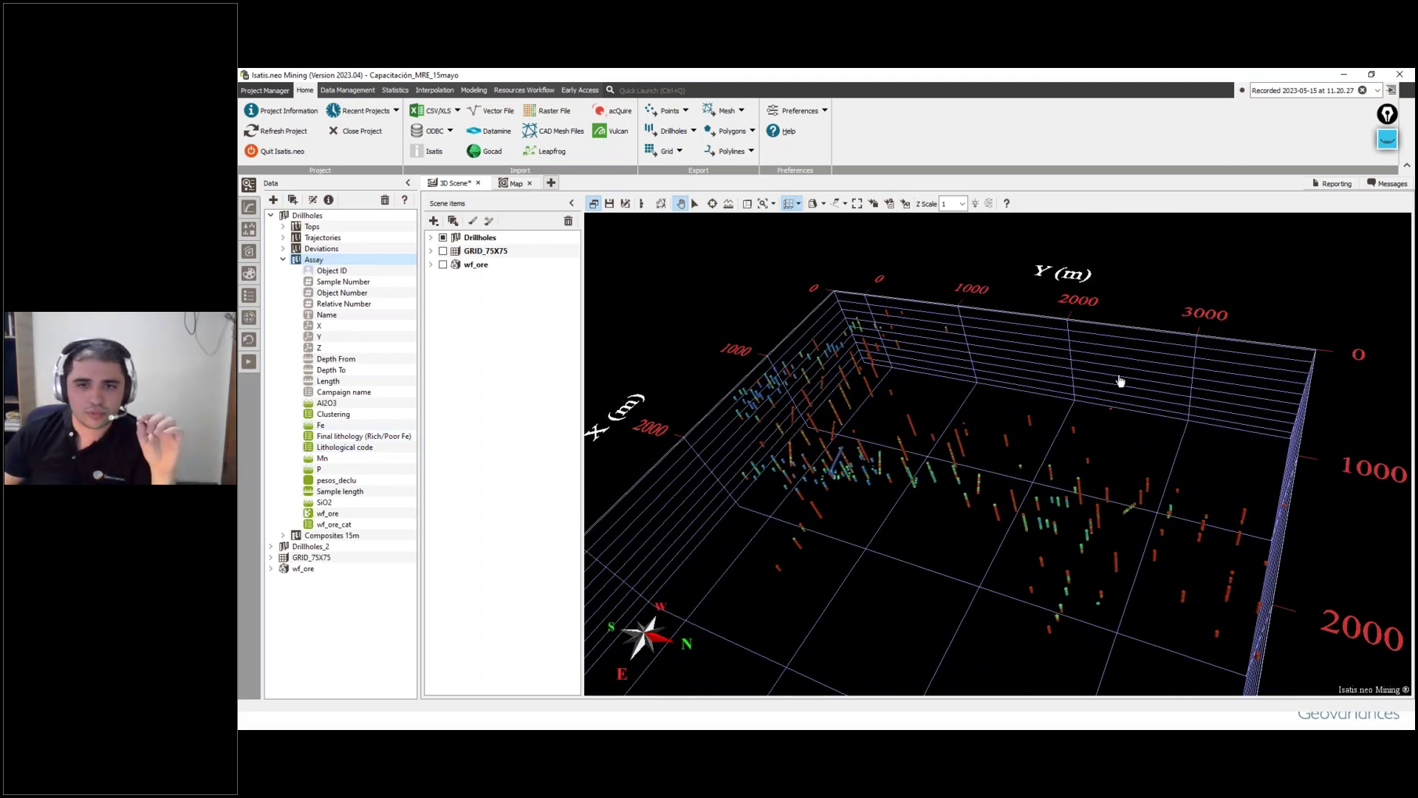
Step: Calculate the variable statistics of Fe in the Drillholes Assay table and review them in the report
left_click(340, 425)
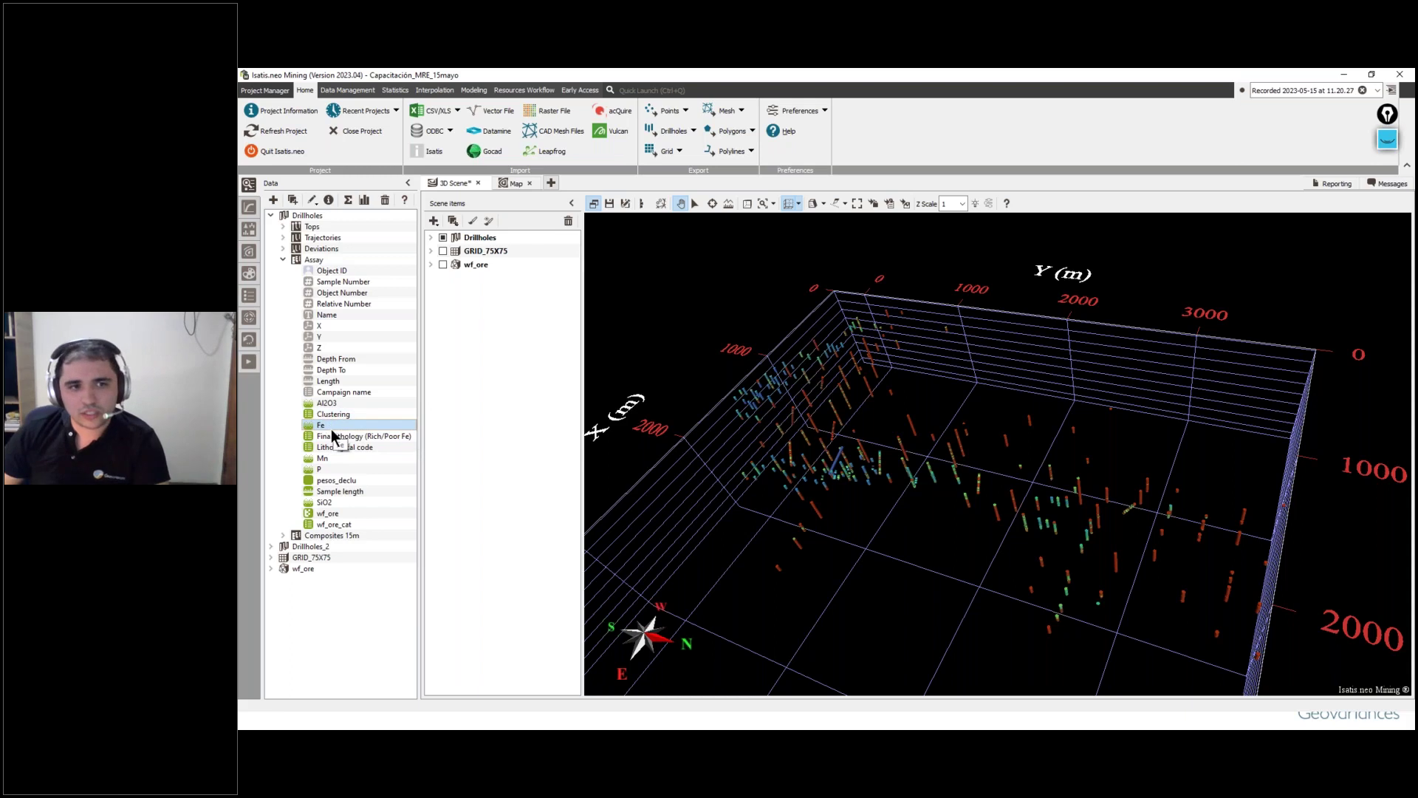
right_click(329, 426)
left_click(390, 526)
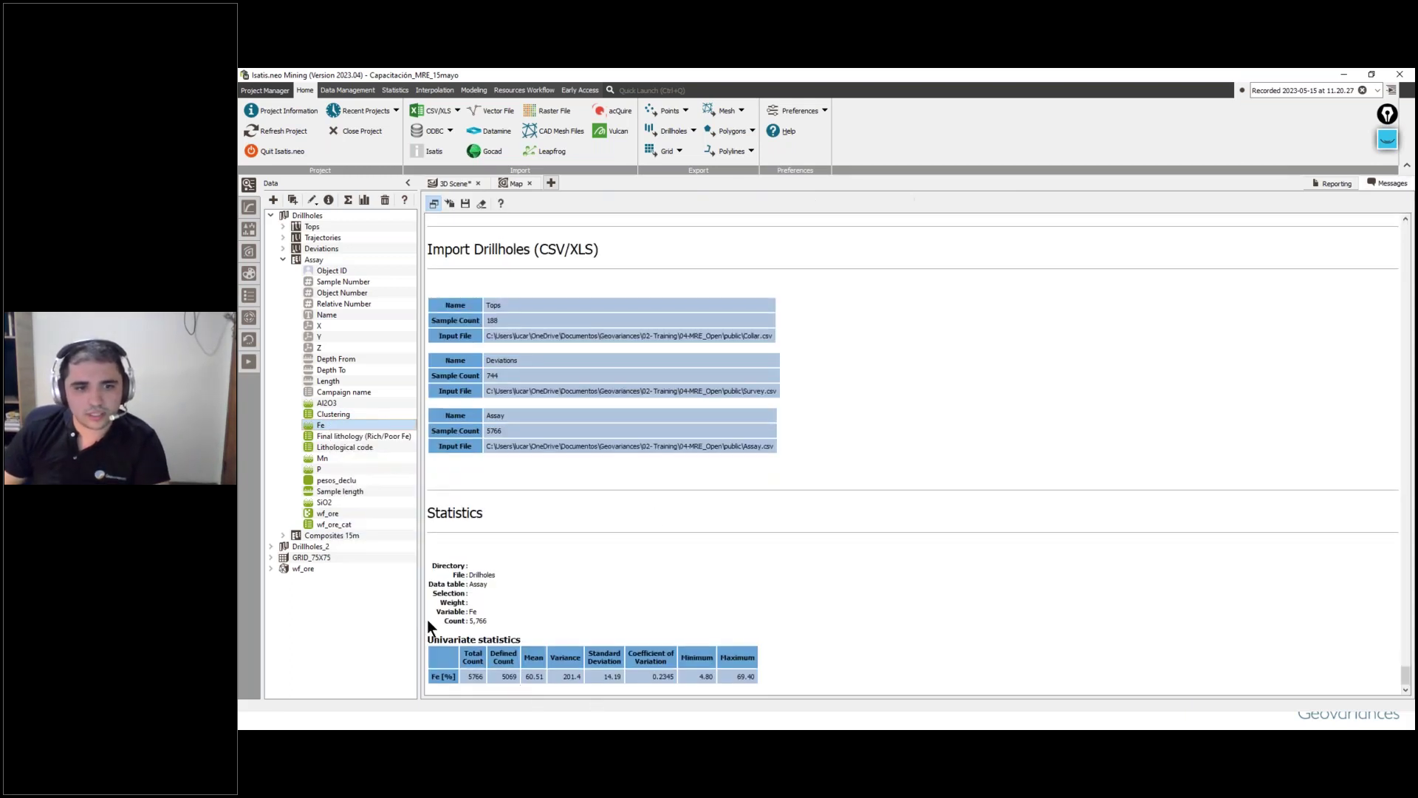
right_click(334, 426)
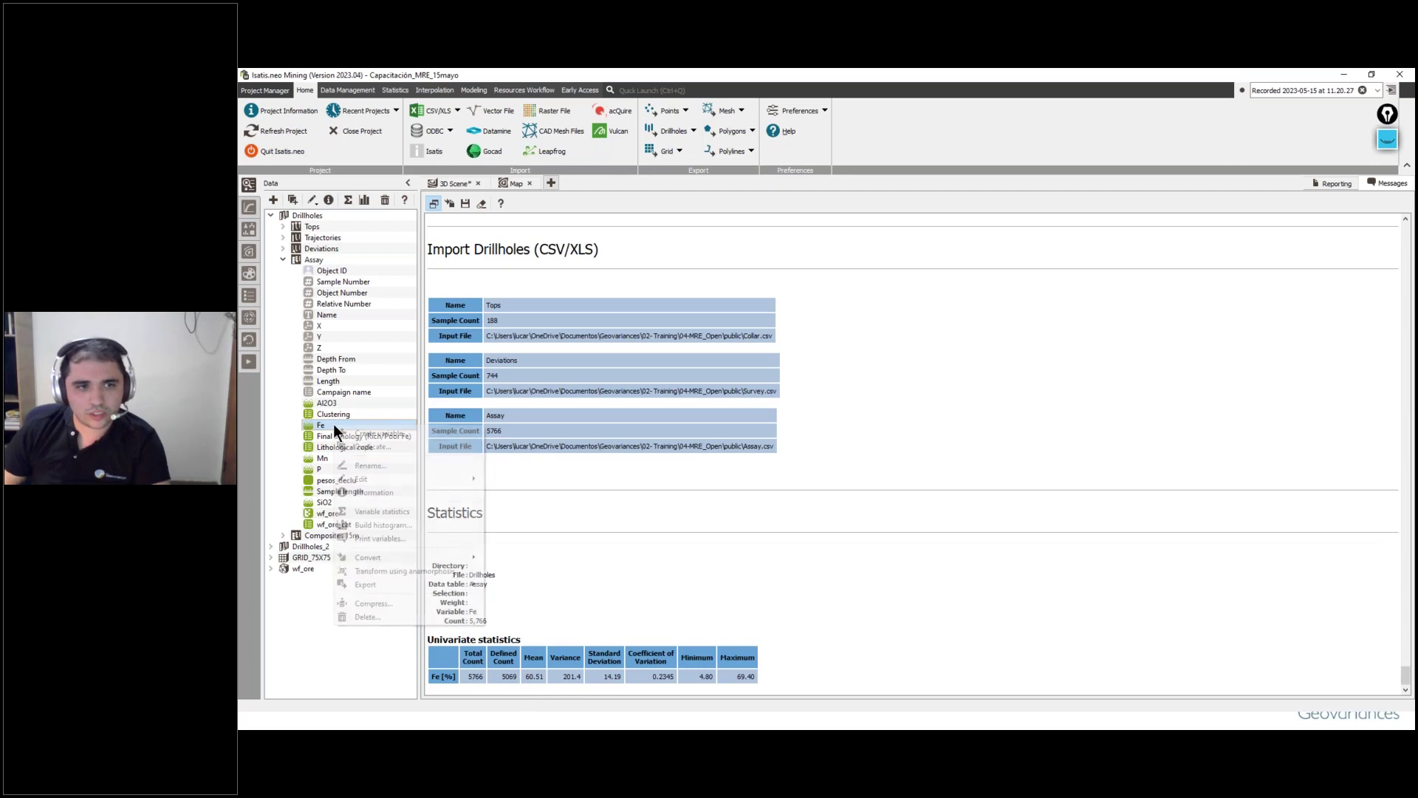
left_click(562, 648)
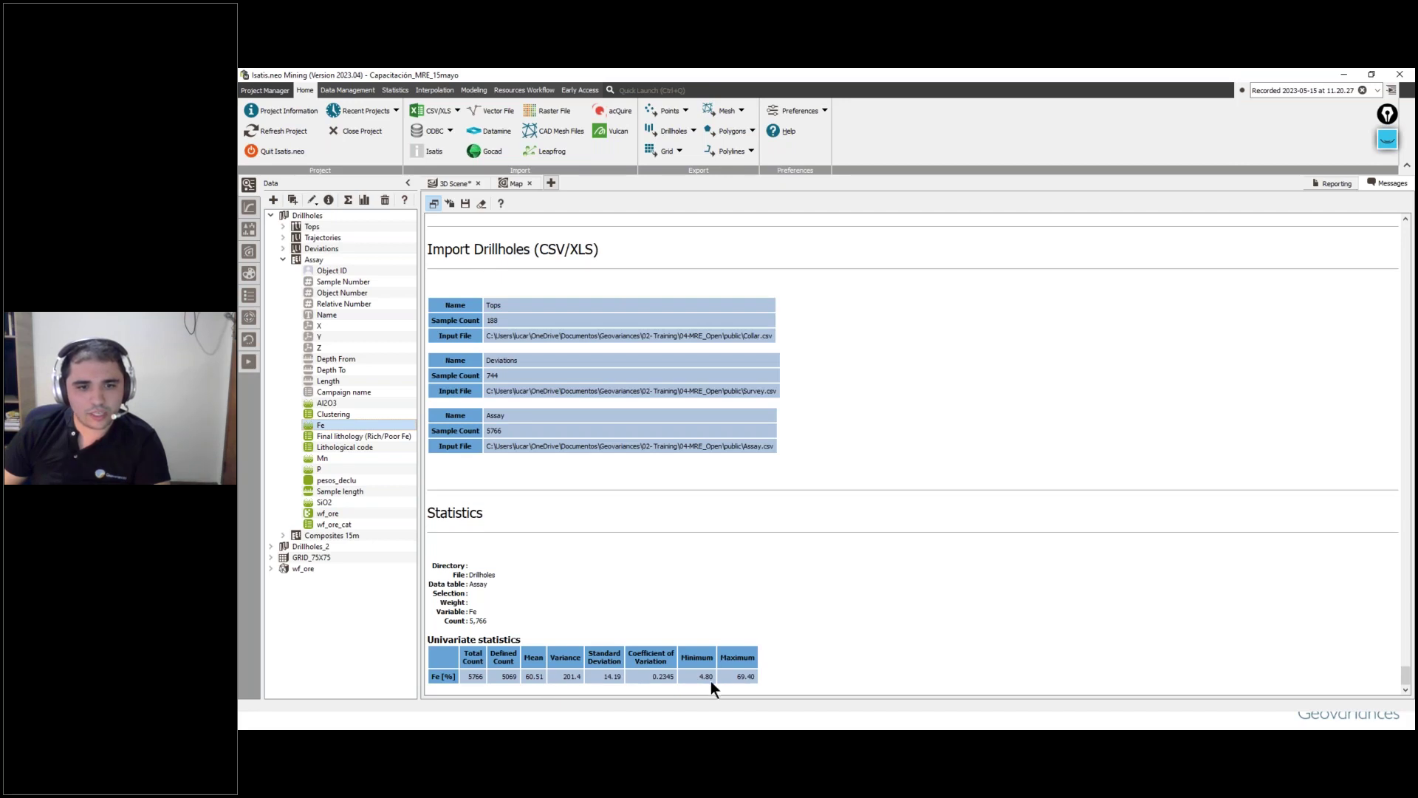
Step: Build a histogram of the Fe variable, review its distribution, and close it
right_click(352, 426)
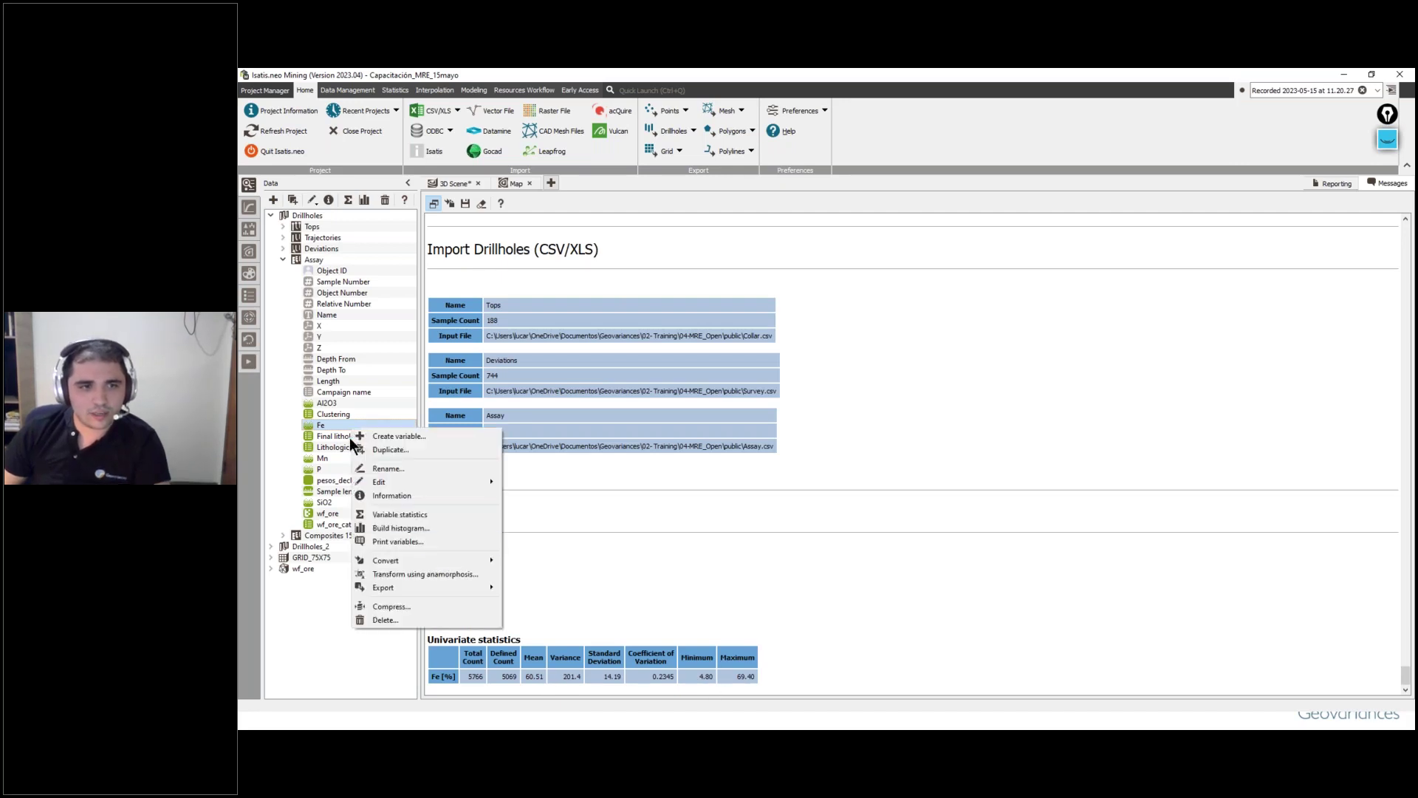
left_click(415, 527)
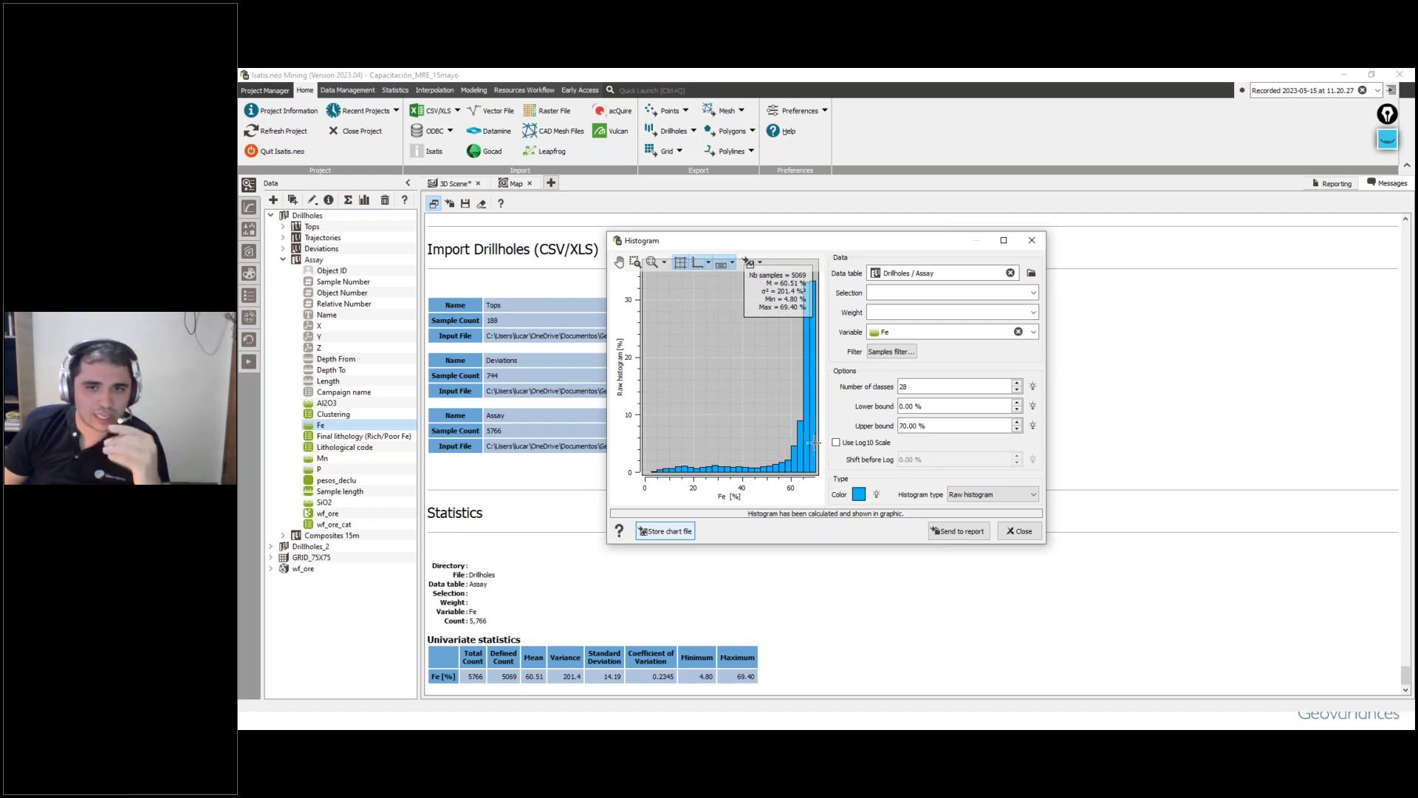
left_click(1008, 530)
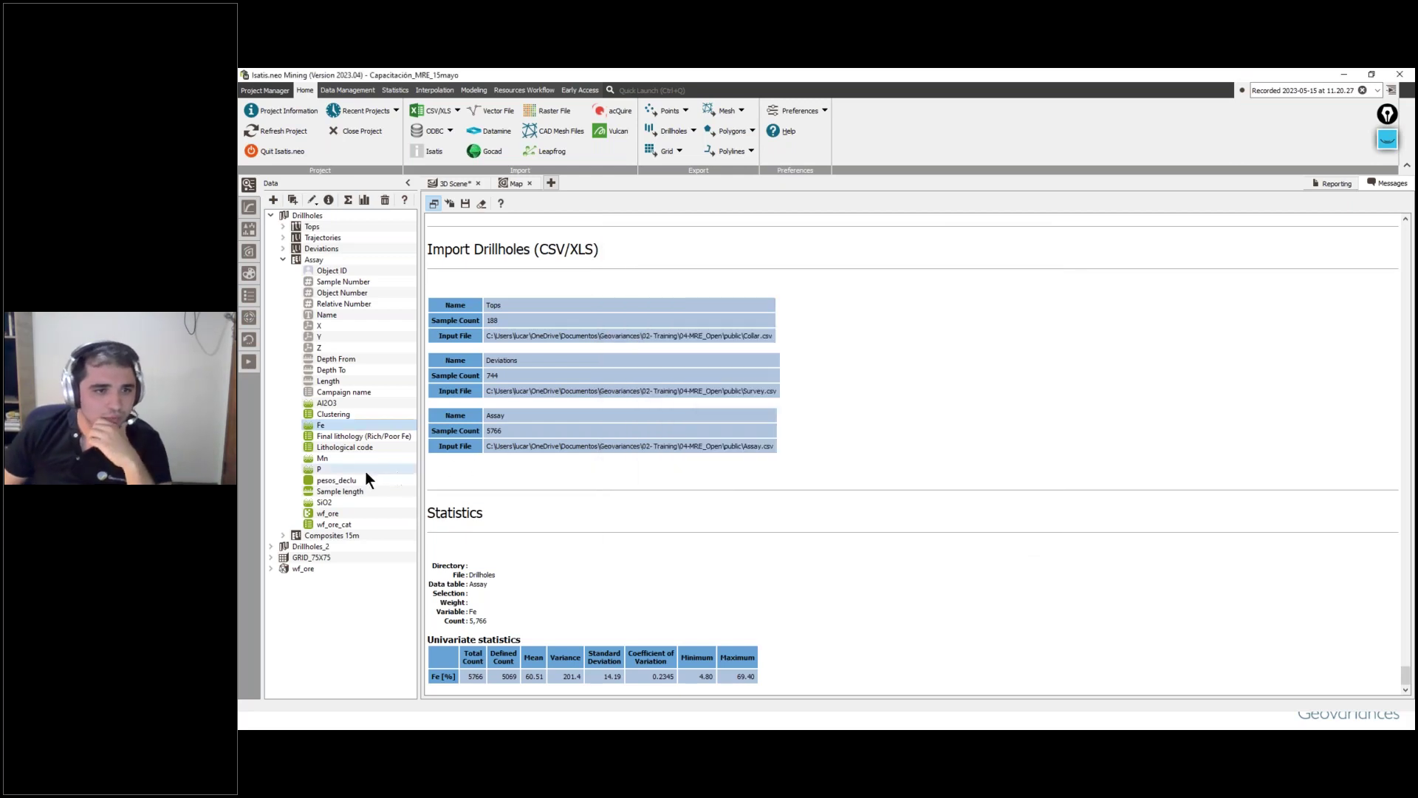
Step: Build histograms for Fe, Mn, P and SiO2 together, review them, and close all the histogram windows
left_click(359, 459, "ctrl")
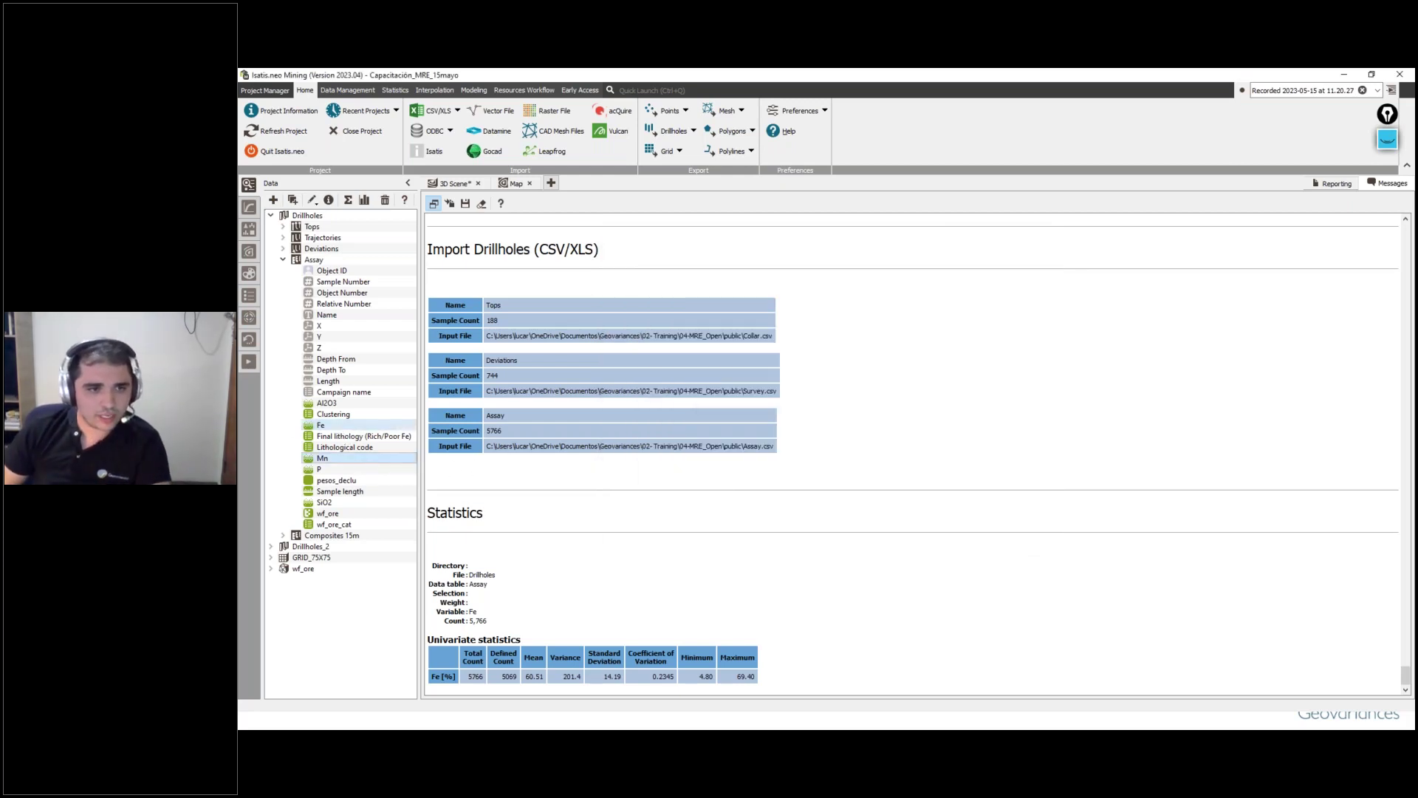
left_click(339, 471, "ctrl")
left_click(335, 501, "ctrl")
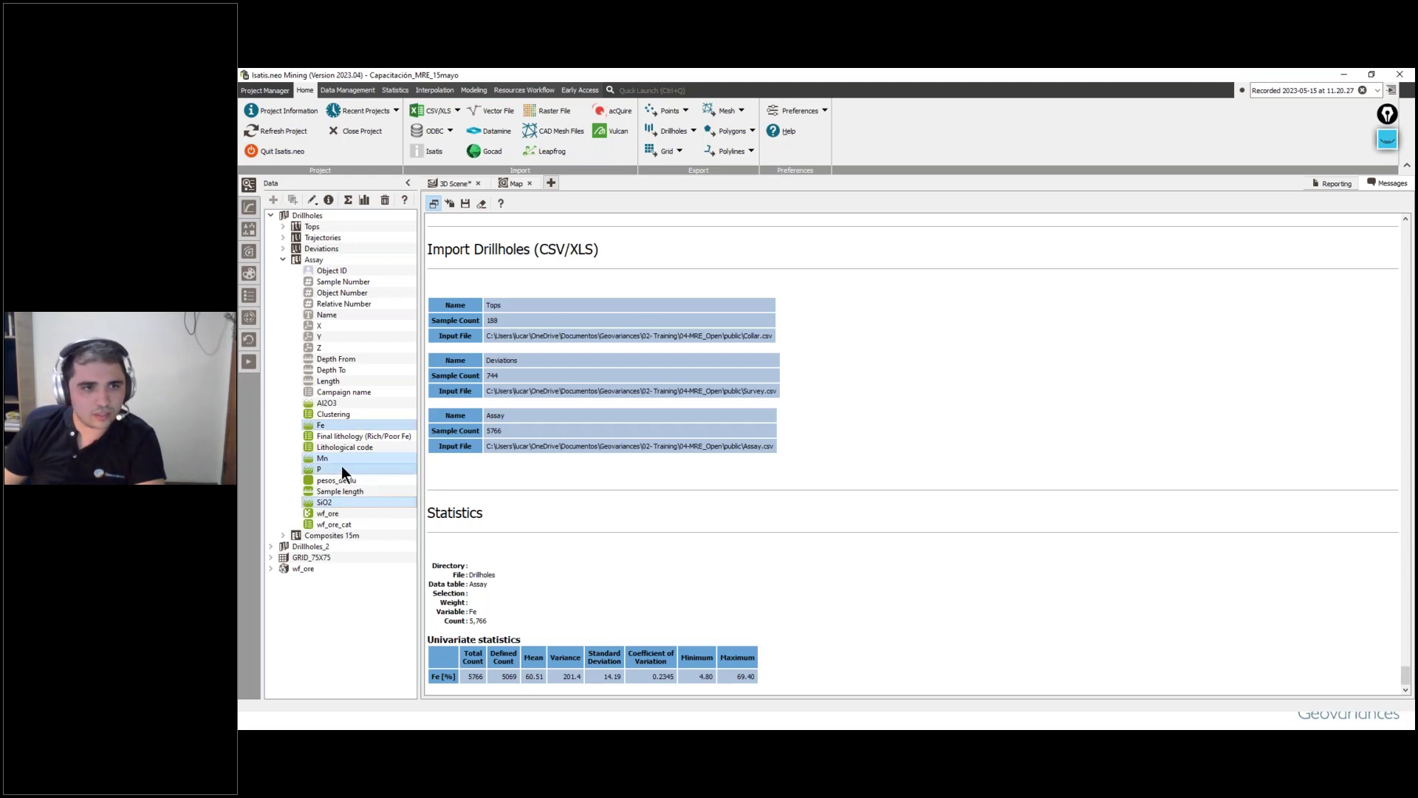
right_click(342, 465)
left_click(407, 563)
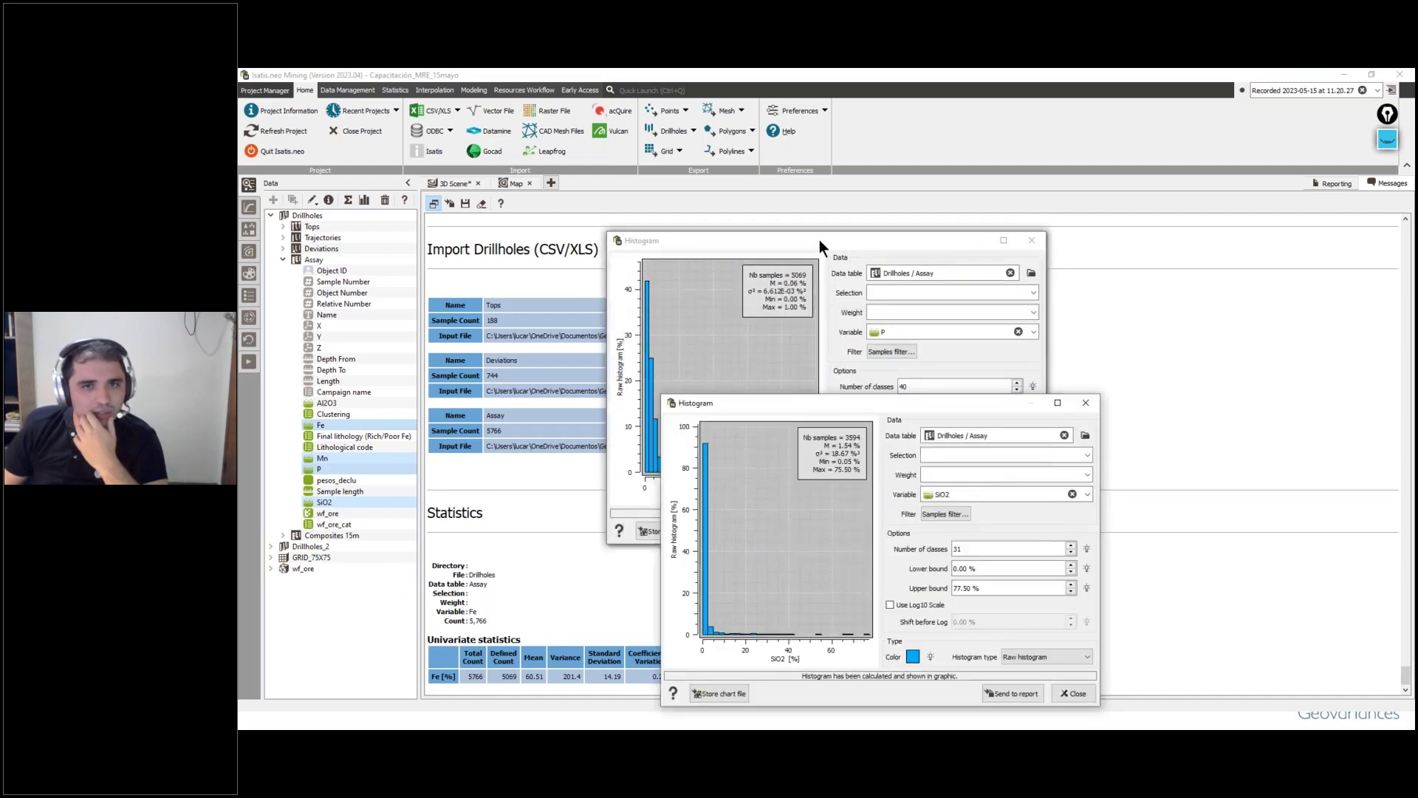
left_click(1032, 244)
left_click(834, 326)
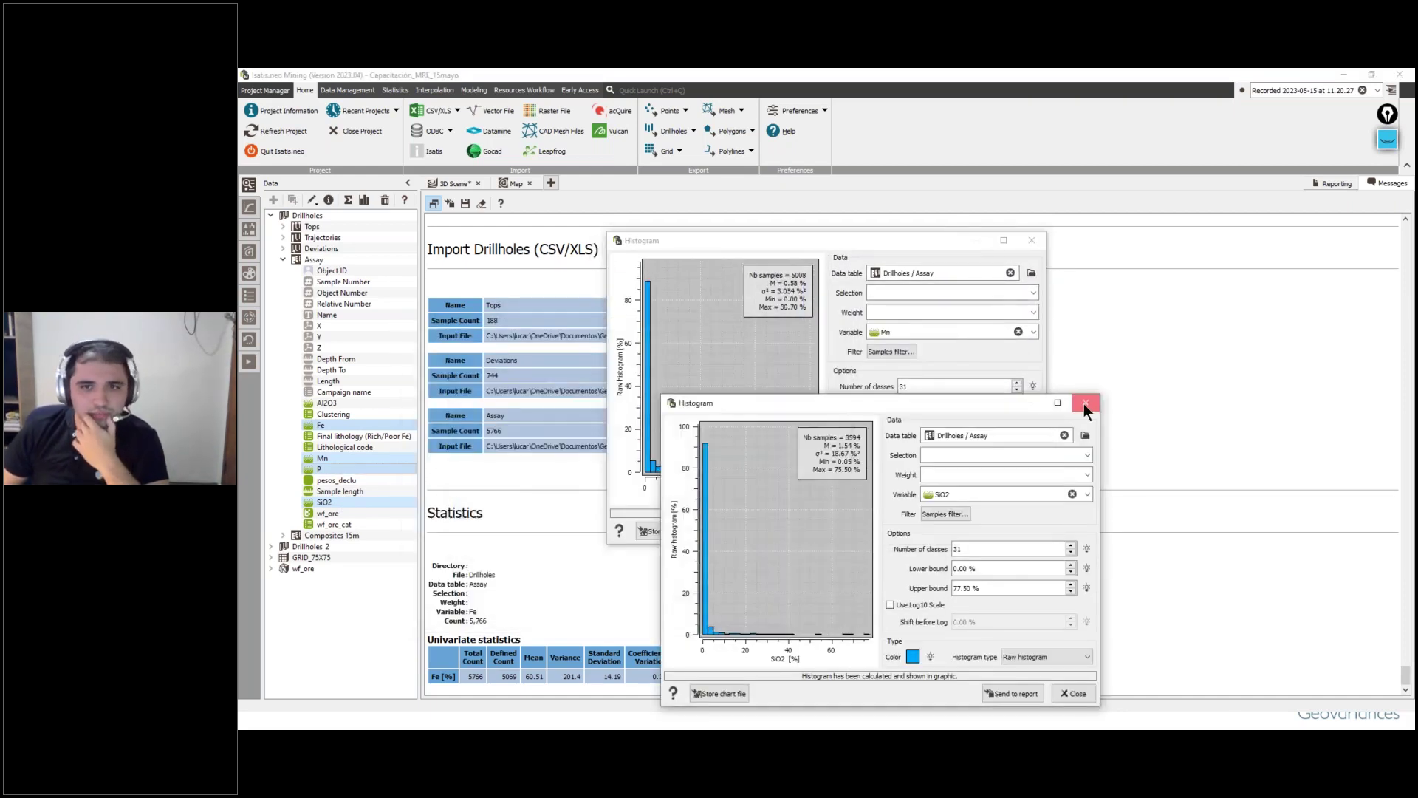
left_click(1085, 403)
left_click(1033, 241)
Step: Open the Data Prep batch from the project's batch files and move its window clear of the report
left_click(249, 361)
double_click(314, 217)
left_click_drag(841, 213, 1033, 230)
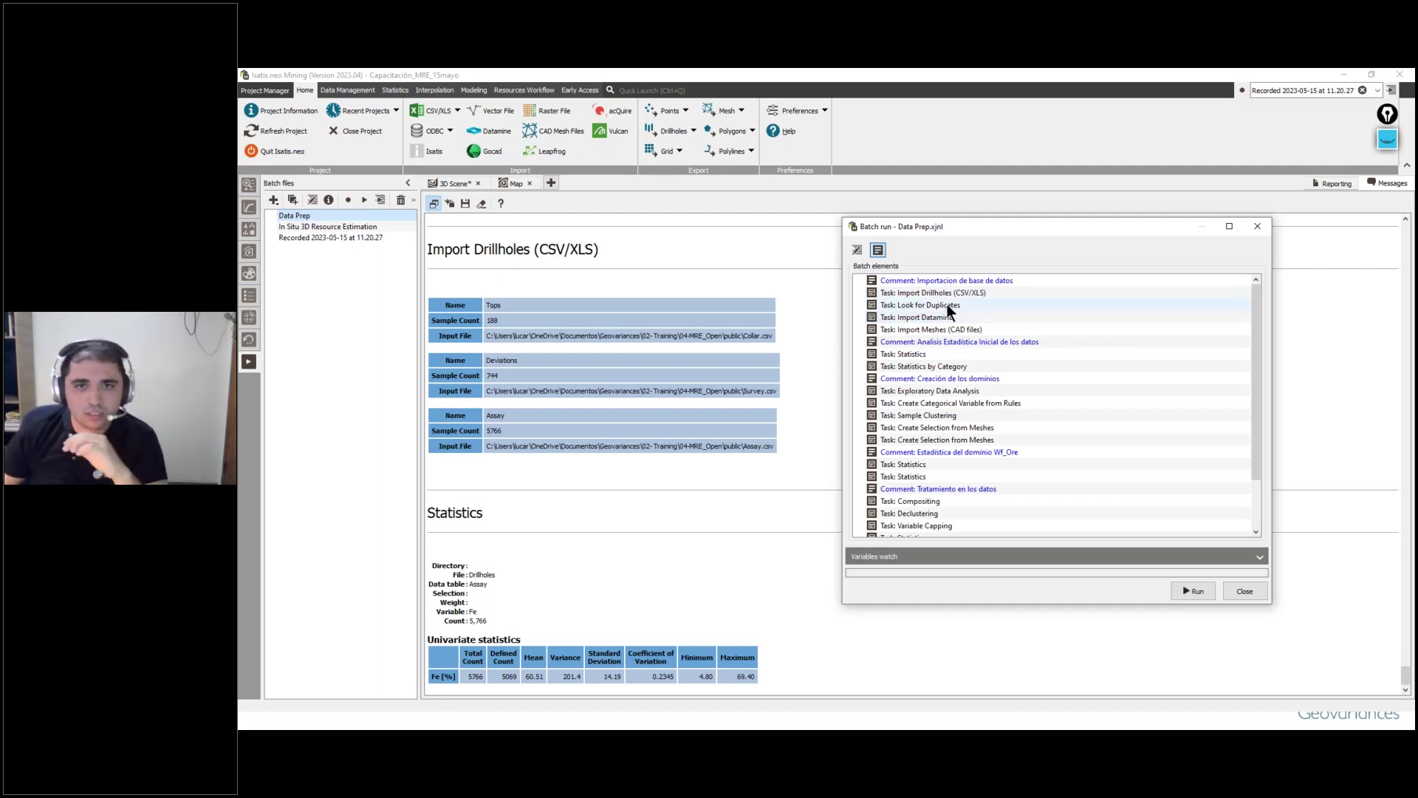
Step: Search the data management tools for "look", open the Look for Duplicates task from the batch, and close the batch window
left_click(344, 92)
left_click(701, 91)
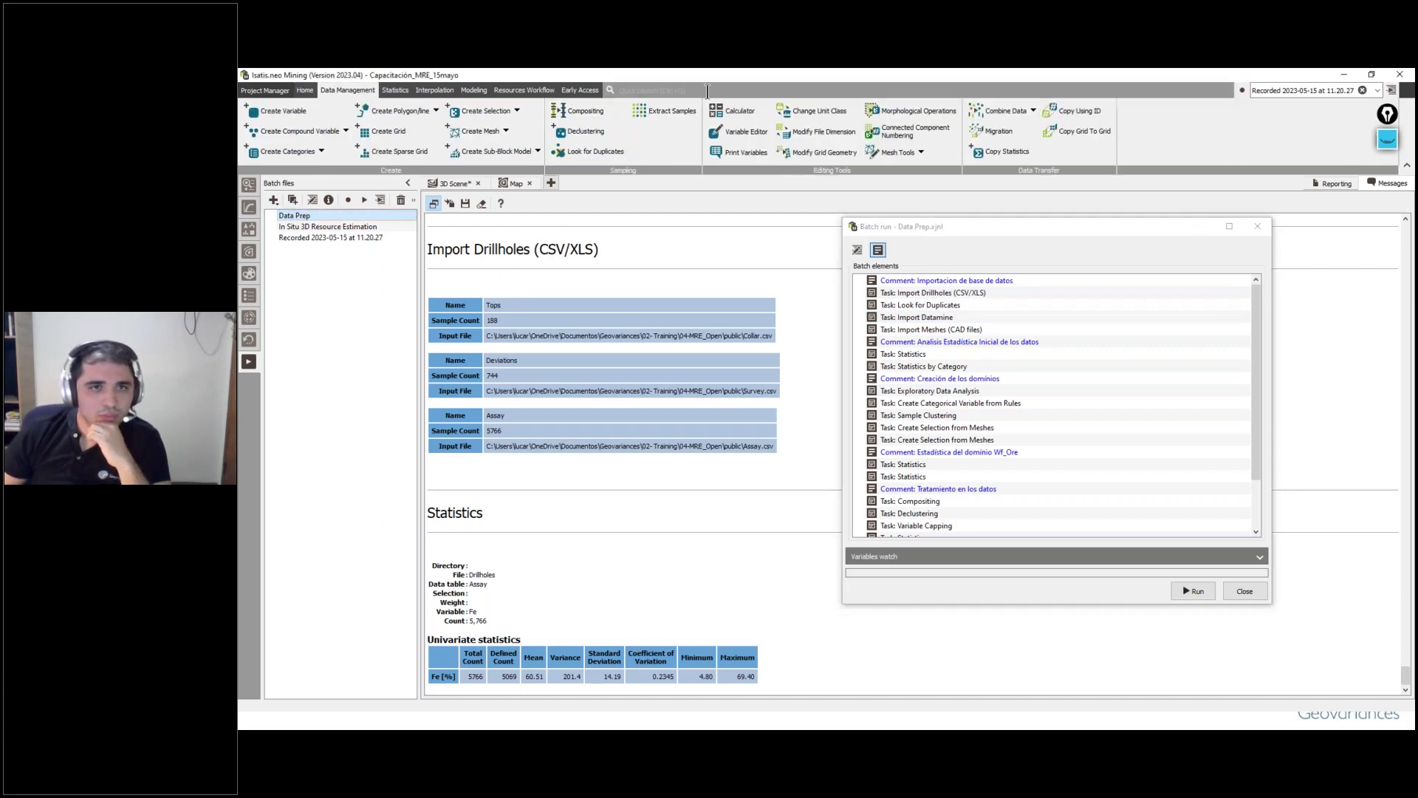
type("look")
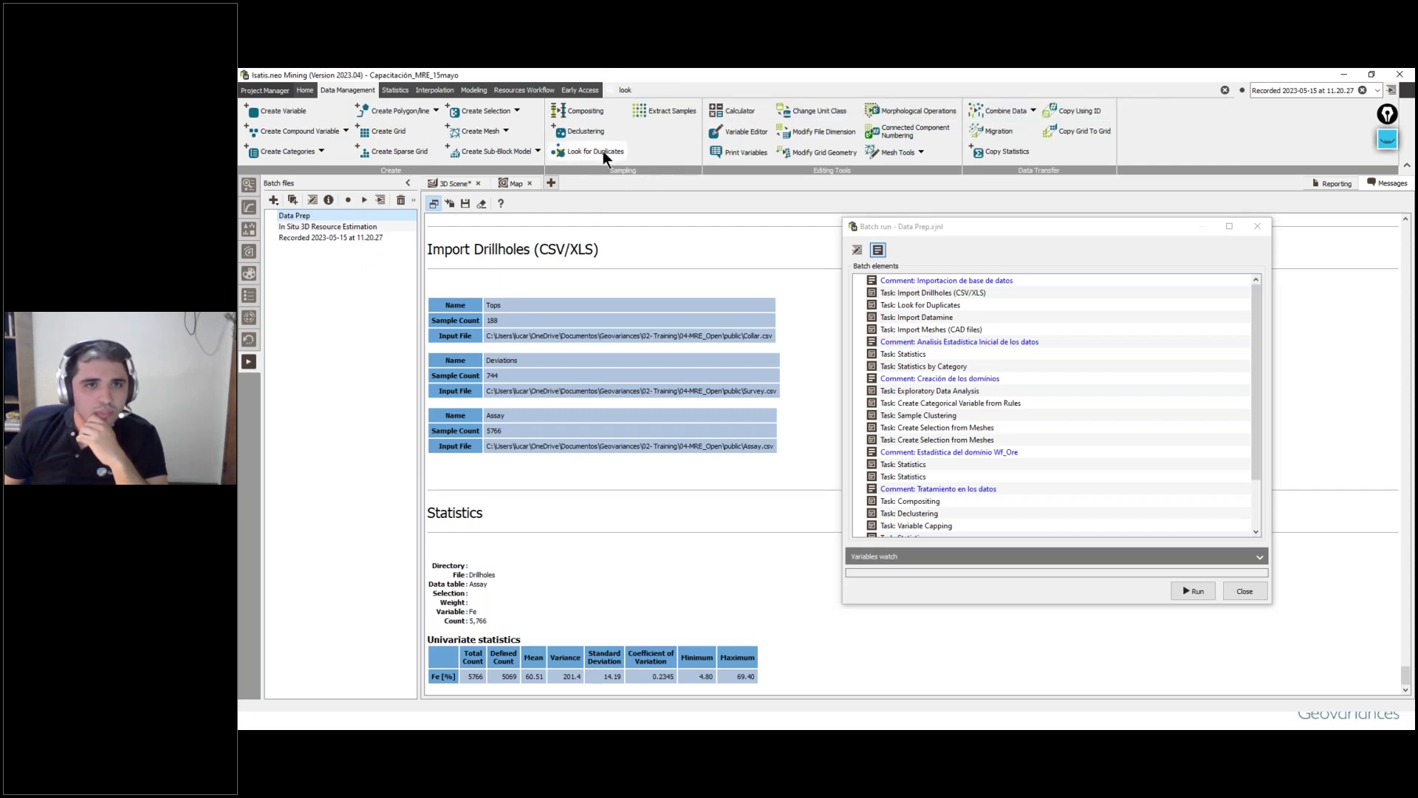
double_click(943, 305)
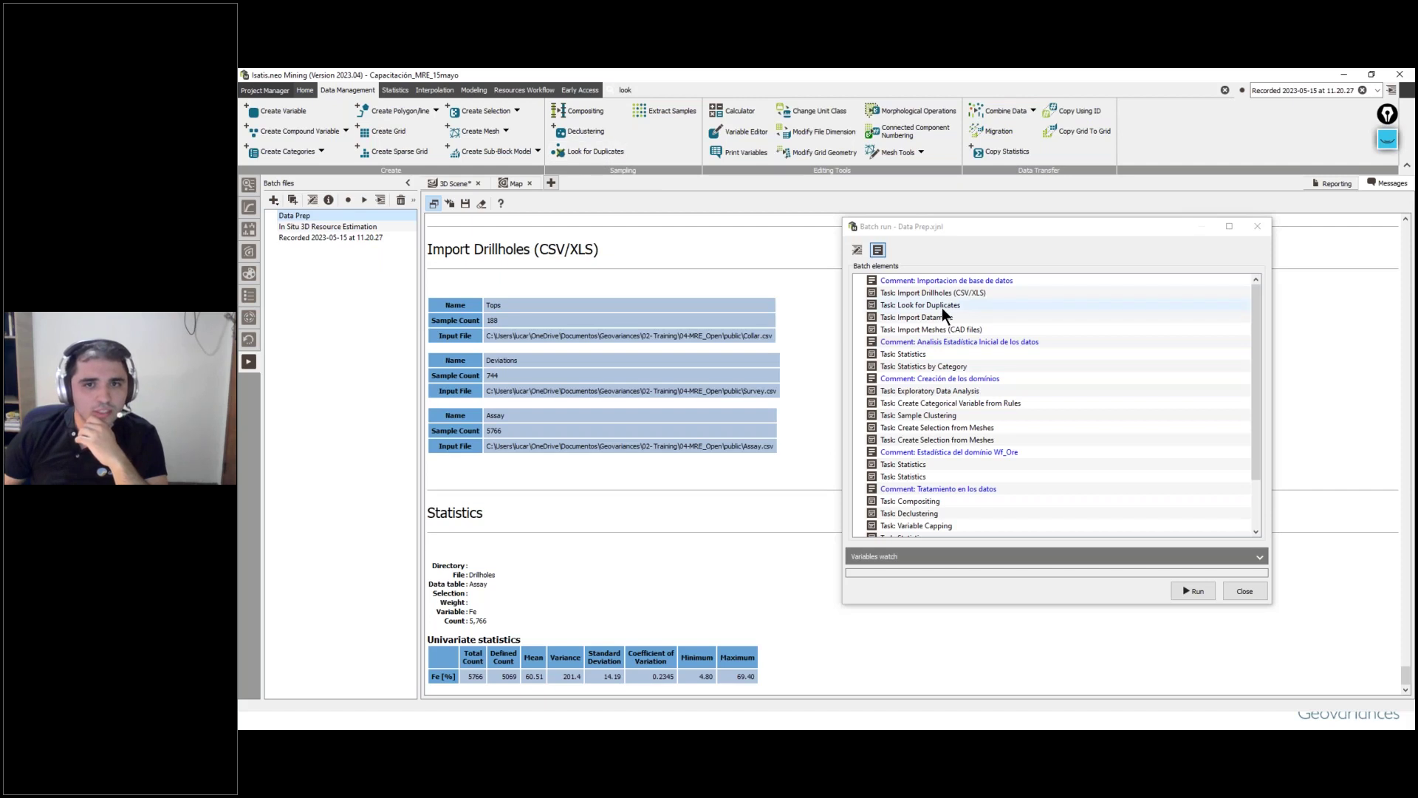
left_click_drag(789, 172, 1087, 219)
left_click(1258, 226)
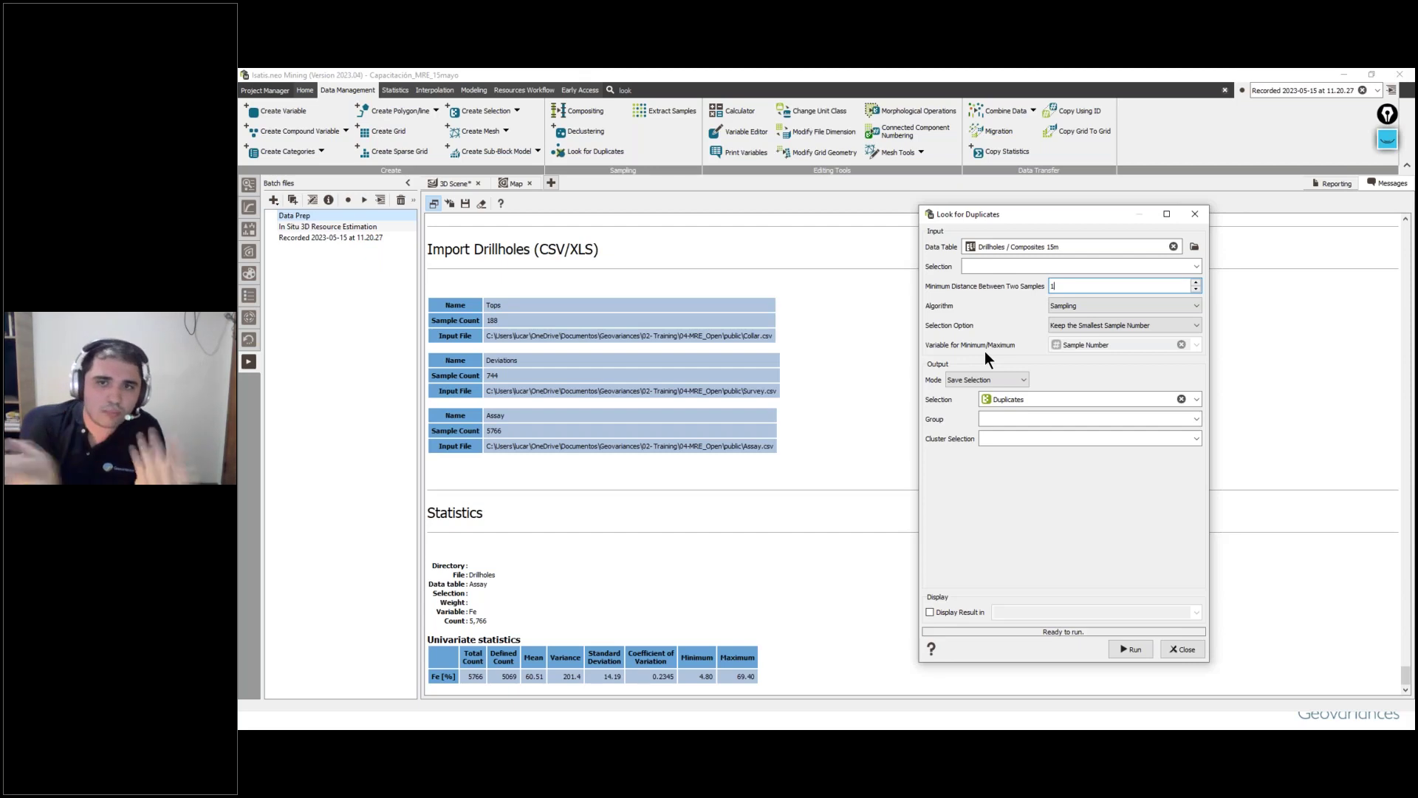
Step: Display the 3D scene beside the Look for Duplicates dialog and compare the drillhole samples with the data table and minimum distance settings
left_click(432, 180)
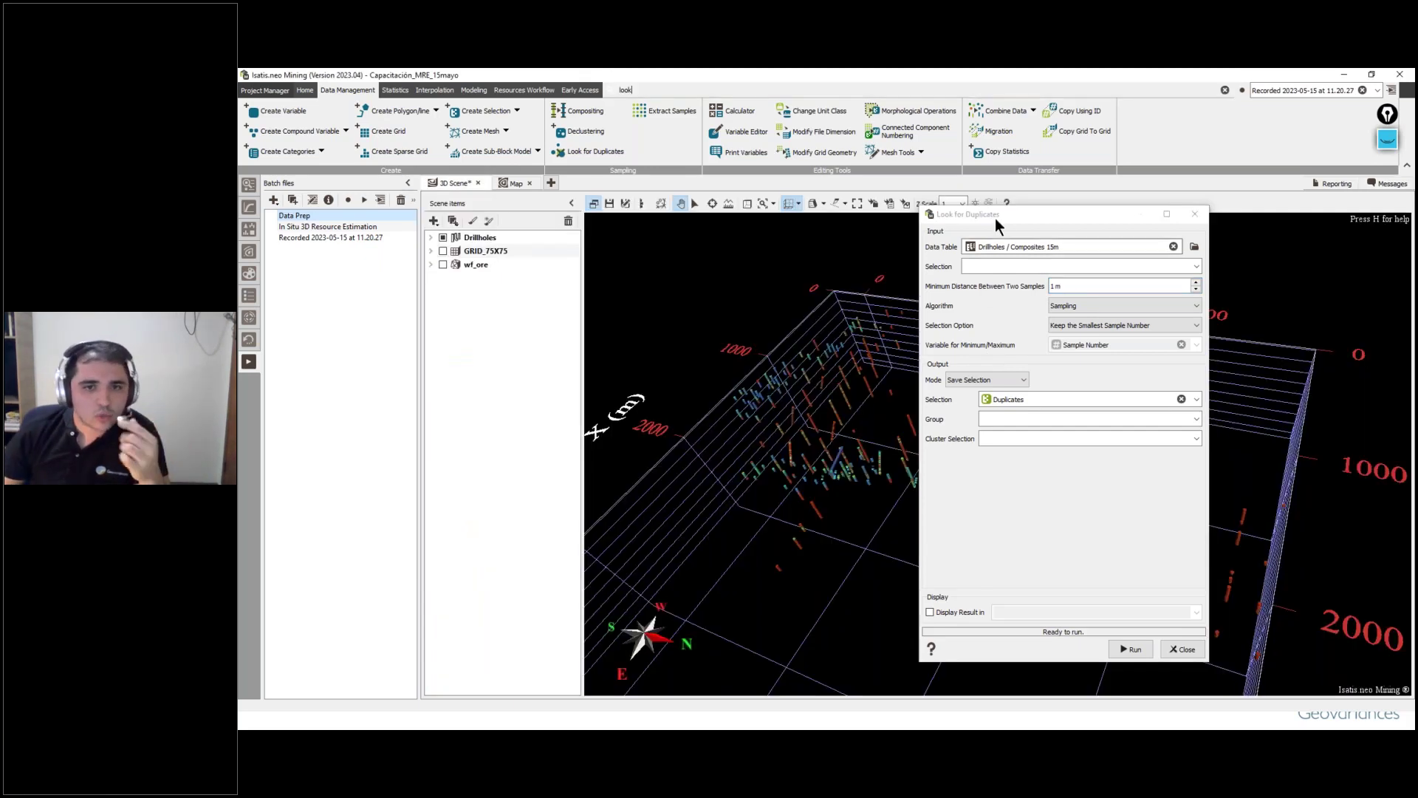
left_click_drag(1008, 211, 1063, 219)
double_click(1108, 254)
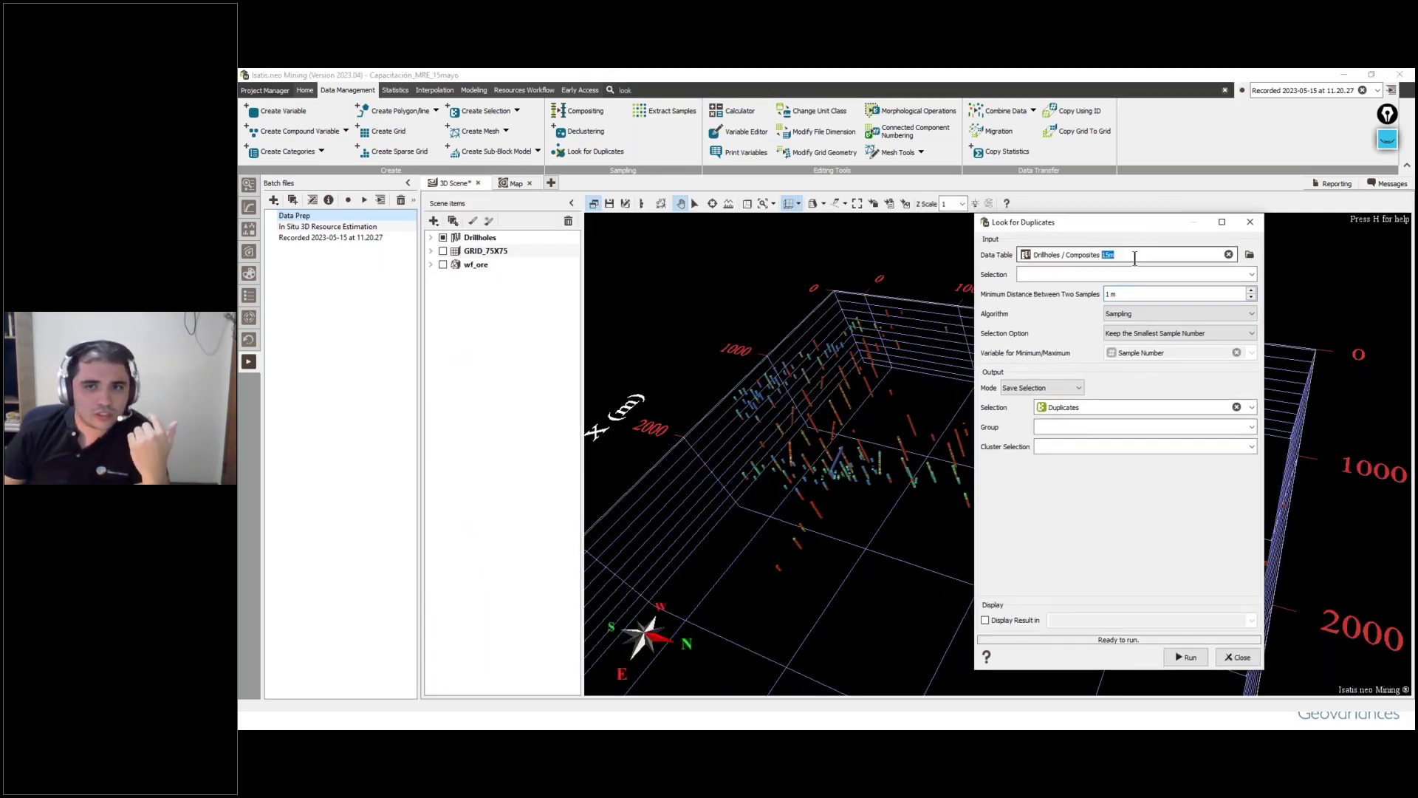
left_click_drag(908, 407, 894, 455)
left_click(1125, 293)
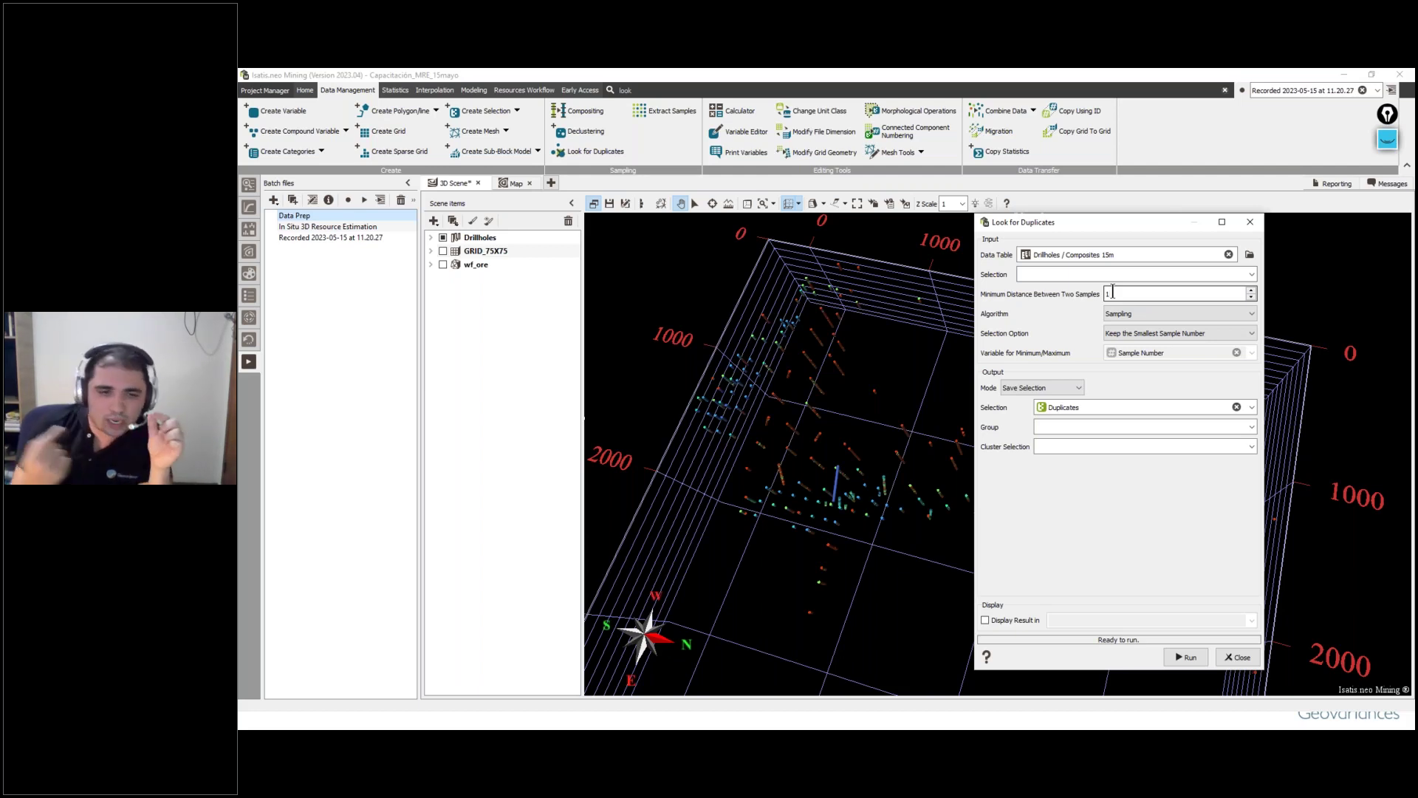
left_click_drag(1104, 222, 1211, 201)
Step: Run Look for Duplicates on Drillholes / Composites 15m with a 1 m minimum distance, keeping the smallest sample number and saving the selection as Duplicates
left_click(1251, 389)
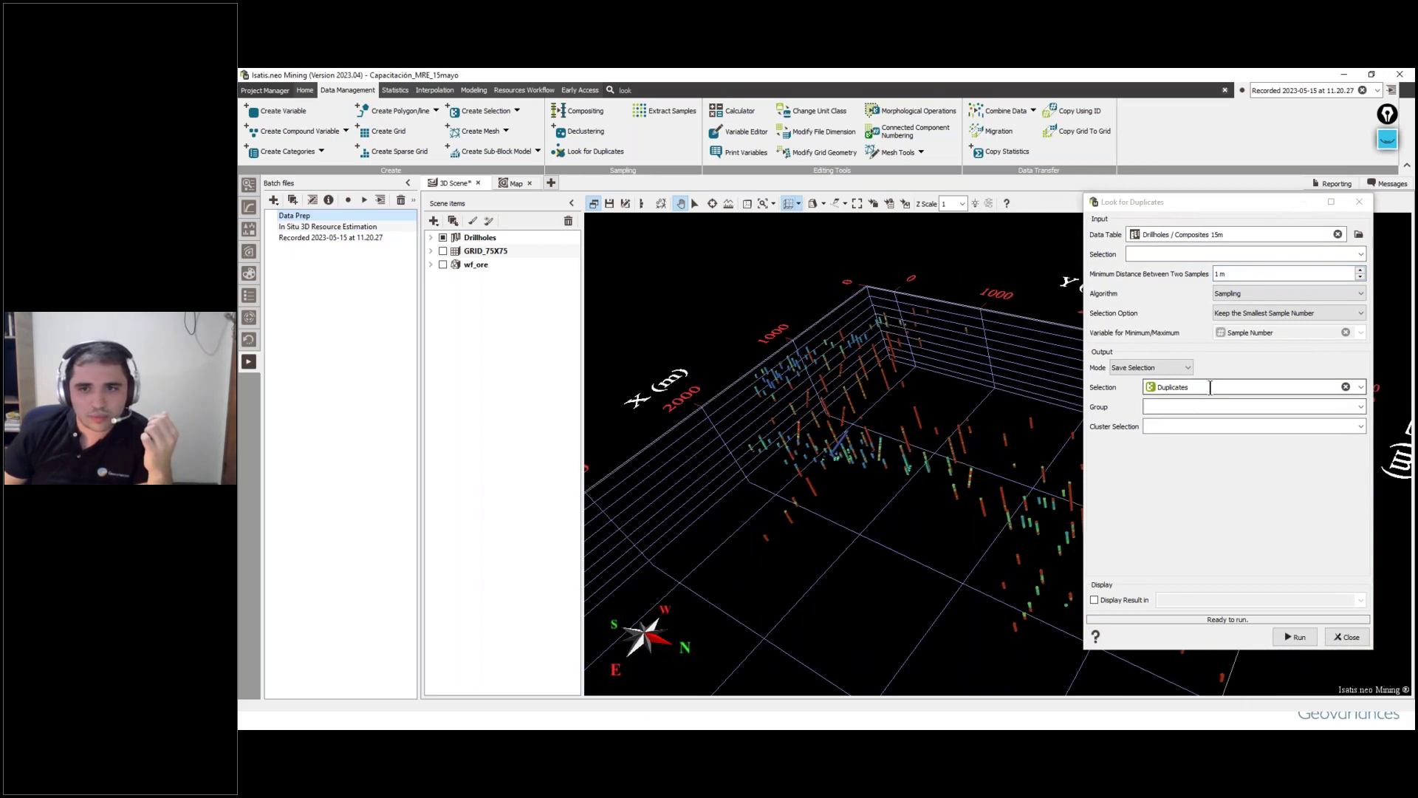
key("End")
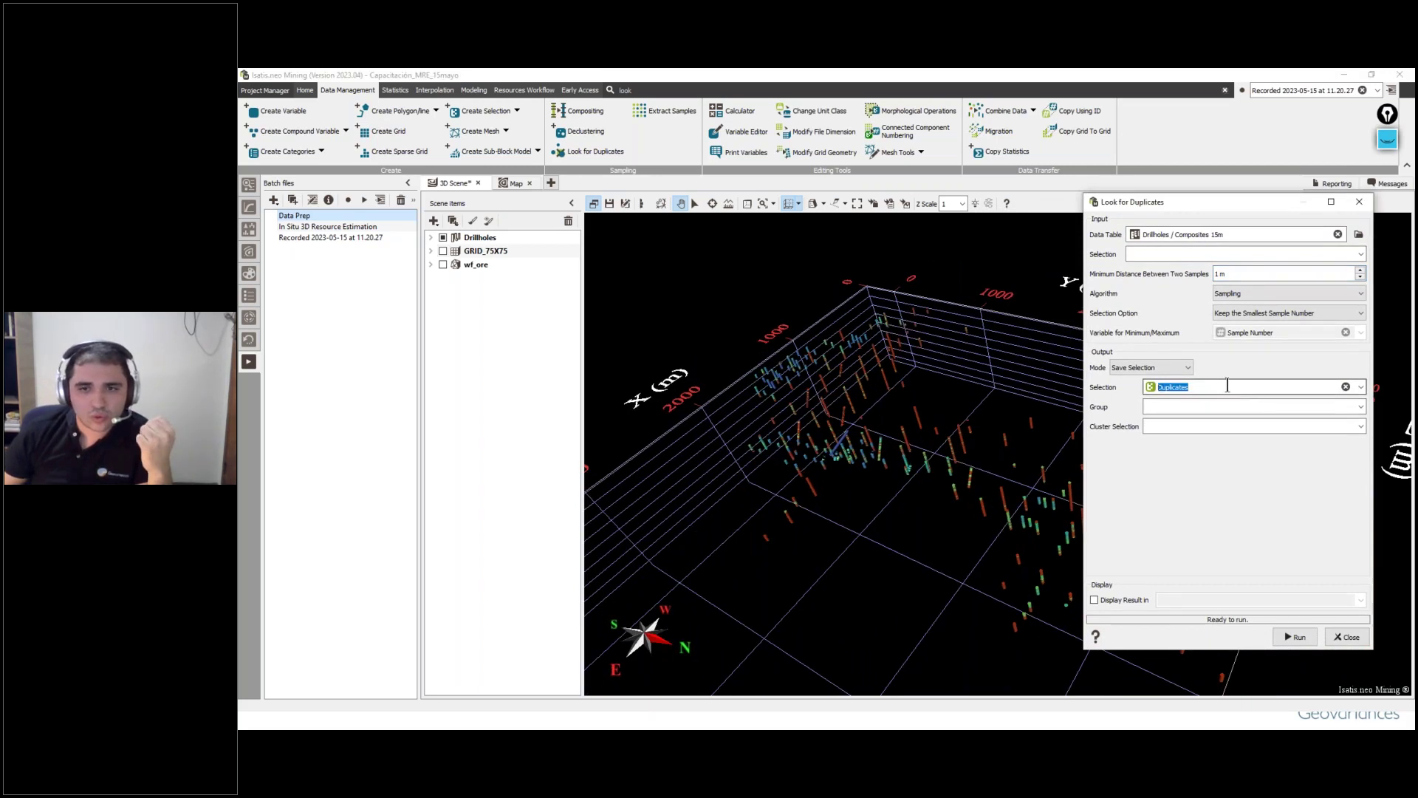
key("shift+Left")
key("shift+Left")
key("shift+Left")
key("shift+Left")
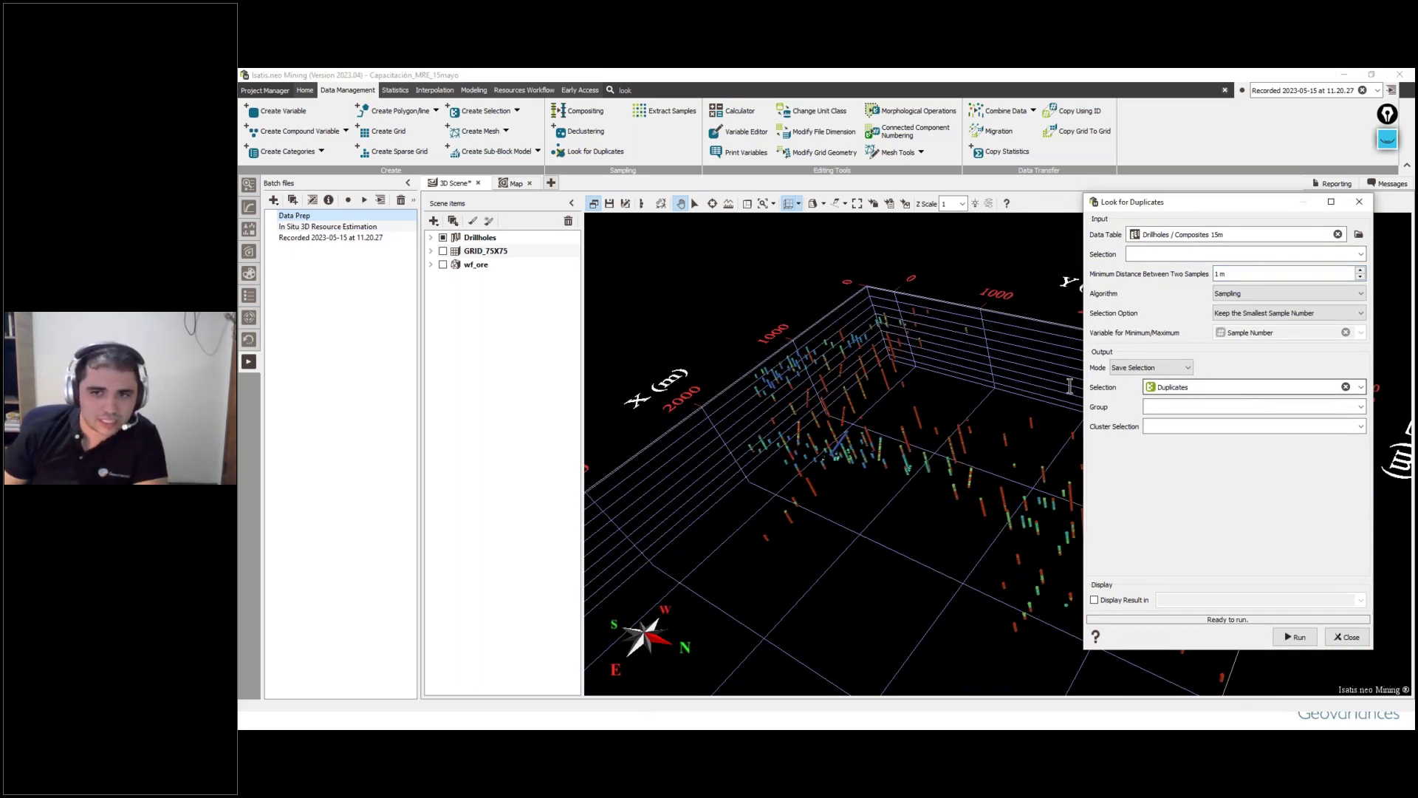
left_click(1296, 314)
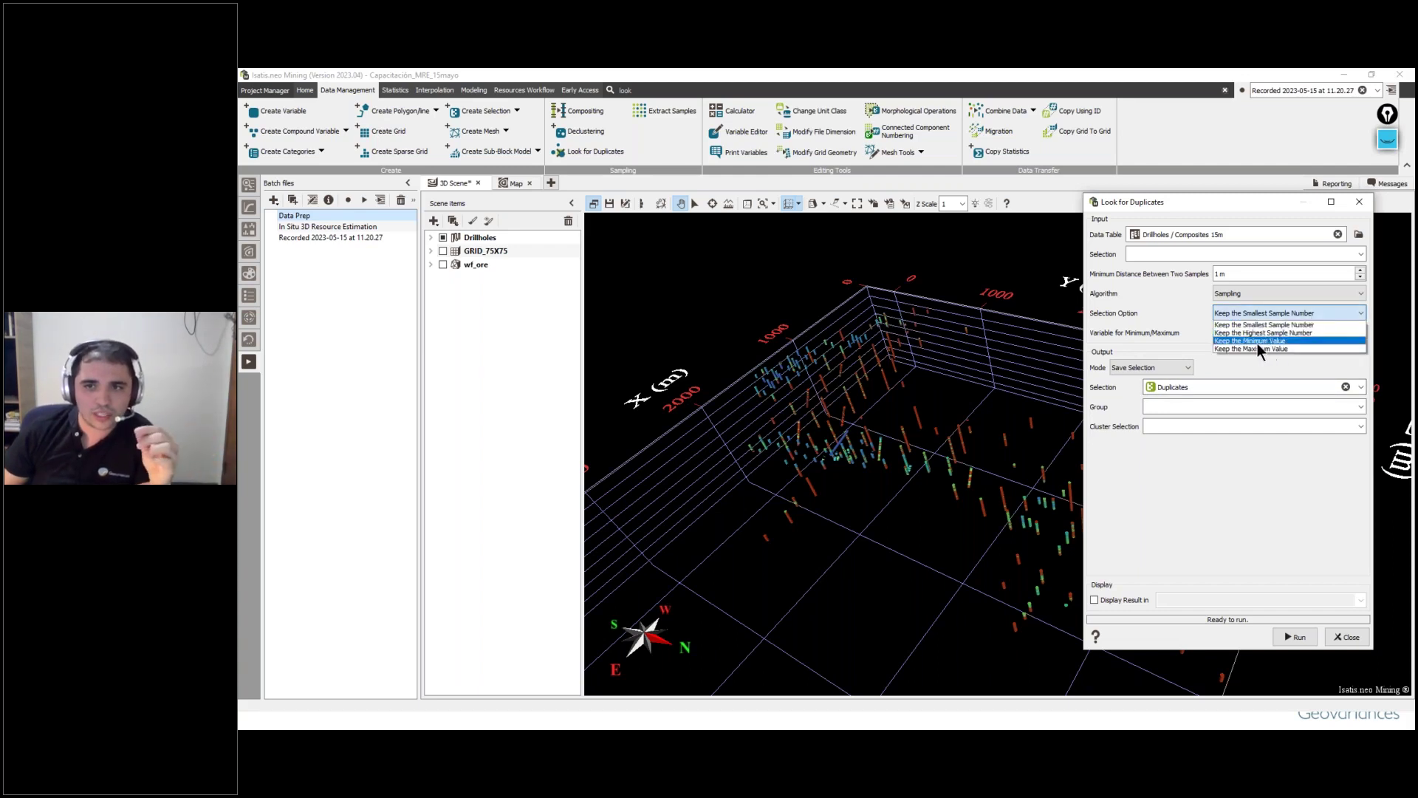
left_click(1293, 316)
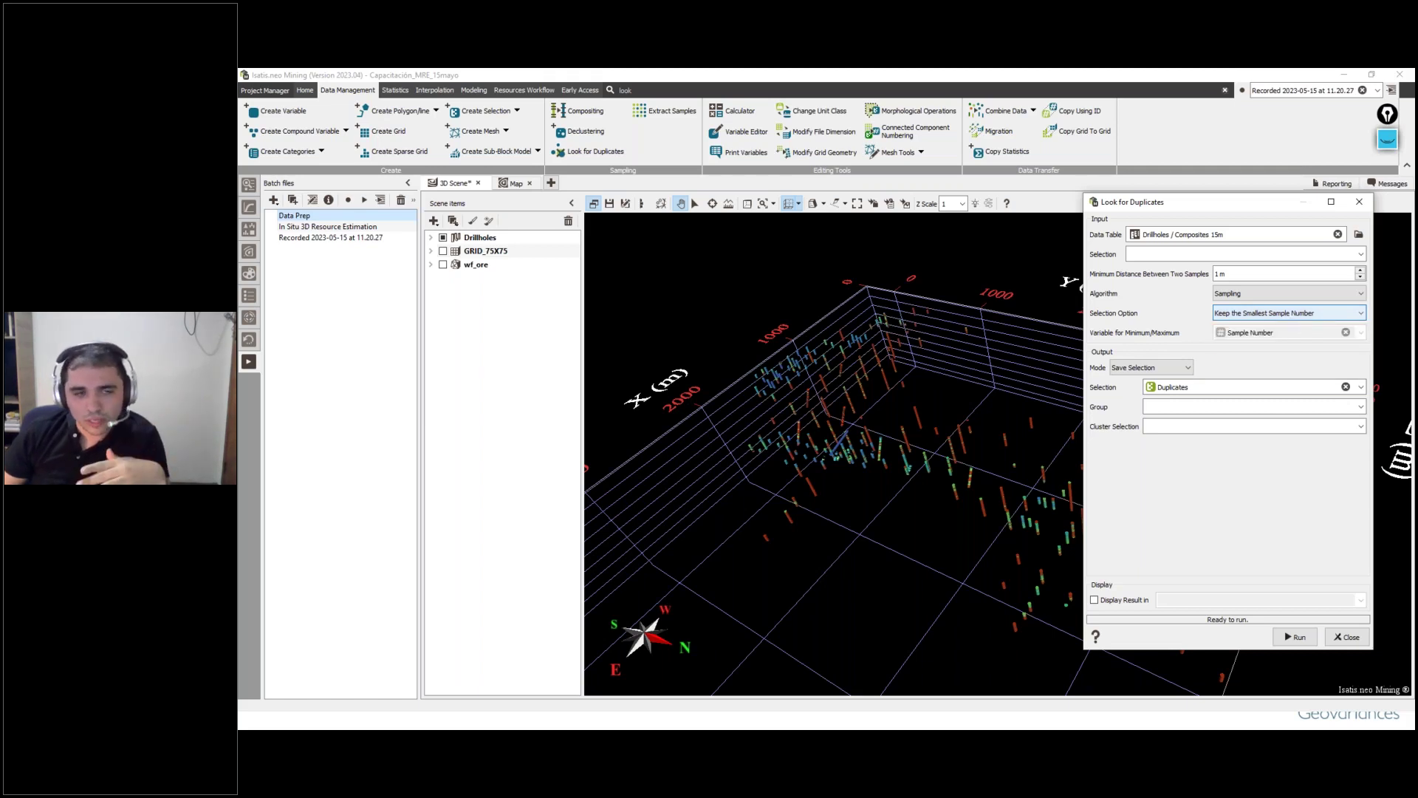
left_click_drag(1190, 387, 1101, 389)
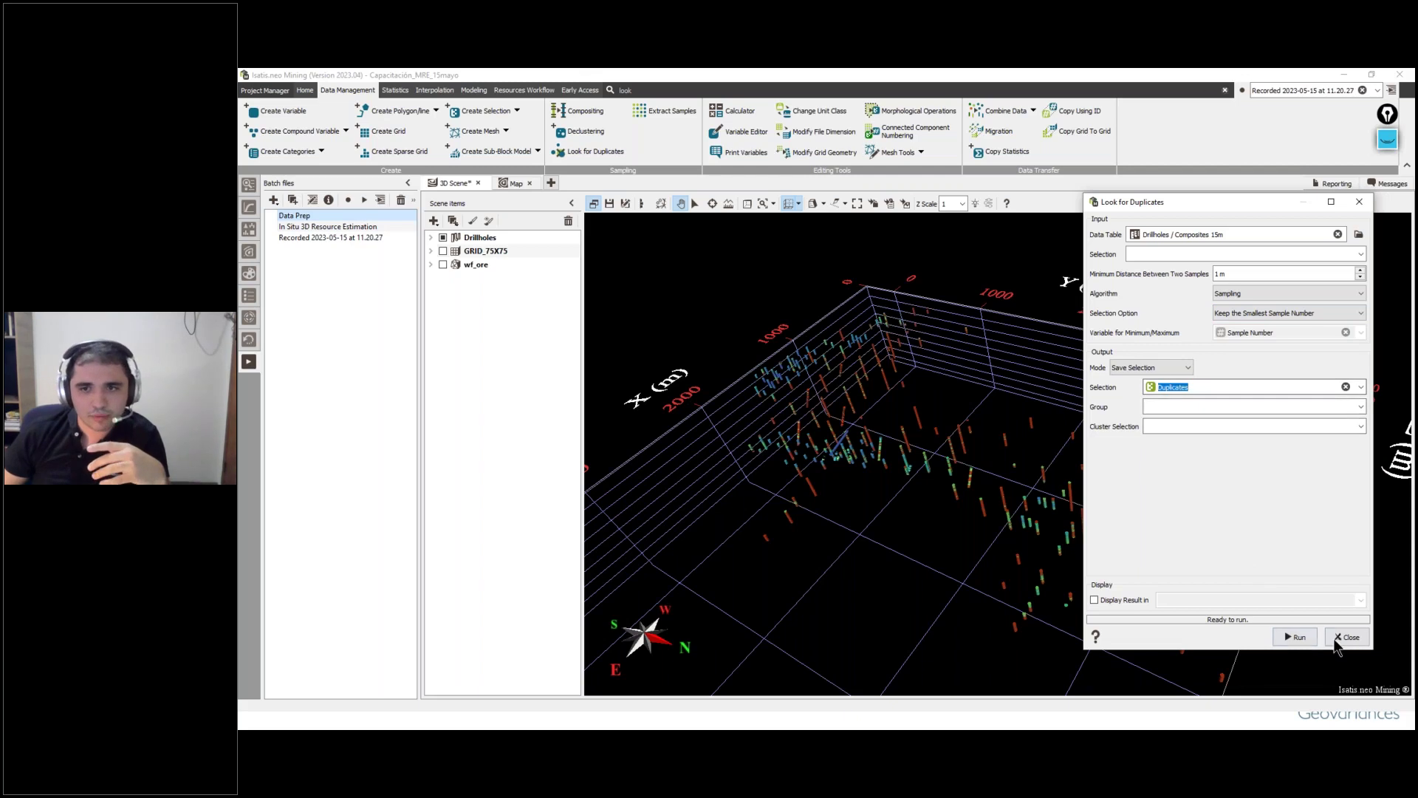
left_click(1294, 637)
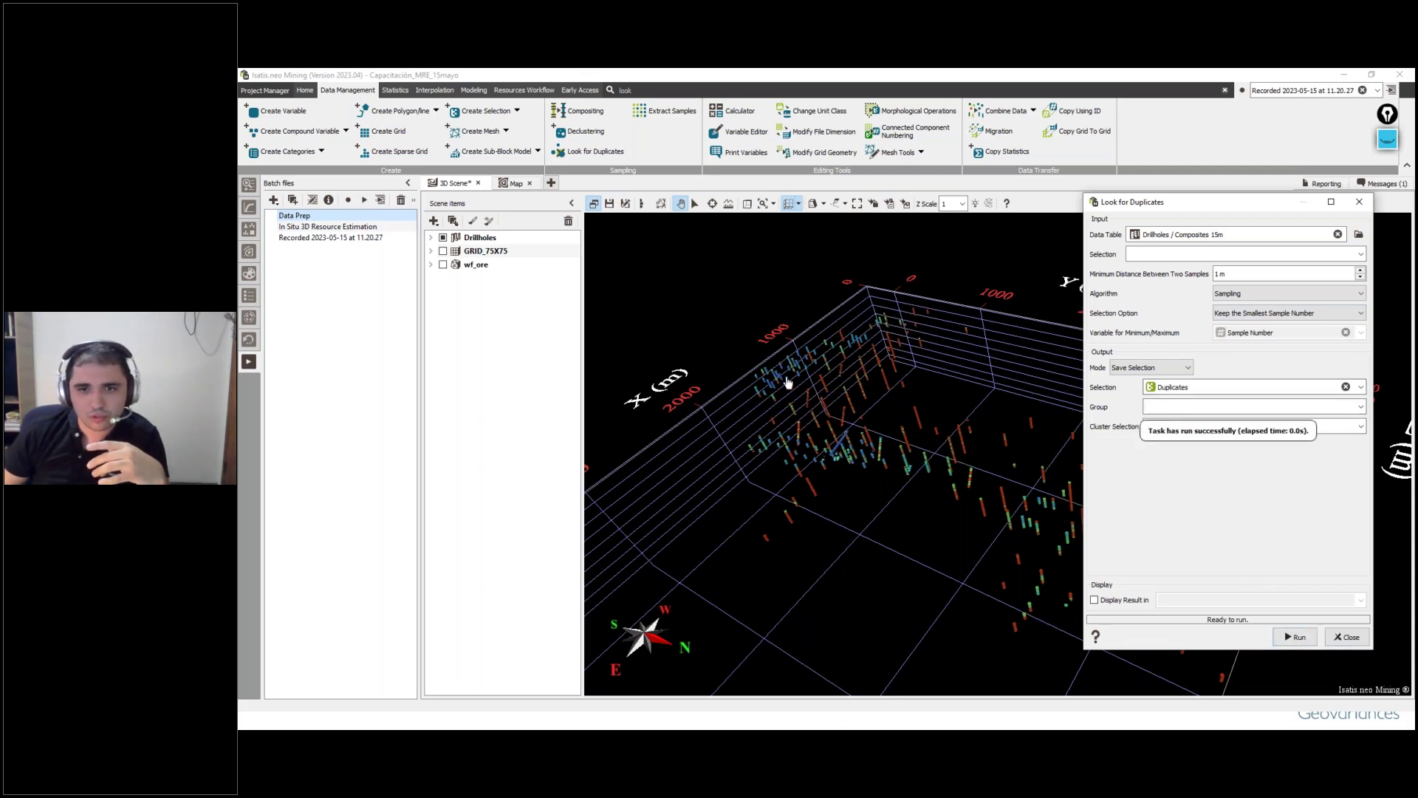
Step: Add the Duplicates selection of Composites 15m to the 3D scene and hide the Assay pesos_declu layer
left_click(249, 187)
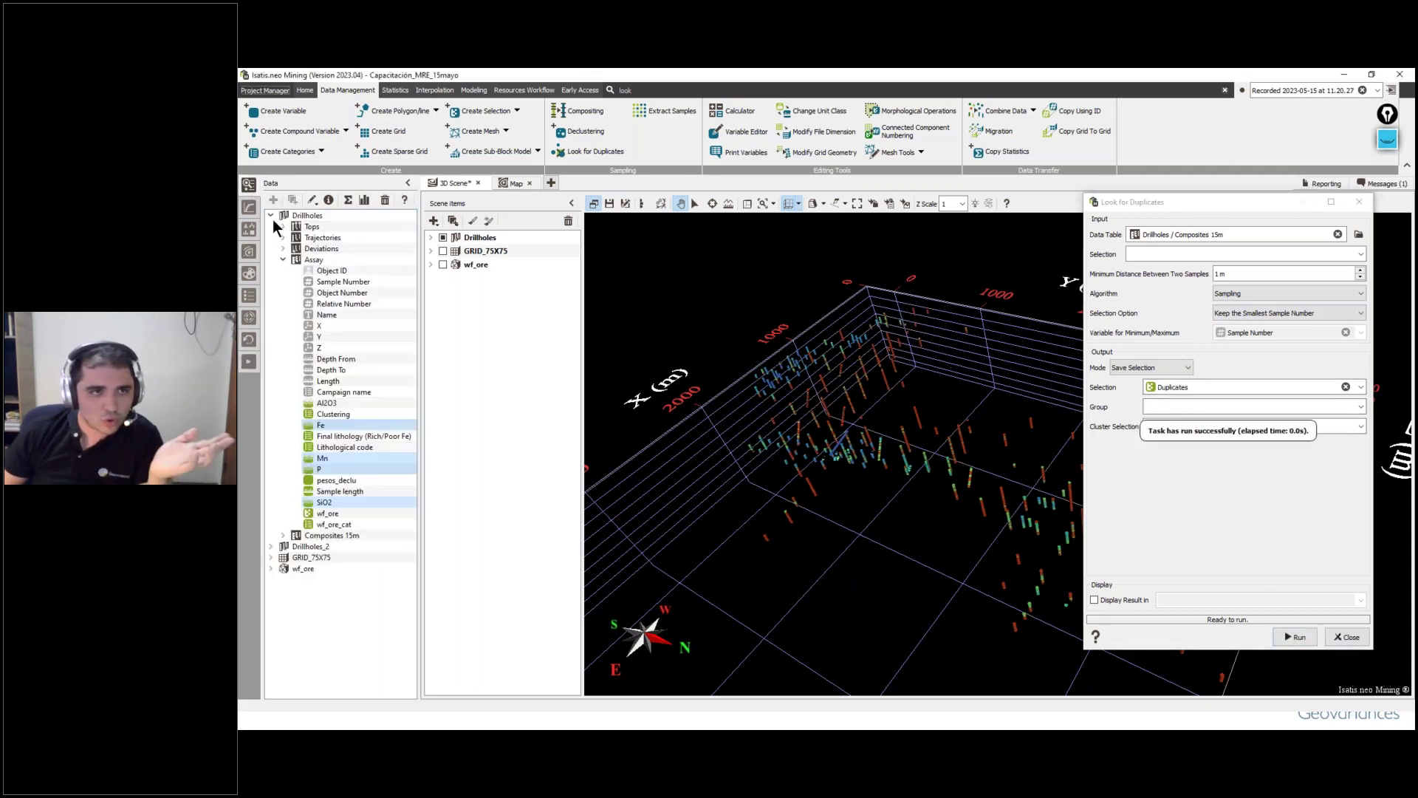
left_click(283, 259)
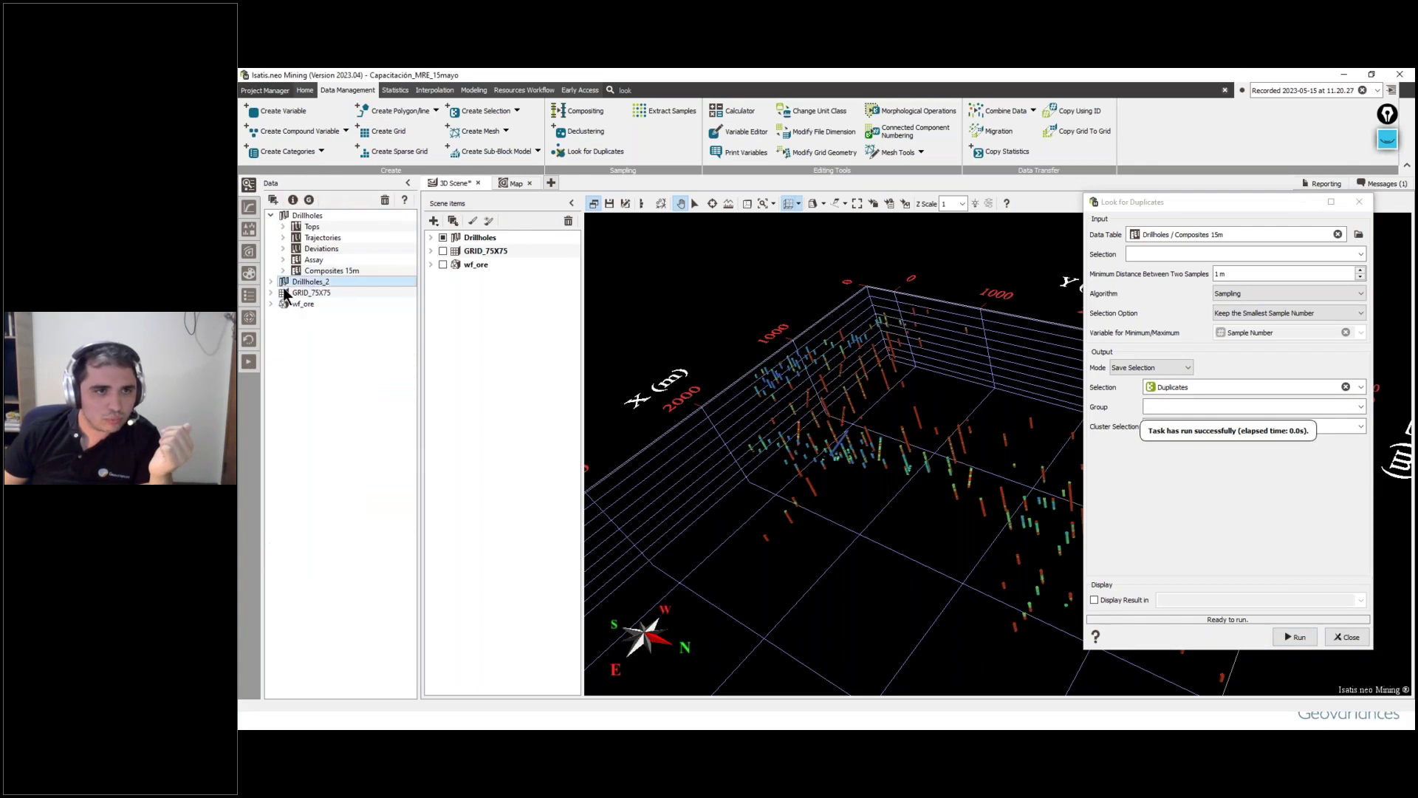
left_click(283, 271)
left_click(283, 271)
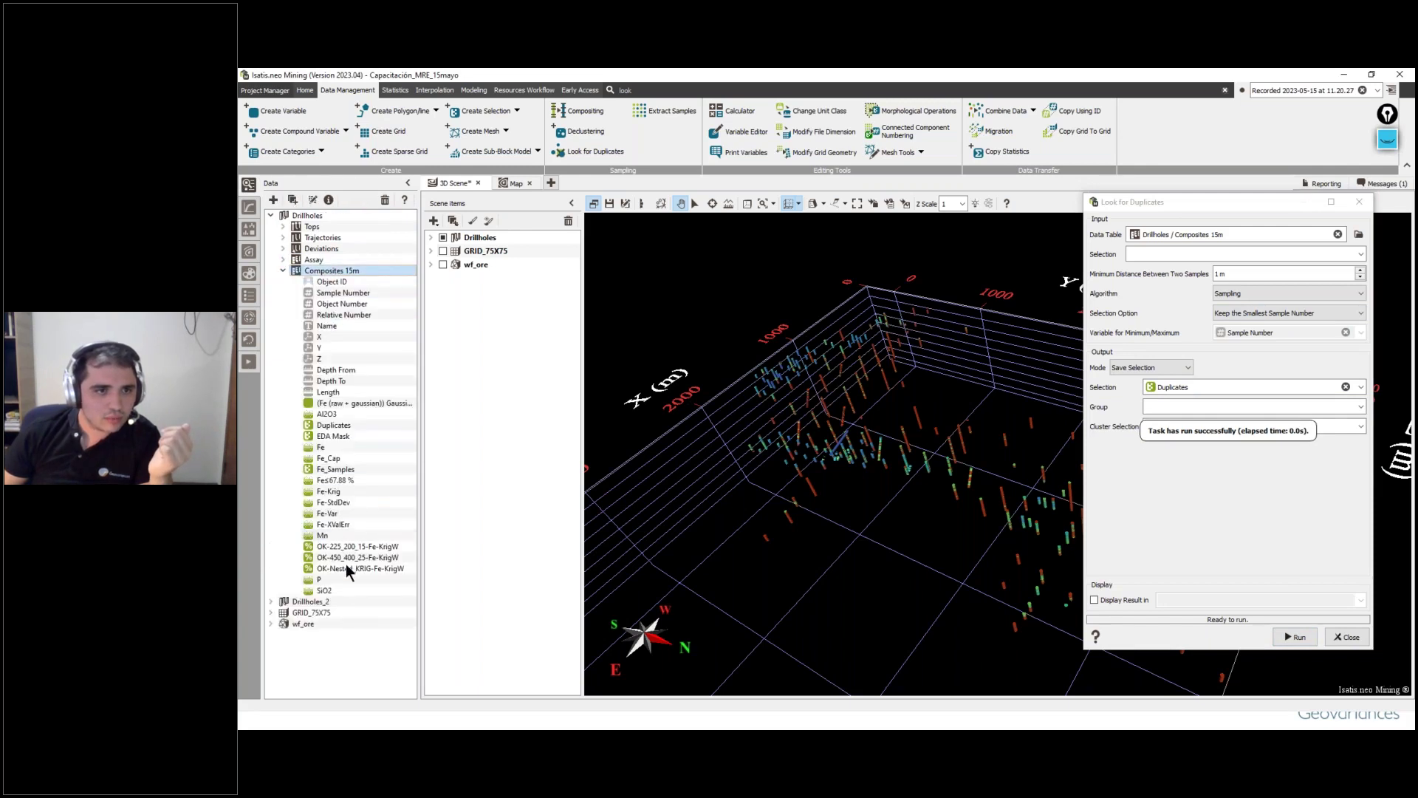
left_click_drag(334, 424, 474, 395)
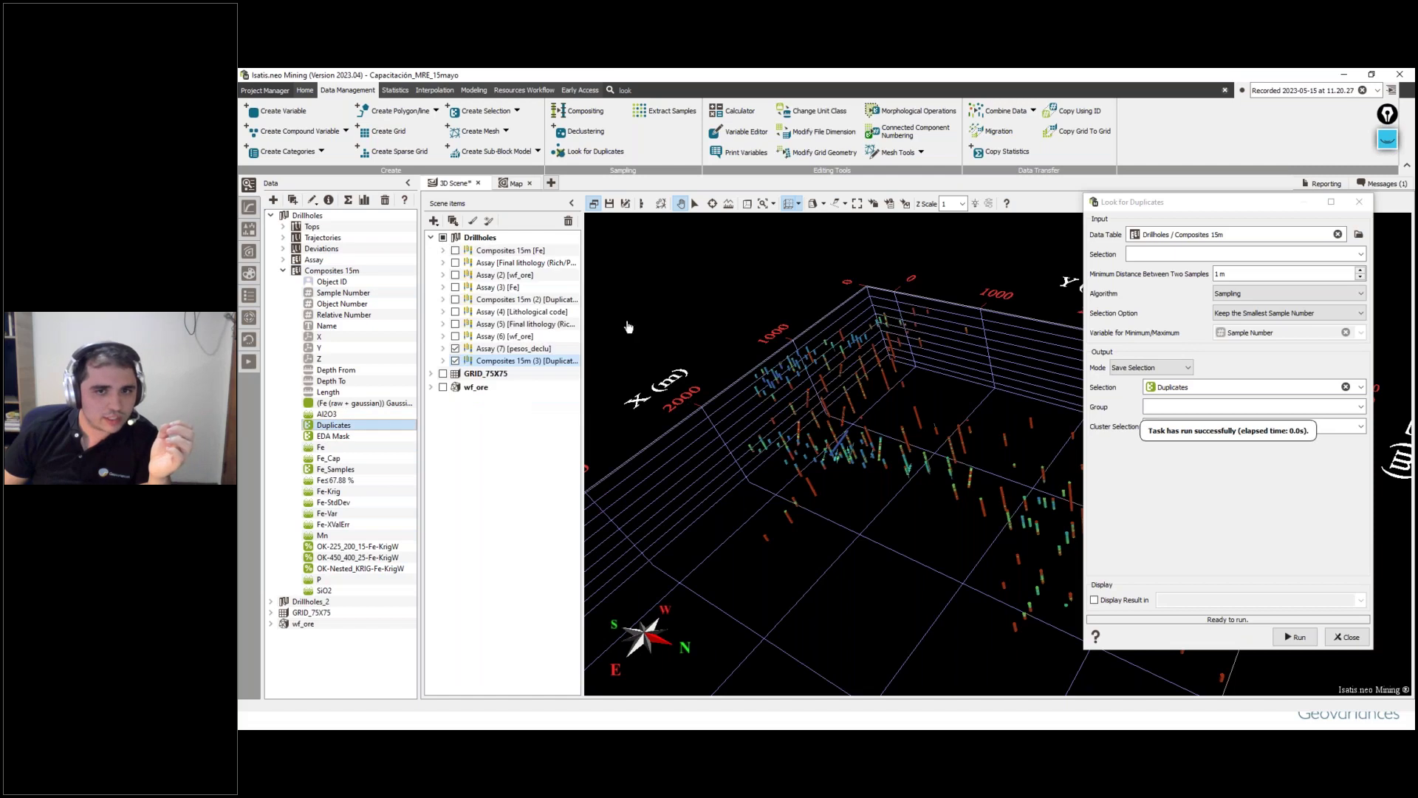
left_click(455, 349)
left_click_drag(732, 417, 754, 407)
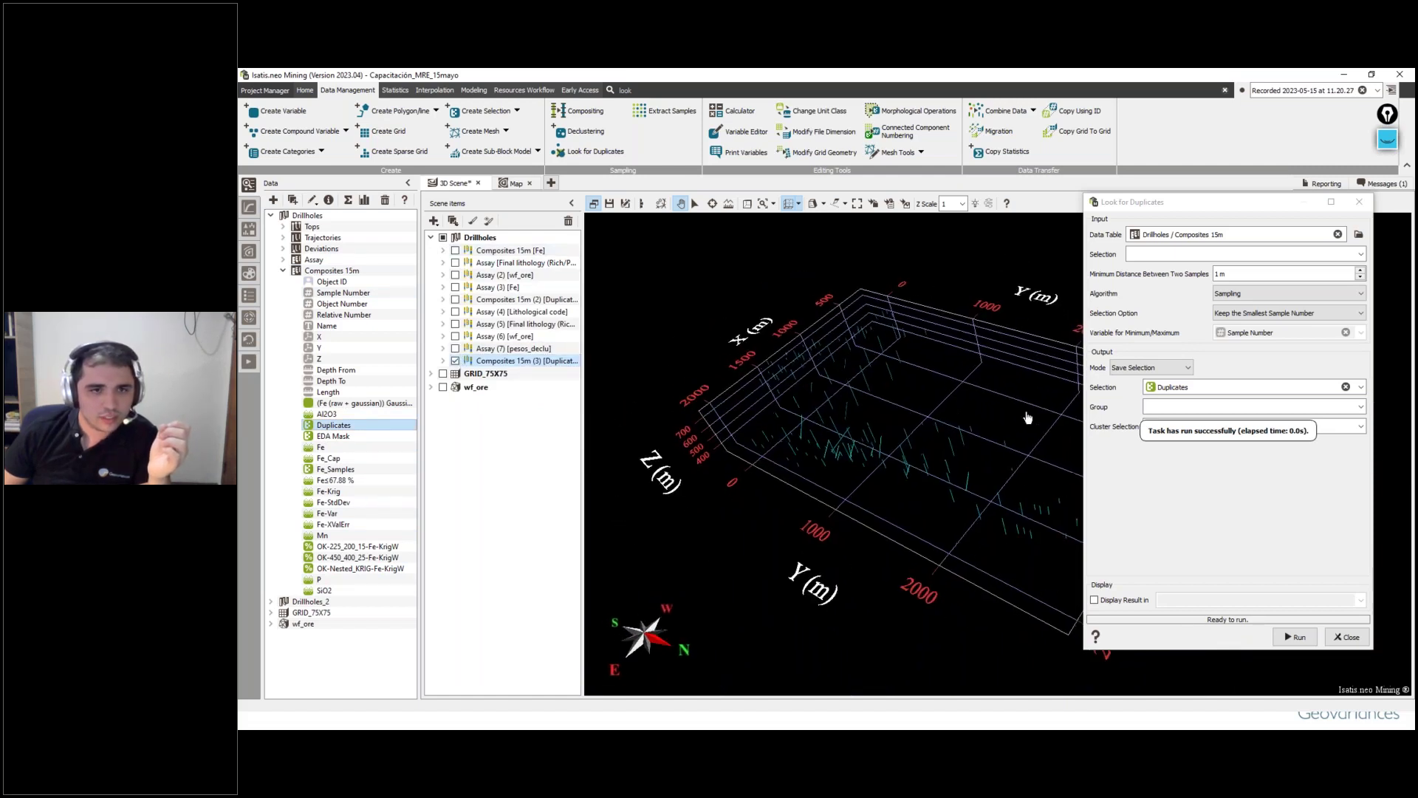
Step: Turn off the Duplicates filter on the newly added Composites 15m layer through its layer properties and inspect the samples
left_click(443, 360)
double_click(509, 360)
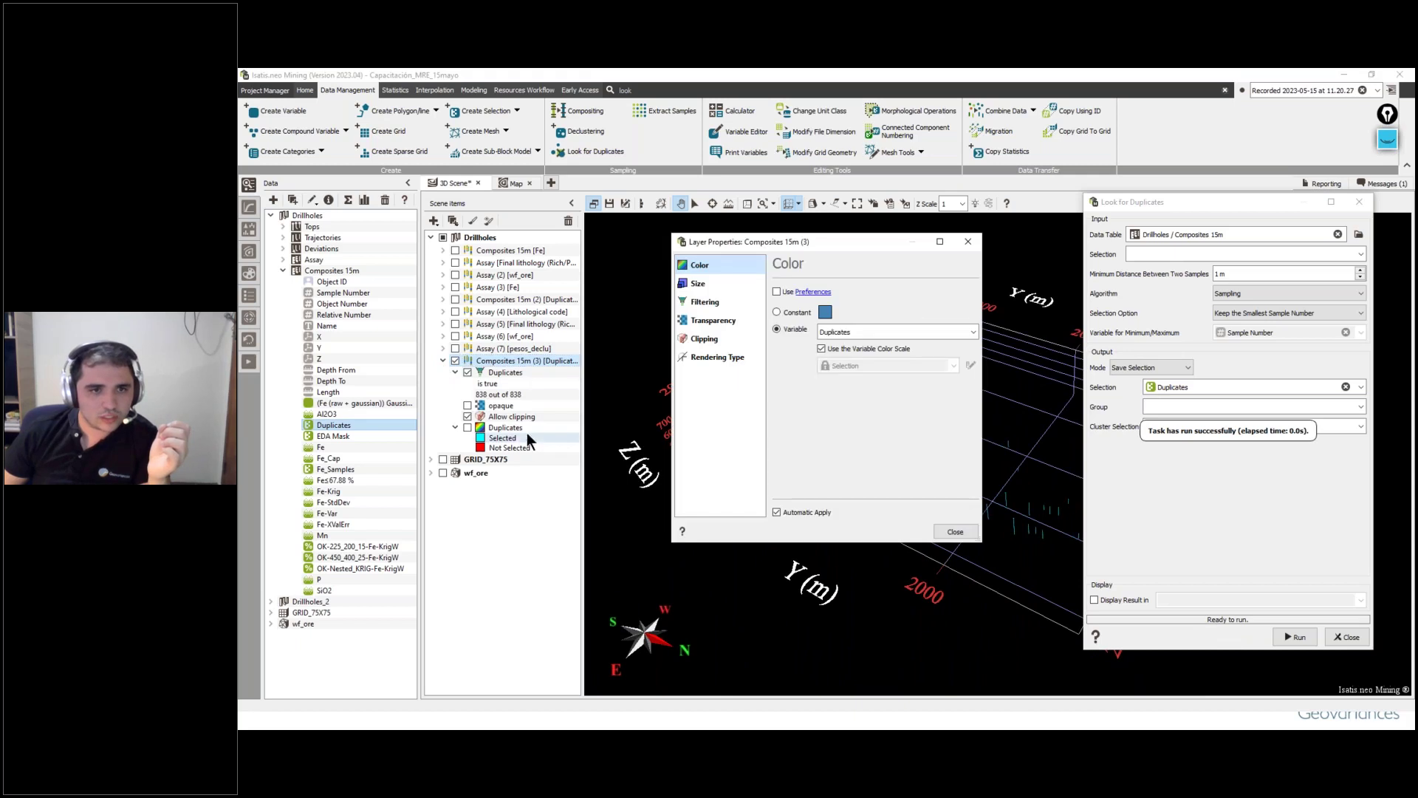
left_click(705, 303)
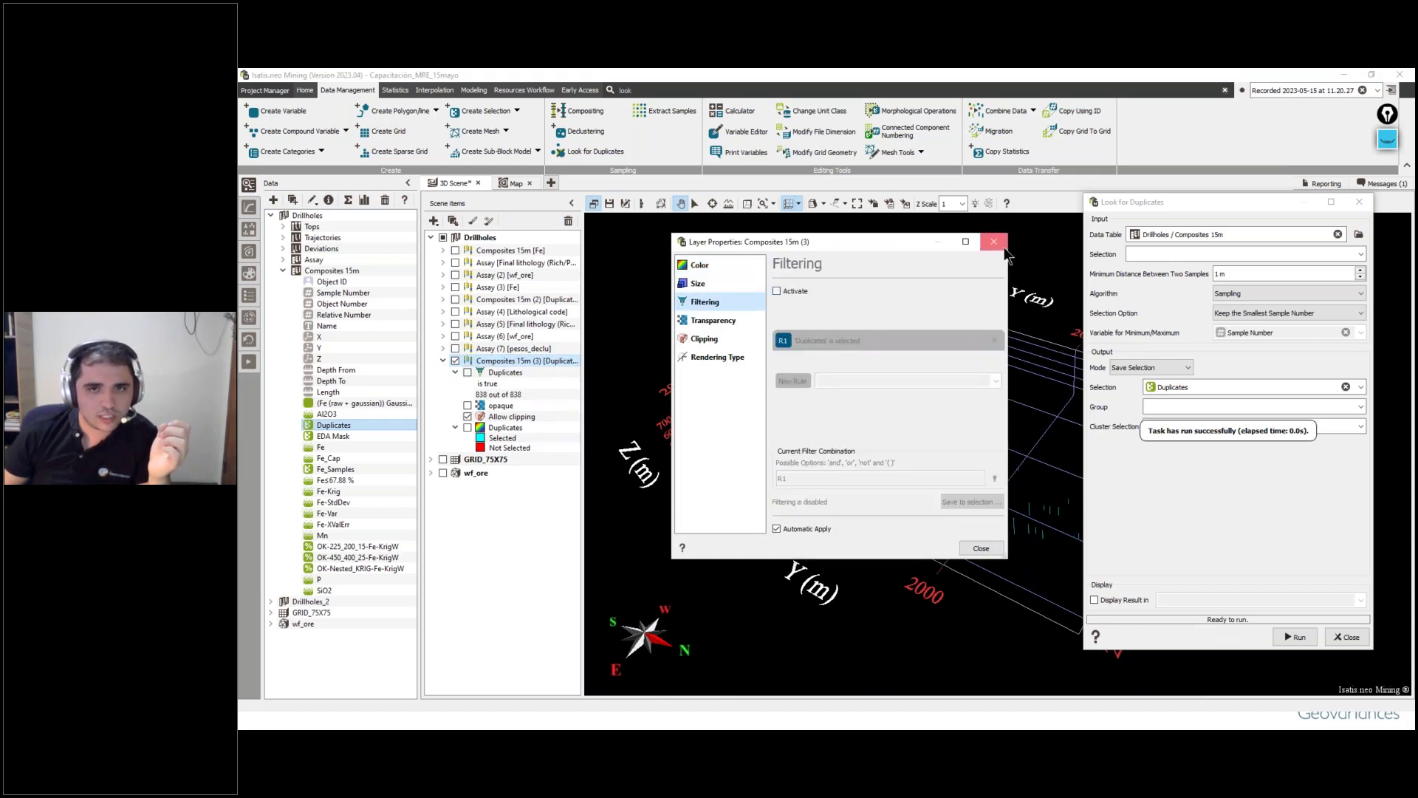
left_click(993, 241)
left_click_drag(952, 310, 897, 383)
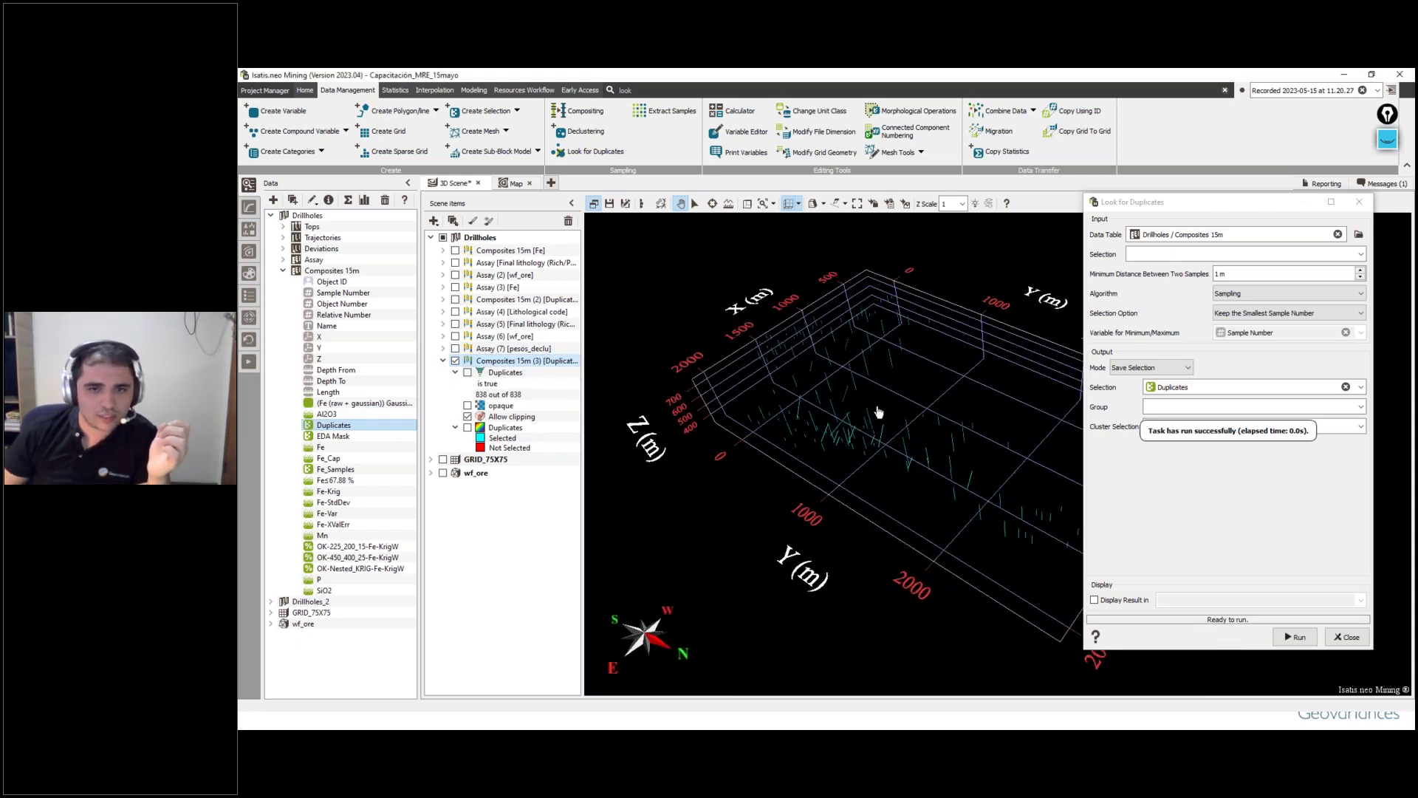
scroll(881, 436, "up", 5)
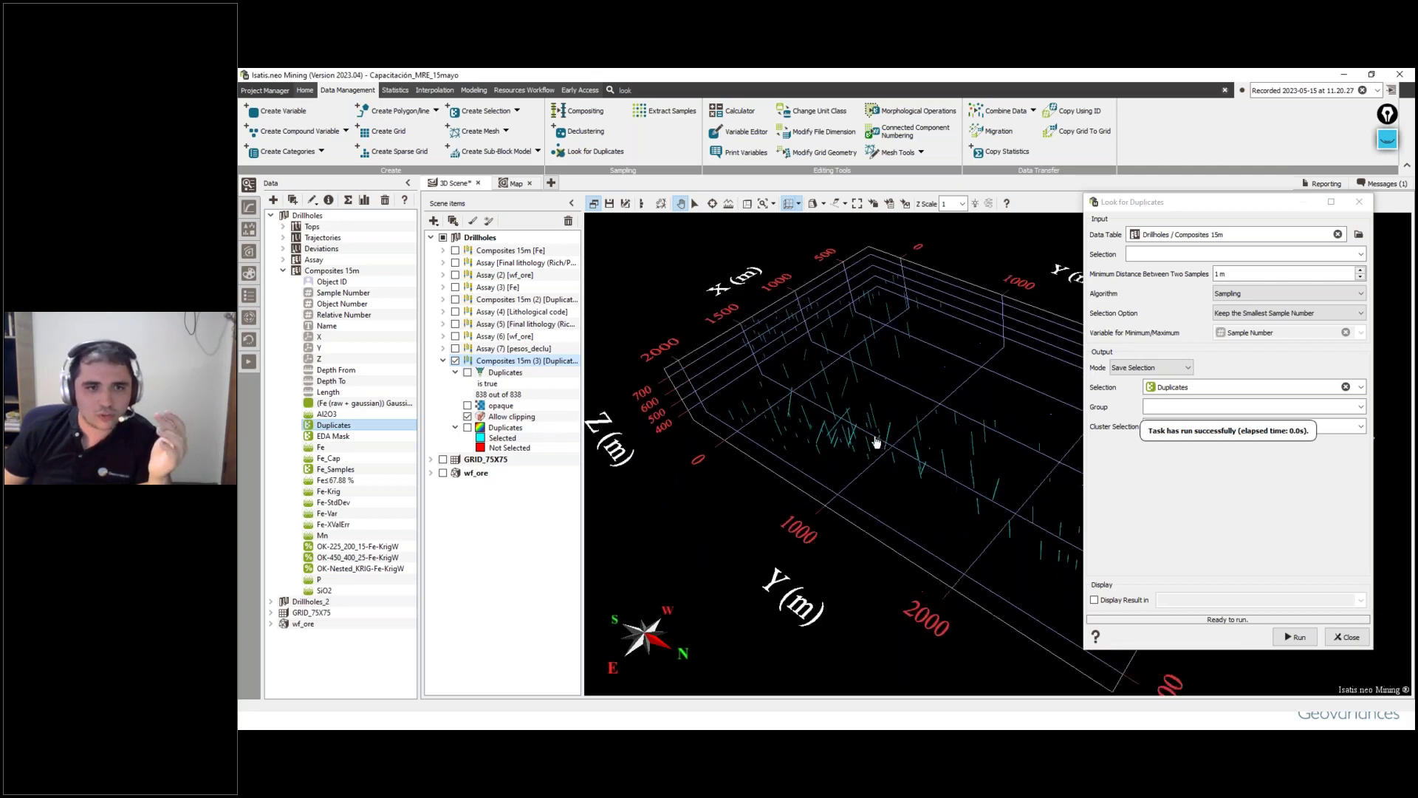
Step: Rerun Look for Duplicates with a 150 m minimum distance and inspect the selected and not selected samples in the scene
double_click(1243, 273)
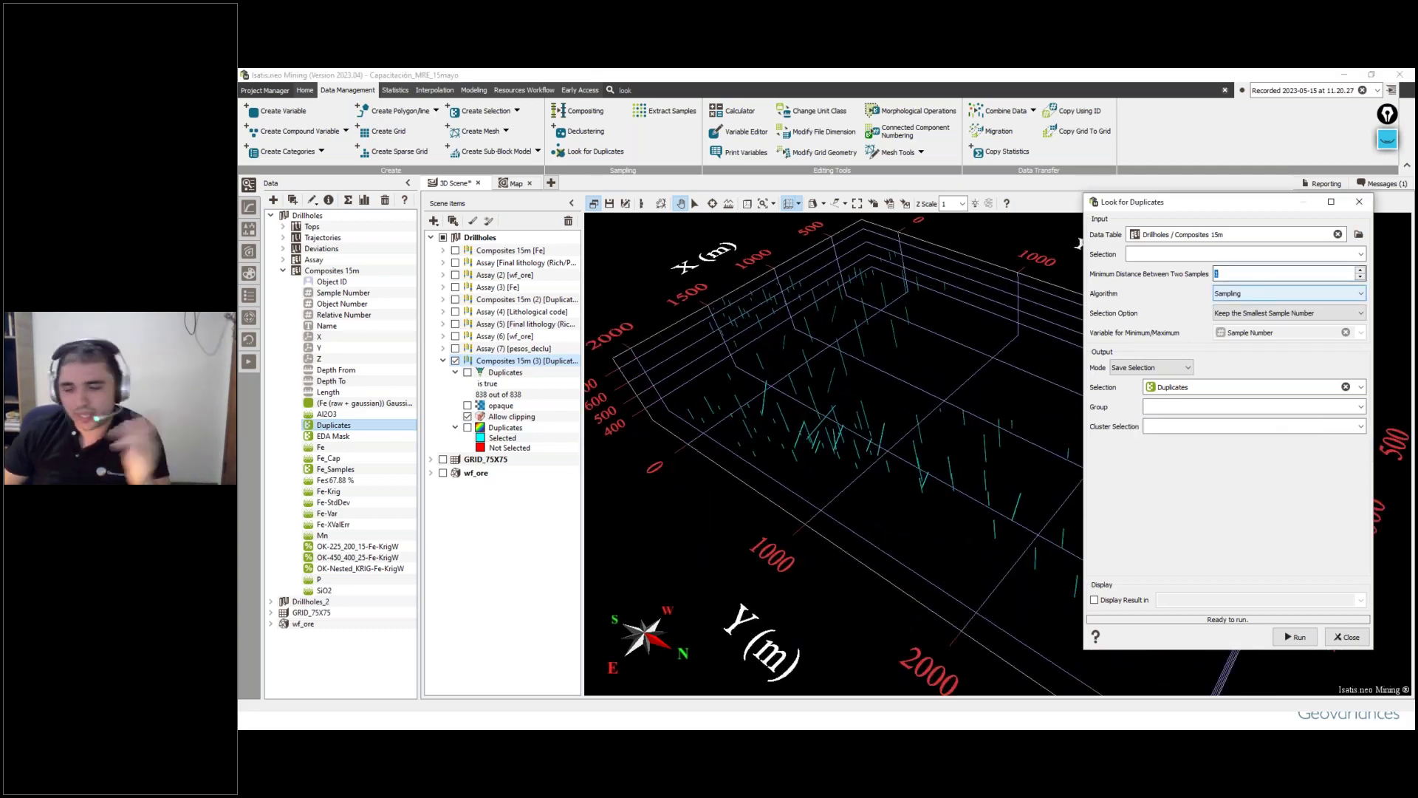
type("150")
left_click(1296, 637)
left_click_drag(885, 416, 1211, 318)
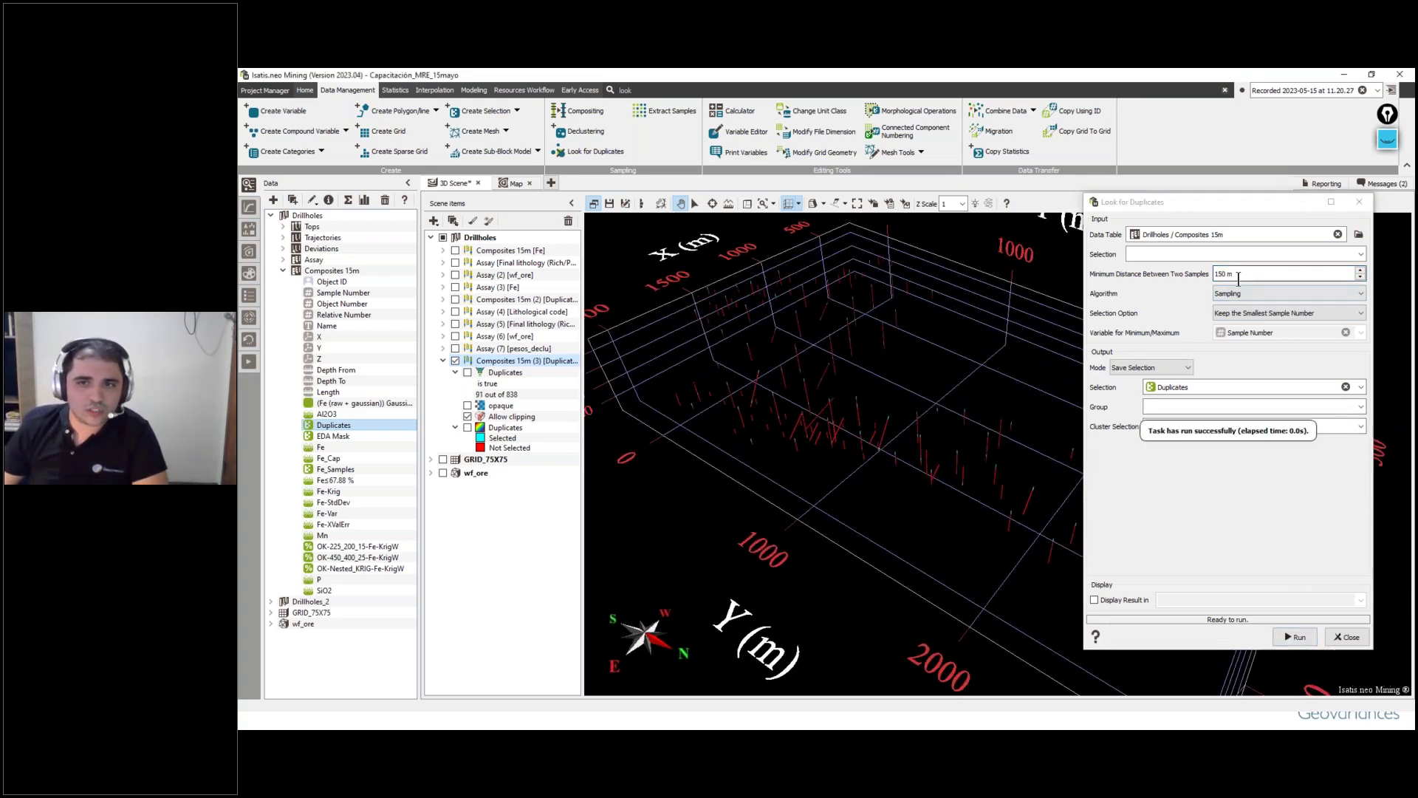
scroll(825, 478, "up", 5)
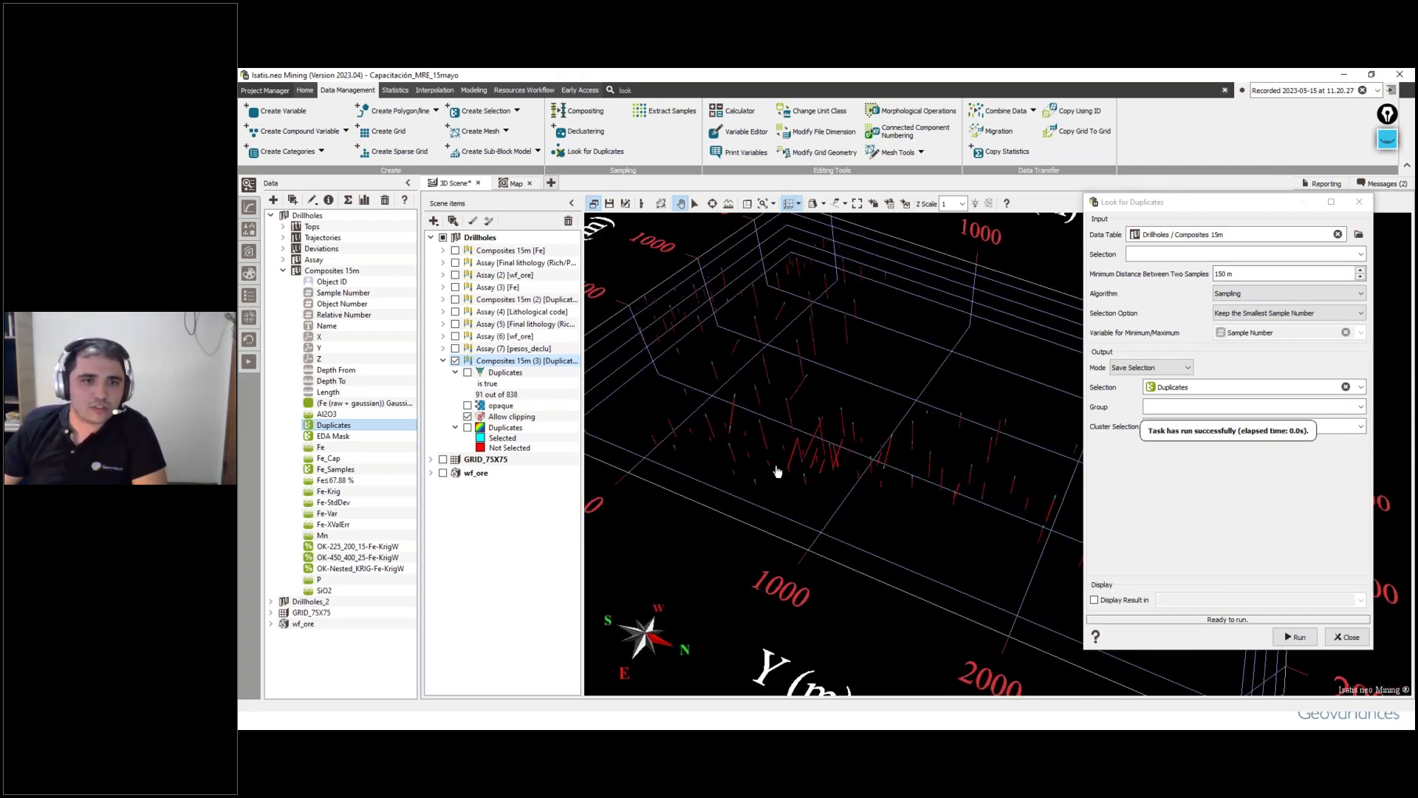
left_click(502, 447)
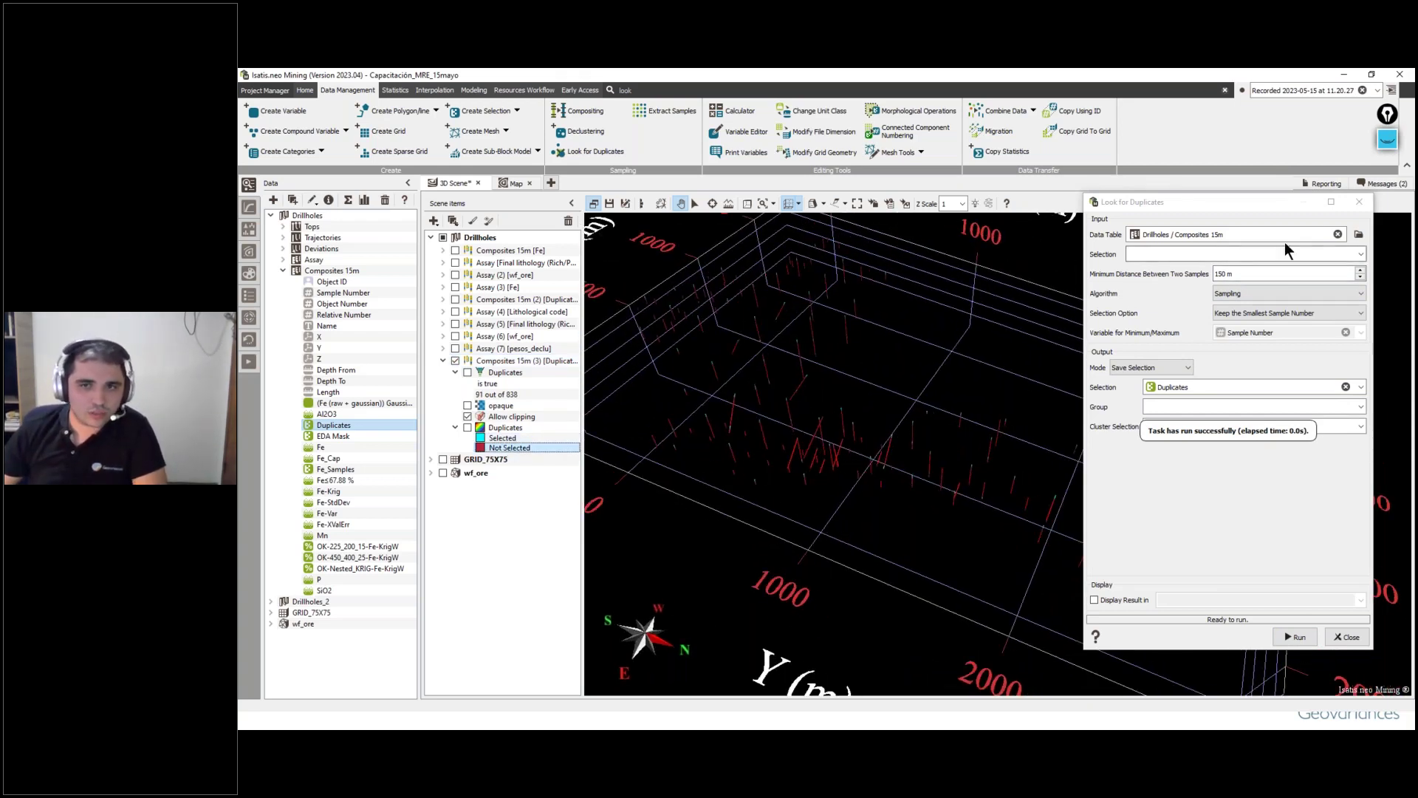
left_click_drag(873, 440, 654, 440)
left_click_drag(935, 410, 880, 459)
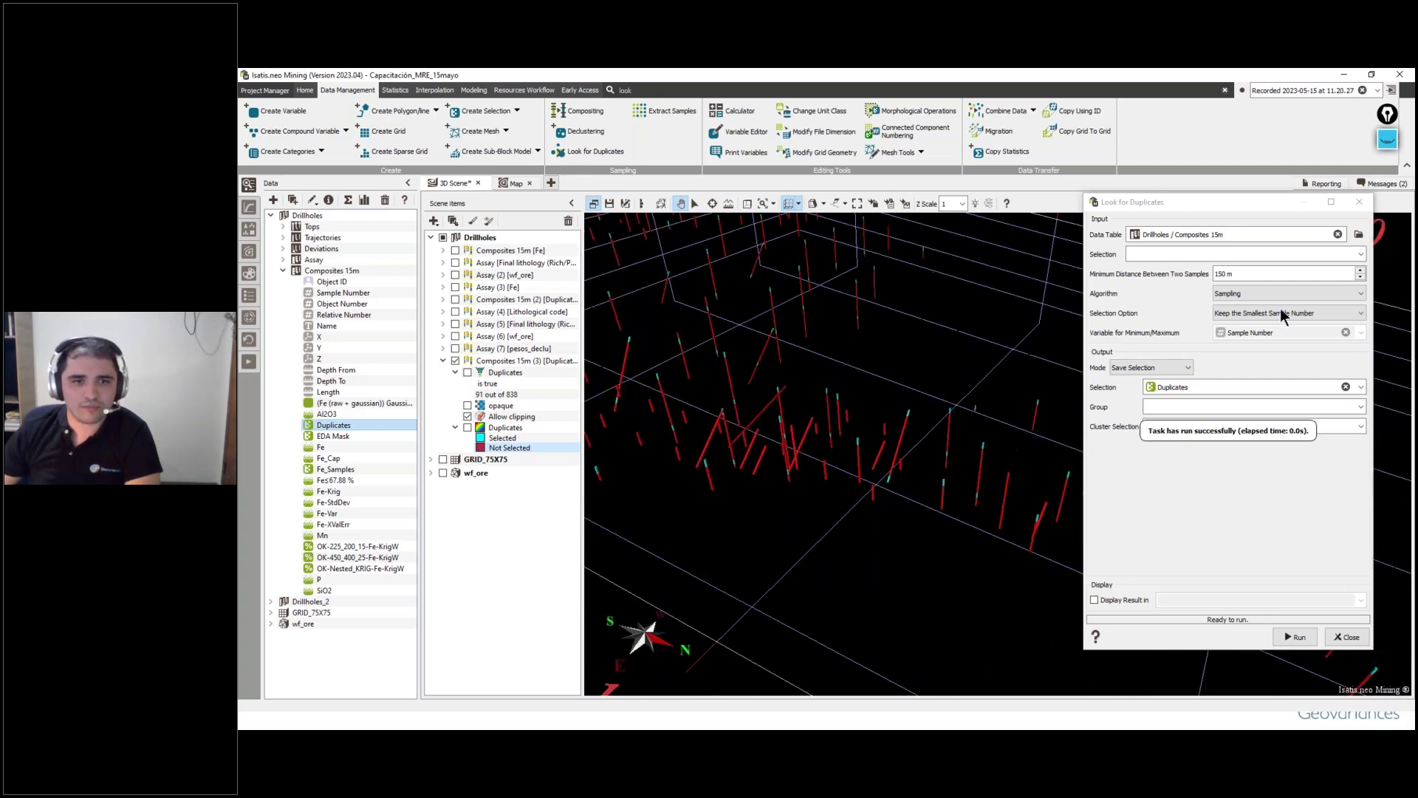
Step: Set the minimum distance between two samples to 1 m, rerun Look for Duplicates, and close the dialog
double_click(1220, 273)
type("1")
left_click(1294, 636)
scroll(950, 396, "down", 6)
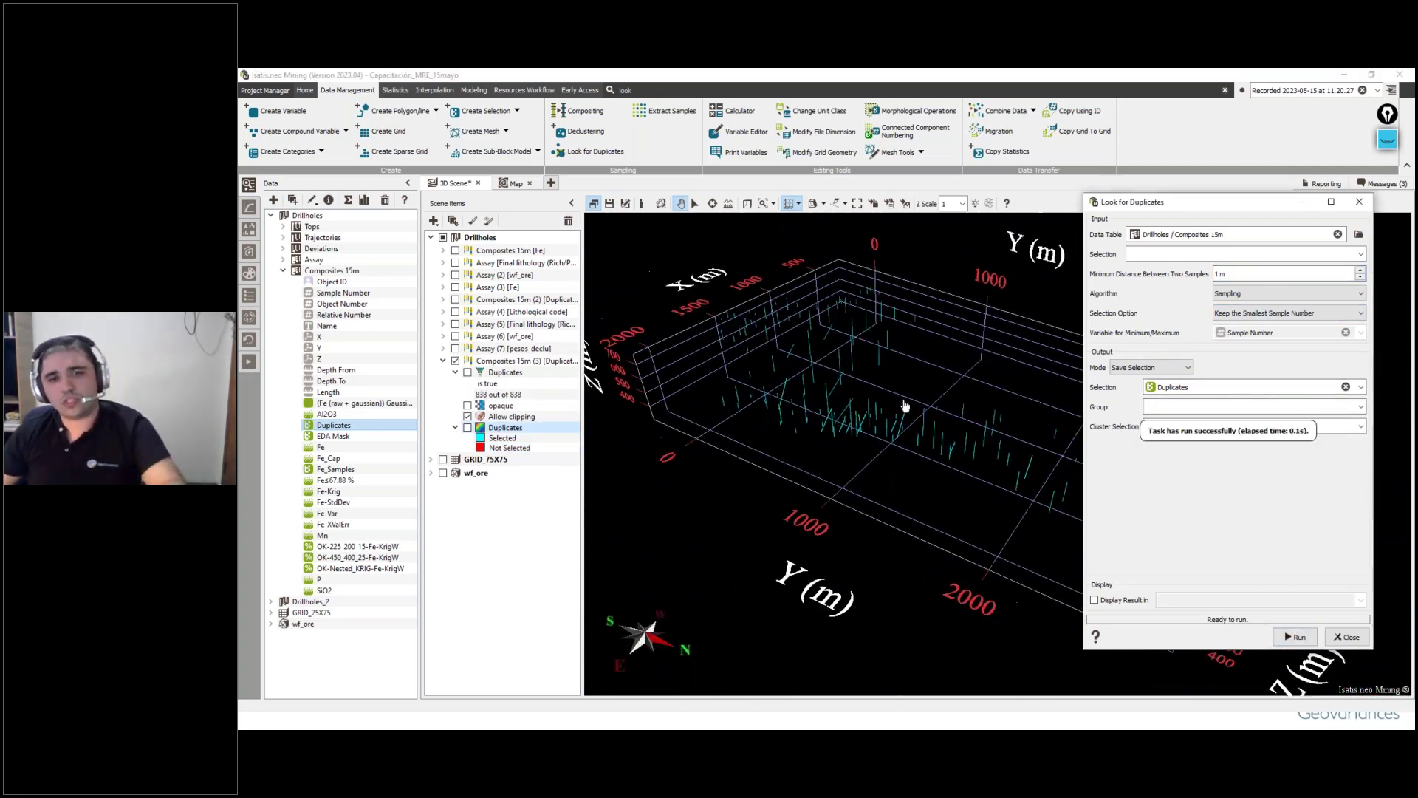
left_click(1352, 640)
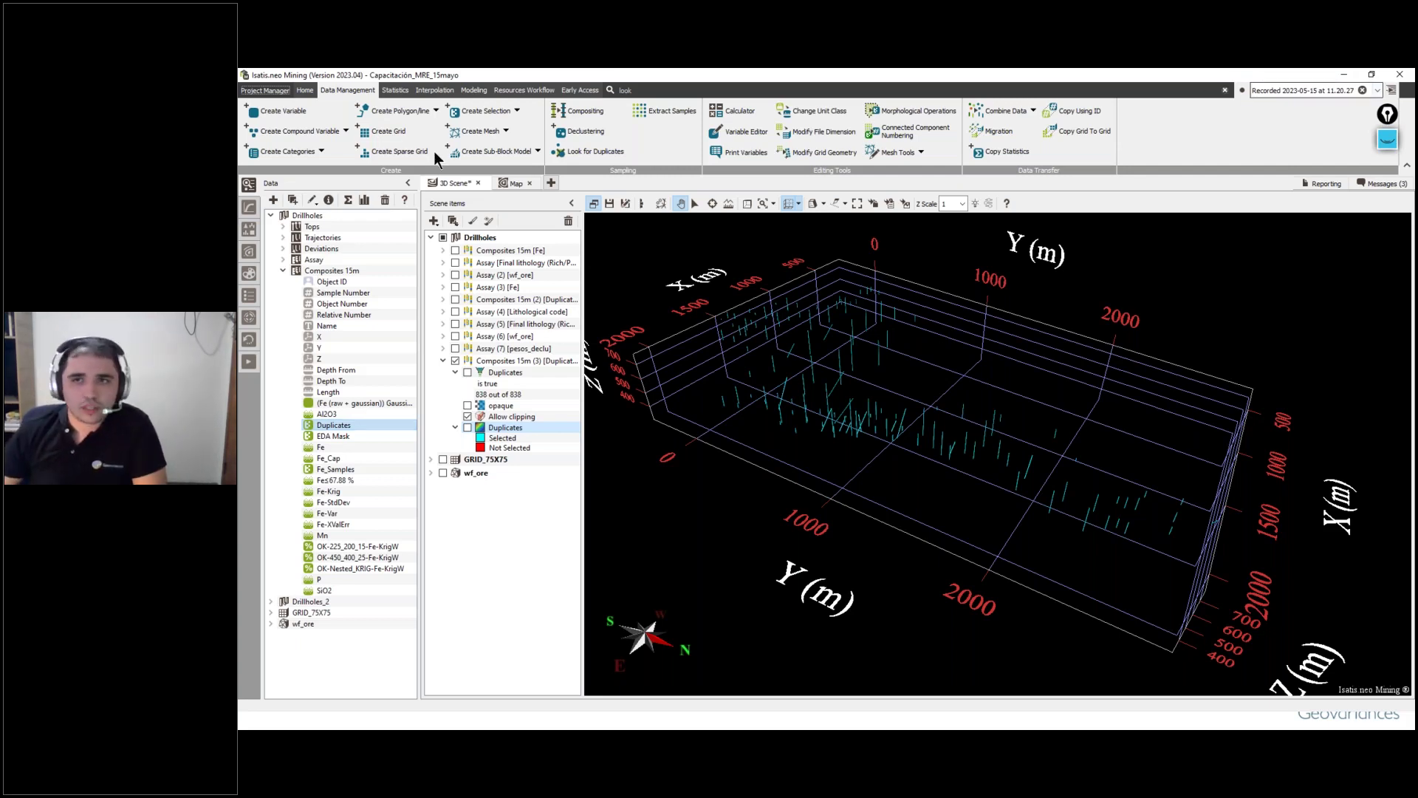
Step: Reopen the Data Prep batch from the project's batch files and move its window aside
left_click(248, 361)
double_click(319, 217)
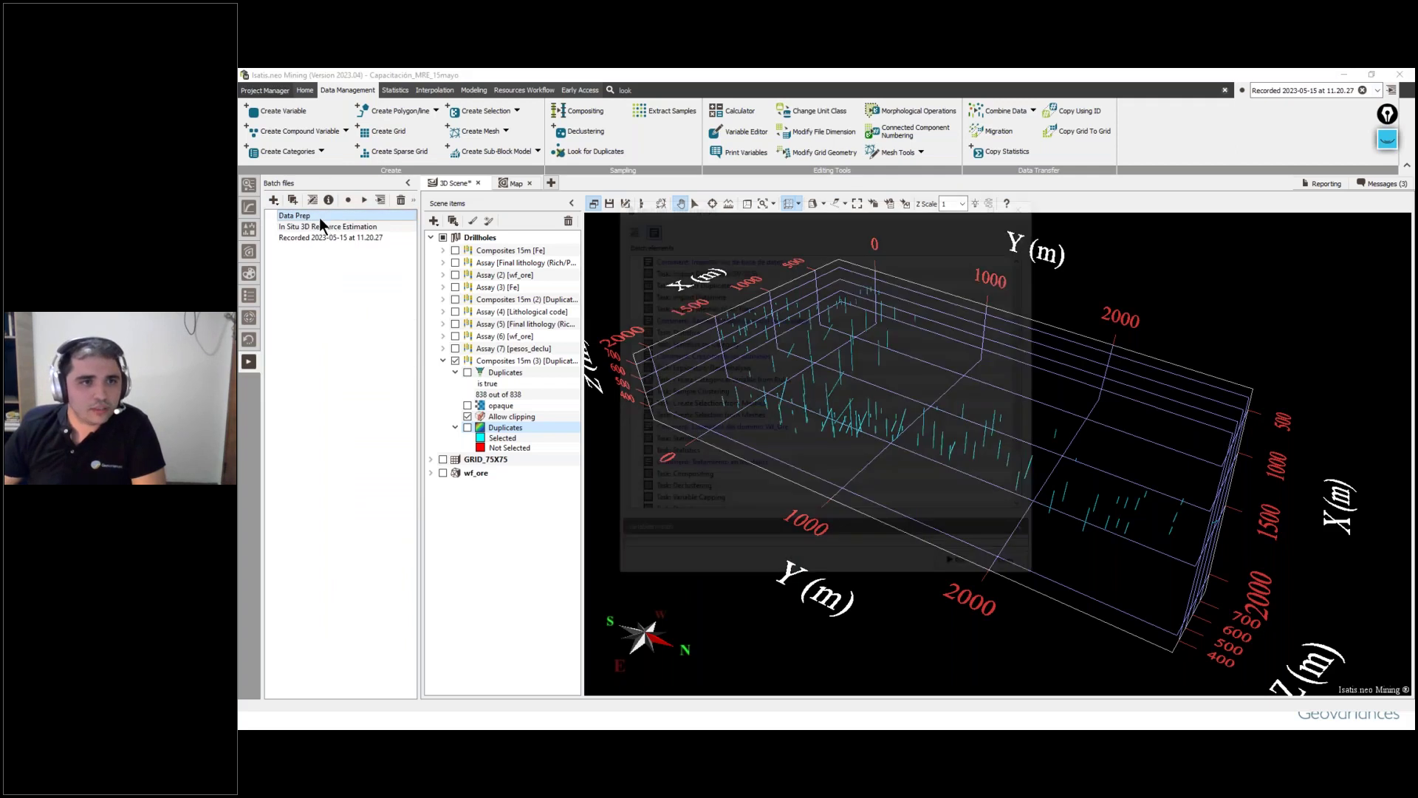
left_click_drag(840, 207, 1163, 214)
Step: Open the batch's Import Datamine task, review the GRID_75x75.dm input file name, and close it without importing
left_click(1029, 301)
double_click(1043, 302)
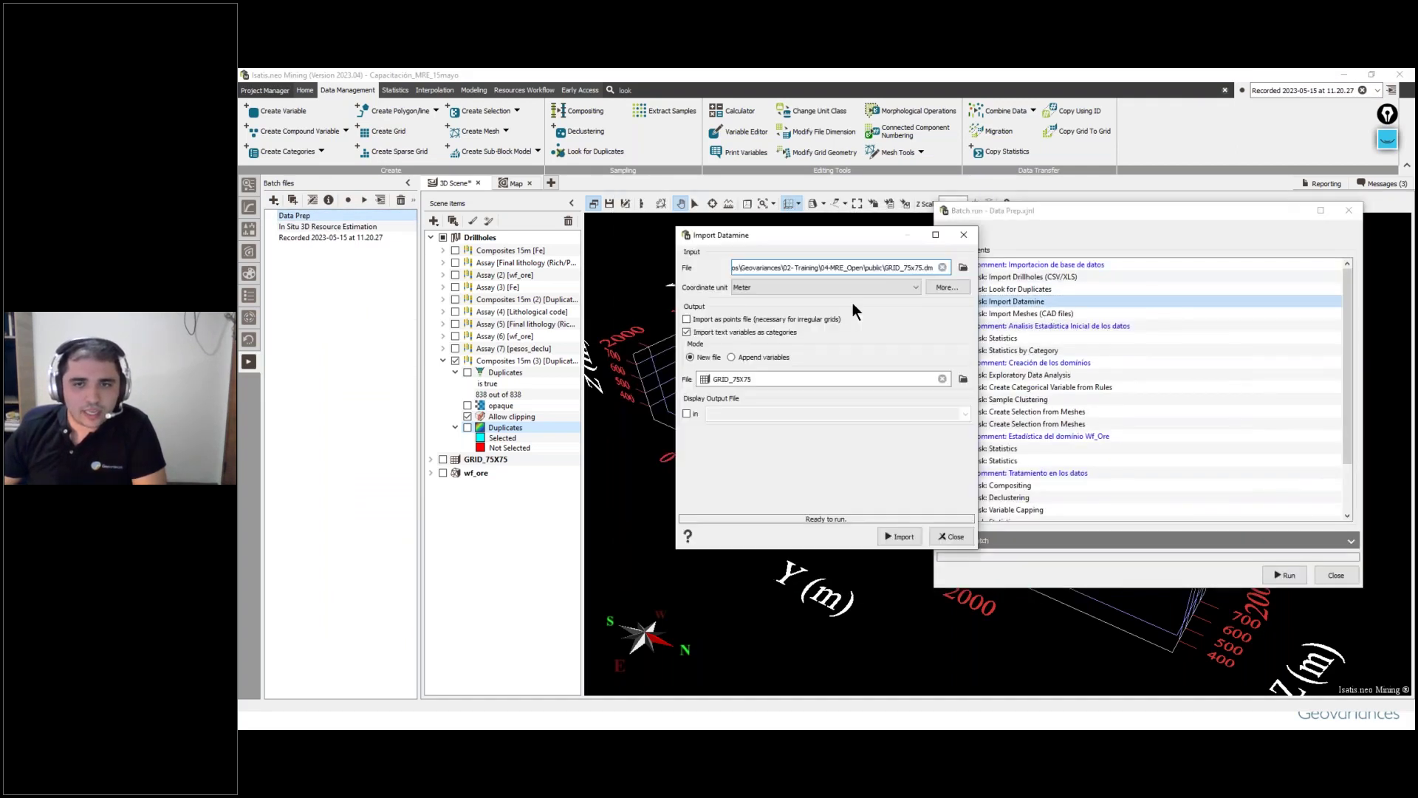
left_click_drag(884, 268, 965, 265)
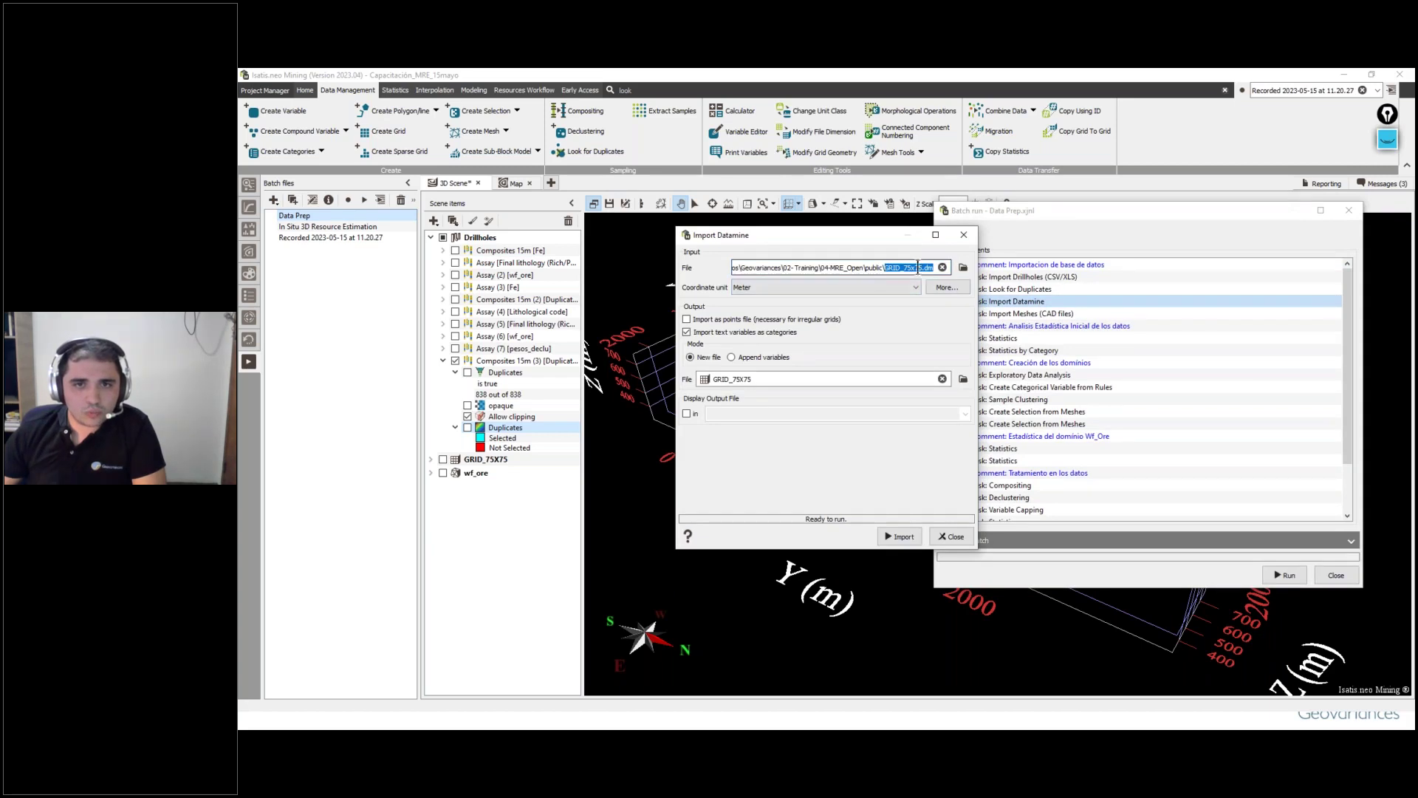
left_click(963, 234)
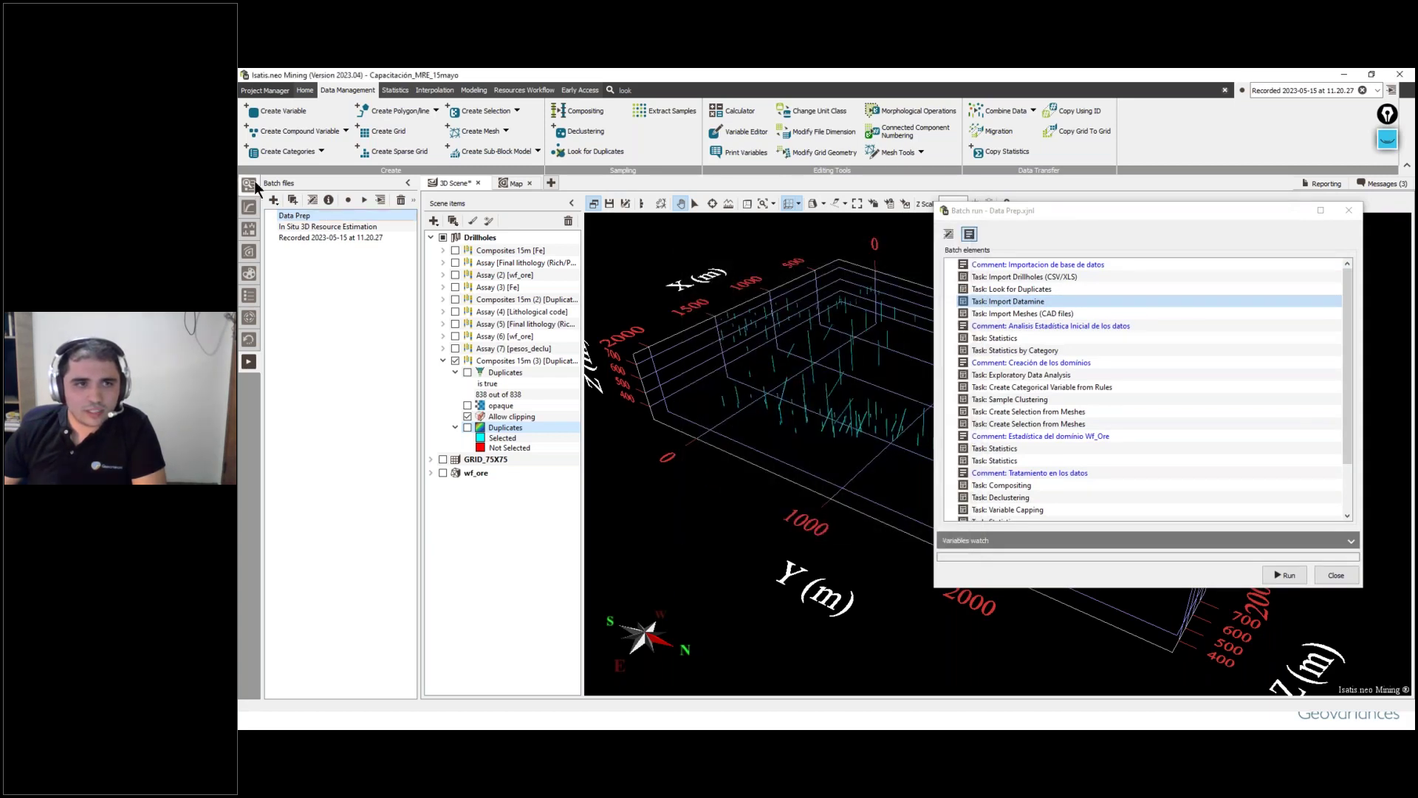
Step: Add the GRID_75X75 grid from the project data to the 3D scene
left_click(249, 185)
left_click(283, 271)
left_click_drag(311, 293, 713, 480)
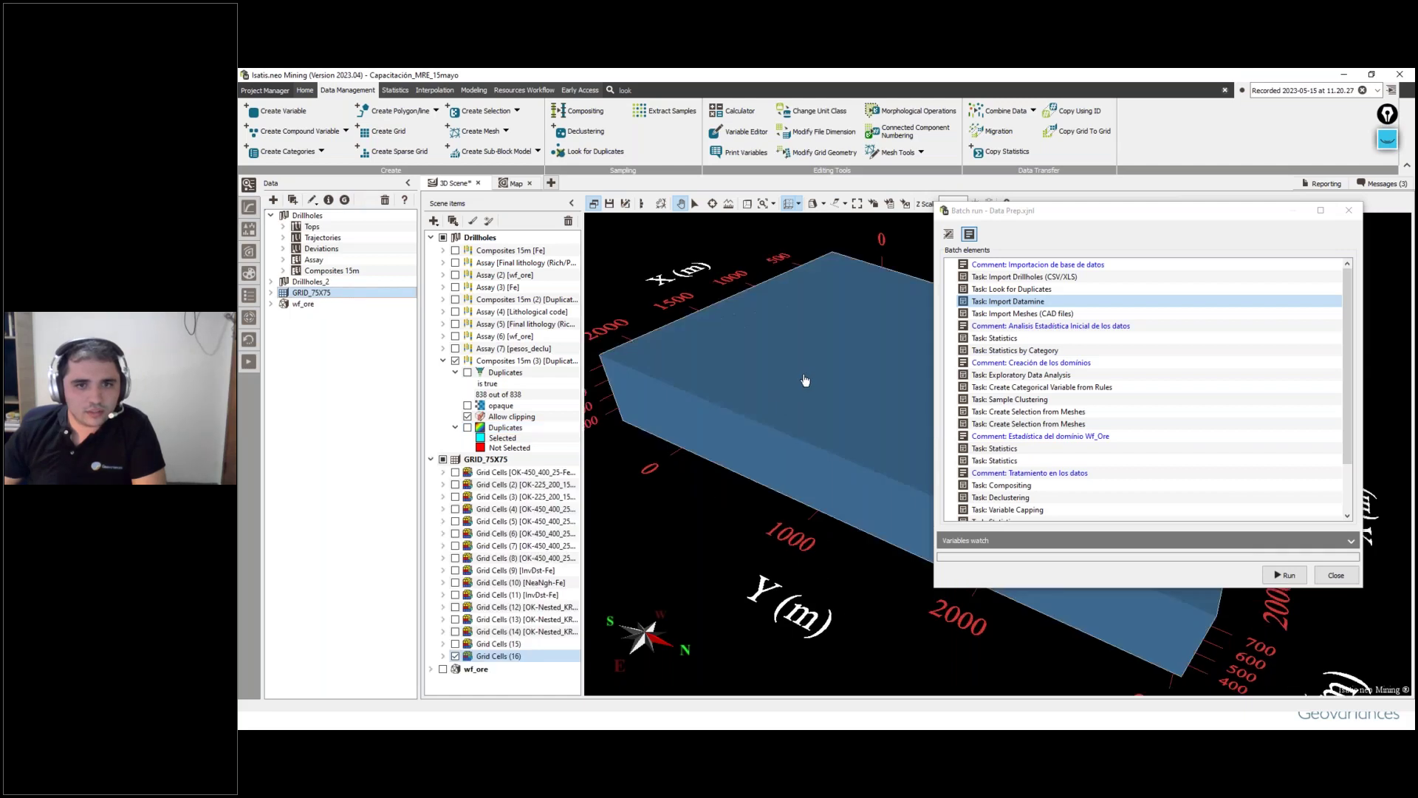
Step: Open the batch's Import Meshes (CAD files) task, review its mesh import settings, and close it without running
double_click(1049, 316)
left_click_drag(929, 291, 1061, 281)
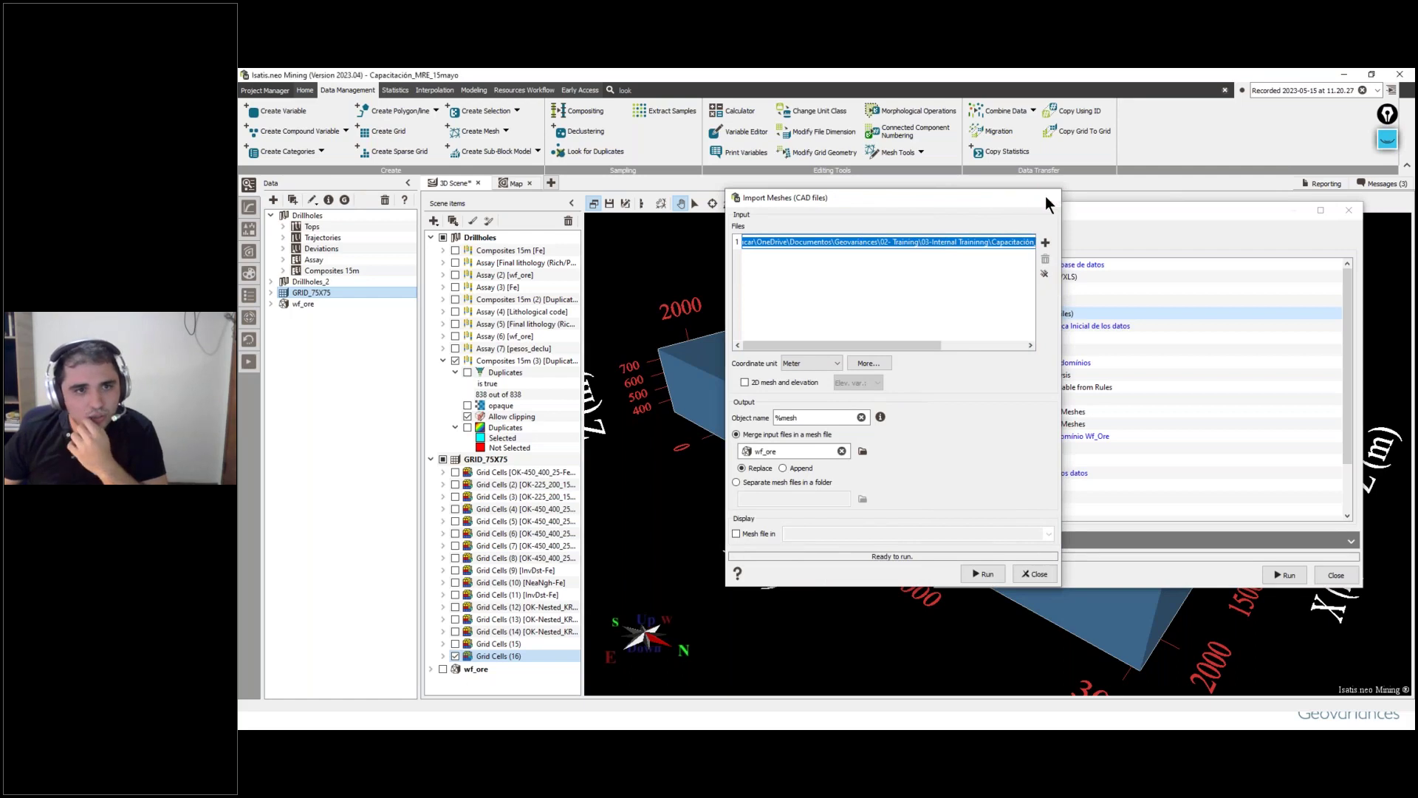
left_click(1044, 197)
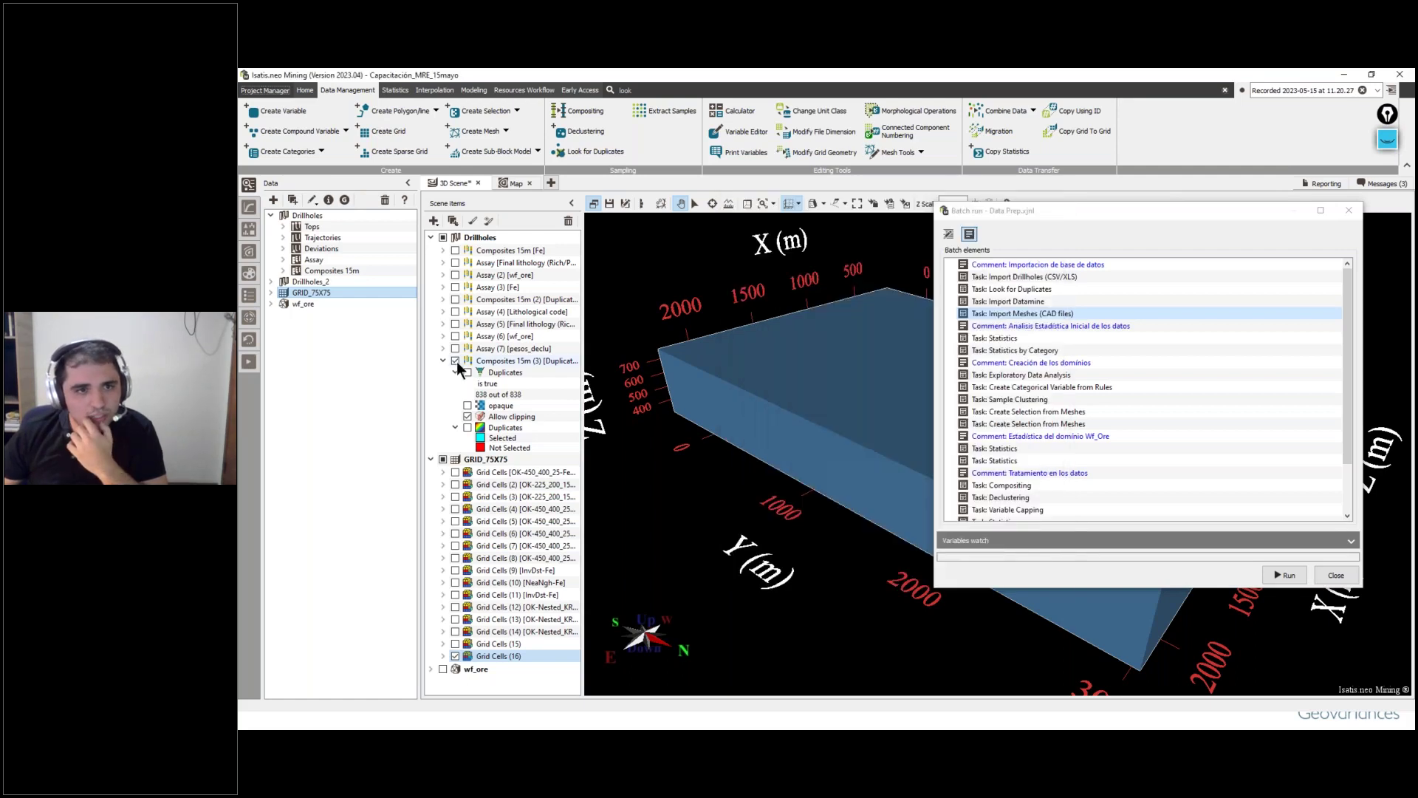
Step: Hide the drillholes and grid cells, show the wf_ore mesh in the 3D scene, and move the batch window off it
left_click(431, 237)
left_click(455, 448)
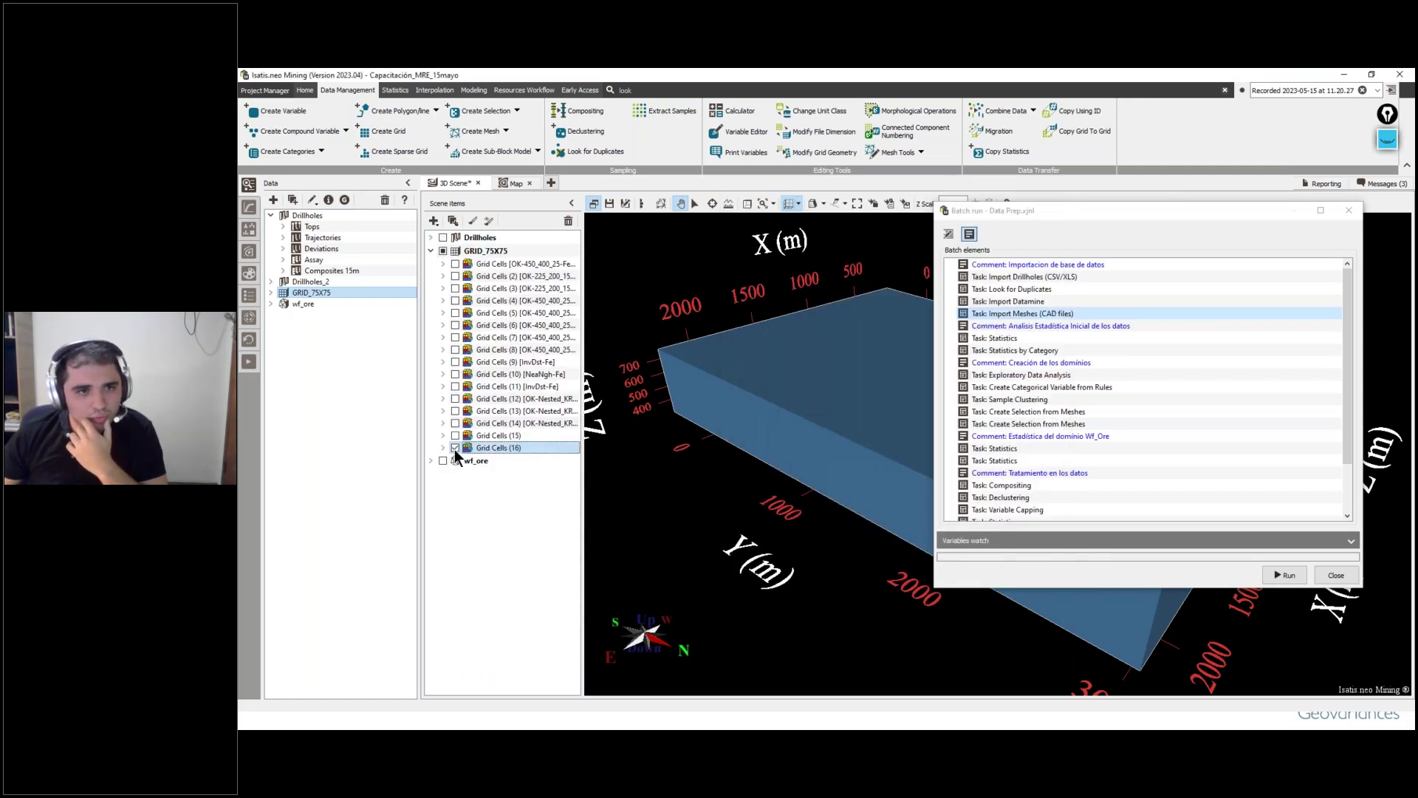
left_click(454, 448)
left_click(442, 460)
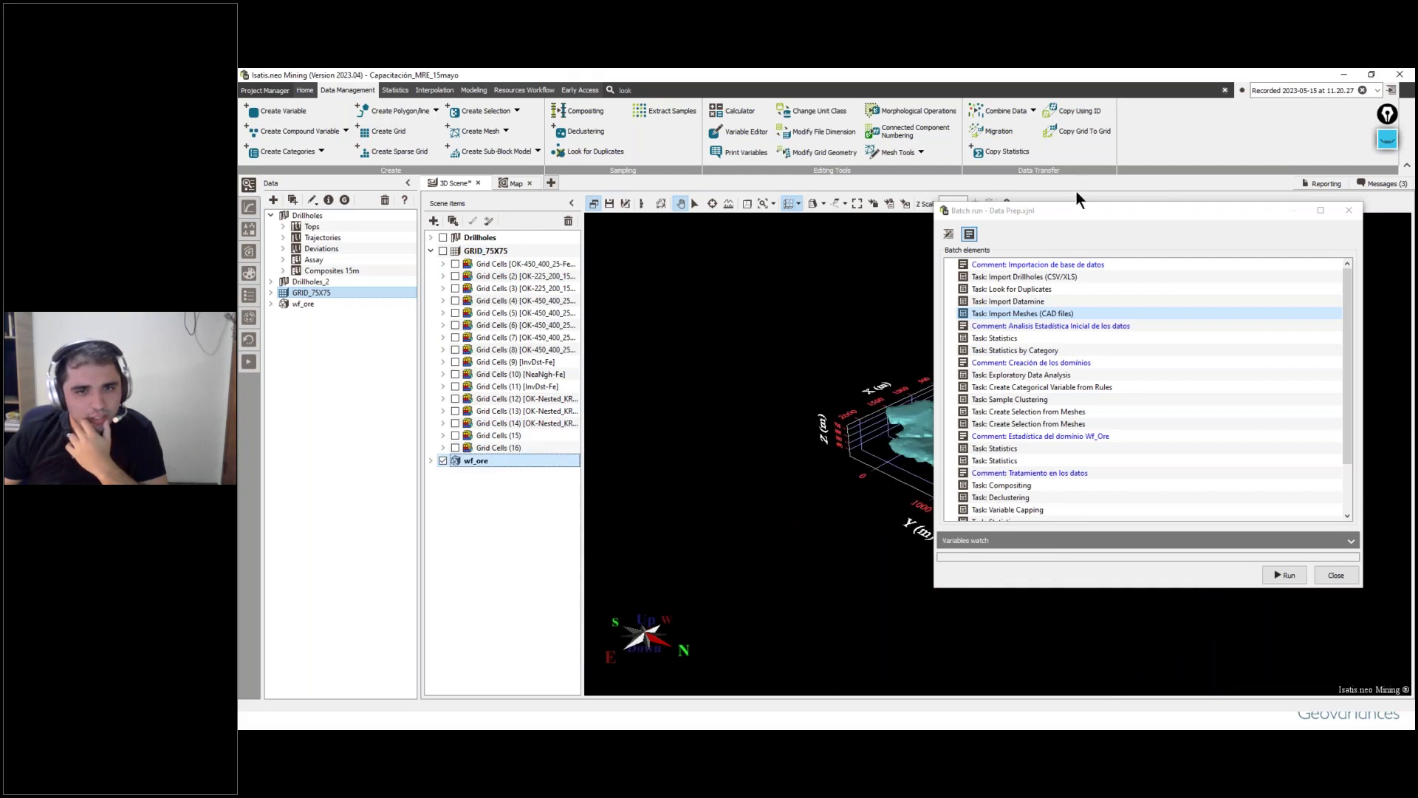
left_click_drag(1083, 214, 525, 250)
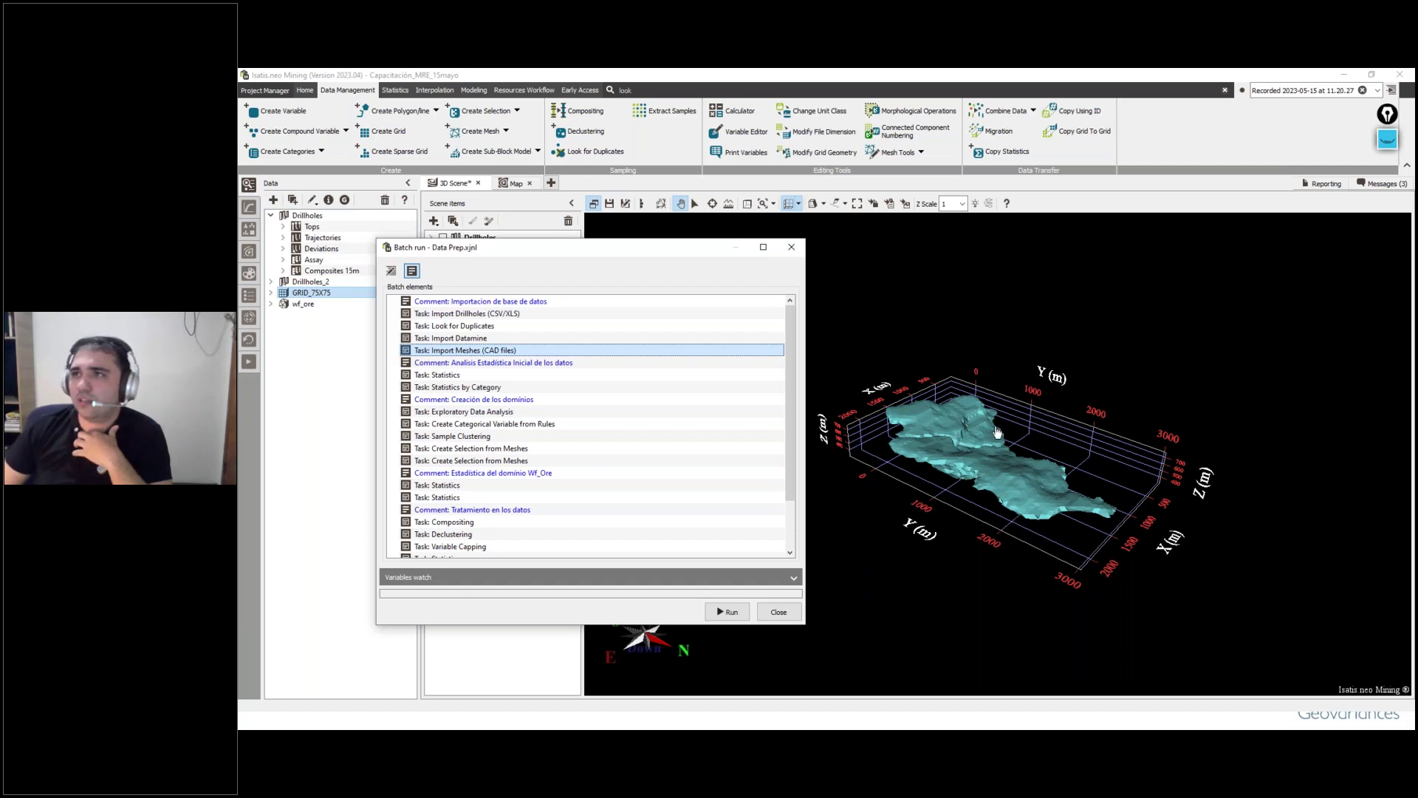
Step: Run the batch's first Statistics task on Drillholes / Assay for Fe, SiO2 and Al2O3 with quantiles, full statistics and correlations
left_click(522, 375)
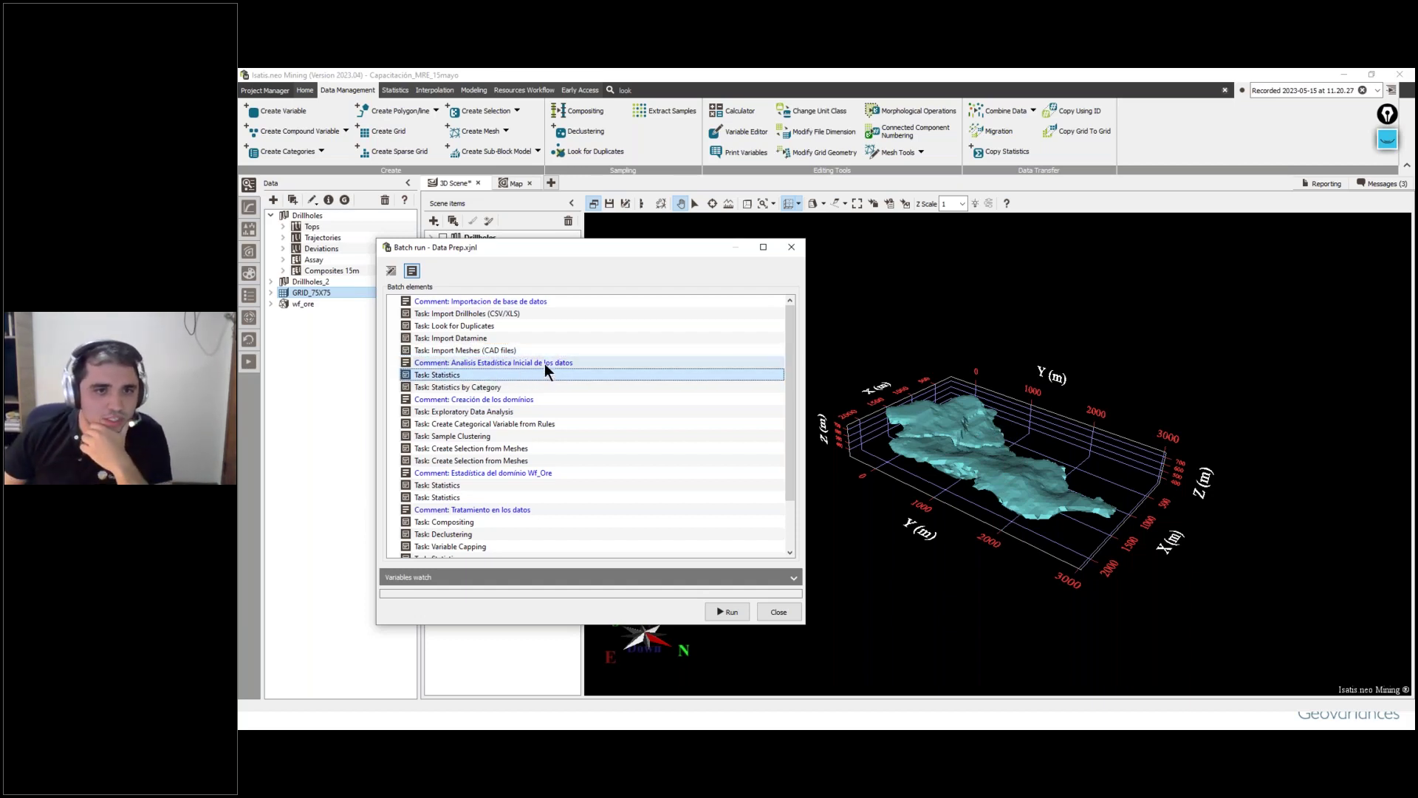
double_click(446, 374)
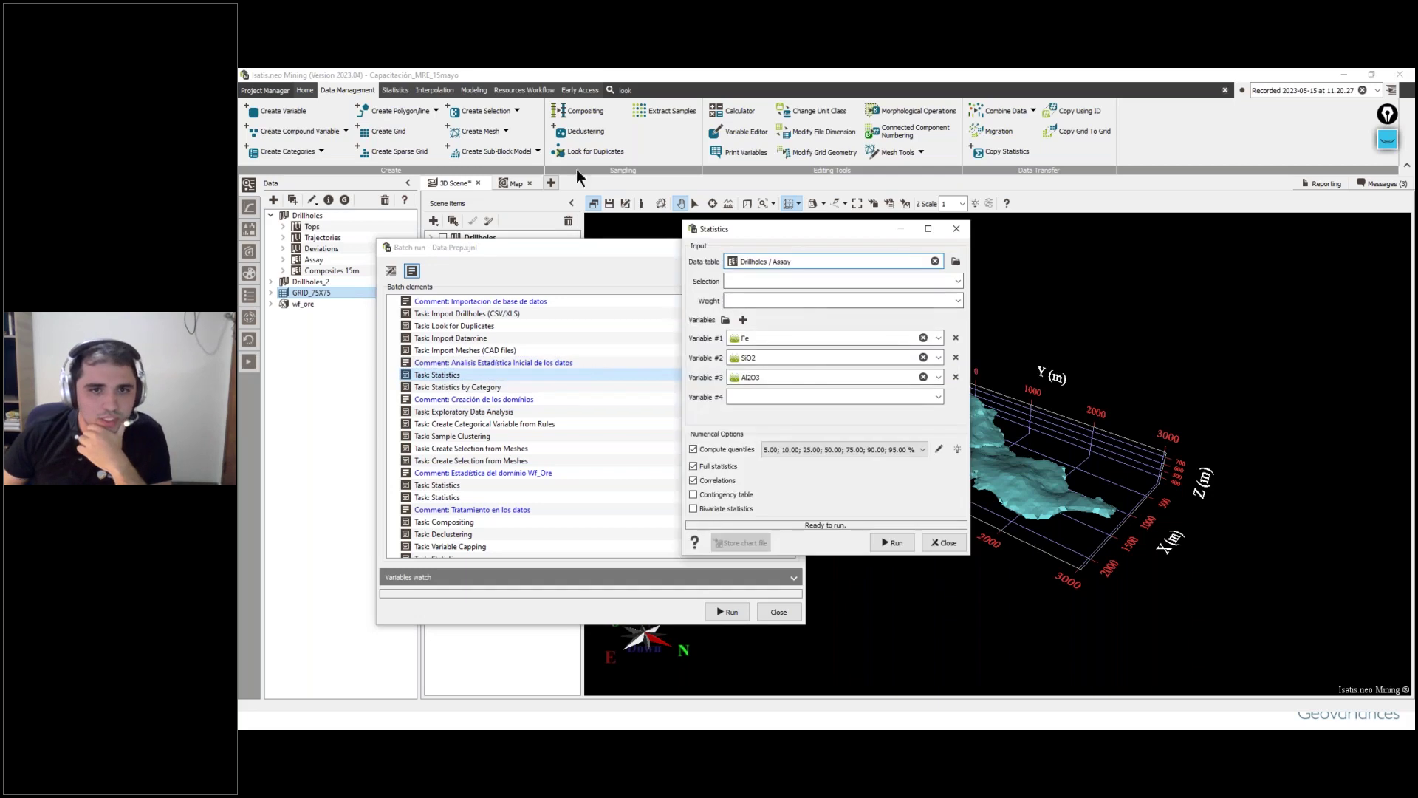
left_click(395, 90)
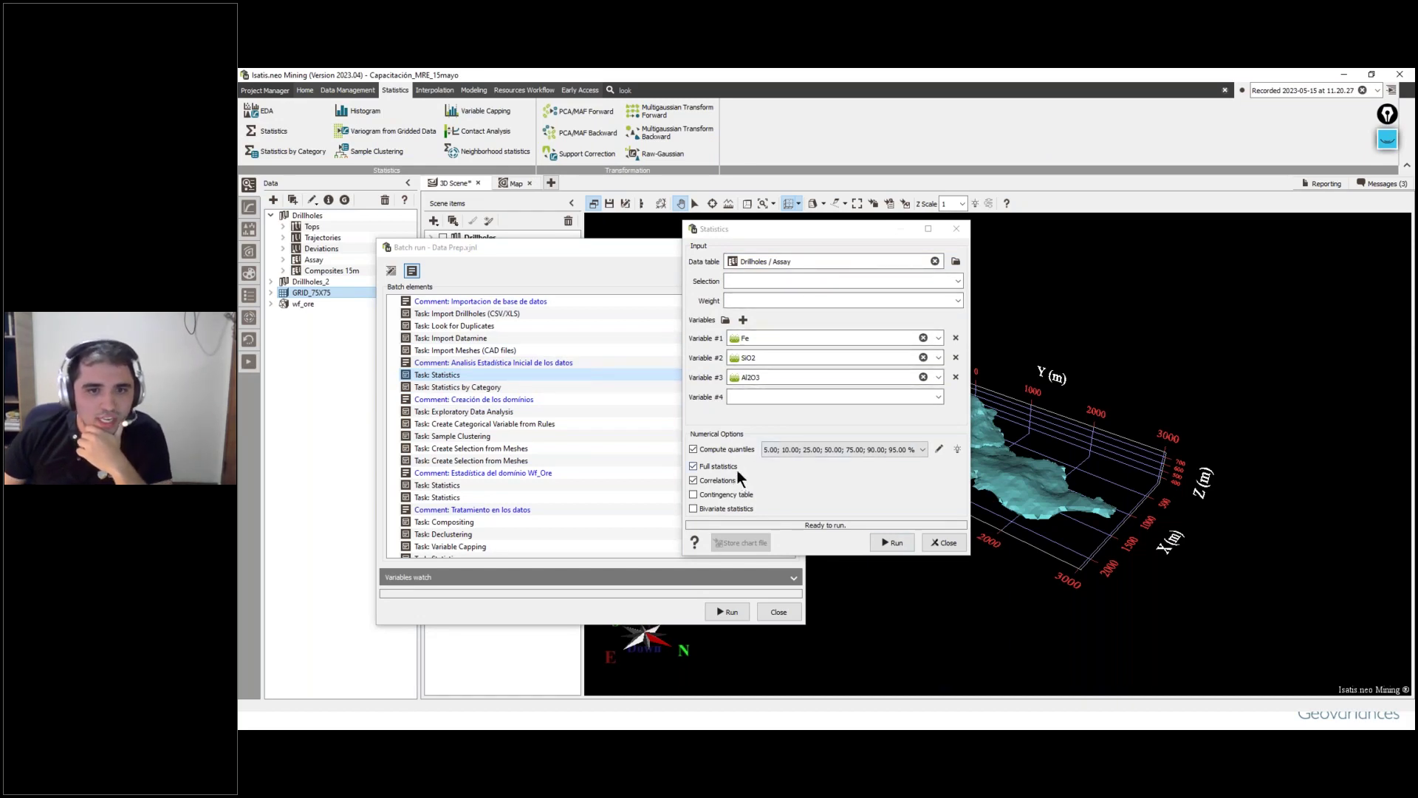
left_click(892, 542)
Step: Move the windows clear of the report and examine the assay univariate statistics and correlation matrix
left_click_drag(607, 248, 627, 250)
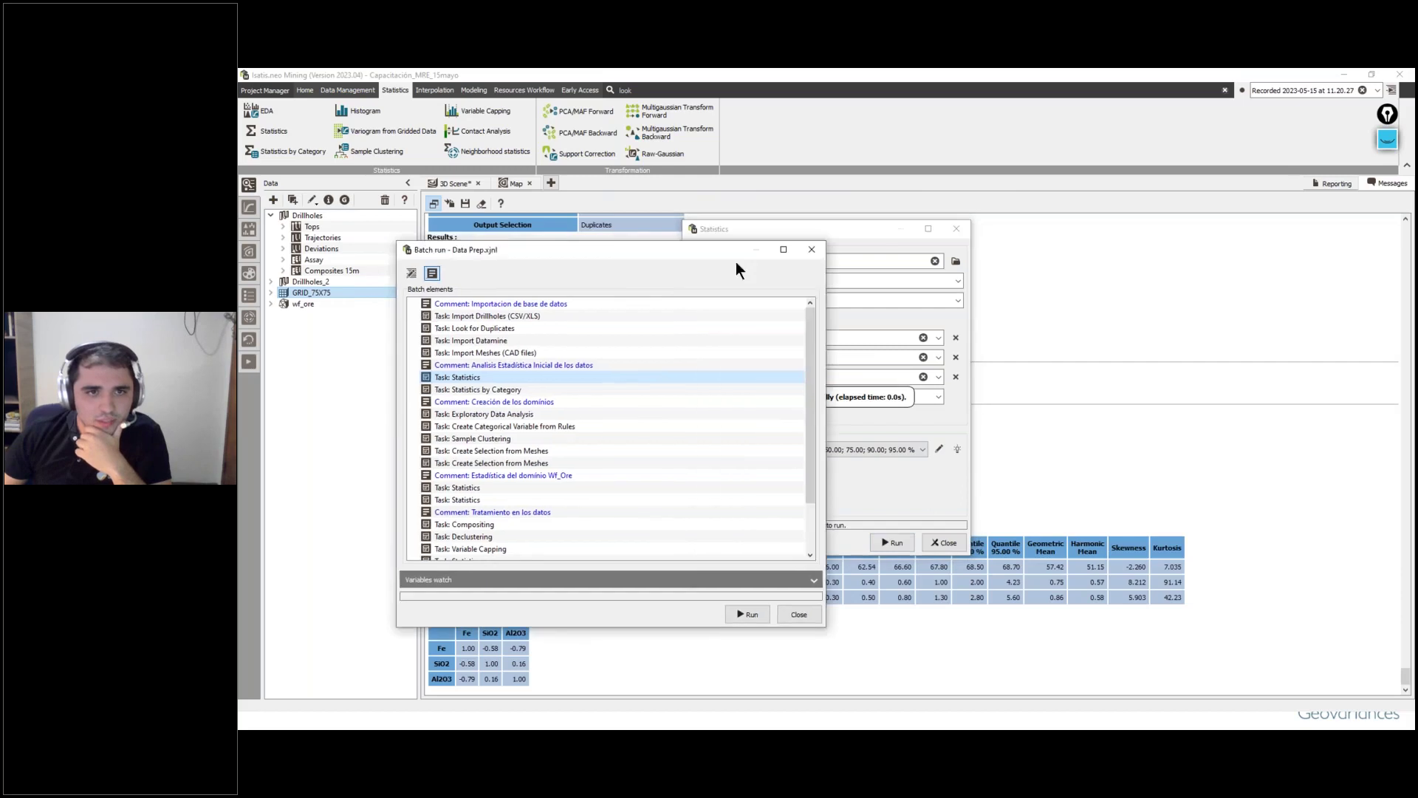
left_click_drag(735, 252, 1275, 222)
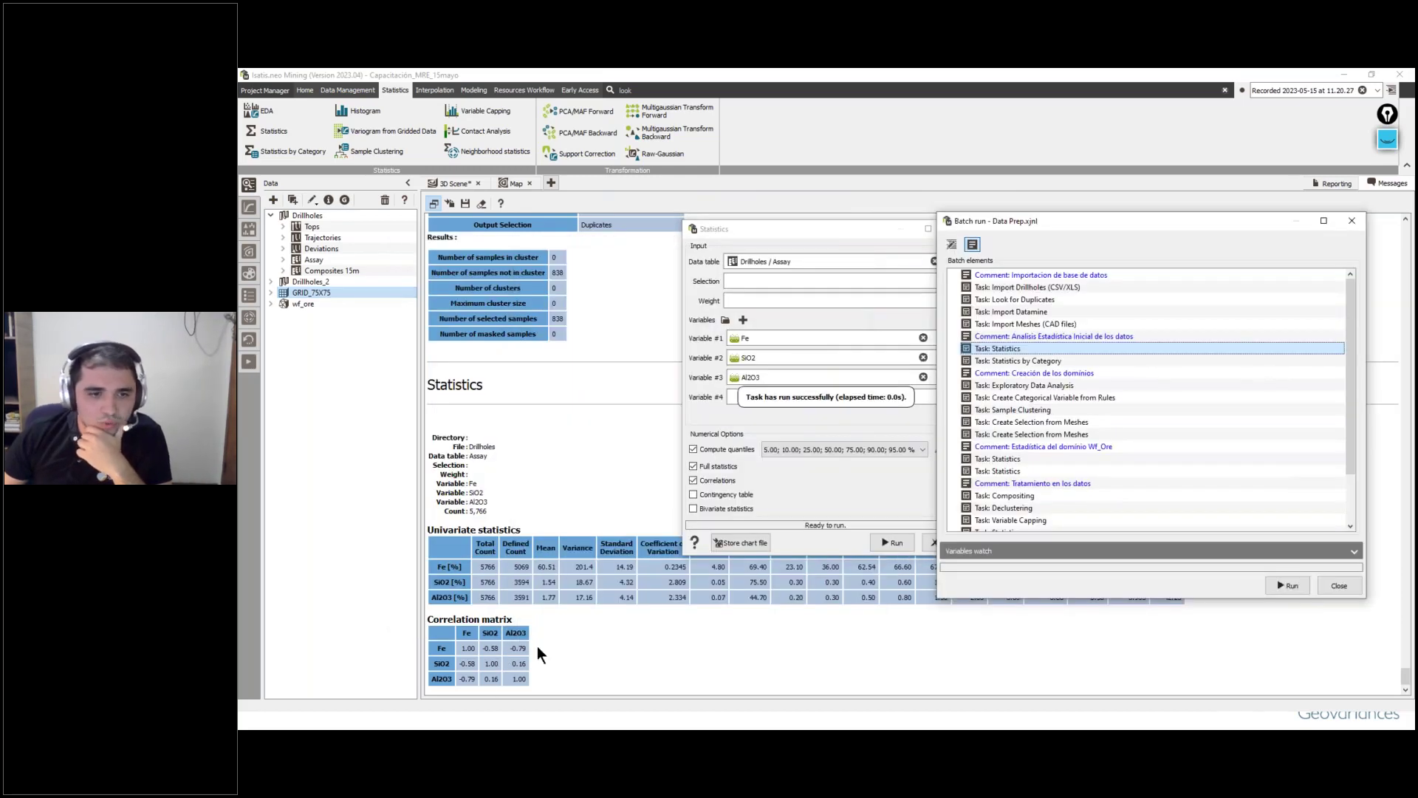
left_click_drag(828, 237, 1134, 161)
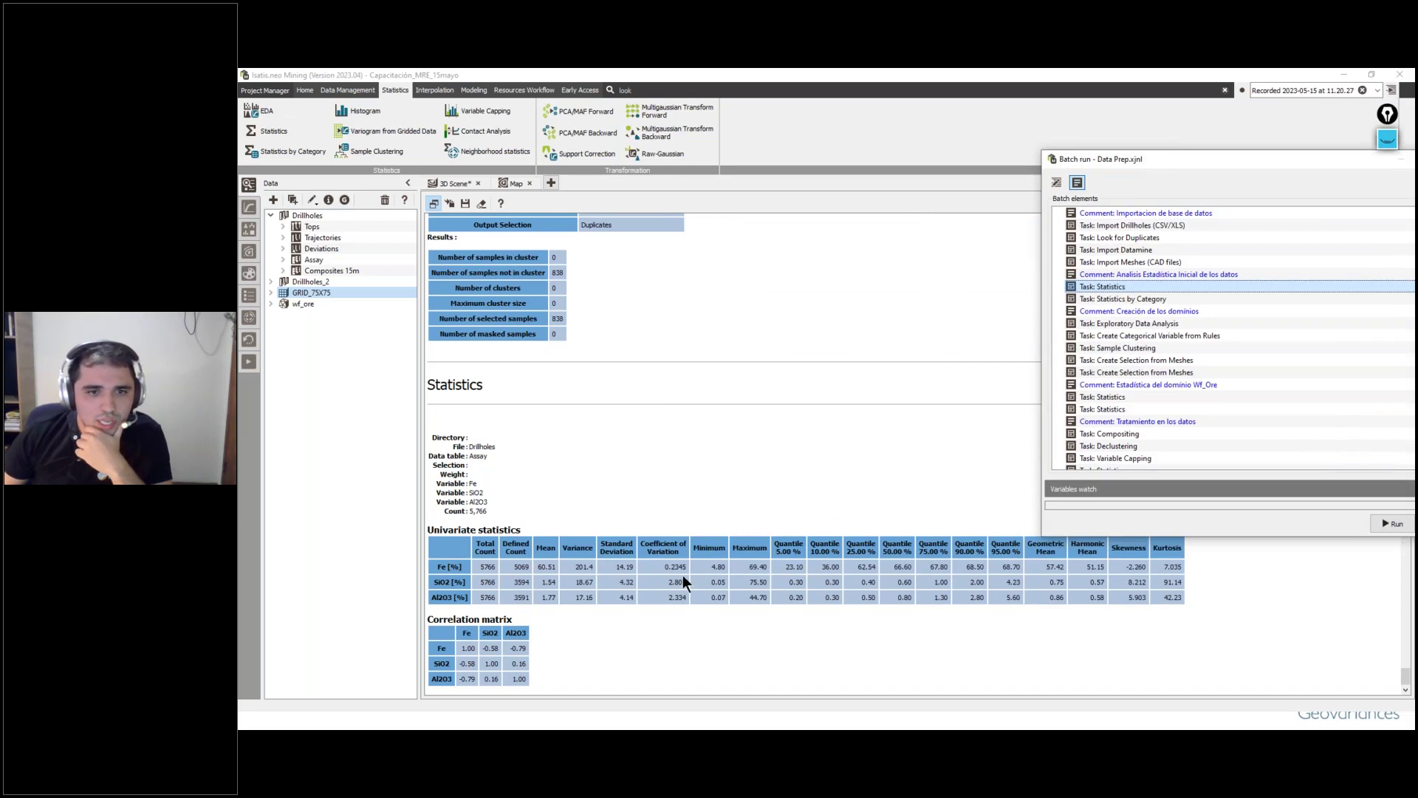
left_click(549, 568)
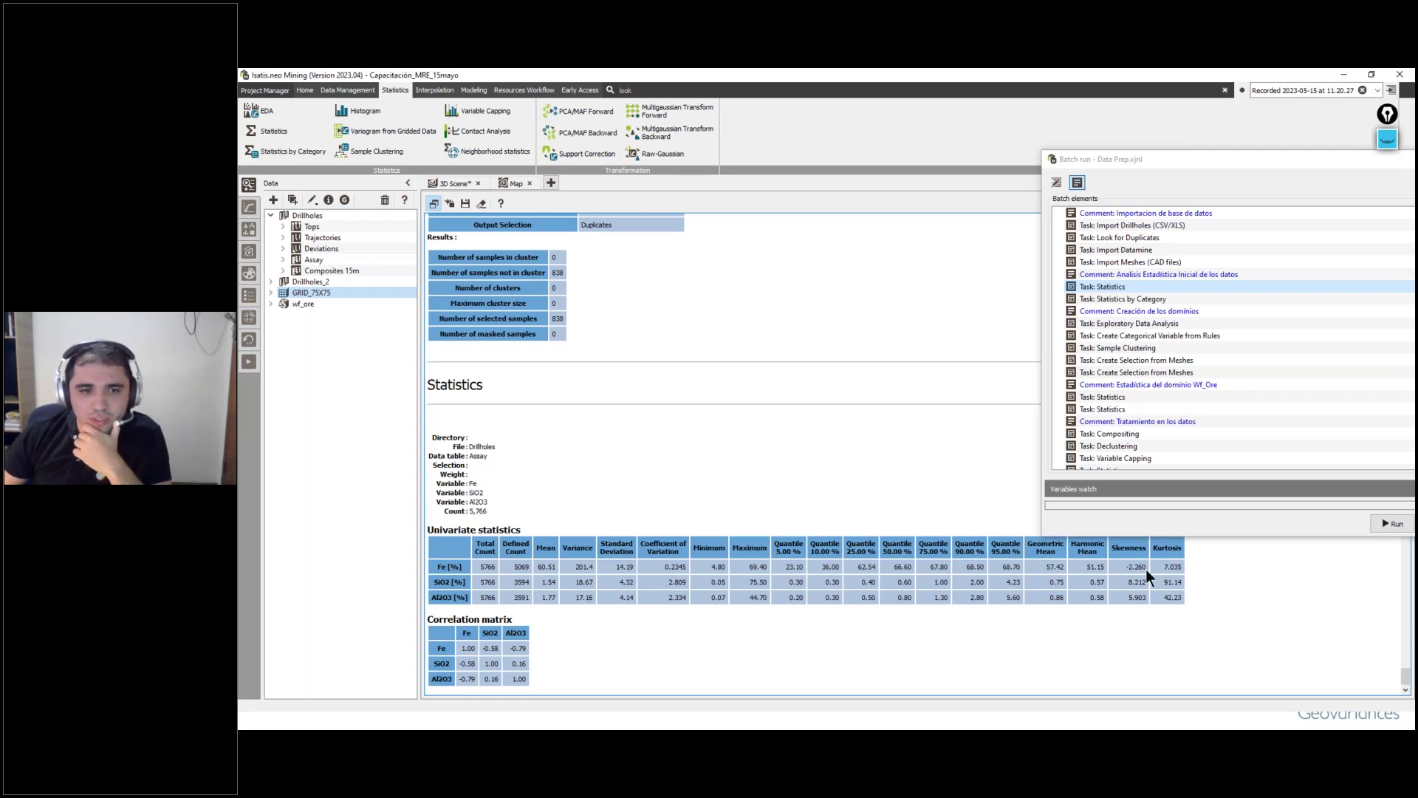
Step: Hide the wf_ore mesh and display the drillhole Assay data coloured by Lithological code in the 3D scene
left_click(1160, 300)
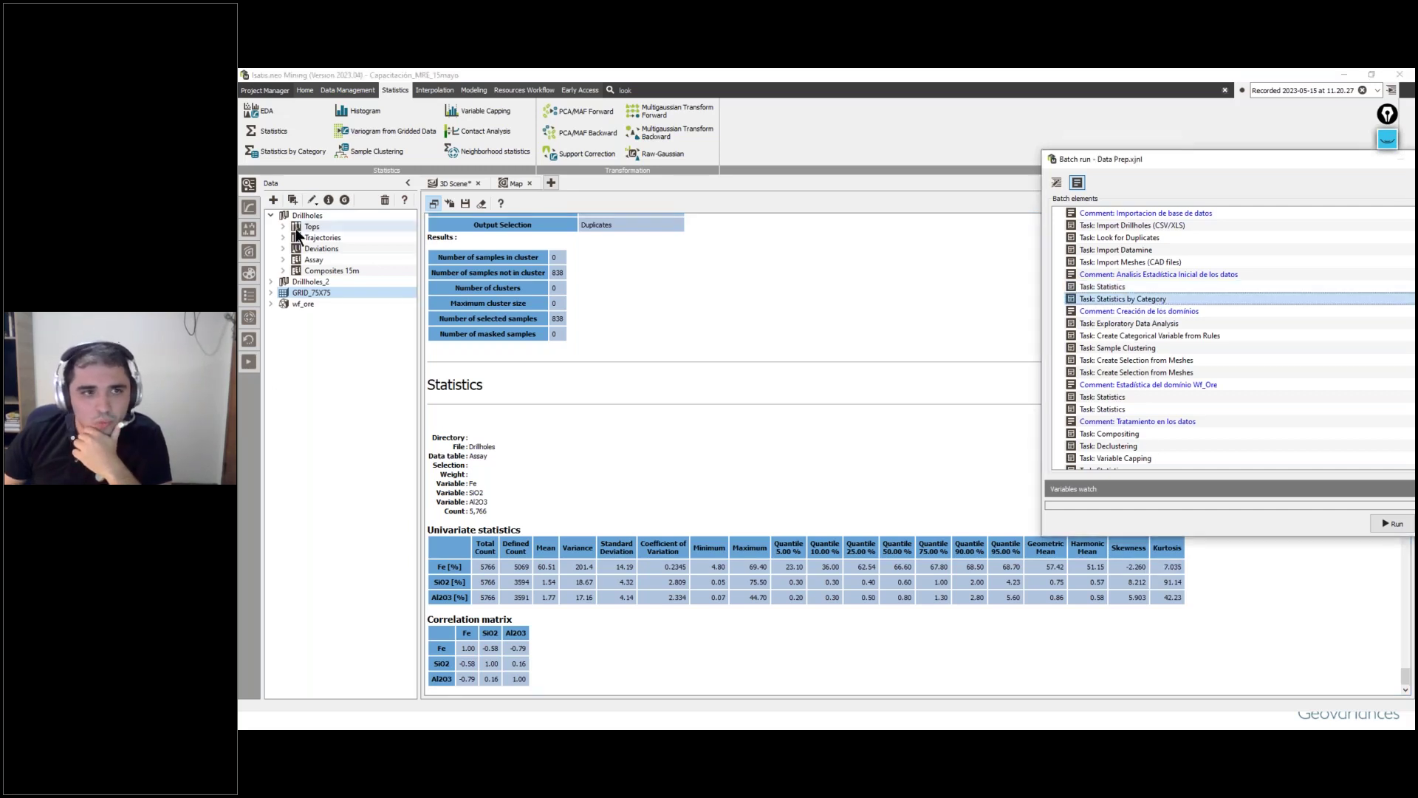
left_click(315, 262)
left_click(283, 259)
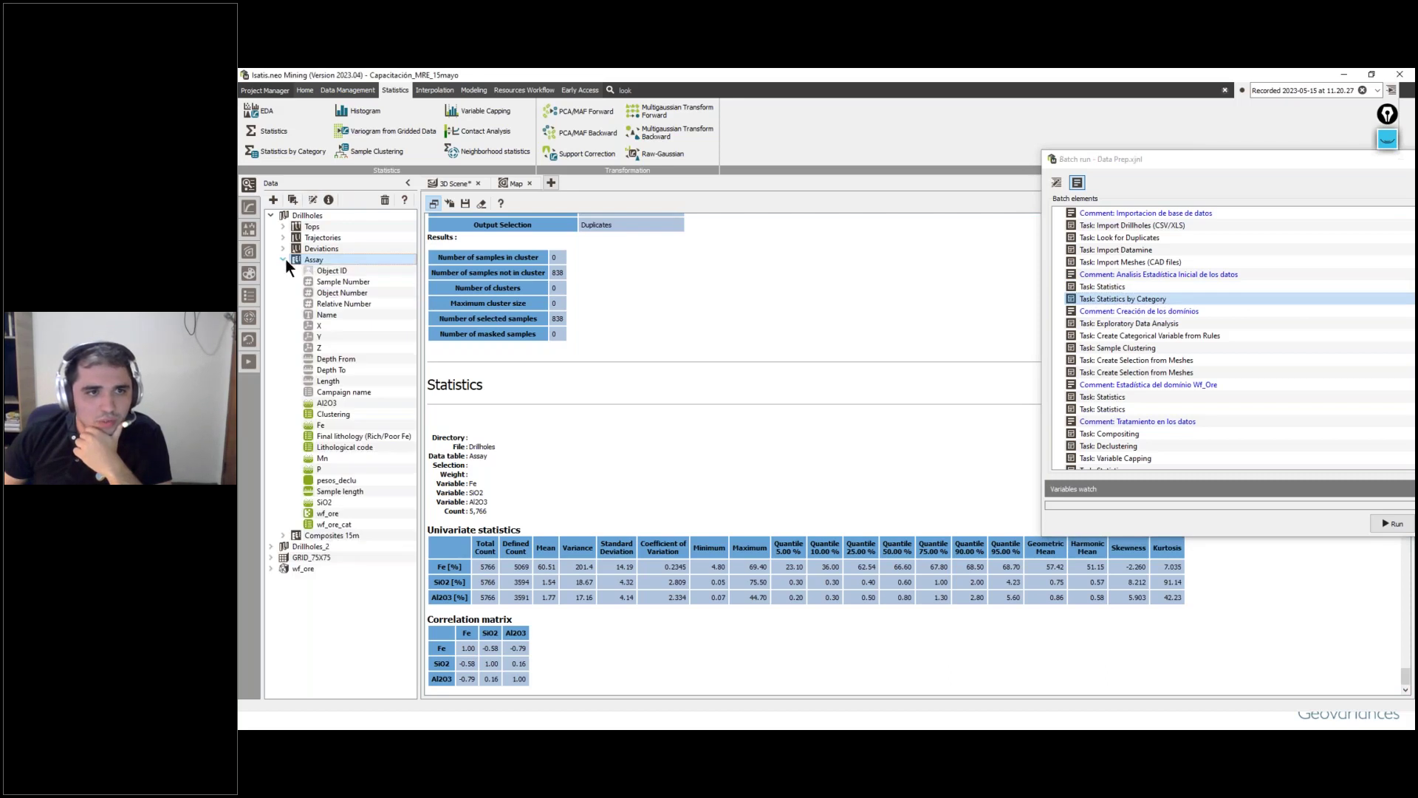
left_click(346, 447)
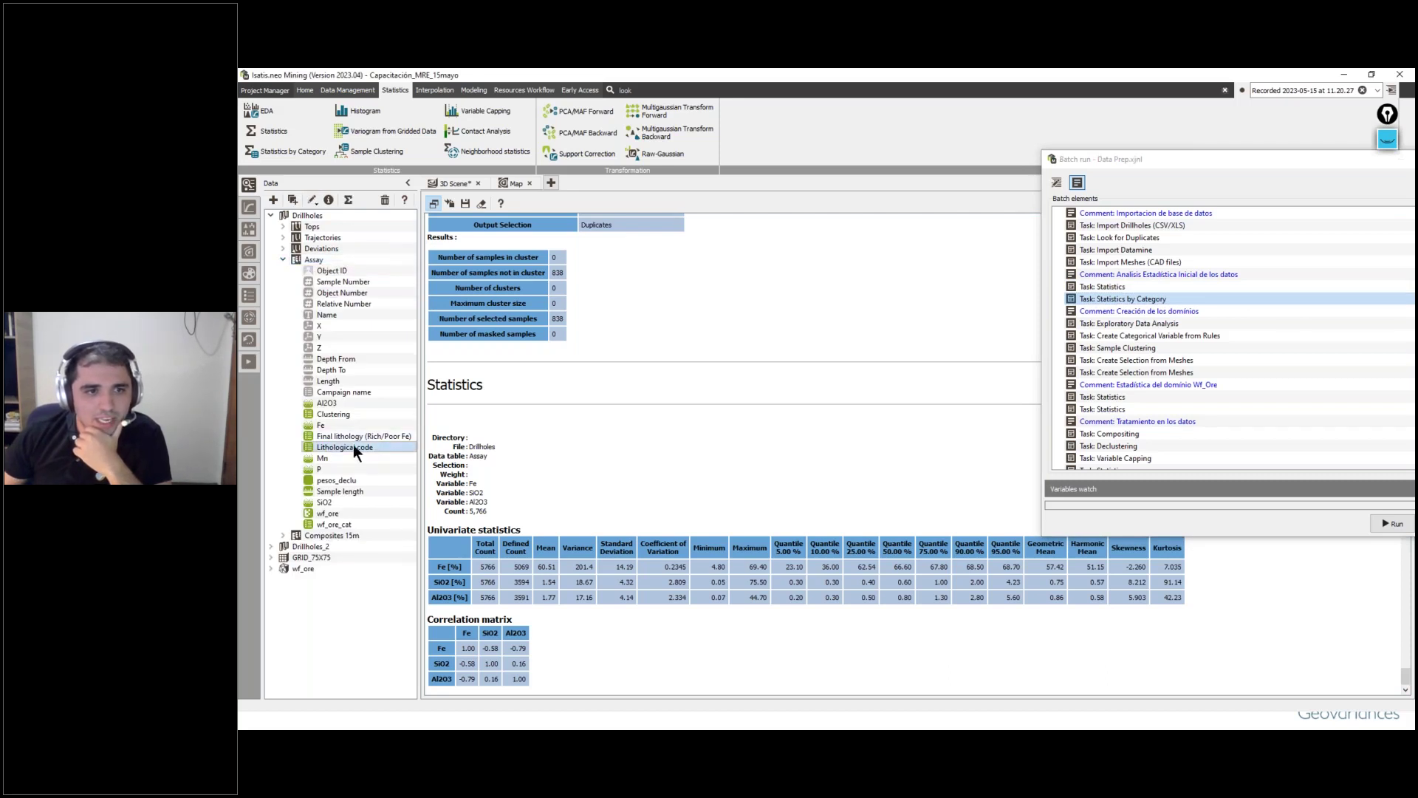
left_click(441, 188)
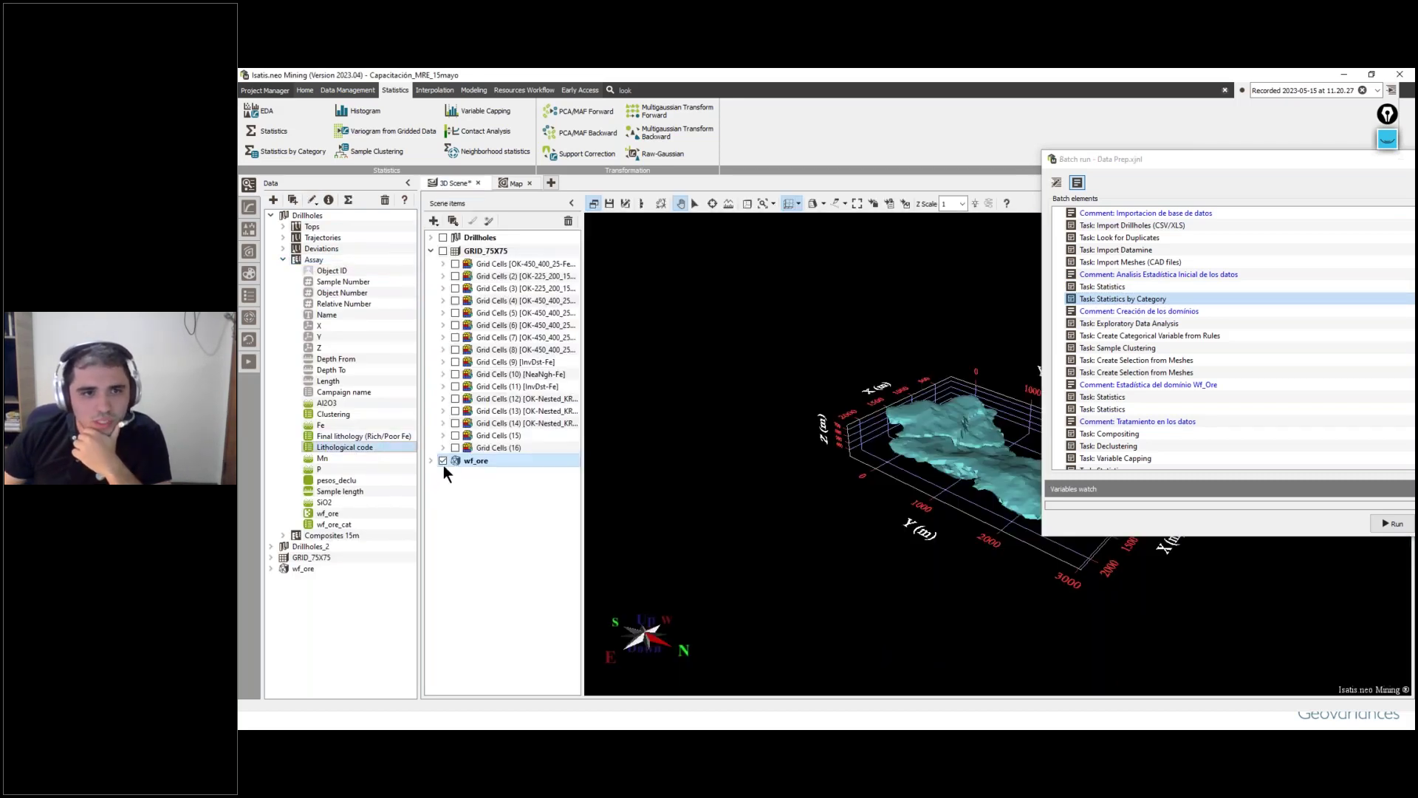
left_click(444, 461)
left_click_drag(378, 447, 502, 459)
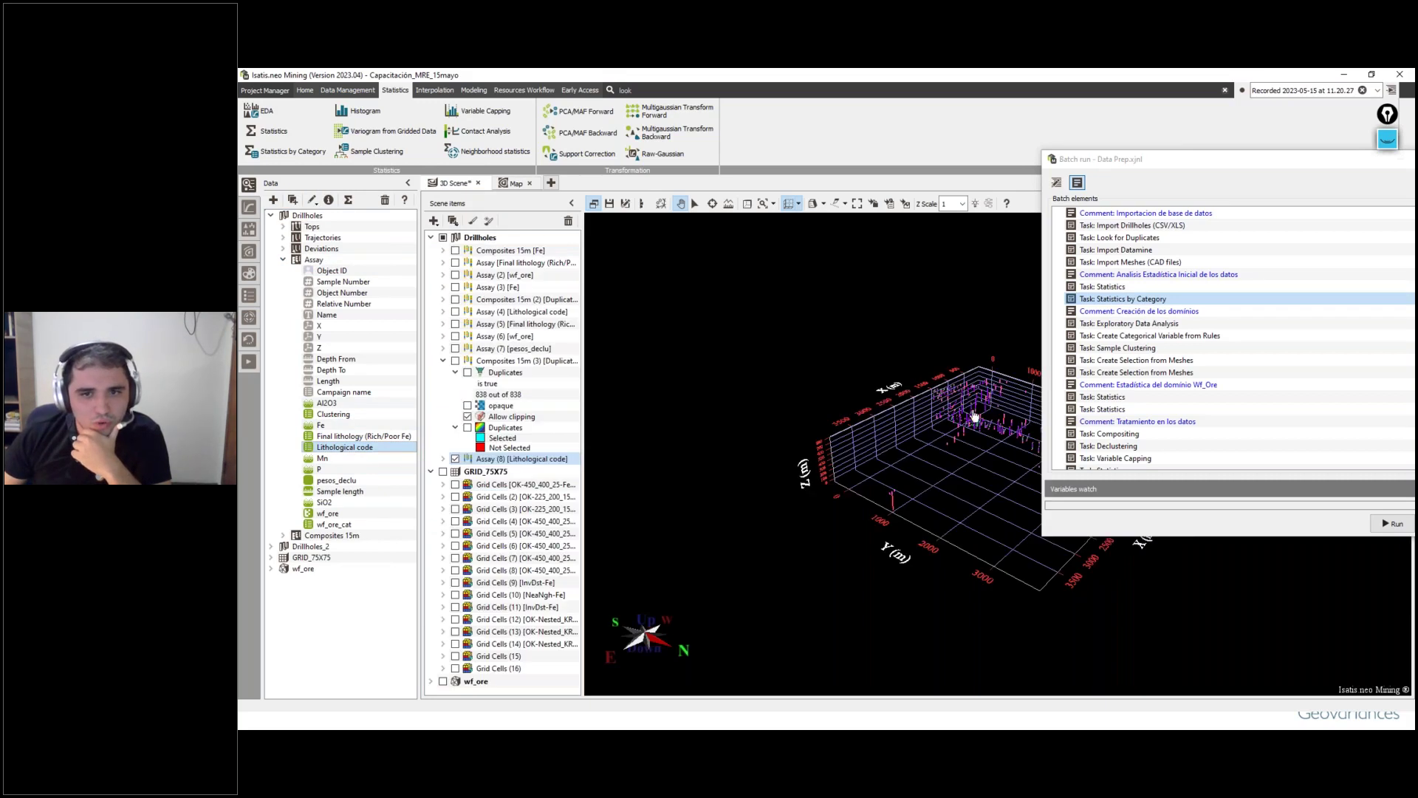
left_click_drag(976, 406, 884, 524)
scroll(883, 525, "up", 5)
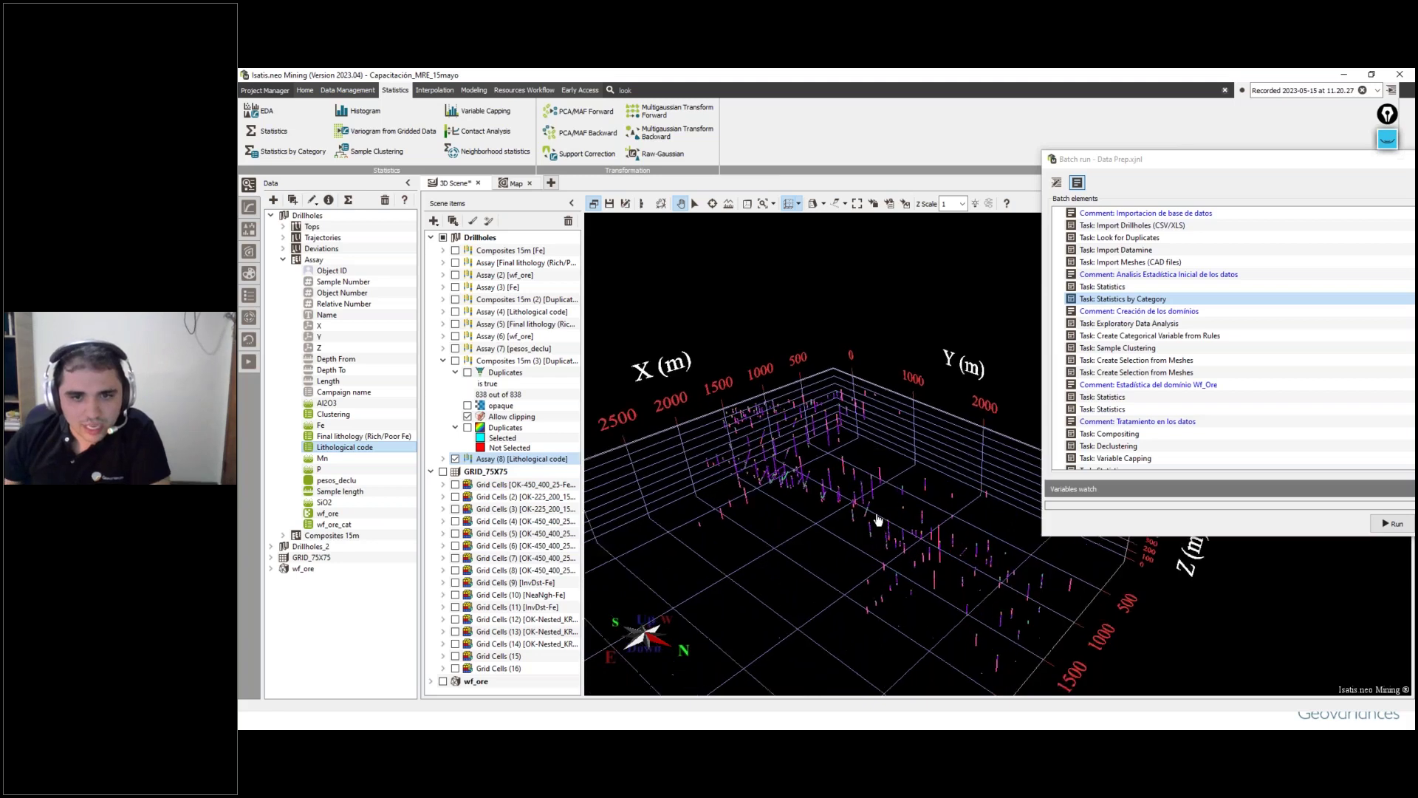
Step: Run the batch's Statistics by Category task on Drillholes / Assay by Lithological code, with variables Fe, SiO2, Mn and P, and close it
double_click(1138, 299)
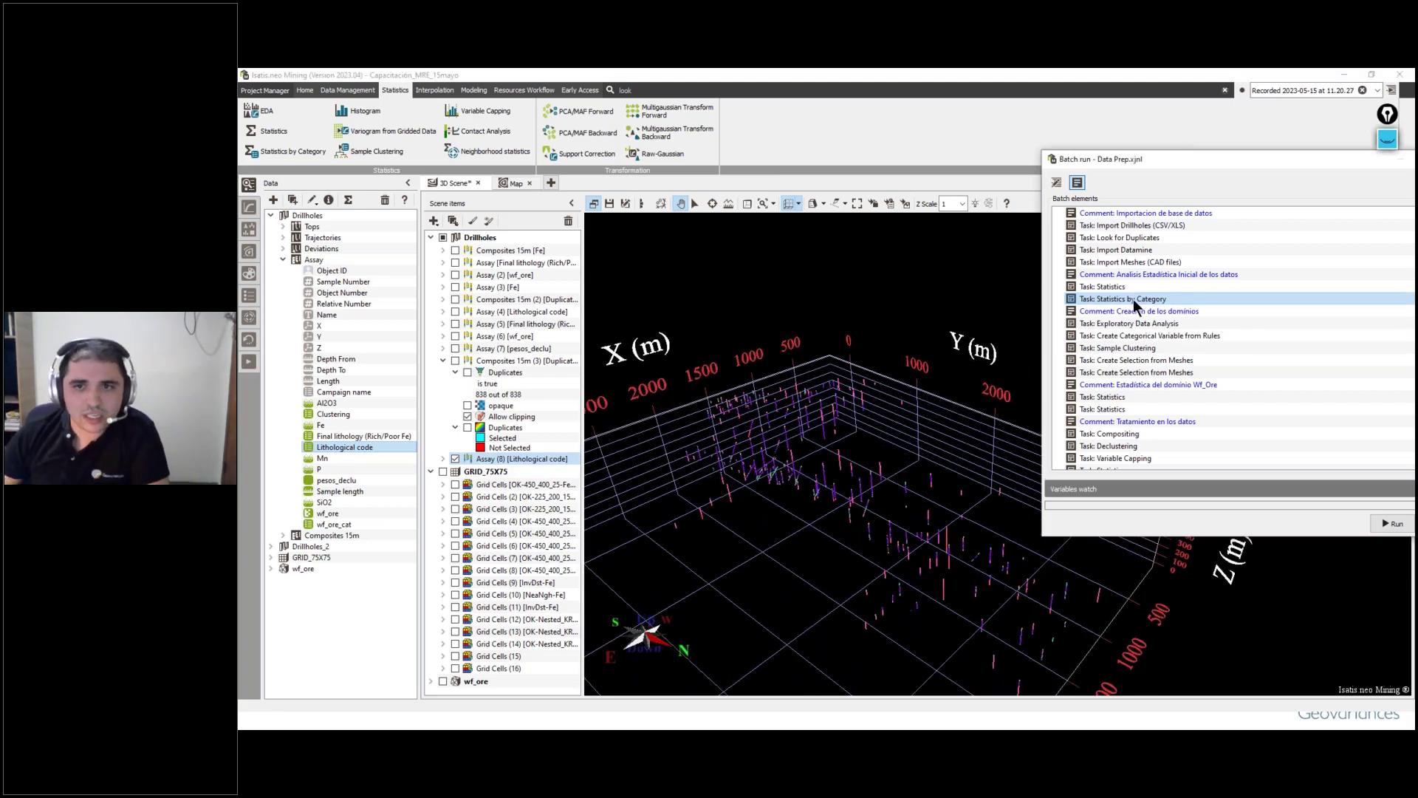
left_click(996, 404)
scroll(872, 466, "down", 4)
left_click(879, 450)
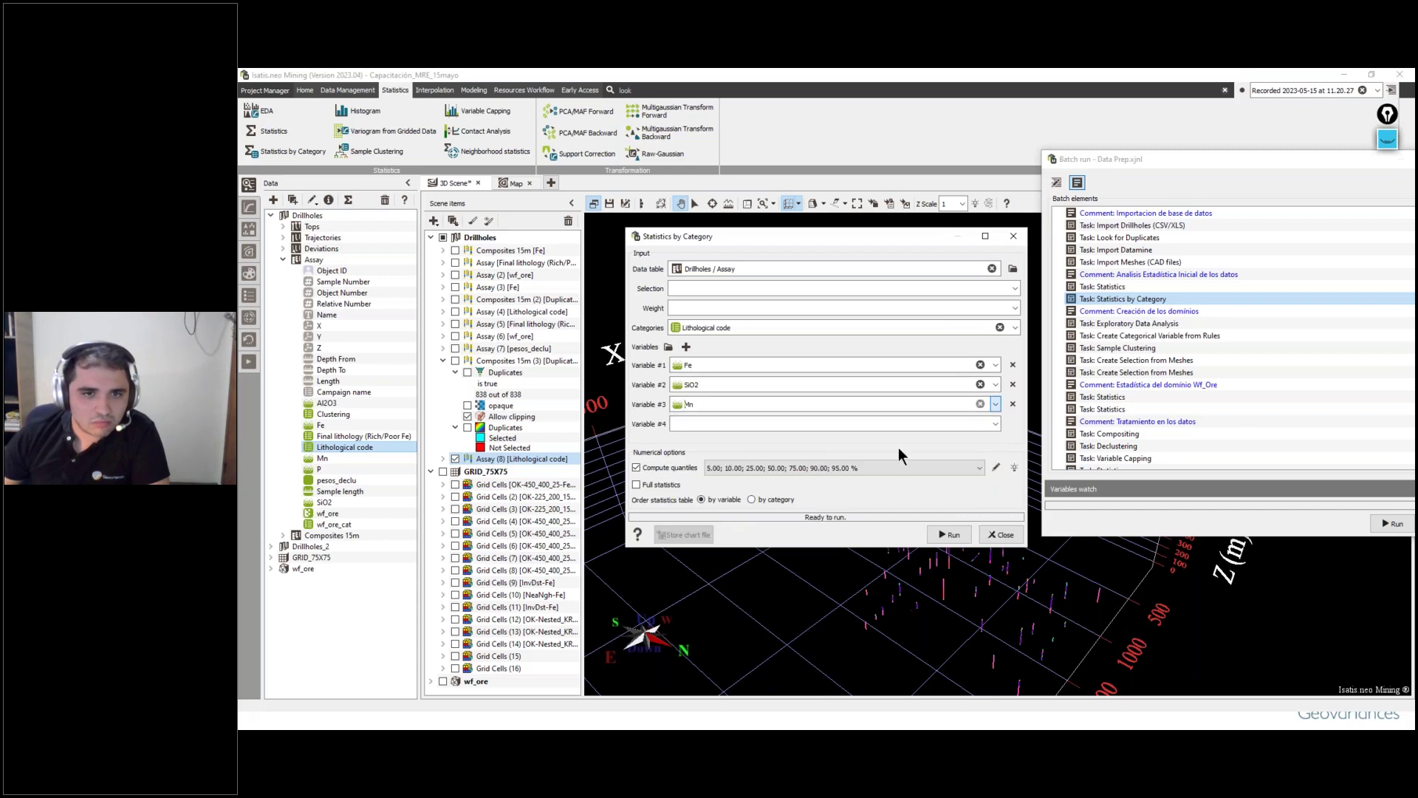
left_click(996, 423)
left_click(782, 481)
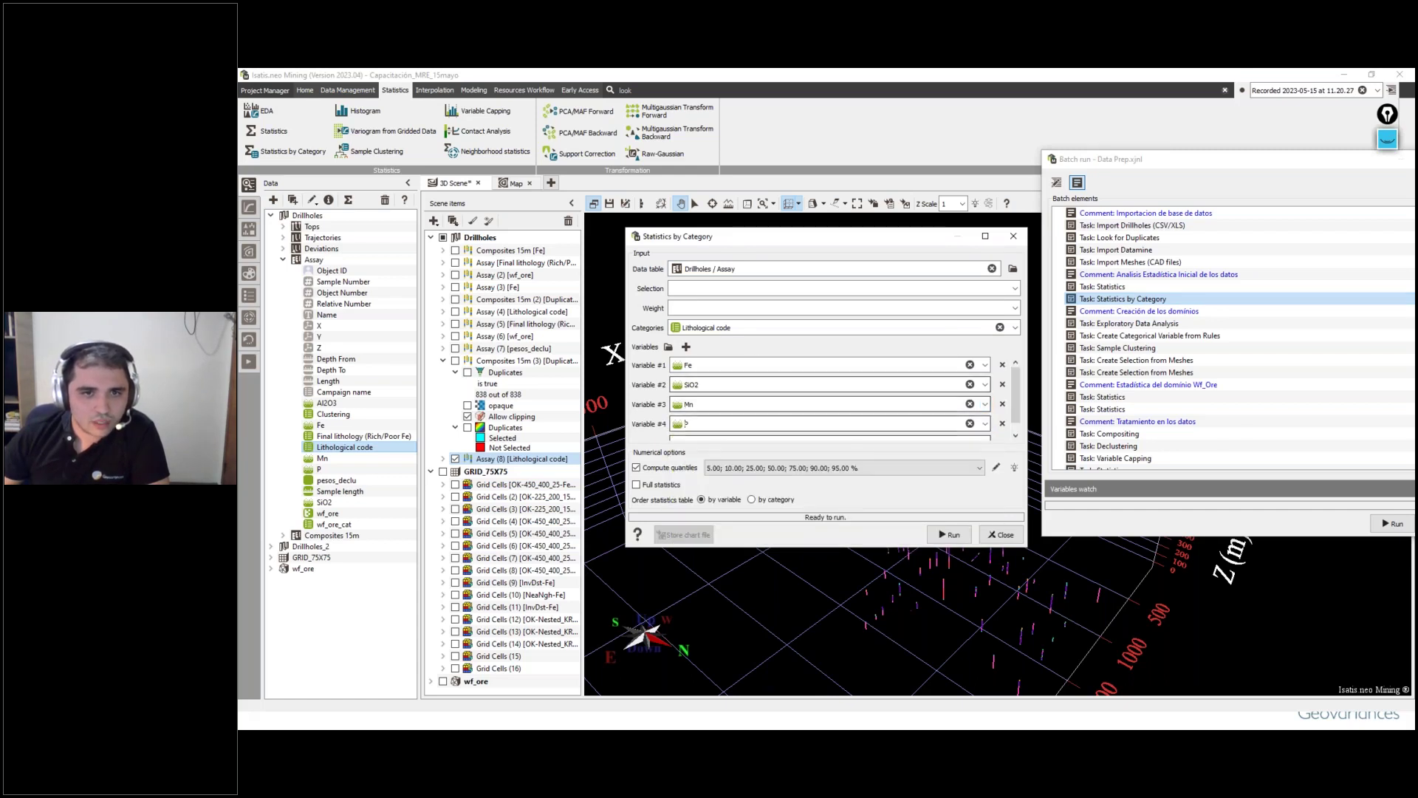
left_click(755, 333)
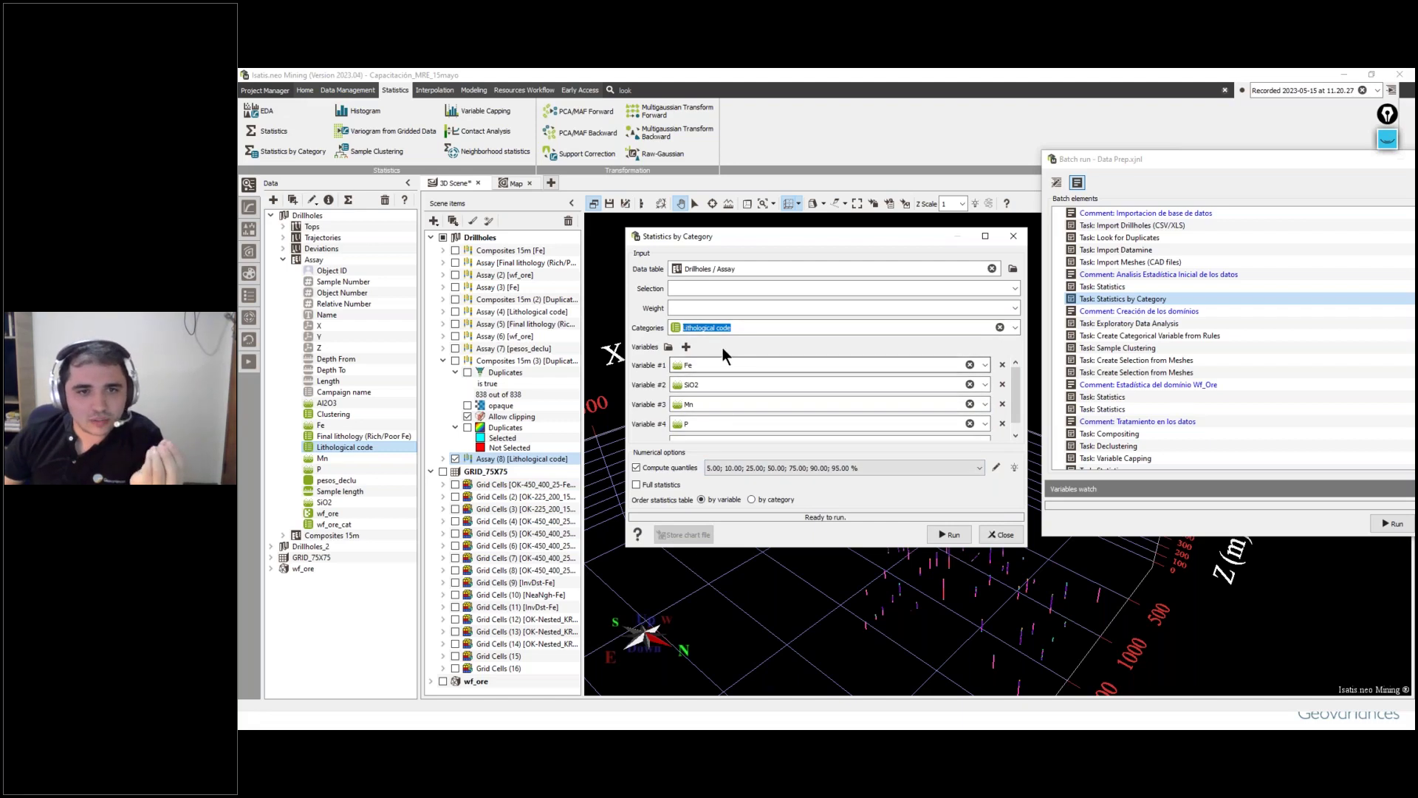
left_click(949, 534)
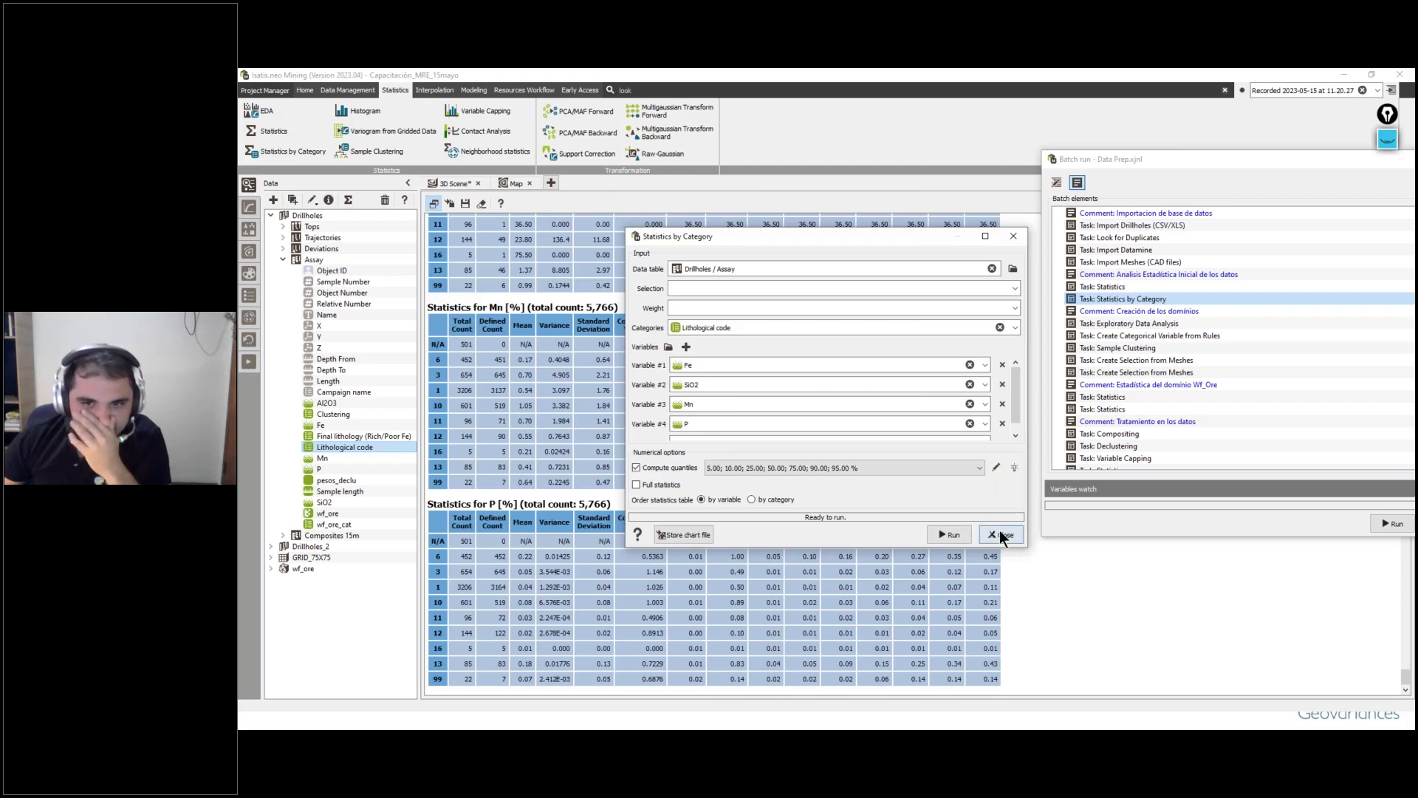
left_click(1002, 534)
Step: Examine the Fe statistics by lithological code in the report, comparing the mean values between codes
scroll(934, 522, "up", 8)
scroll(539, 401, "down", 1)
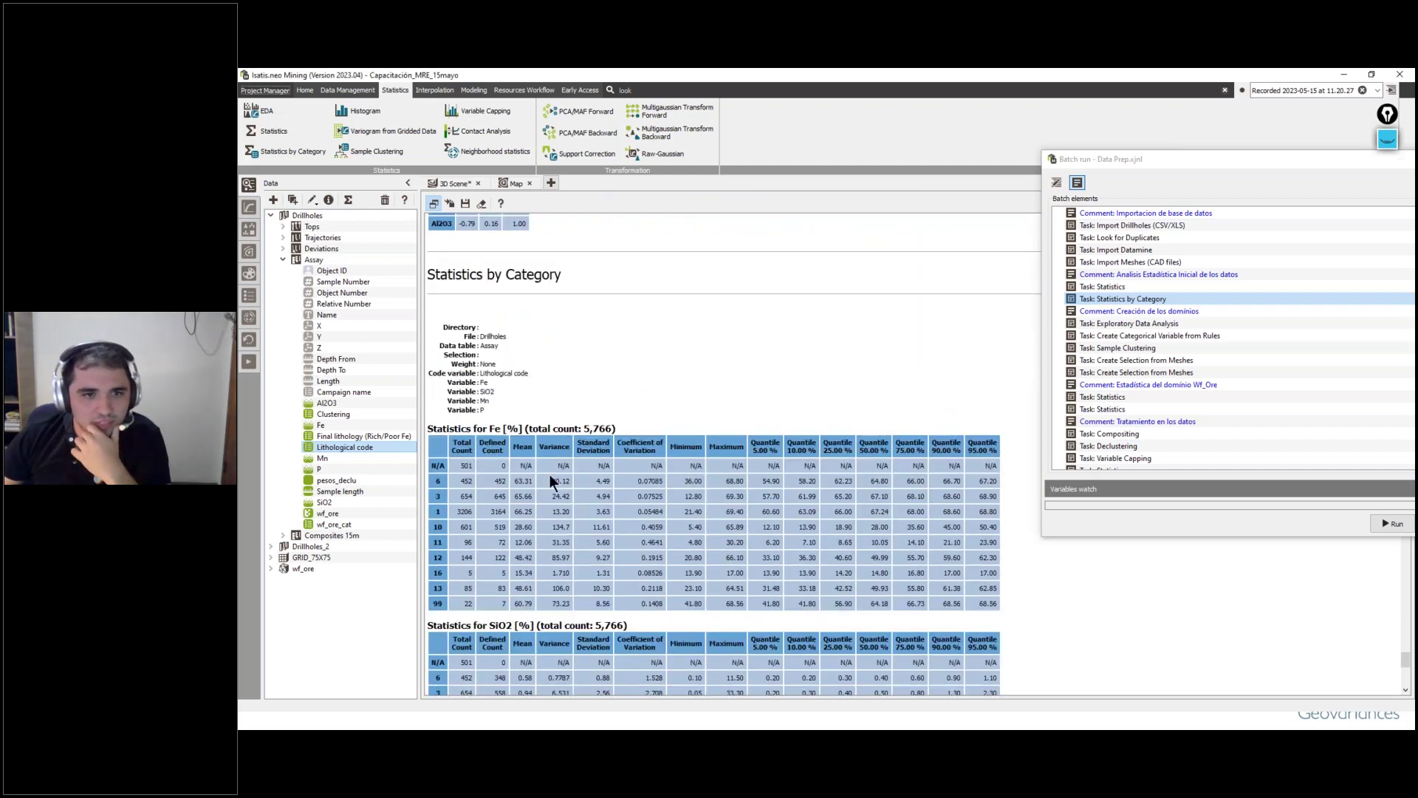
scroll(495, 476, "down", 1)
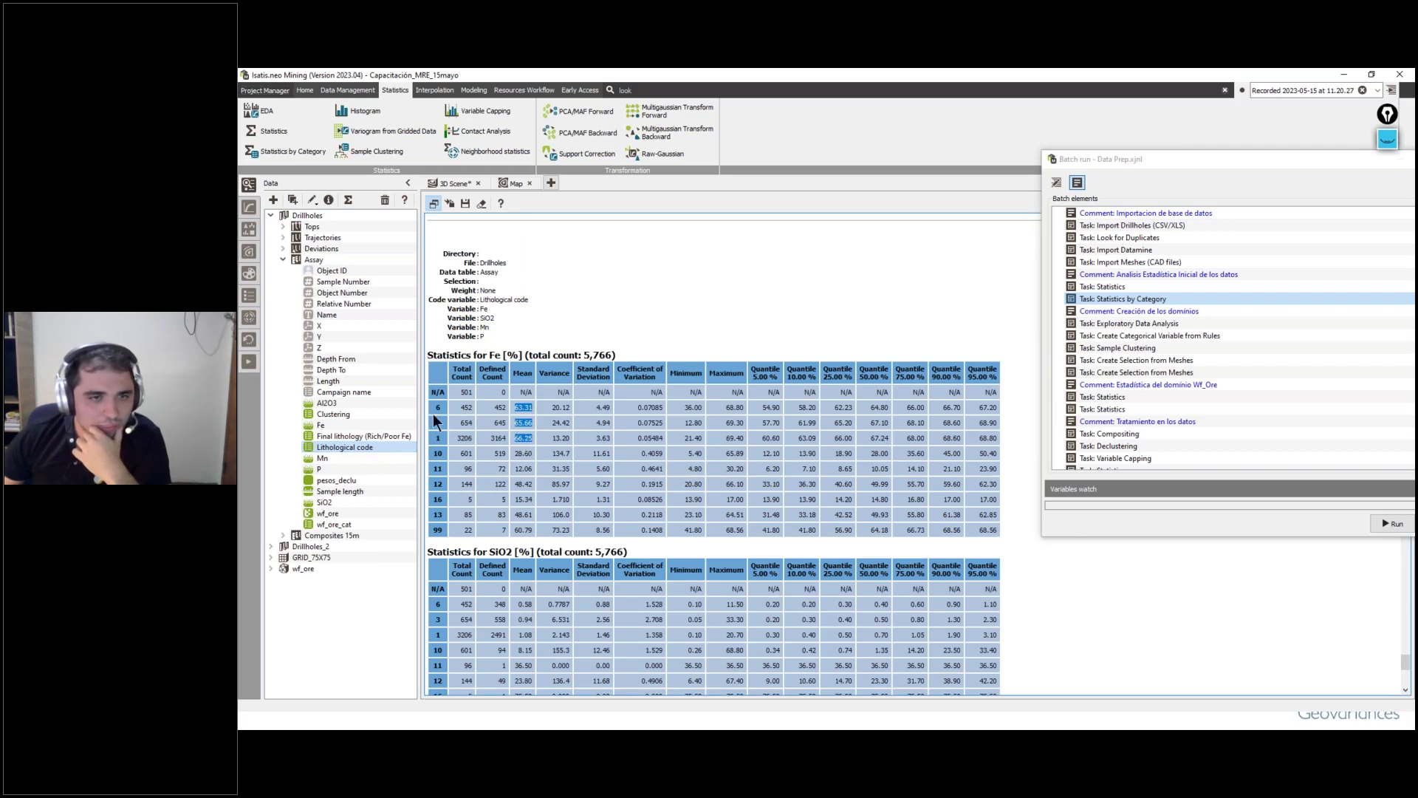
left_click_drag(521, 452, 522, 485)
left_click(484, 486)
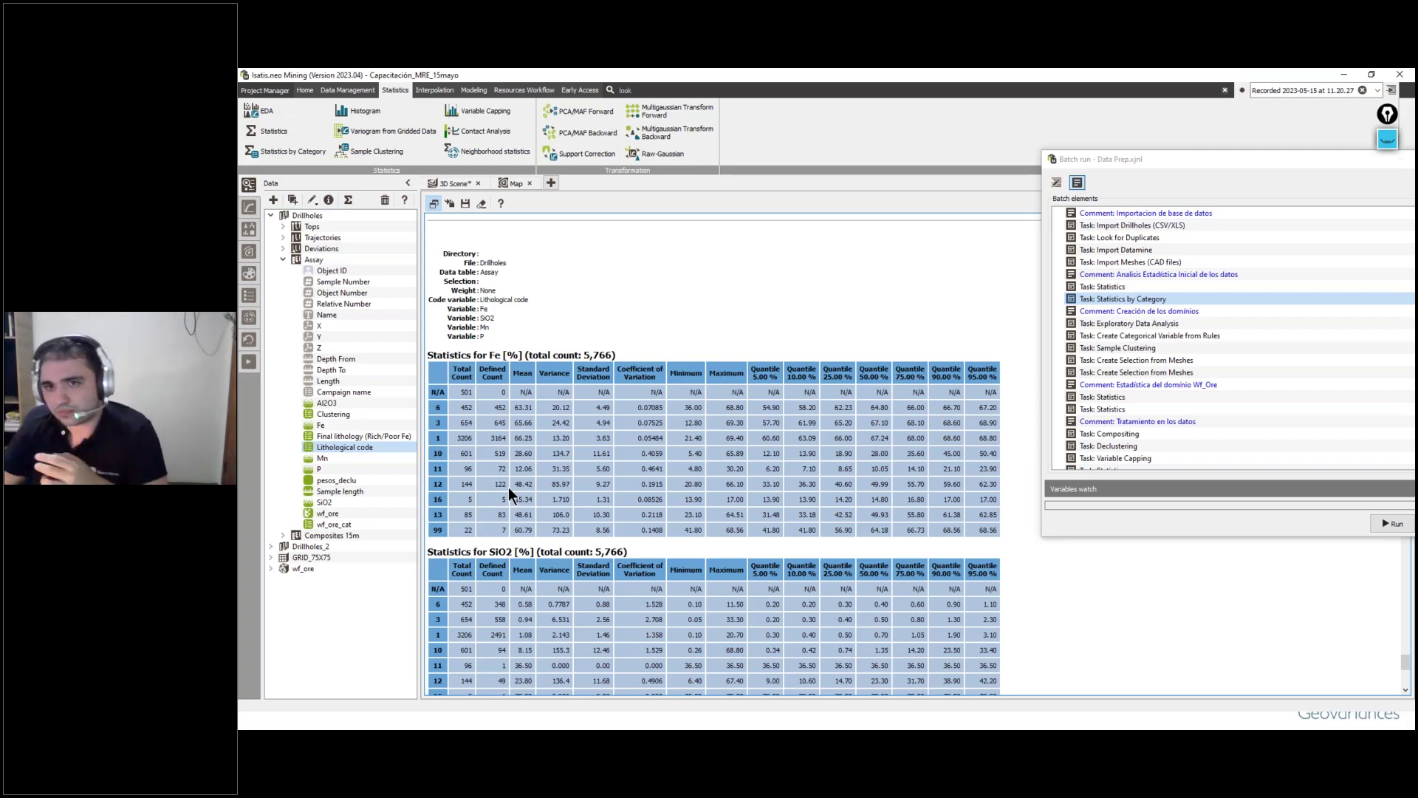
Step: Open the batch's Exploratory Data Analysis task enlarged, review the Fe swath plots in the East, North and Vertical directions, and close it
left_click(1184, 320)
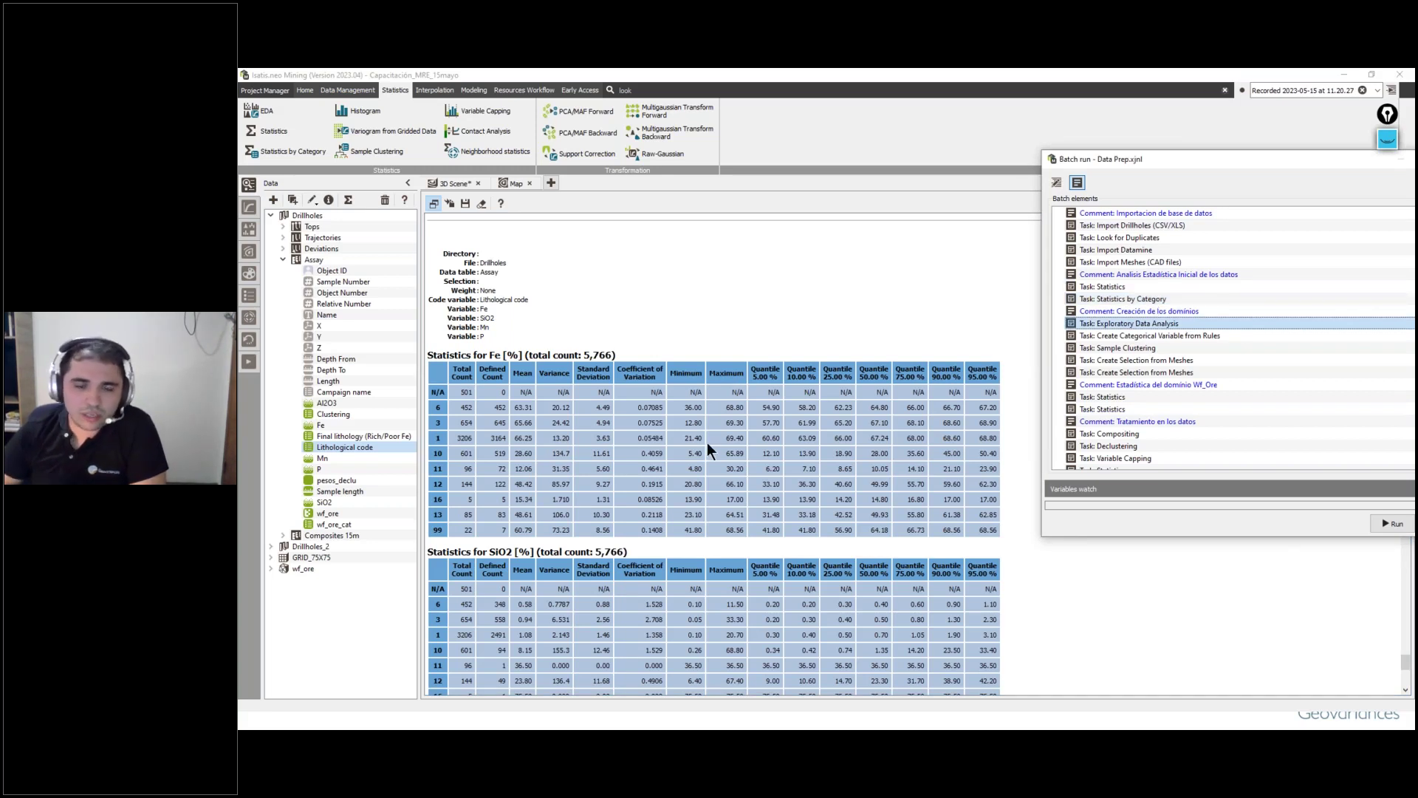
double_click(1140, 323)
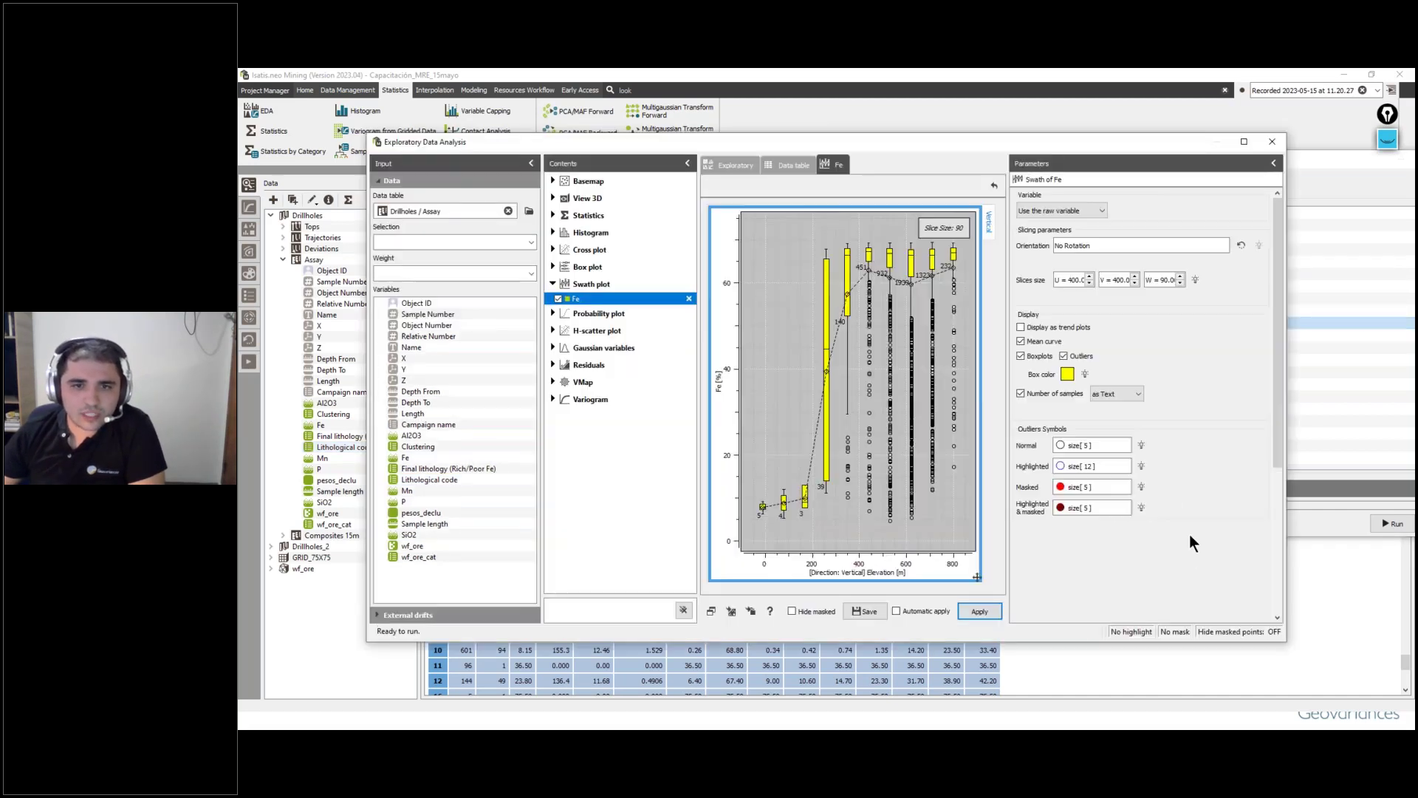
left_click(1244, 142)
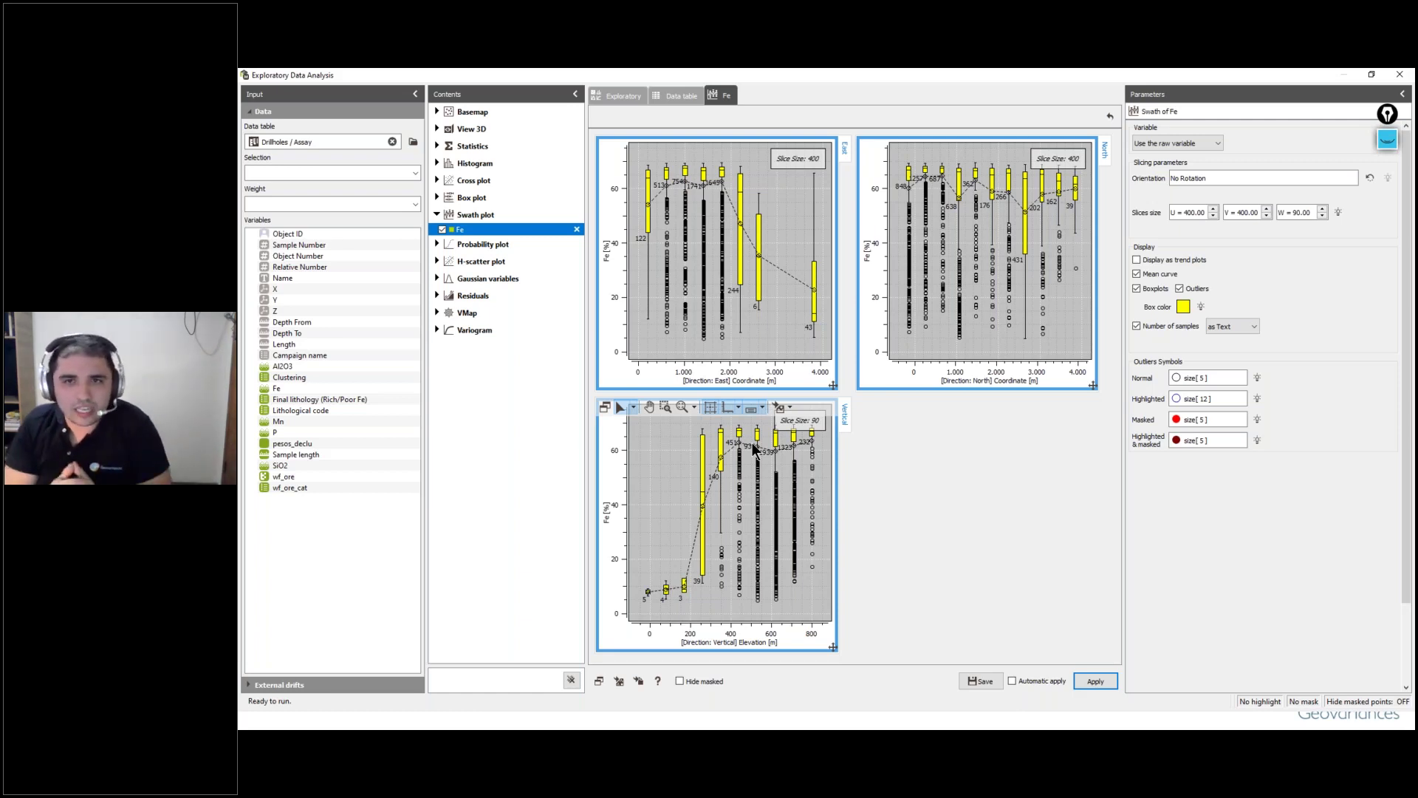
left_click(1402, 84)
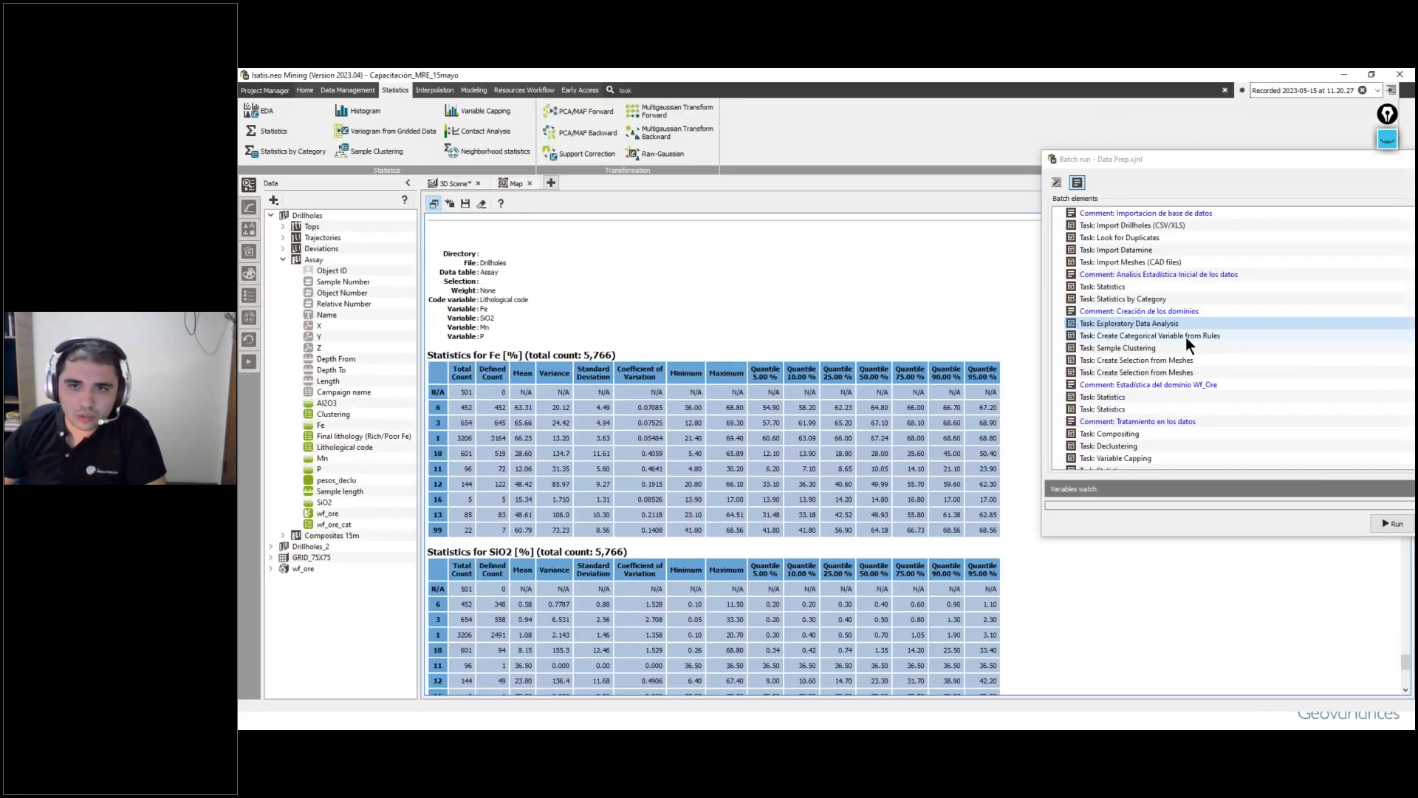
Step: Open the Create Categorical Variable from Rules task, review the Rich ore and Poor ore rules on Lithological code, and close it without creating
double_click(1135, 333)
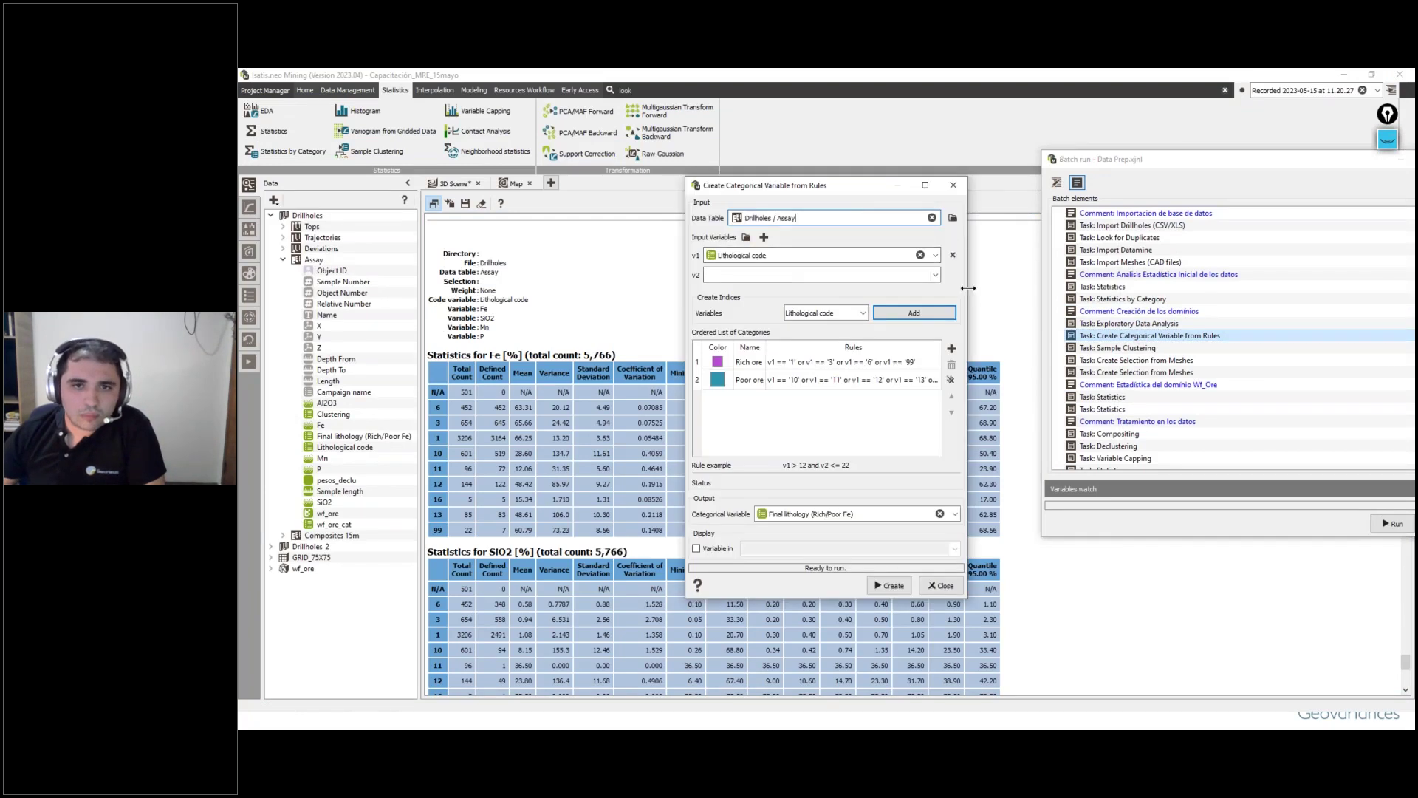
left_click_drag(967, 318, 1117, 318)
left_click_drag(949, 186, 1046, 184)
left_click_drag(875, 254, 807, 254)
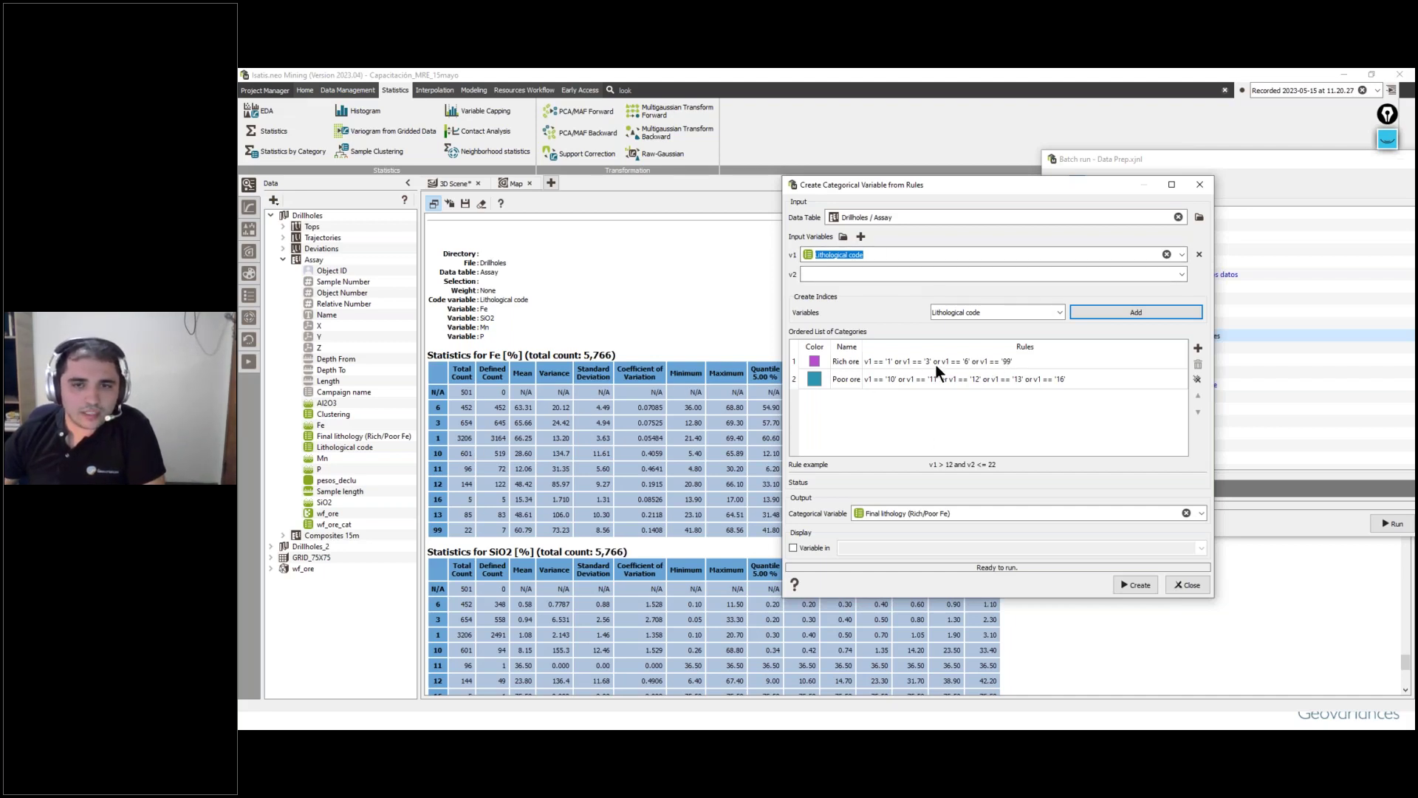
left_click(845, 361)
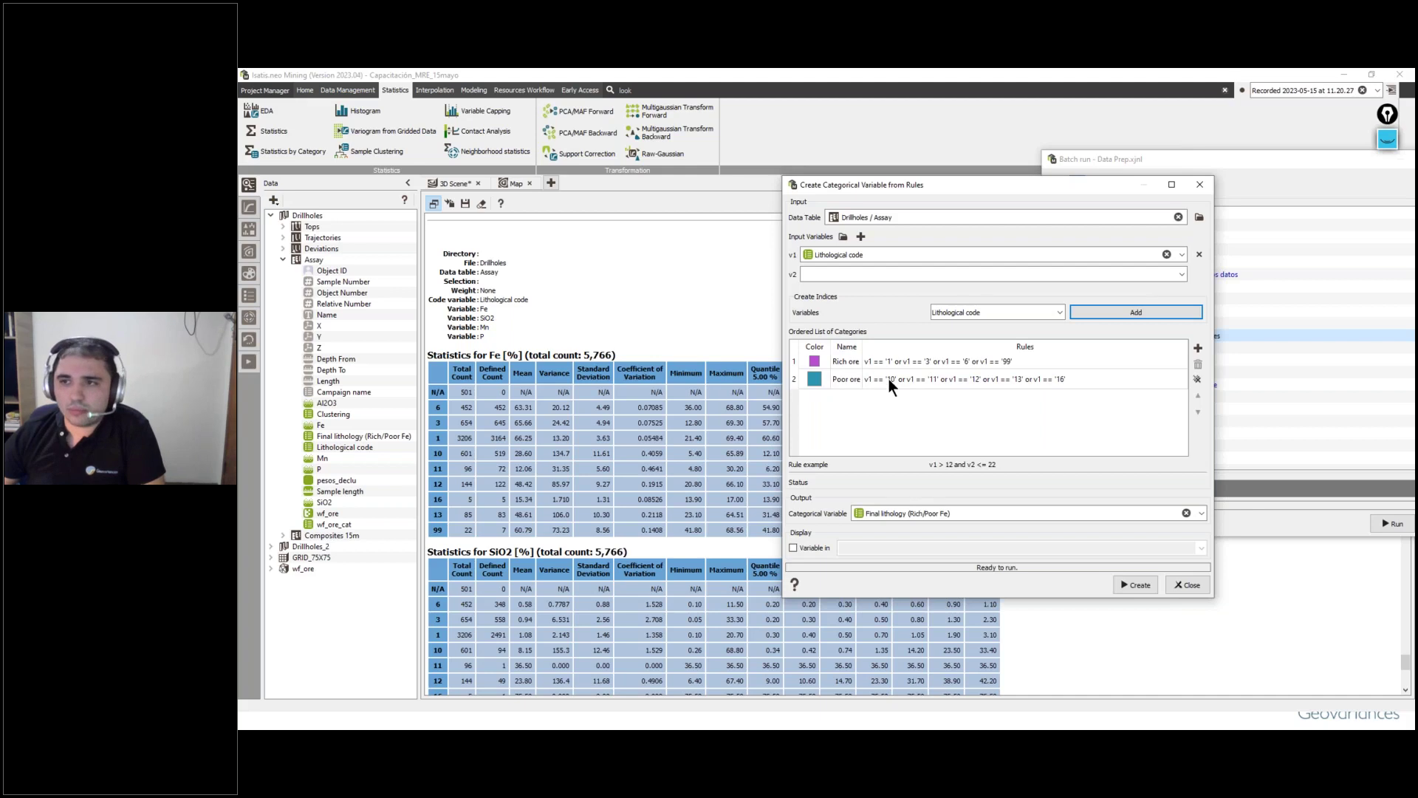
left_click_drag(1017, 189, 974, 175)
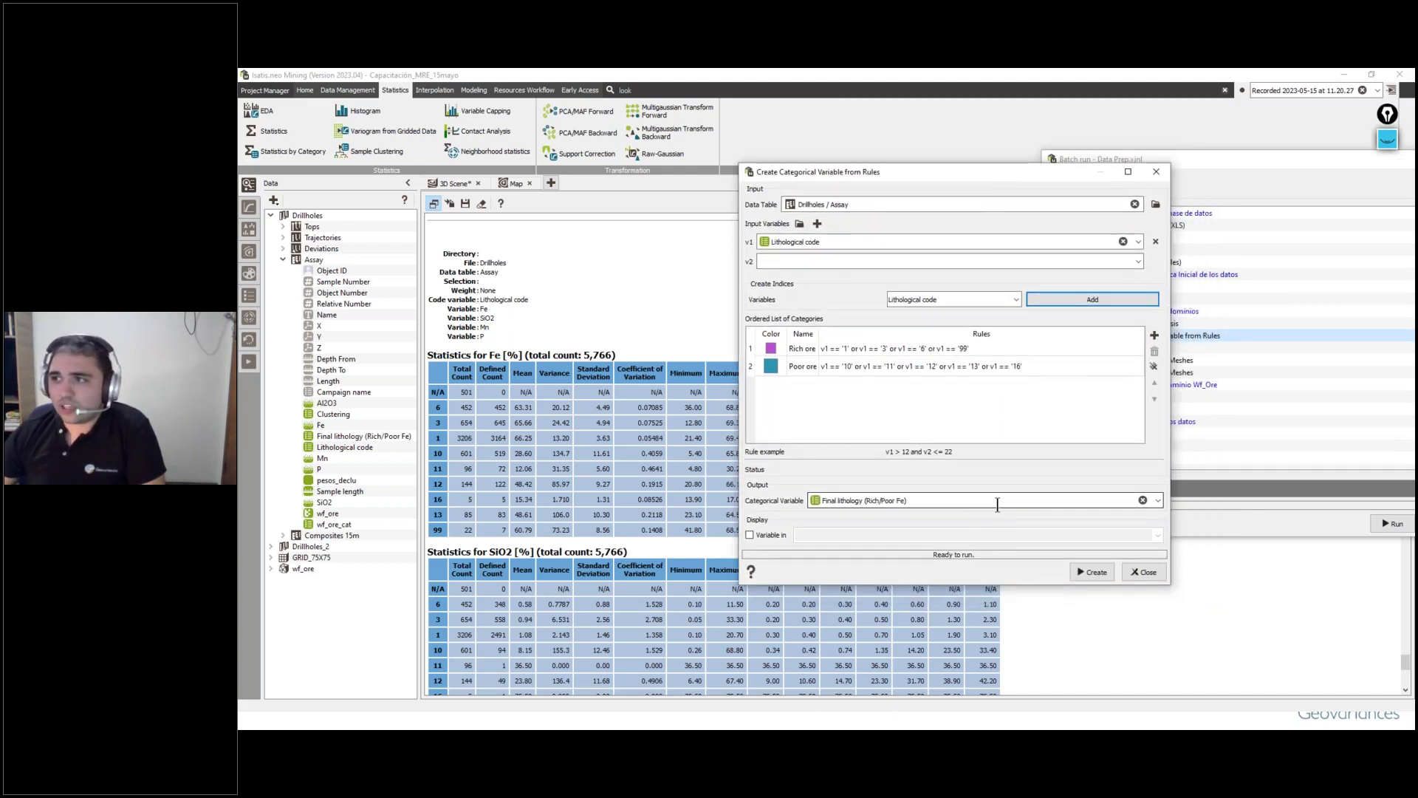
left_click(1147, 575)
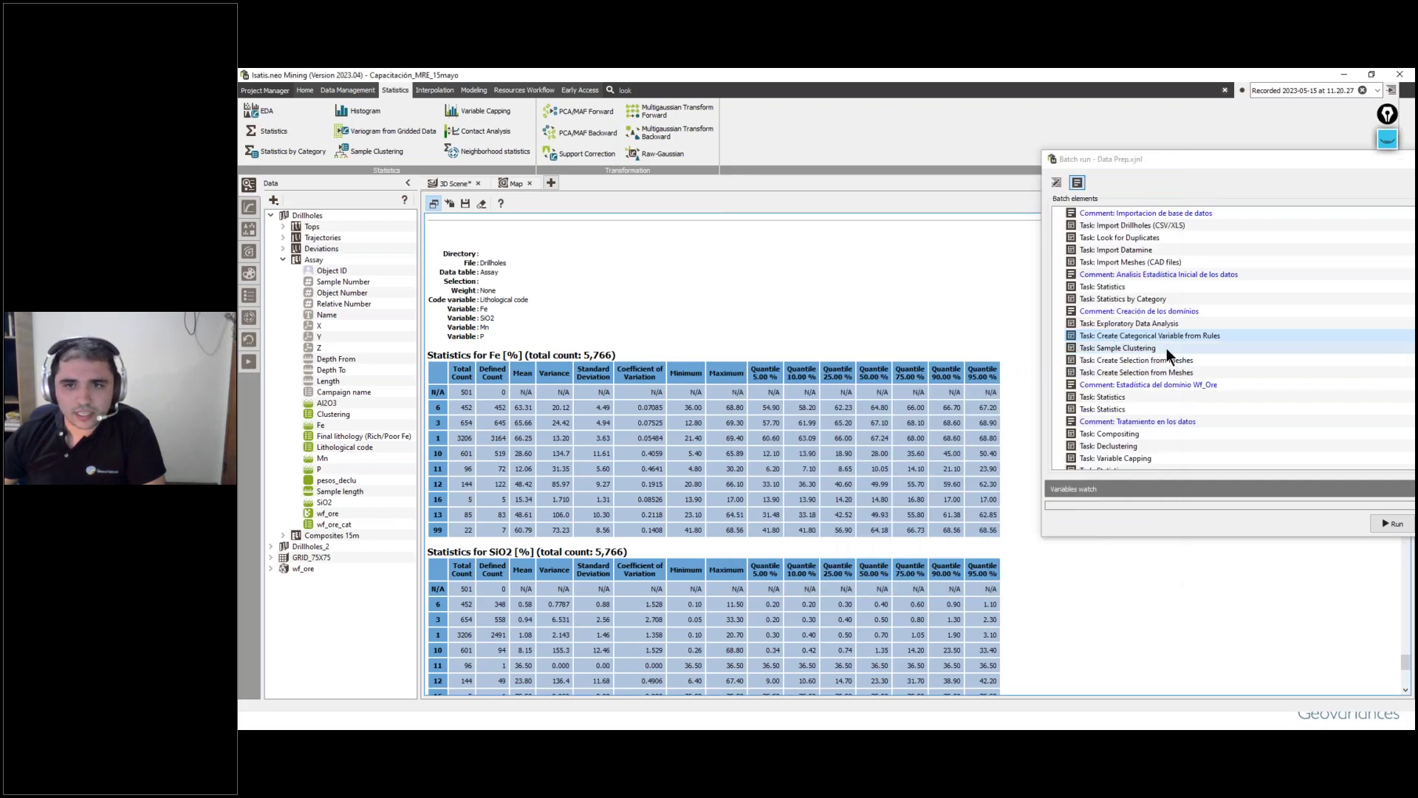
left_click(1167, 348)
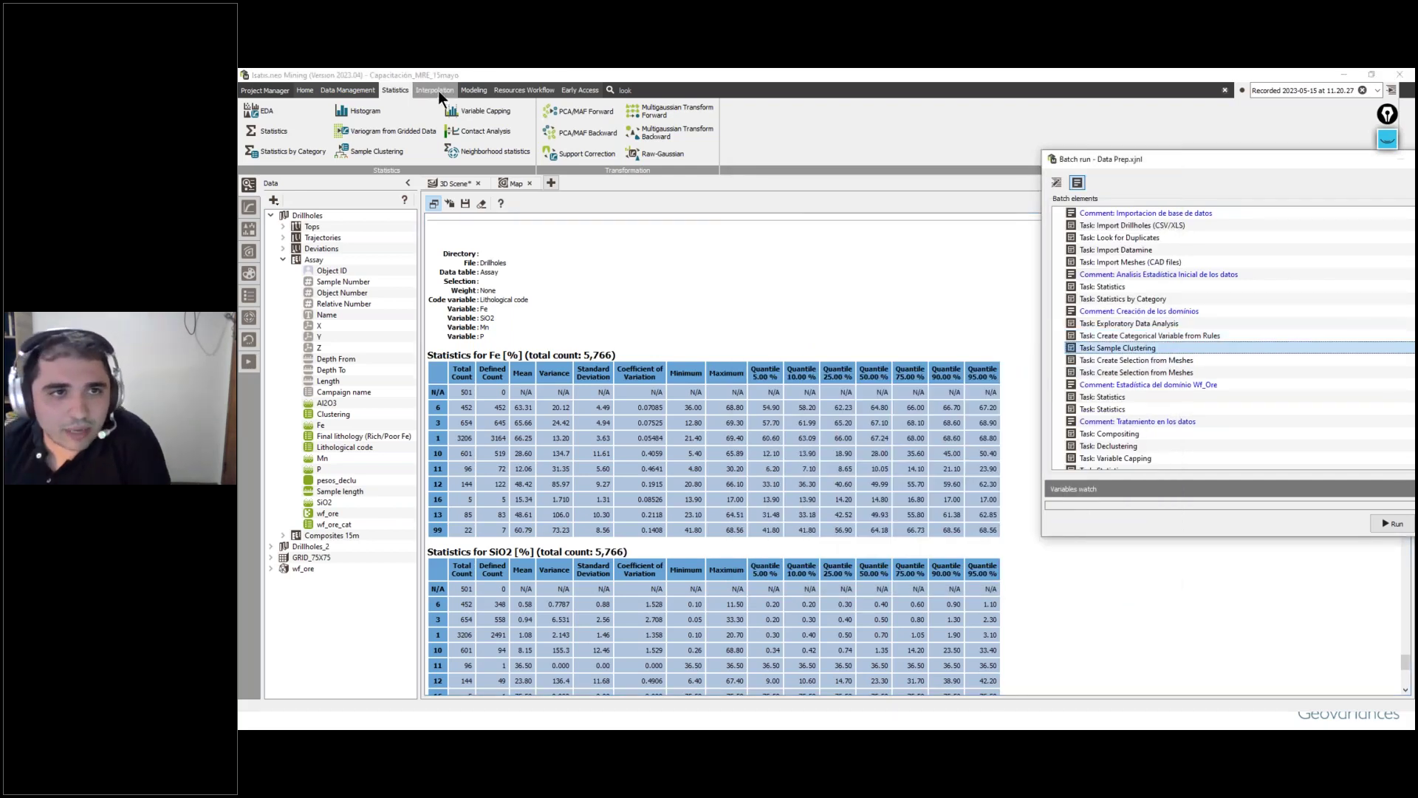
left_click(374, 89)
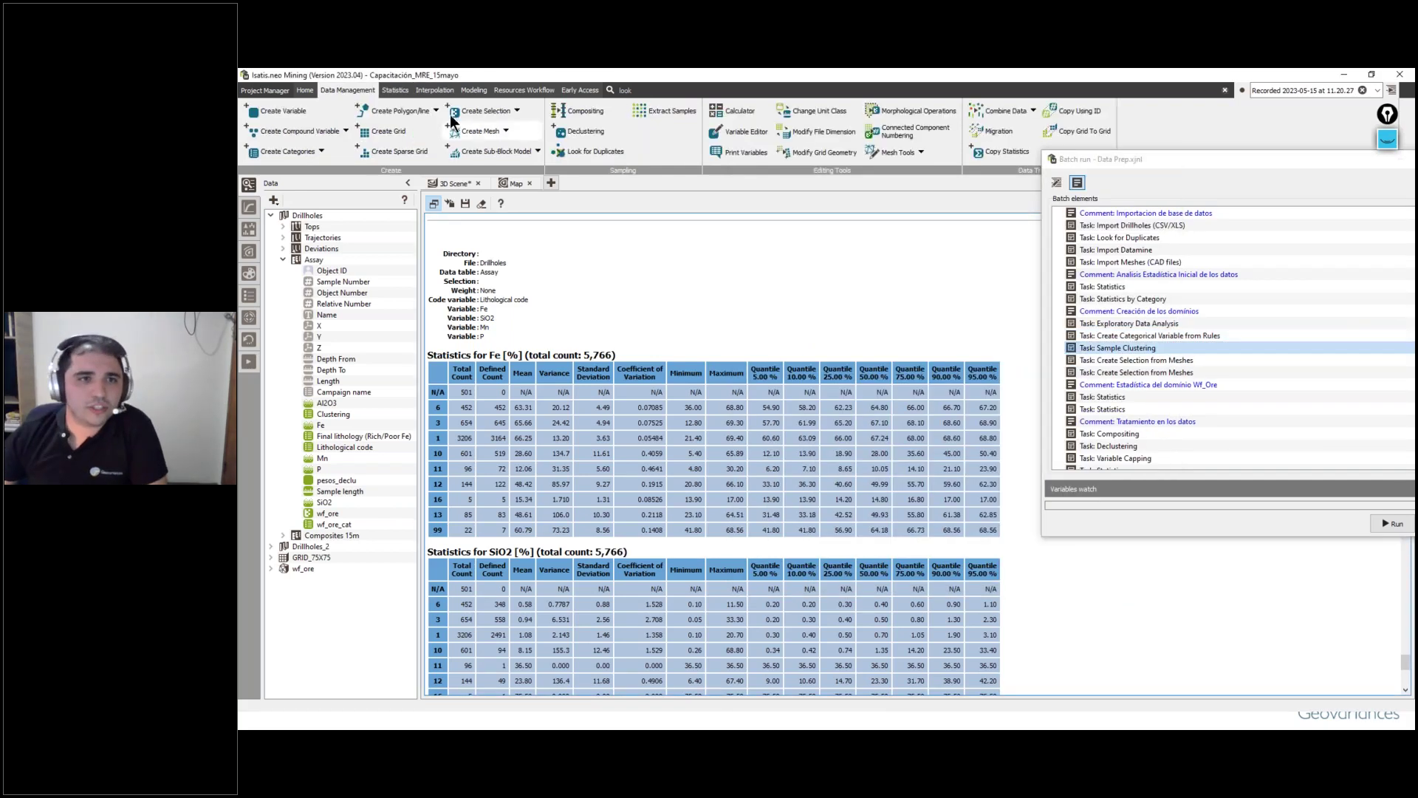
left_click(438, 90)
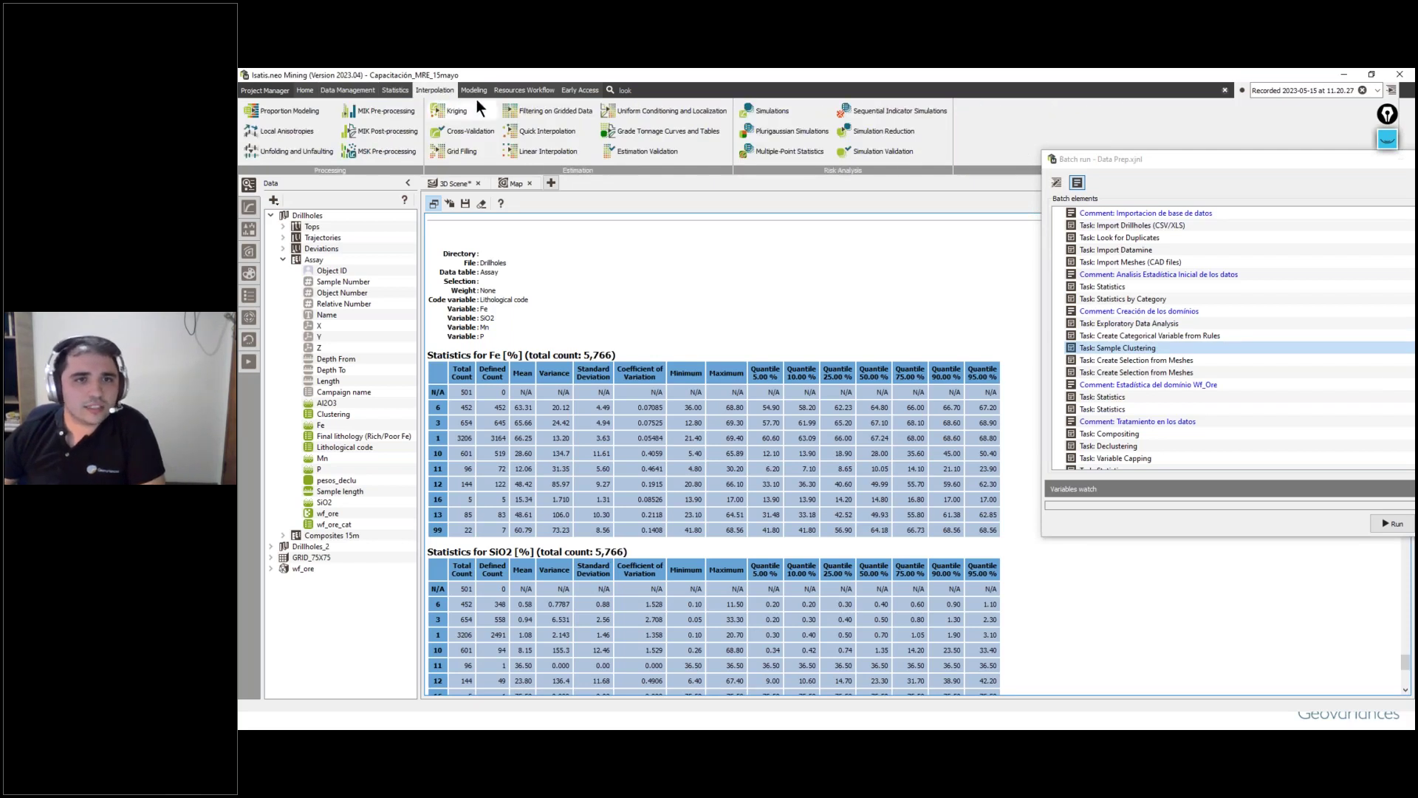
left_click(393, 89)
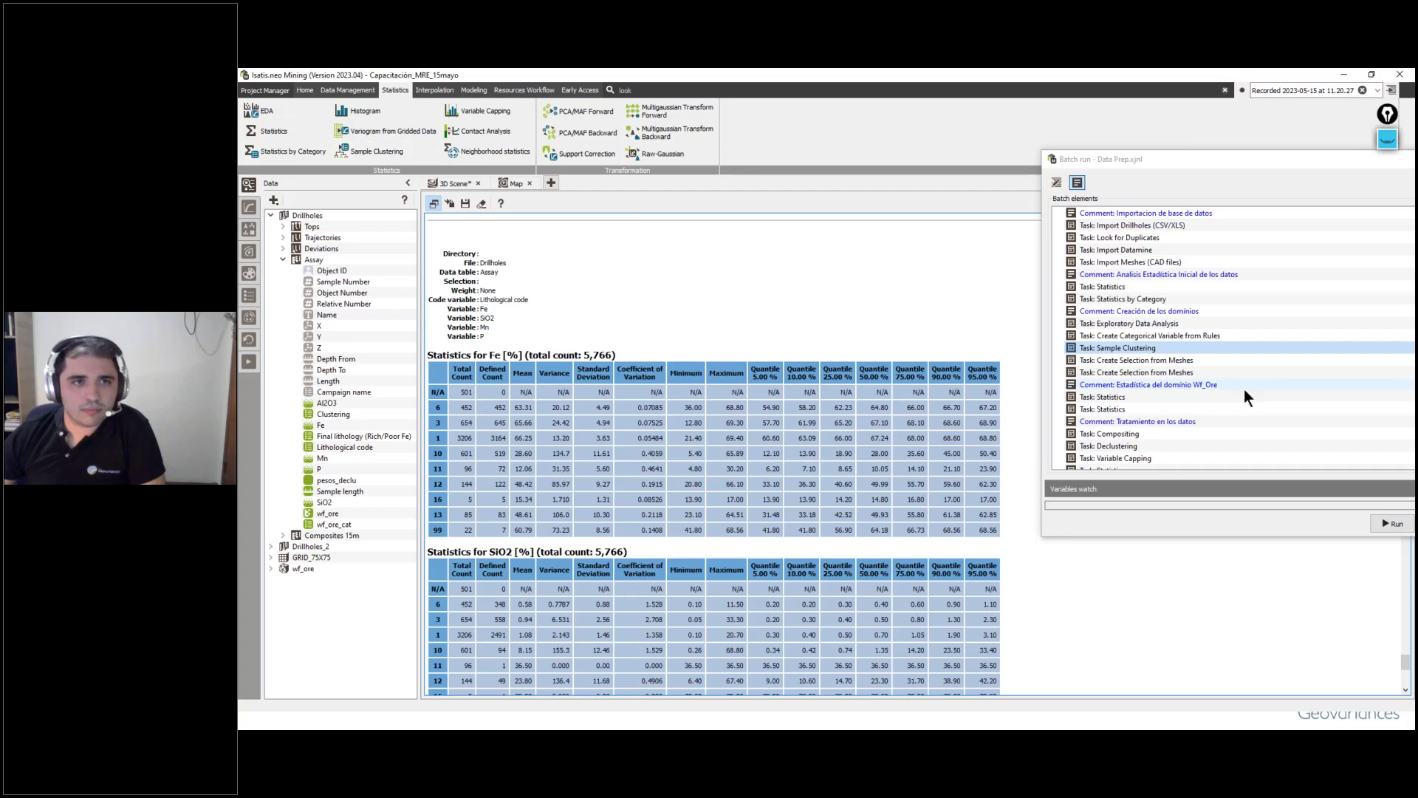
Step: Open the batch's Sample Clustering task enlarged and review its interest variables, weights, coordinates proportion and domain descriptions
double_click(1136, 346)
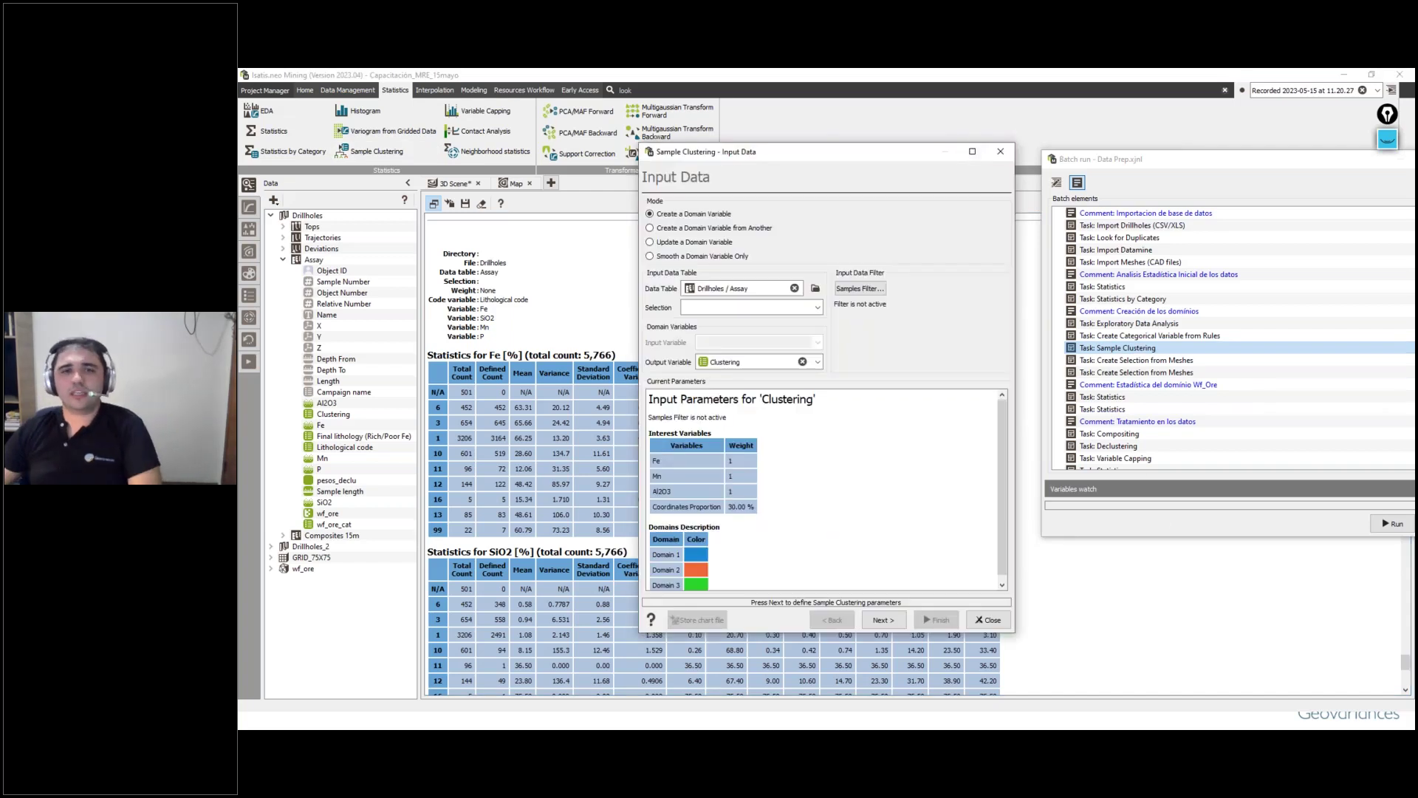
left_click(972, 150)
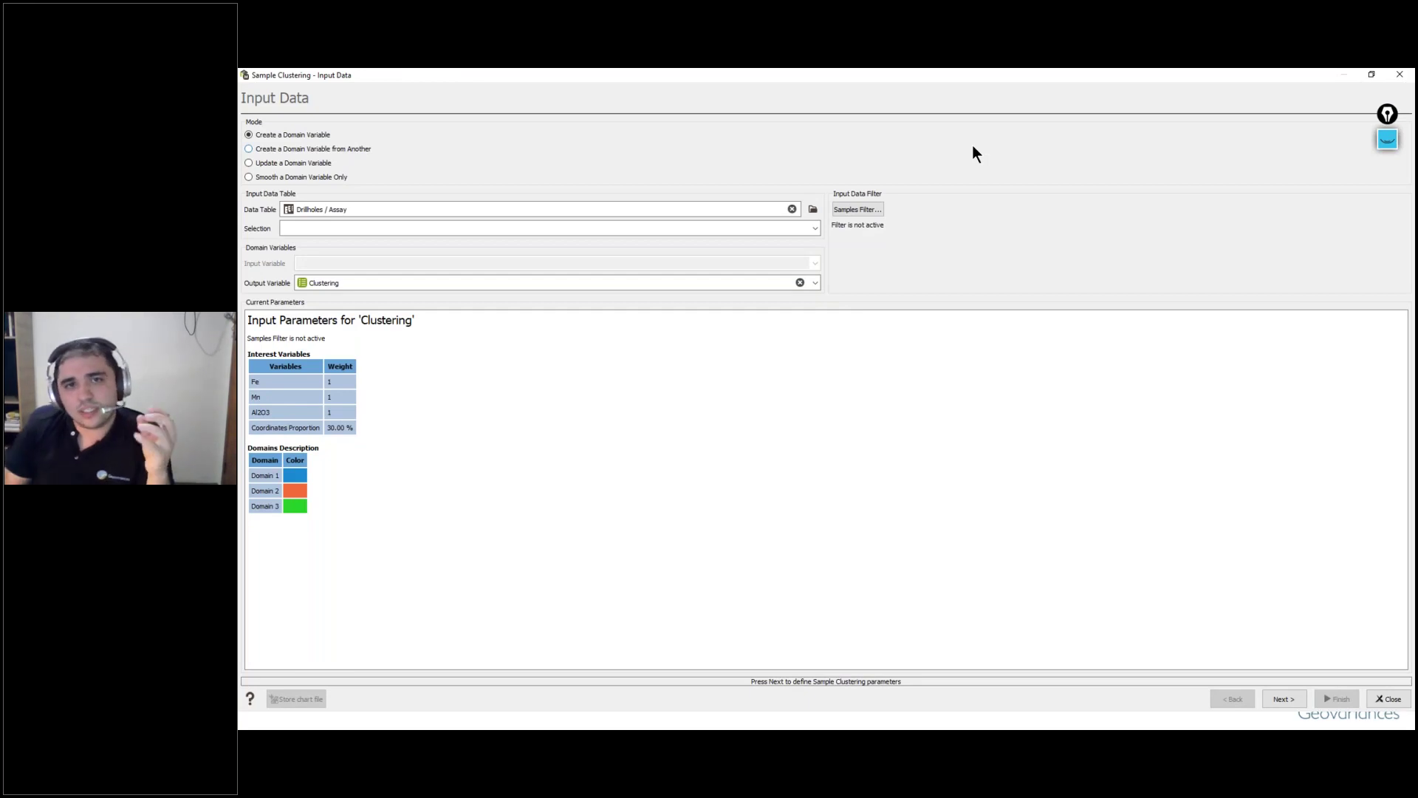
left_click_drag(267, 484, 358, 522)
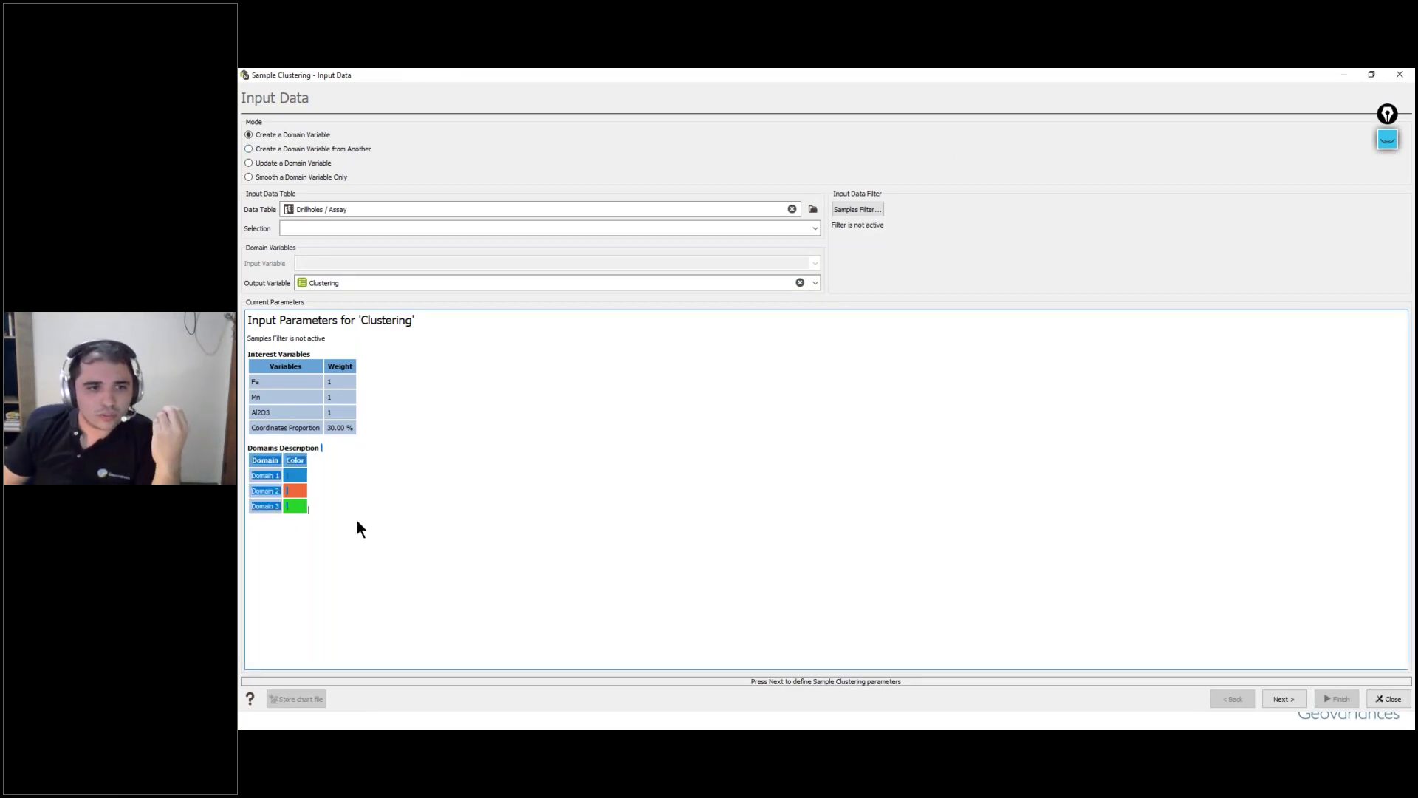
left_click_drag(243, 479, 281, 508)
left_click(406, 512)
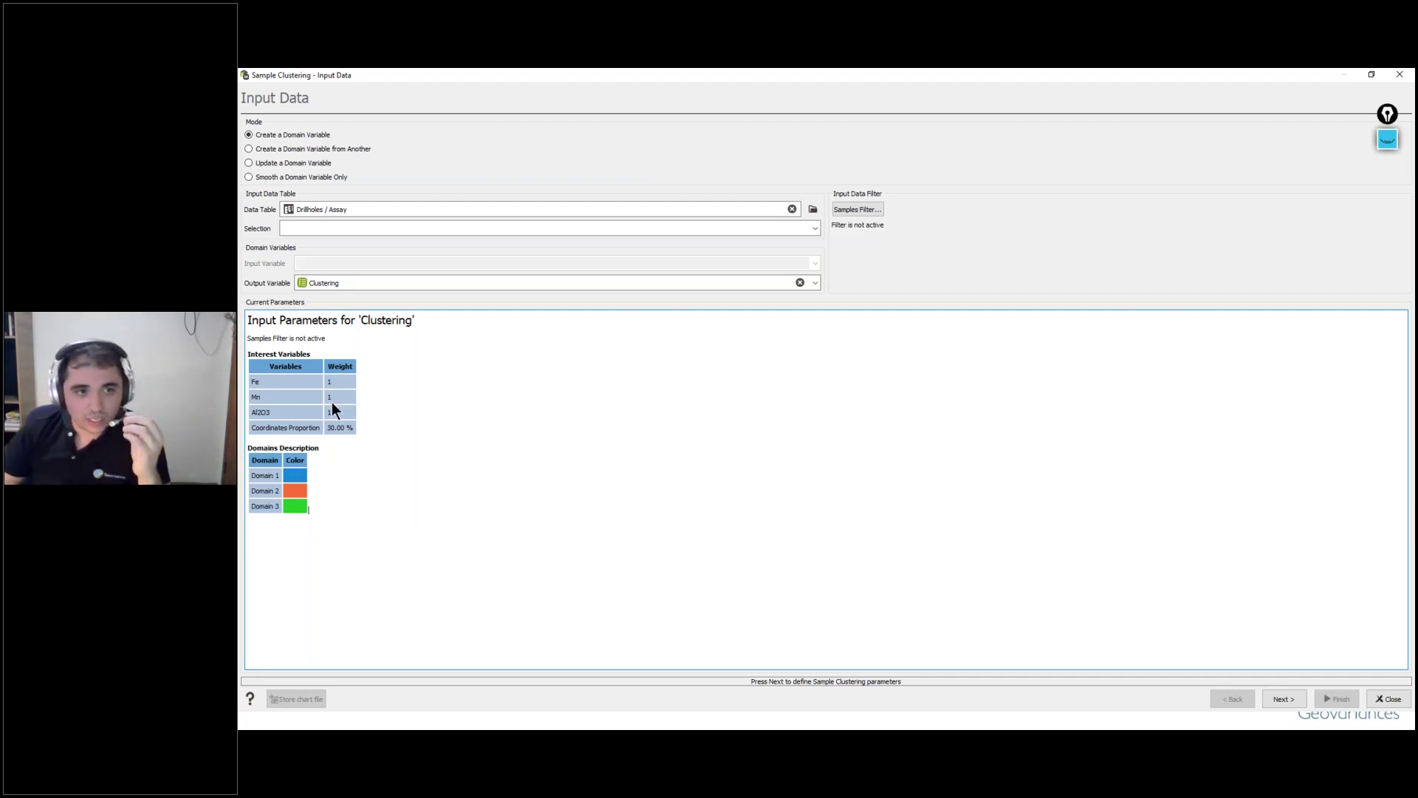
left_click_drag(254, 387, 265, 427)
left_click(405, 436)
double_click(261, 379)
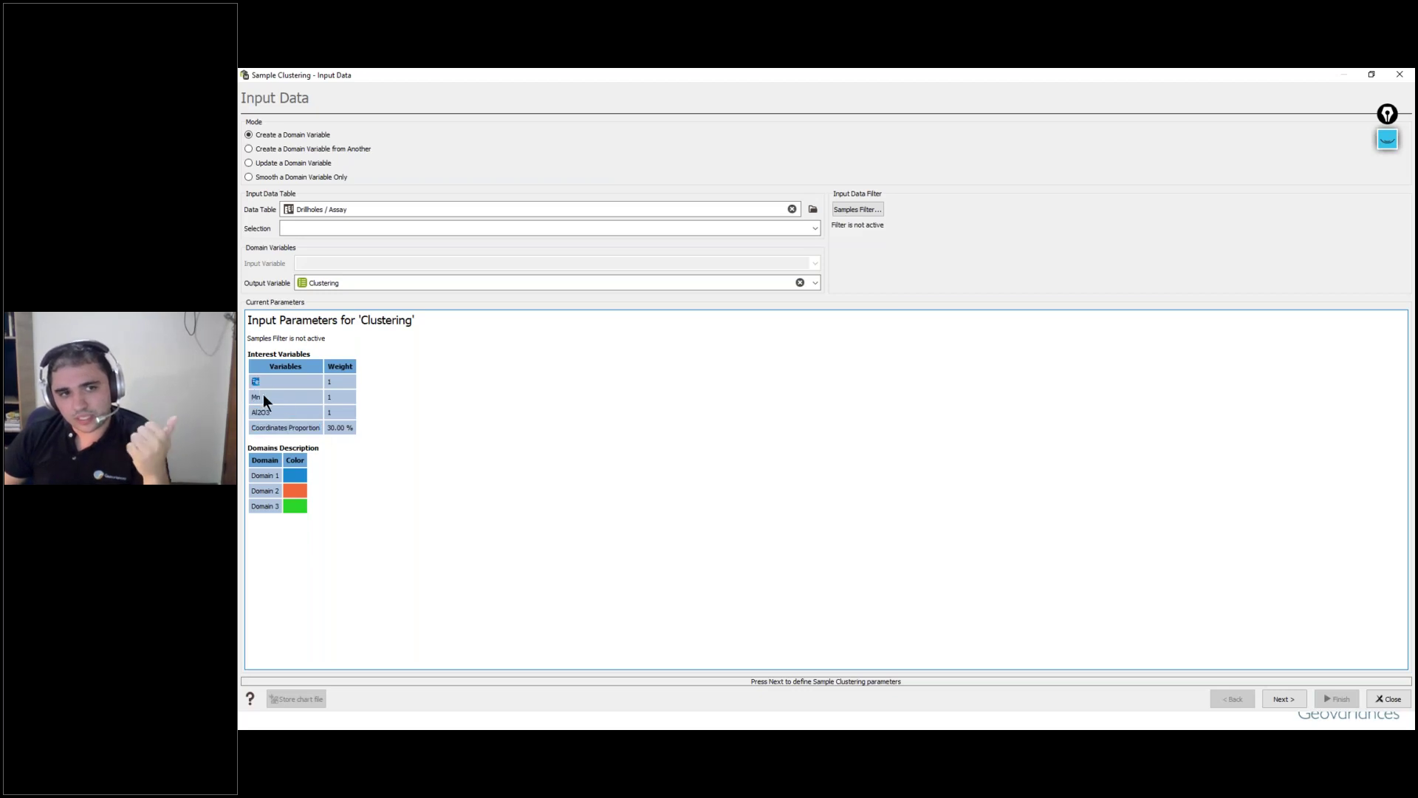
left_click(334, 434)
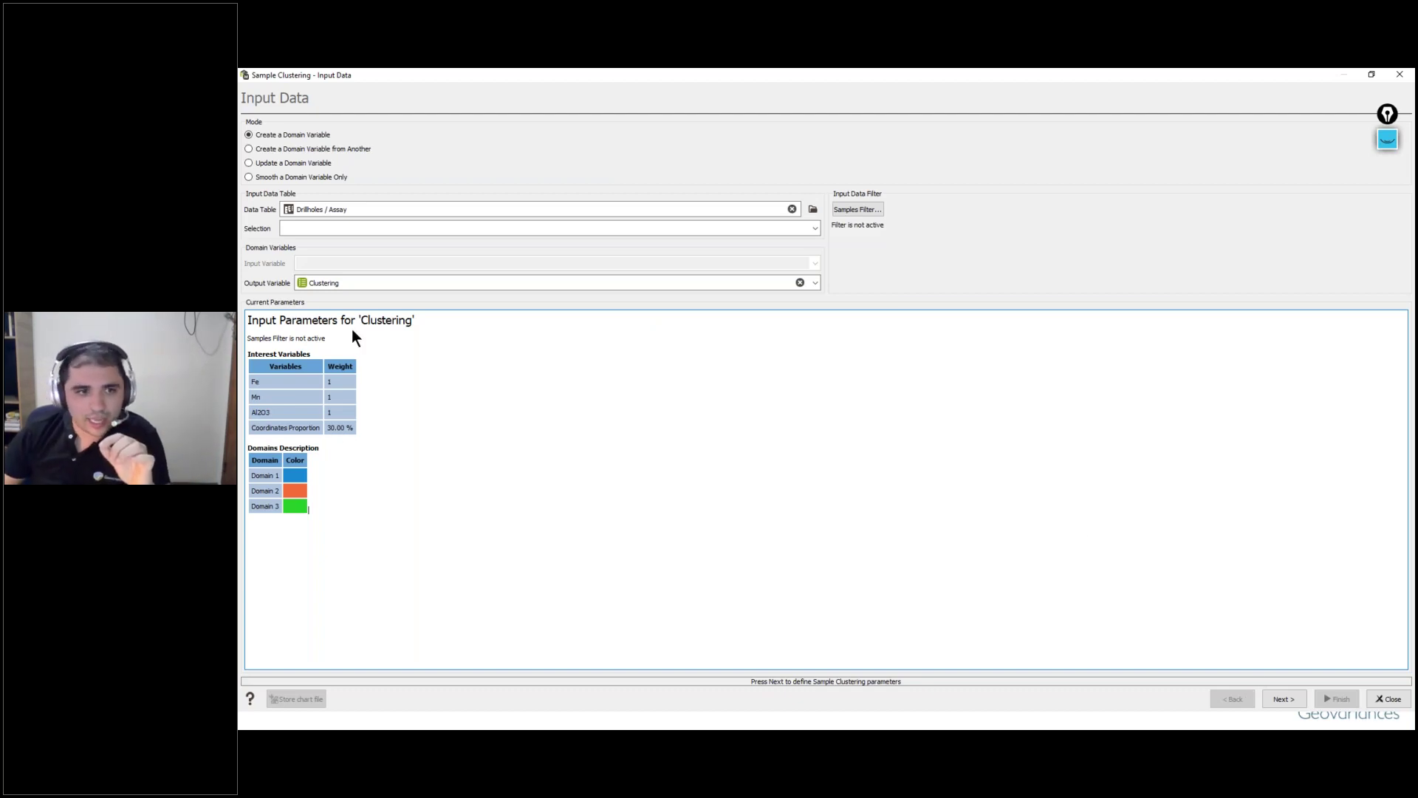
Step: Advance to the Geostatistical Hierarchical Clustering parameters and turn off the default neighborhood
left_click(1275, 698)
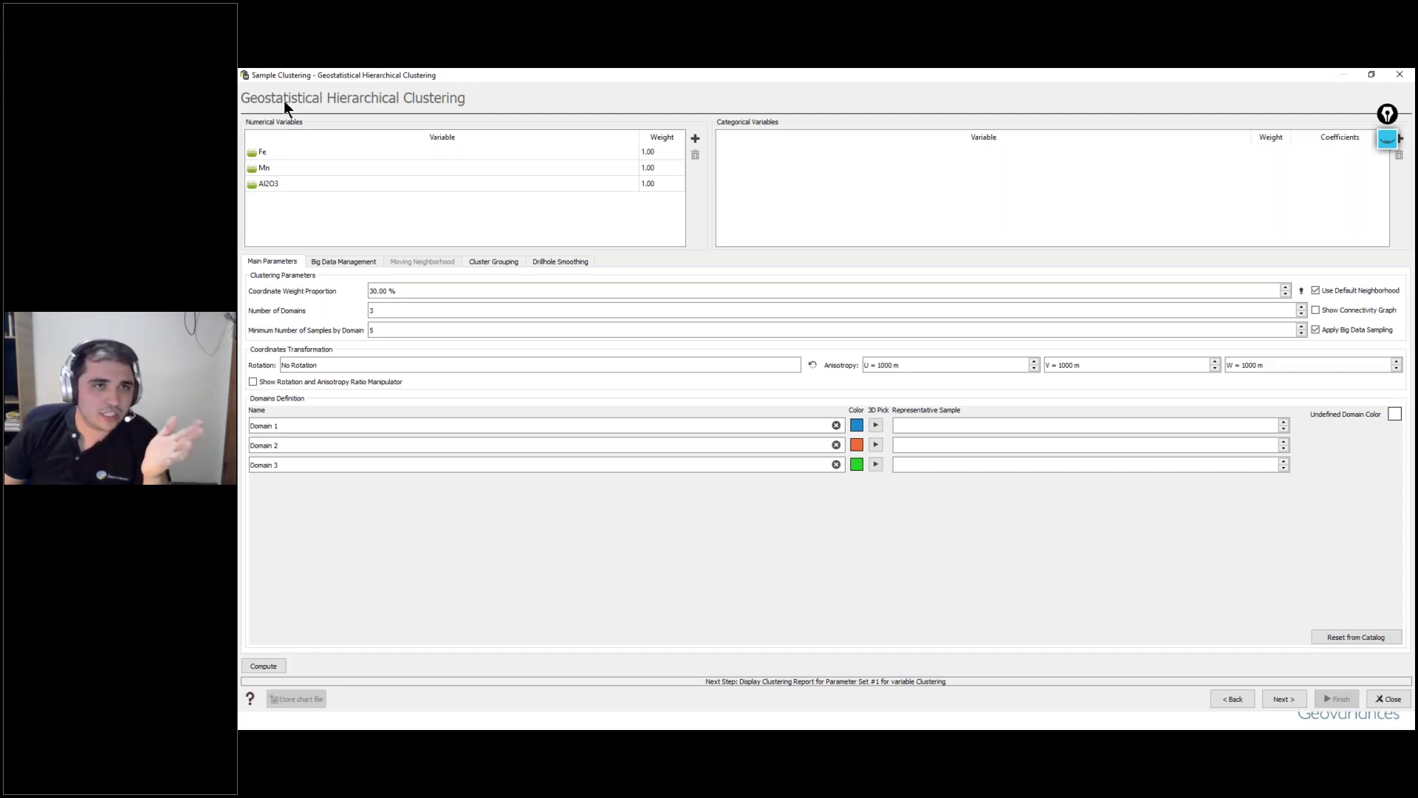
left_click(1322, 290)
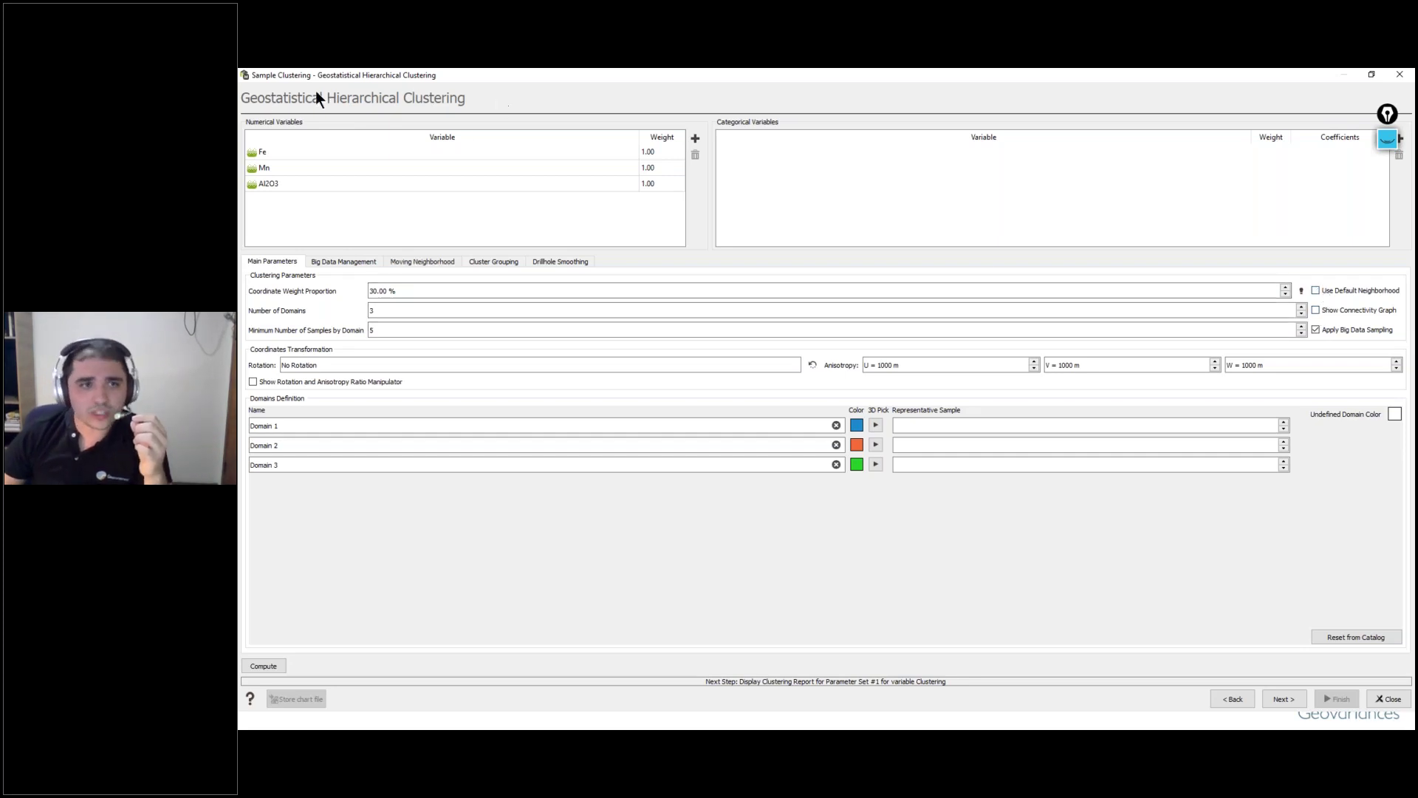
Step: Review the moving neighborhood ellipsoid settings and compute the clustering for three domains with a 30% coordinate weight proportion
left_click(434, 263)
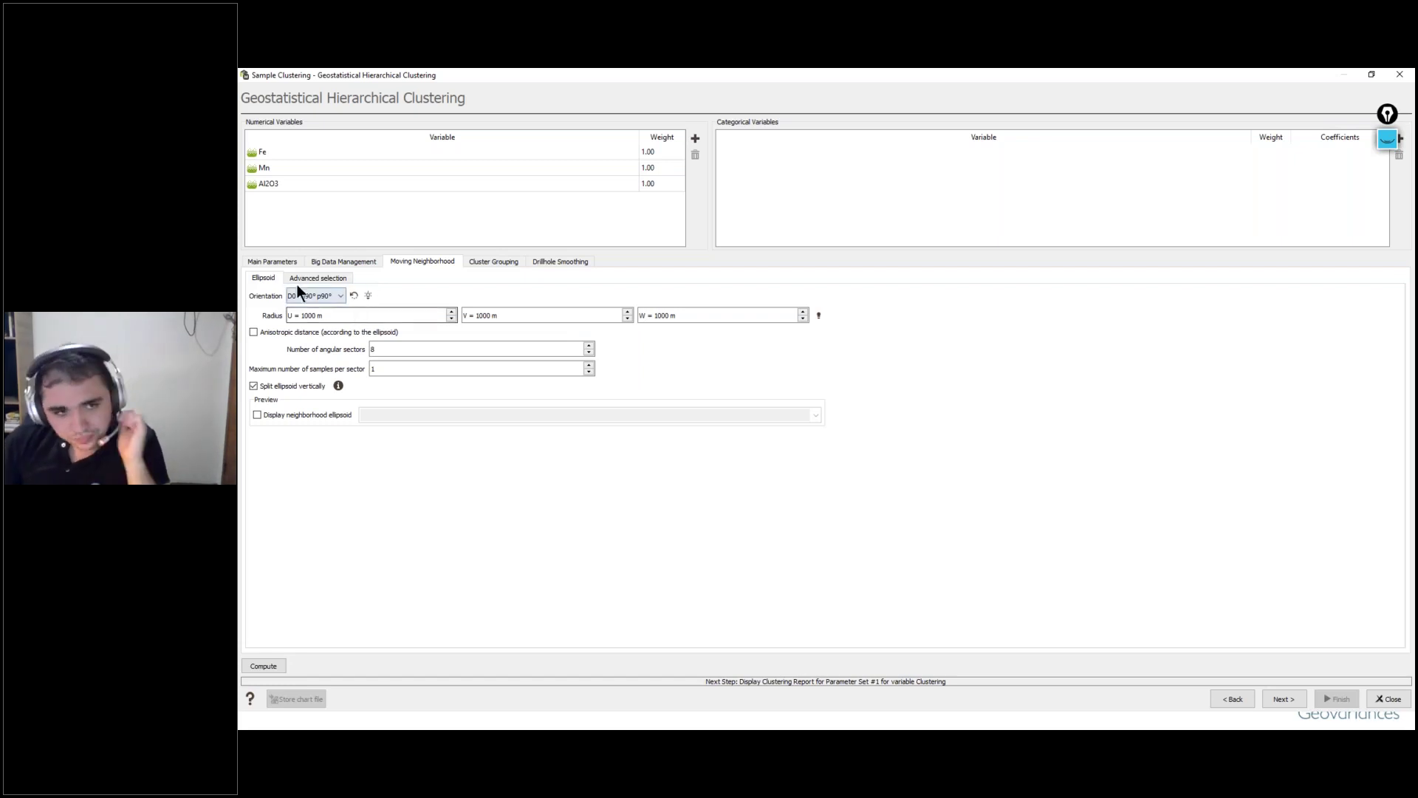
left_click(273, 266)
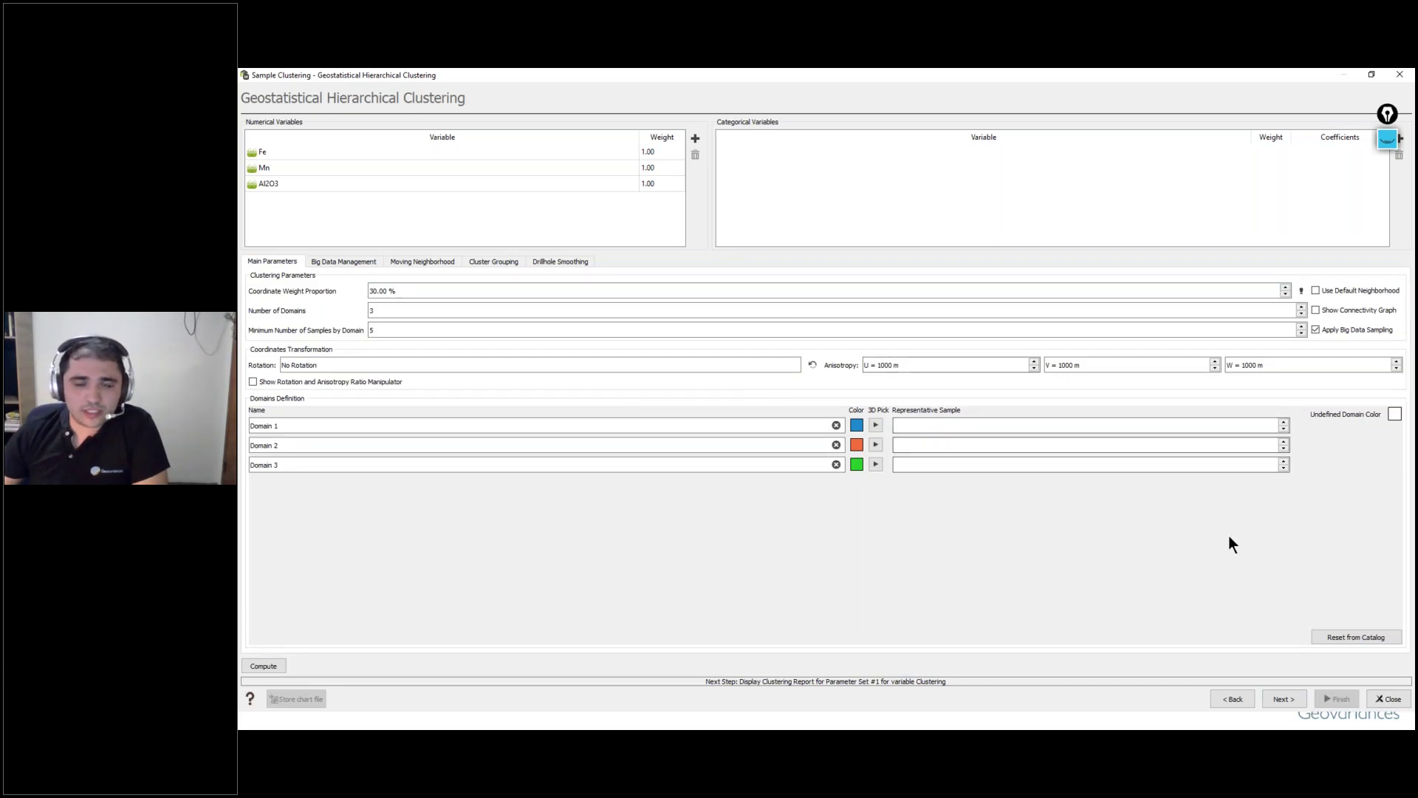
left_click(1281, 697)
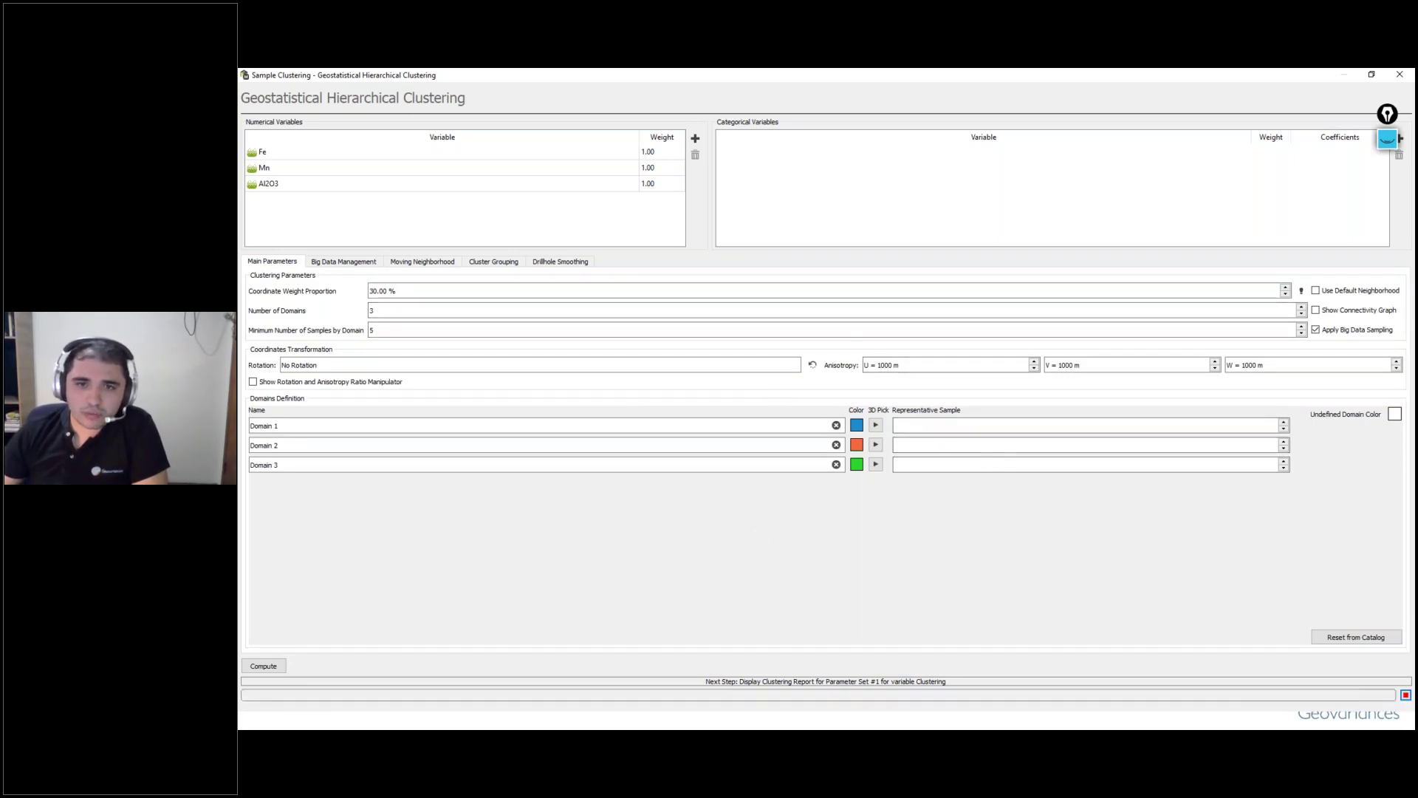
left_click(823, 410)
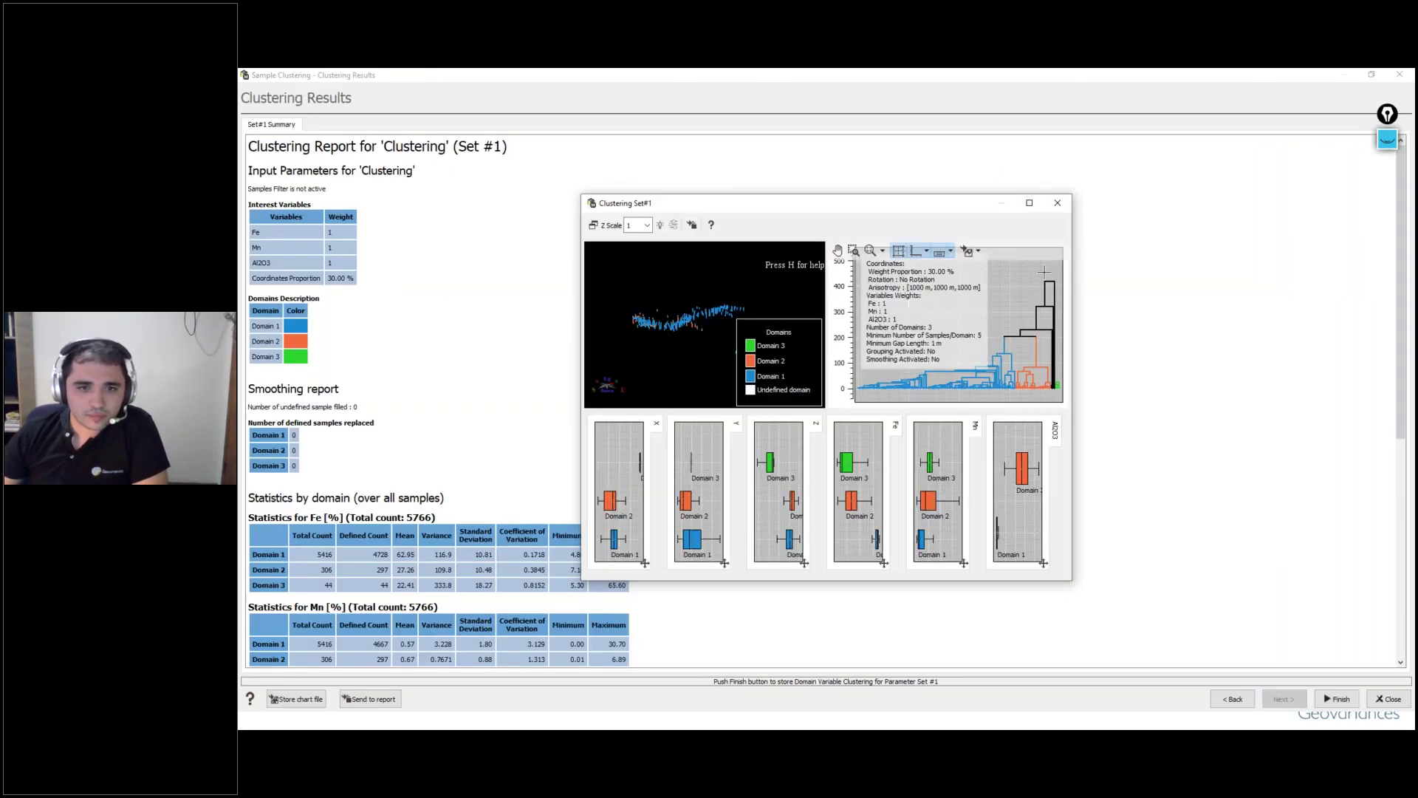
Step: Enlarge the Clustering Set#1 charts, examine the domains in the 3D drillhole view, dendrogram and box plots, and close them
left_click(1029, 202)
left_click_drag(572, 244, 567, 290)
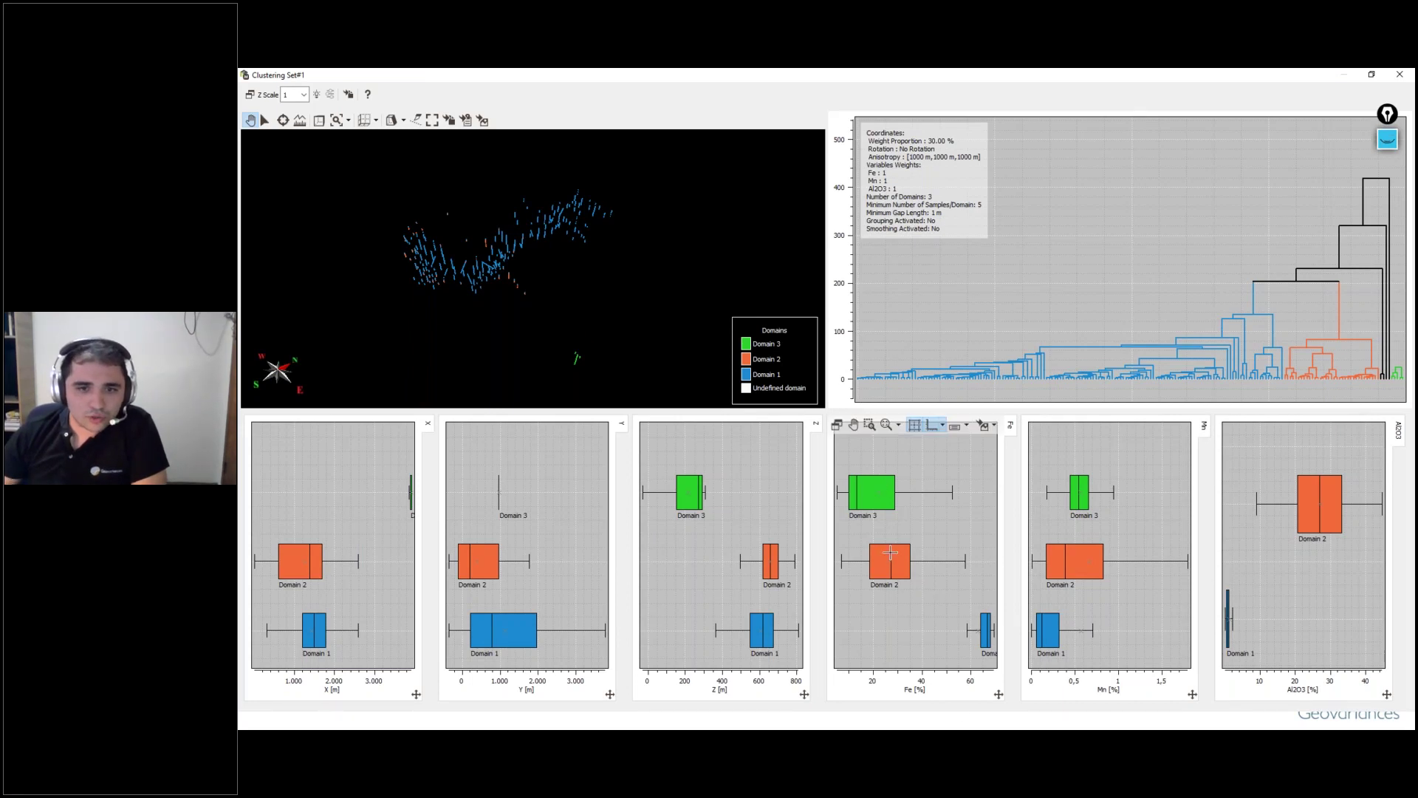
left_click_drag(523, 237, 768, 373)
left_click_drag(551, 304, 529, 272)
scroll(530, 272, "up", 5)
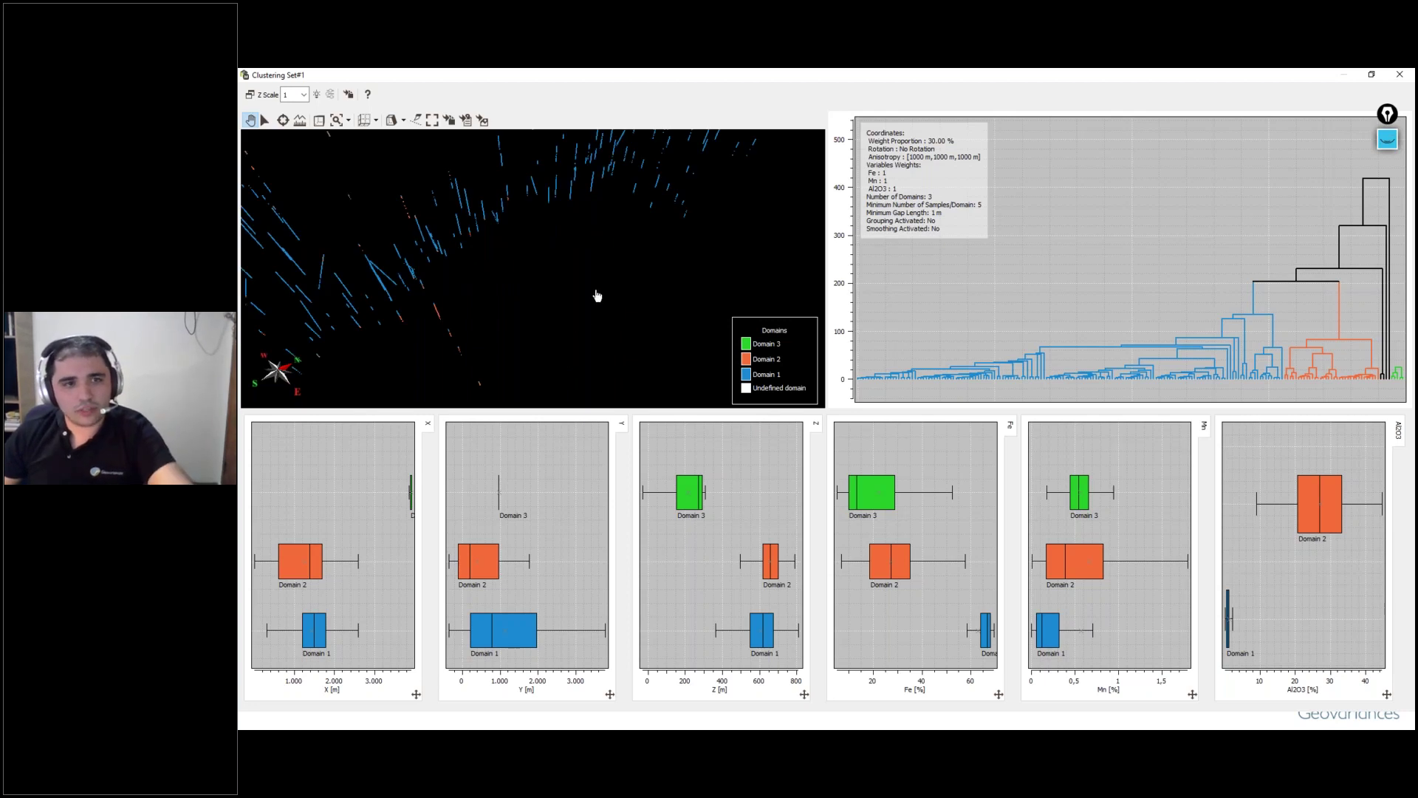
scroll(596, 294, "up", 3)
scroll(594, 219, "down", 5)
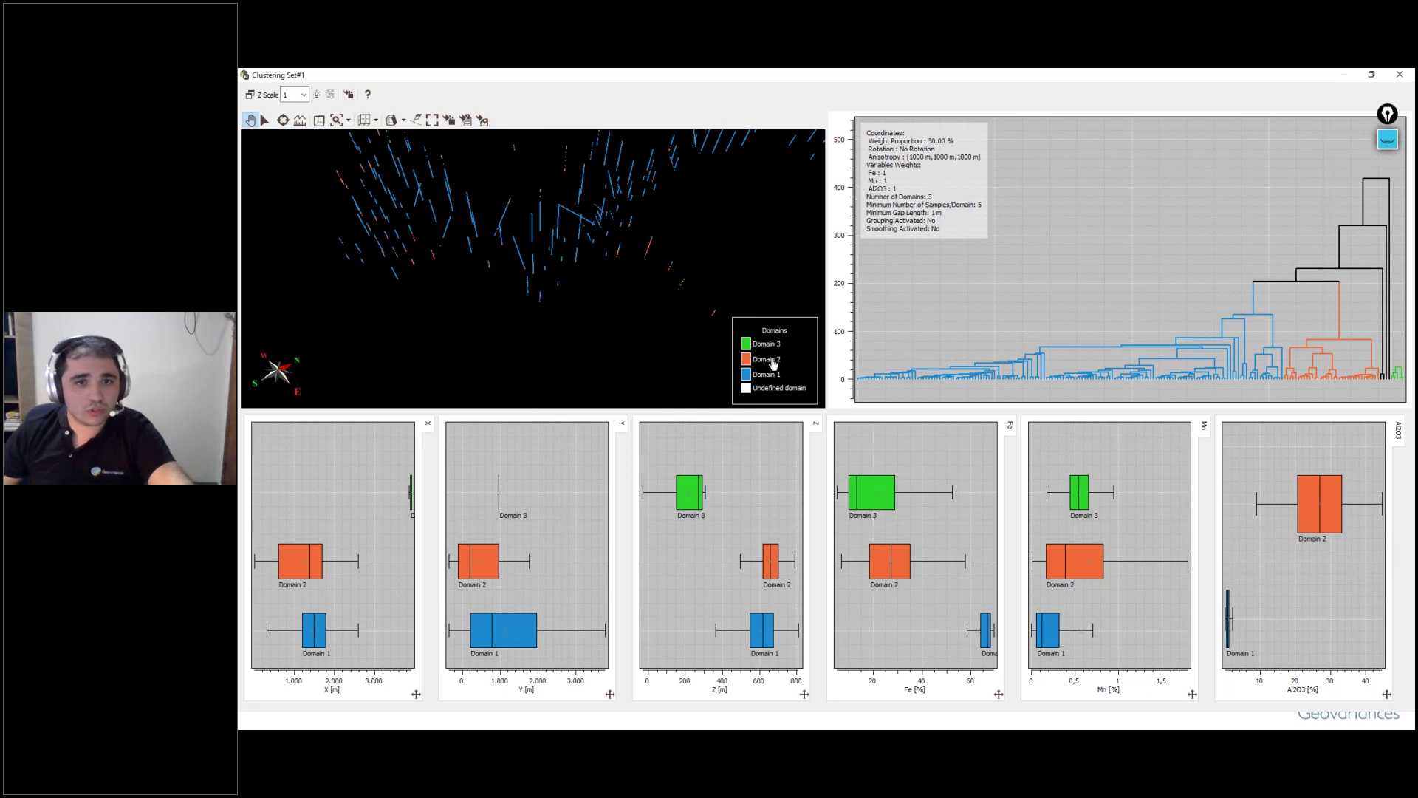
left_click_drag(700, 215, 715, 260)
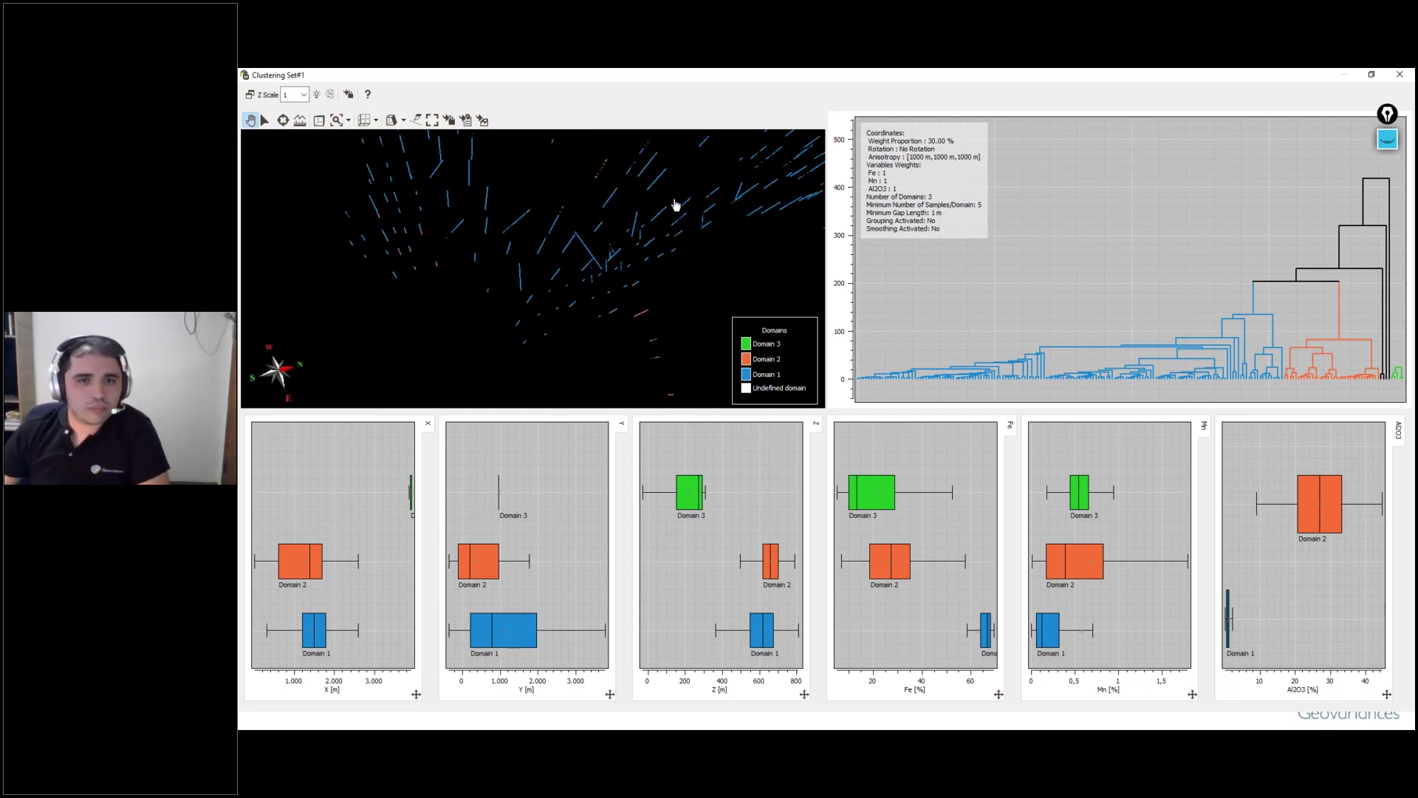
mouse_move(858, 483)
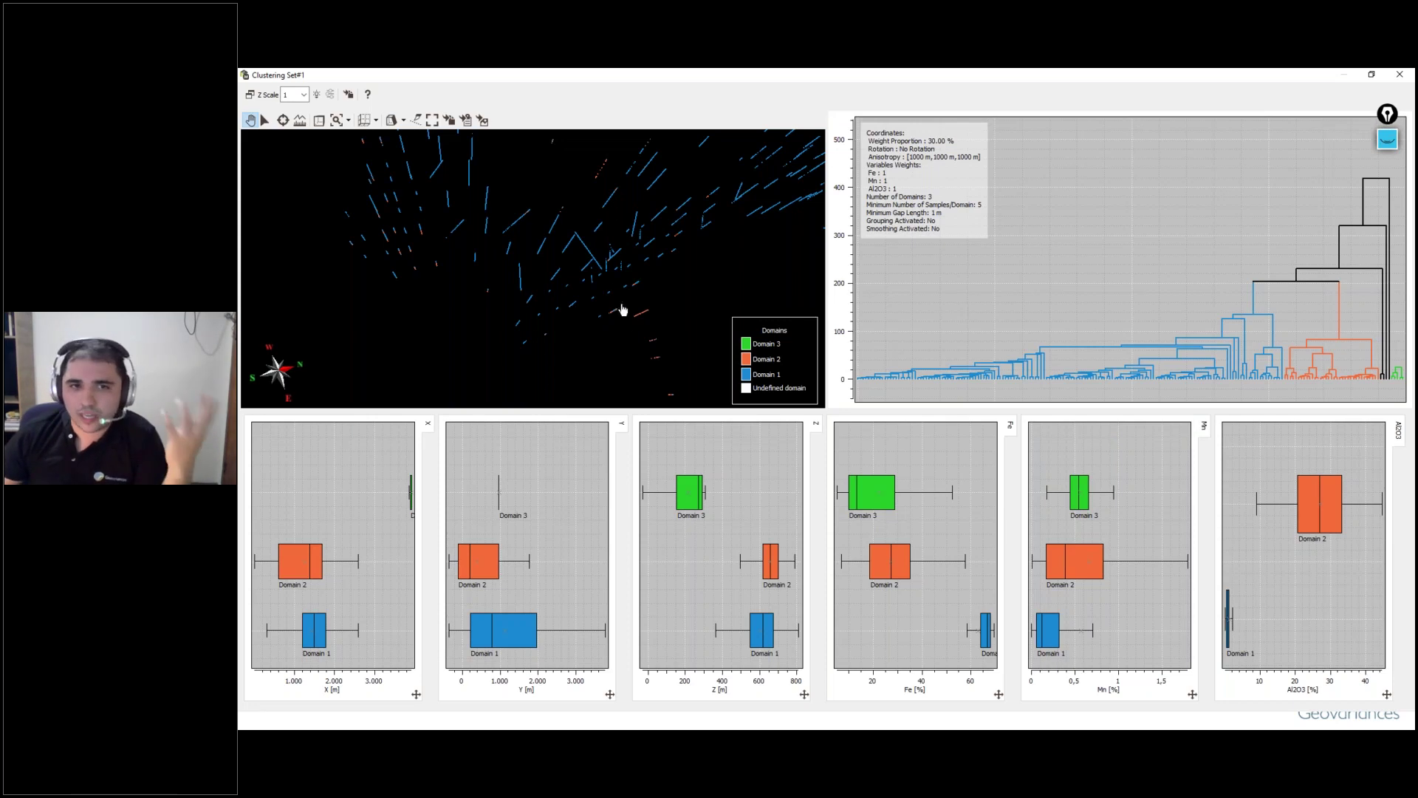
left_click(1400, 74)
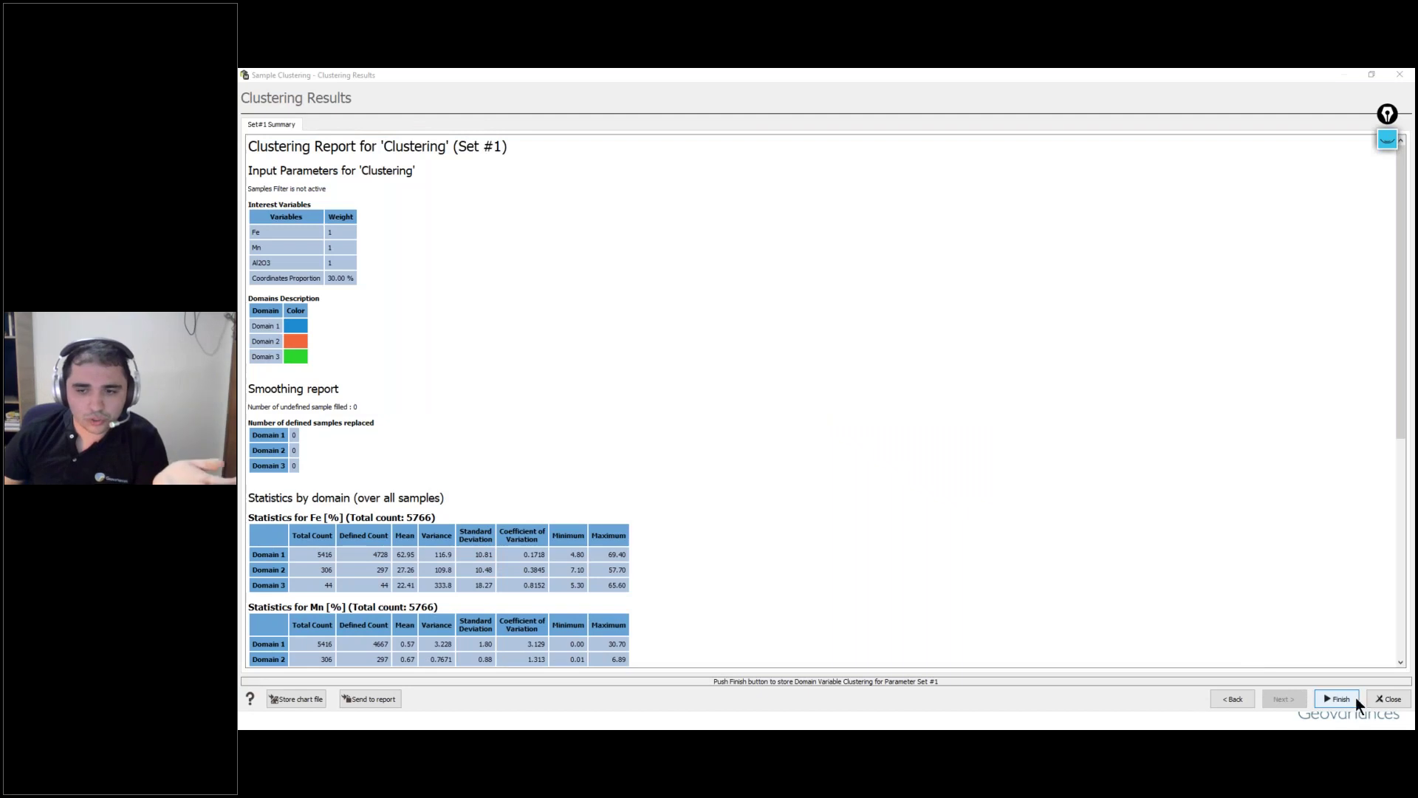
Step: Decline closing Sample Clustering and finish the task to store the Clustering domain variable
left_click(1389, 699)
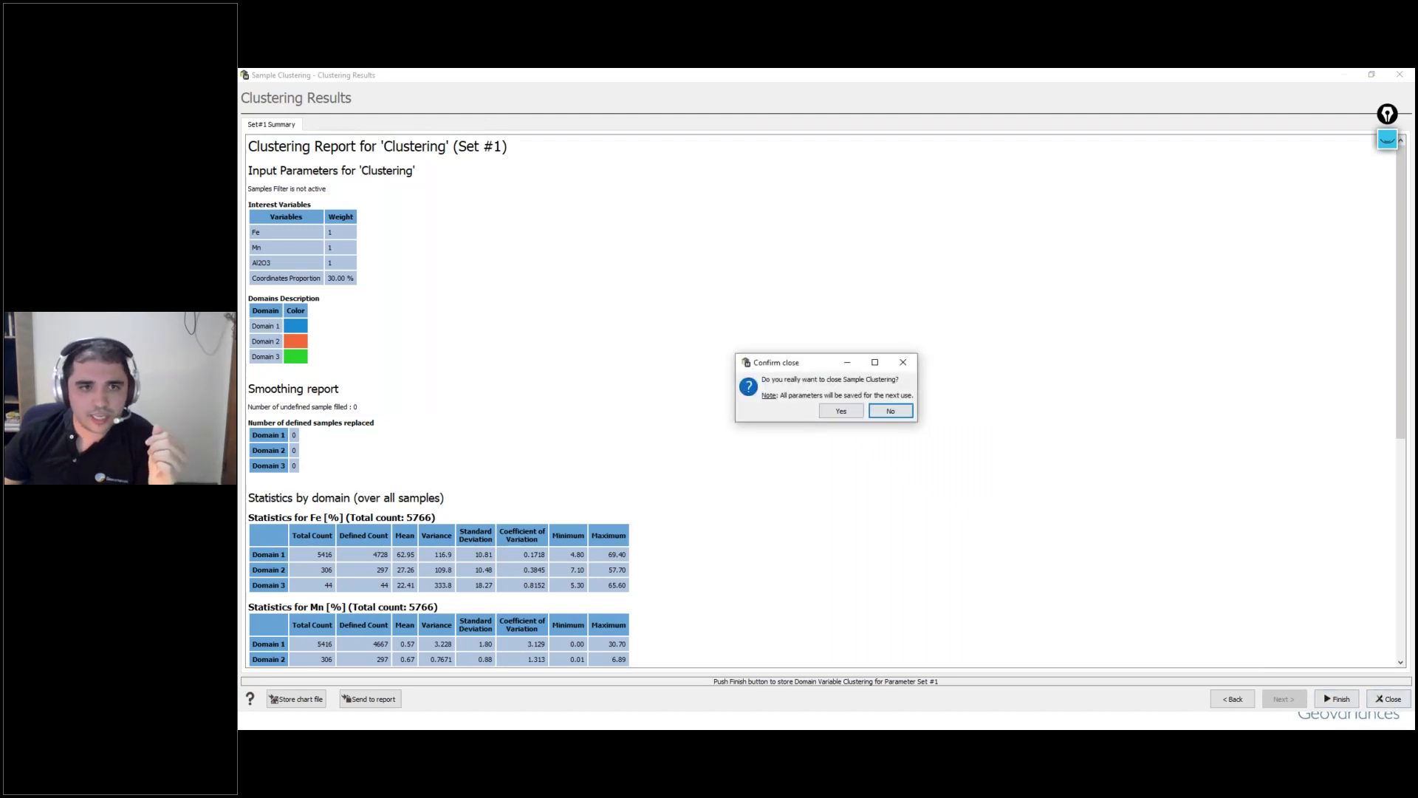
left_click(906, 409)
left_click(1340, 698)
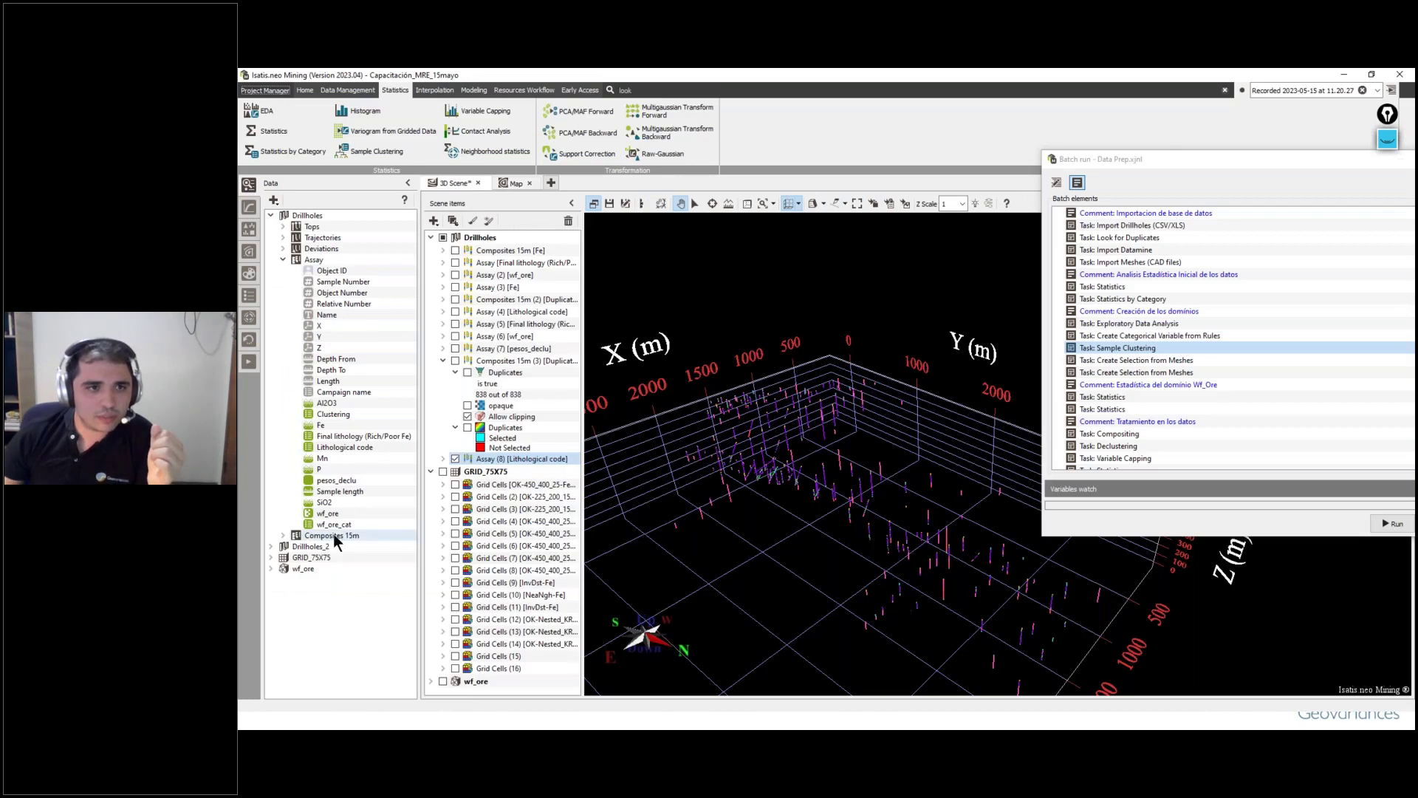
Step: Display the Assay Clustering variable in the 3D scene in place of Lithological code and inspect the drillholes
left_click(332, 414)
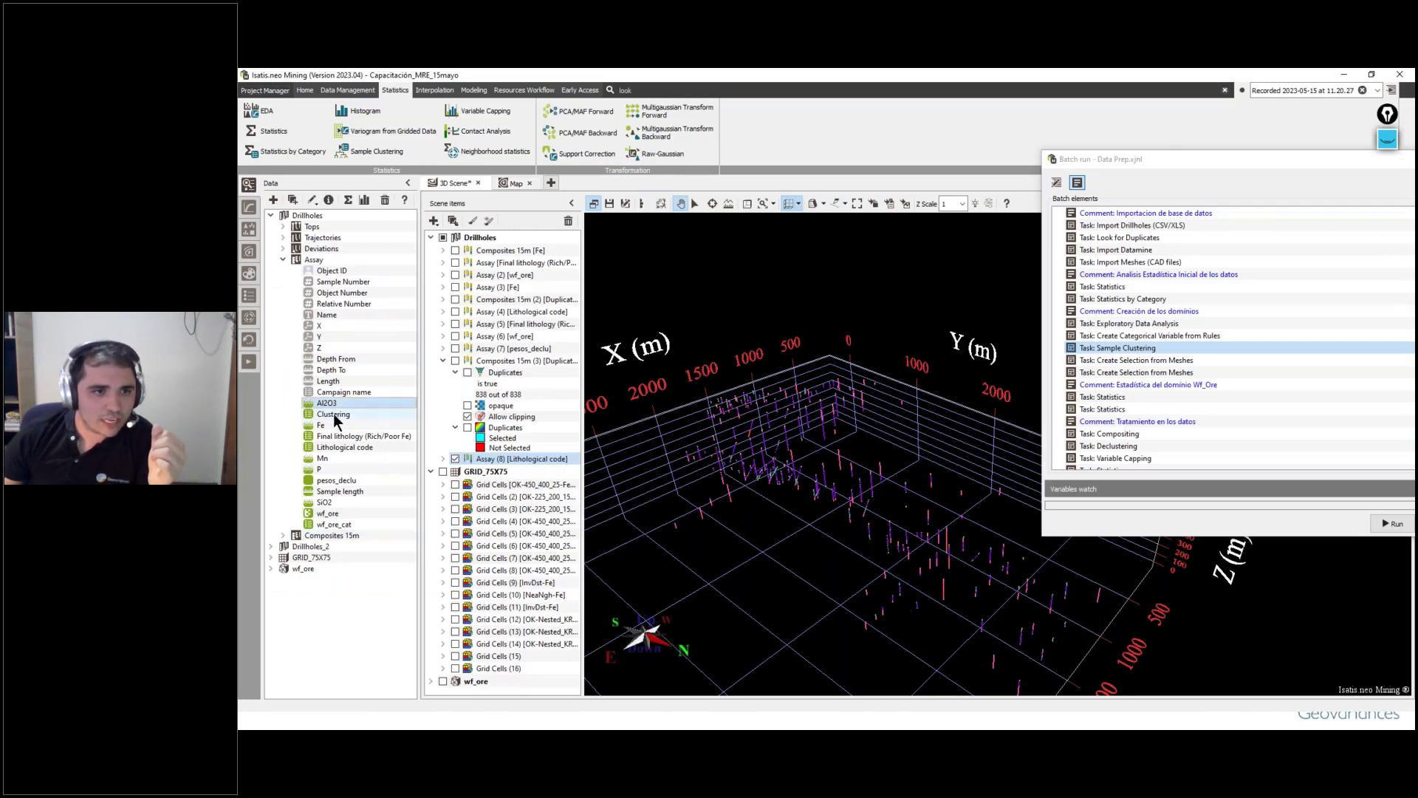
left_click(456, 458)
left_click_drag(348, 417, 798, 444)
left_click_drag(925, 460, 987, 531)
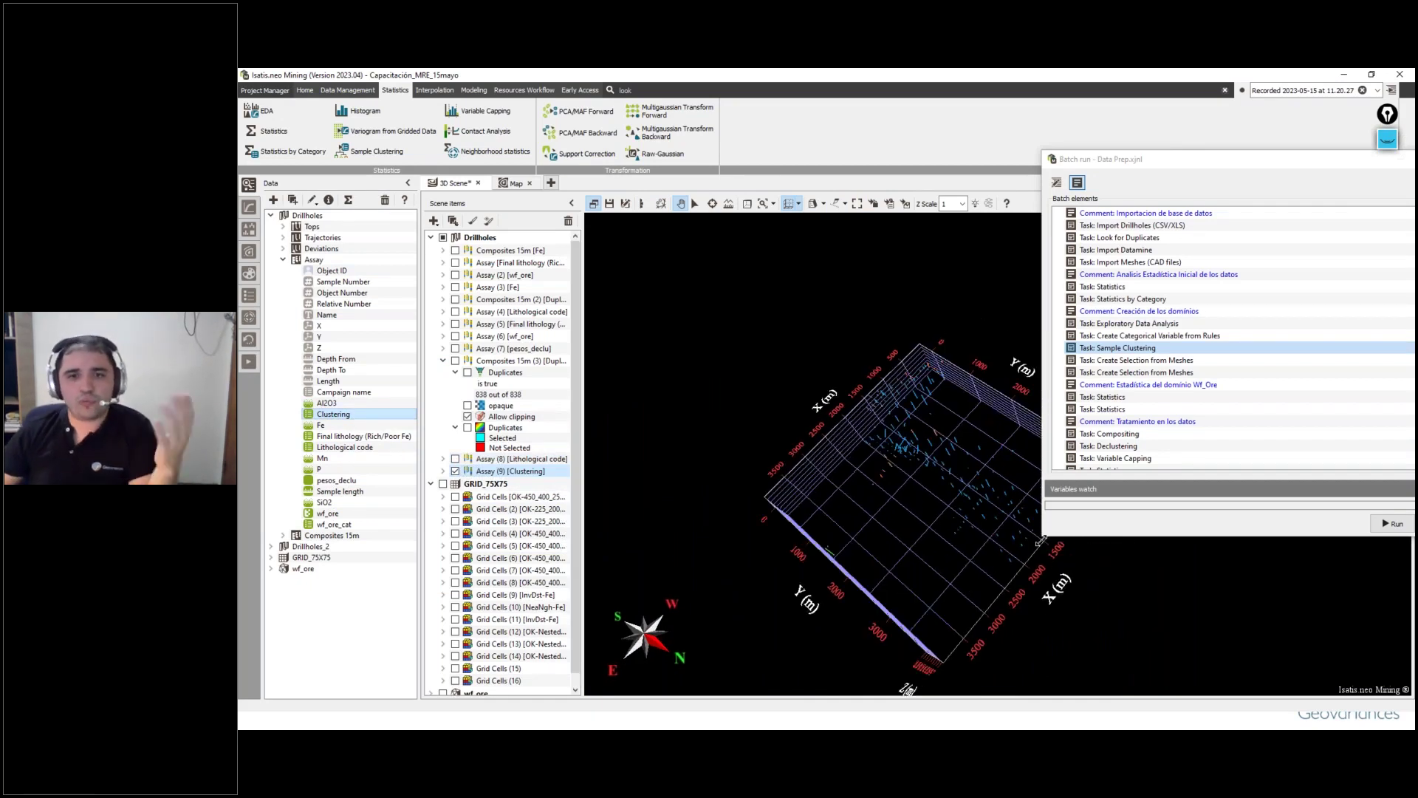
left_click_drag(965, 472, 988, 456)
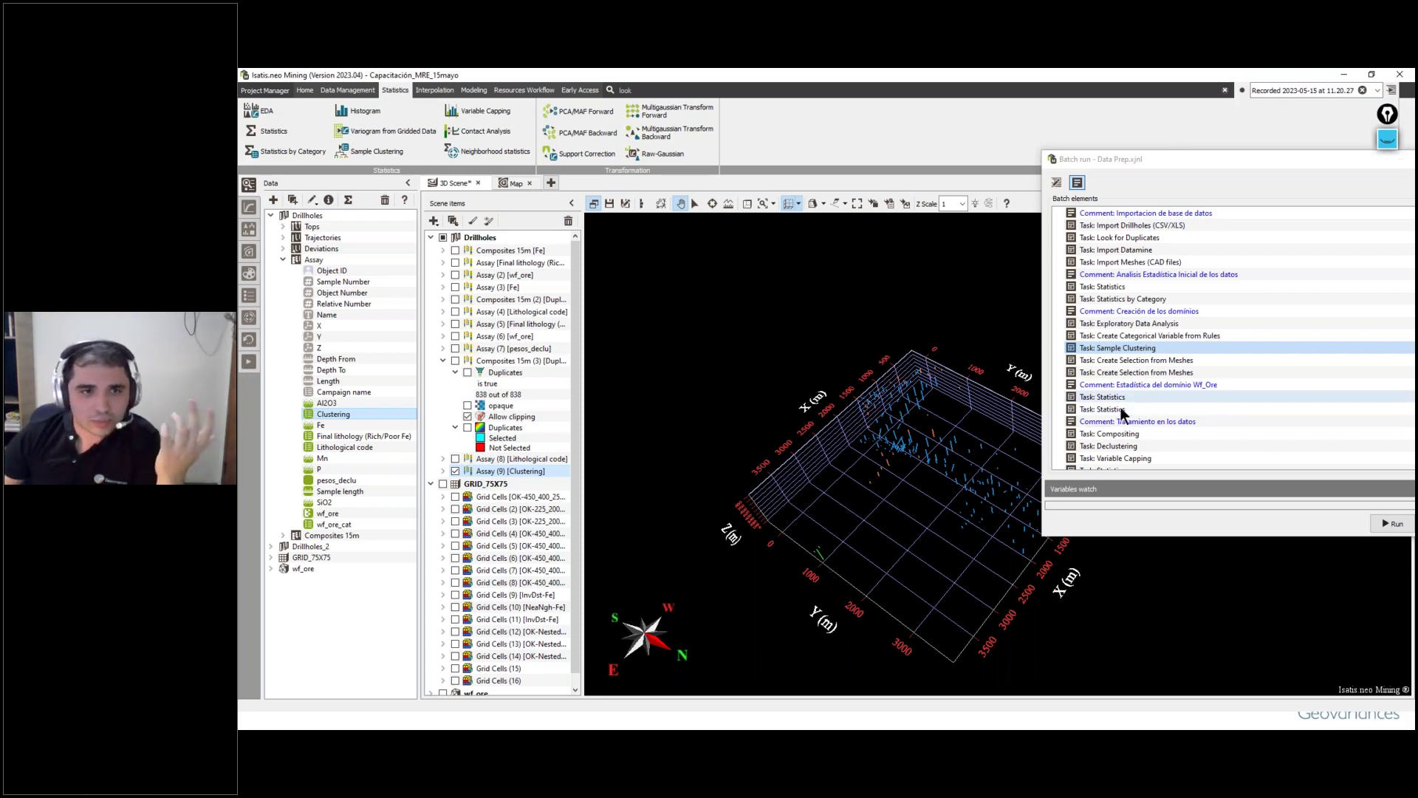
Step: Collapse the Drillholes scene items, display the wf_ore mesh in the 3D scene to examine its shape, and hide it
left_click(443, 361)
left_click(431, 237)
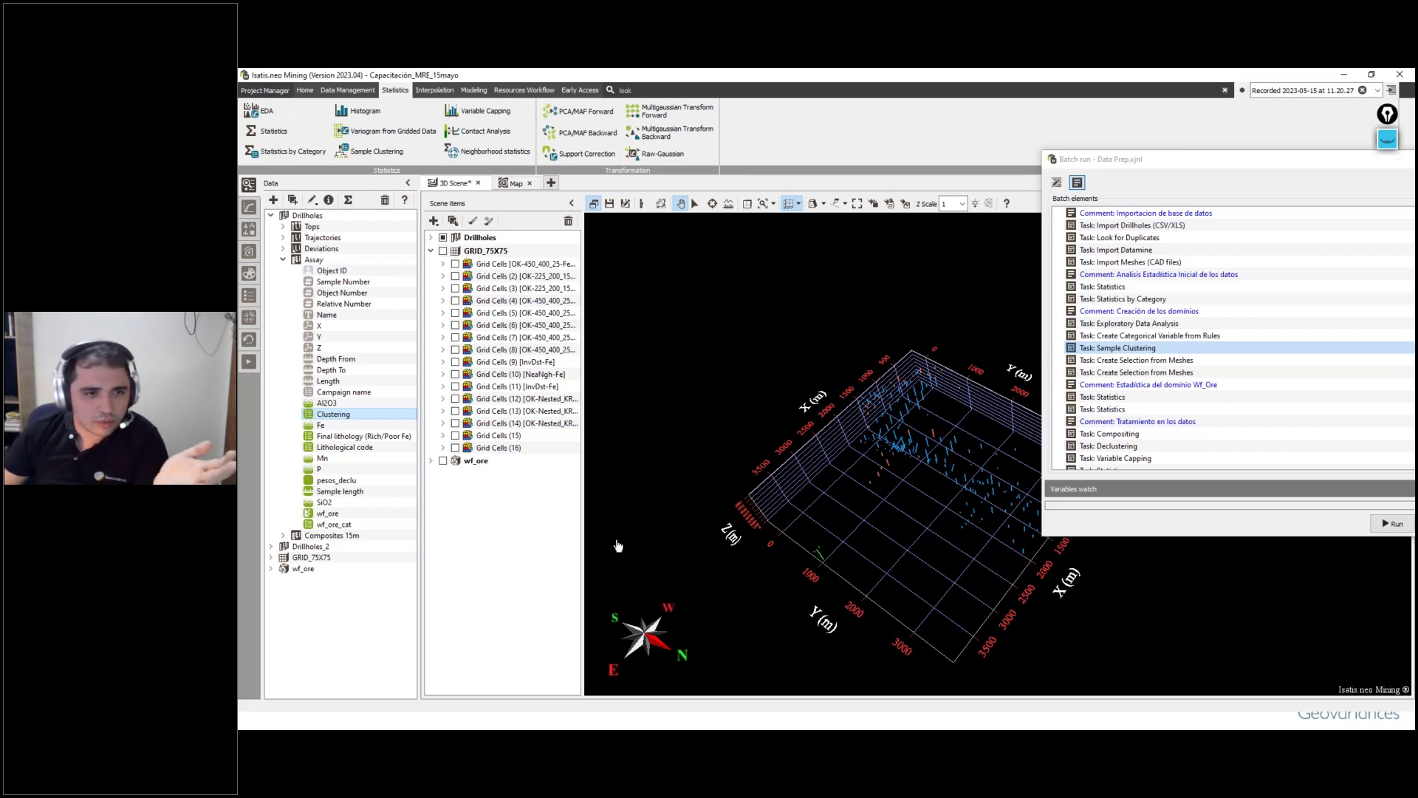
double_click(318, 568)
left_click_drag(916, 443, 944, 436)
scroll(939, 440, "up", 5)
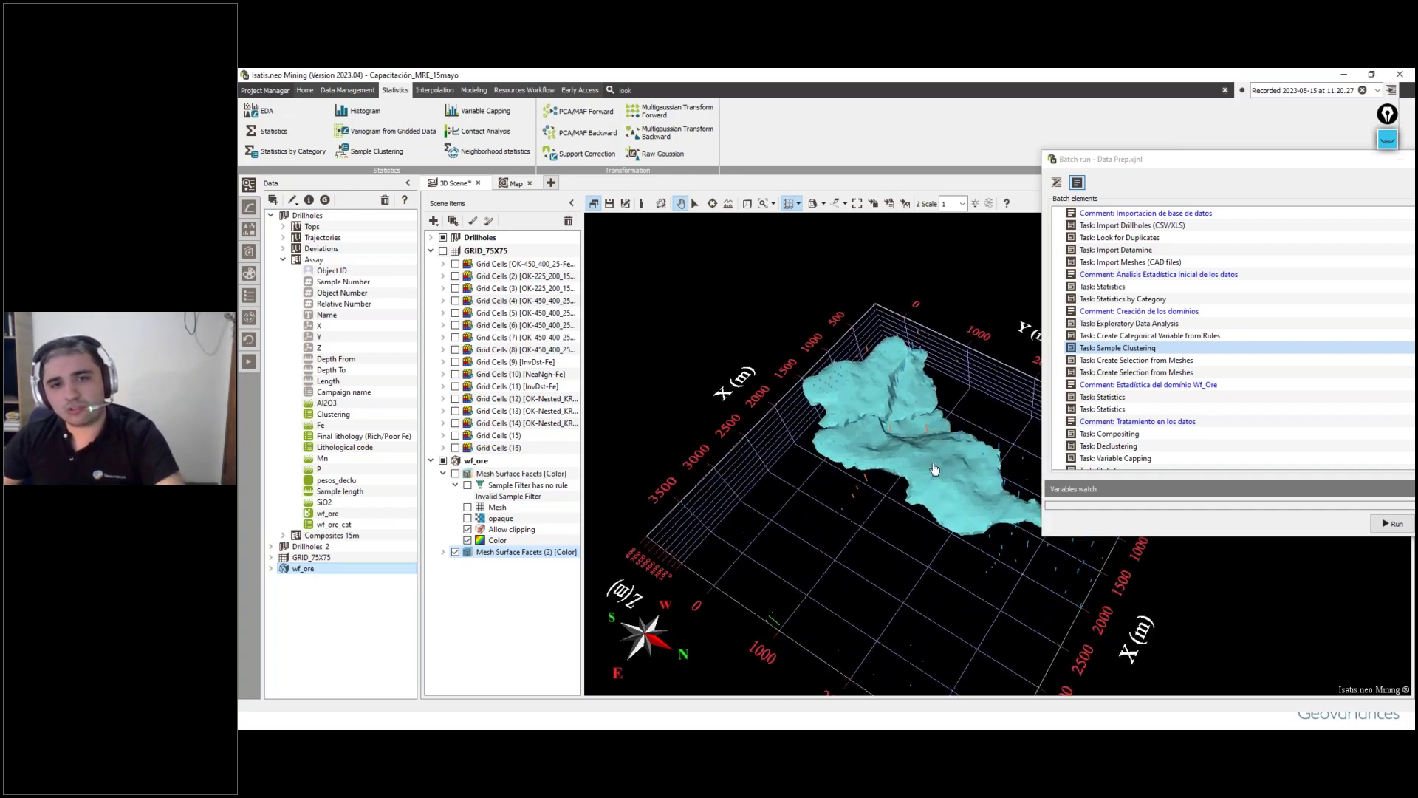
scroll(934, 469, "up", 2)
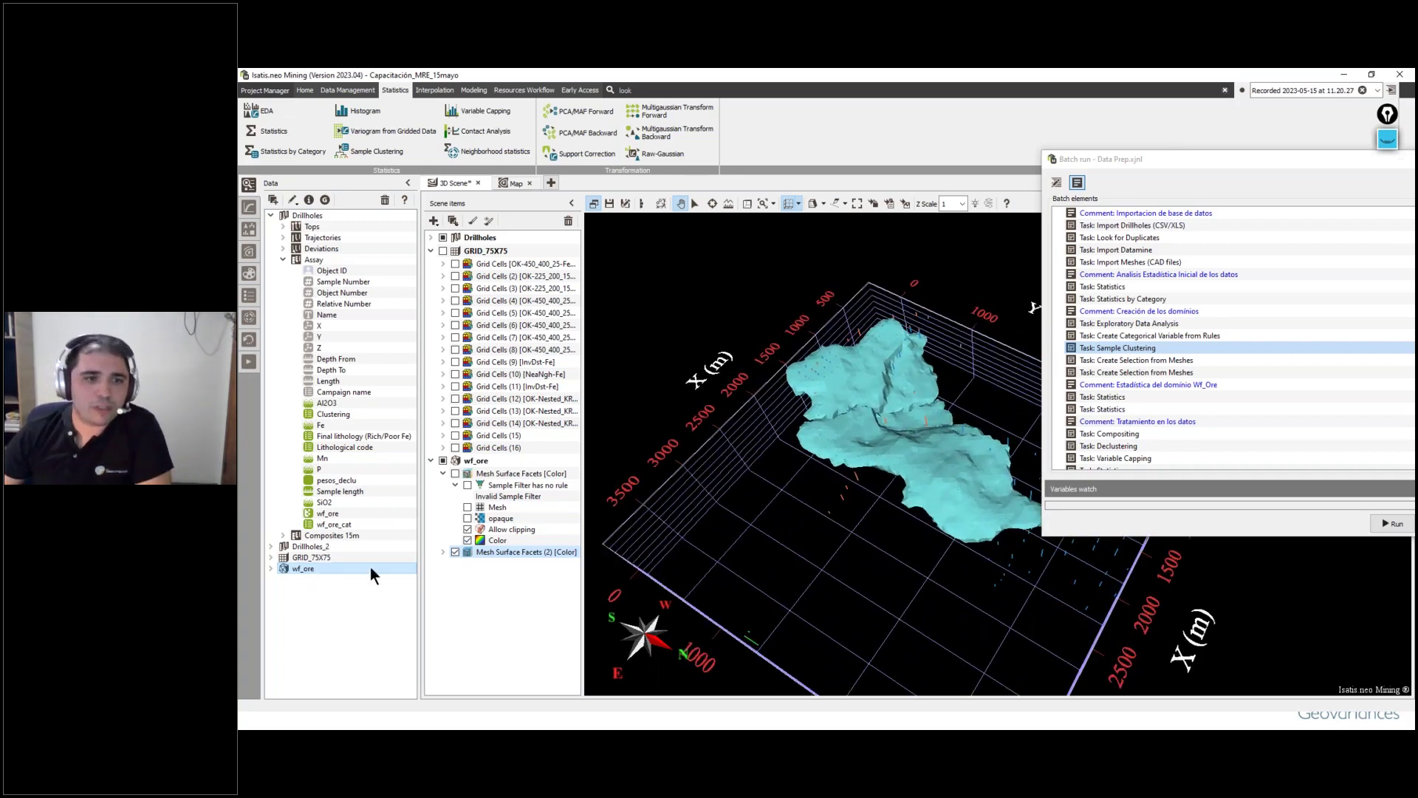
left_click_drag(983, 423, 977, 461)
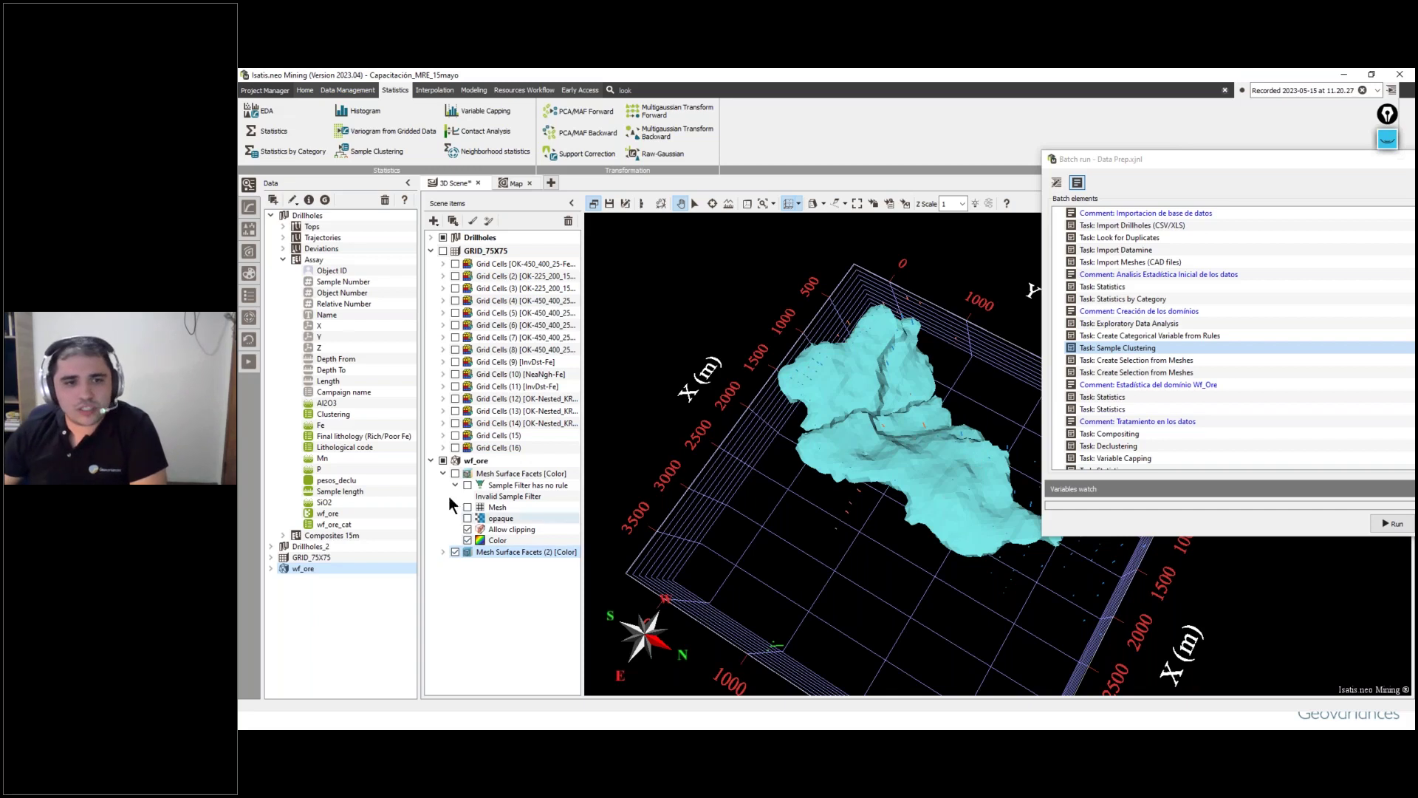
left_click(455, 552)
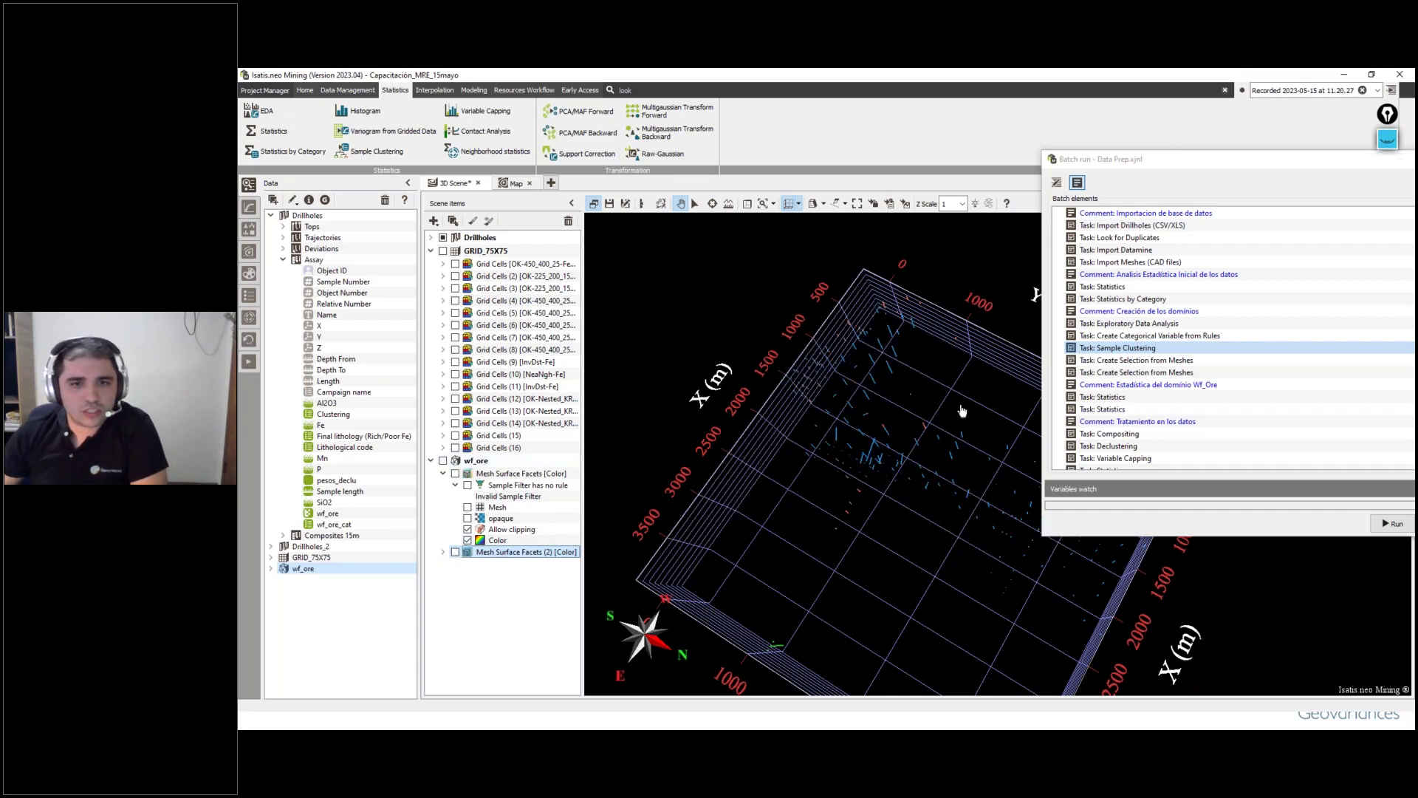
Step: Select the batch's first Create Selection from Meshes task and open the corresponding data management tool enlarged
left_click(1152, 360)
left_click(353, 92)
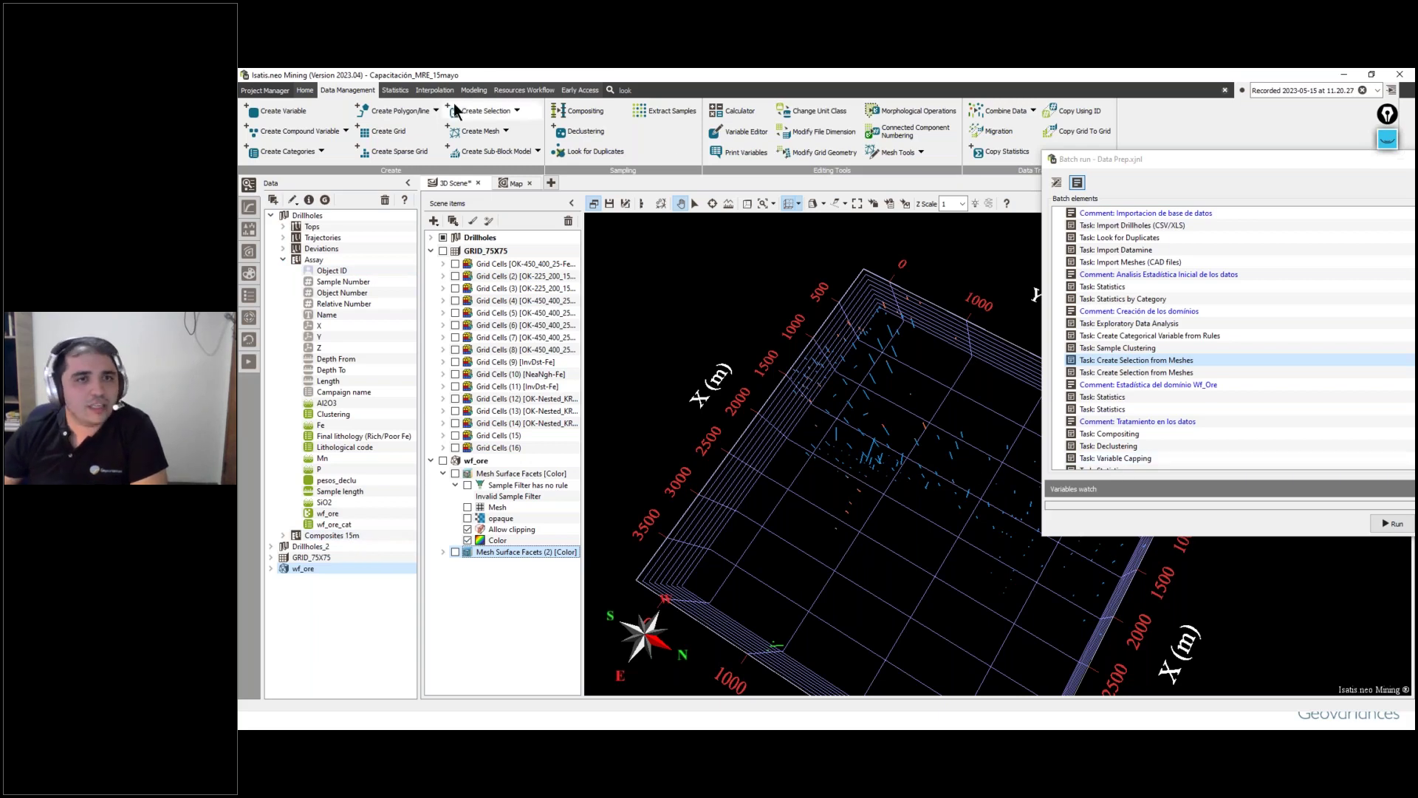
left_click(517, 111)
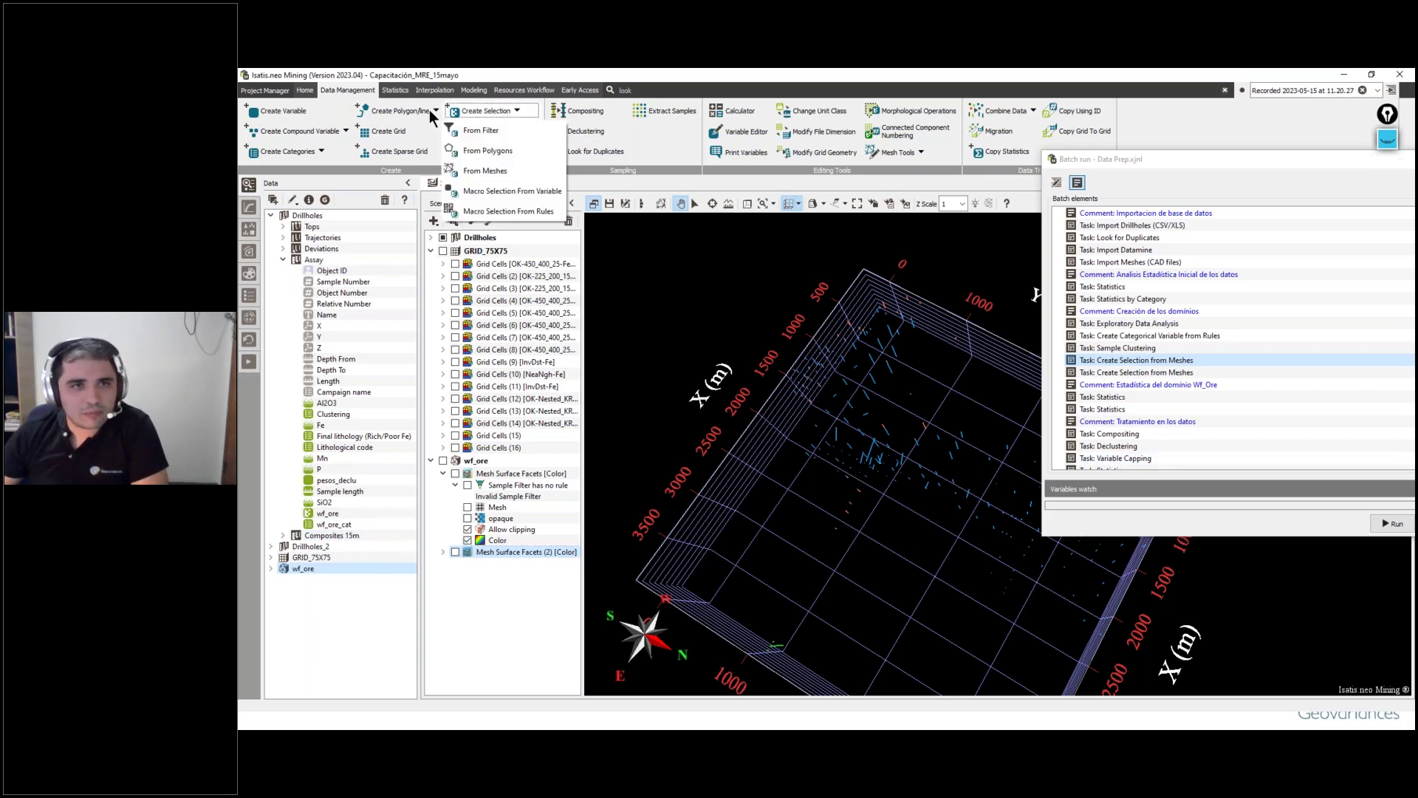
left_click(477, 170)
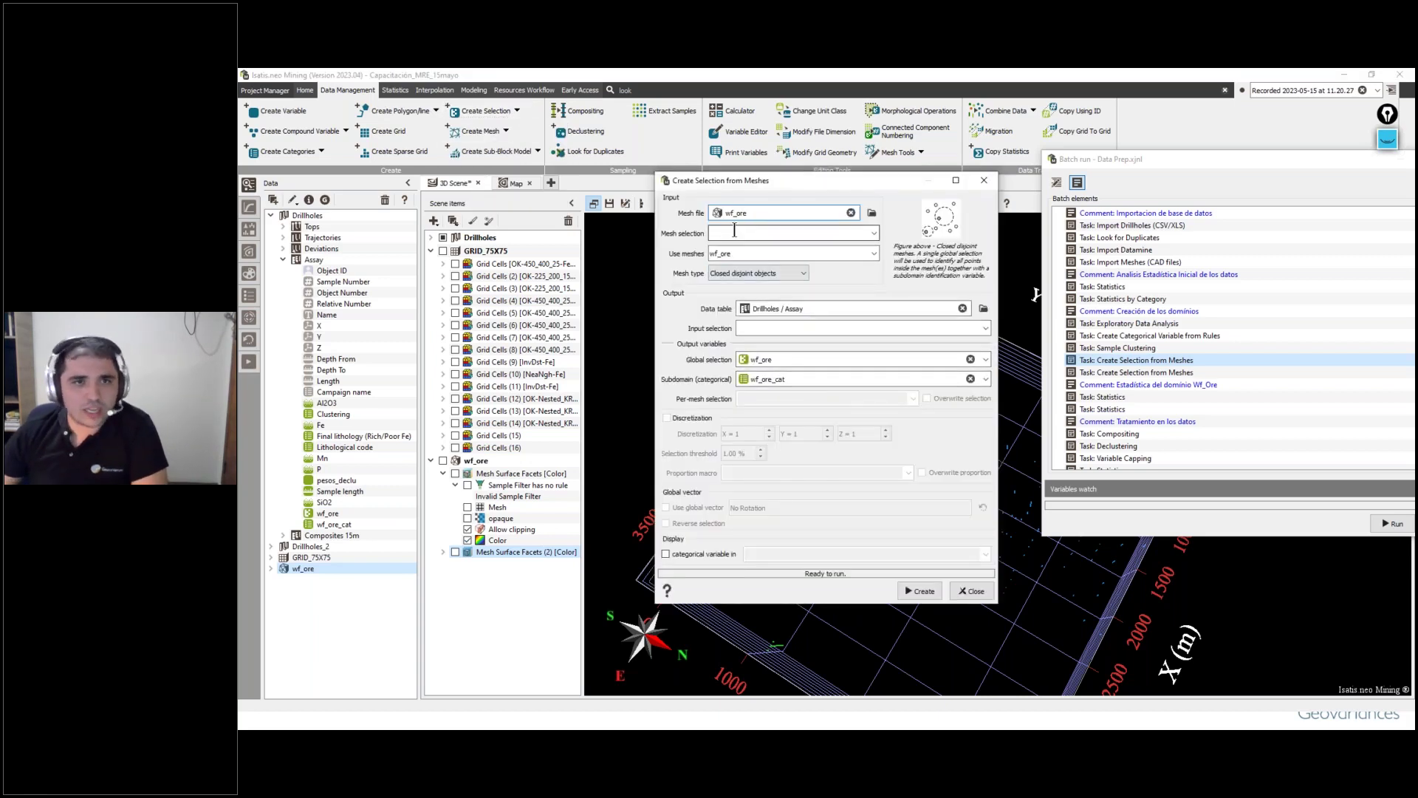
left_click(955, 180)
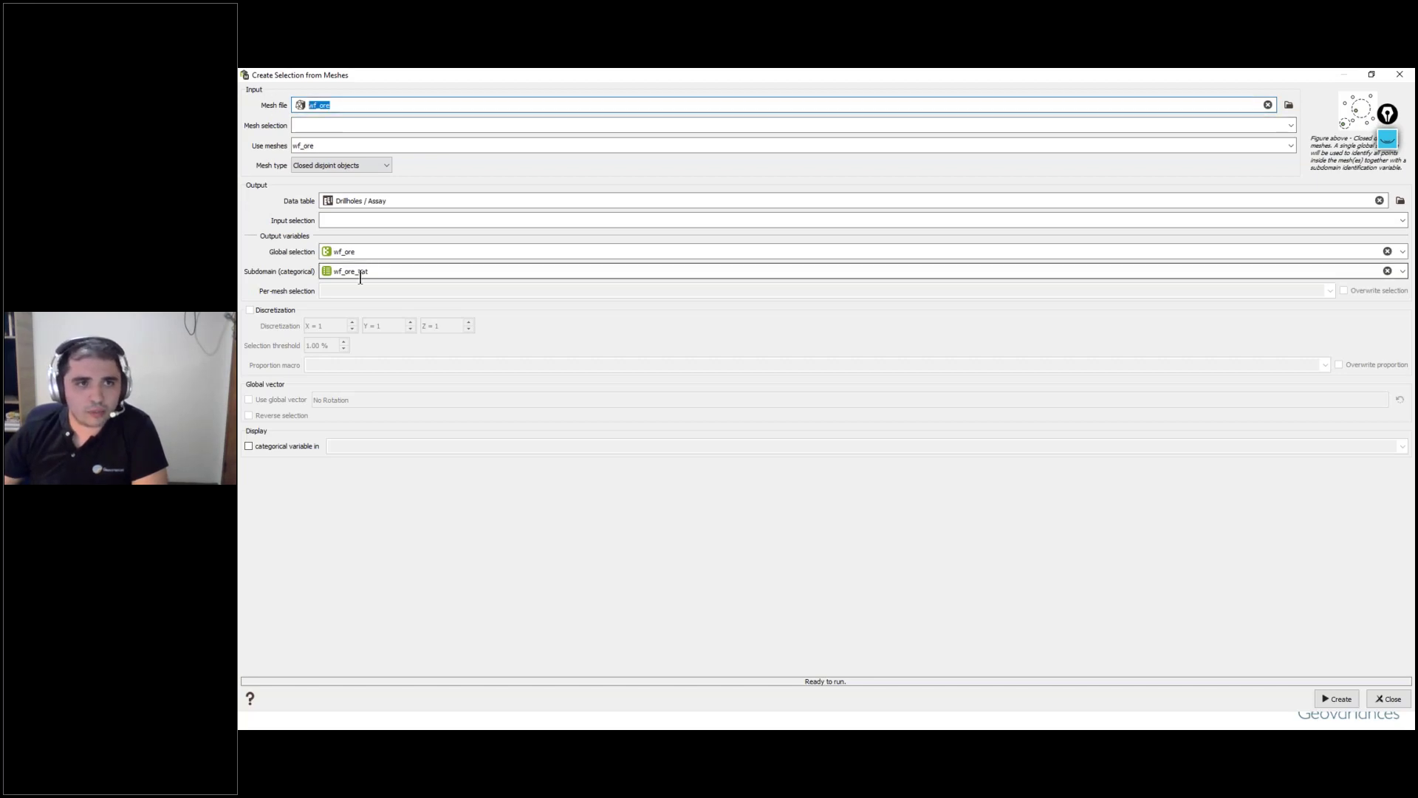
Step: Review the Drillholes / Assay output table and wf_ore global selection, close the tool without creating, and close the batch window
left_click(388, 200)
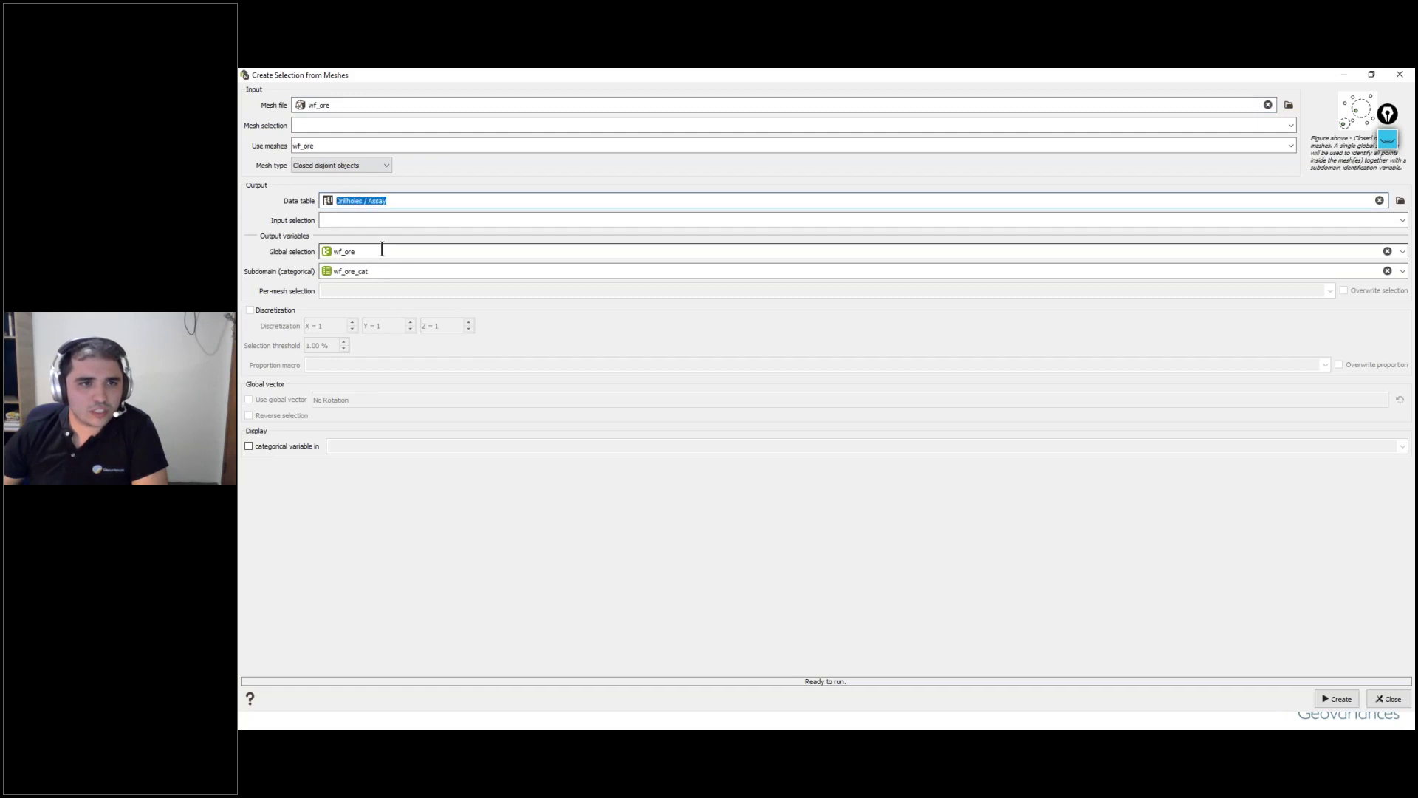
left_click(628, 251)
double_click(716, 79)
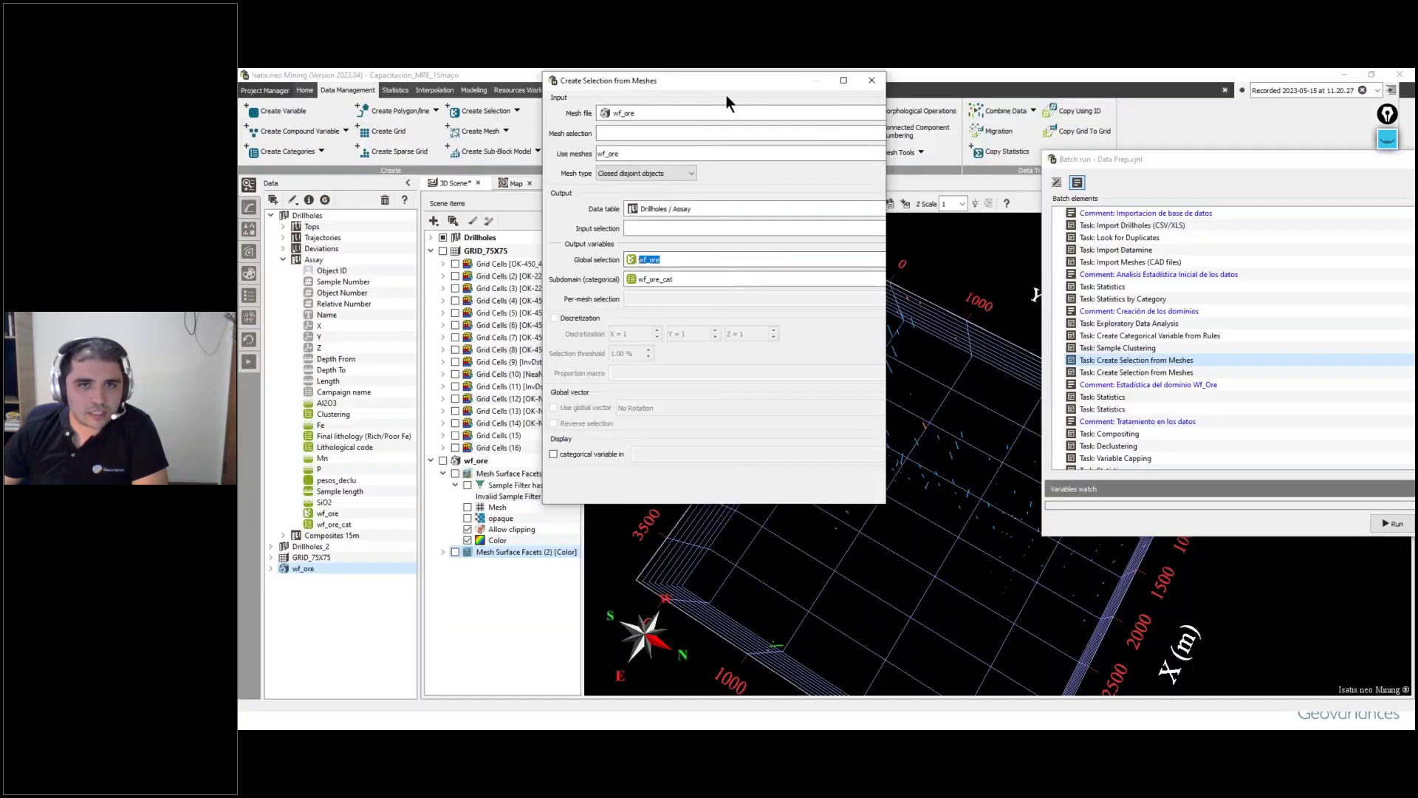
double_click(843, 318)
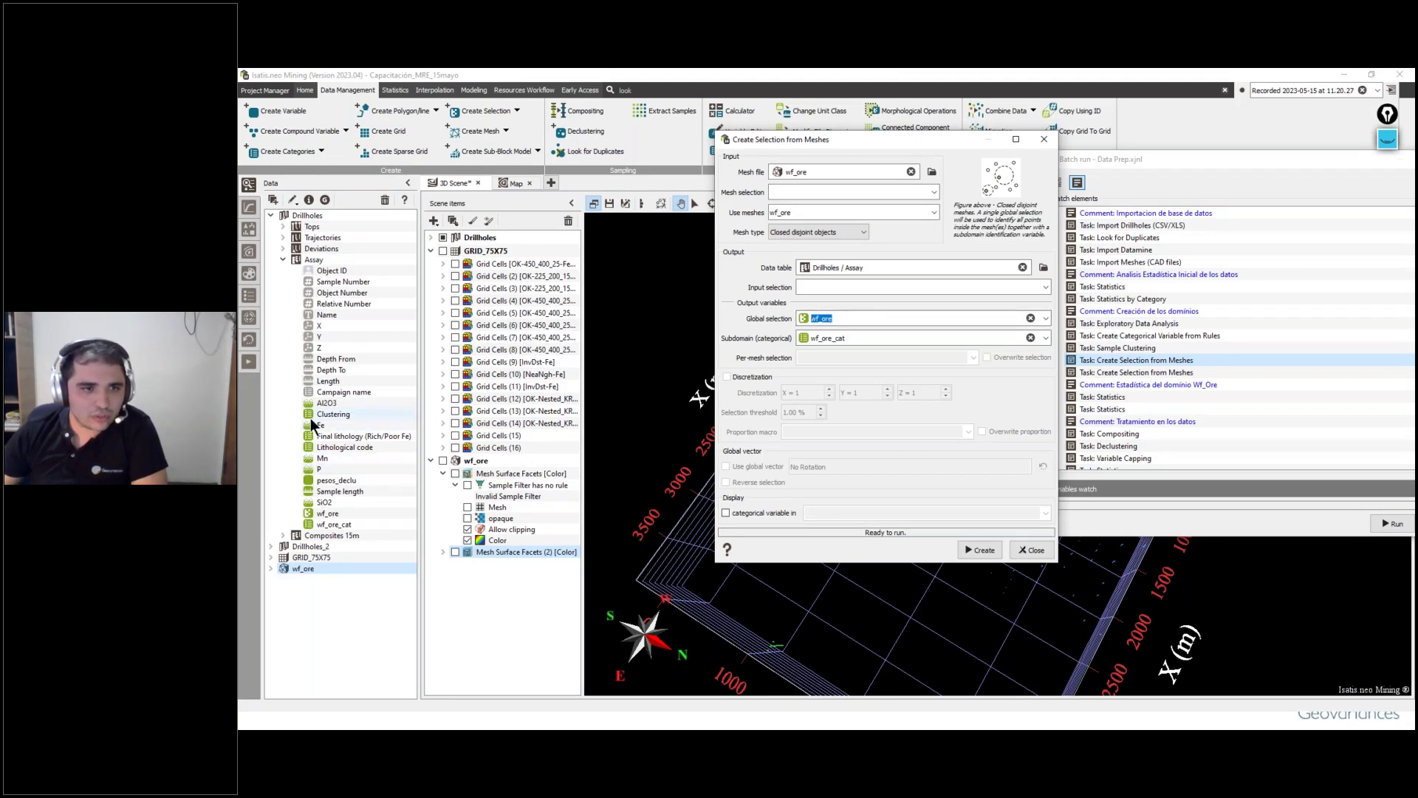
left_click(1032, 550)
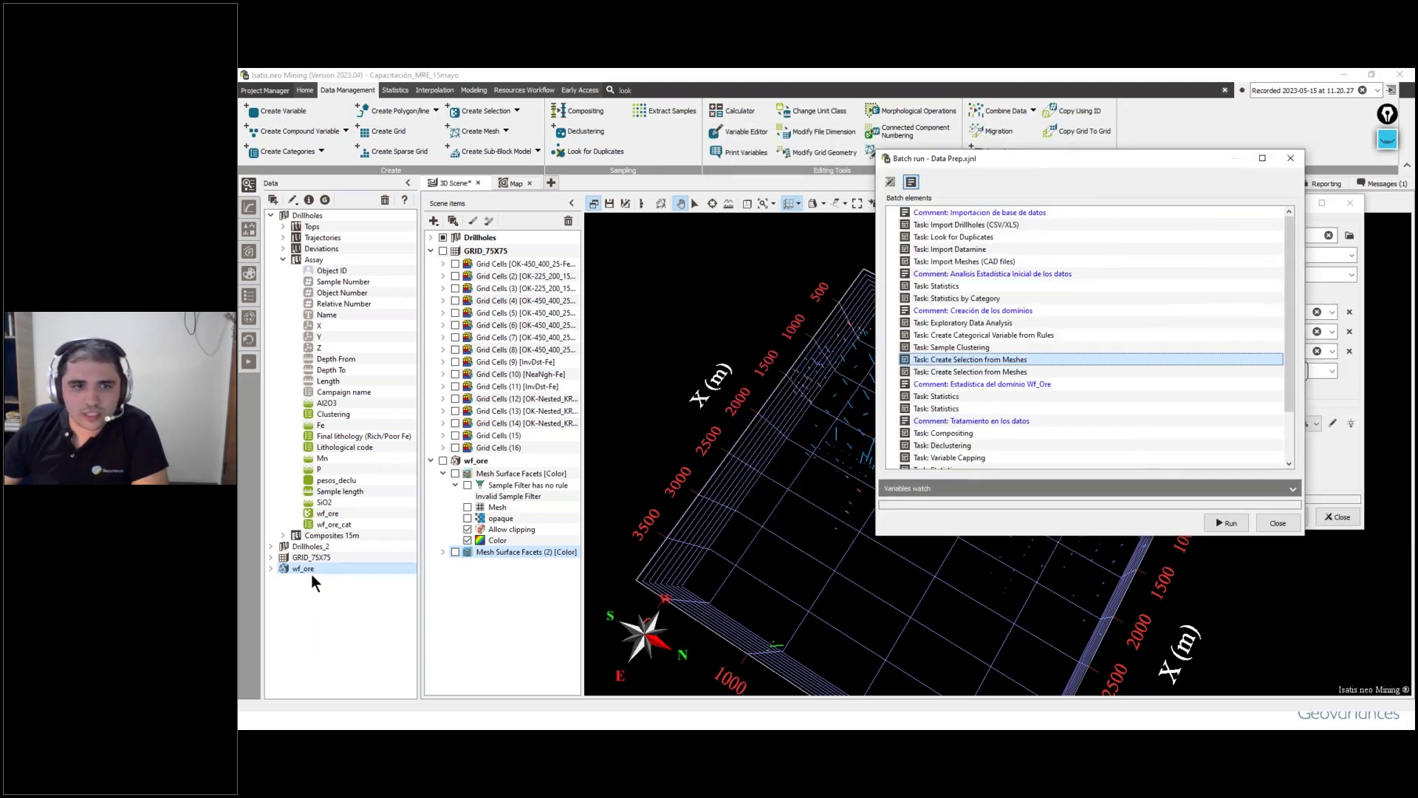
left_click(1280, 523)
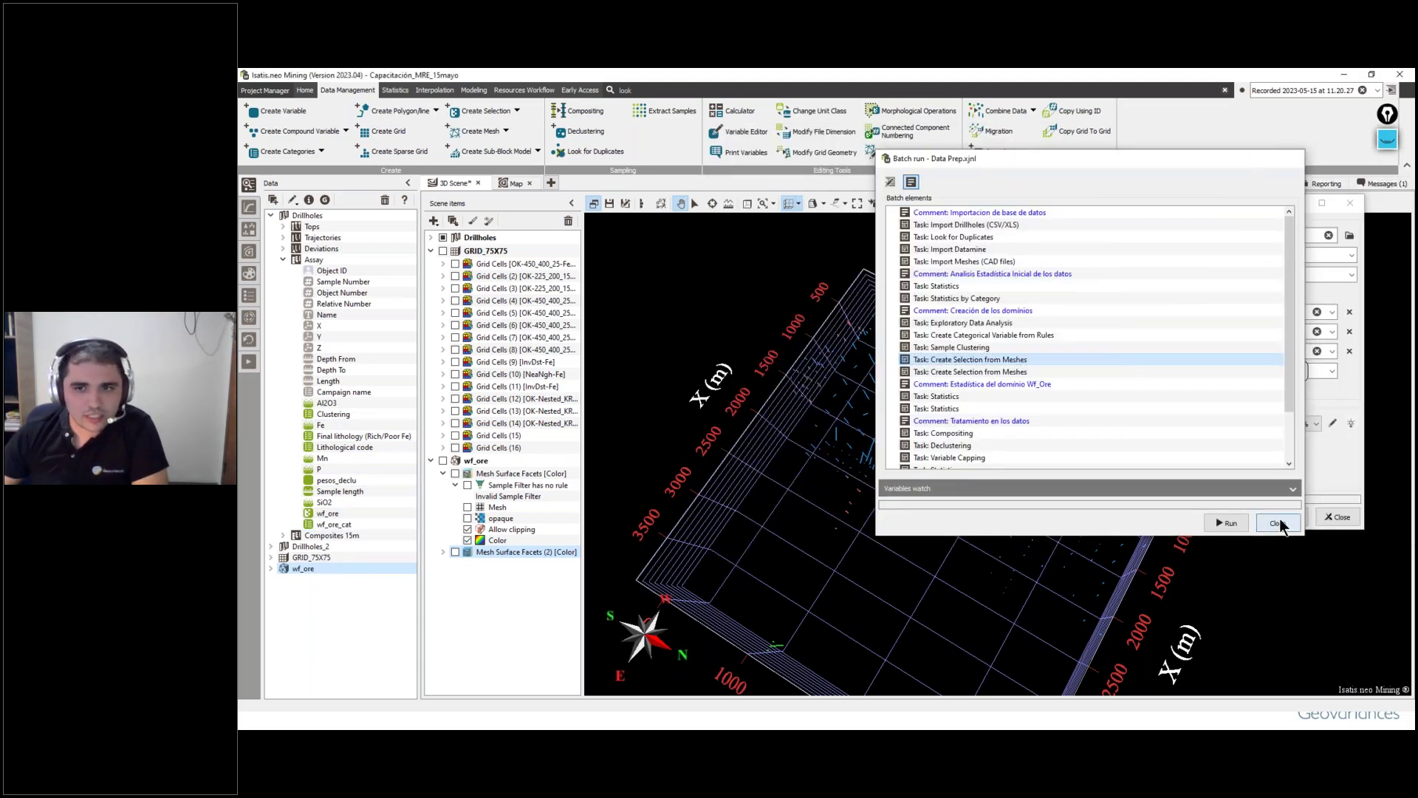
Step: Display the Assay wf_ore selection in the 3D scene and hide the Clustering display
double_click(339, 516)
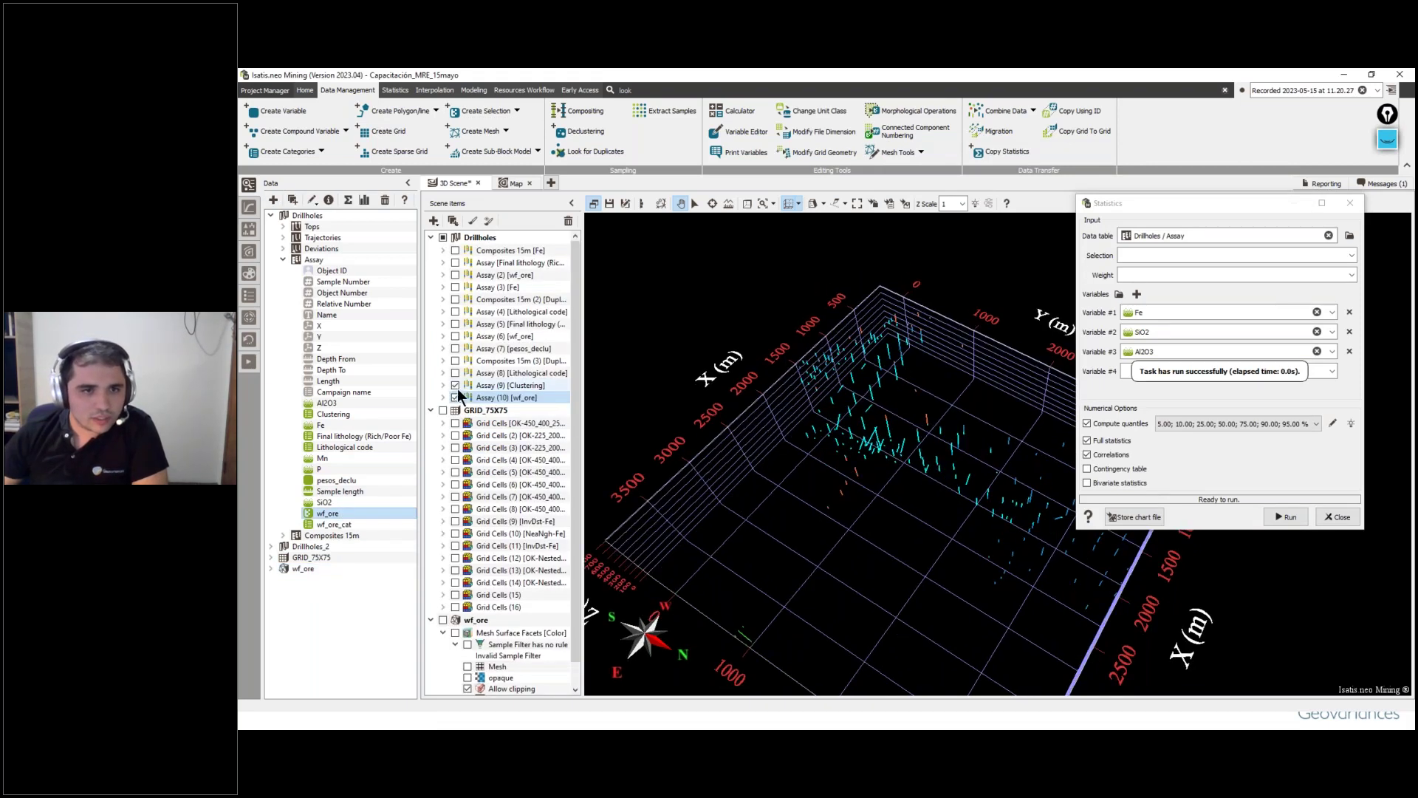
left_click(455, 385)
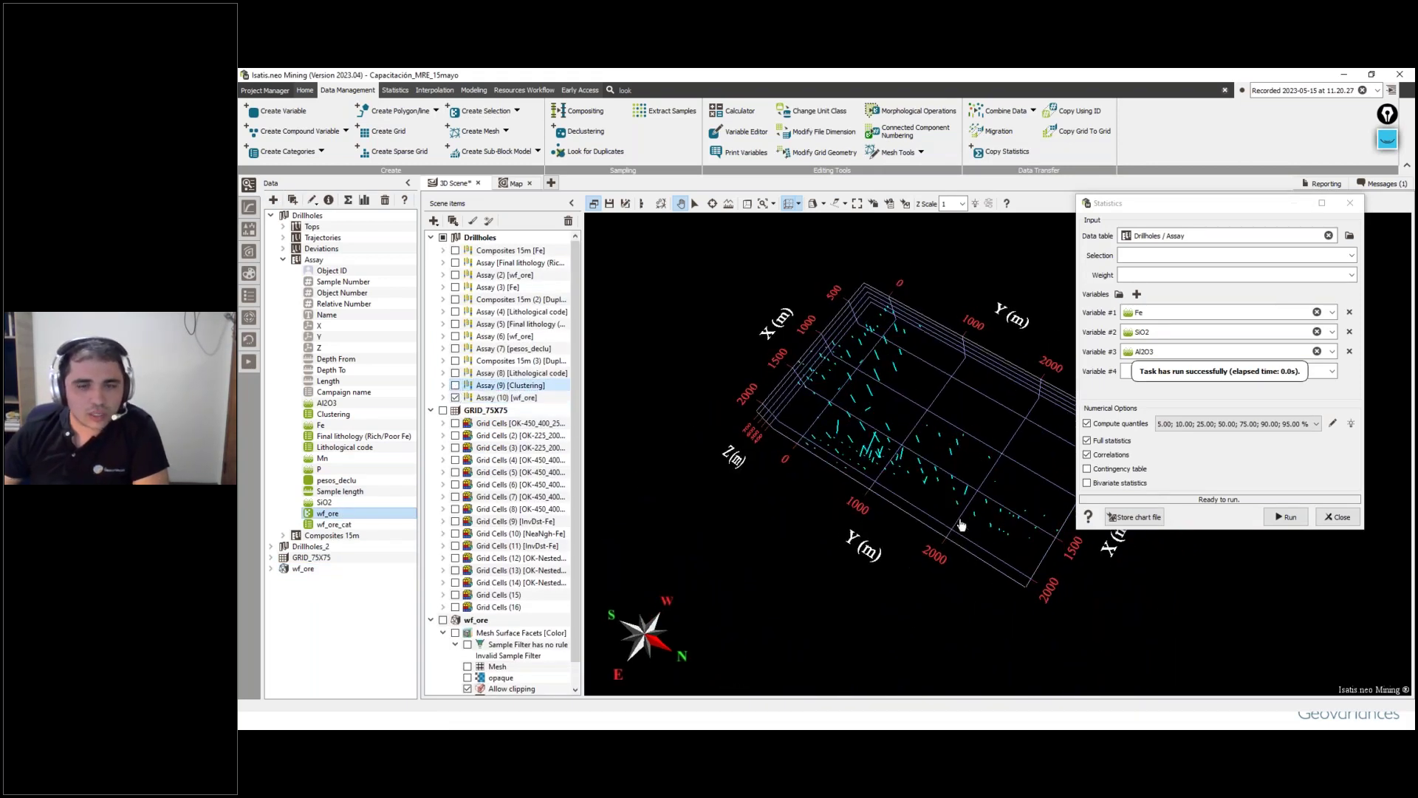
scroll(962, 525, "up", 4)
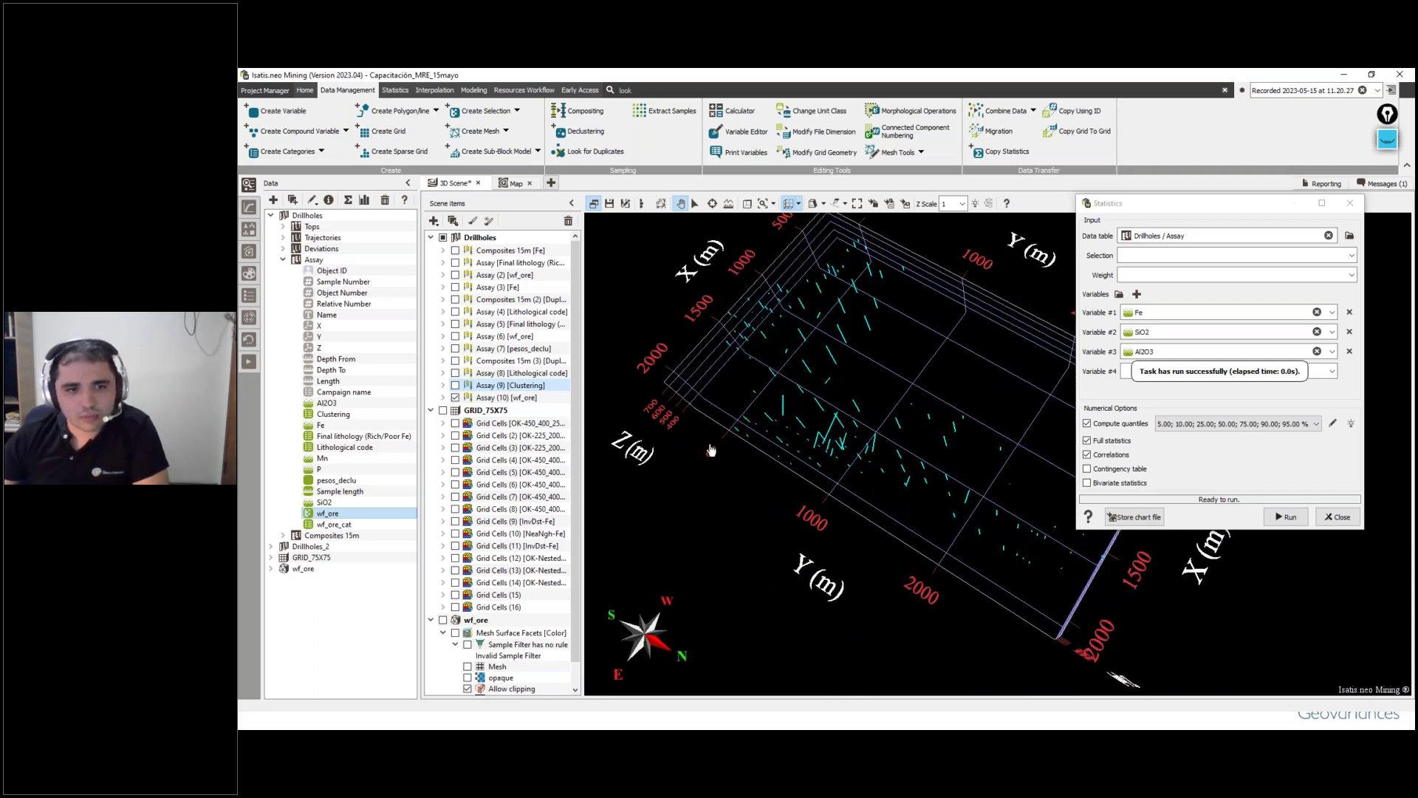
Step: Collapse the GRID_75X75 items, toggle the wf_ore mesh to compare it with the selected samples, and close the Statistics window
left_click(430, 410)
left_click(443, 424)
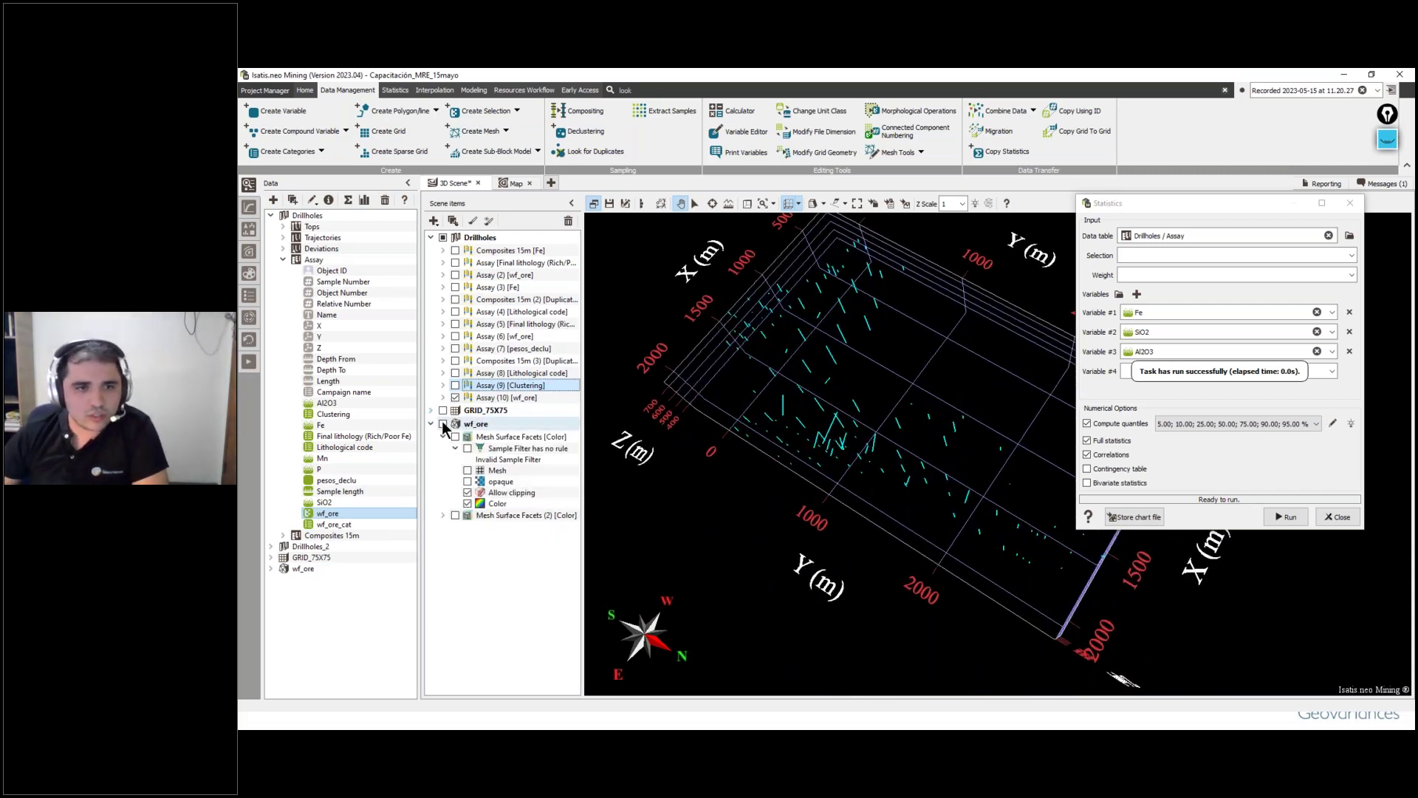
left_click(443, 423)
left_click(444, 423)
left_click(443, 424)
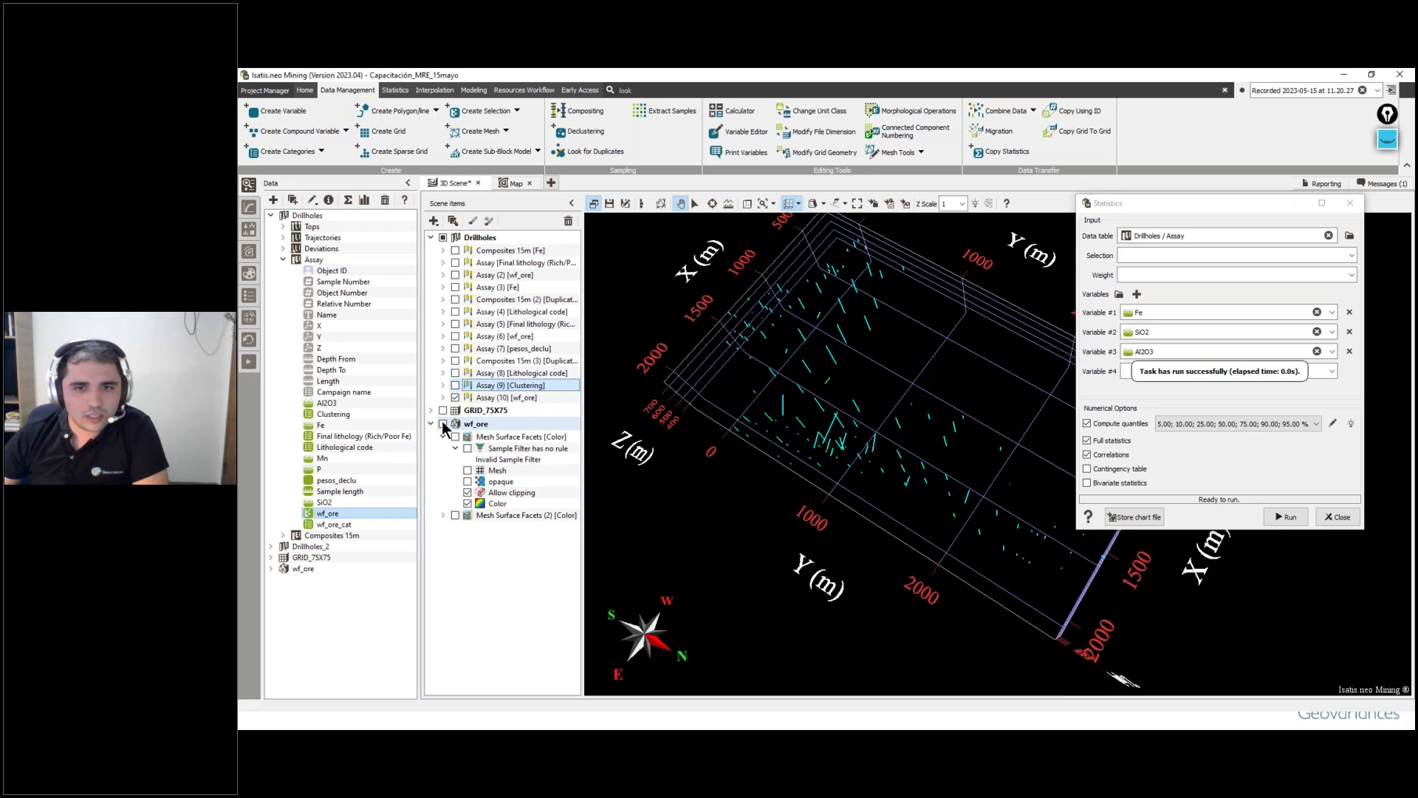
left_click(443, 423)
left_click(443, 424)
left_click(1338, 517)
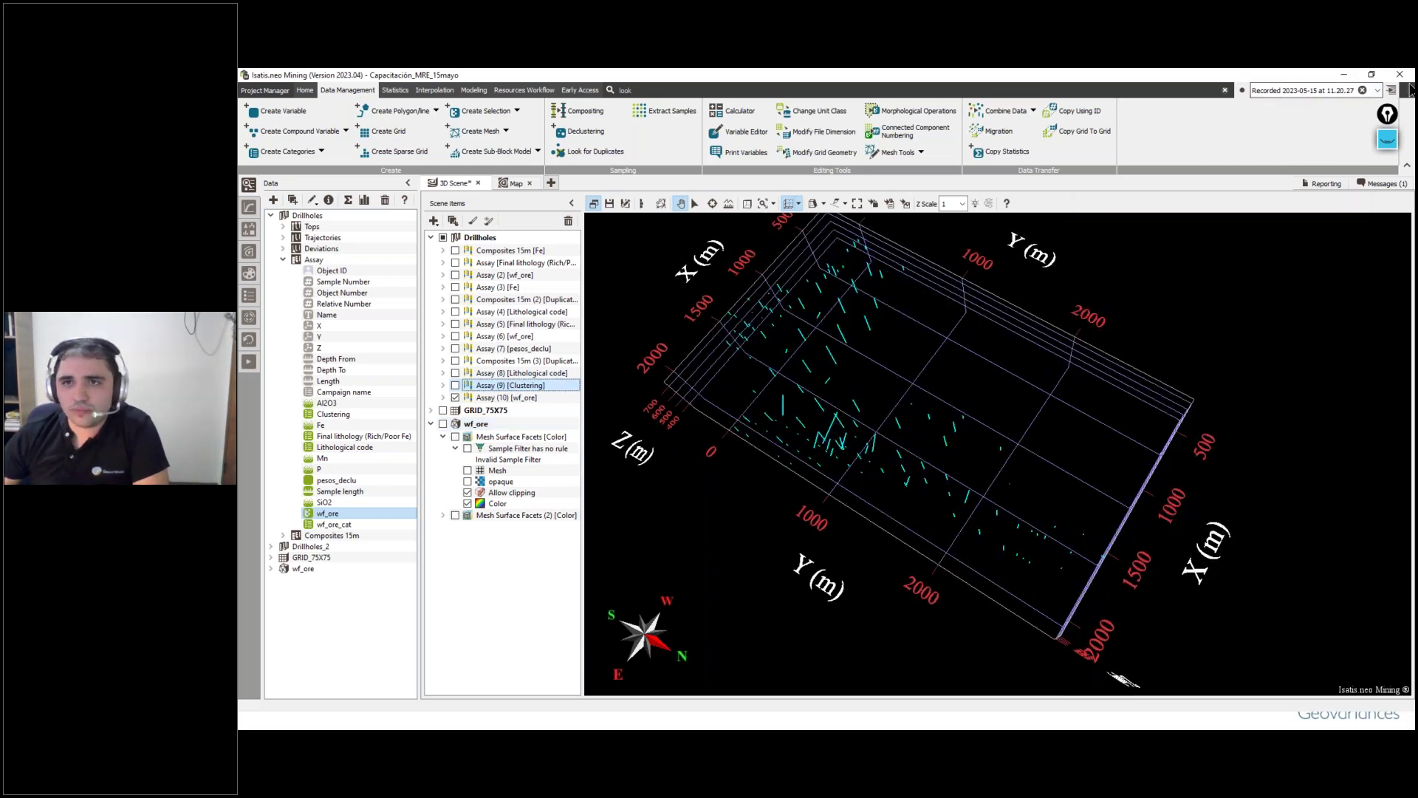
Step: Reopen the Data Prep batch, move its window aside, and open the second Create Selection from Meshes task
left_click(249, 362)
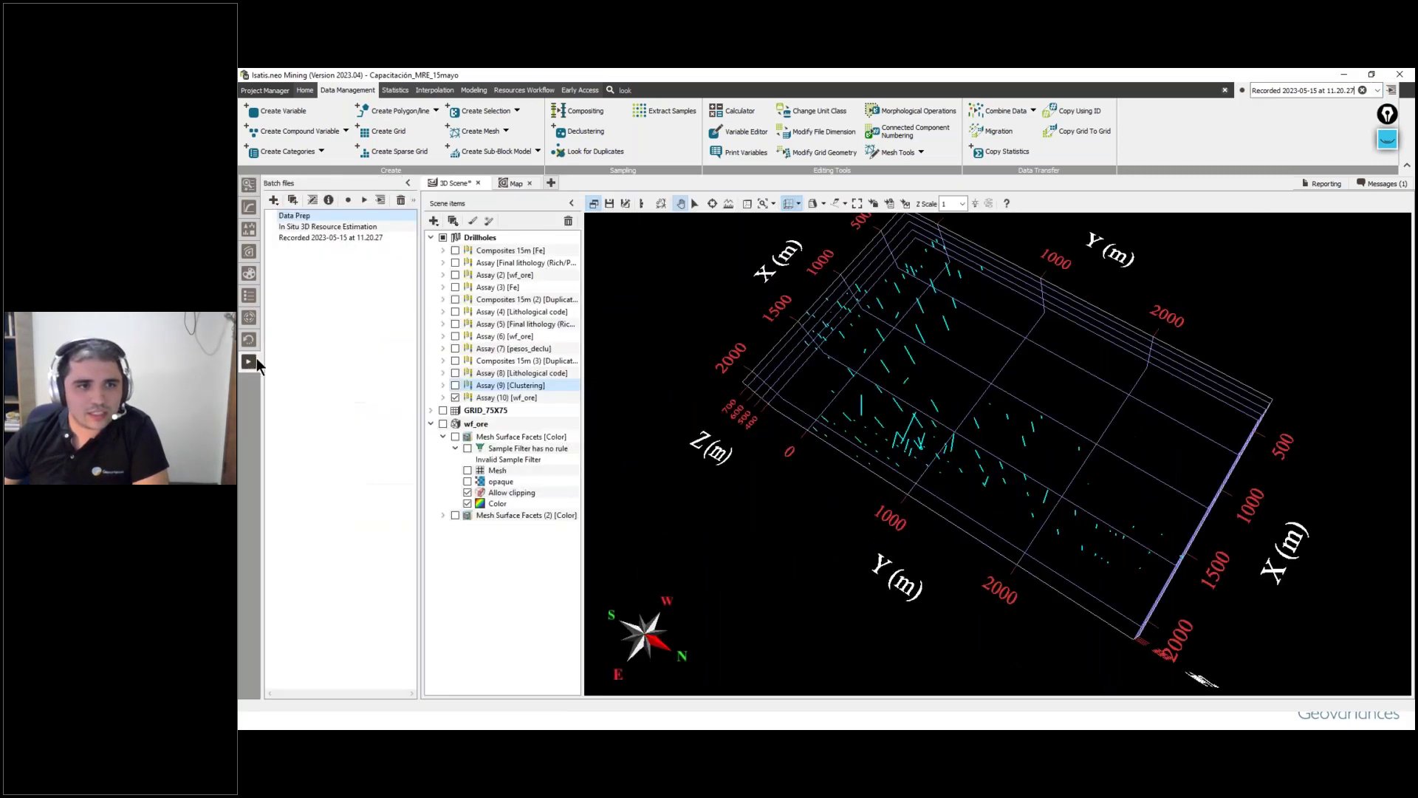
double_click(311, 216)
left_click_drag(845, 206, 1182, 204)
left_click(1068, 418)
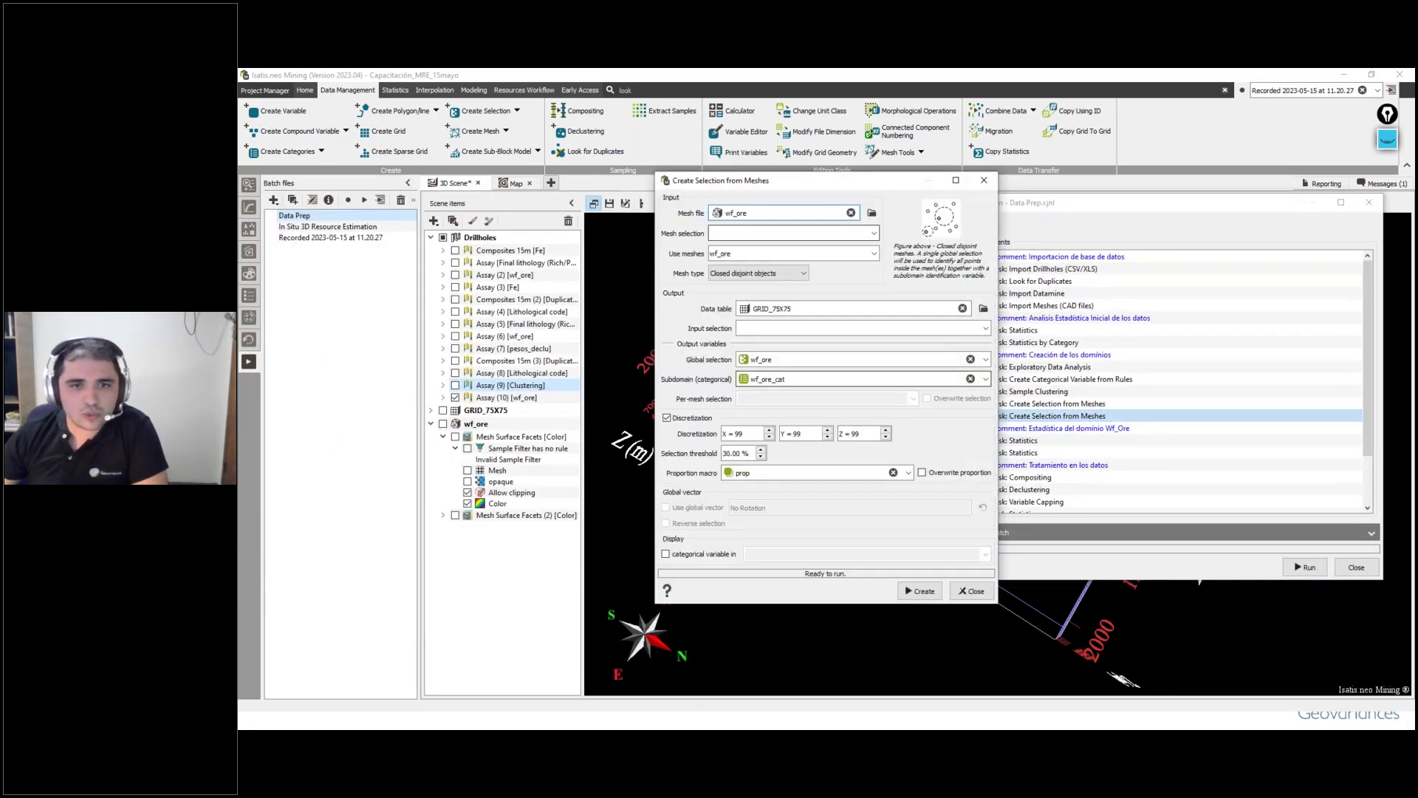
Step: Review the GRID_75X75 output data table in the mesh selection task, then close the task without creating and close the batch window
double_click(850, 308)
left_click(850, 308)
double_click(840, 307)
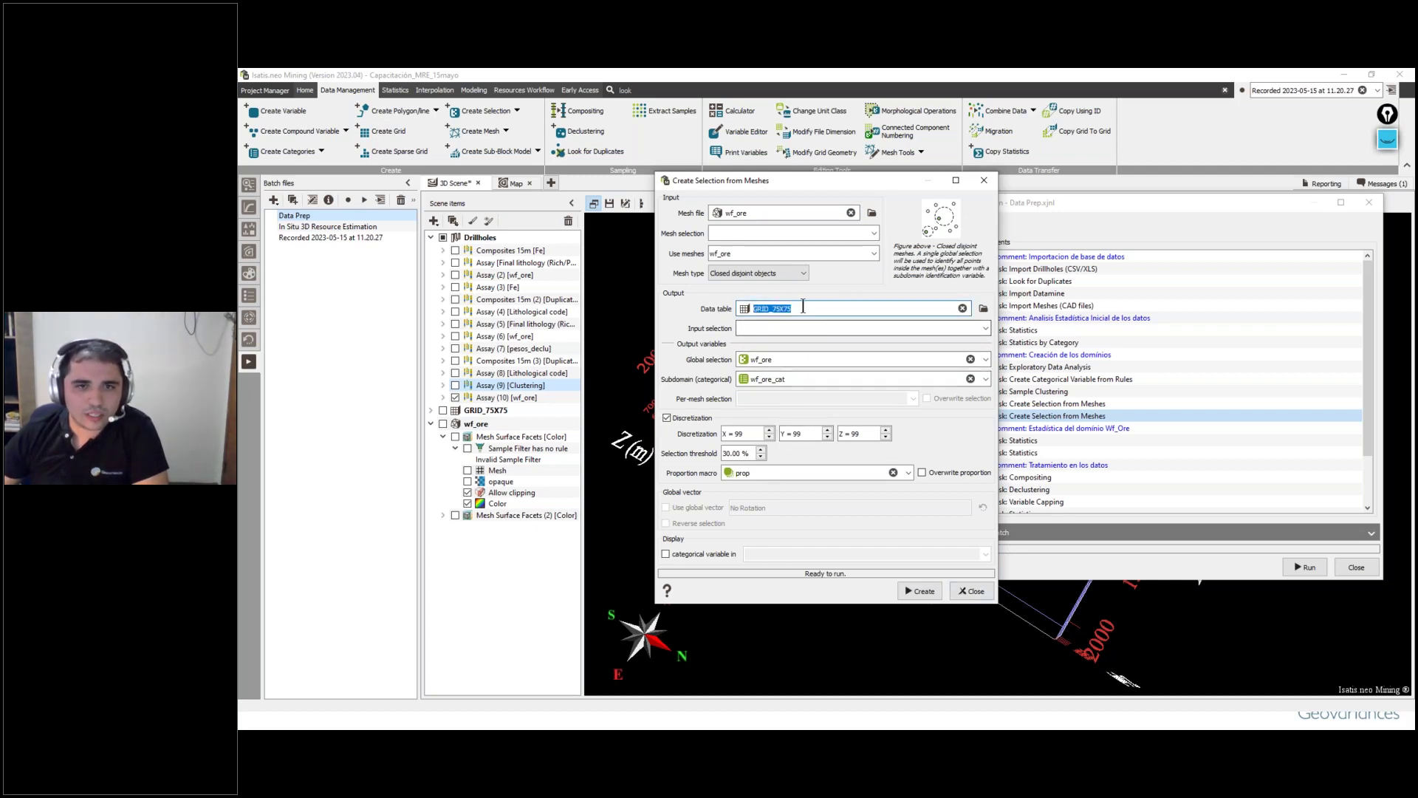
left_click(972, 591)
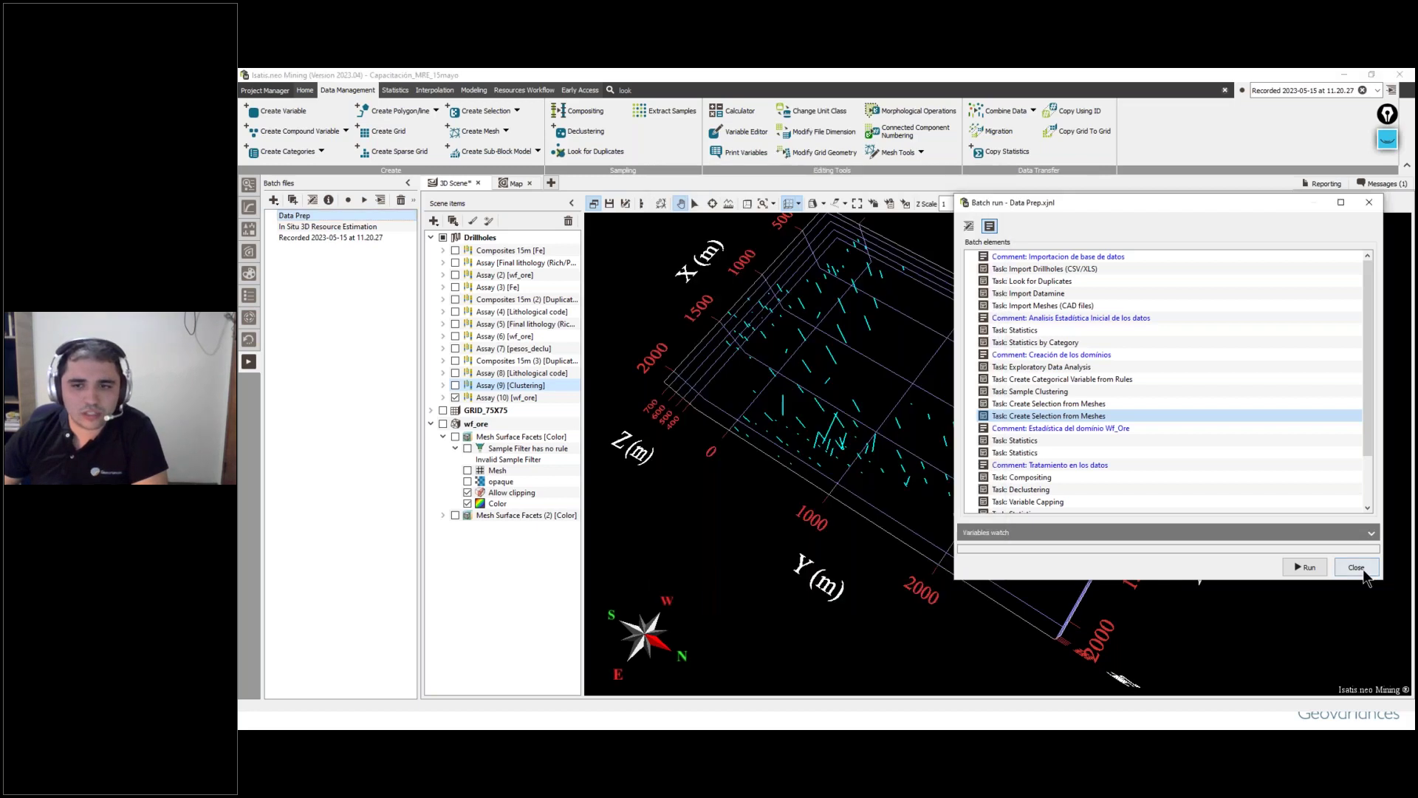
left_click(1356, 567)
Step: Hide the Drillholes items and display the GRID_75X75 wf_ore selection as grid cells in the 3D scene
left_click(249, 184)
left_click(294, 556)
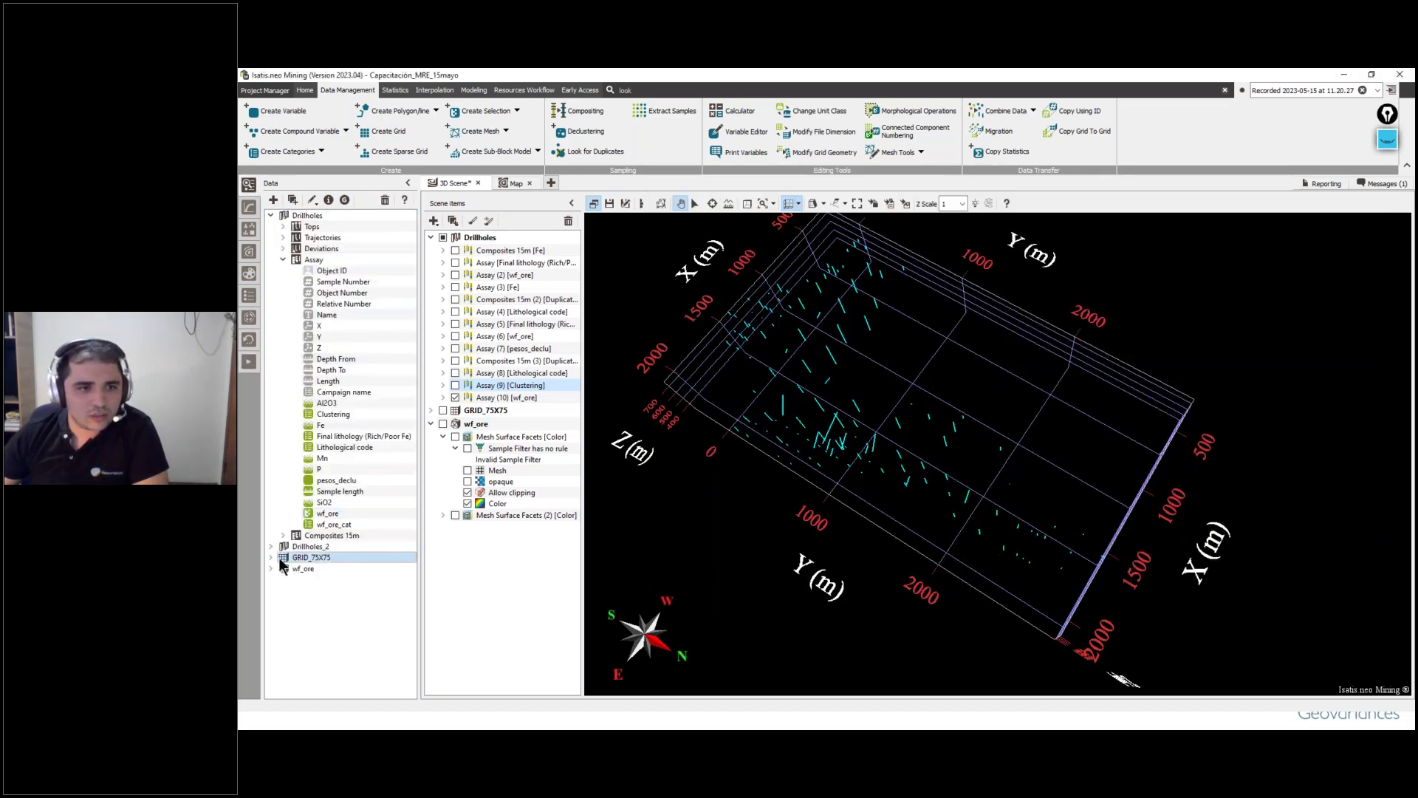
left_click(271, 557)
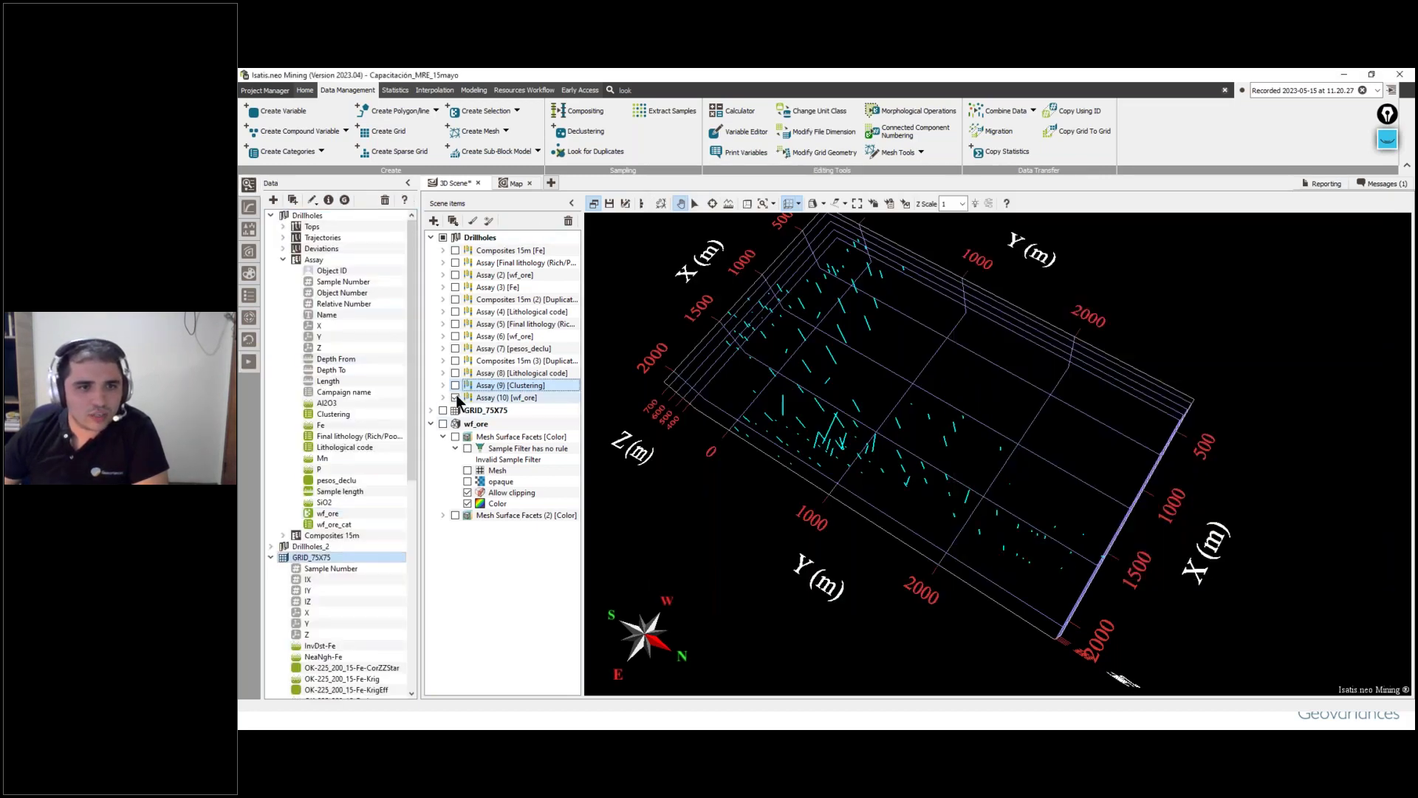
left_click(443, 237)
left_click(430, 238)
scroll(344, 383, "down", 10)
left_click_drag(316, 669, 932, 449)
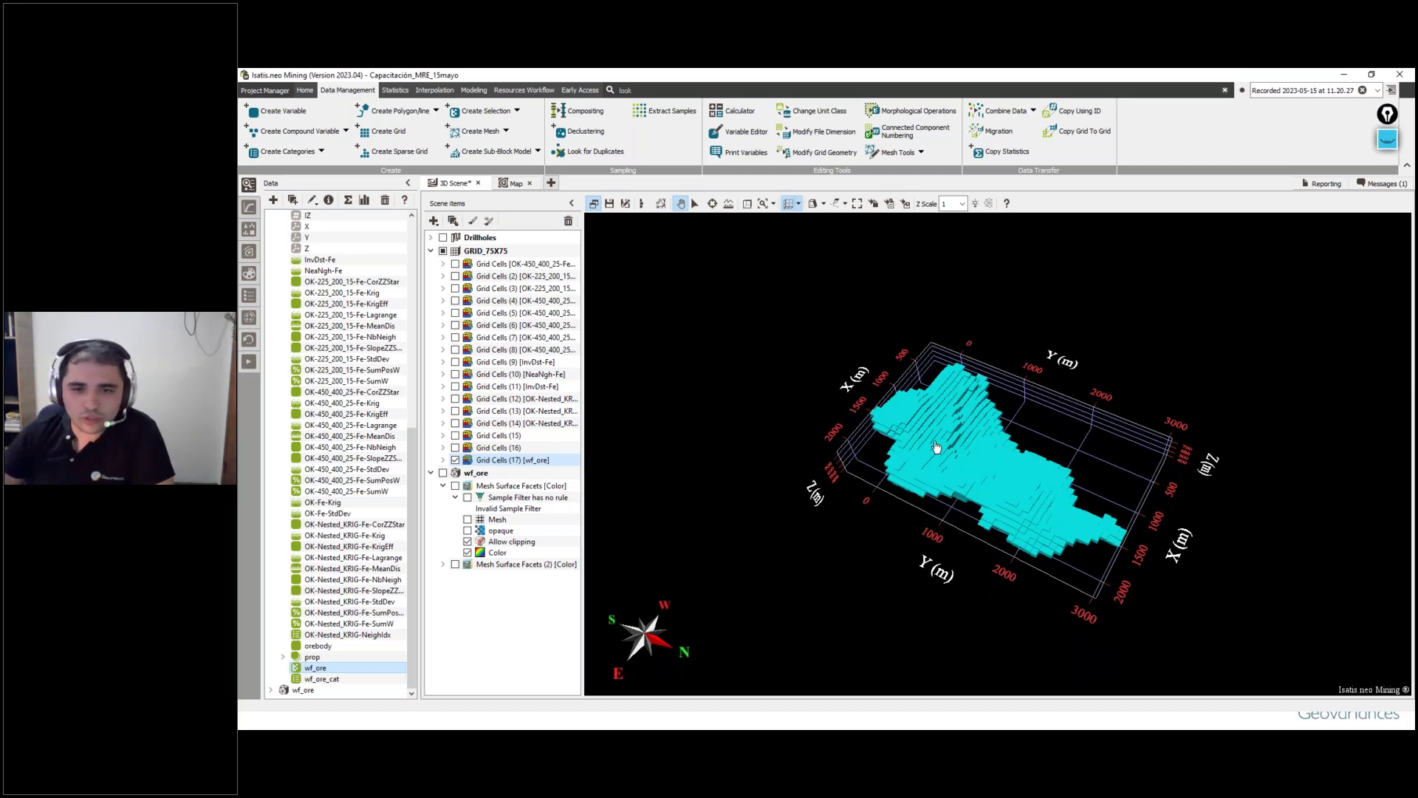
scroll(319, 306, "up", 5)
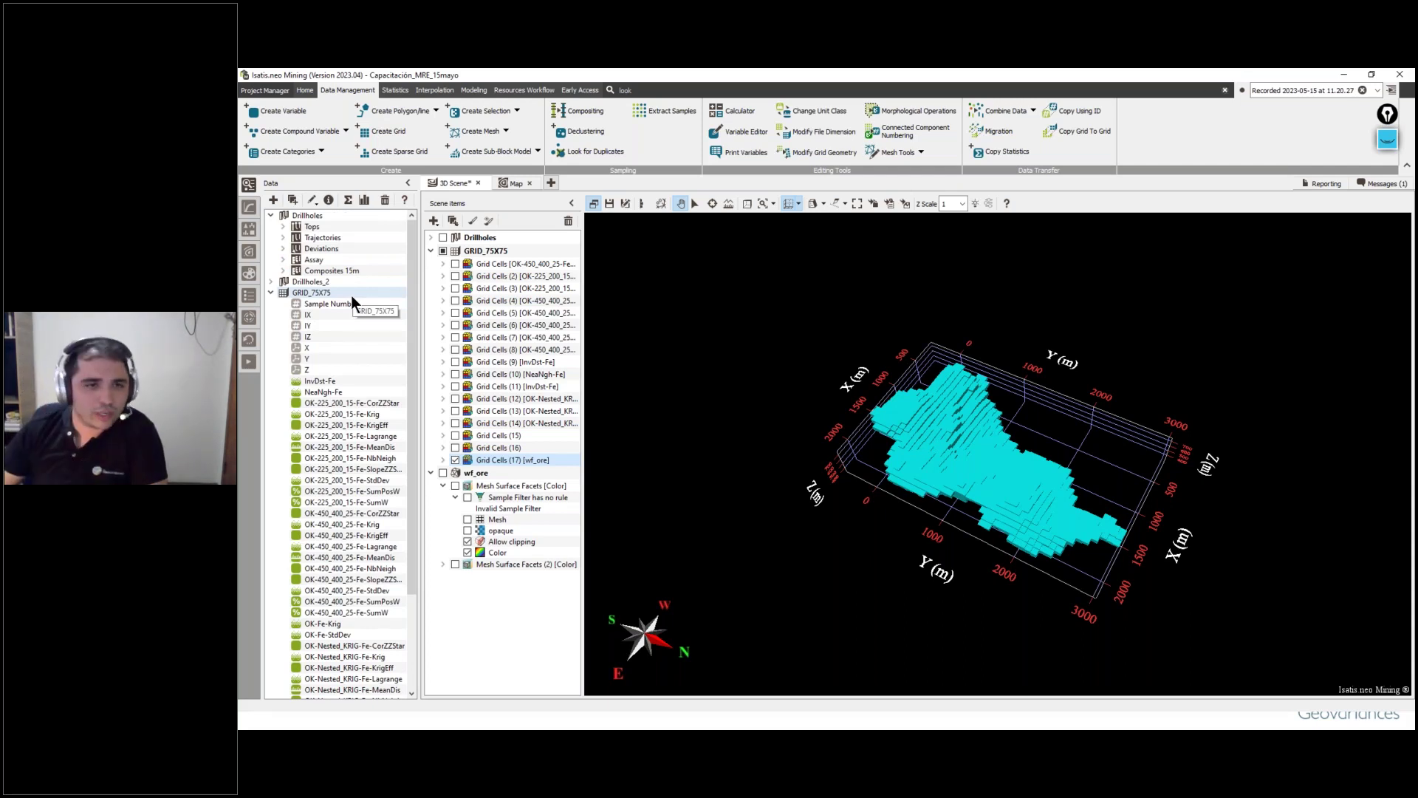
Step: Reopen the Data Prep batch and open the first Statistics task under the Estadística del dominio Wf_Ore comment, arranging both windows side by side
left_click(249, 362)
double_click(317, 215)
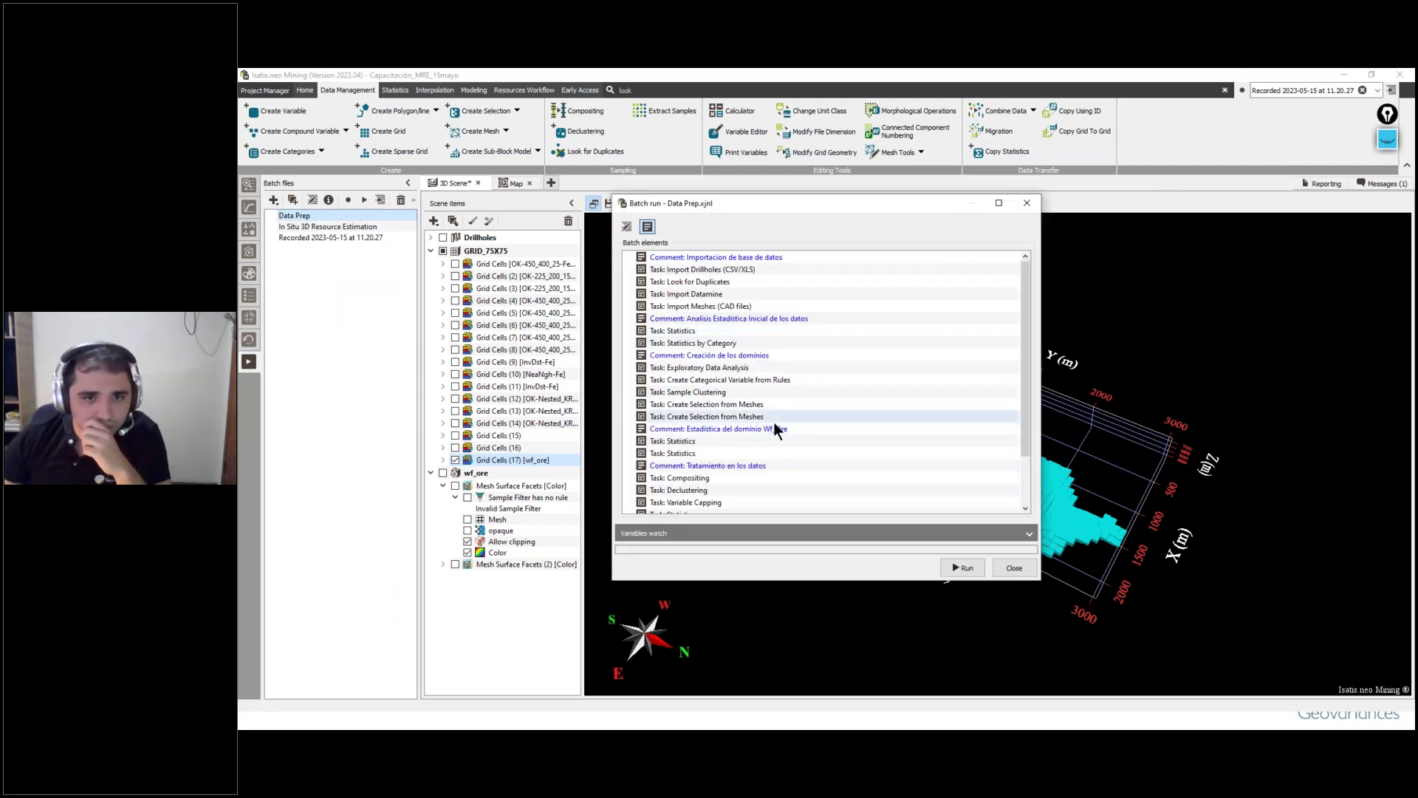
scroll(774, 424, "down", 1)
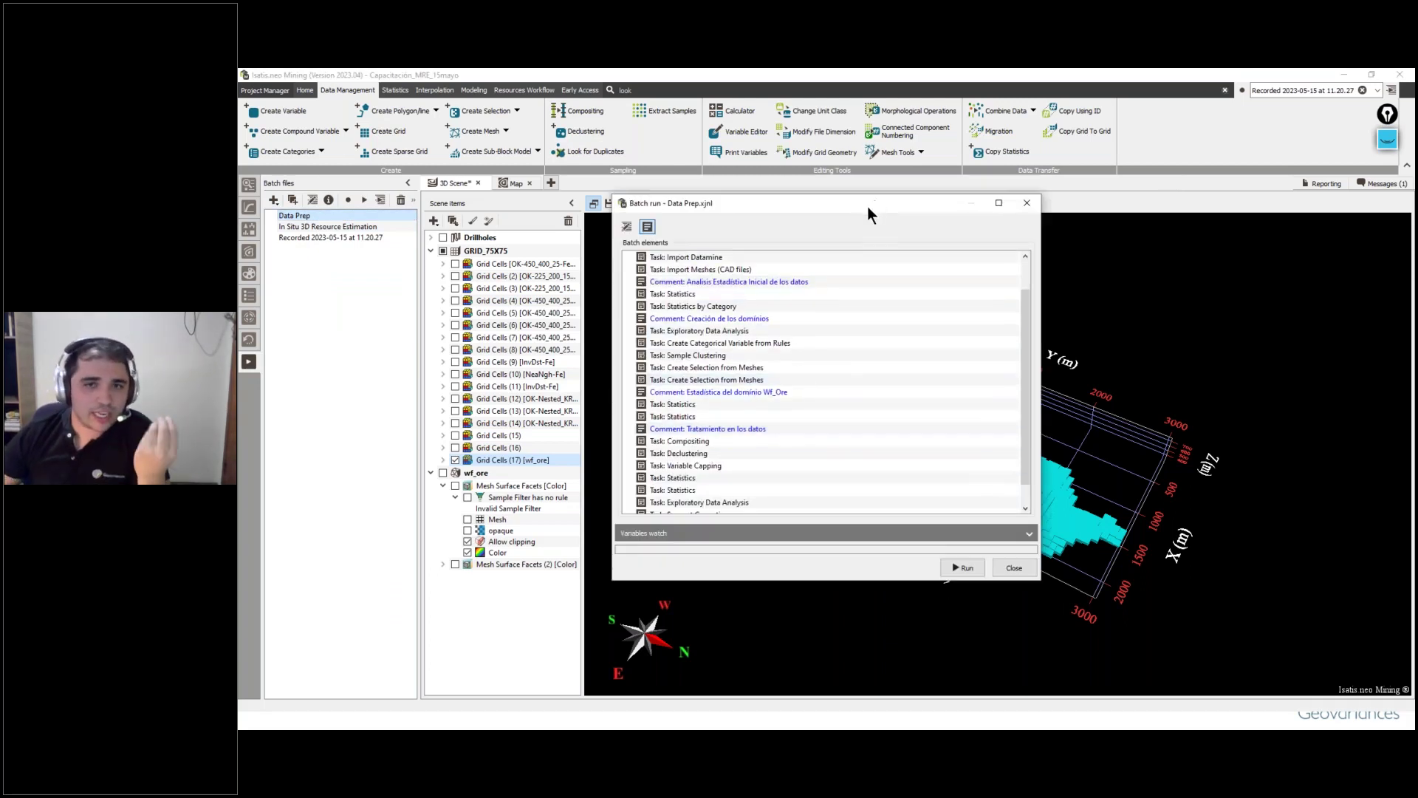
left_click_drag(867, 206, 1212, 216)
double_click(1038, 413)
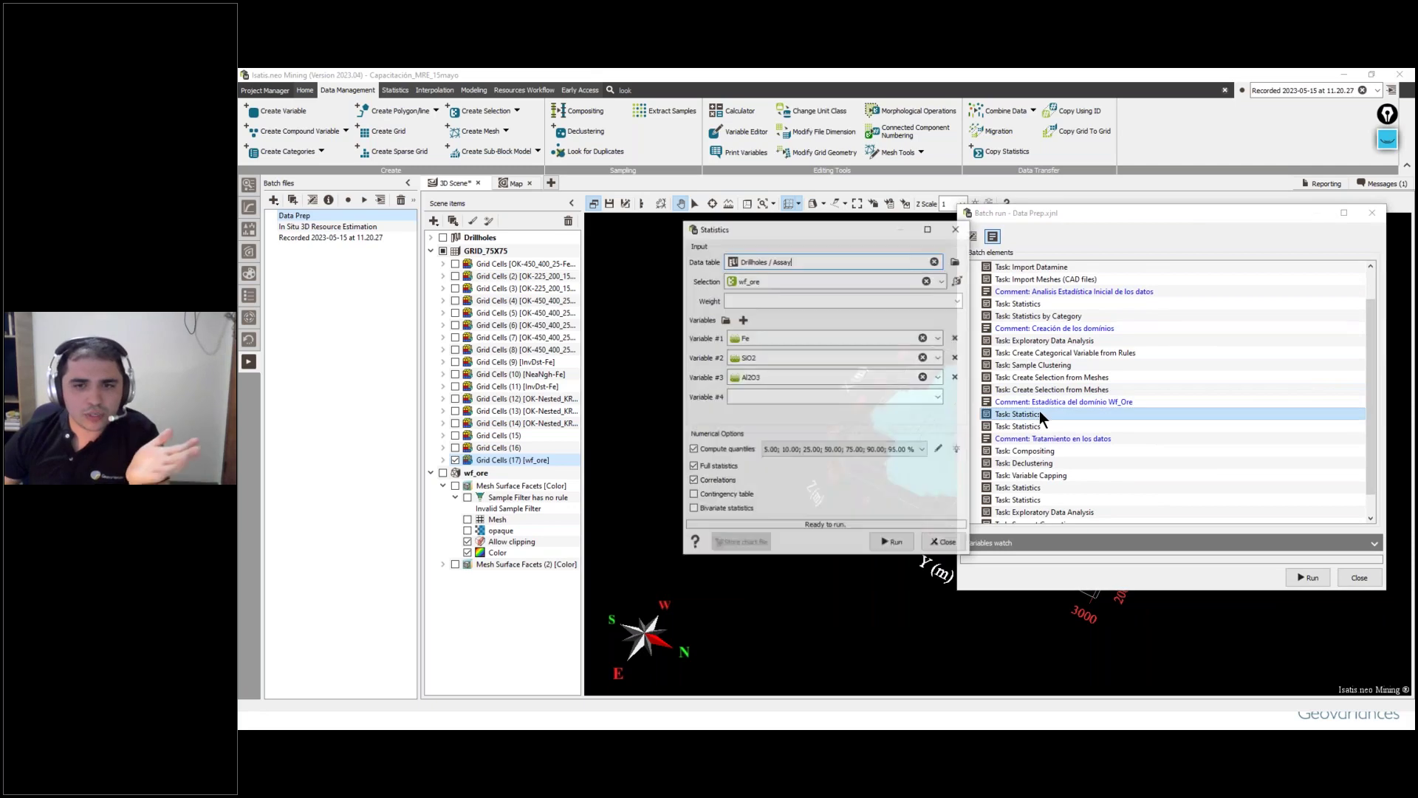
left_click_drag(824, 229, 739, 219)
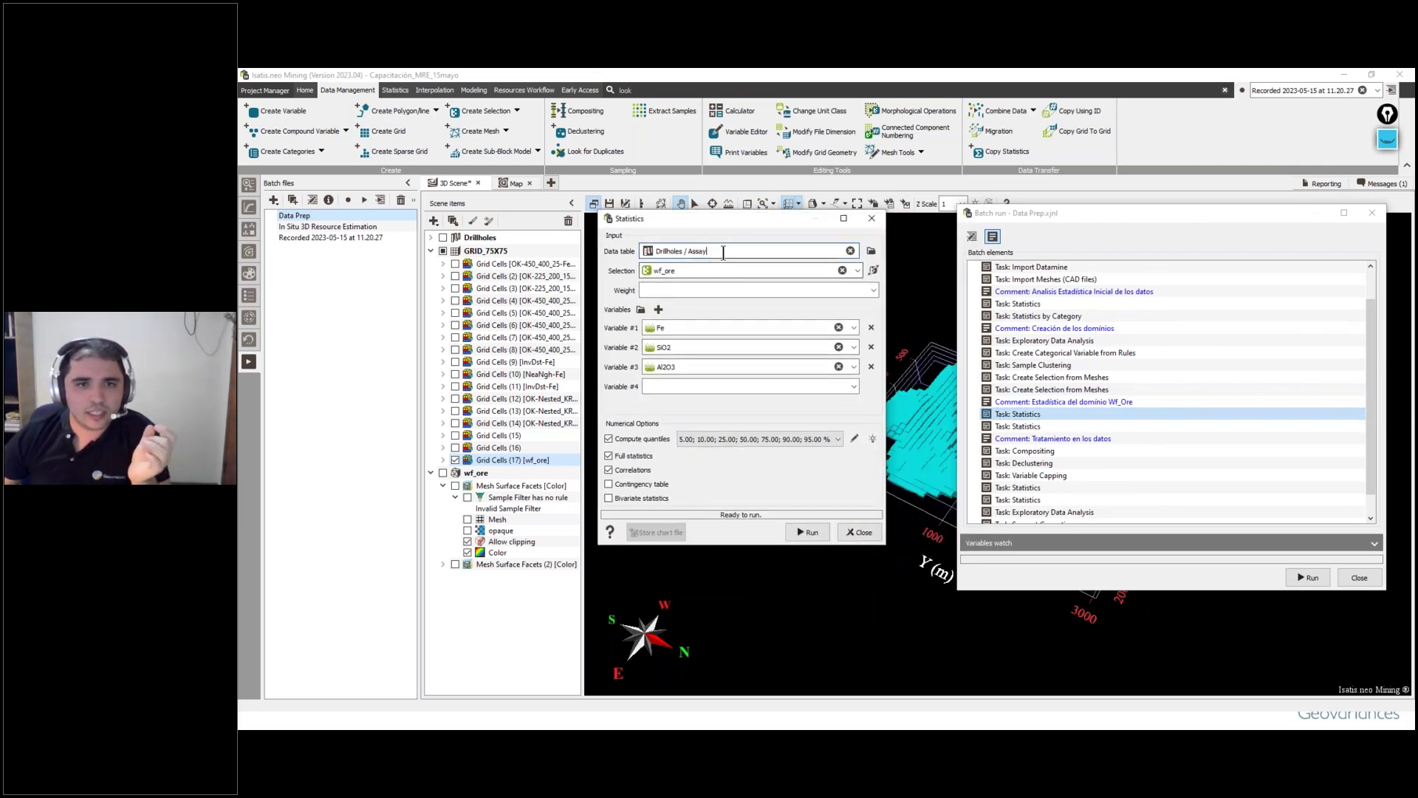
Step: Run Statistics on Drillholes / Assay with the wf_ore selection for Fe, SiO2 and Al2O3, and move the dialog off the report
left_click(739, 327)
double_click(703, 272)
left_click(811, 531)
left_click_drag(730, 226, 820, 141)
Step: Examine the report's wf_ore selection entry and the mean Fe value in the univariate statistics, moving the batch window clear of the table
left_click_drag(495, 464, 467, 468)
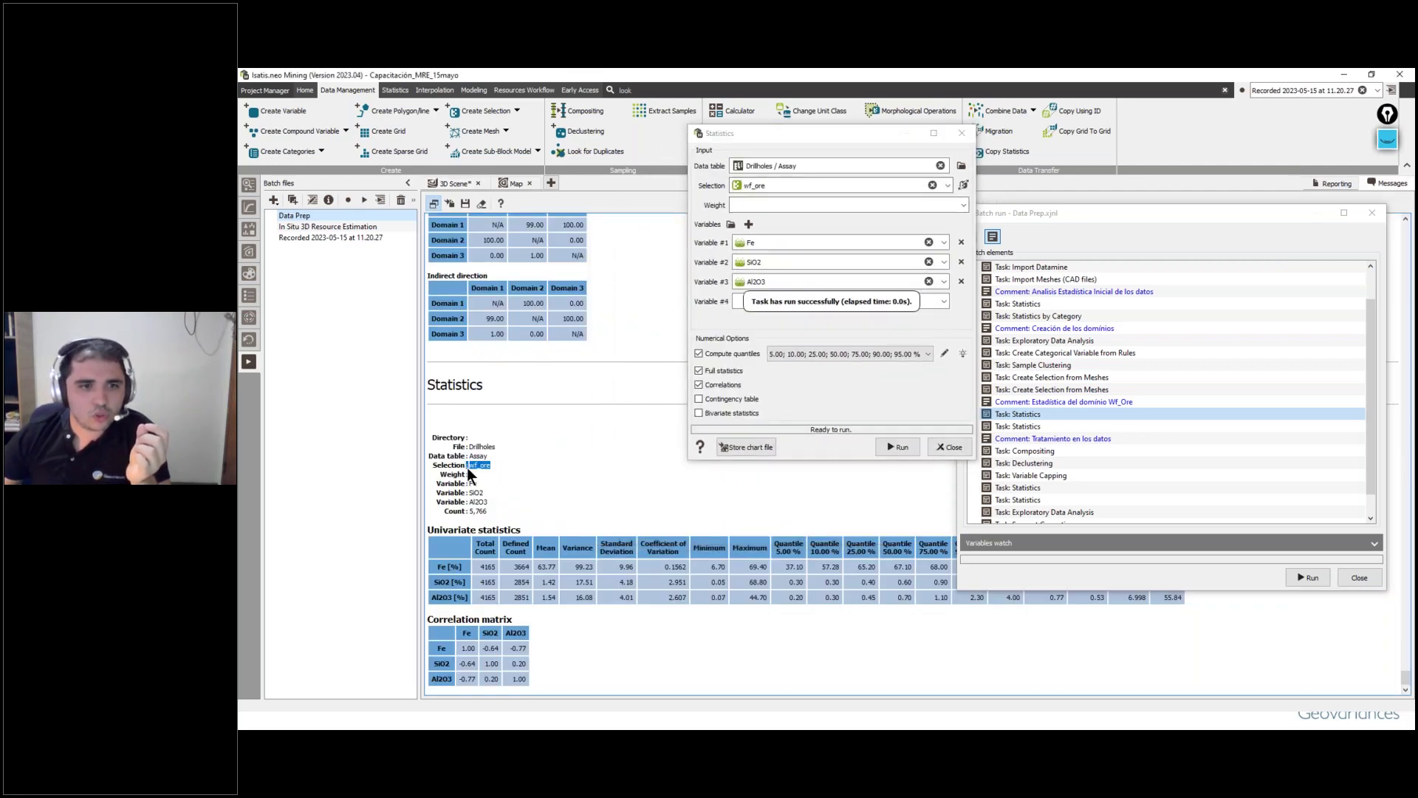
left_click_drag(1107, 212, 1143, 119)
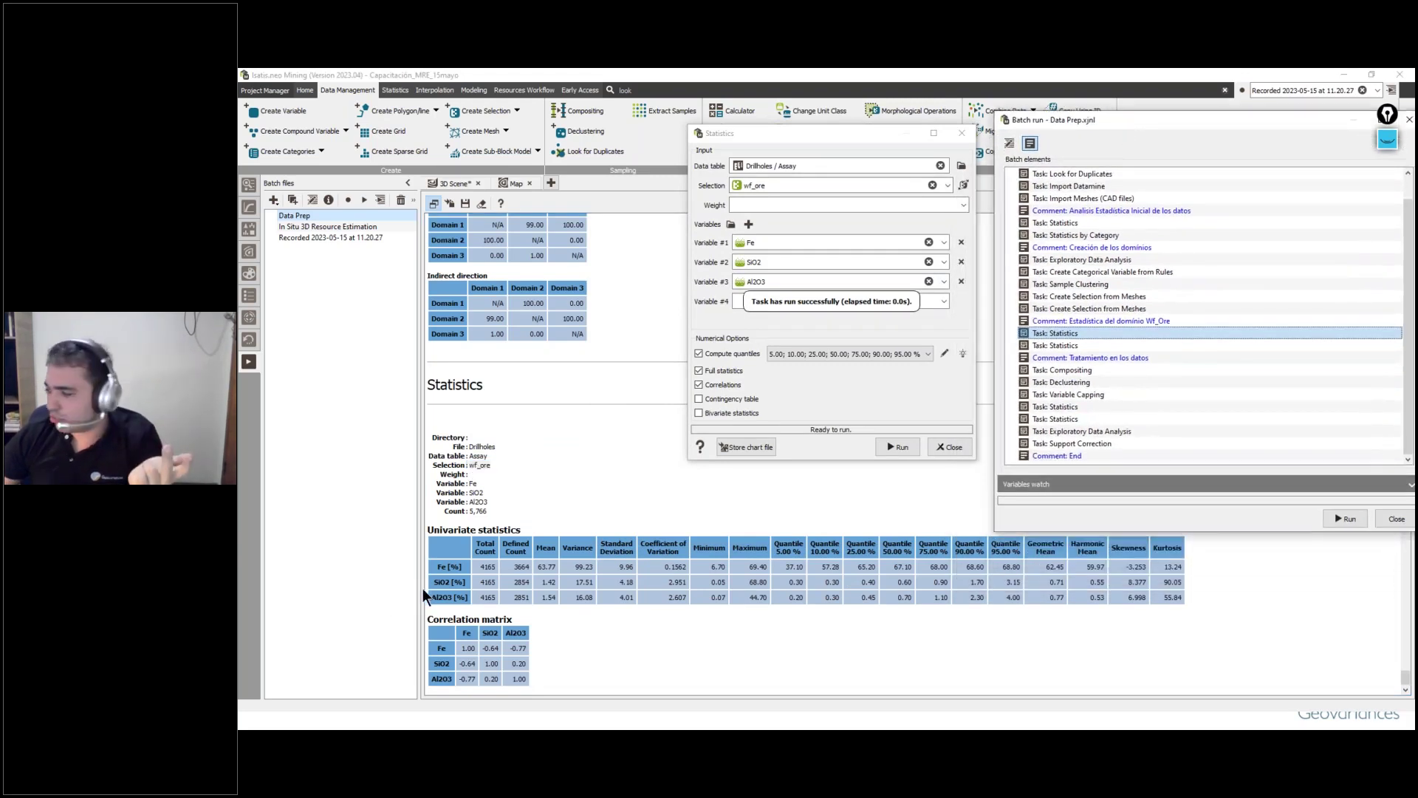
double_click(542, 564)
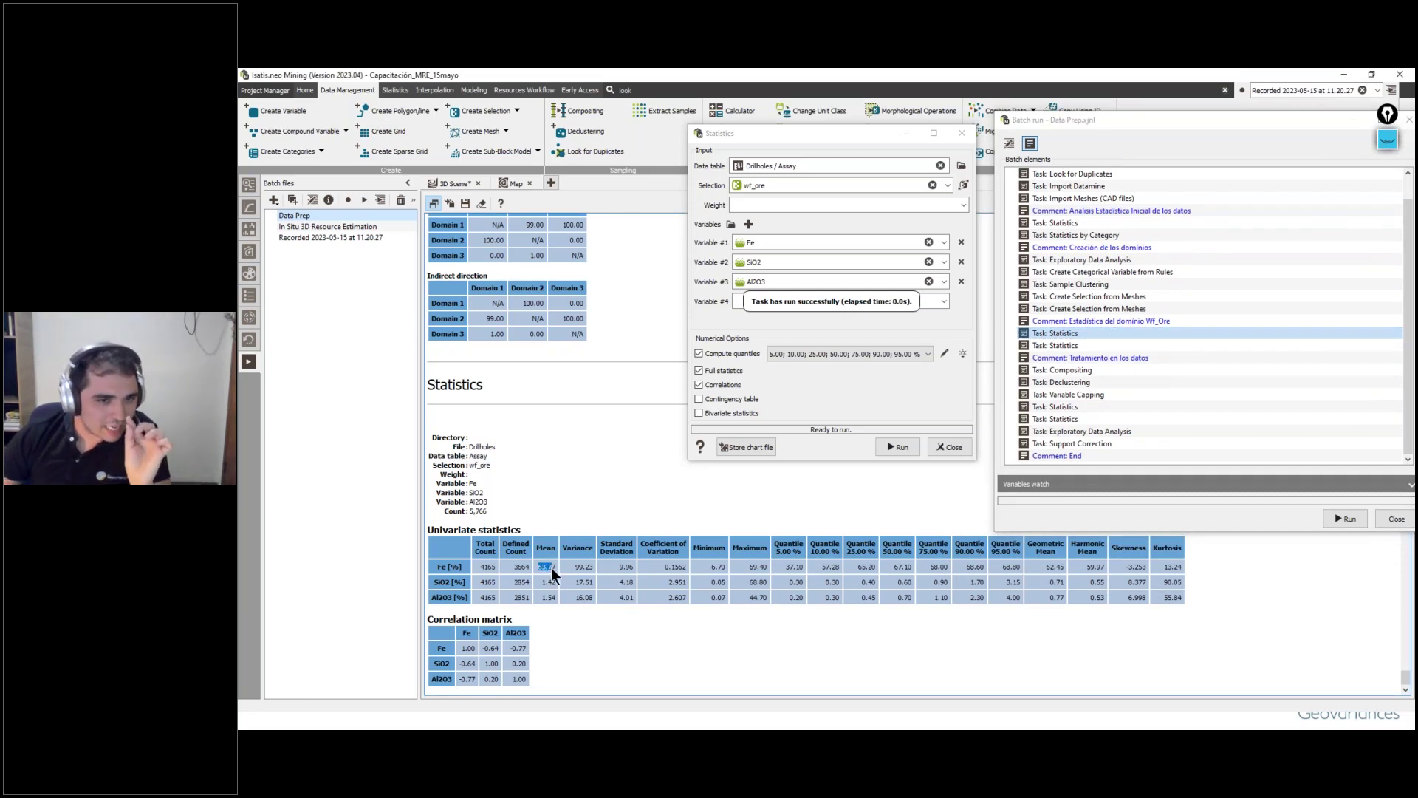
Step: Run the second Statistics task on Drillholes / Assay for Fe, SiO2 and Al2O3 using the inverted wf_ore selection
scroll(604, 482, "up", 4)
scroll(610, 486, "down", 4)
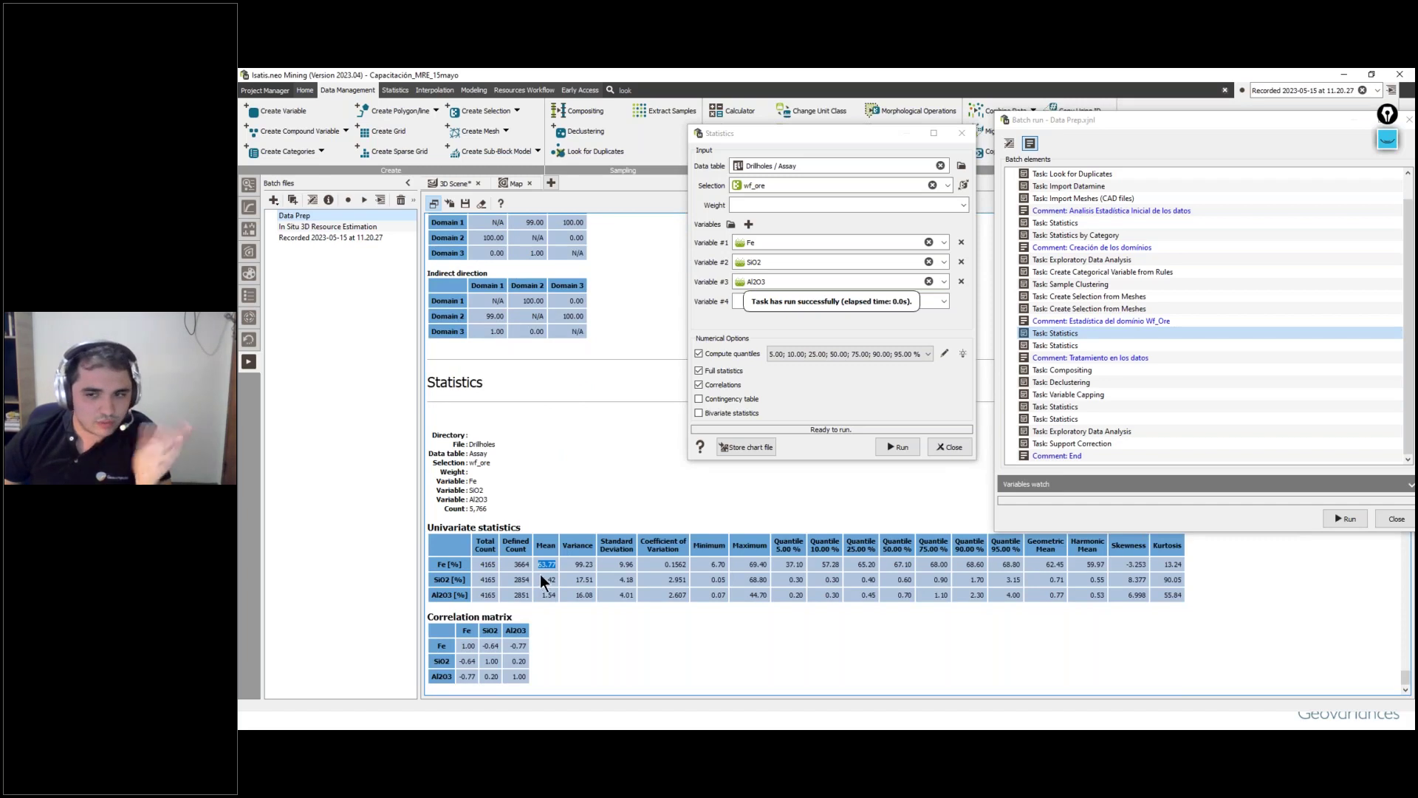
double_click(1055, 345)
left_click_drag(901, 229, 1155, 124)
left_click(964, 184)
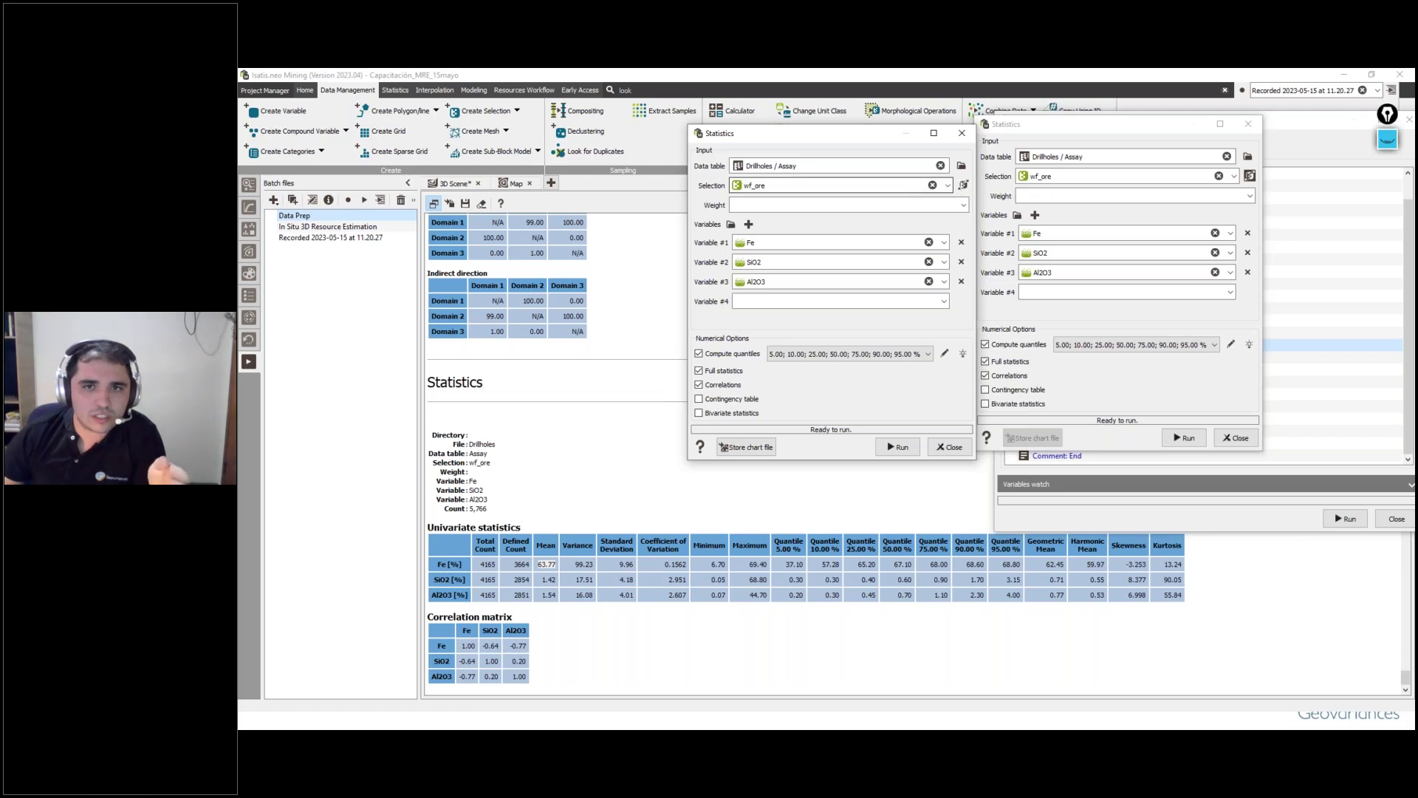
left_click(964, 131)
left_click(1182, 437)
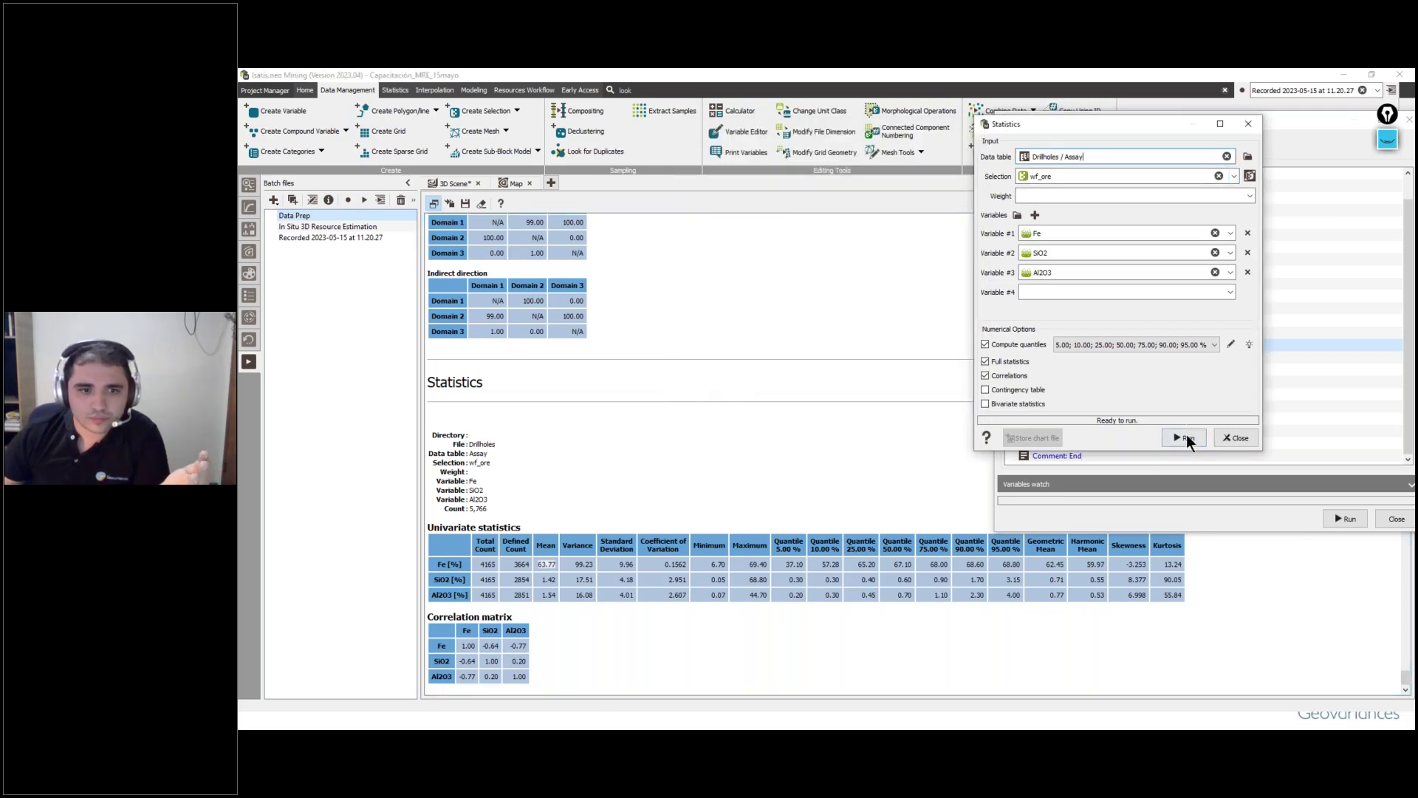
Step: Compare the mean Fe grade between the wf_ore and inverted wf_ore univariate statistics, and close the Statistics task
scroll(552, 326, "up", 2)
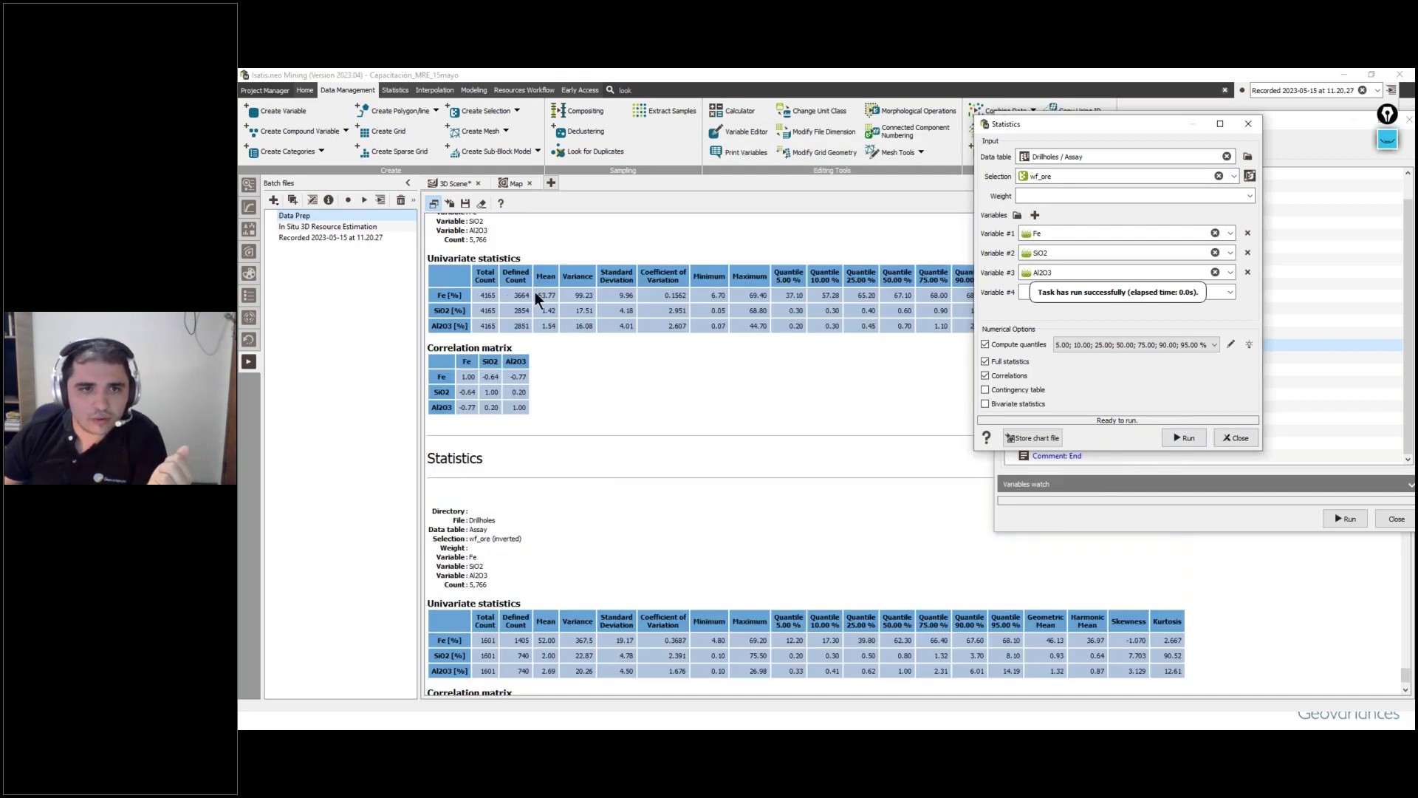
double_click(545, 295)
scroll(583, 540, "down", 2)
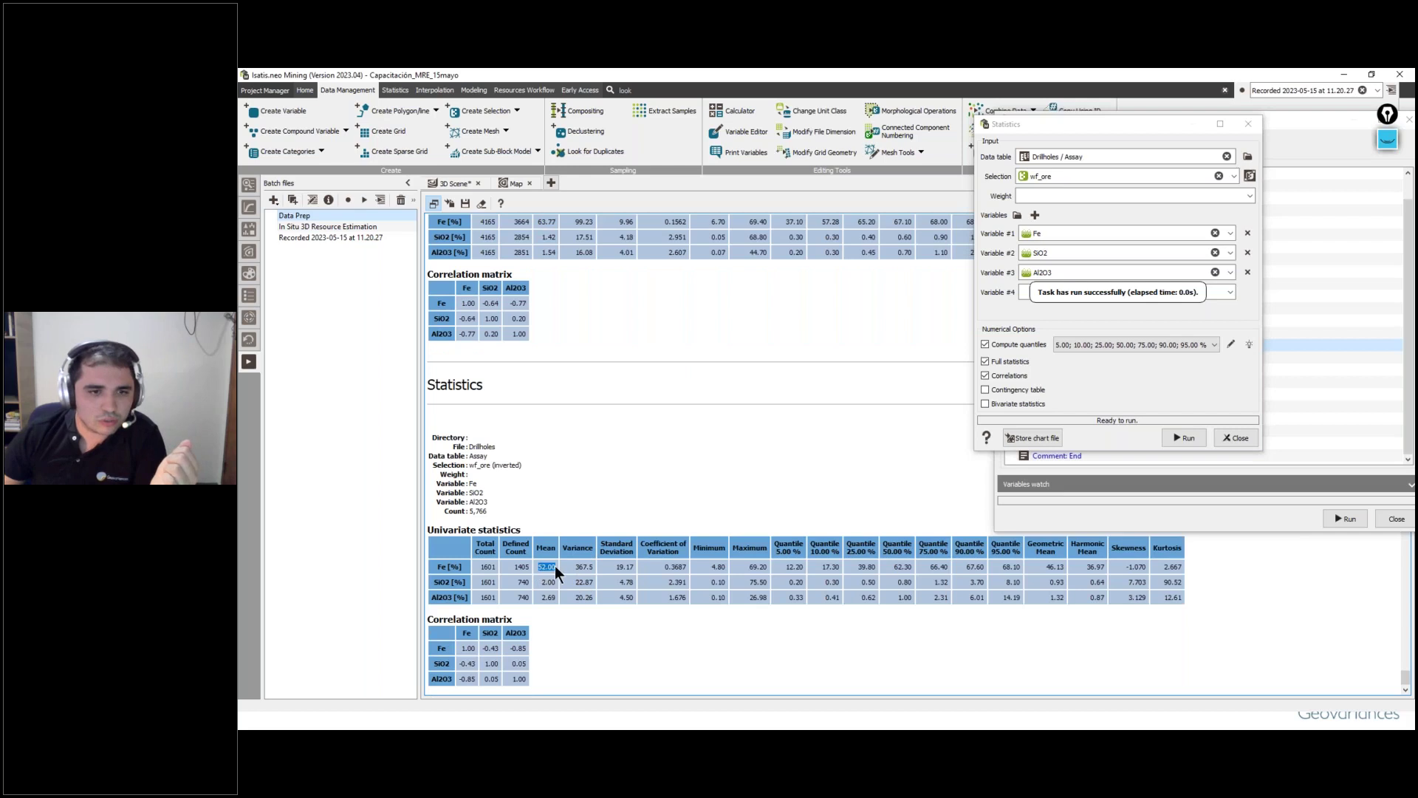
scroll(582, 526, "up", 2)
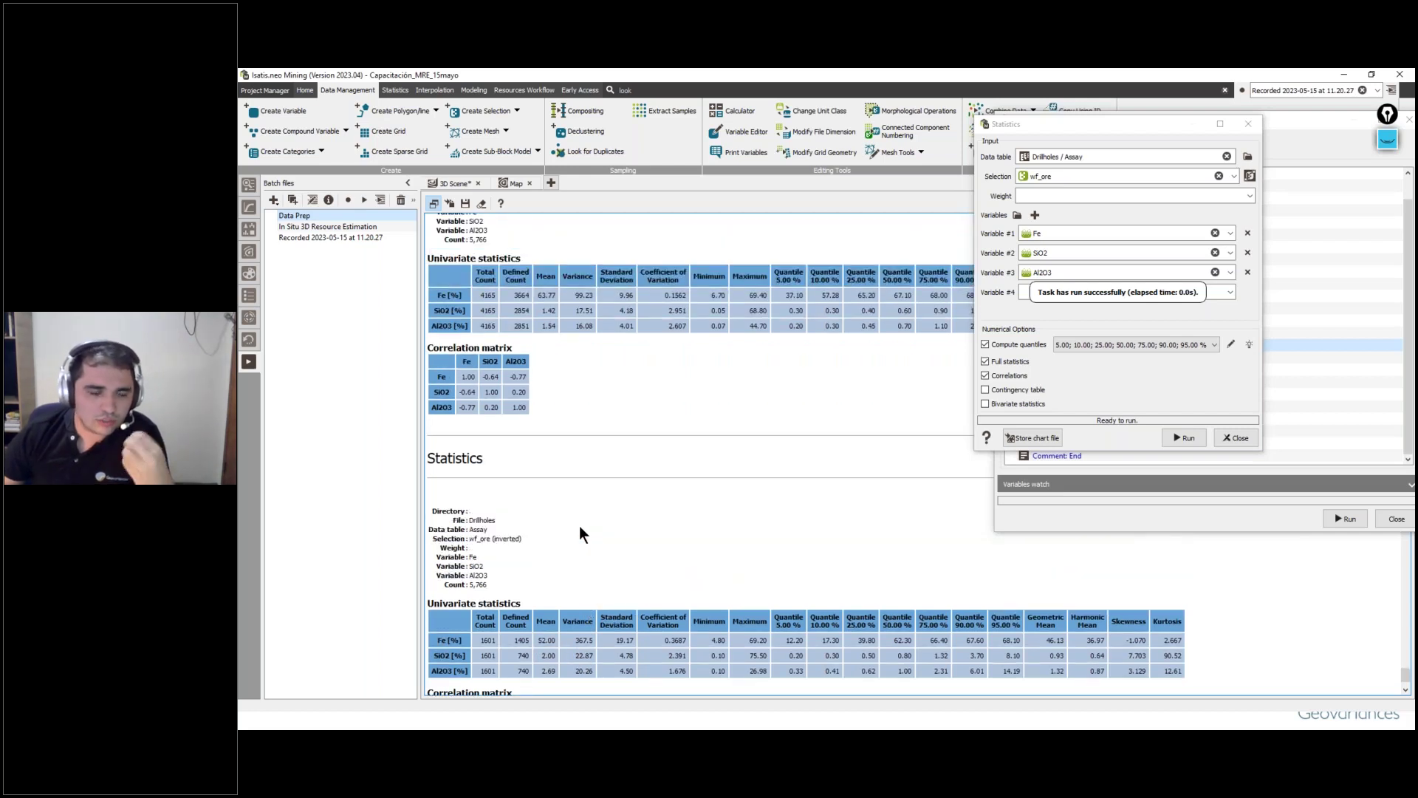
scroll(577, 583, "down", 2)
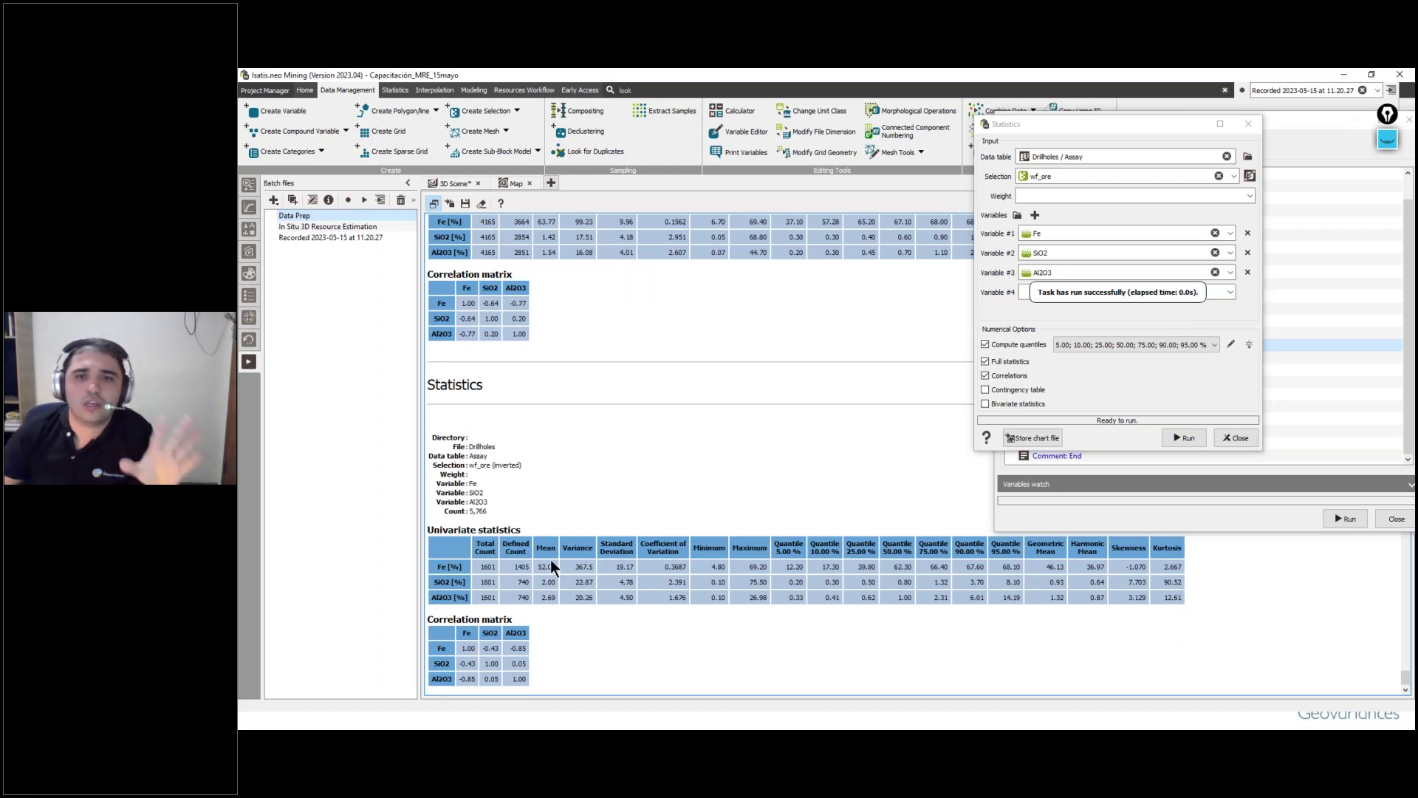
scroll(636, 609, "down", 1)
left_click(1228, 434)
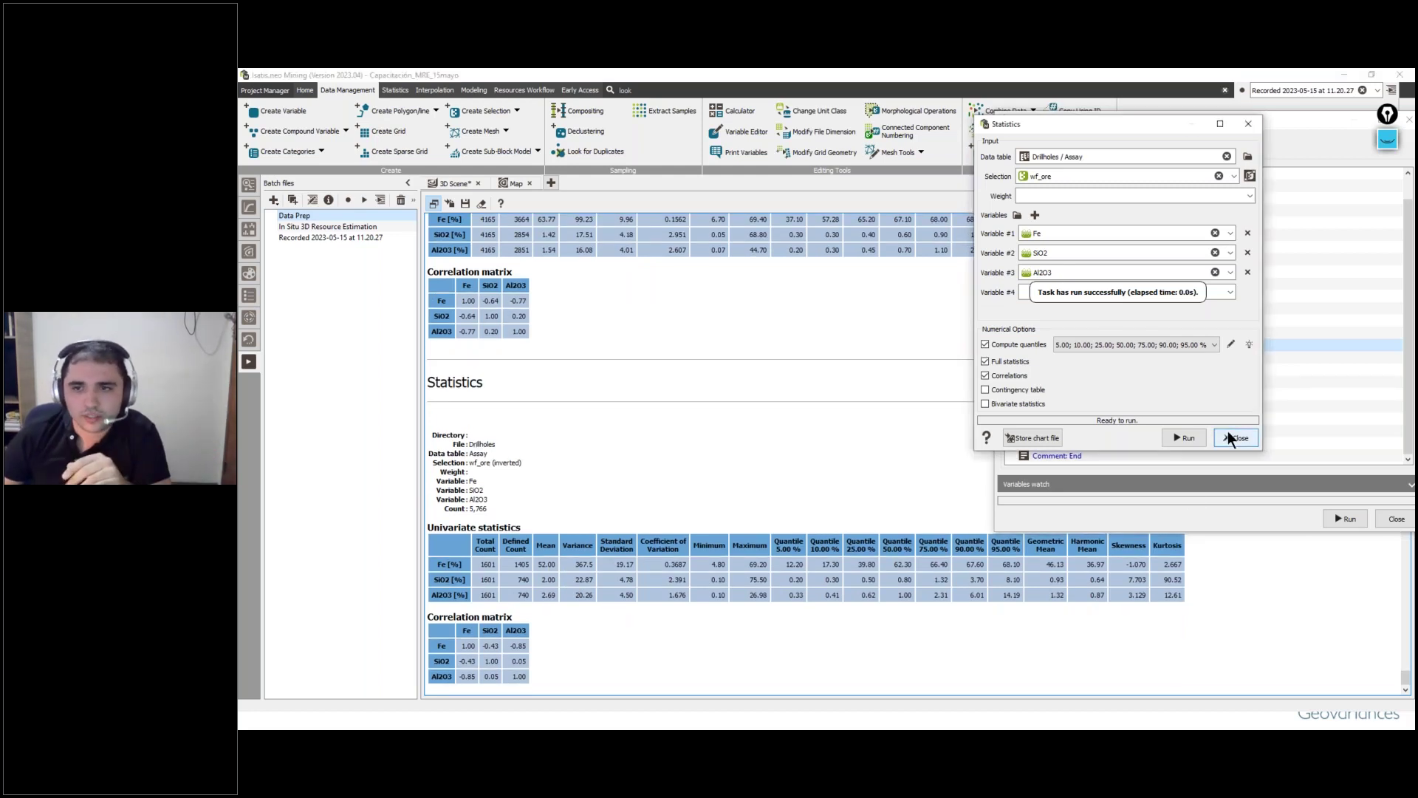
Step: Reopen the Data Prep batch and open its Compositing task
left_click(1393, 517)
double_click(299, 220)
scroll(808, 333, "down", 2)
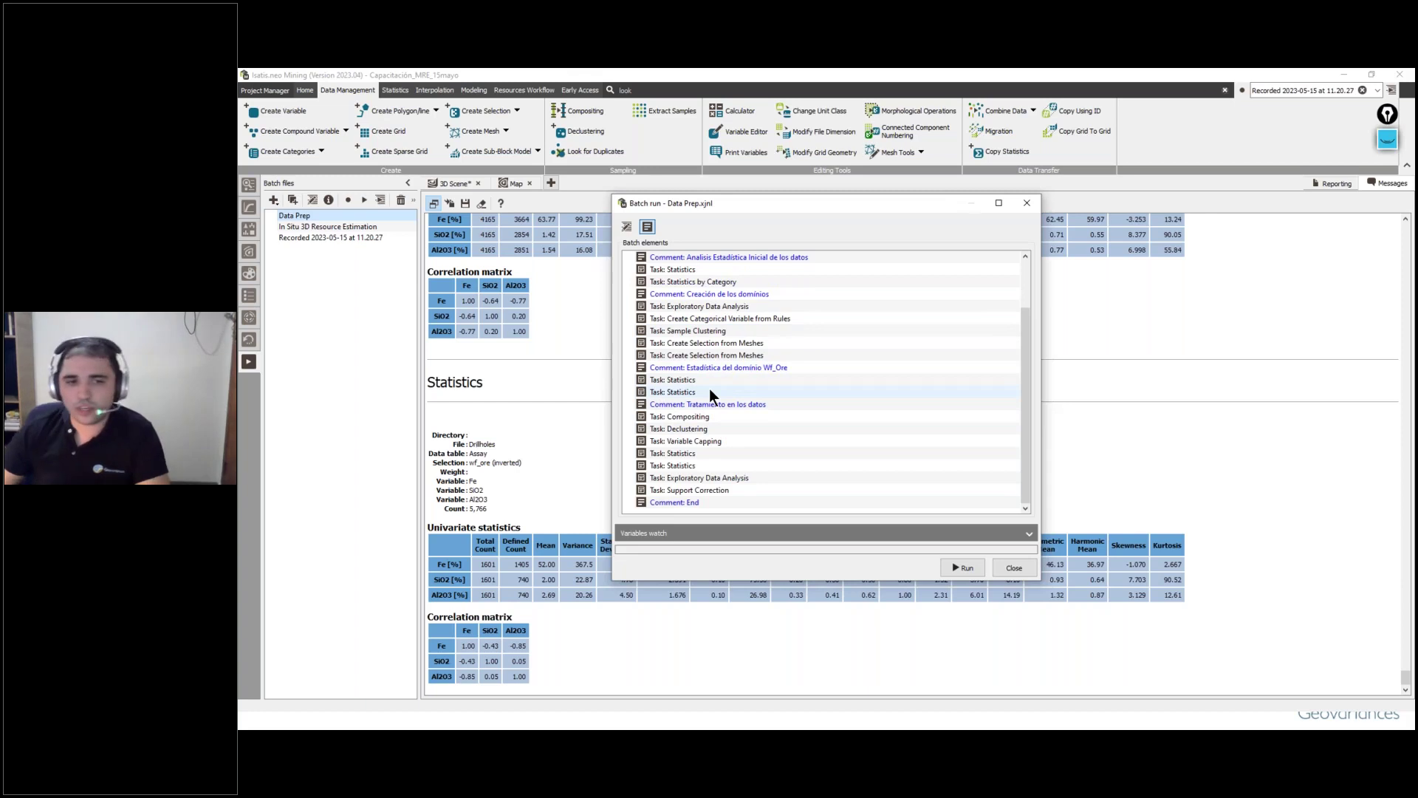
left_click_drag(793, 206, 1061, 187)
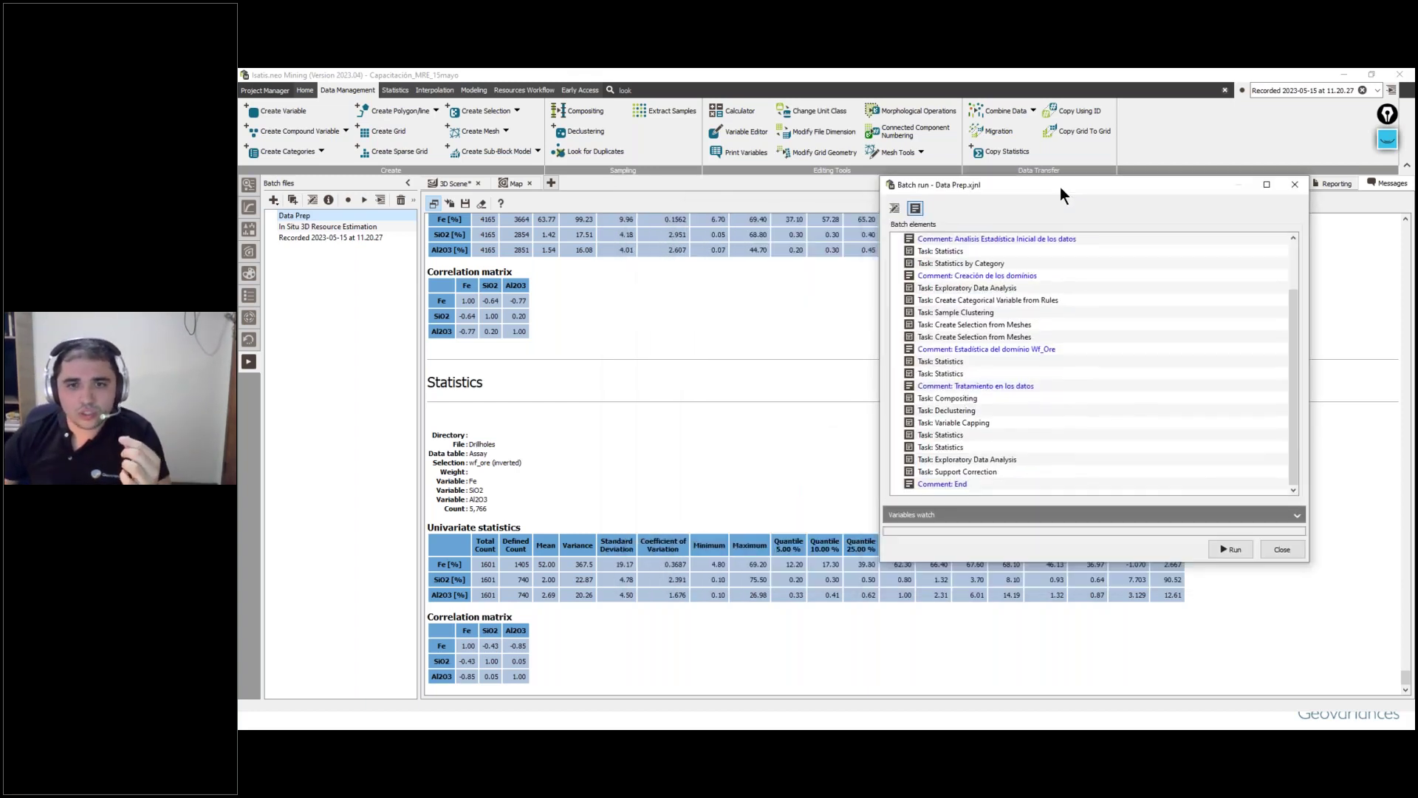
double_click(986, 399)
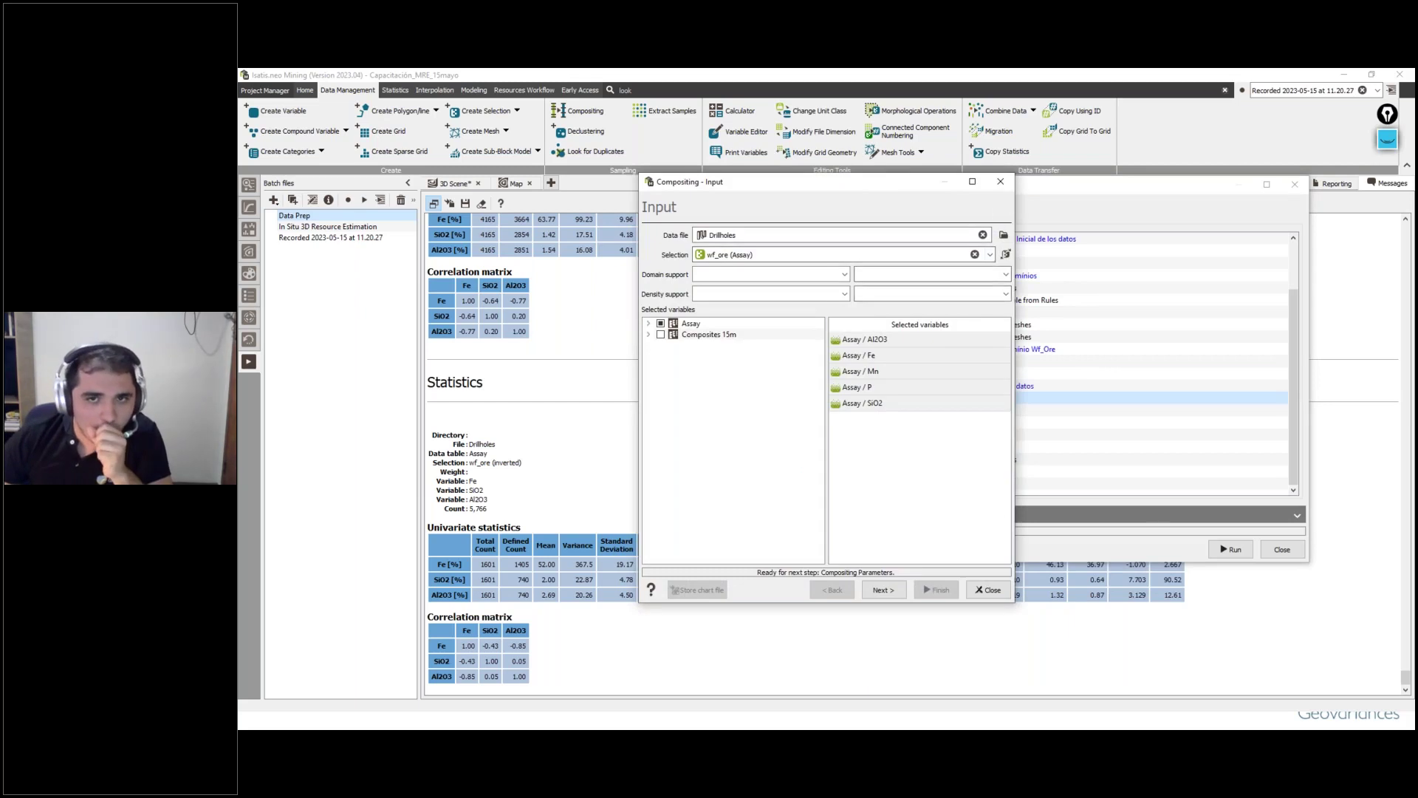
left_click(303, 91)
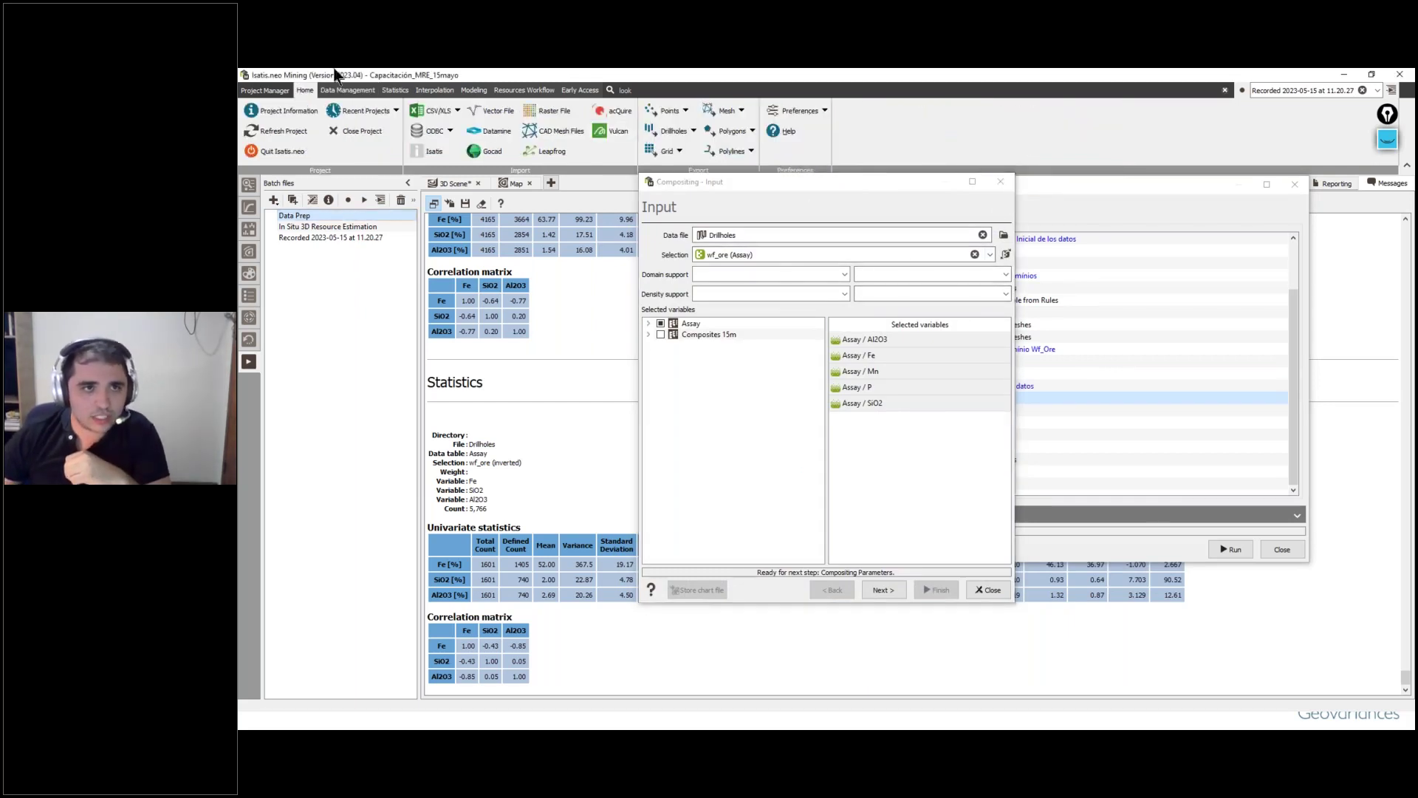
left_click(357, 90)
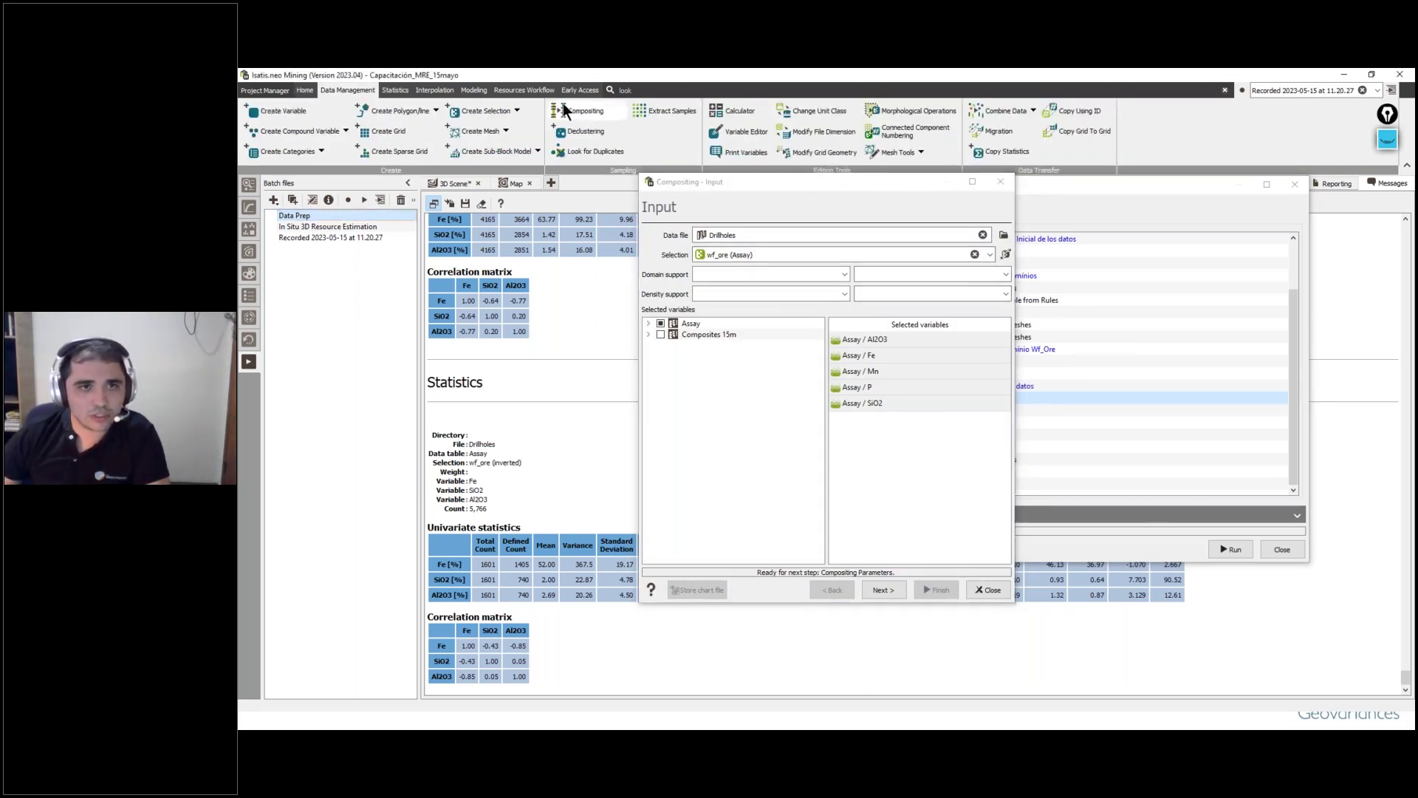
left_click_drag(831, 184, 754, 170)
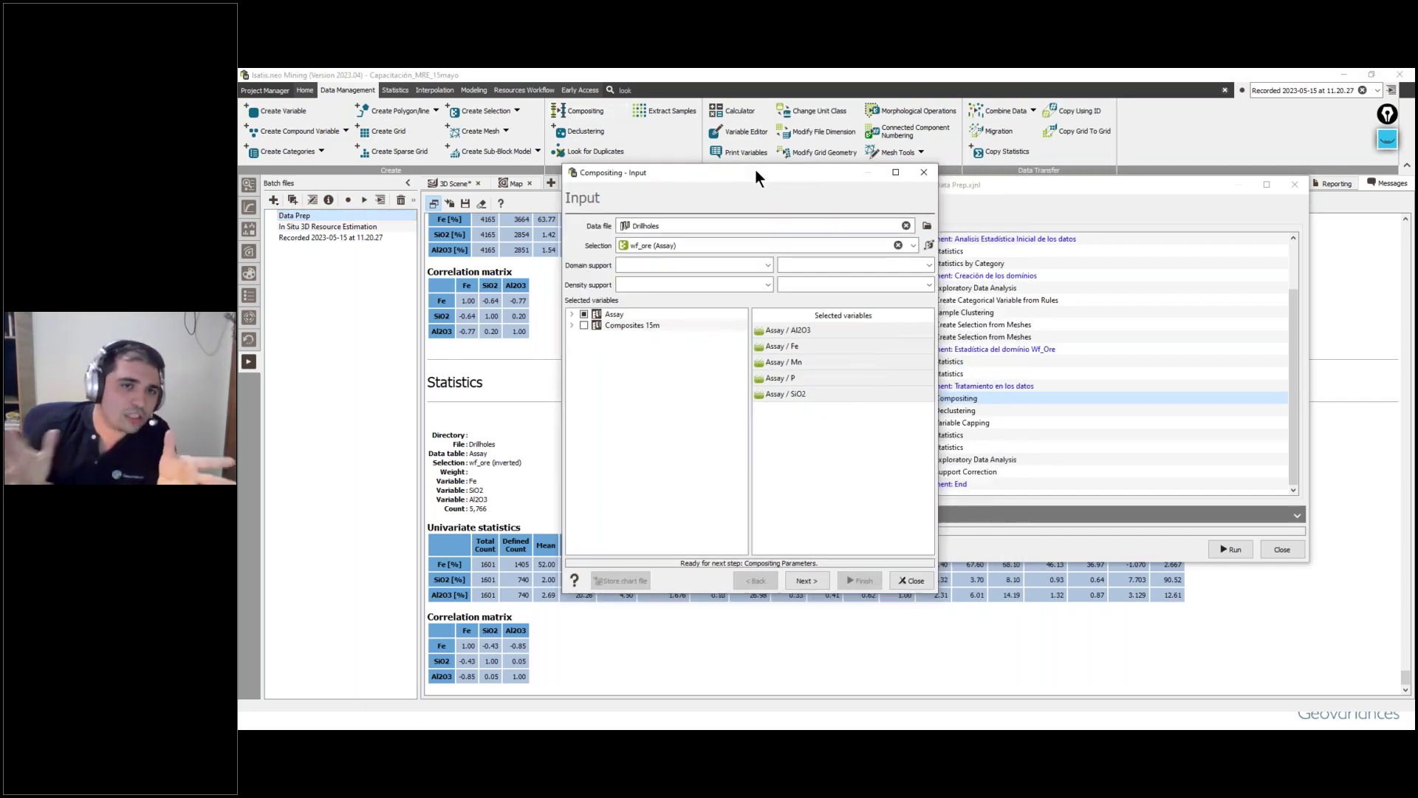
Step: Review the wf_ore (Assay) selection in the Compositing input and display the project's data tree
left_click(717, 243)
left_click(717, 243)
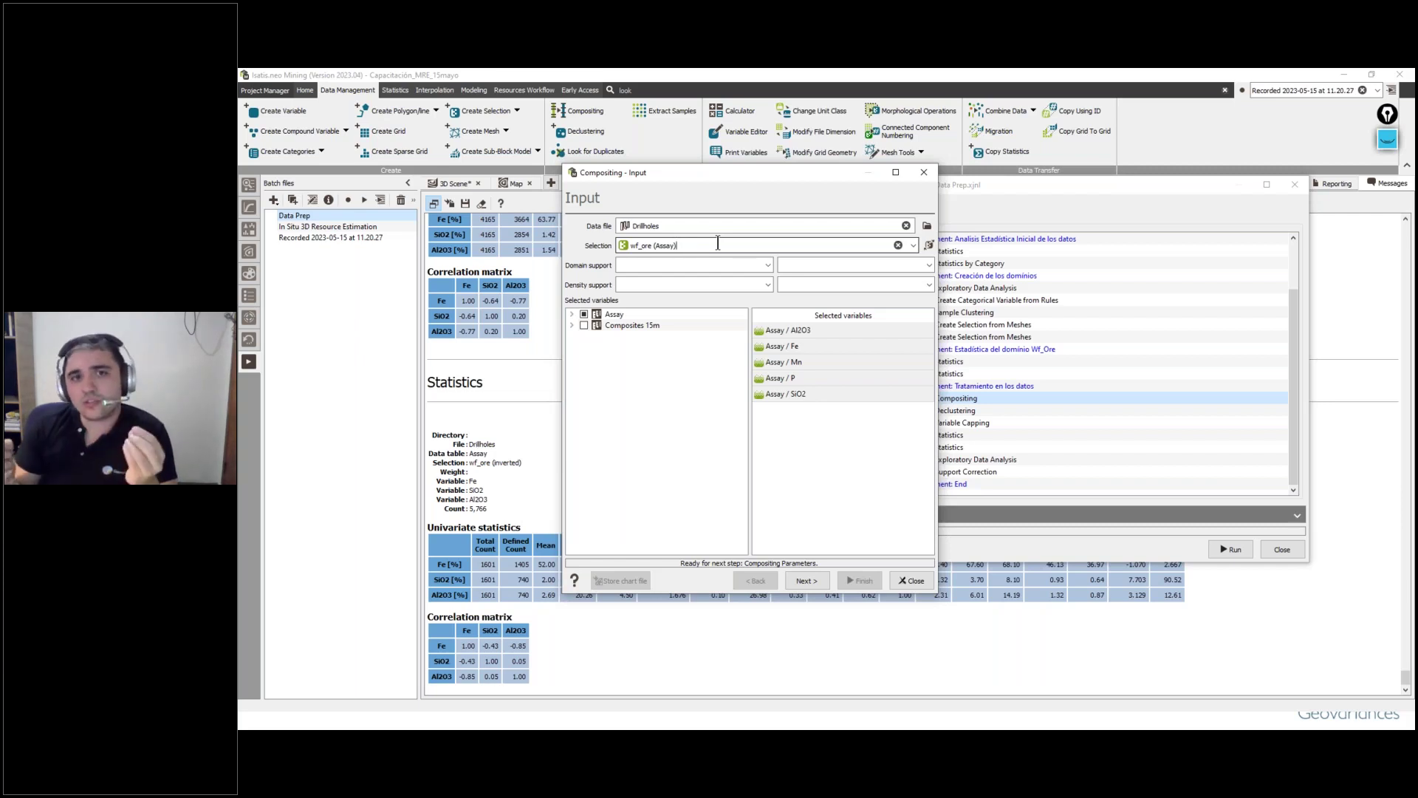
left_click_drag(713, 244, 628, 245)
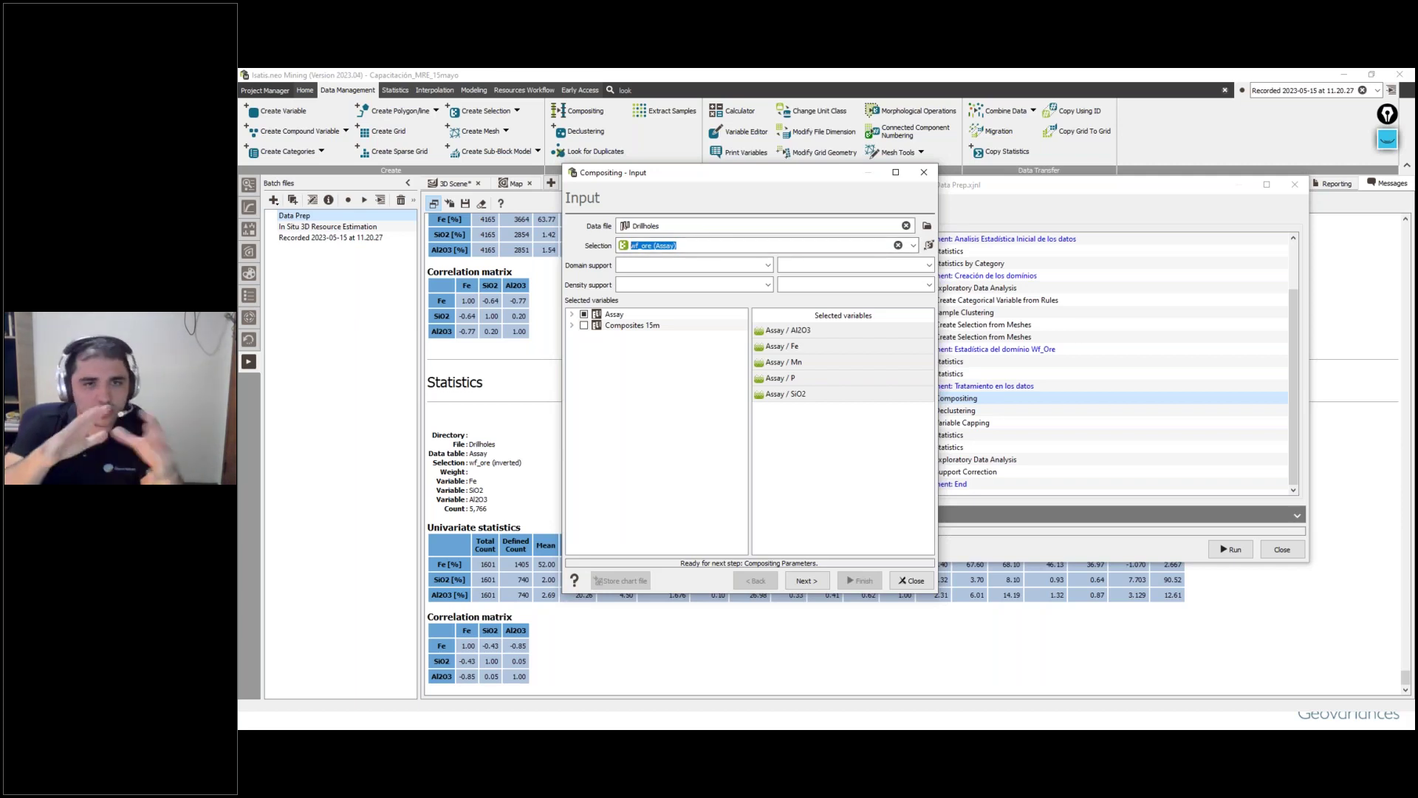
left_click(248, 184)
left_click_drag(684, 170, 945, 256)
scroll(306, 454, "down", 2)
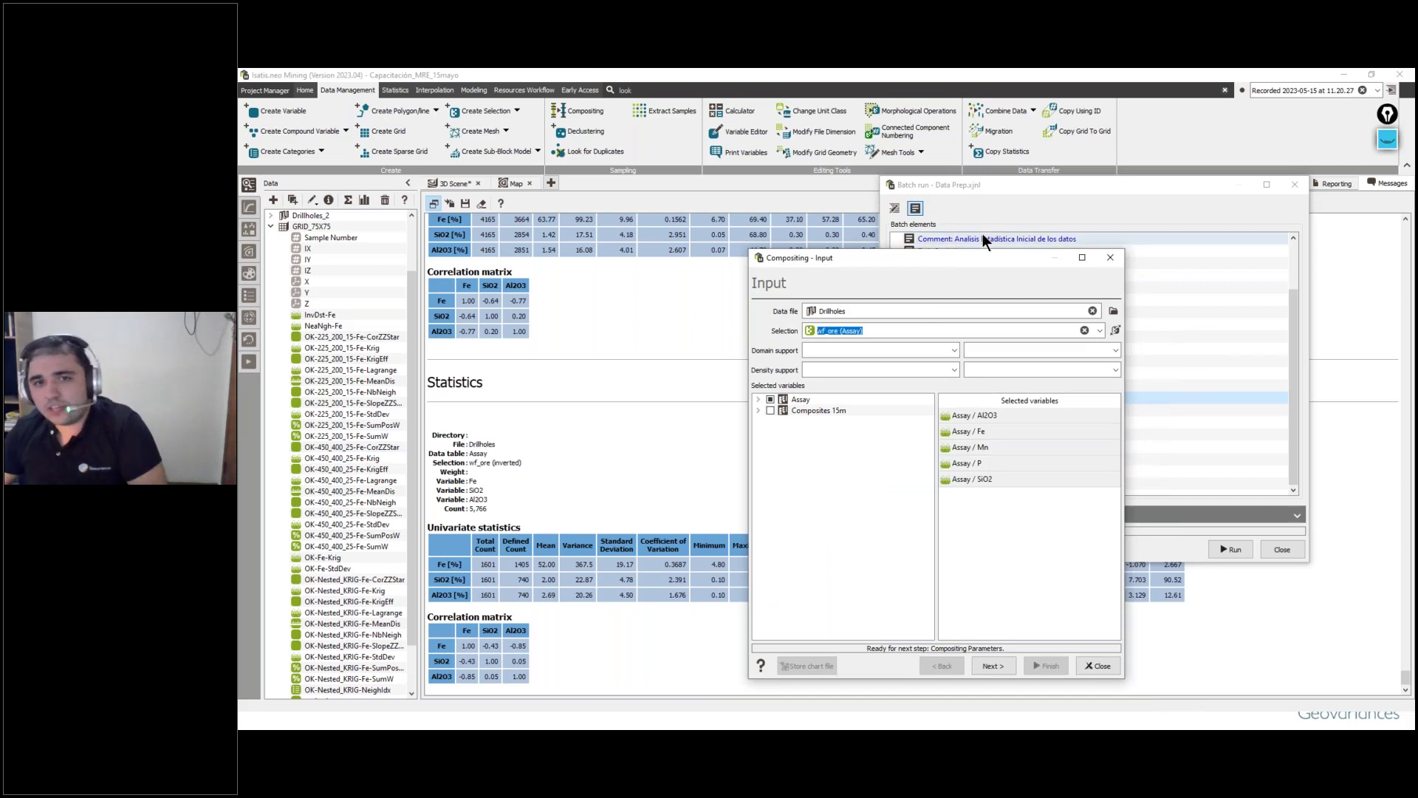
Step: Try the Assay table's Lithological code as the compositing domain support, and clear it again
left_click(951, 350)
left_click(897, 364)
left_click(1114, 350)
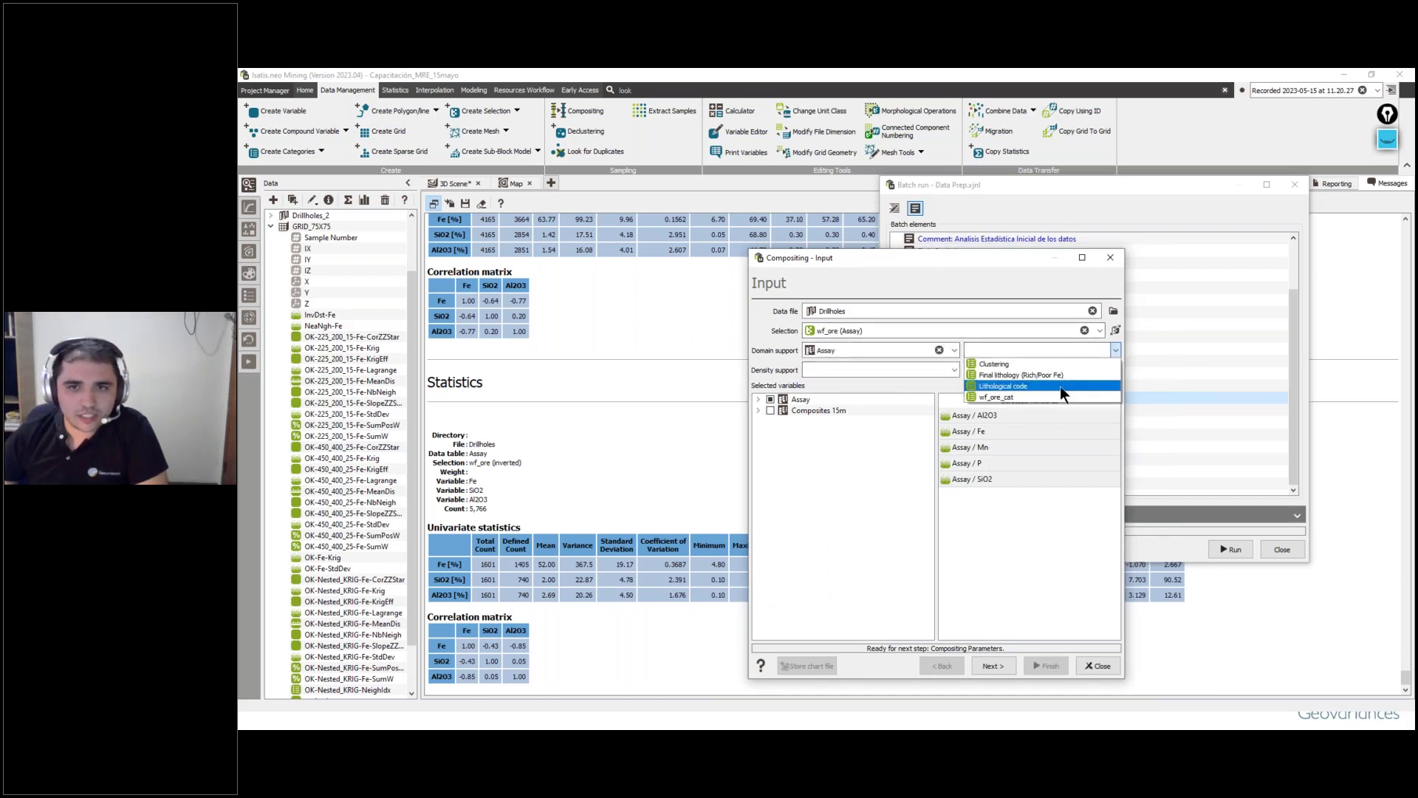
left_click(1021, 386)
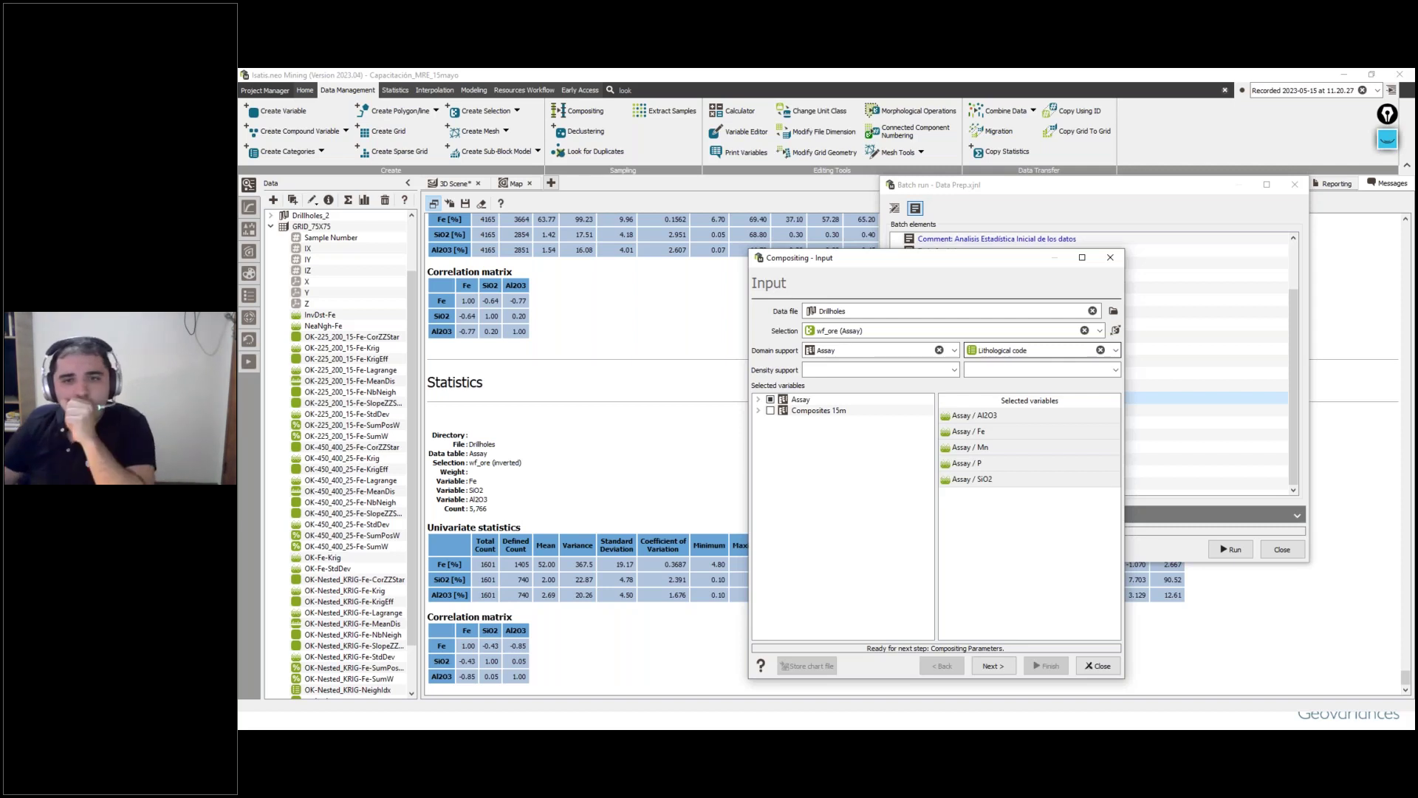
left_click(939, 350)
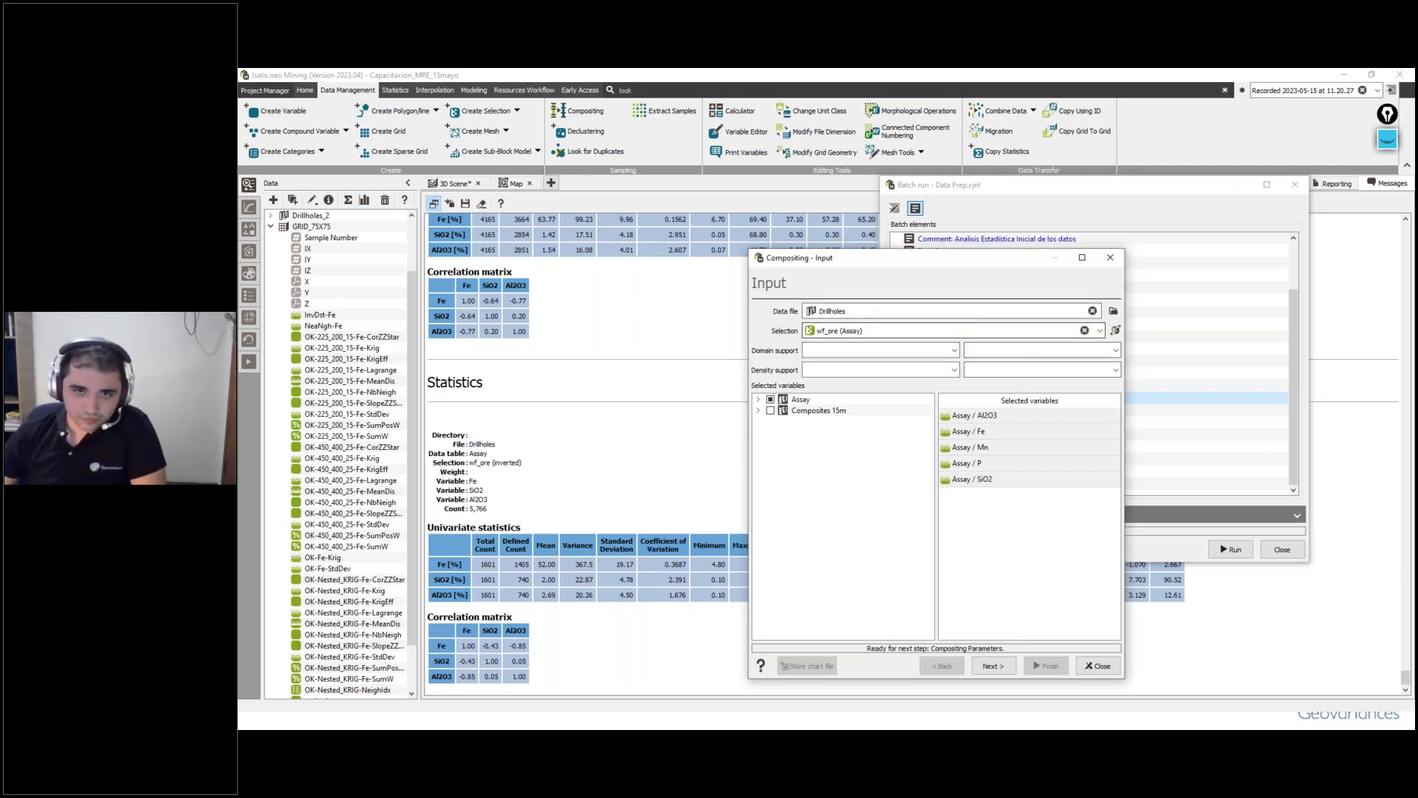
Step: Continue to the compositing parameters with the wf_ore (Assay) selection and close the batch run window
left_click(890, 332)
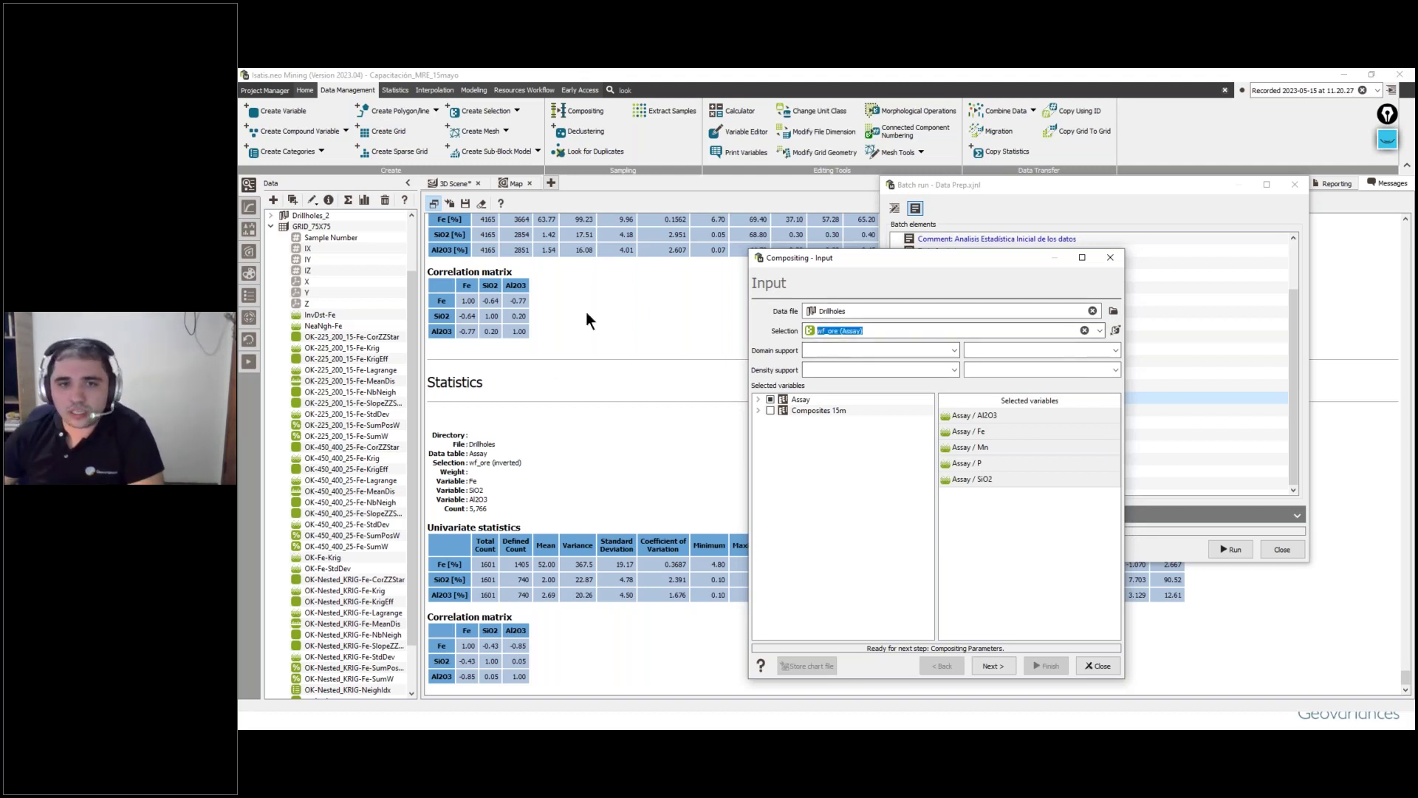
key("Tab")
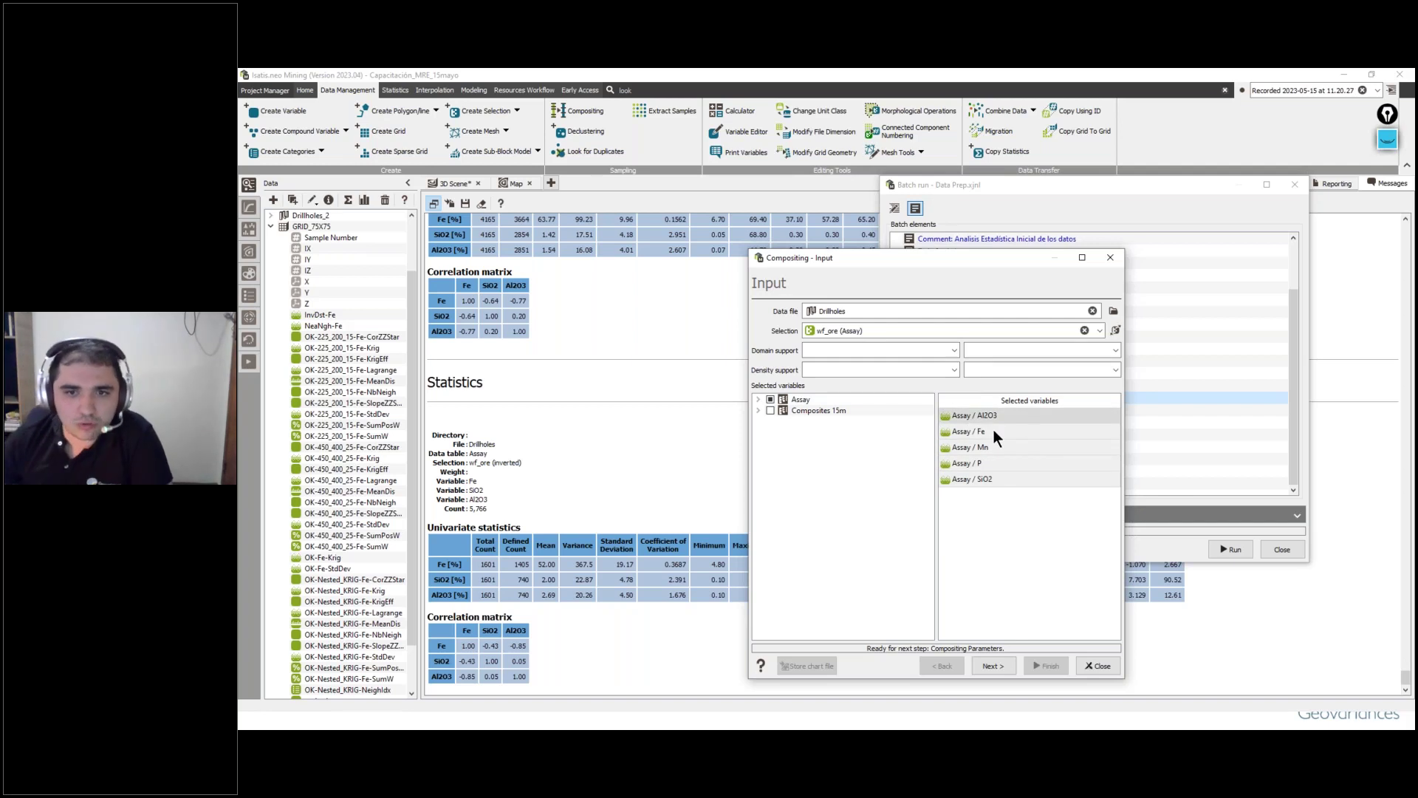
left_click(994, 664)
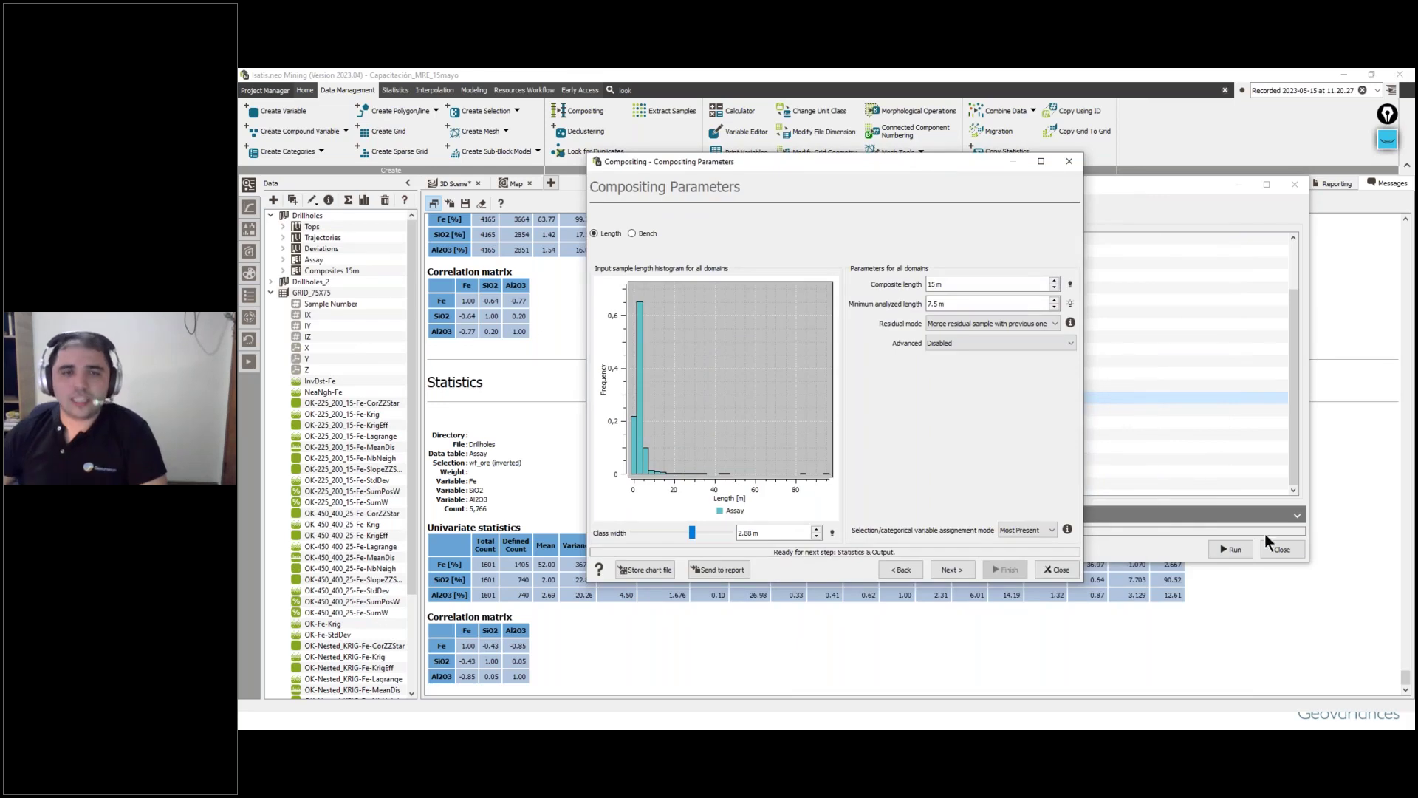
left_click_drag(1297, 181, 1285, 728)
Step: Keep the composite length at 15 m and set the sample length histogram's class width to 2.04 m
left_click(1022, 293)
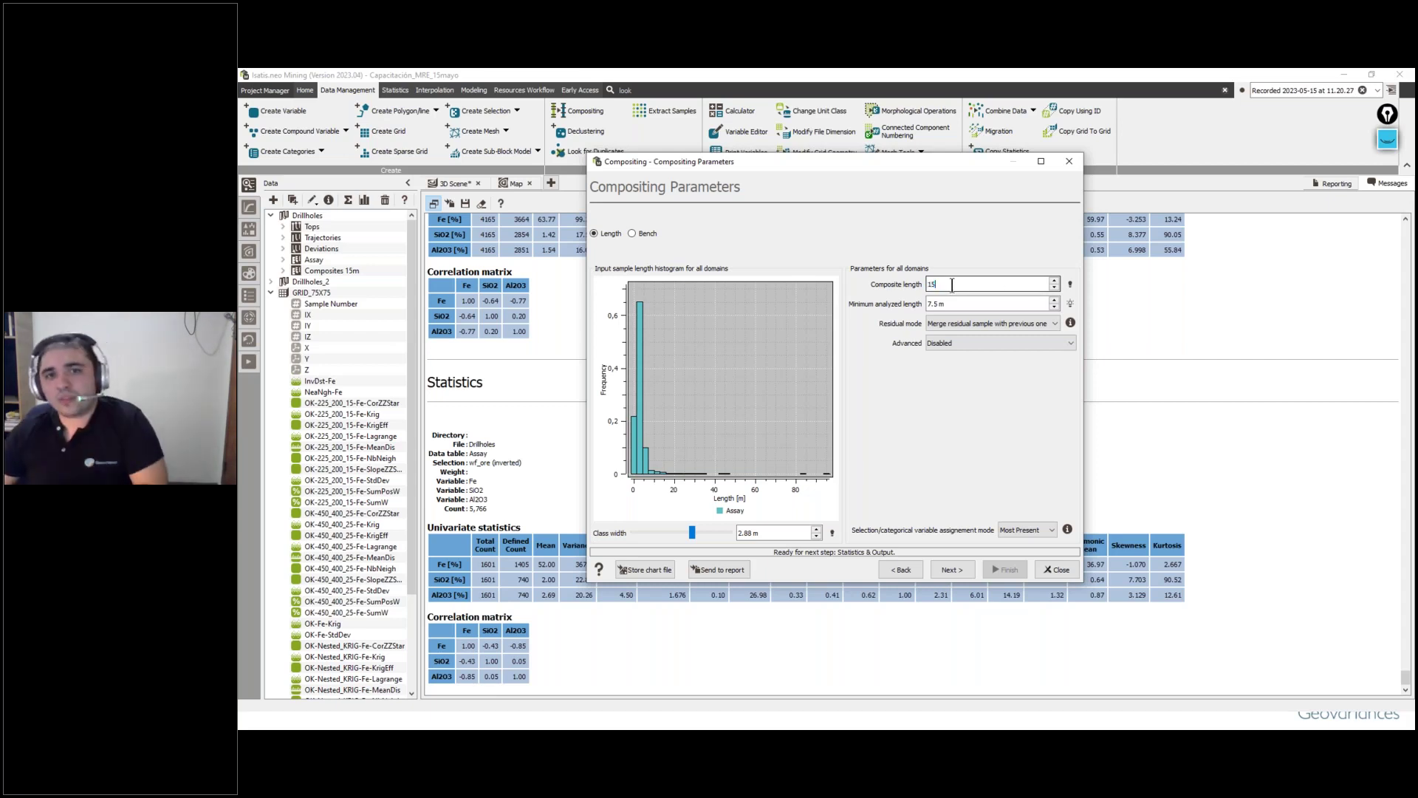
left_click(966, 303)
left_click(977, 285)
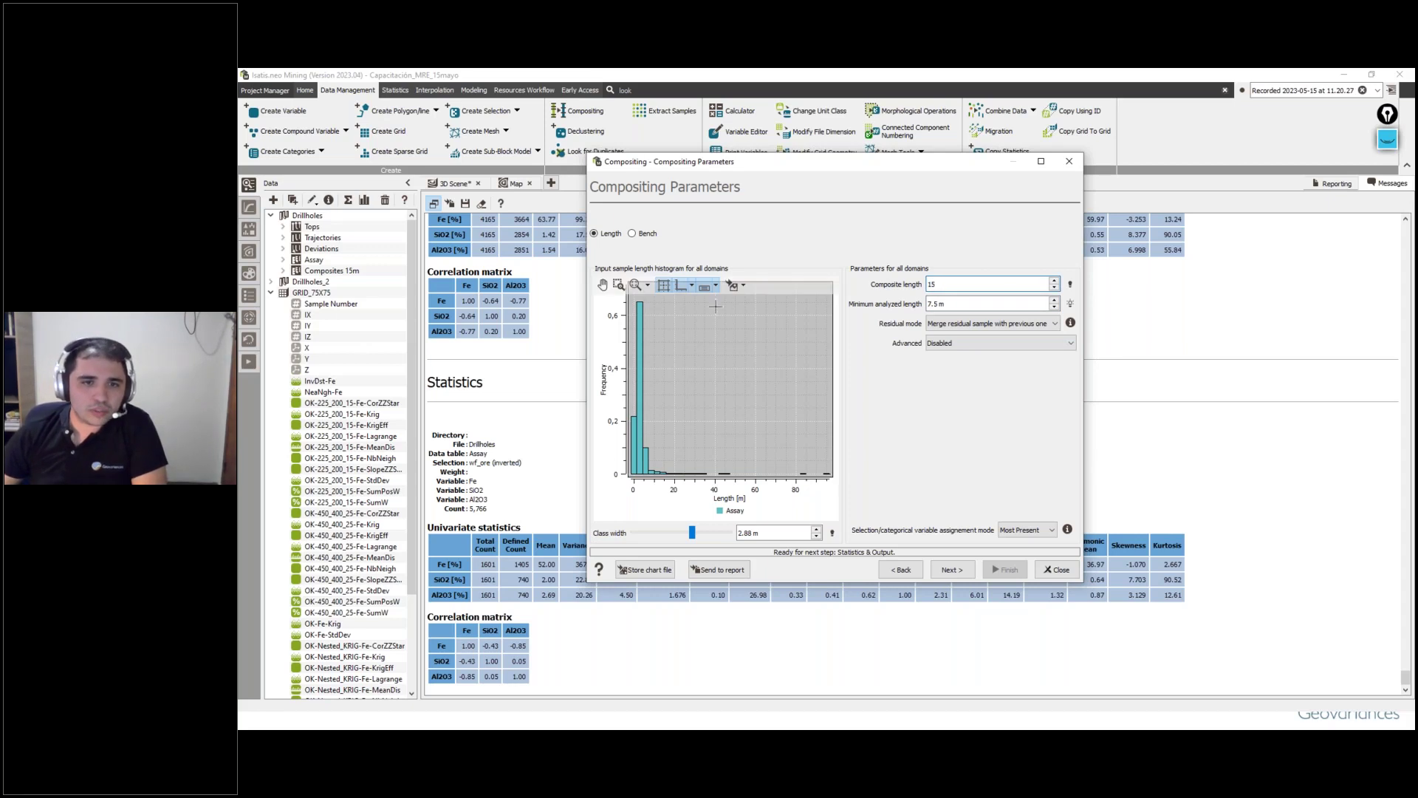
mouse_move(692, 531)
left_mouse_down()
mouse_move(676, 532)
mouse_move(692, 530)
left_mouse_up()
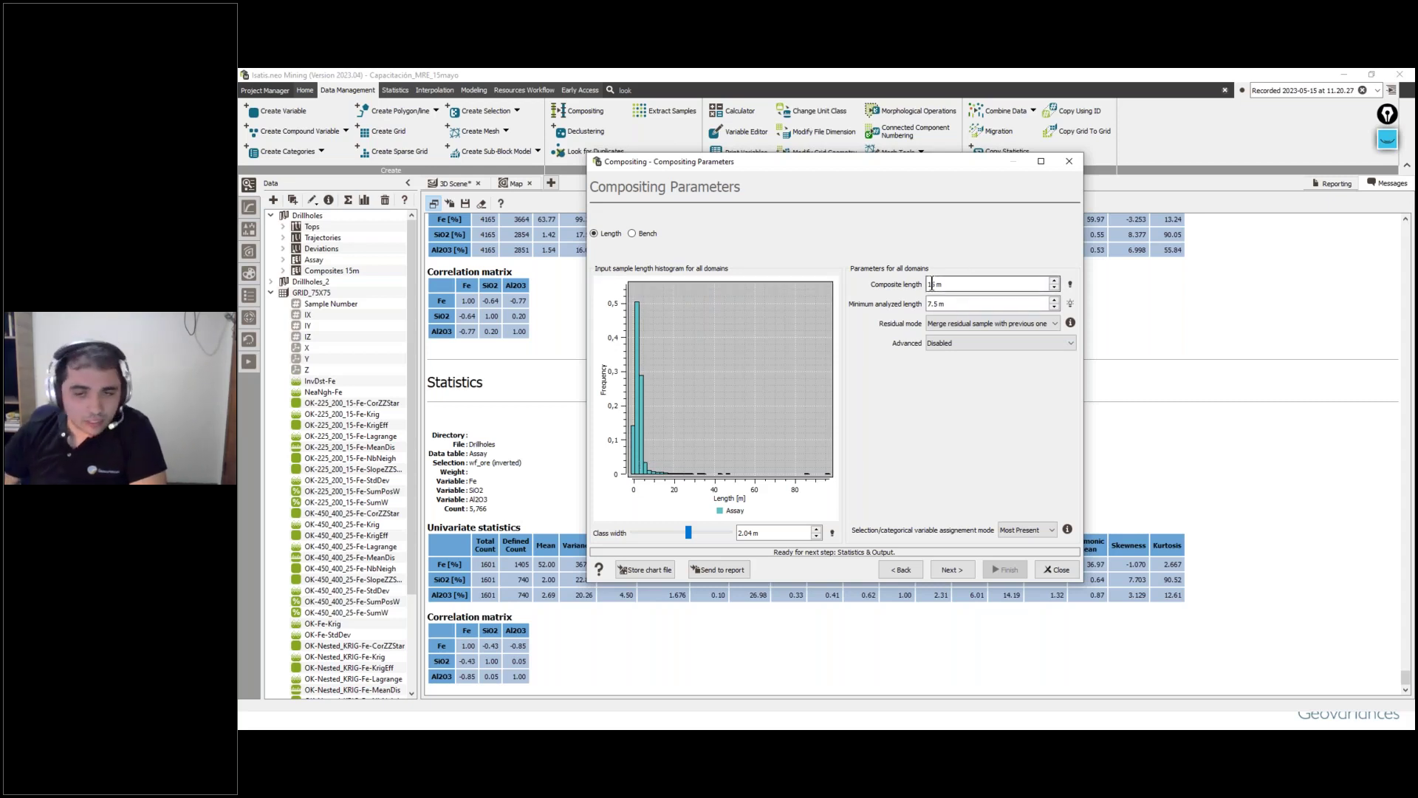
Step: Keep the minimum analyzed length at 7.5 m and examine the diagram explaining the residual sample modes
mouse_move(1071, 323)
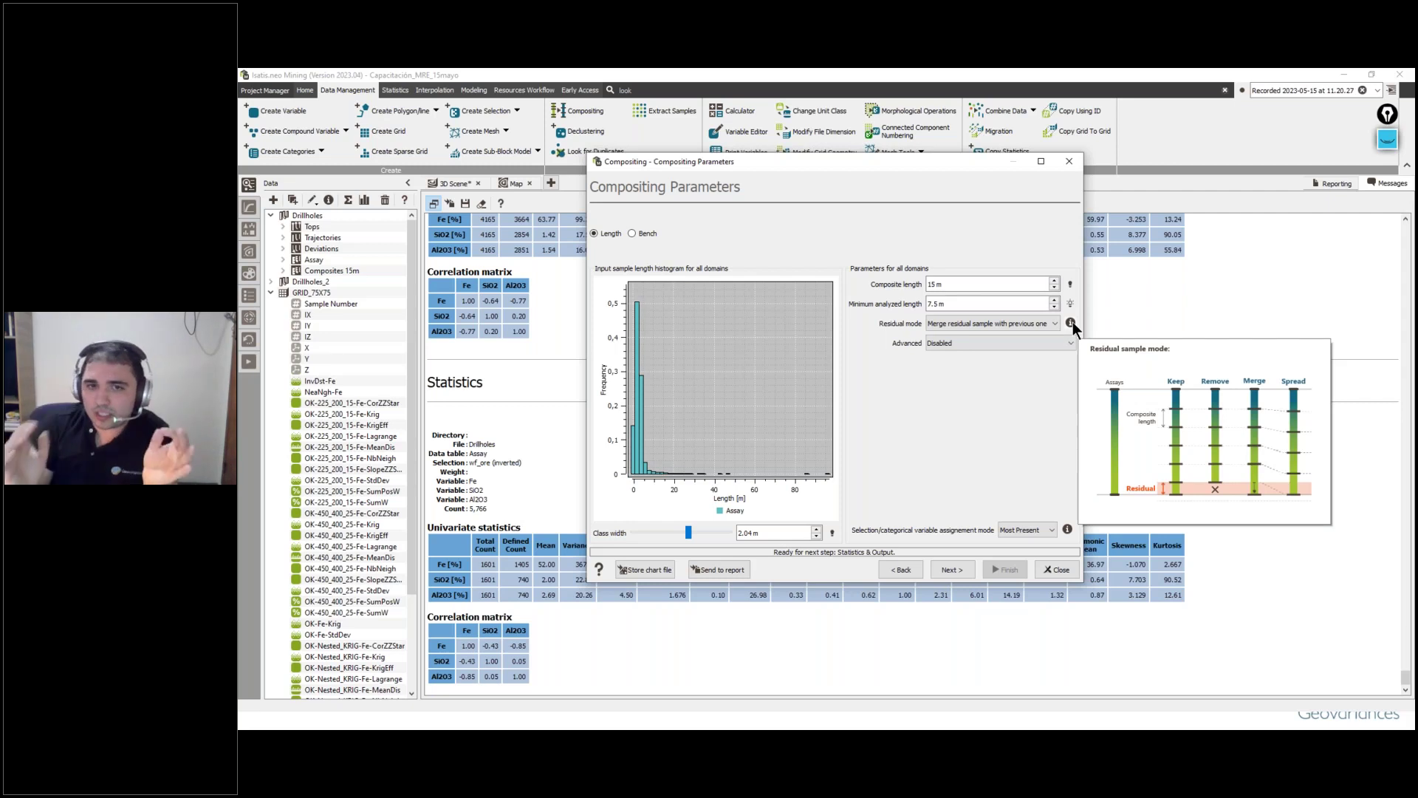
left_click(971, 304)
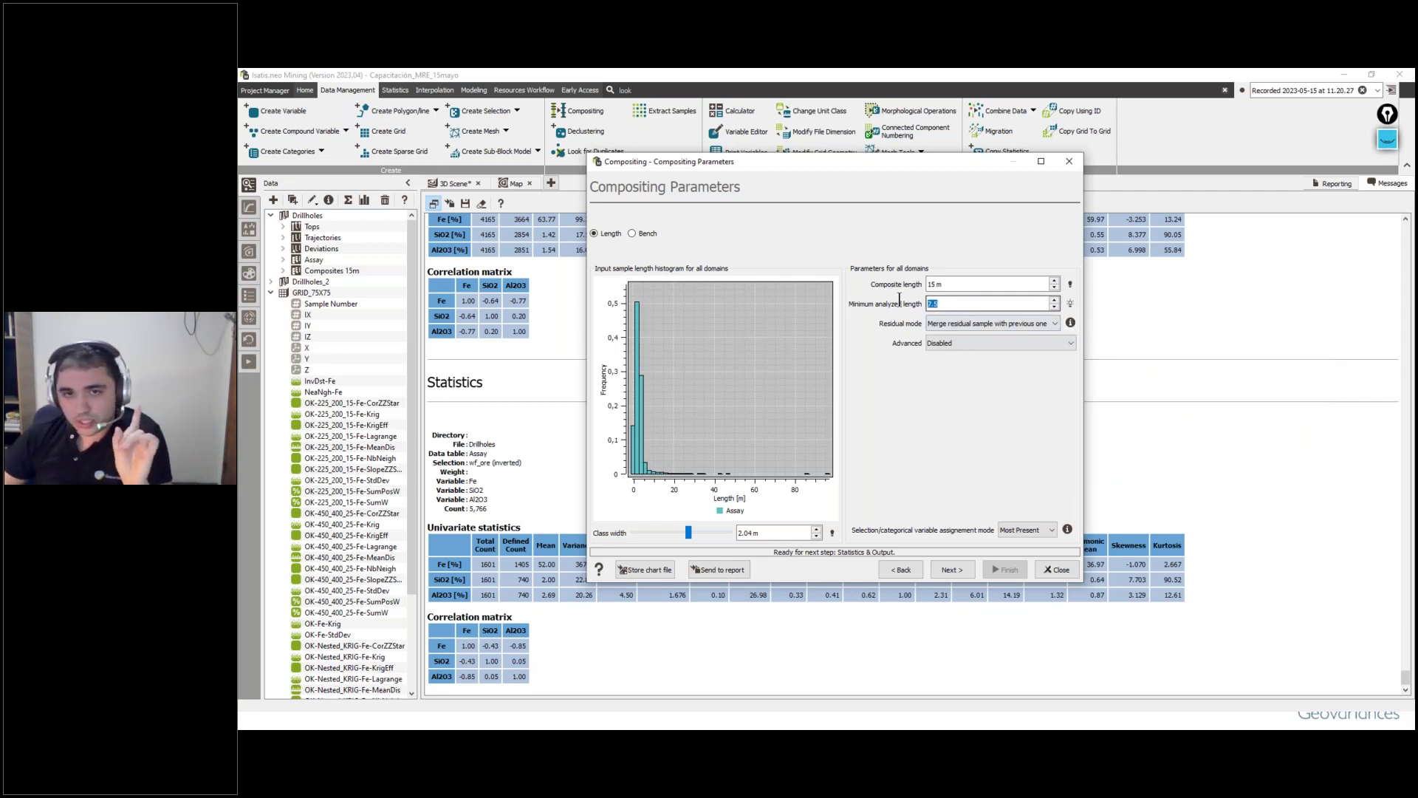
left_click(970, 305)
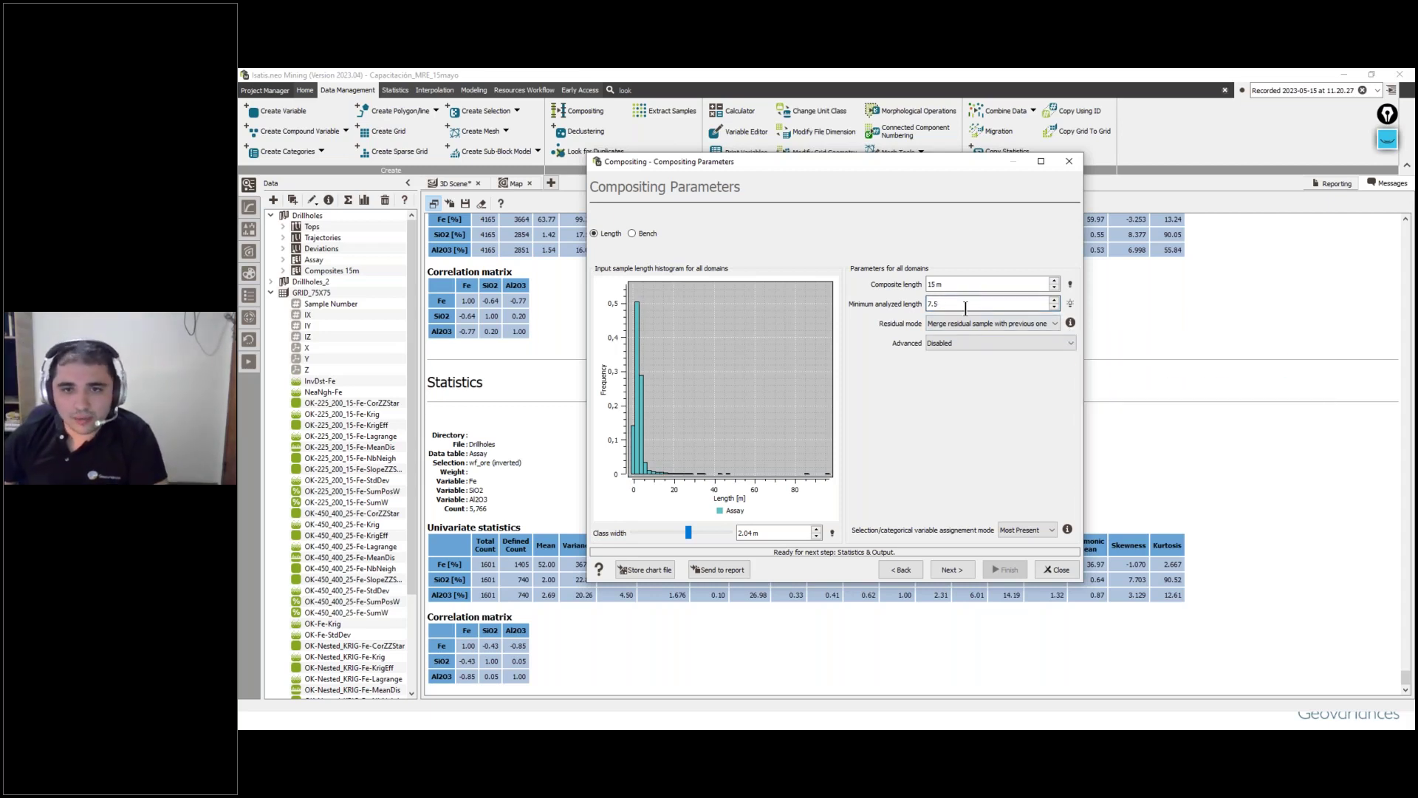
key("Return")
mouse_move(1074, 324)
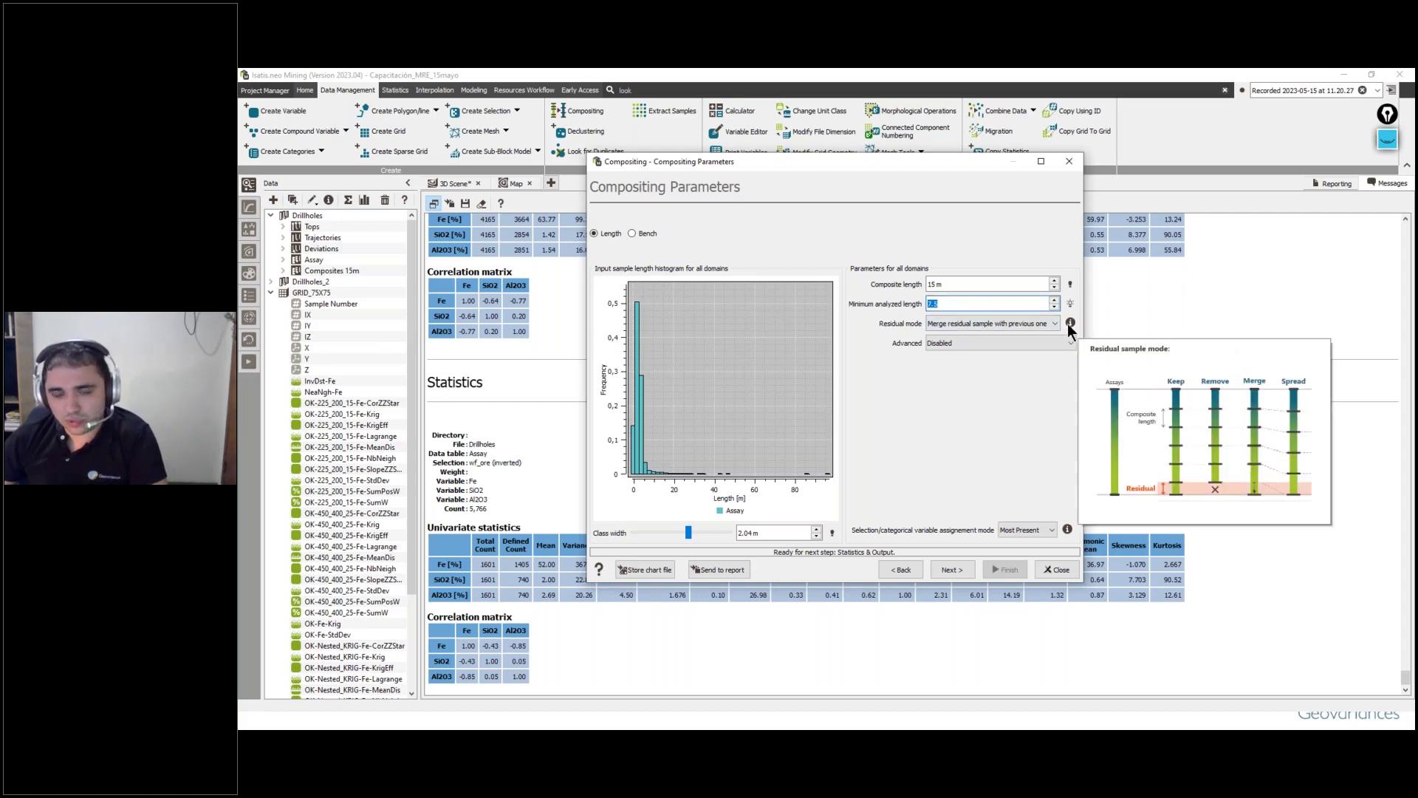
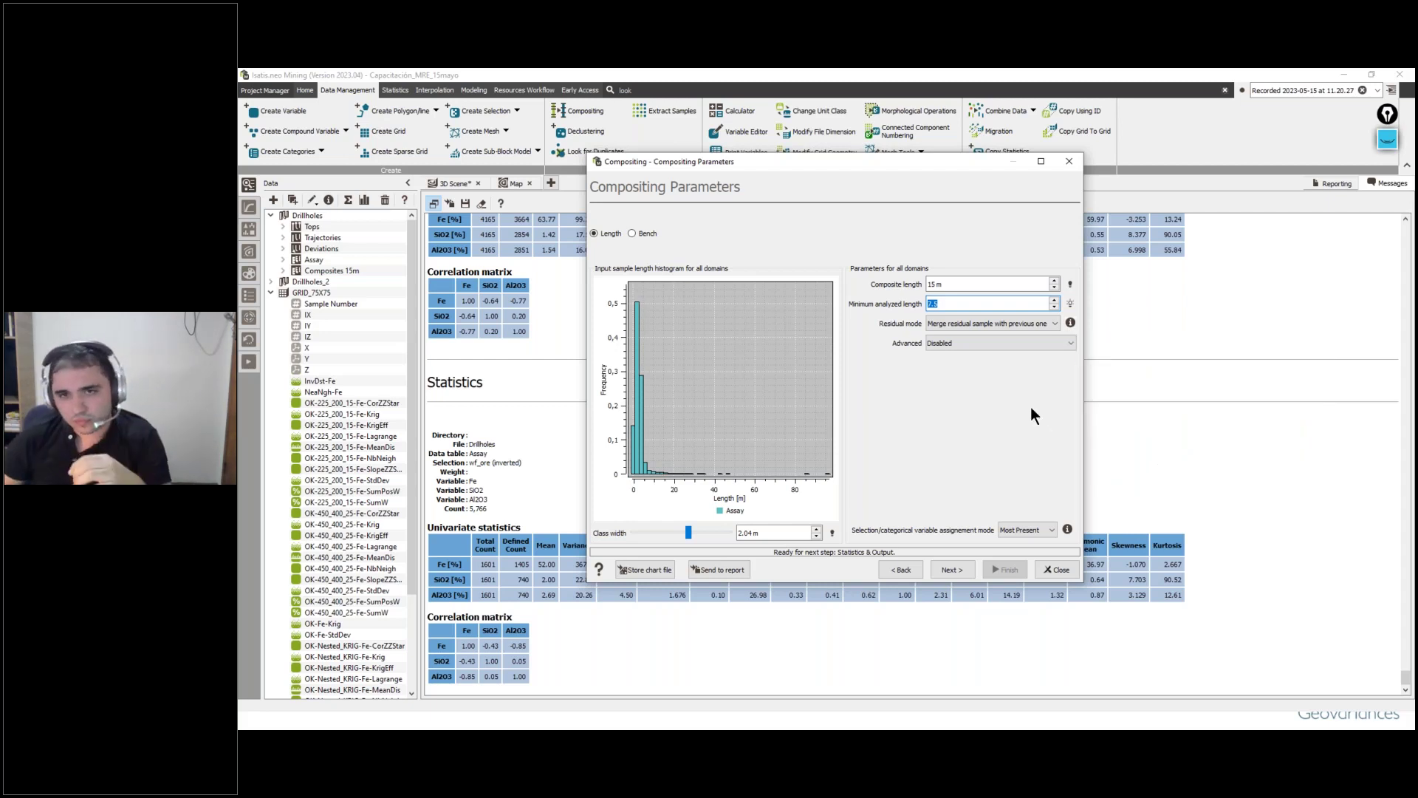
mouse_move(1072, 325)
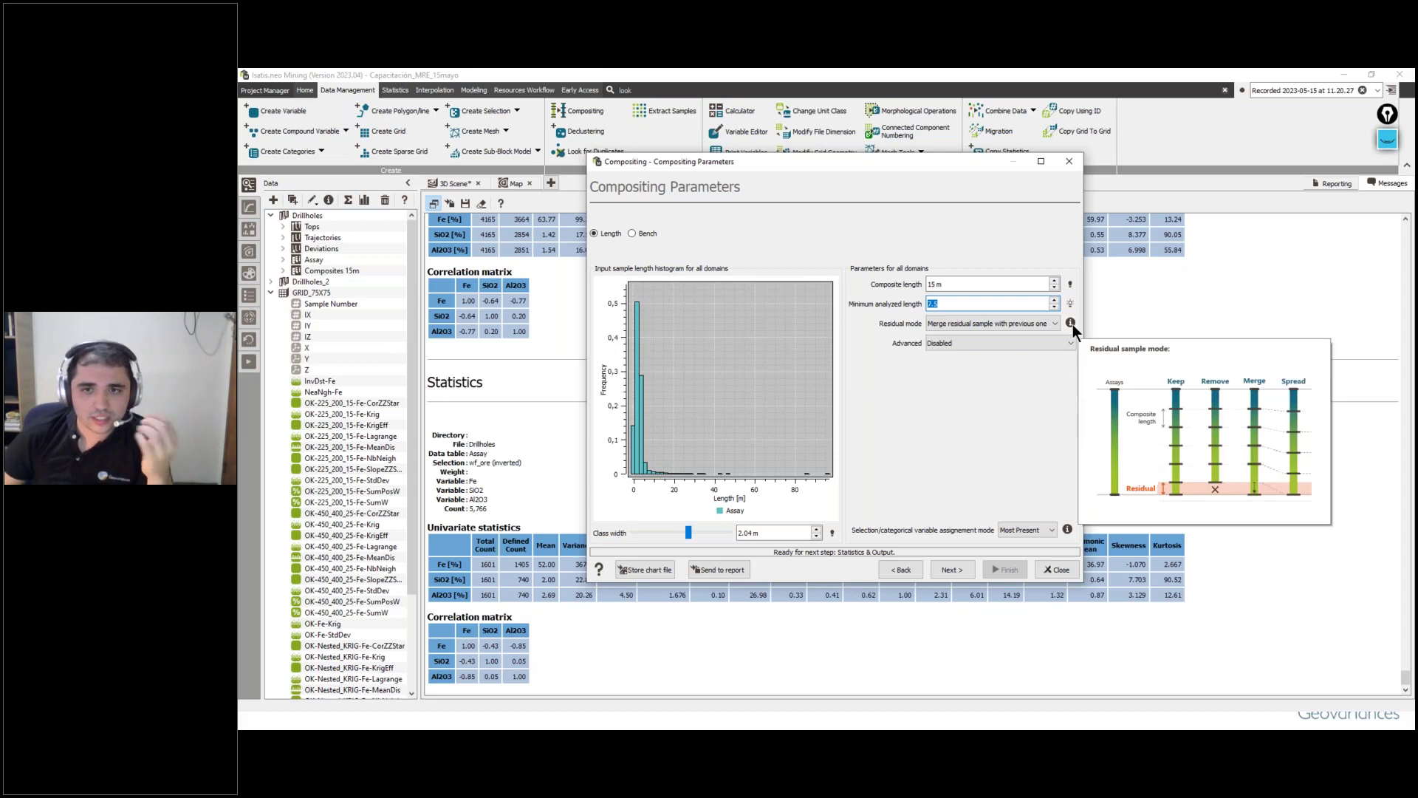
Step: Check the advanced residual options, leave them disabled, and proceed to the compositing statistics and output
left_click(983, 343)
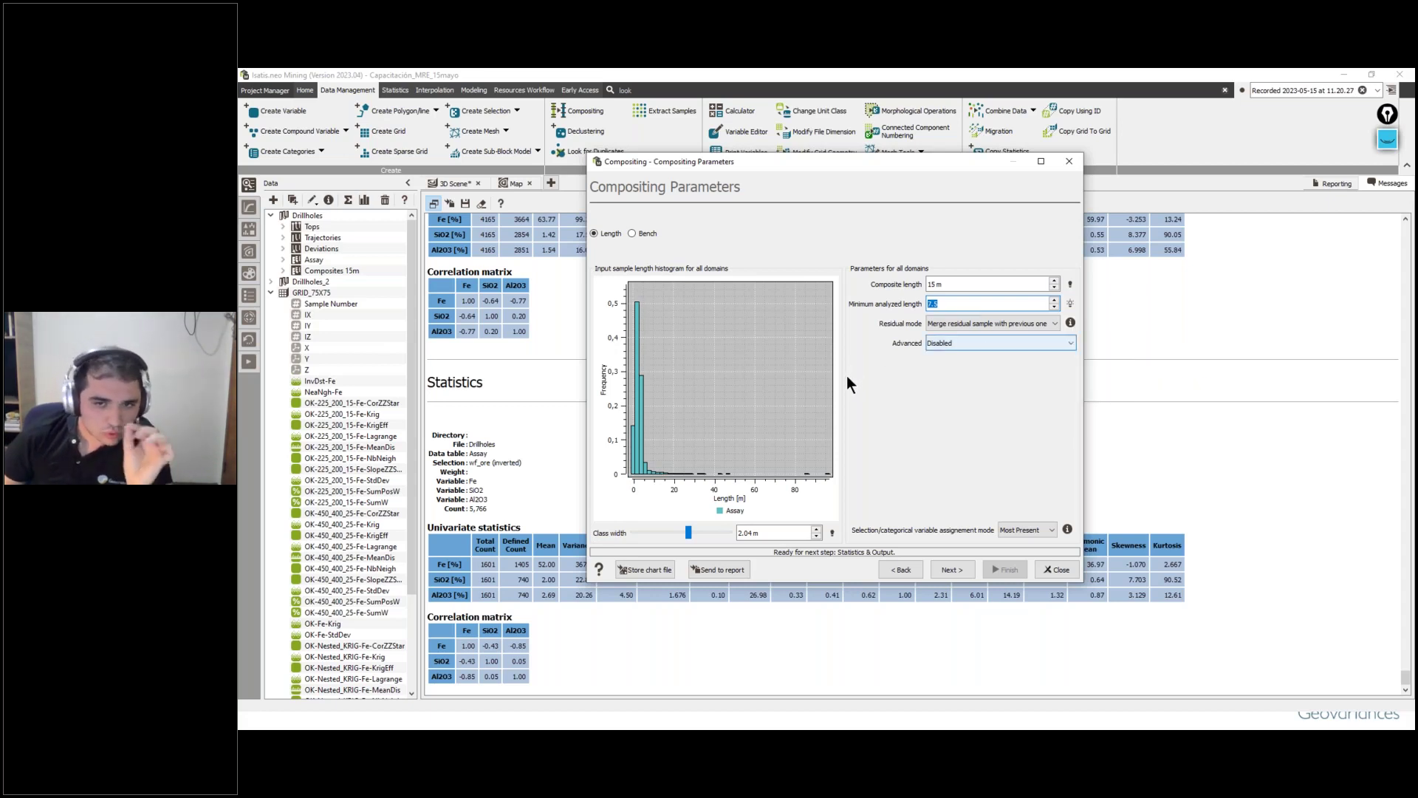
mouse_move(991, 348)
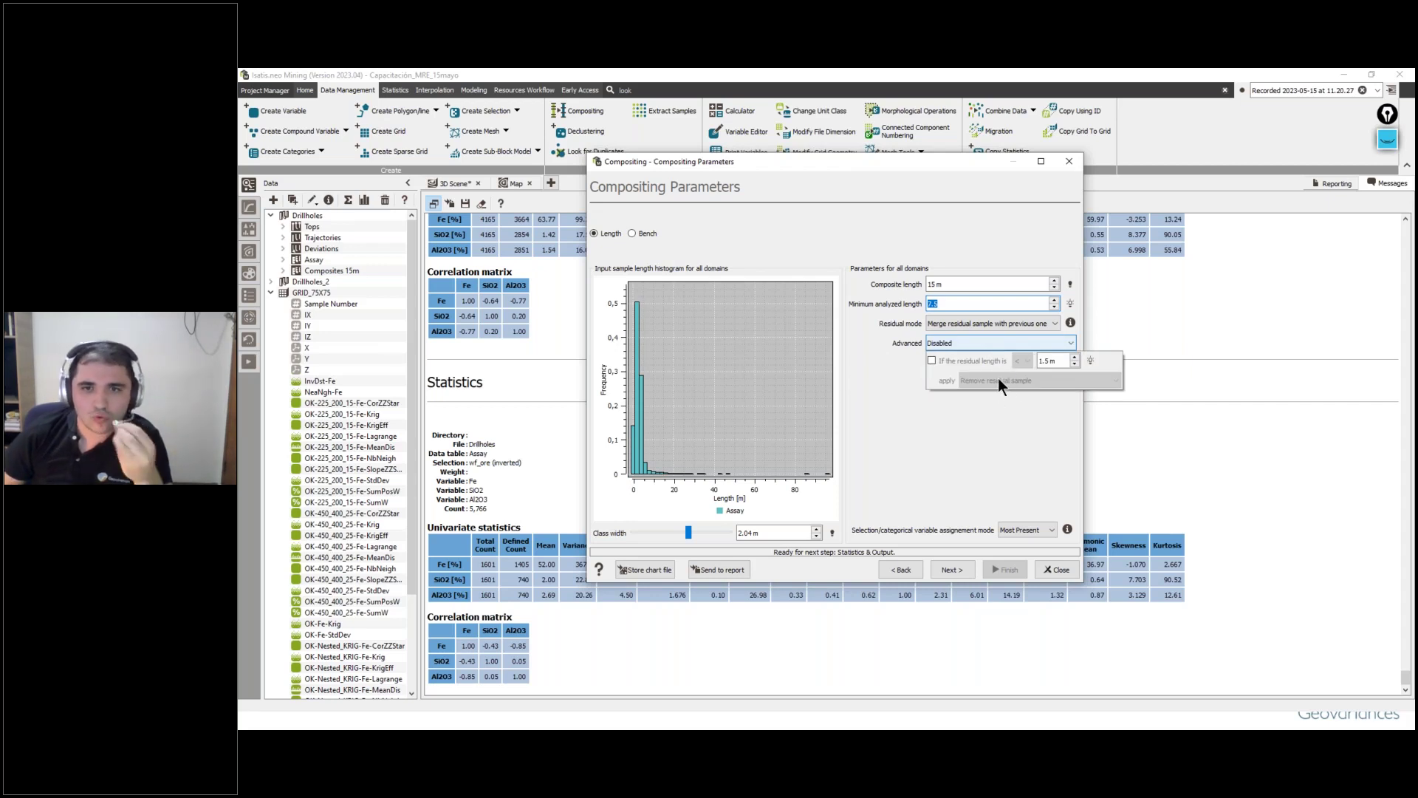
left_click(951, 570)
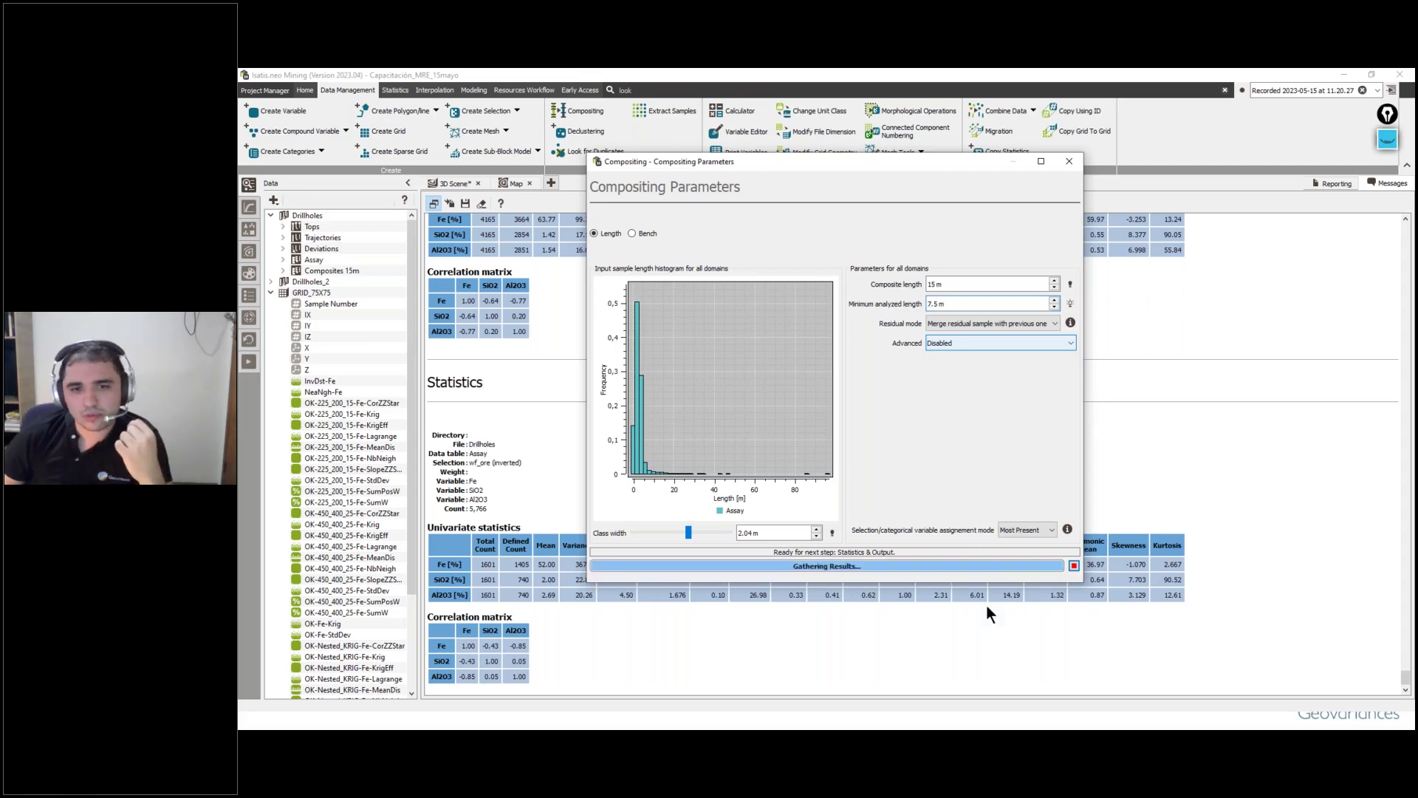
Step: Enlarge the compositing window and compare the Al2O3 raw and composite rows, especially the variance, coefficient of variation, minimum and maximum
left_click(1040, 161)
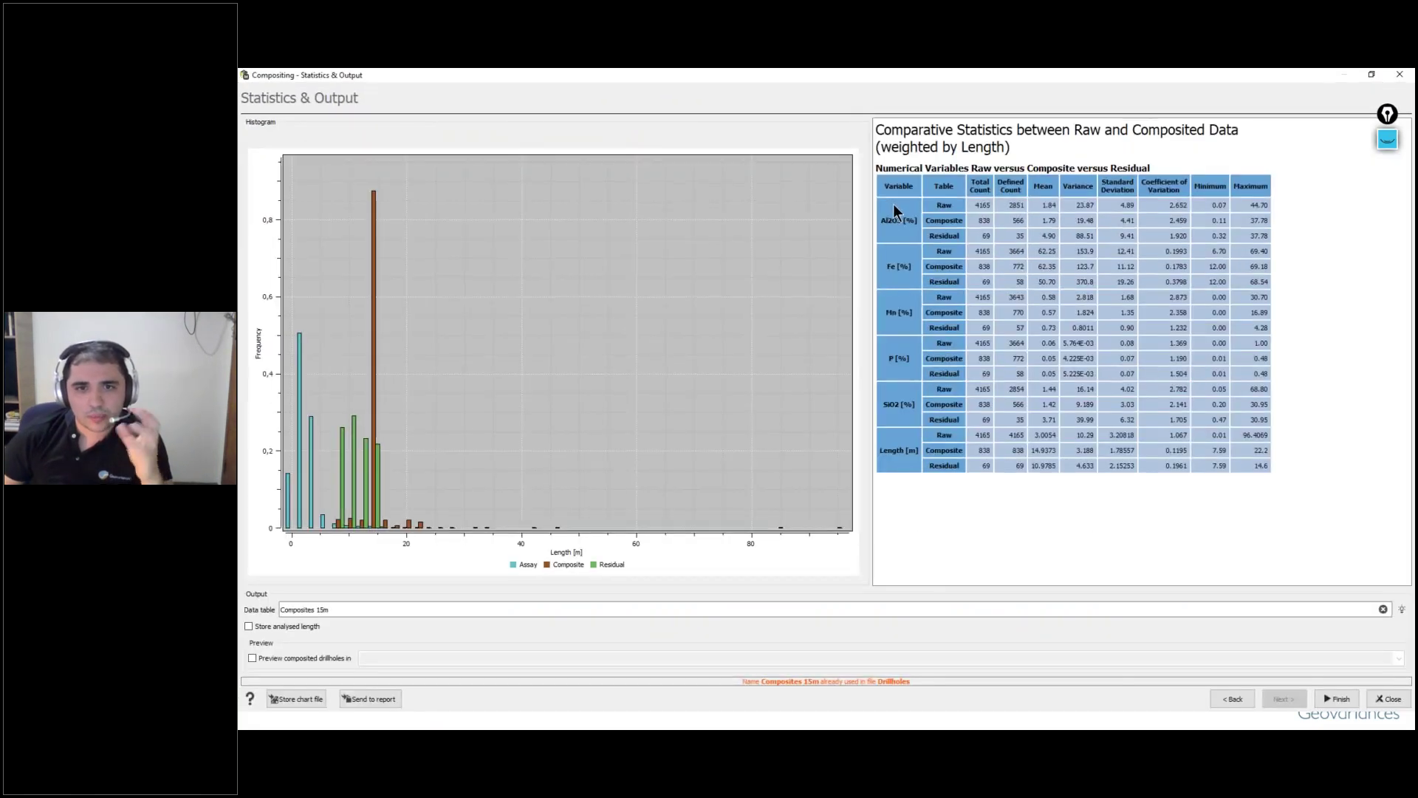
left_click_drag(896, 188, 1198, 310)
left_click(1242, 396)
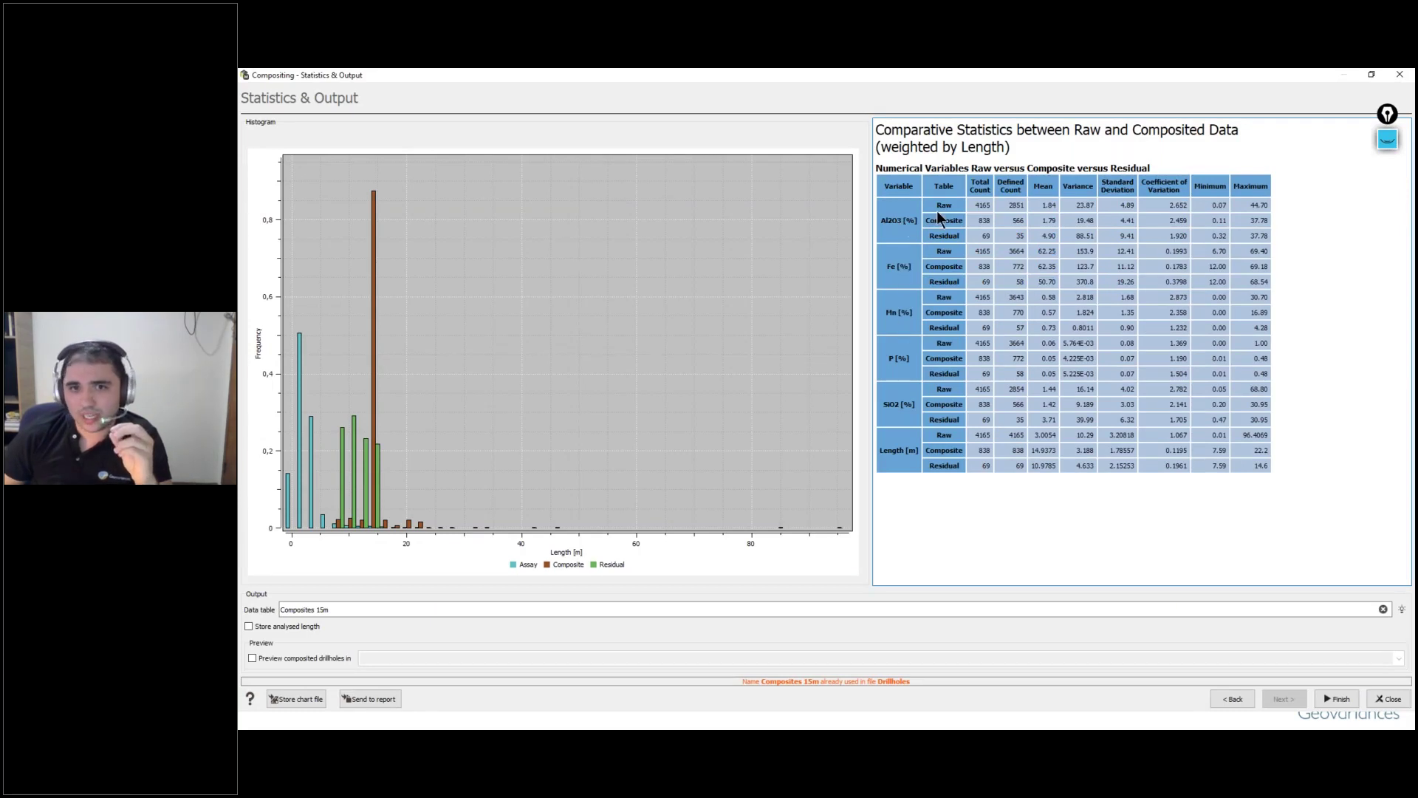
double_click(963, 222)
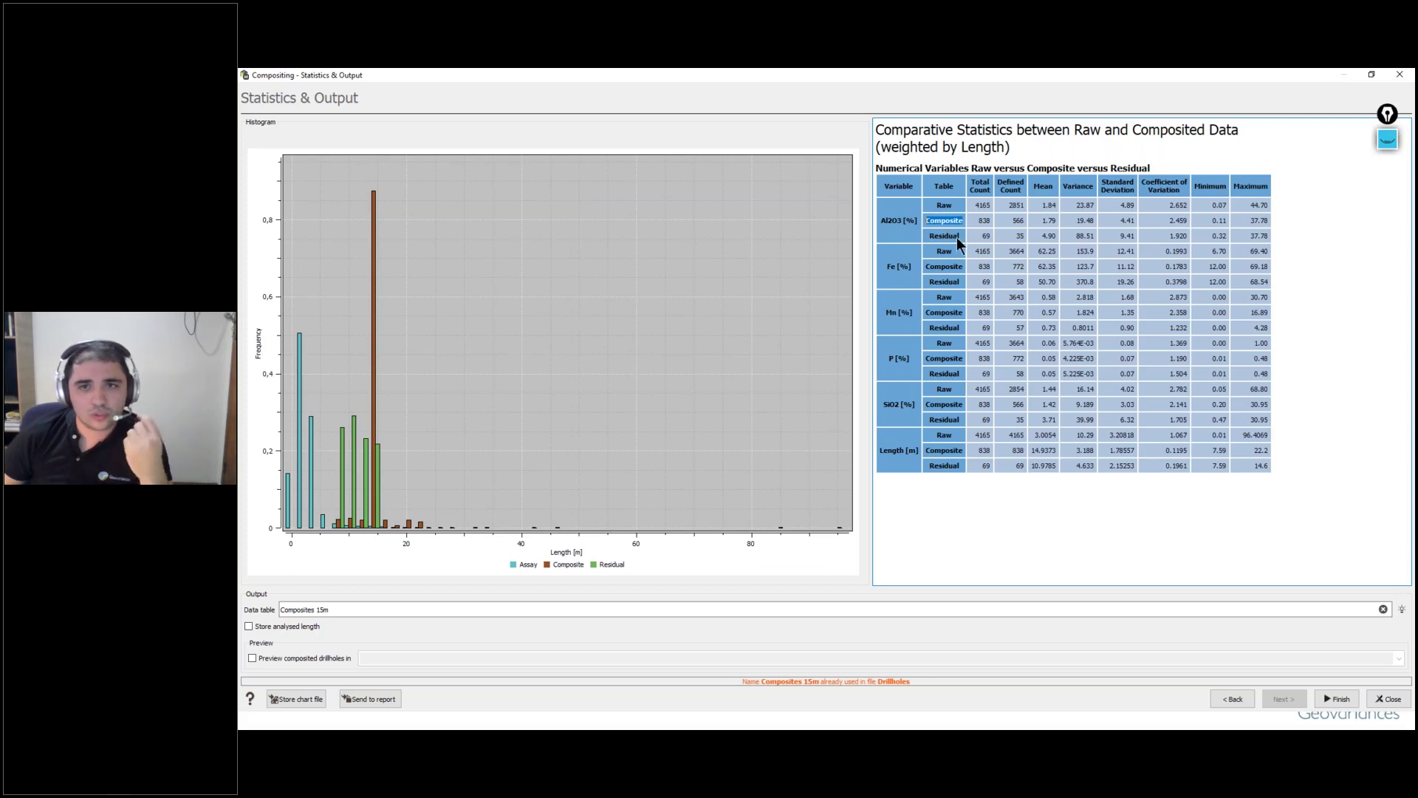
left_click_drag(1052, 204, 1086, 223)
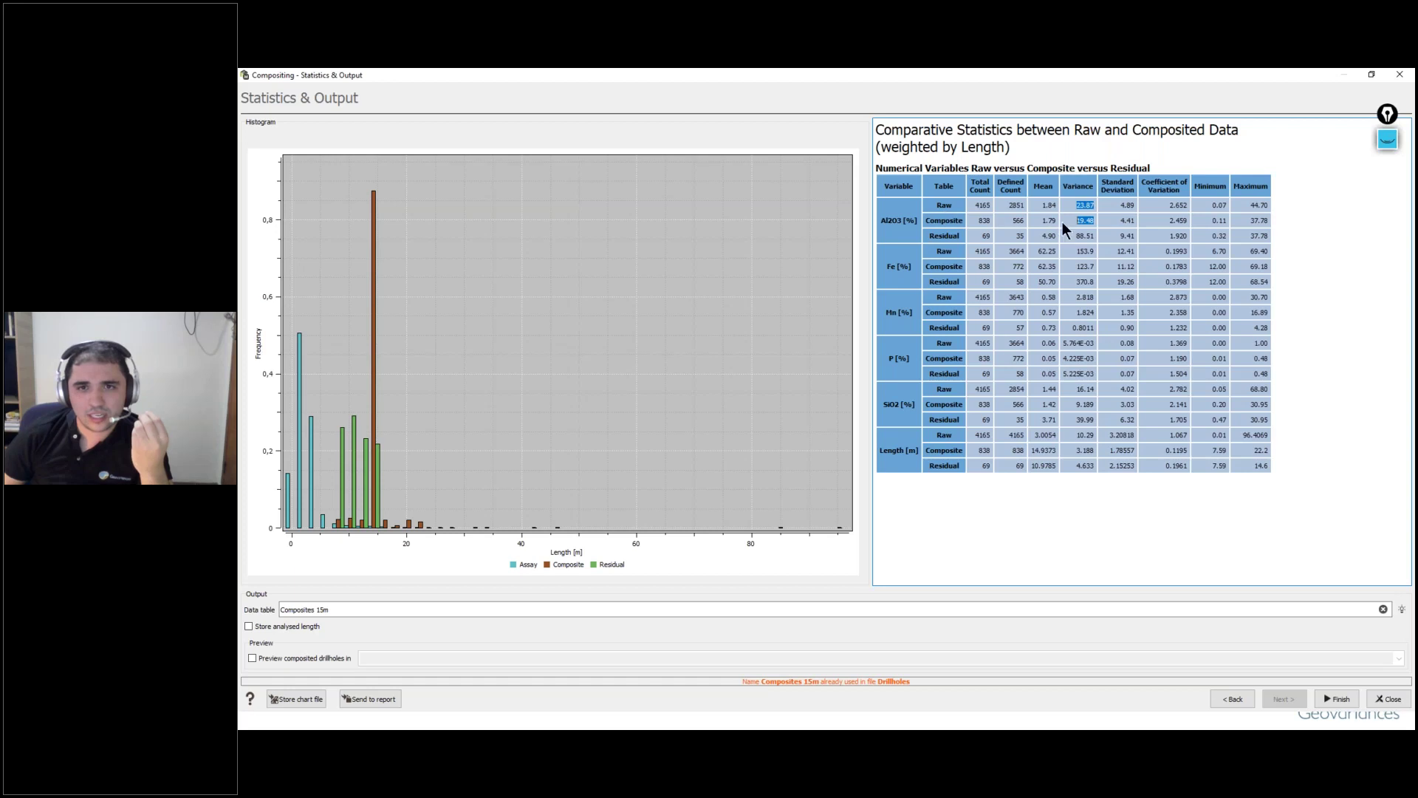
left_click_drag(1256, 204, 1182, 225)
left_click(1255, 253)
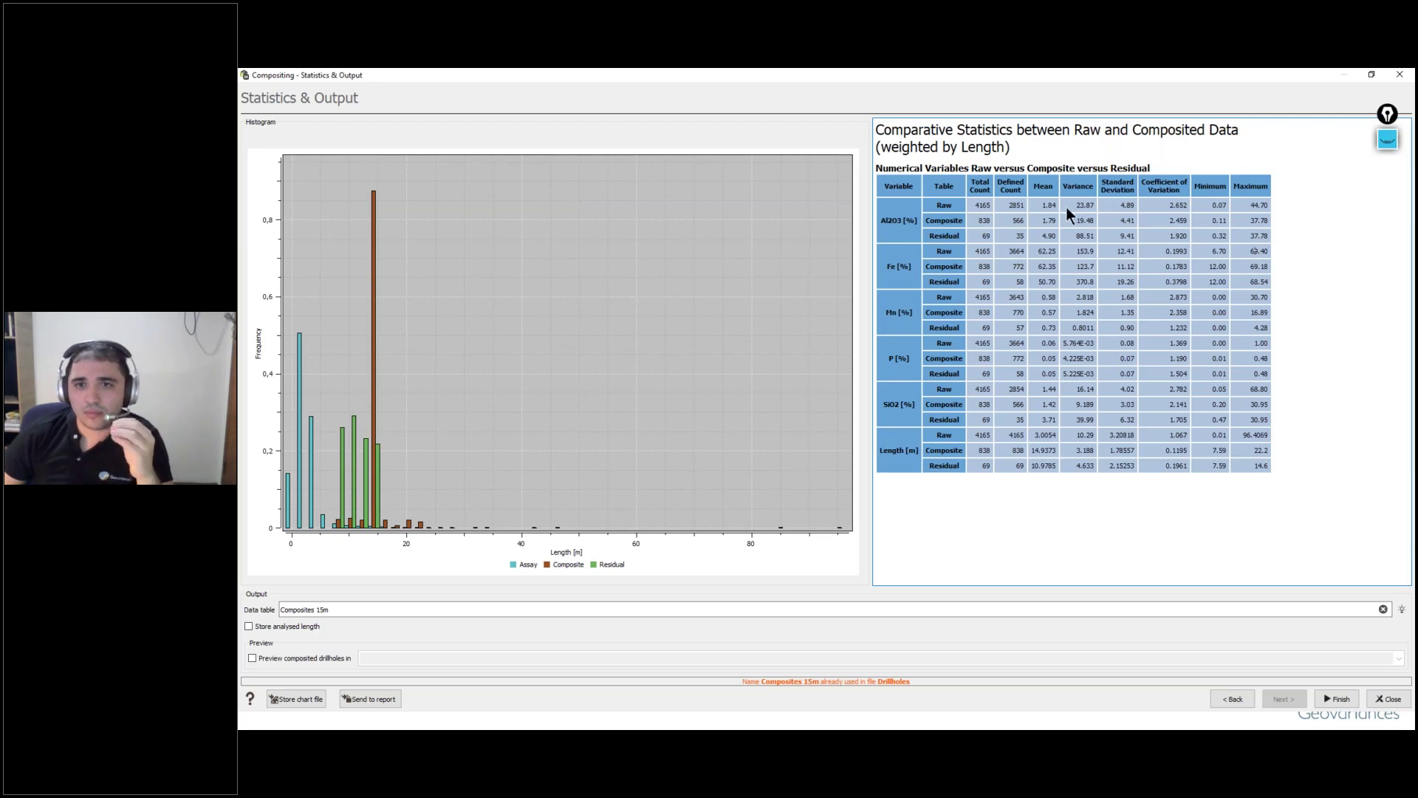
Step: Compare the Al2O3 mean between raw and composited data and examine the composite minimum, maximum and coefficient of variation
left_click_drag(1048, 205, 1051, 225)
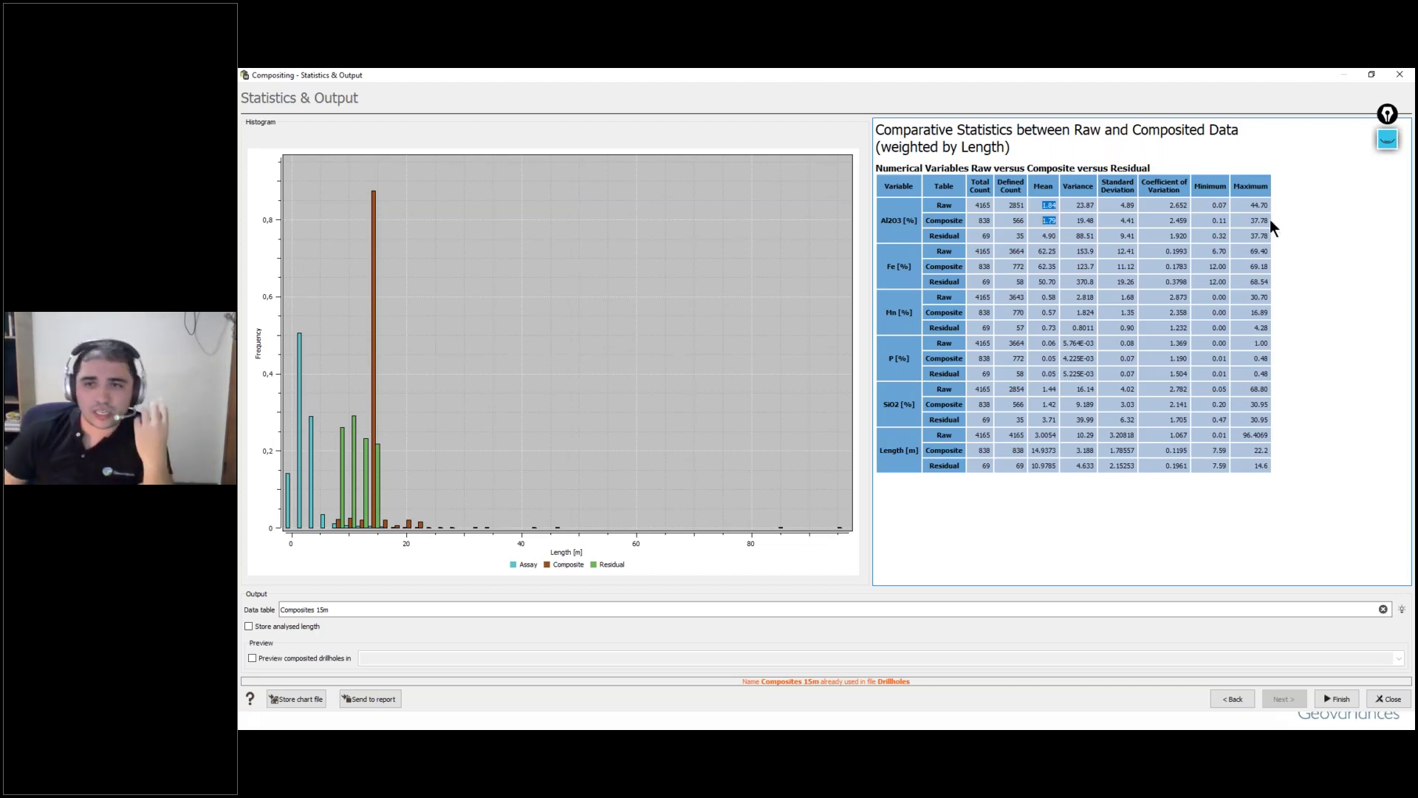
double_click(1215, 222)
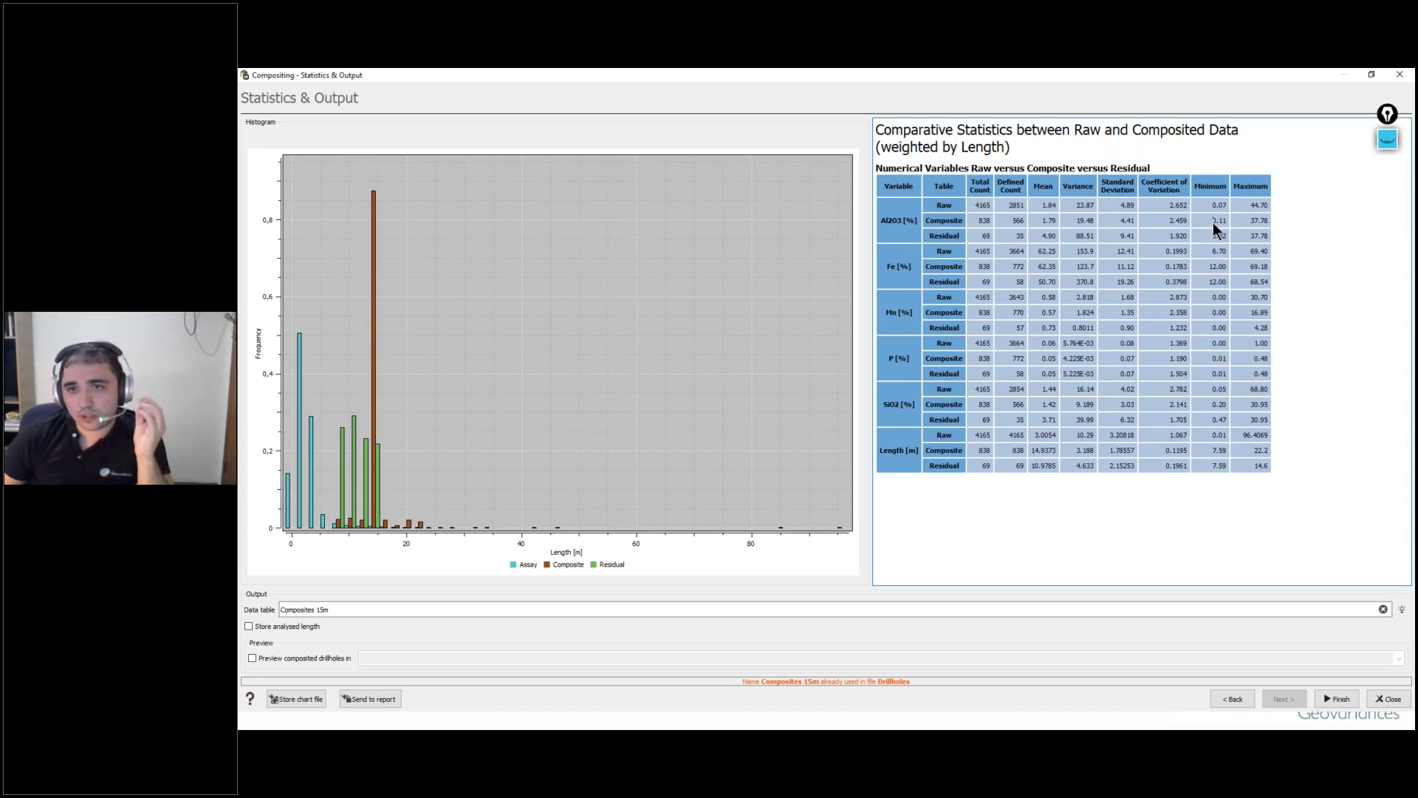
left_click(1267, 223)
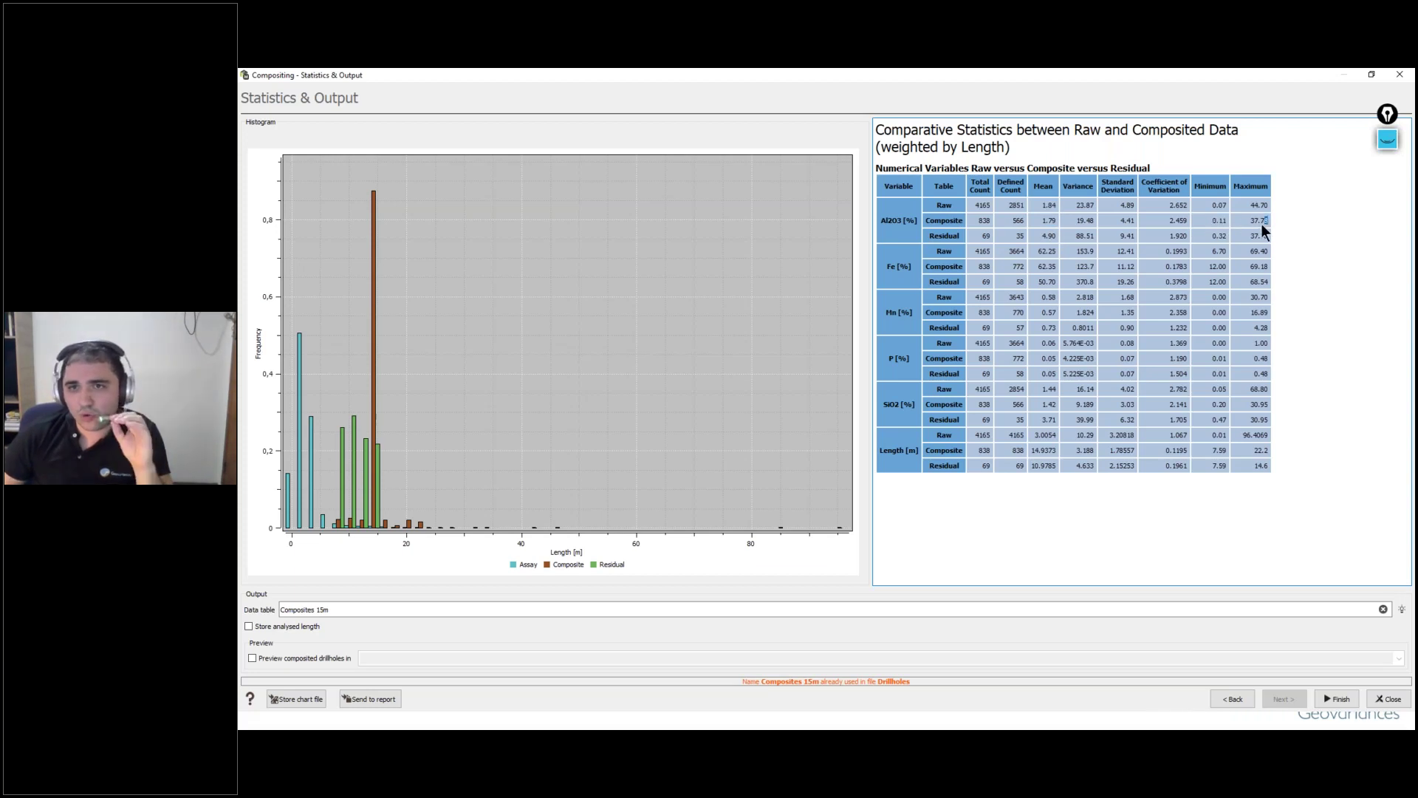
double_click(1254, 221)
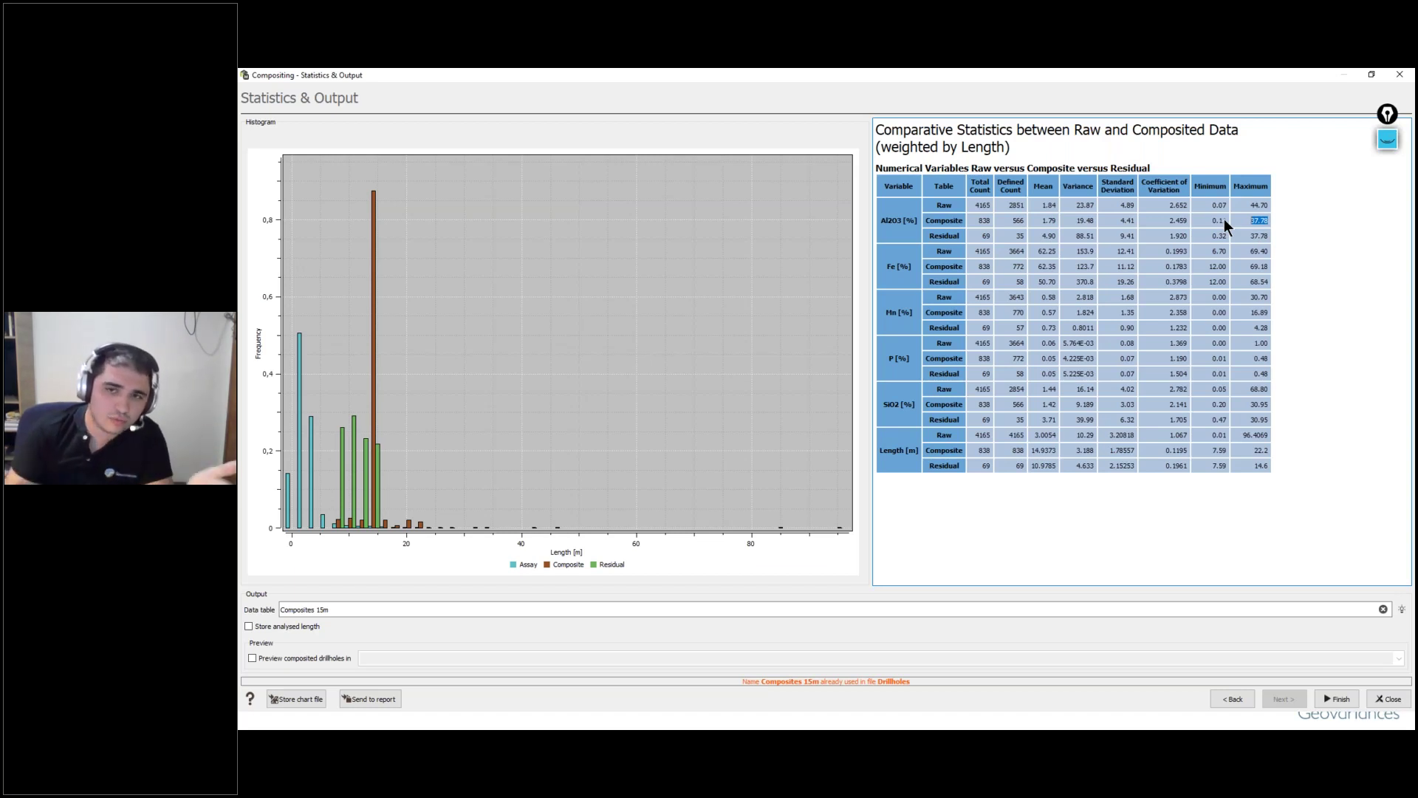
left_click(1222, 223)
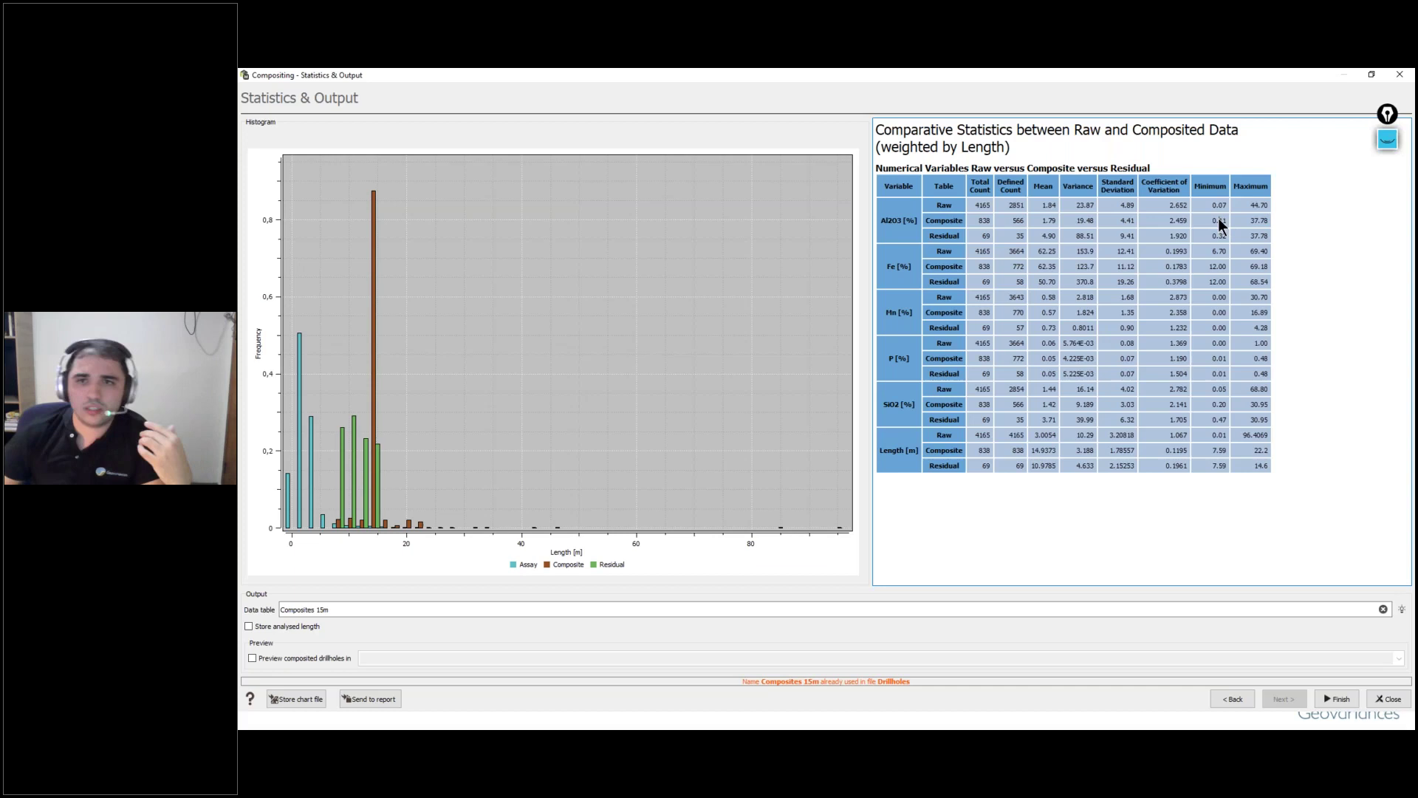
double_click(1180, 222)
left_click(1189, 224)
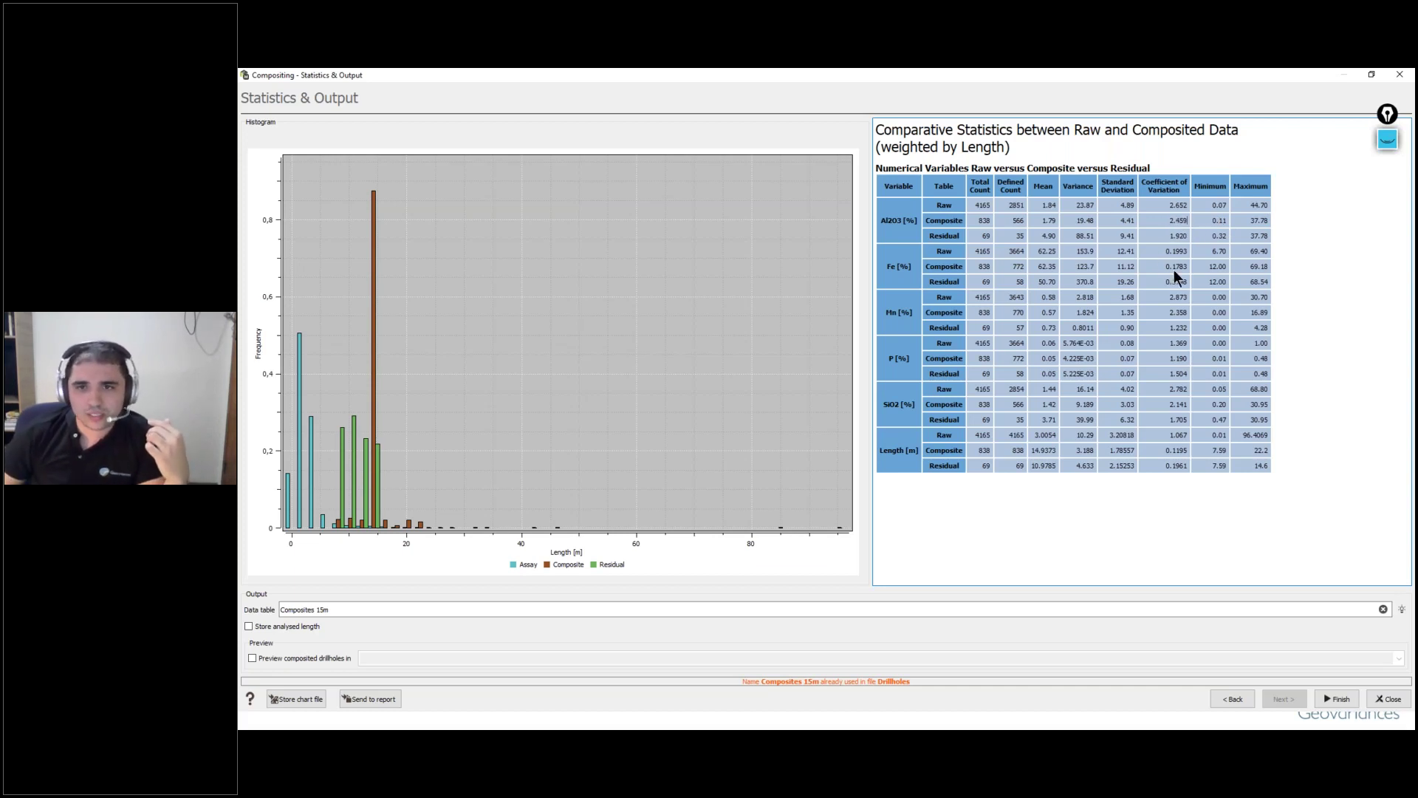
Step: Compare the raw and composite statistics for Fe, Mn and SiO2, and close the compositing window without running it
left_click_drag(1014, 254, 1179, 268)
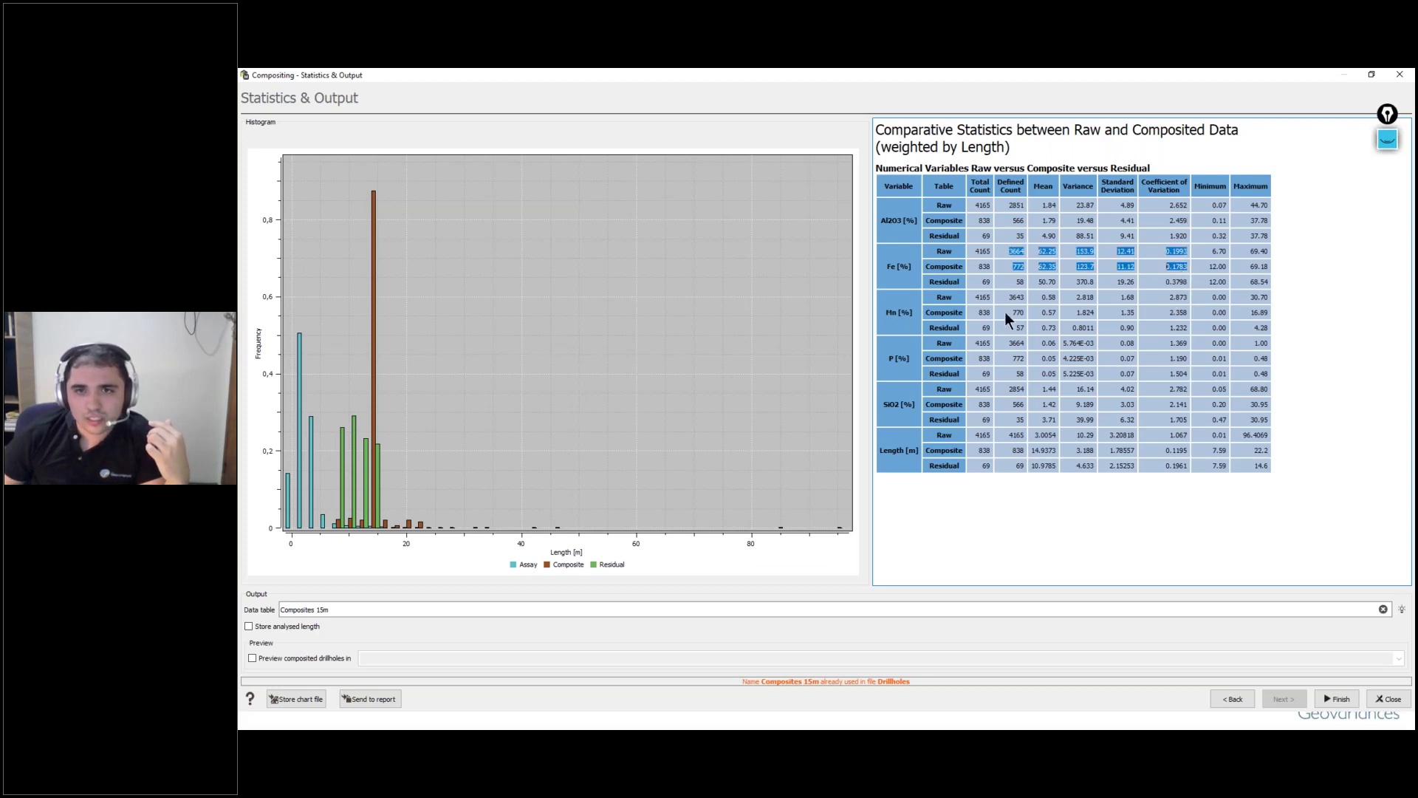
left_click_drag(1176, 299, 1181, 312)
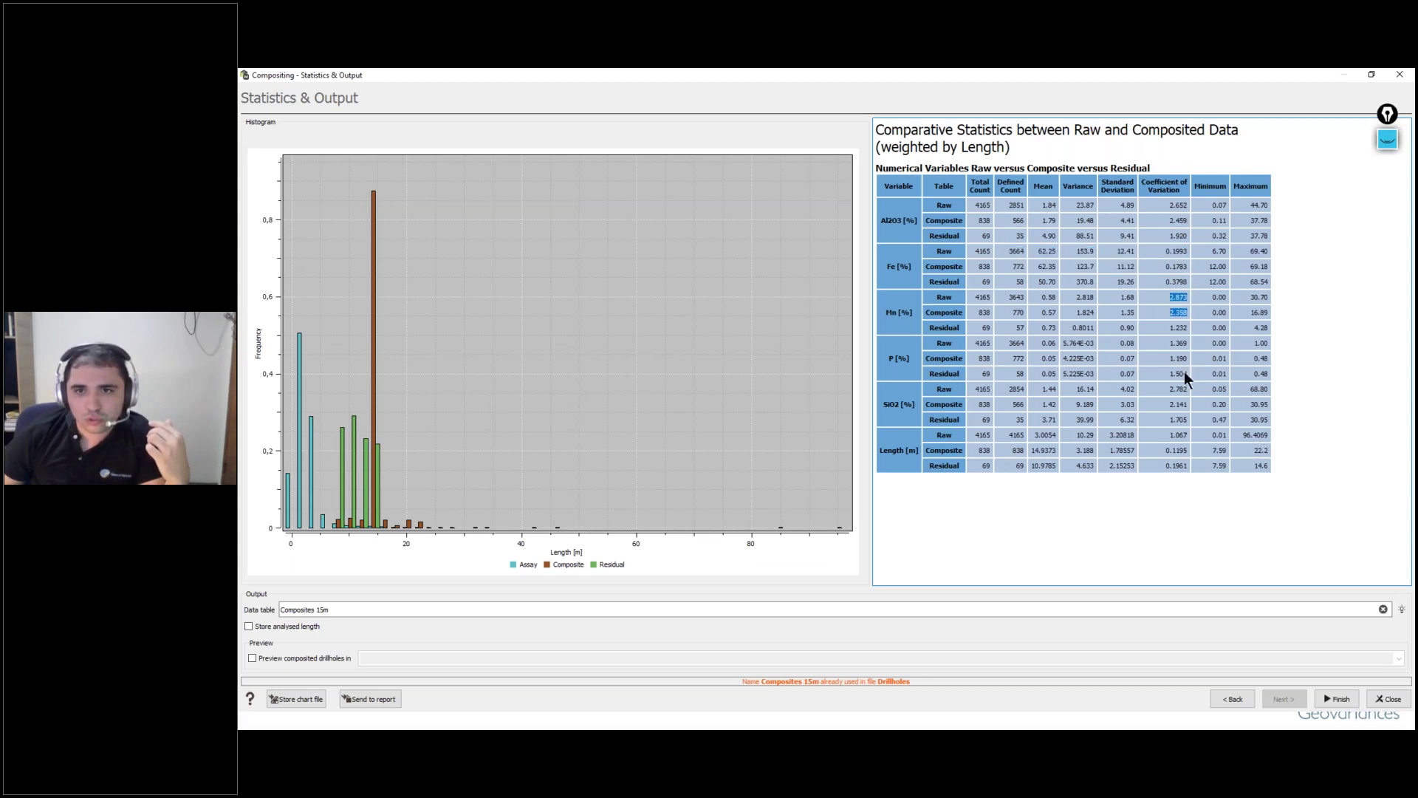
left_click(1172, 408)
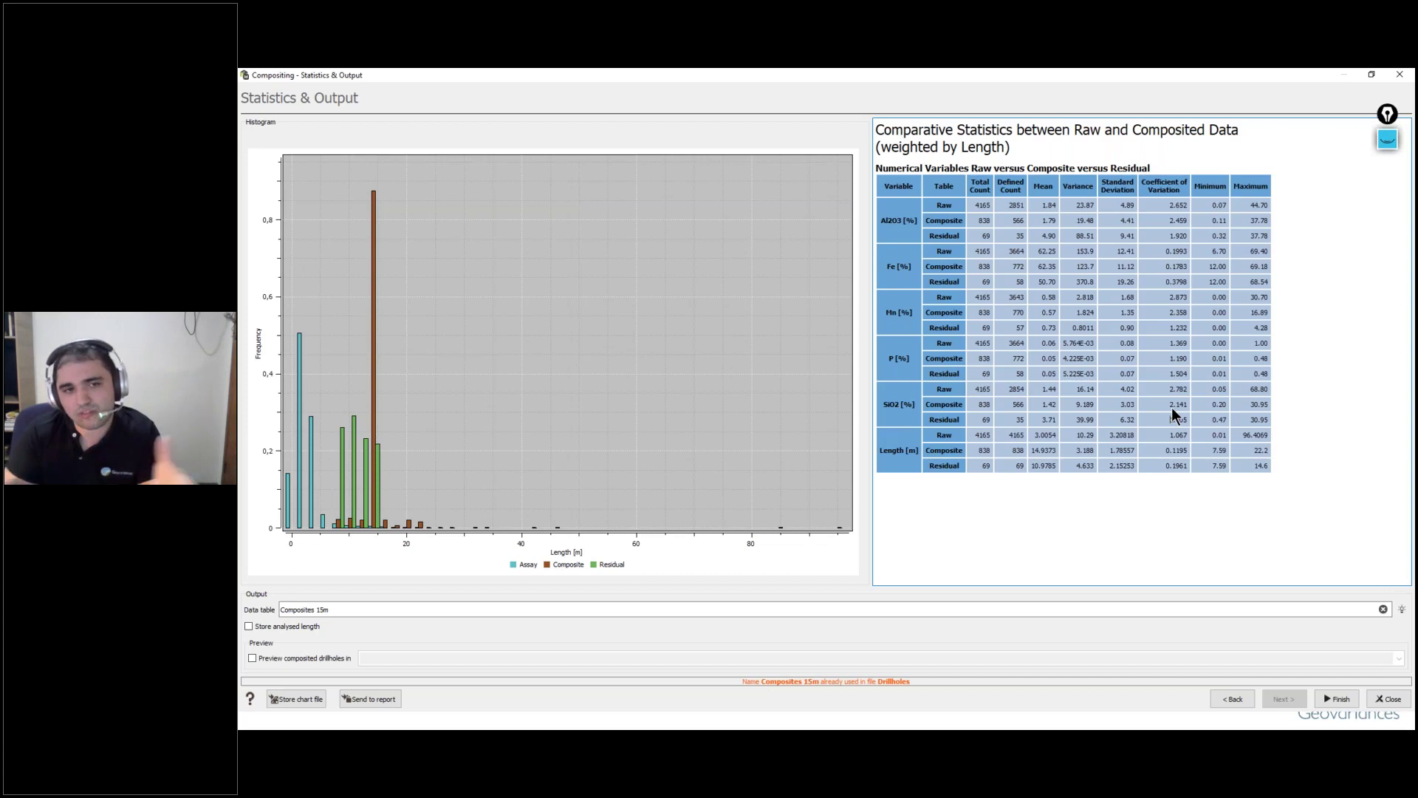
mouse_move(384, 389)
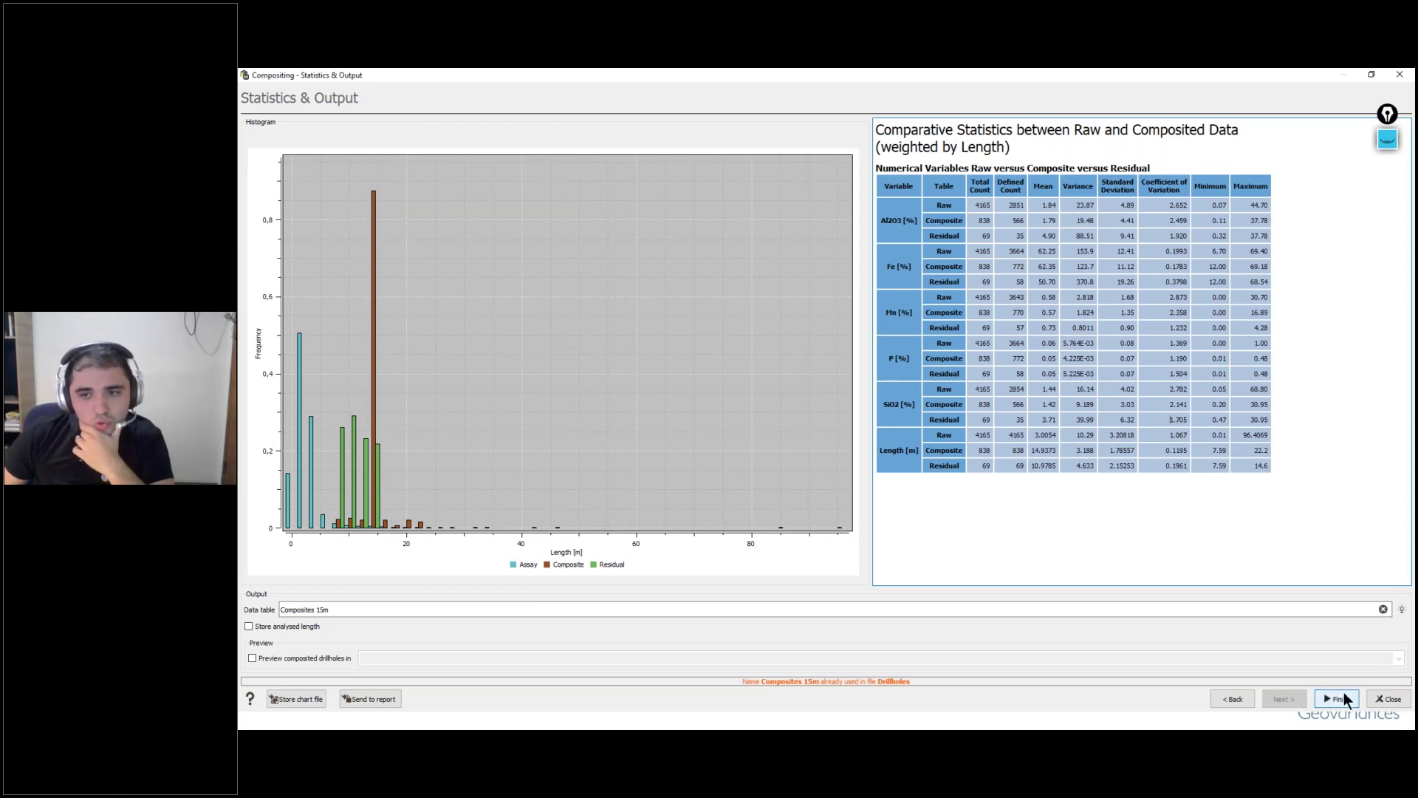
left_click(1385, 700)
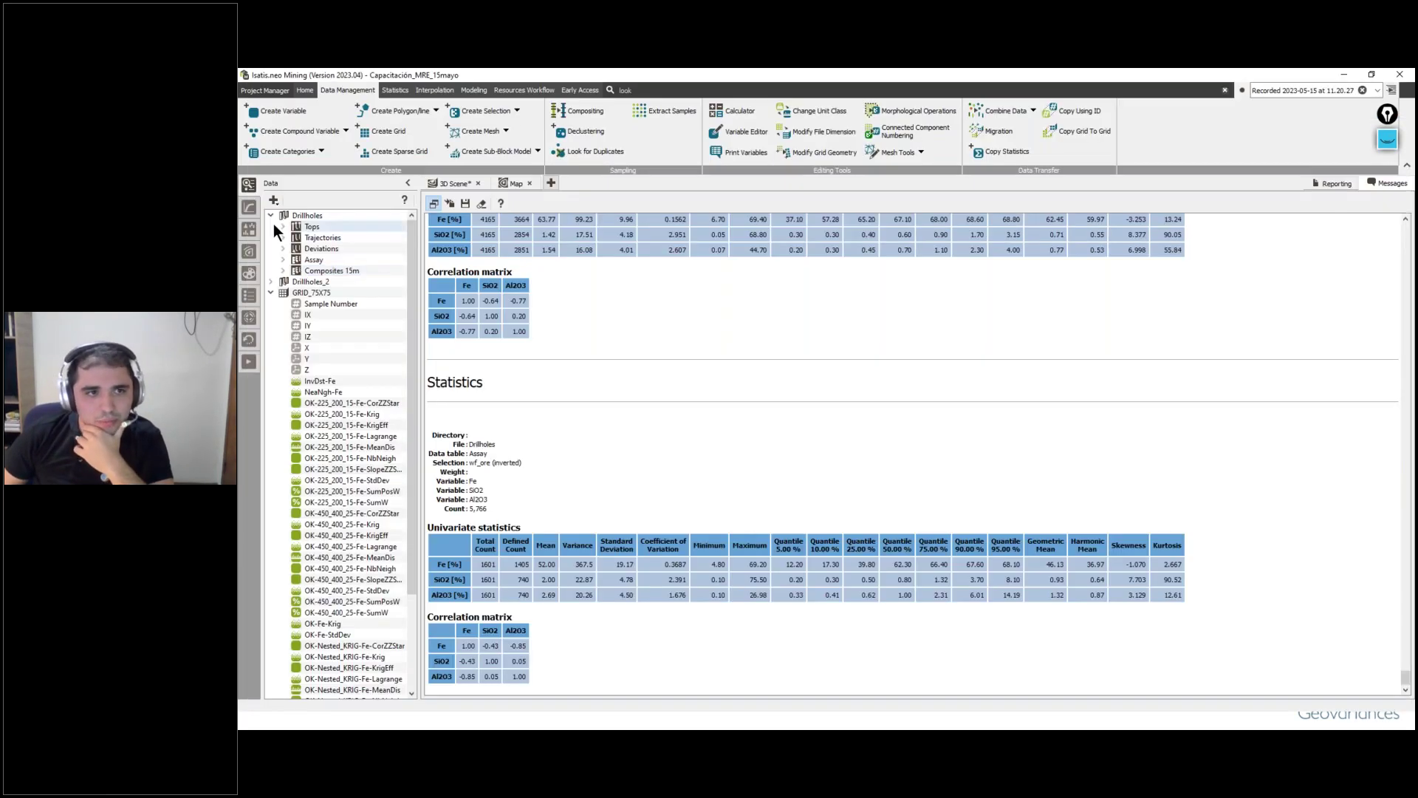
Step: Build a histogram of the Length variable in the Composites 15m table, examine the composite length distribution, and close it
left_click(281, 270)
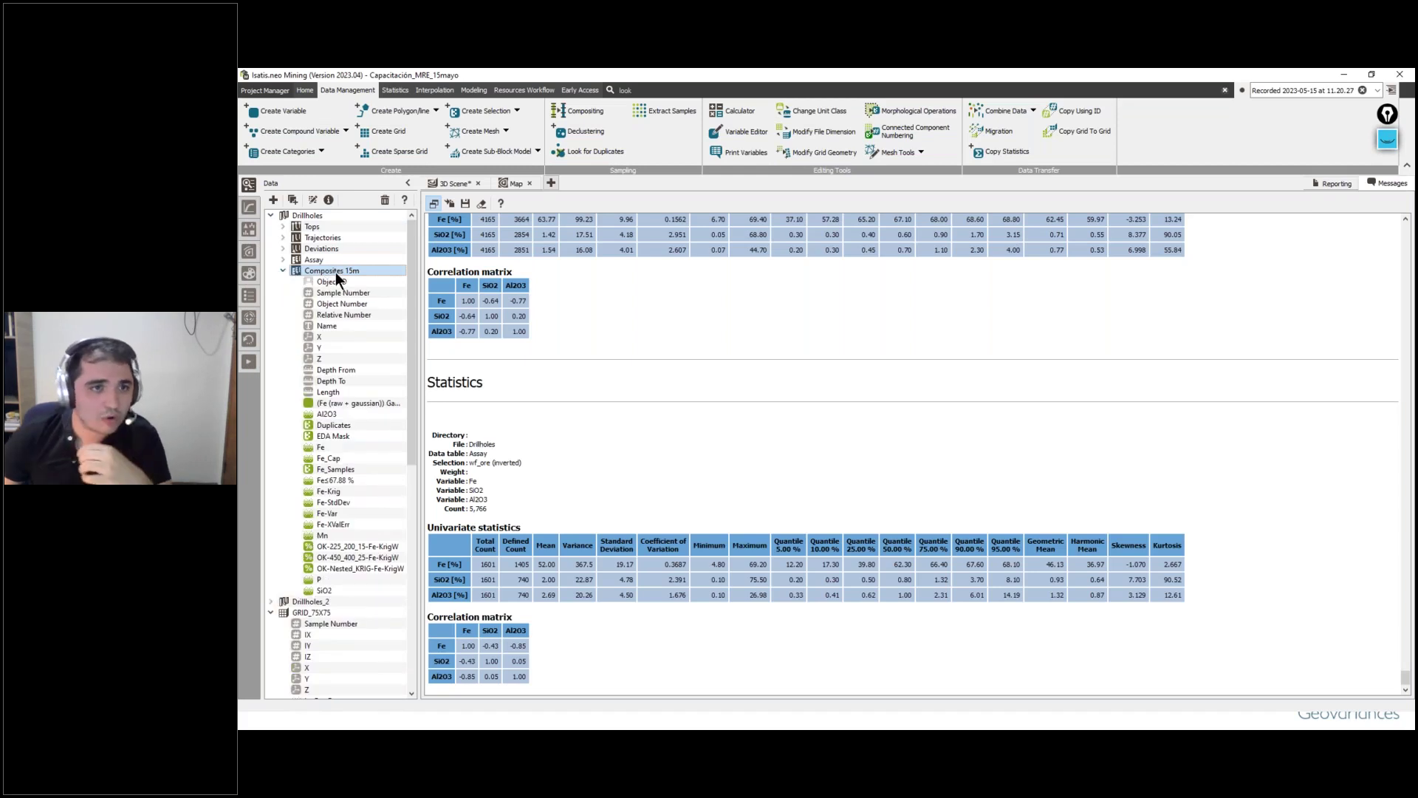
left_click(462, 182)
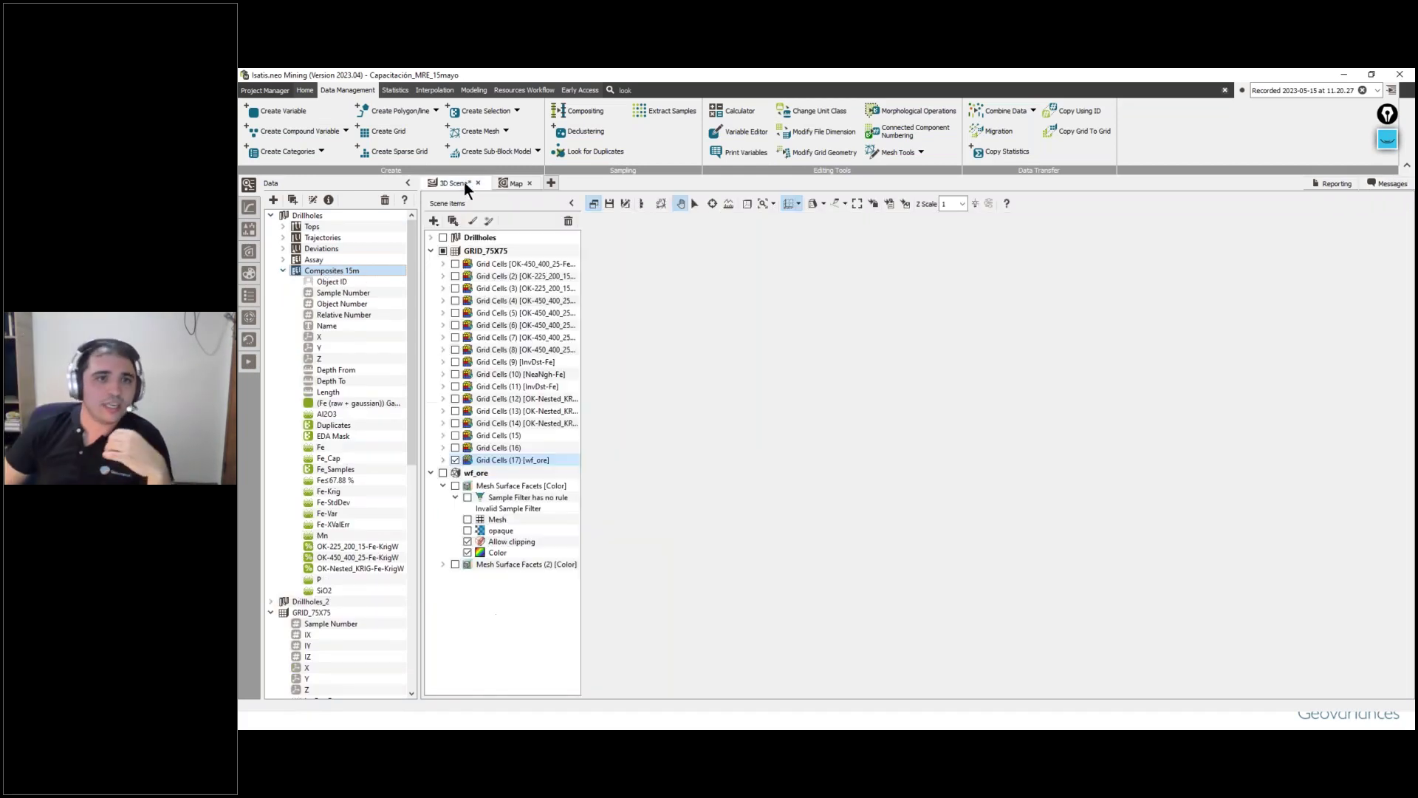
left_click(329, 393)
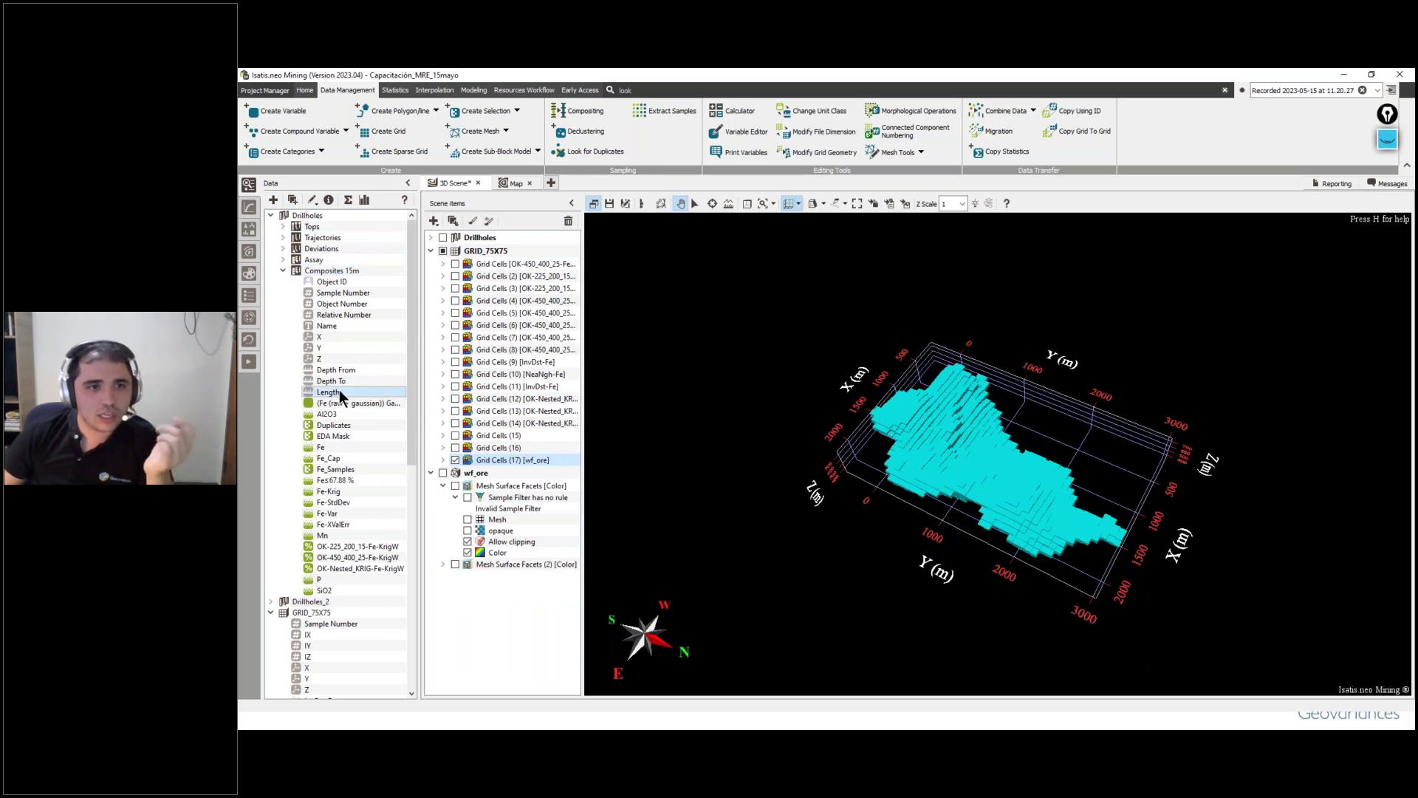
right_click(330, 396)
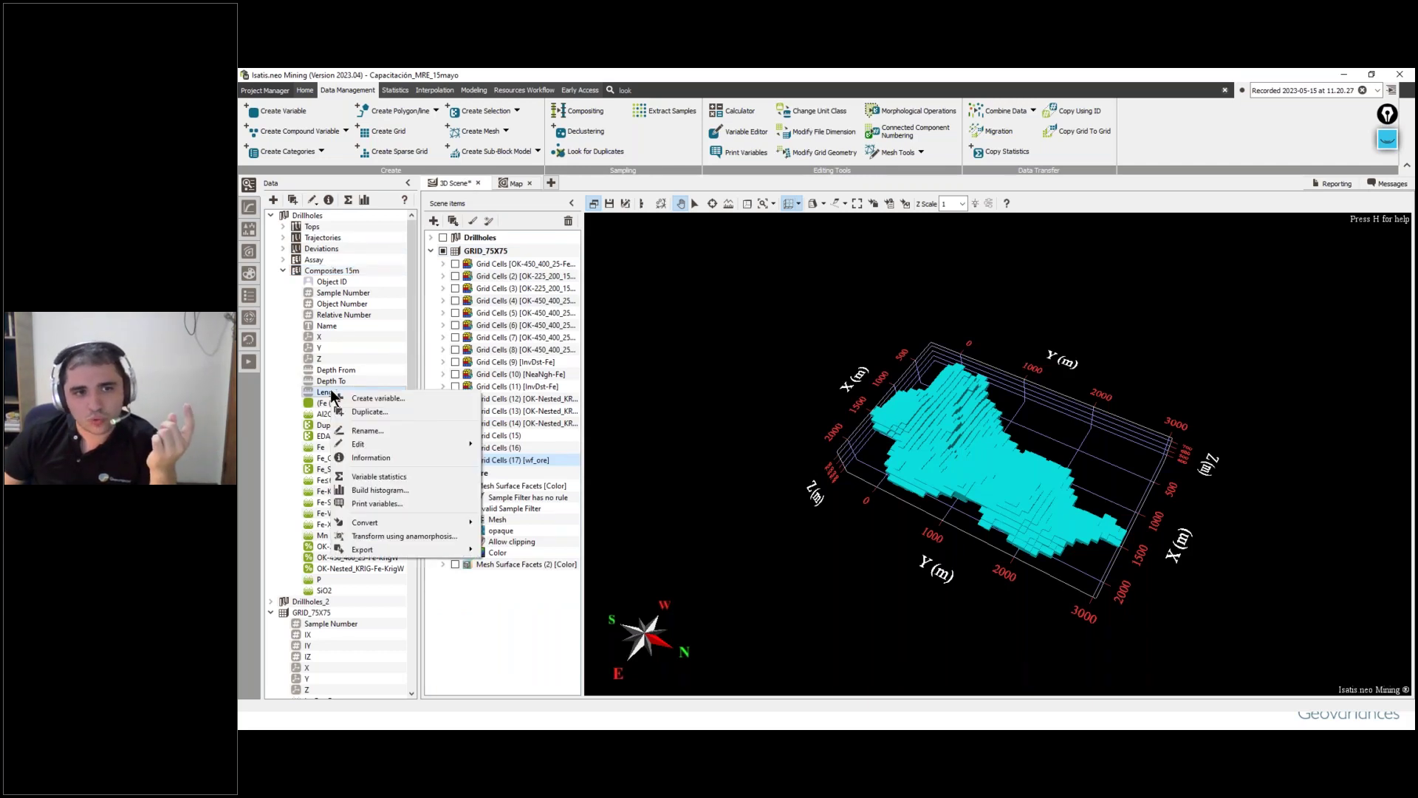
left_click(401, 493)
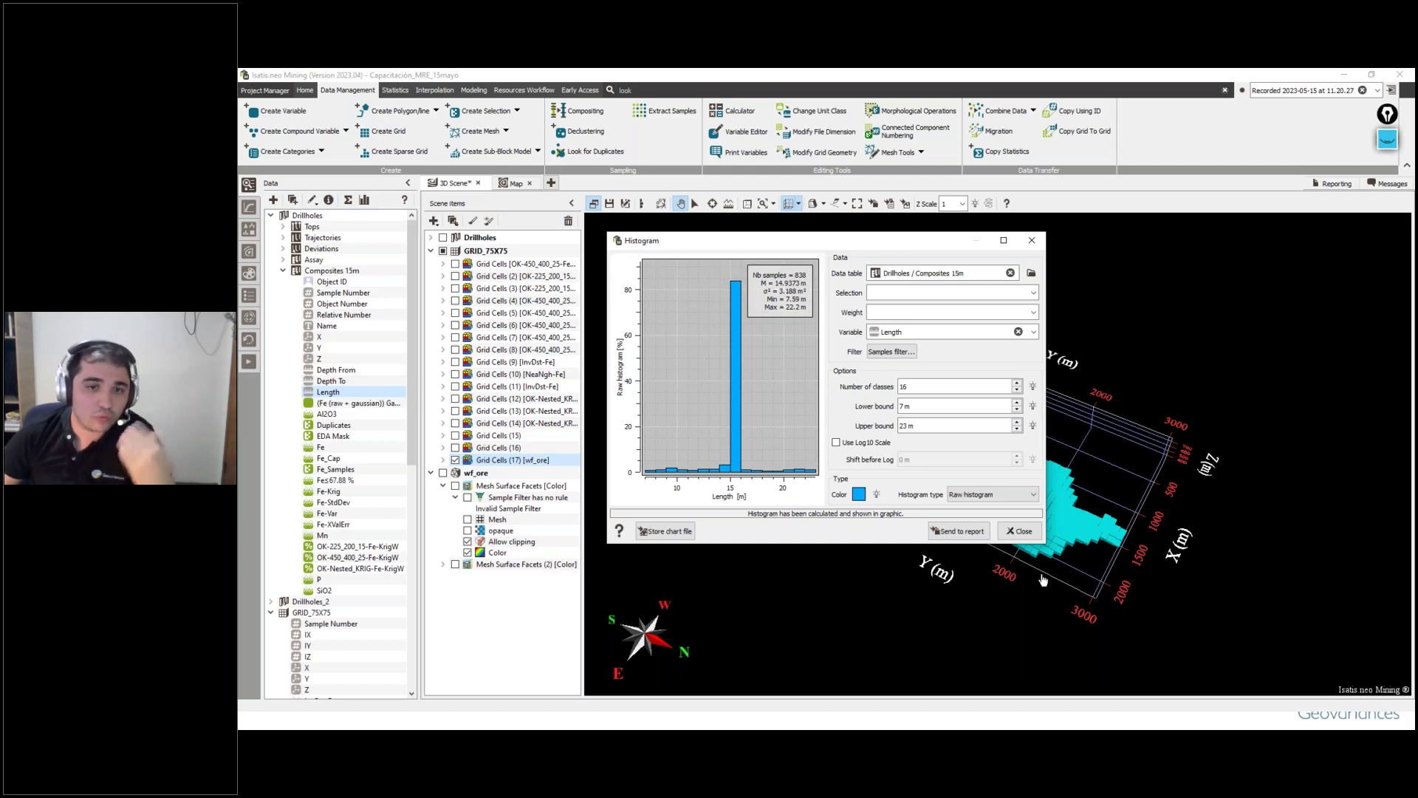
left_click(1023, 531)
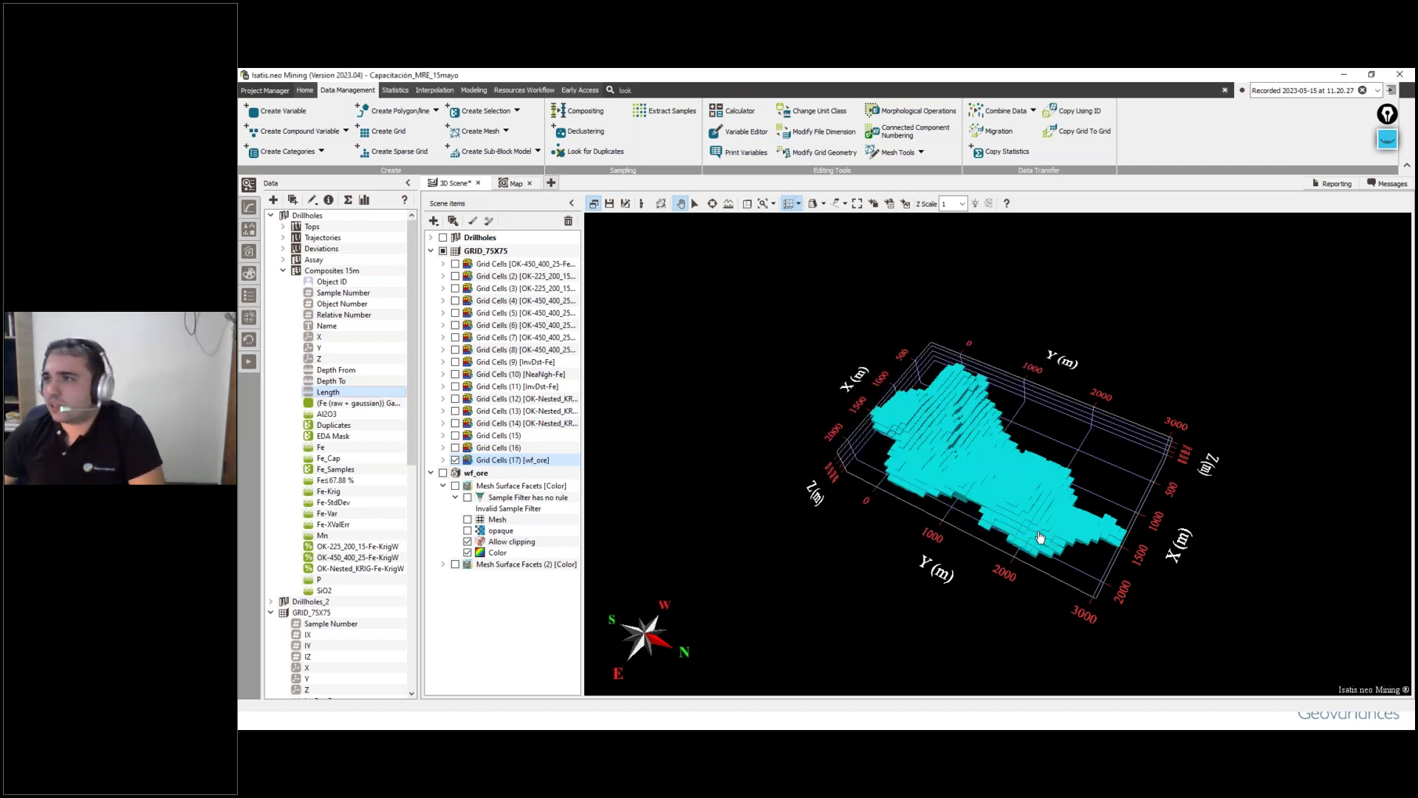
Step: Open the Declustering task from the Data Prep batch and move its dialog clear of the batch elements list
left_click(249, 361)
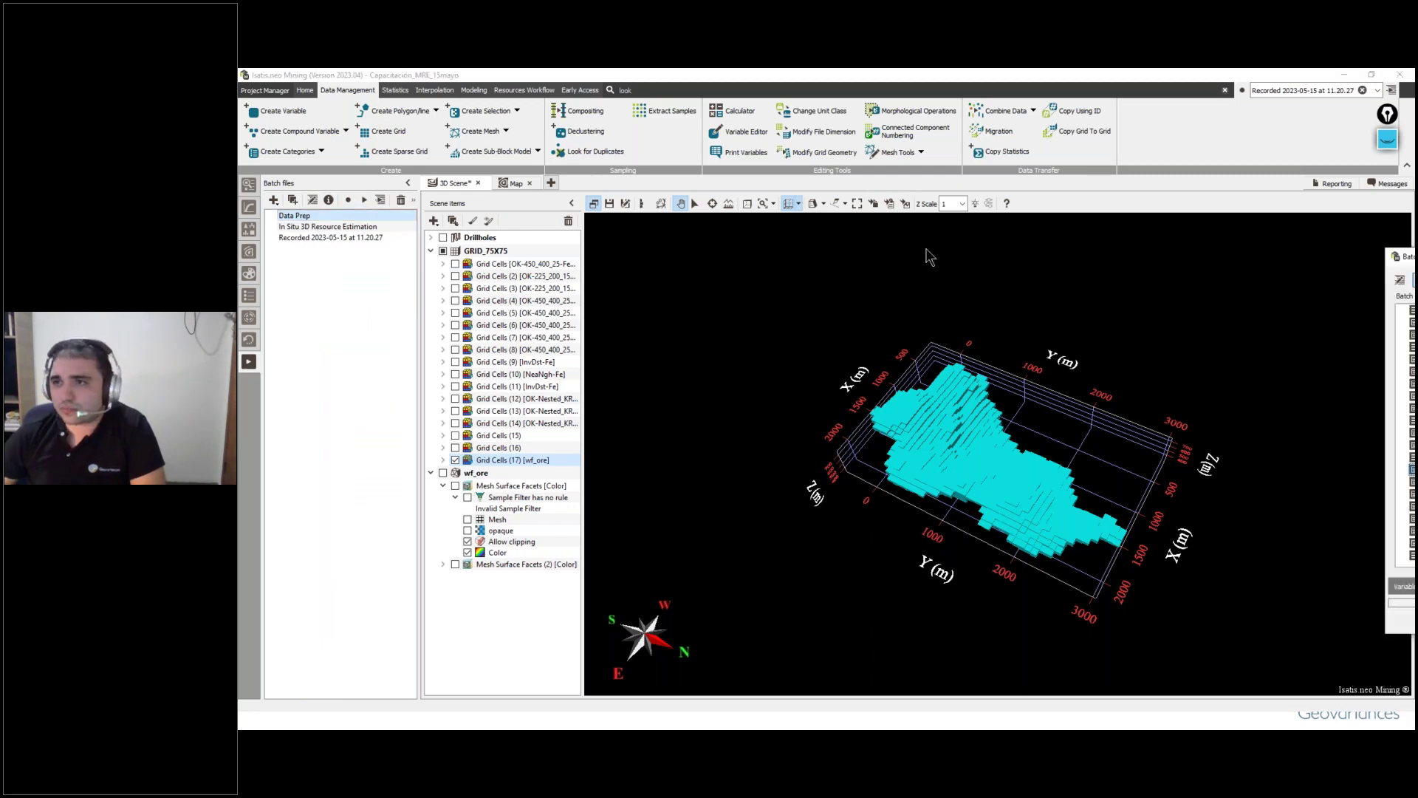
left_click(1052, 414)
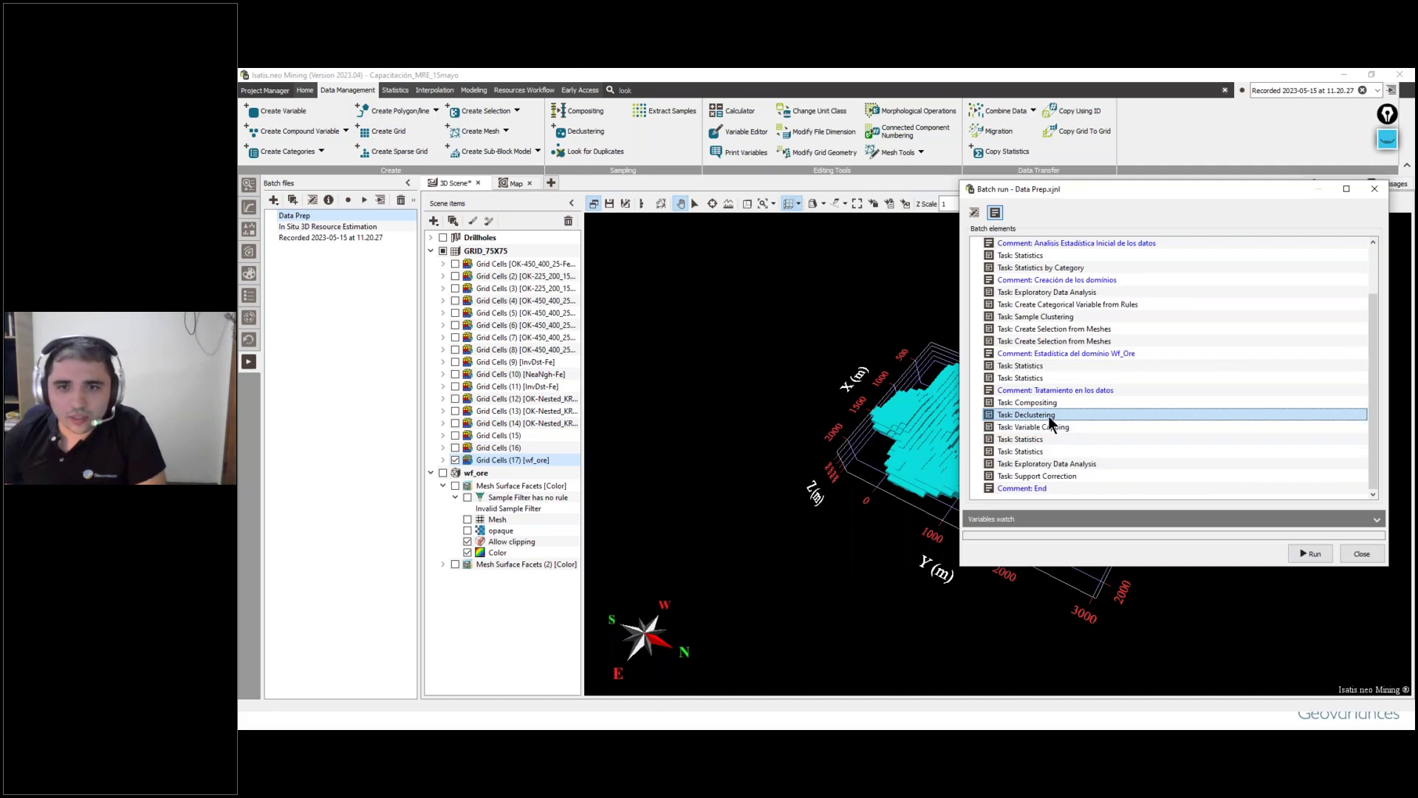
double_click(1048, 415)
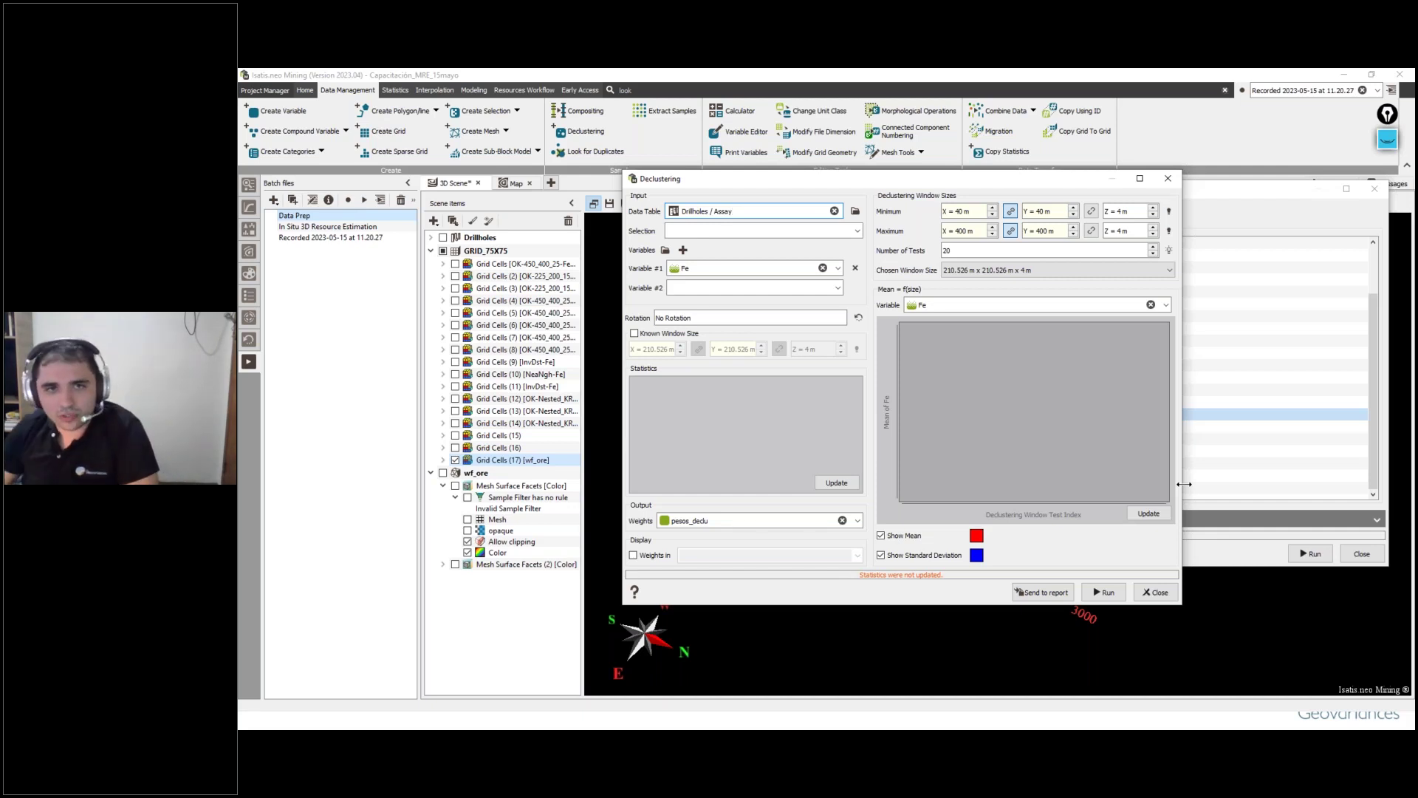
left_click_drag(1010, 181, 925, 178)
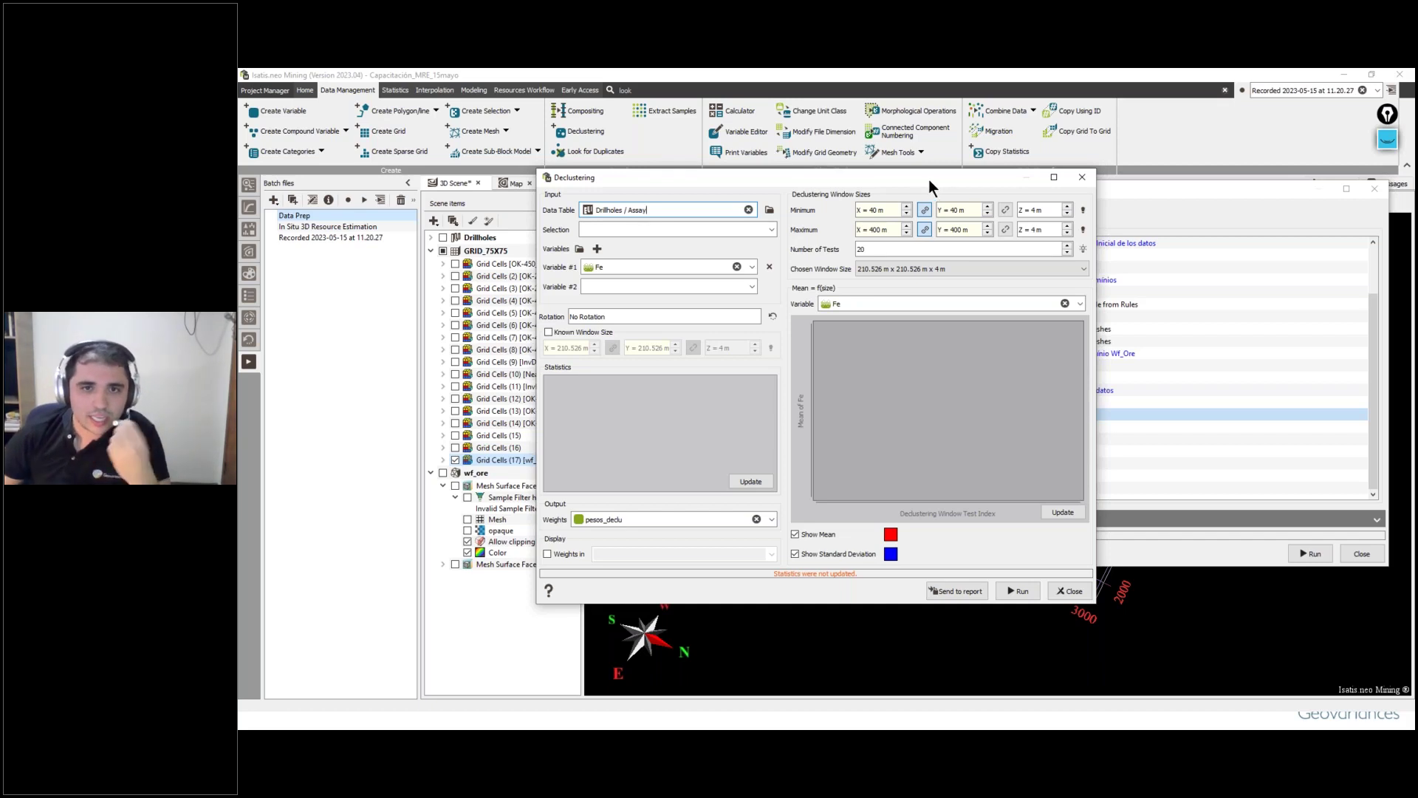
Step: Keep the declustering window's X size range at a 40 m minimum and a 400 m maximum
left_click(883, 209)
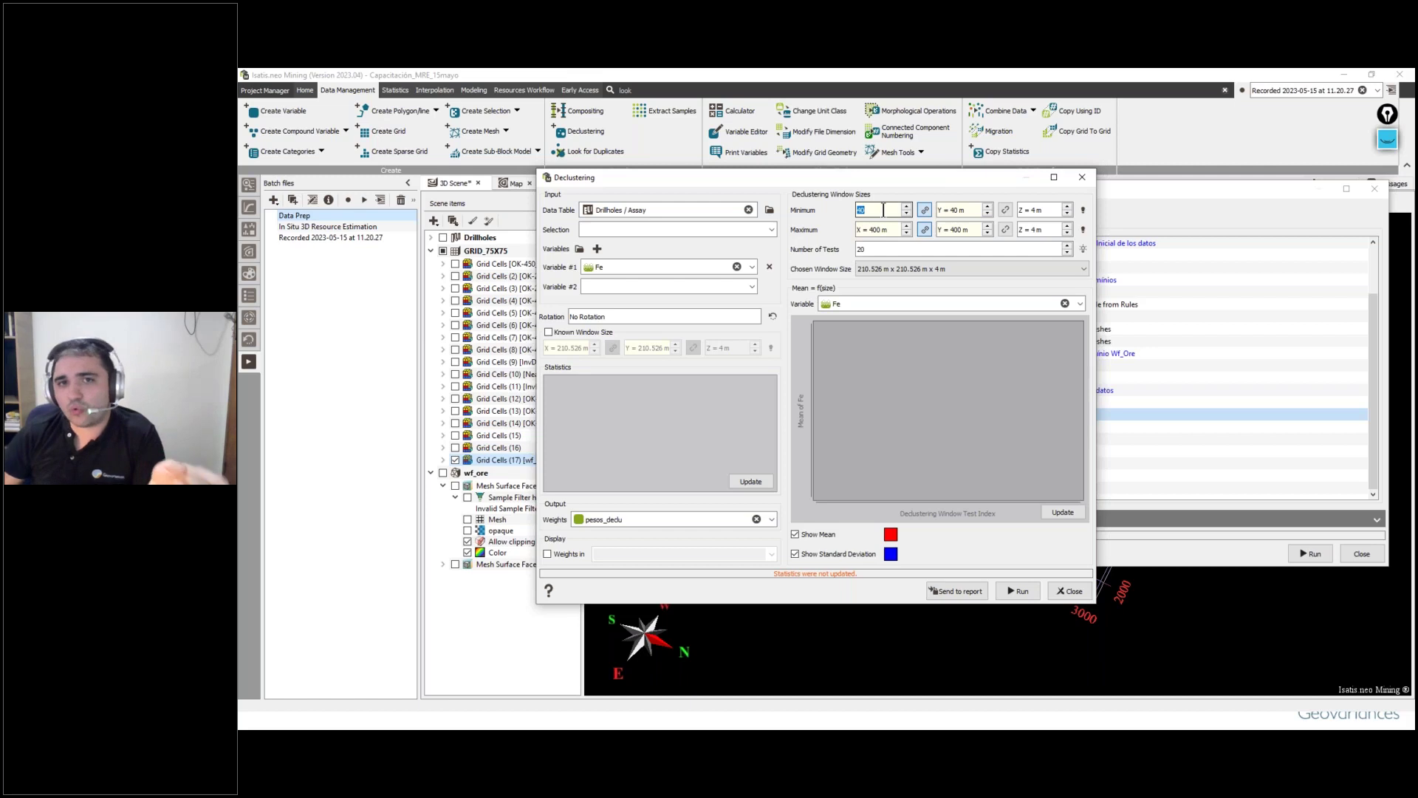
type("40")
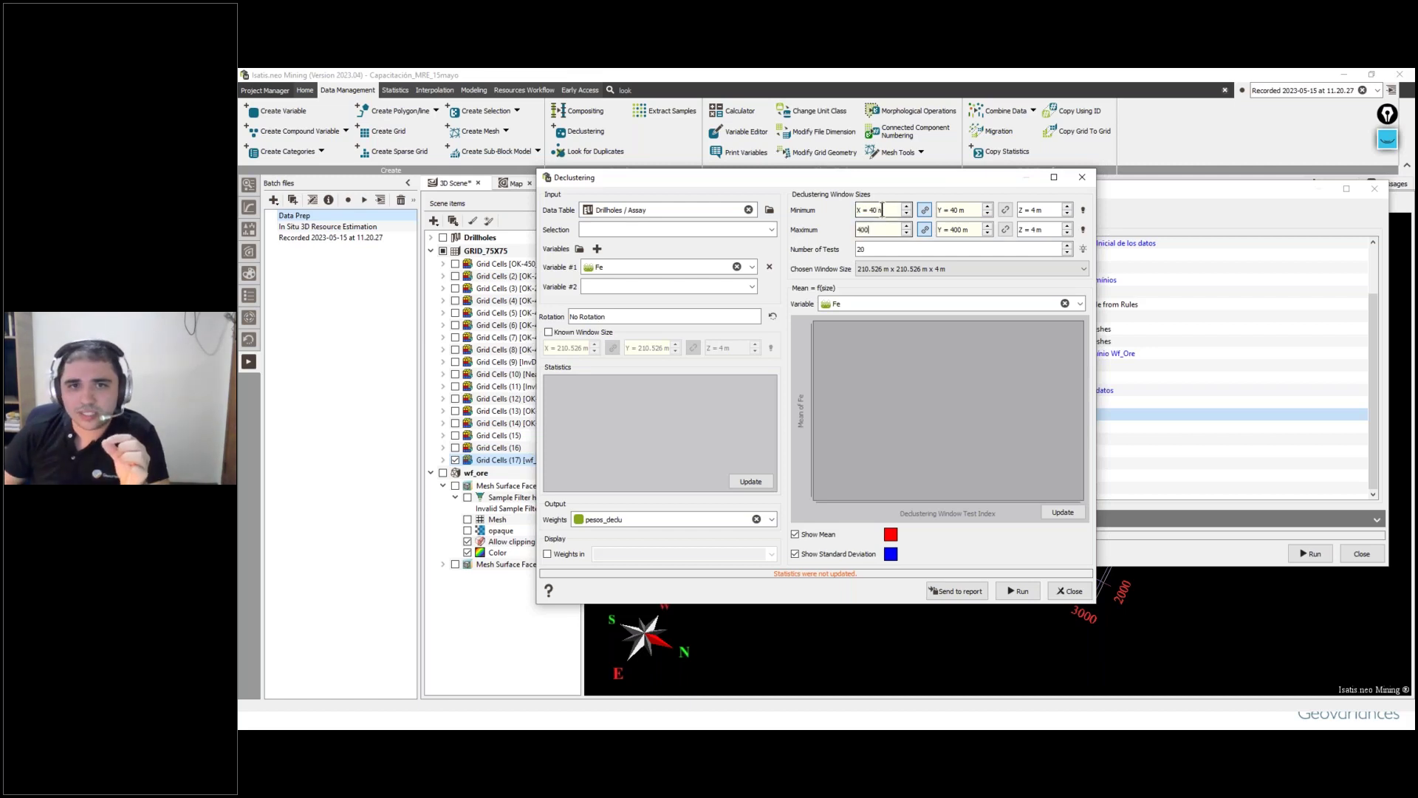
left_click(882, 231)
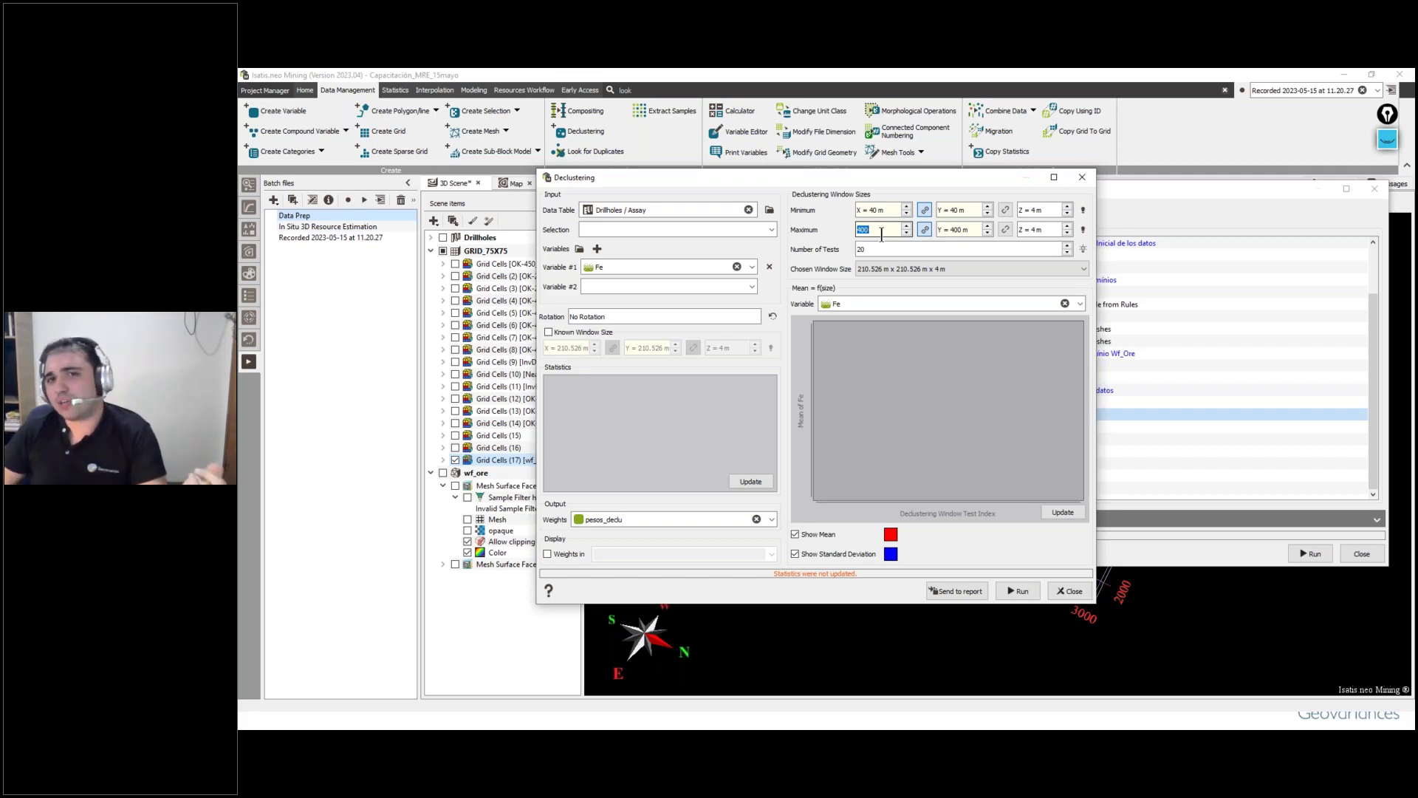
left_click(879, 210)
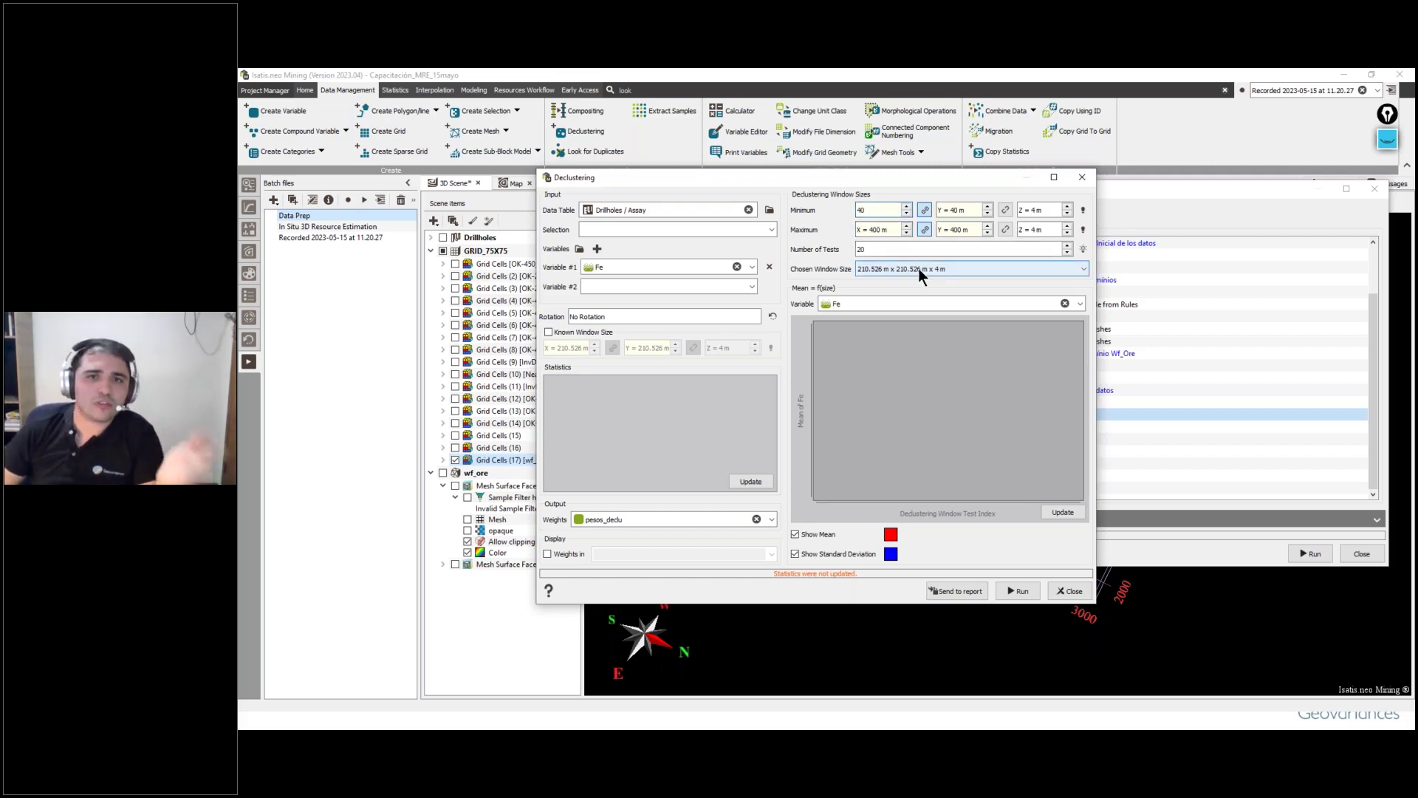
Step: Move the declustering dialog aside, hide the wf_ore grid cells in the 3D scene, and expand the Drillholes display items
left_click_drag(933, 175, 949, 554)
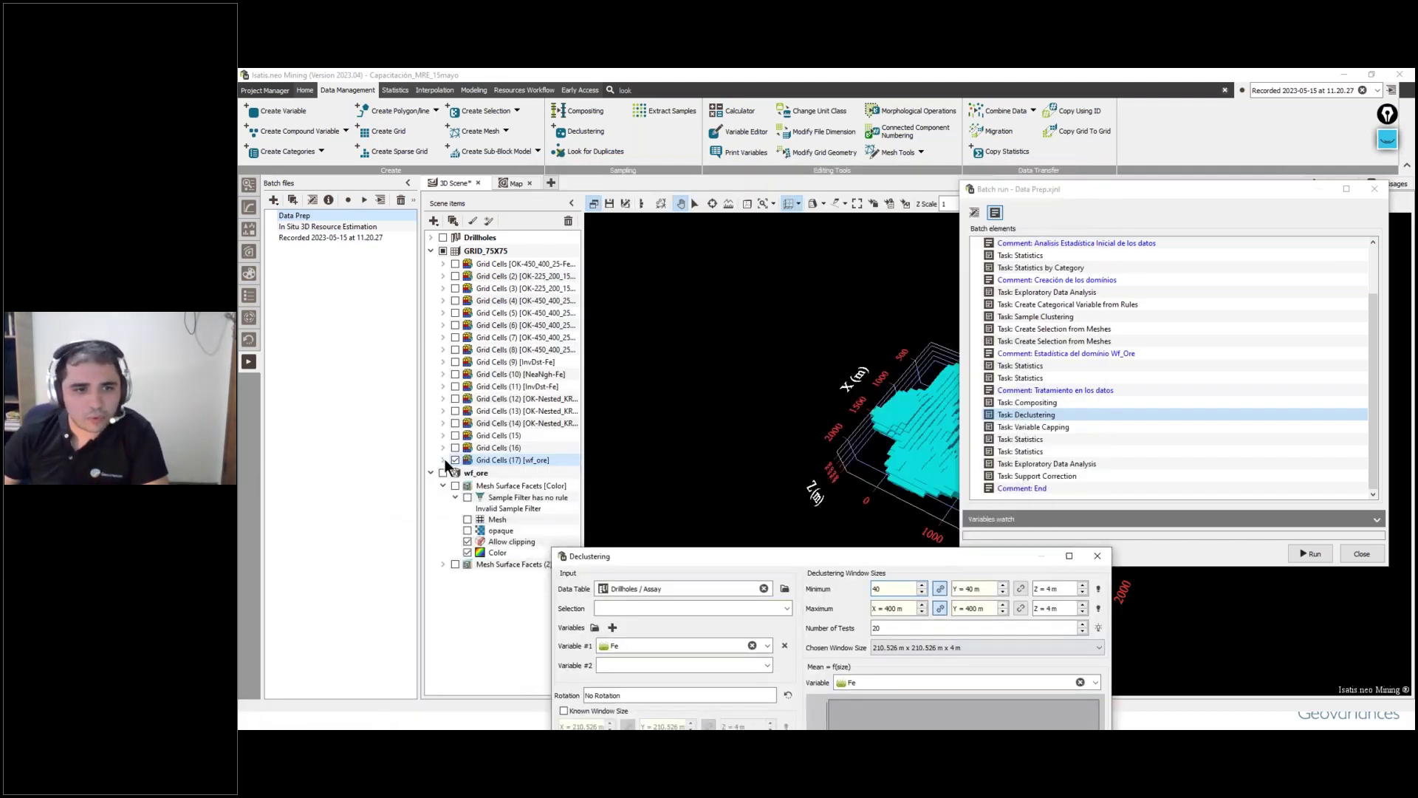
left_click(432, 250)
left_click(430, 250)
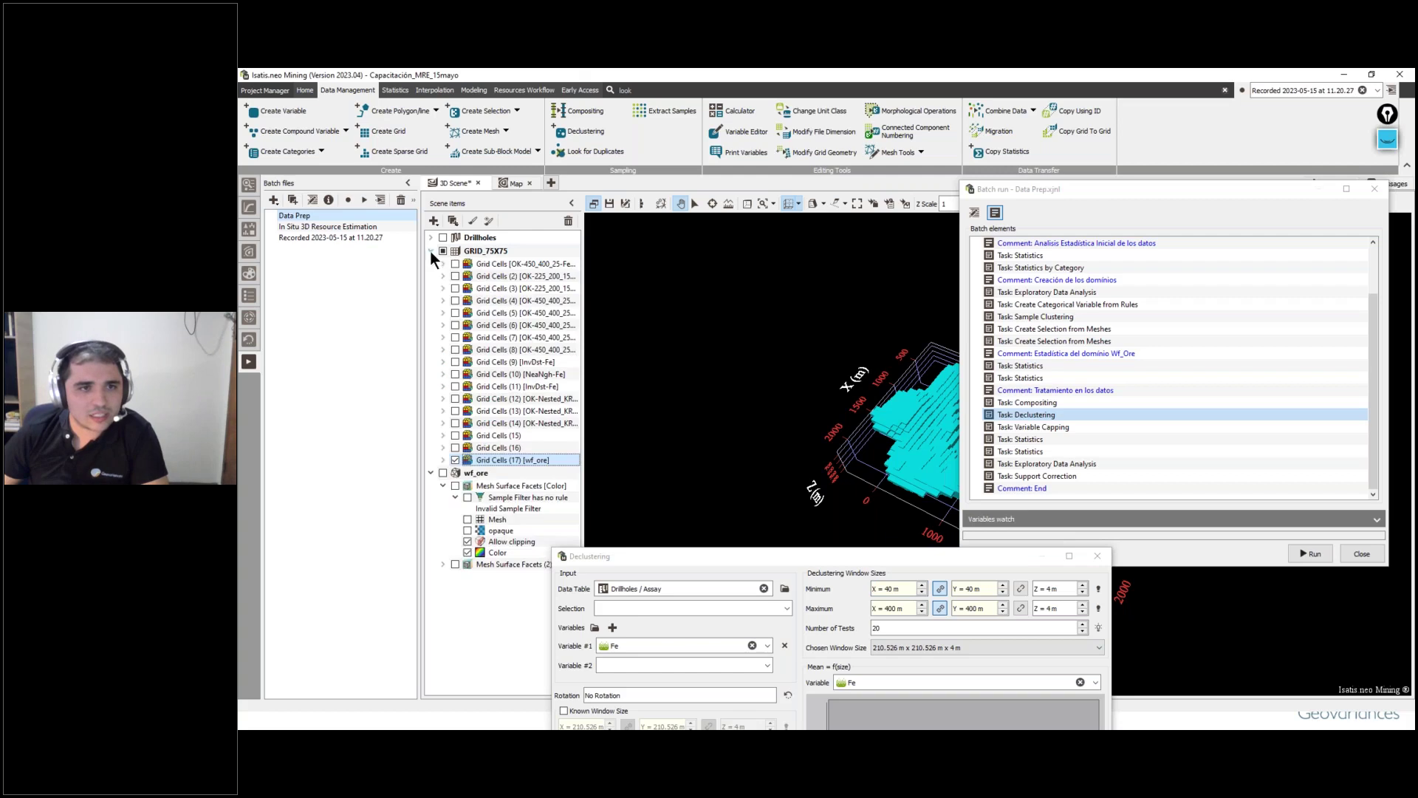
left_click(455, 459)
left_click(455, 459)
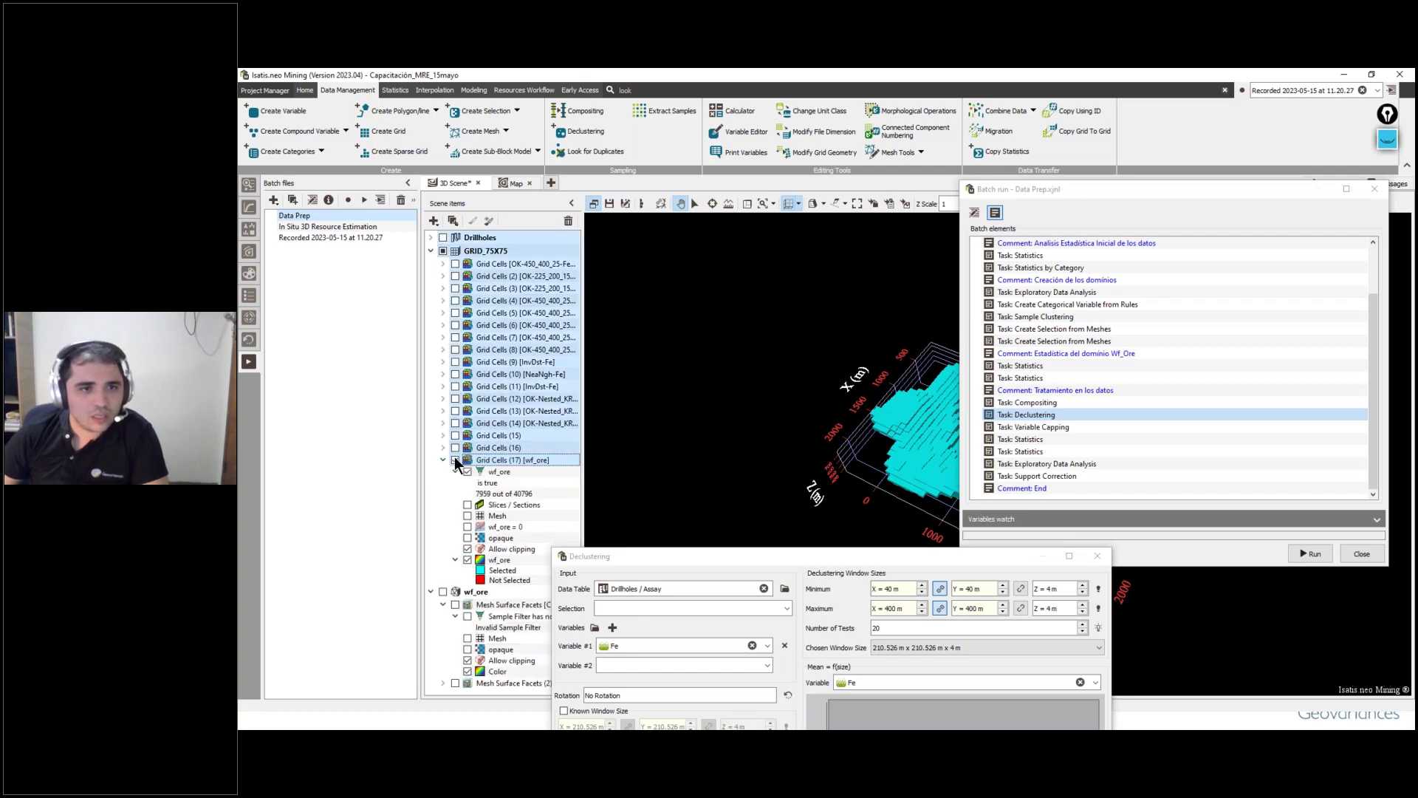
left_click(430, 250)
left_click(431, 263)
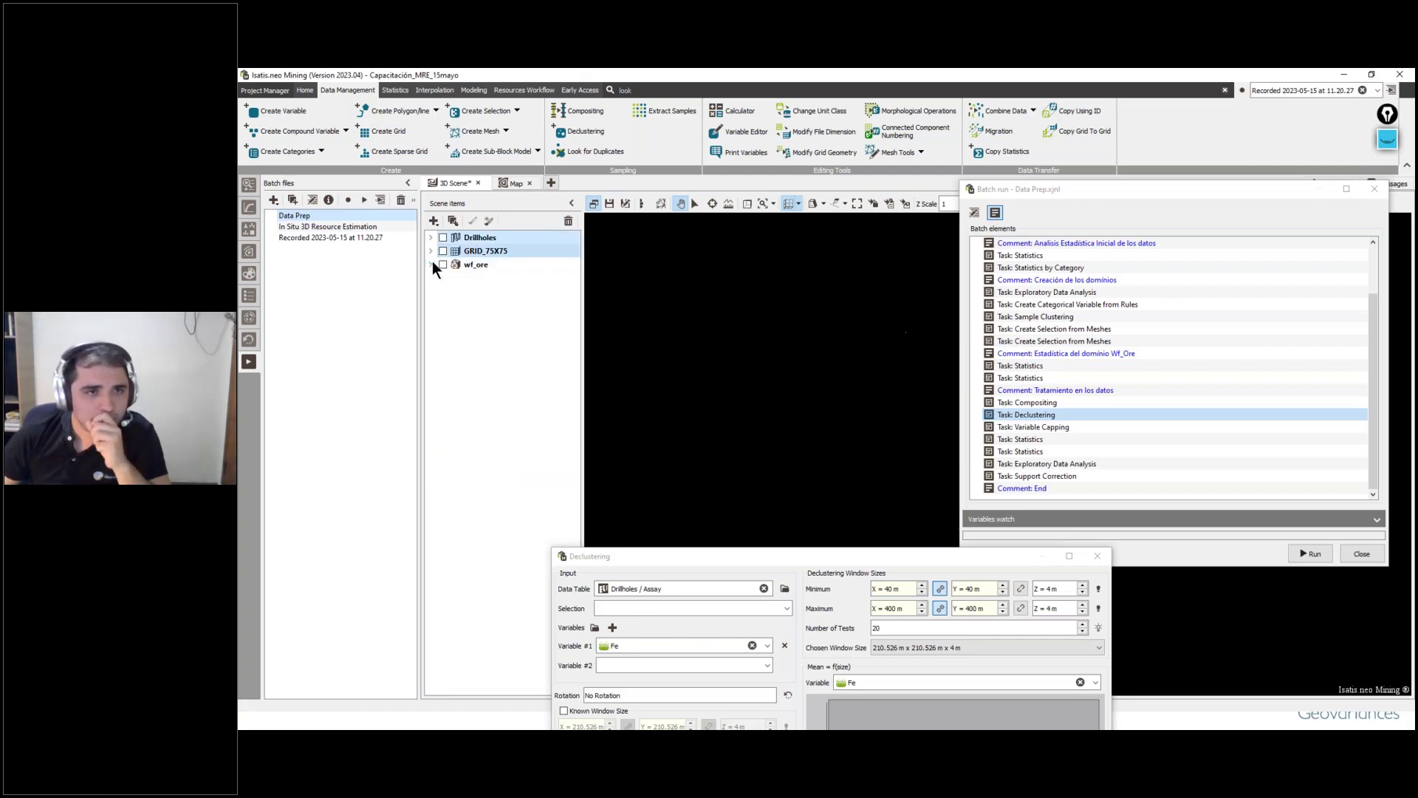
left_click(430, 237)
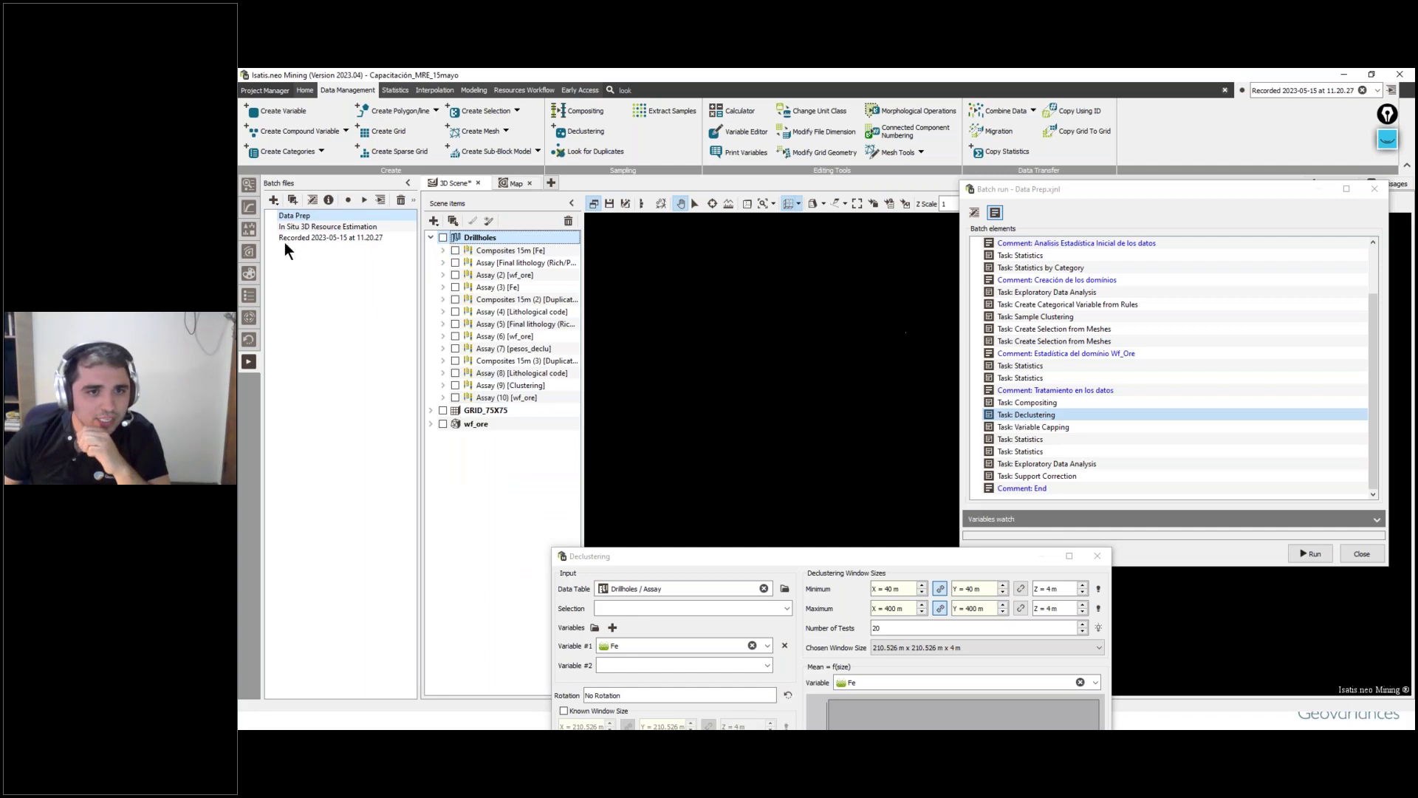
Step: Display the Composites 15m [Fe] drillholes in the 3D scene and clear the batch window away from the view
left_click(455, 251)
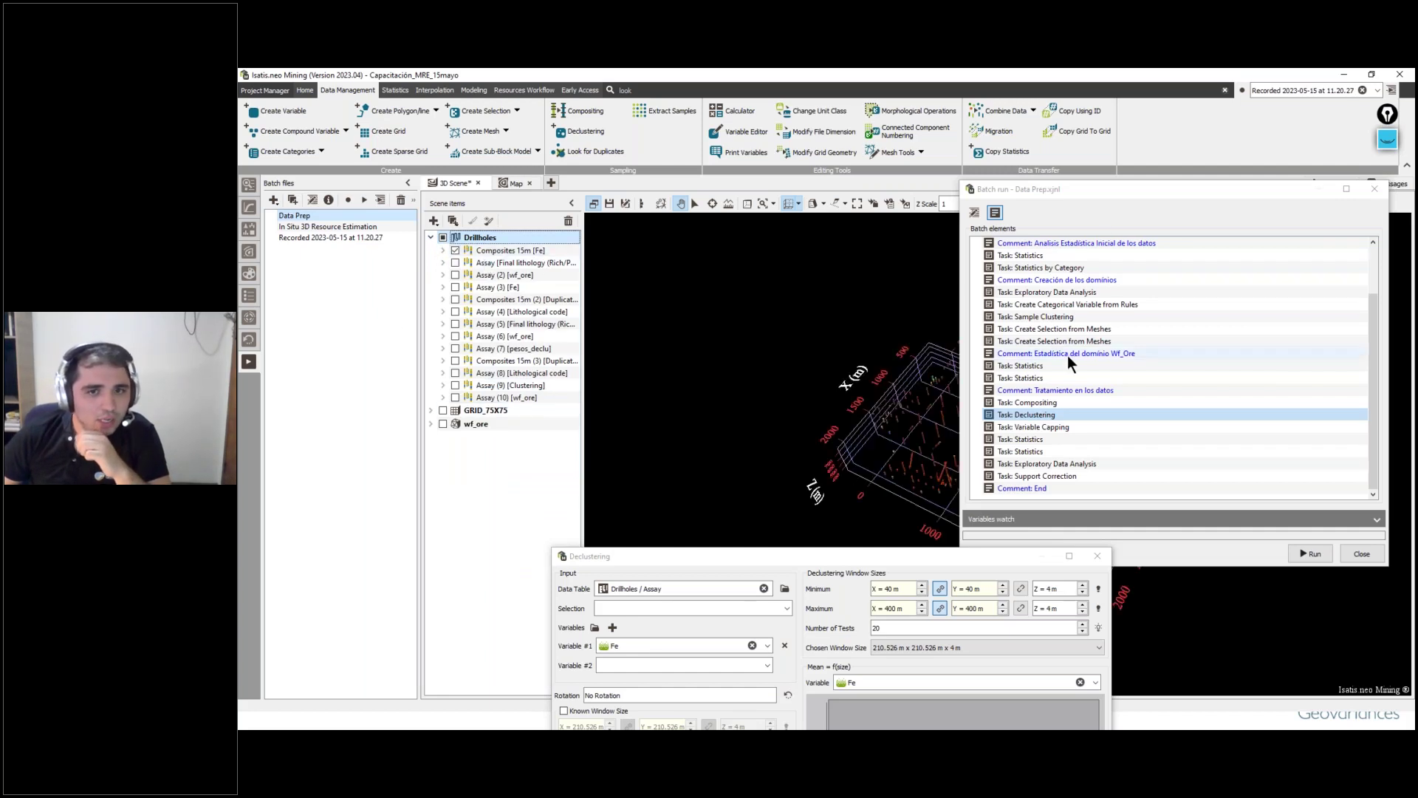
left_click_drag(1117, 189, 1284, 433)
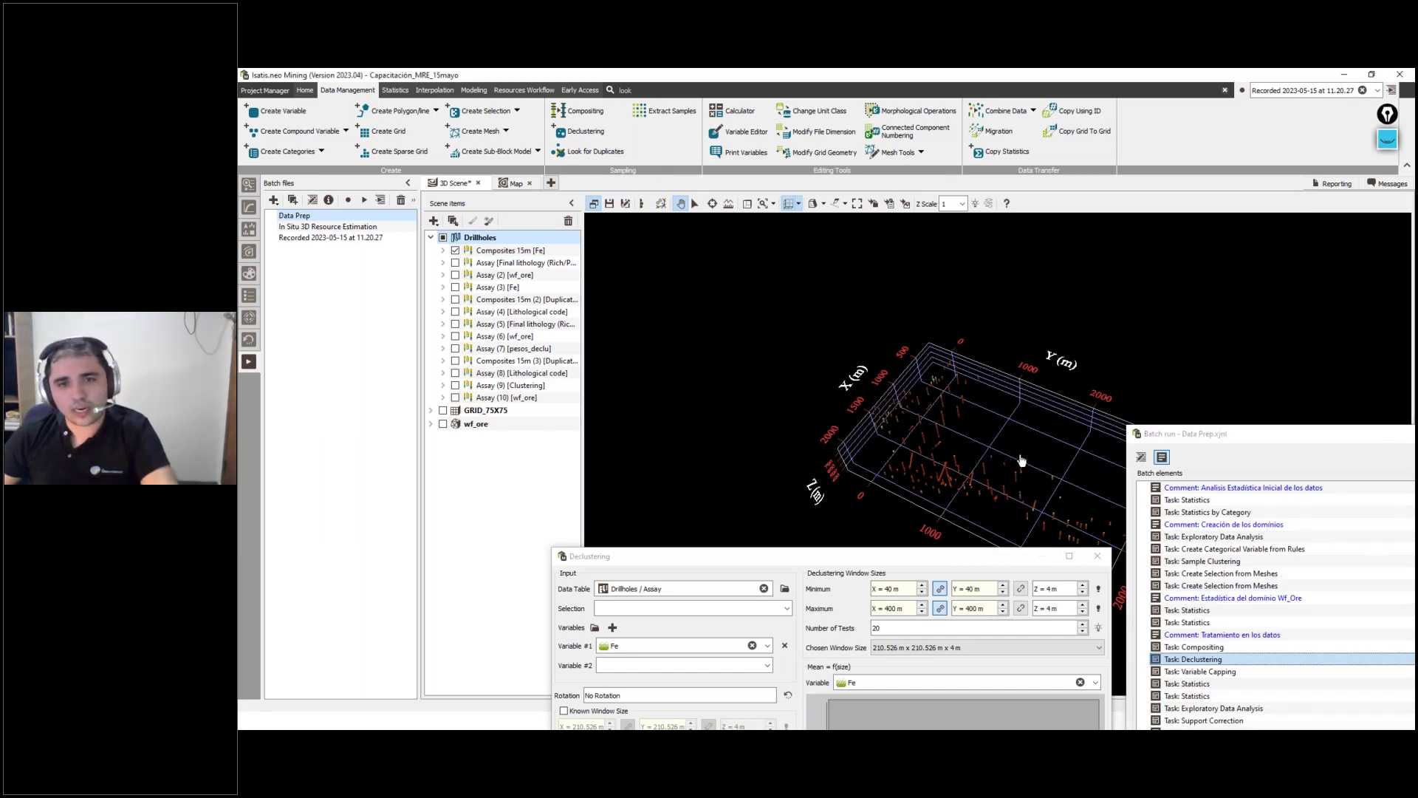
scroll(1021, 461, "up", 5)
scroll(976, 362, "up", 3)
Step: Measure the spacing between neighbouring drillholes in a sparsely drilled area and in a more densely drilled area
left_click(728, 203)
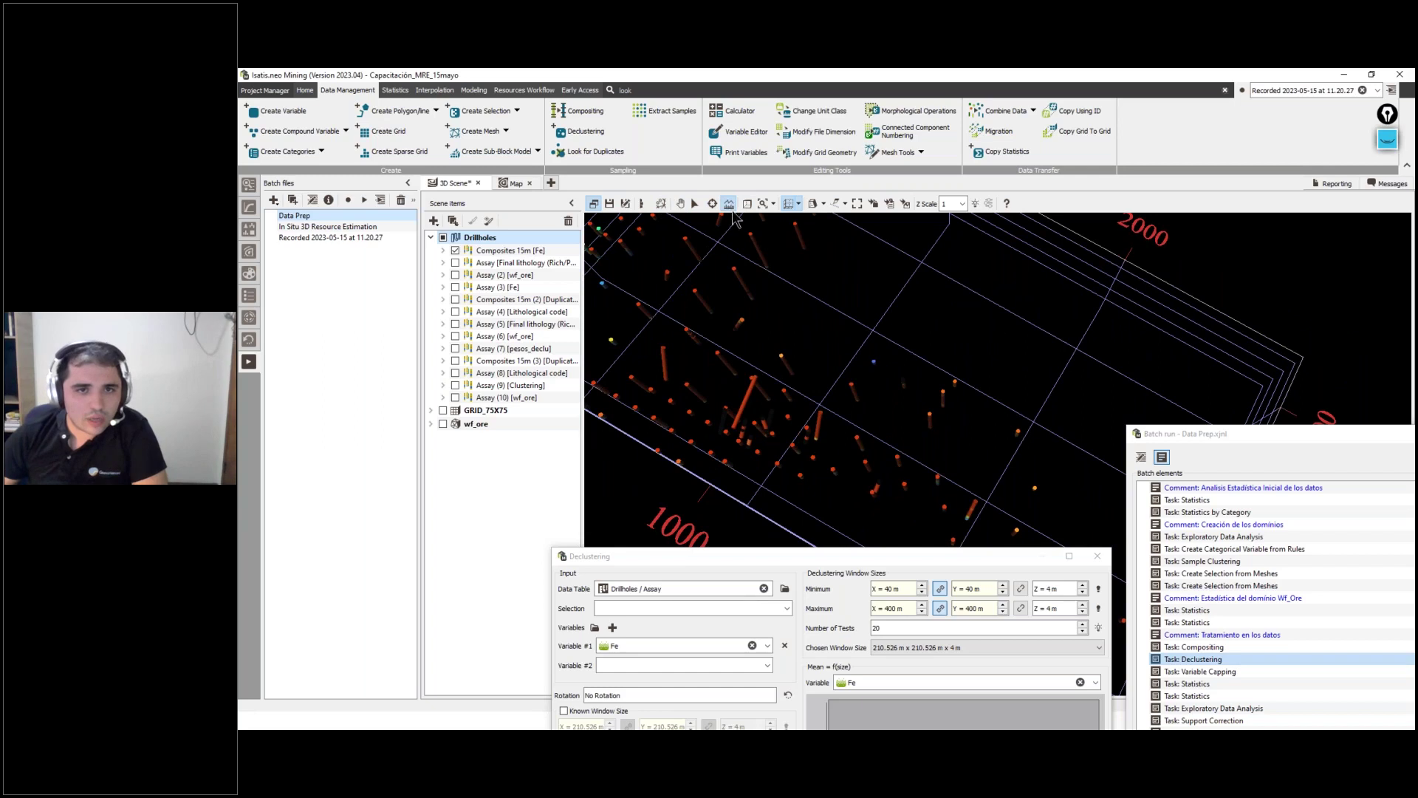
mouse_move(853, 392)
left_mouse_down()
mouse_move(855, 439)
mouse_move(907, 447)
mouse_move(929, 414)
left_mouse_up()
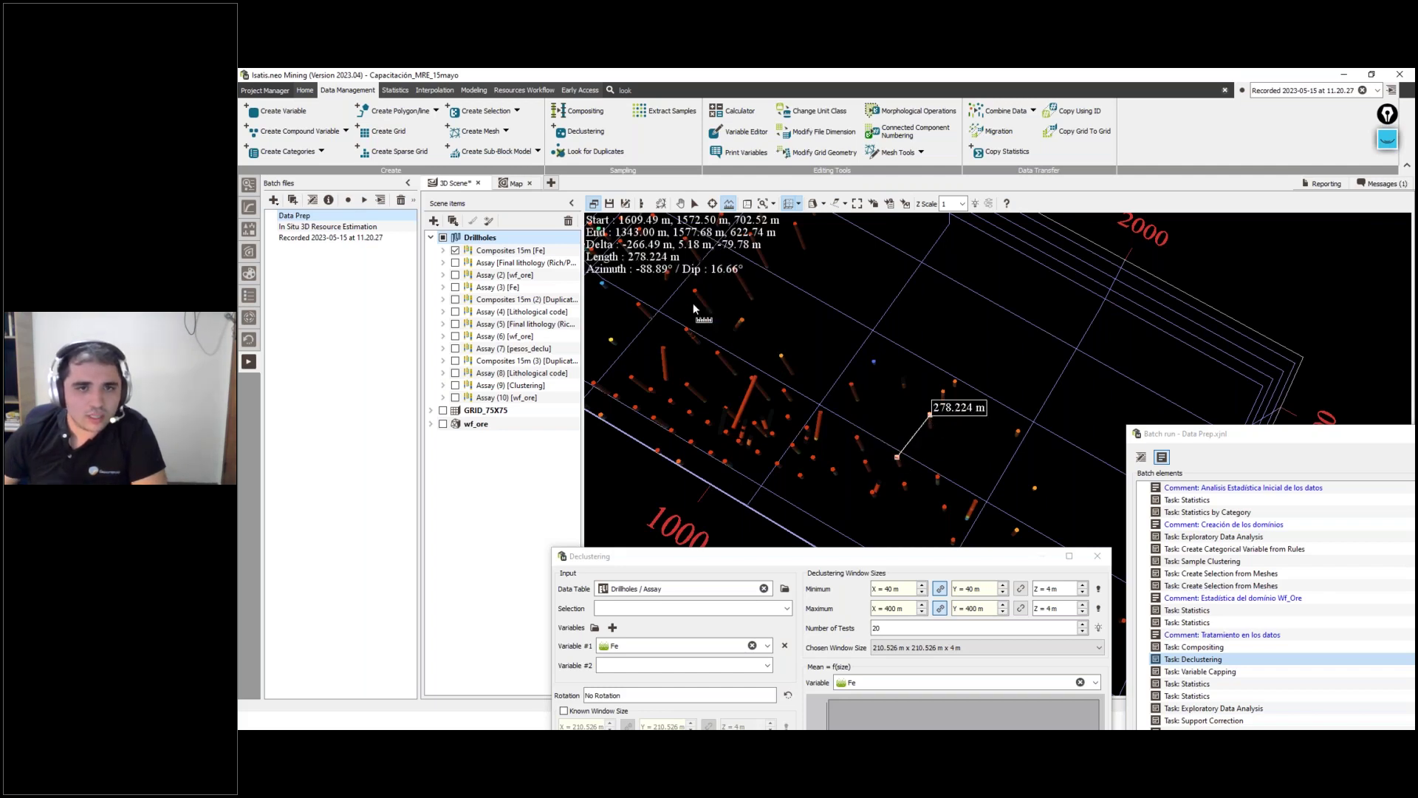
mouse_move(690, 443)
left_mouse_down()
mouse_move(667, 432)
mouse_move(714, 456)
left_mouse_up()
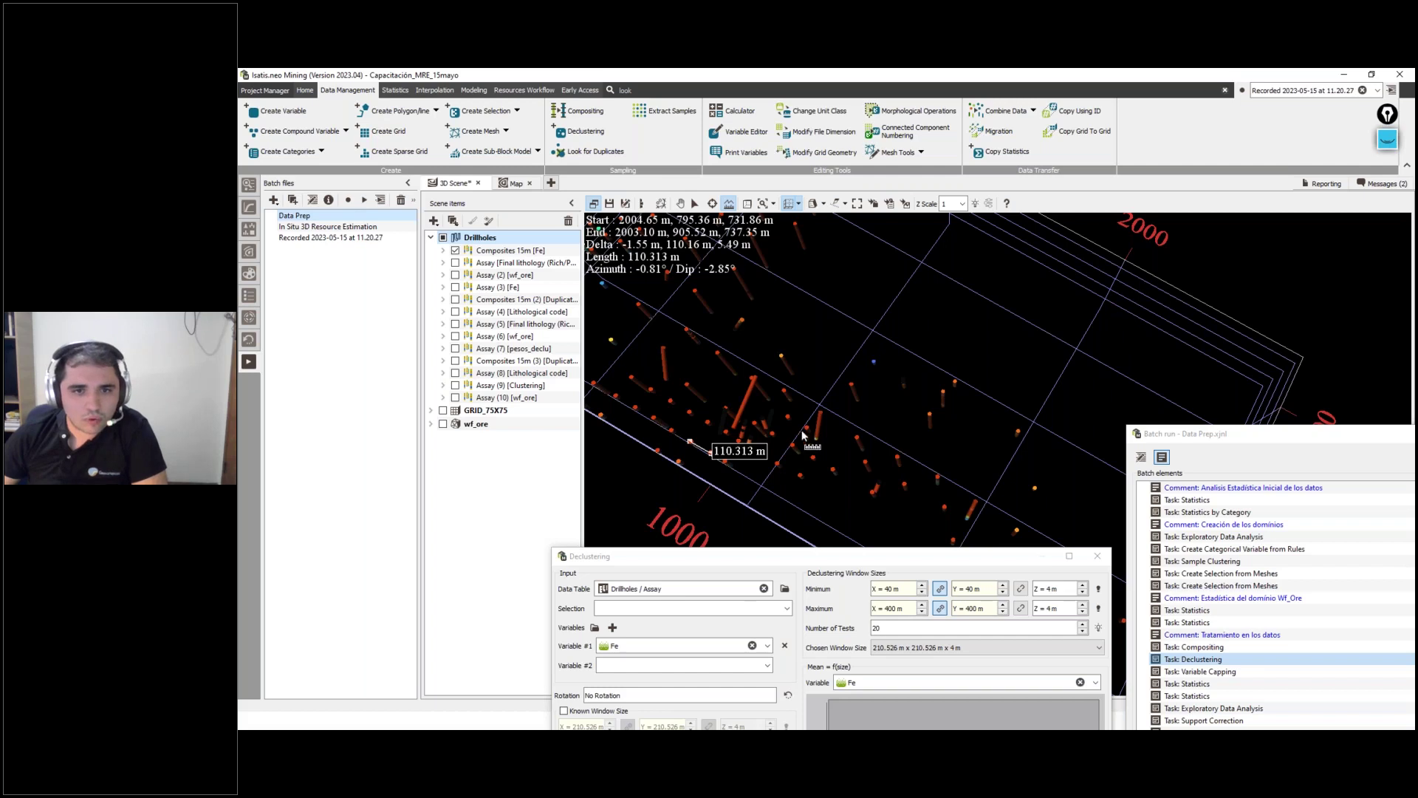
Step: Keep the declustering window's minimum X and Y sizes and set its Z size to 15 m
left_click_drag(966, 550, 905, 189)
double_click(865, 221)
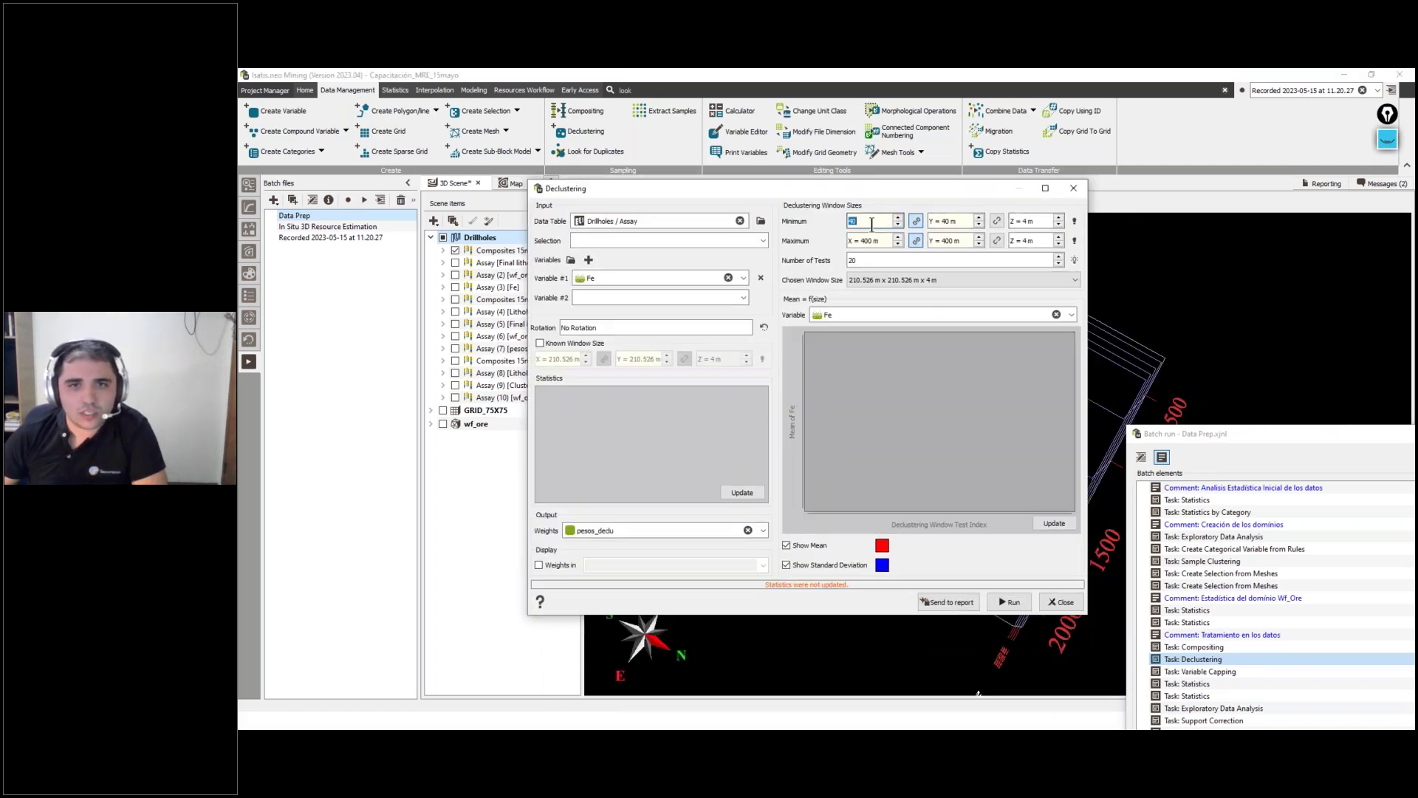
key("Tab")
key("Tab")
left_click(1038, 223)
type("15")
Step: Set the maximum X and Y window sizes to 220 m and update the Fe mean versus window size graph
double_click(879, 238)
type("220")
key("Tab")
type("200")
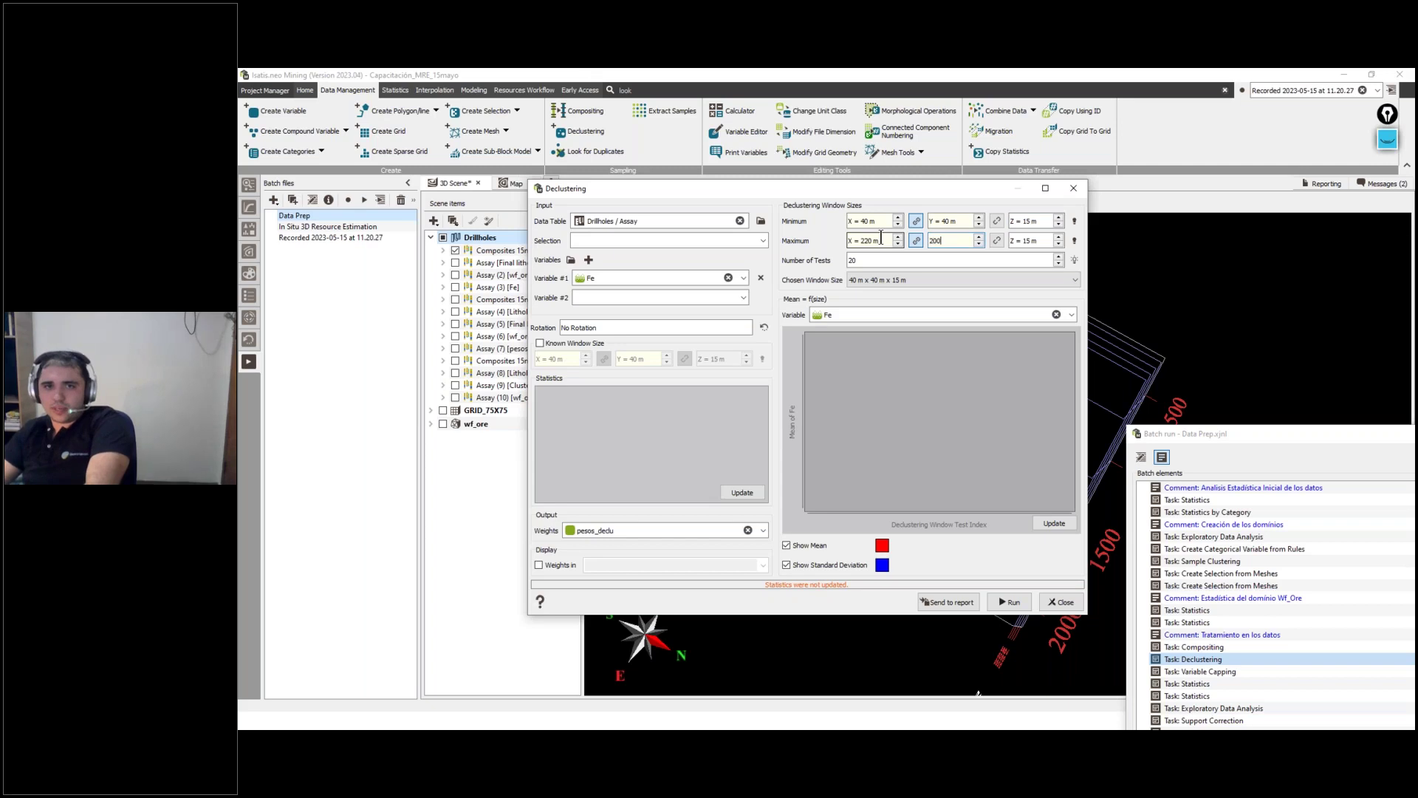
type("0")
key("Tab")
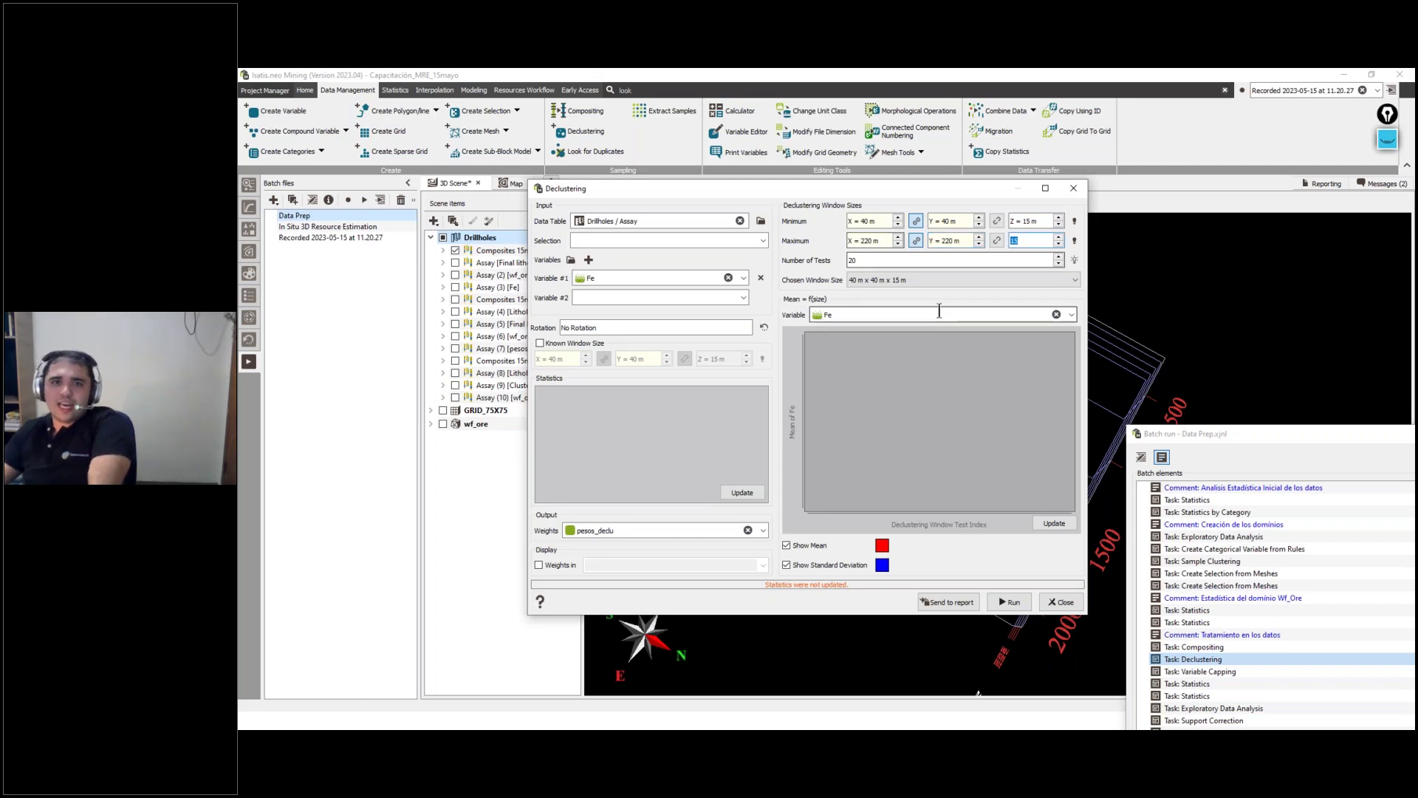
left_click(1053, 523)
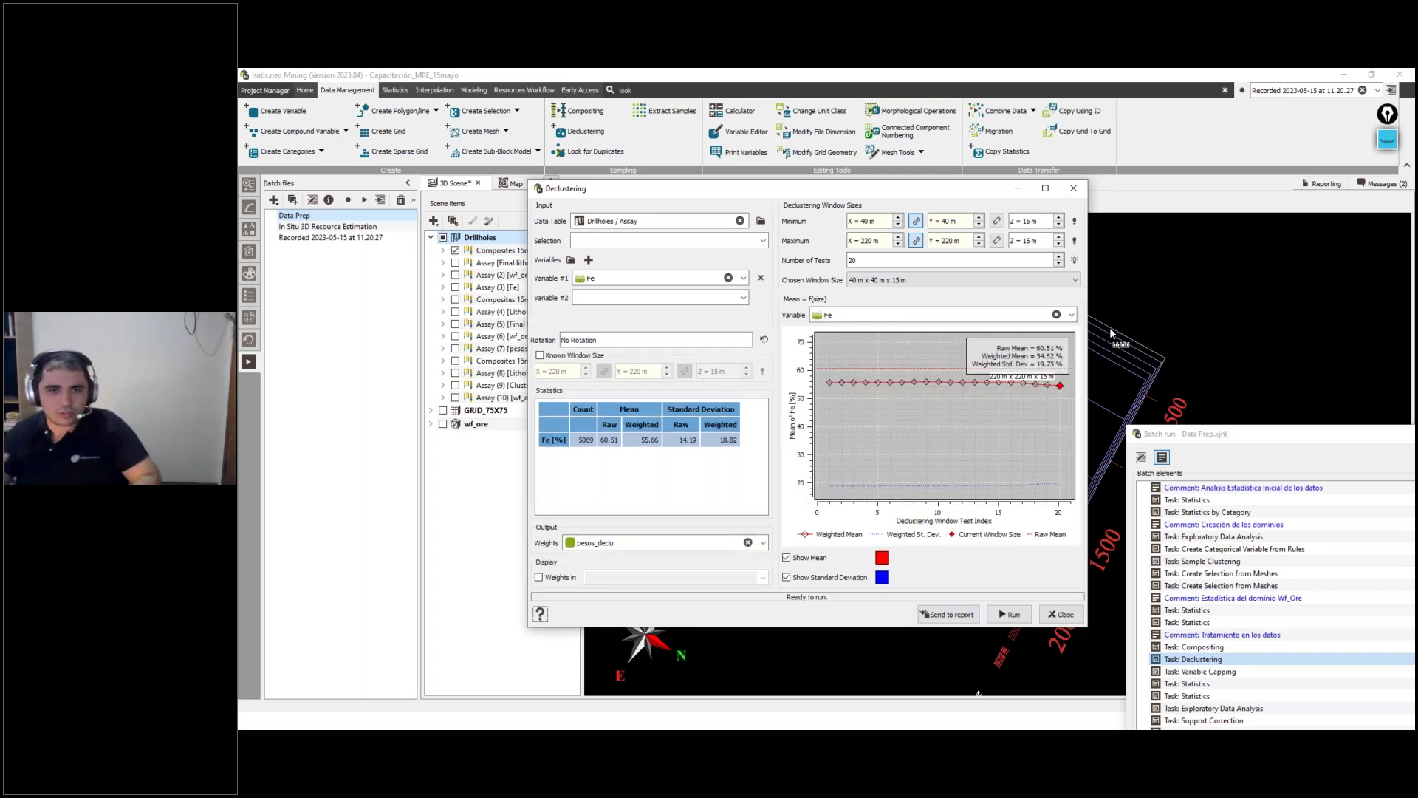
Step: Set the maximum X and Y declustering window sizes to 250 m and recompute the Fe mean graph
double_click(886, 242)
type("250")
key("Tab")
type("2")
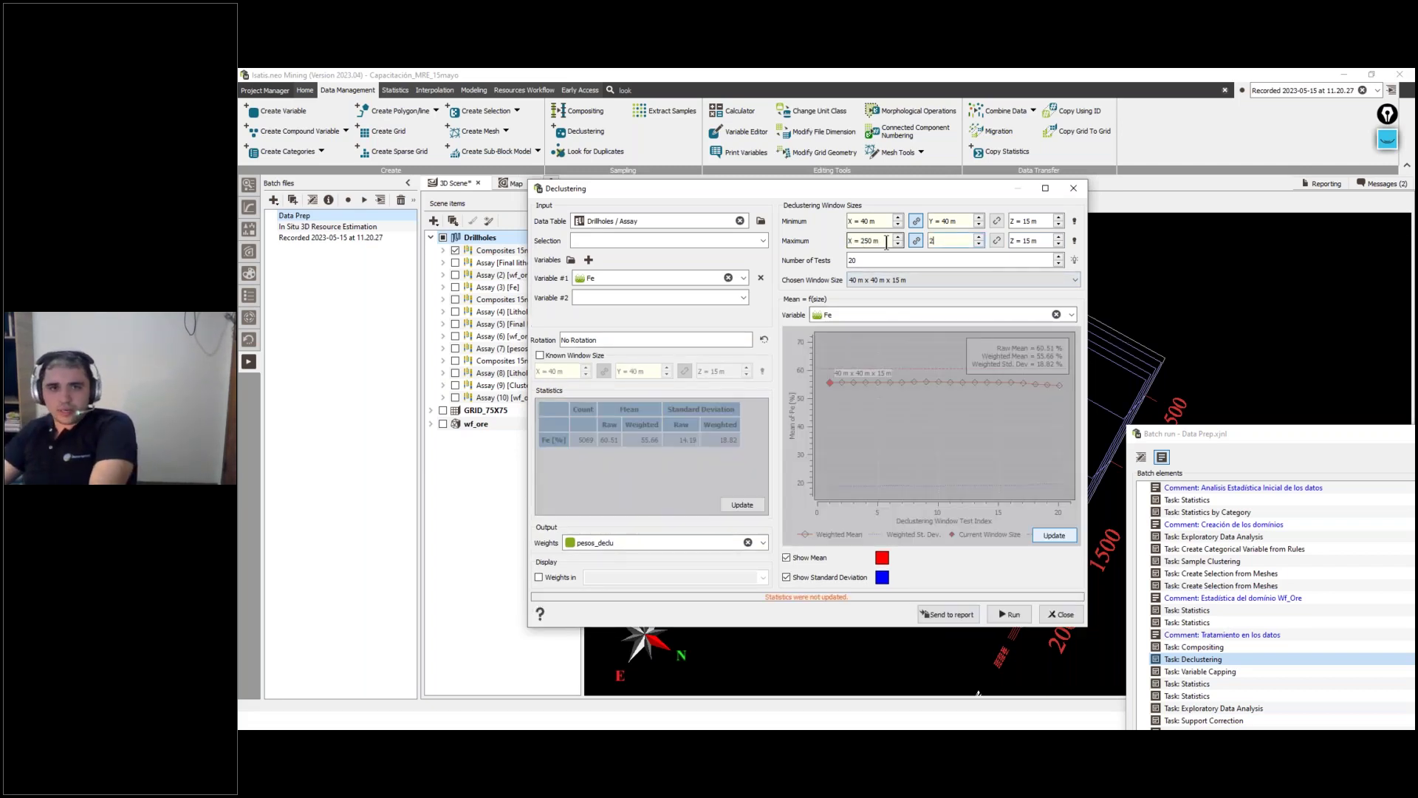
key("Tab")
left_click(1054, 535)
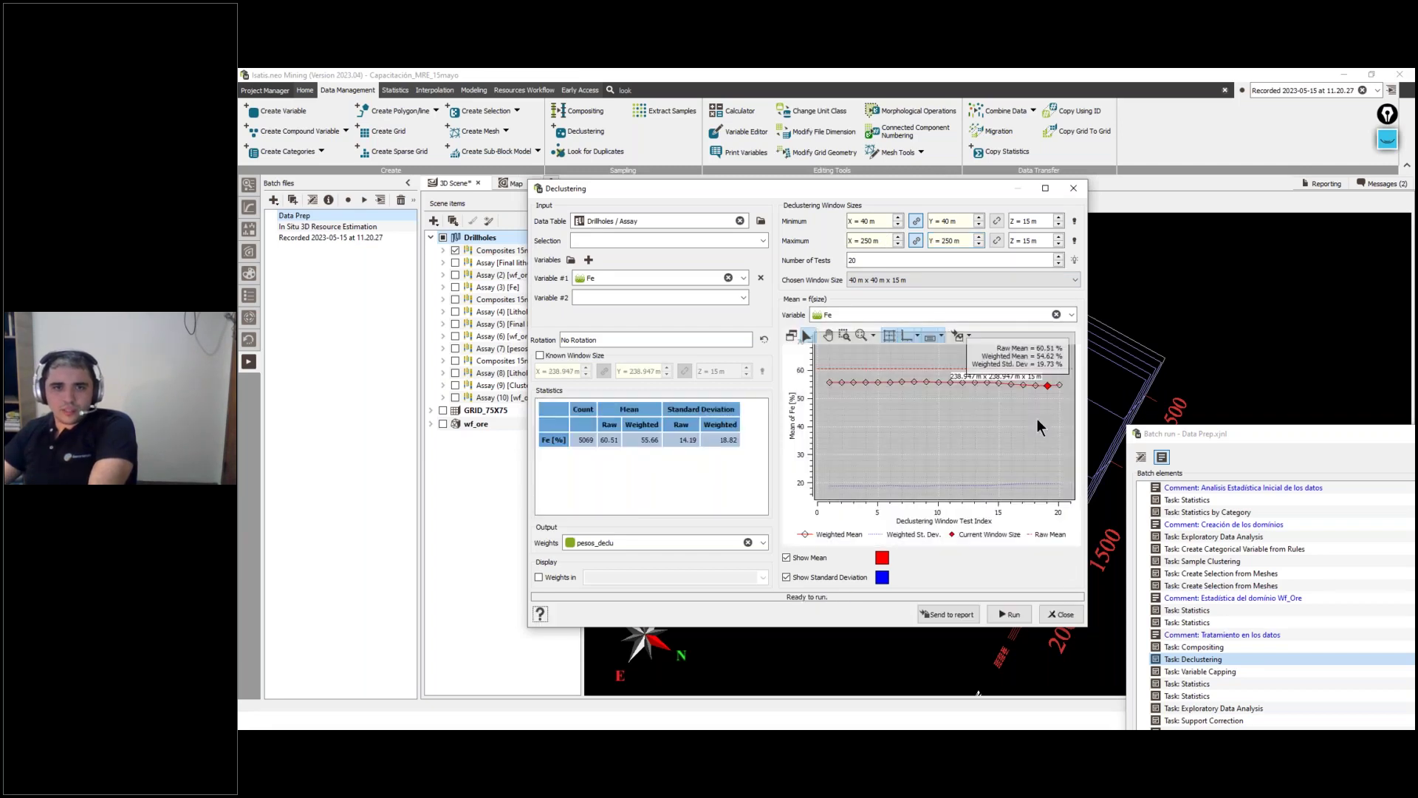
Step: Enlarge the Declustering dialog and compare the weighted Fe mean at several of the smaller tested window sizes
left_click(1045, 189)
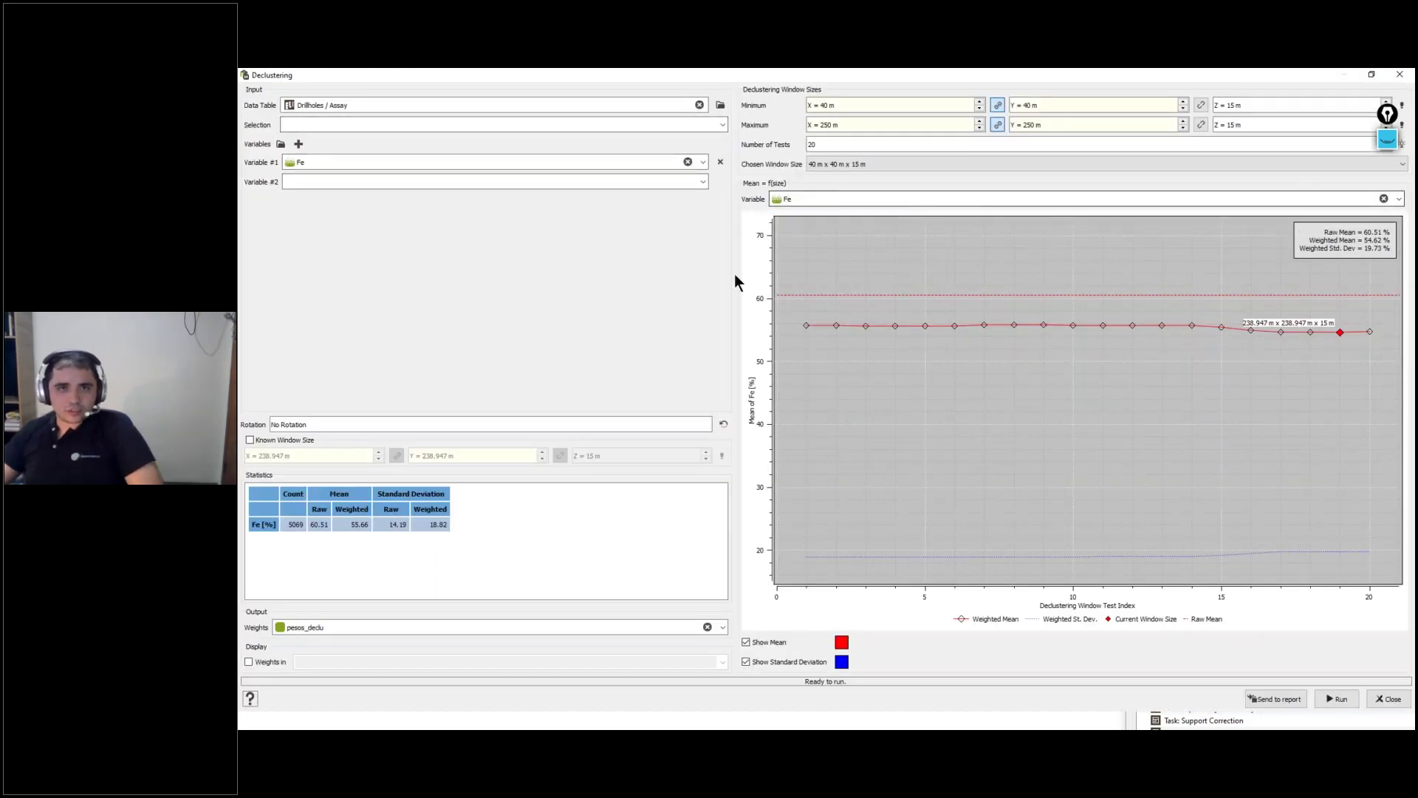
left_click(836, 326)
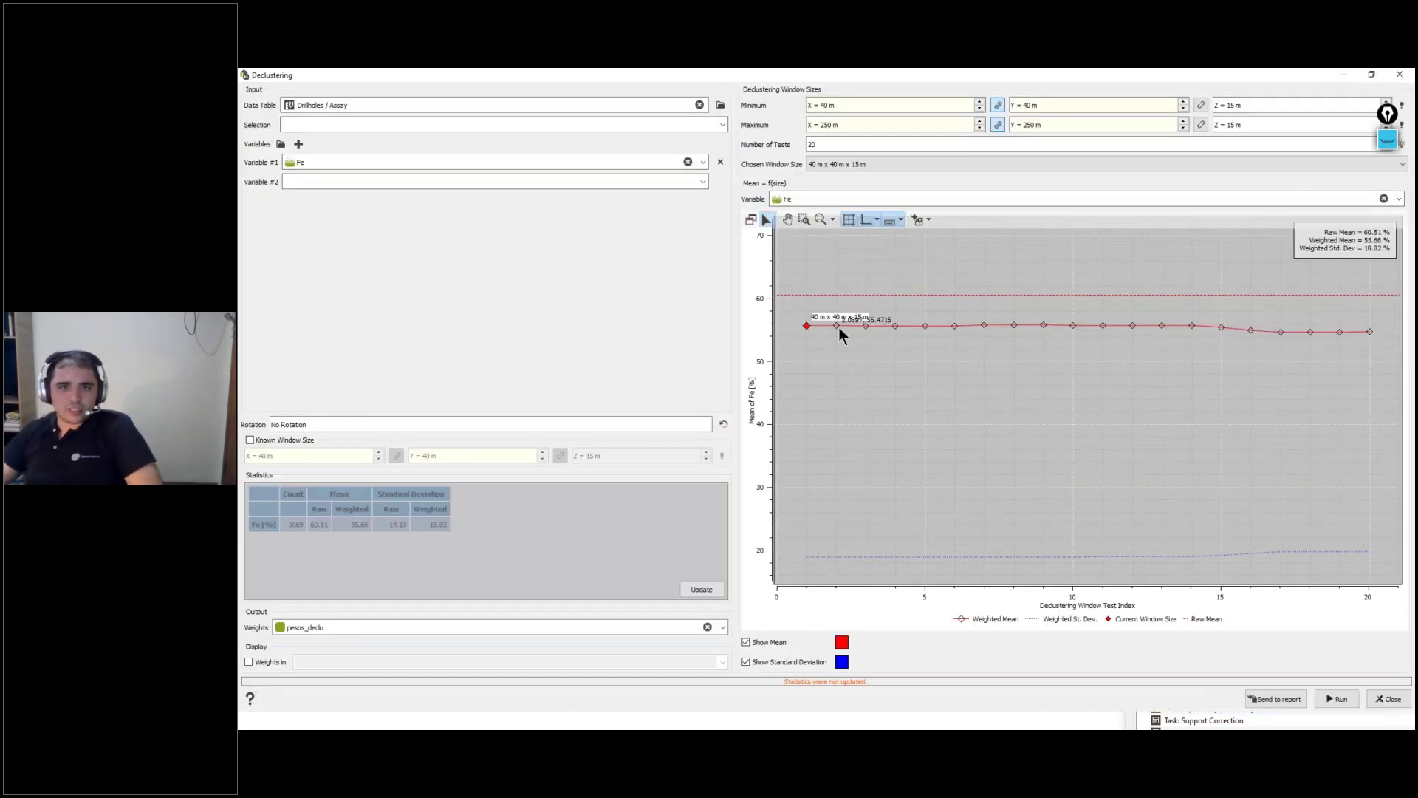
left_click(865, 325)
left_click(895, 326)
left_click(925, 326)
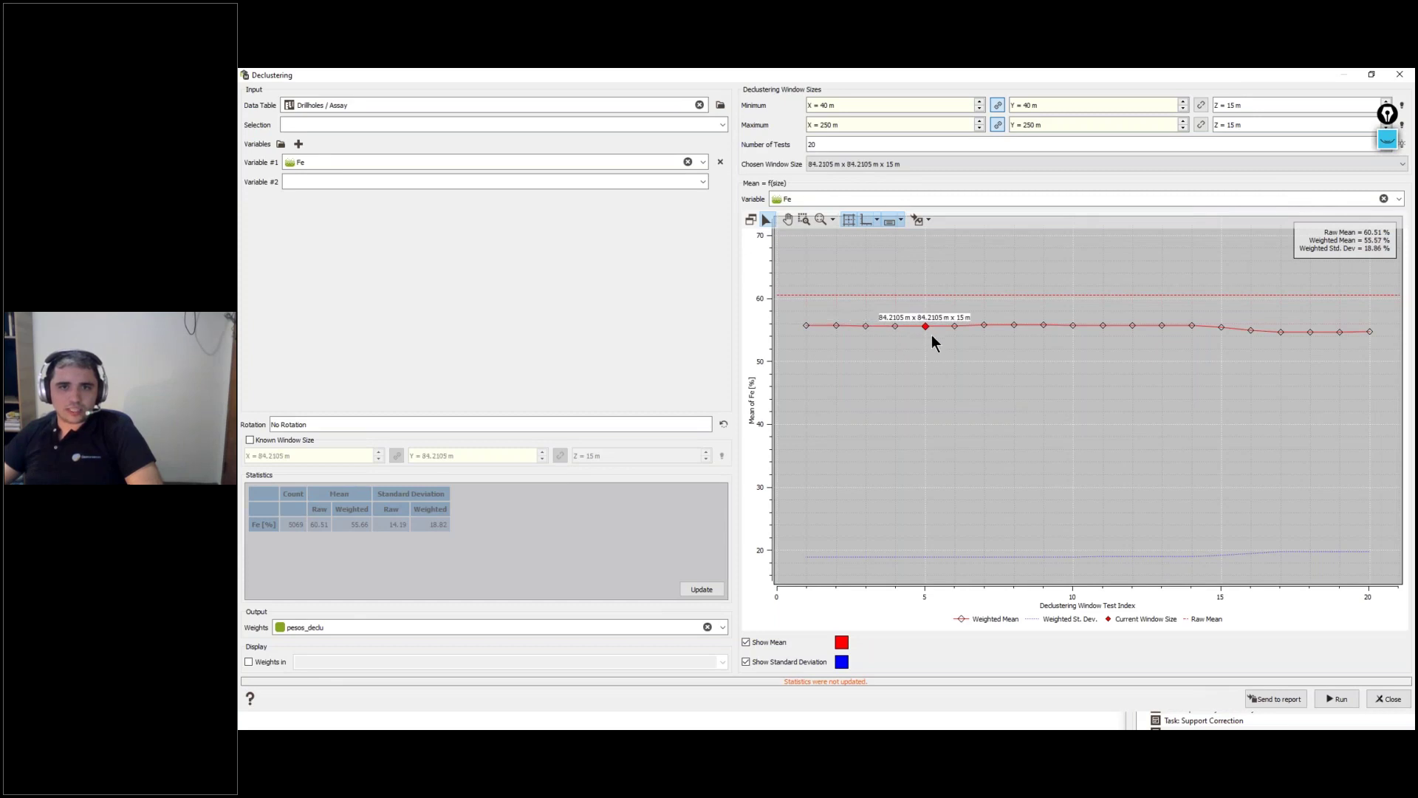
left_click(983, 325)
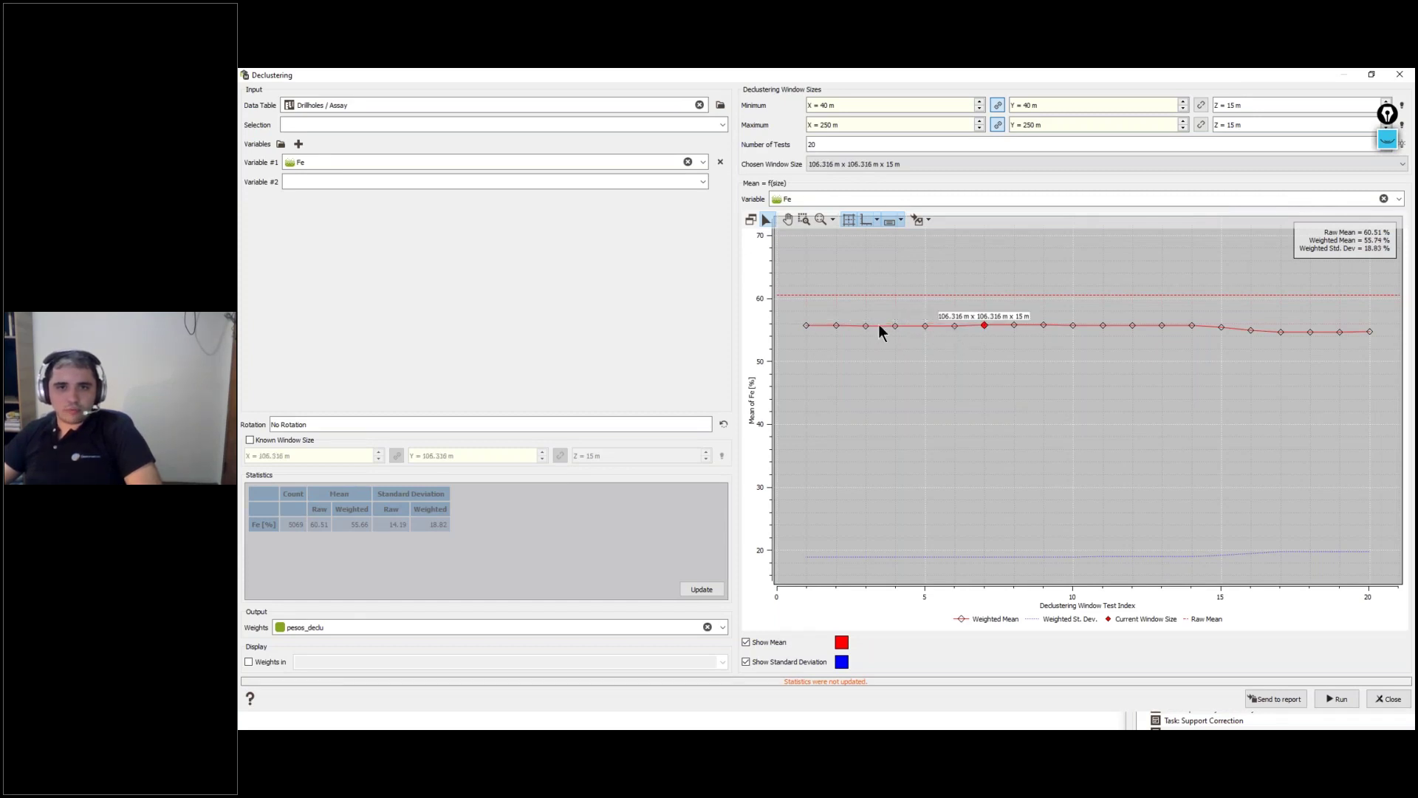
Step: Choose the 216.842 m x 216.842 m x 15 m declustering window and update the Fe statistics to compare raw and weighted means
left_click(1281, 333)
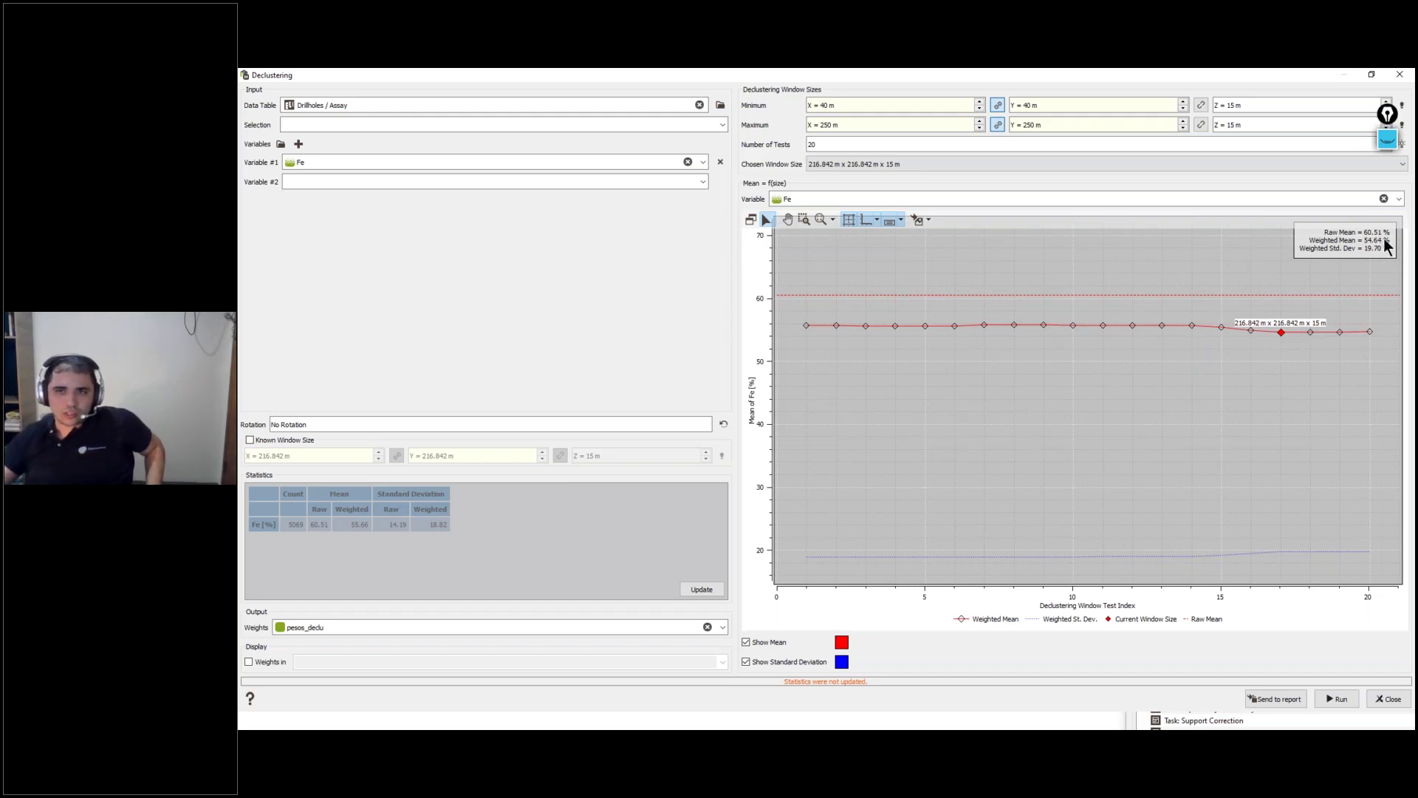
left_click(705, 589)
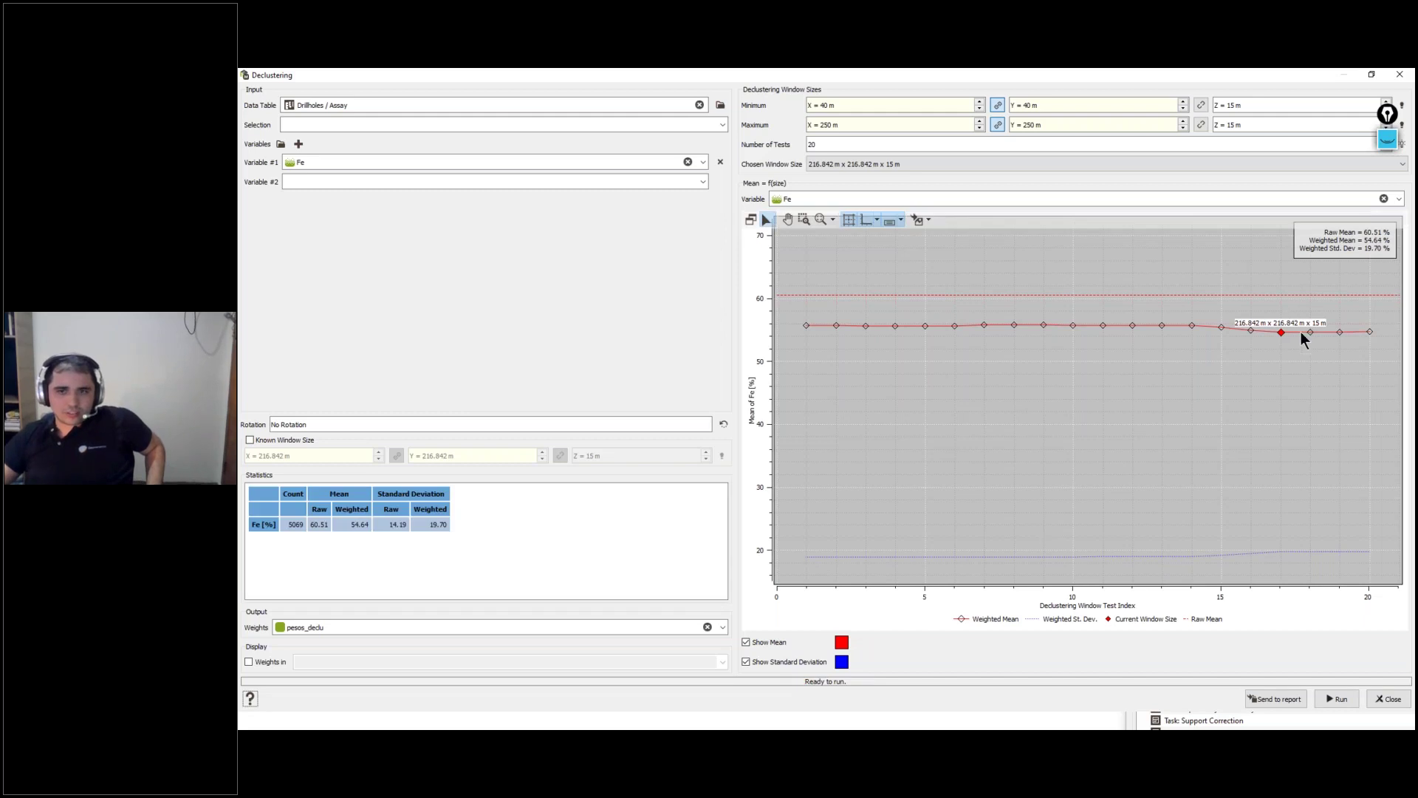
left_click(844, 125)
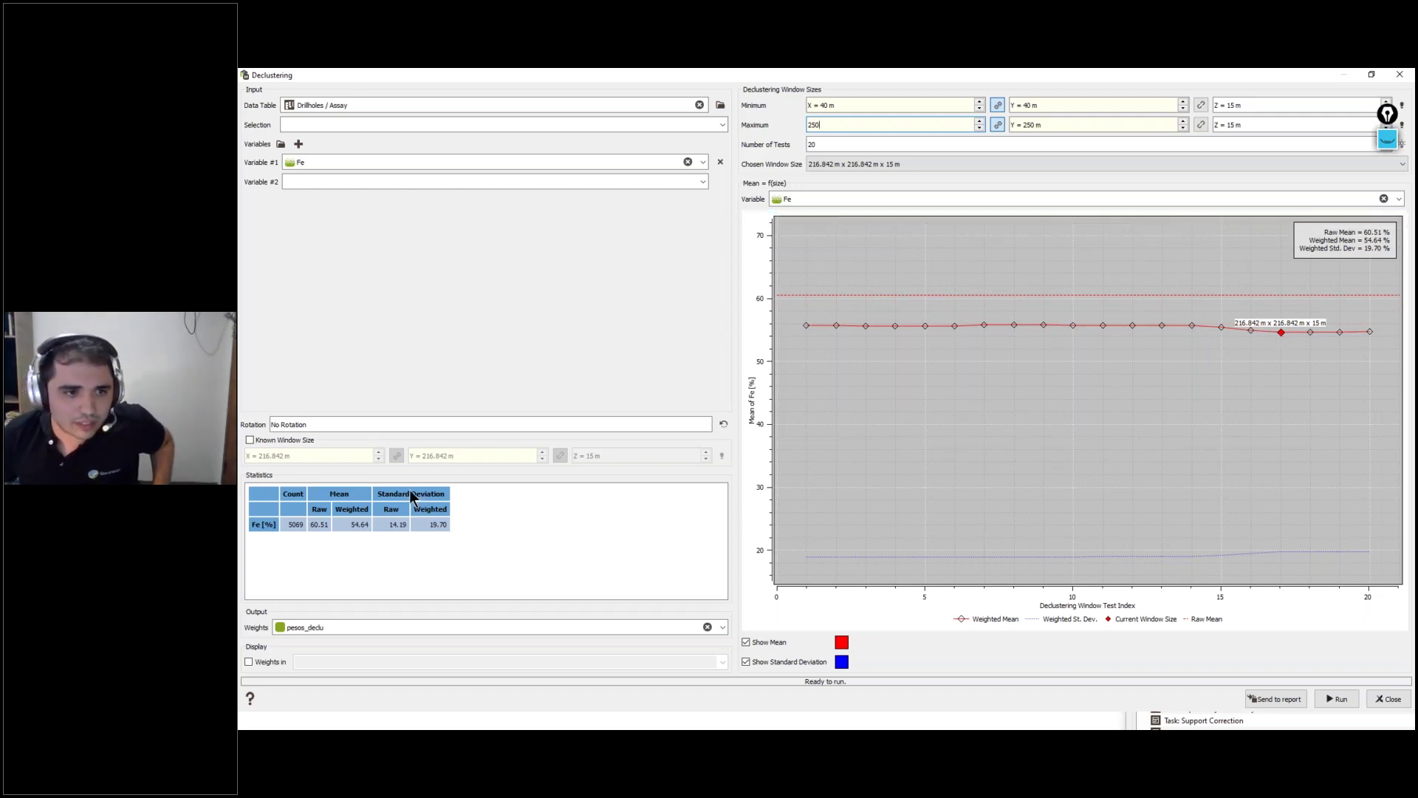
left_click(328, 525)
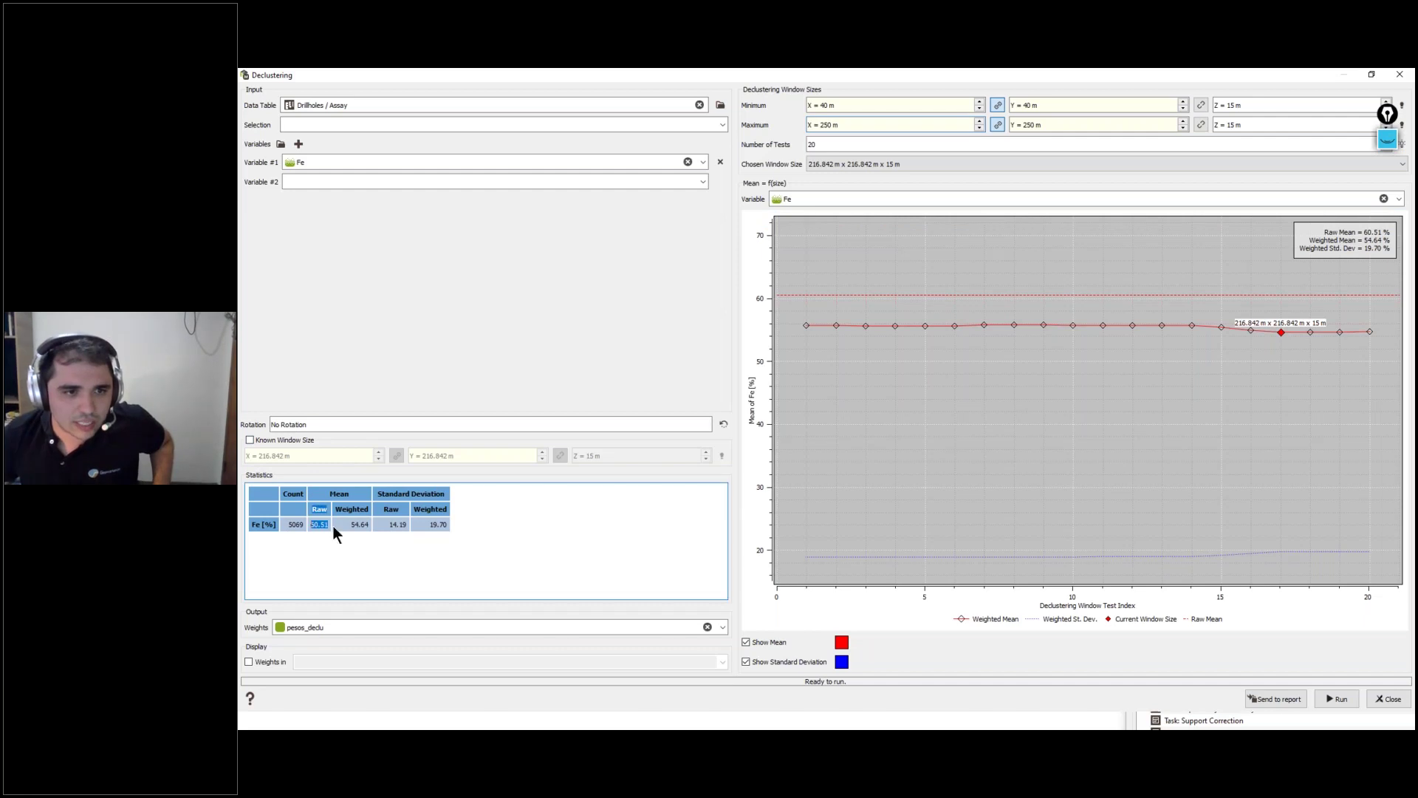
Step: Name the output weights variable pesos_Fe_Declu, run the declustering, and close the dialog
left_click(347, 628)
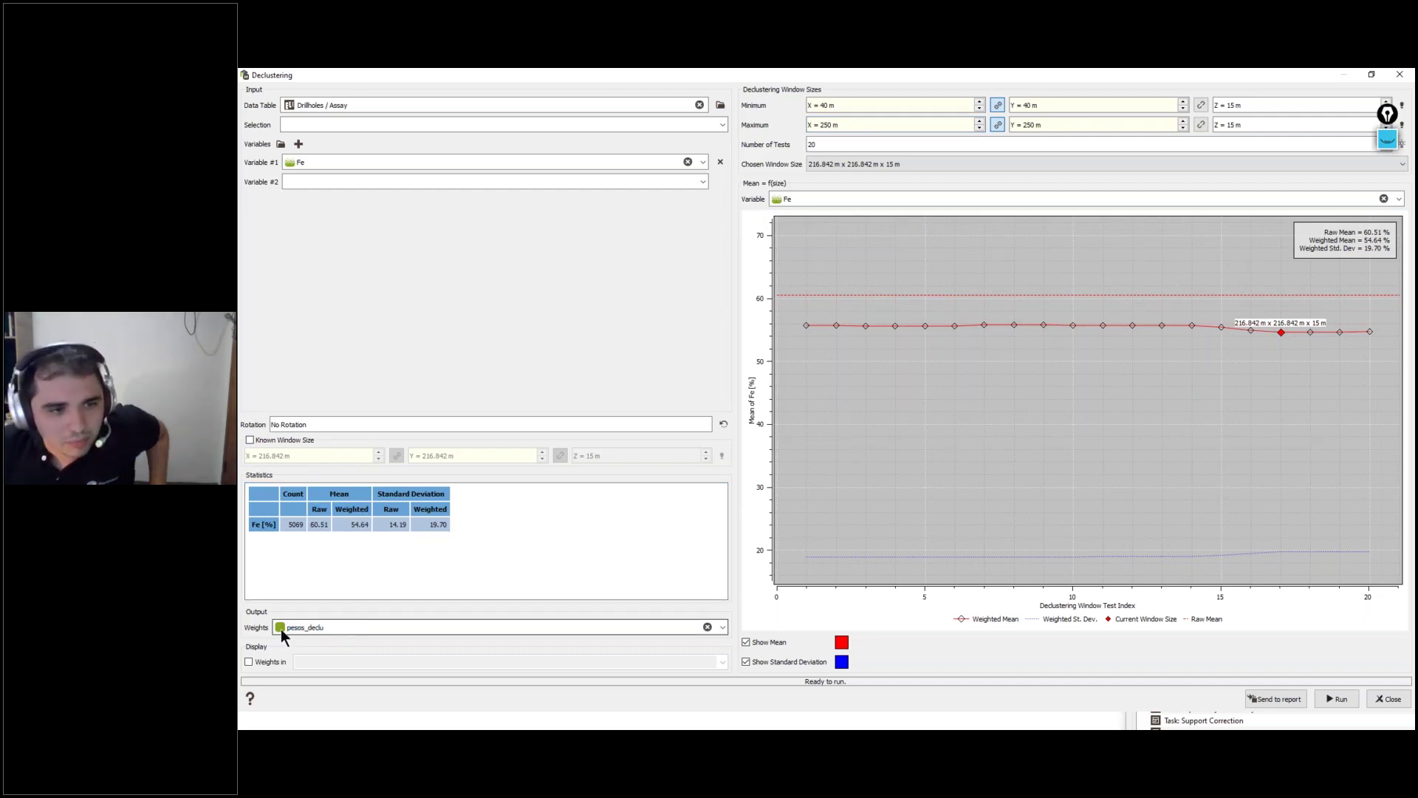
left_click(403, 627)
double_click(303, 627)
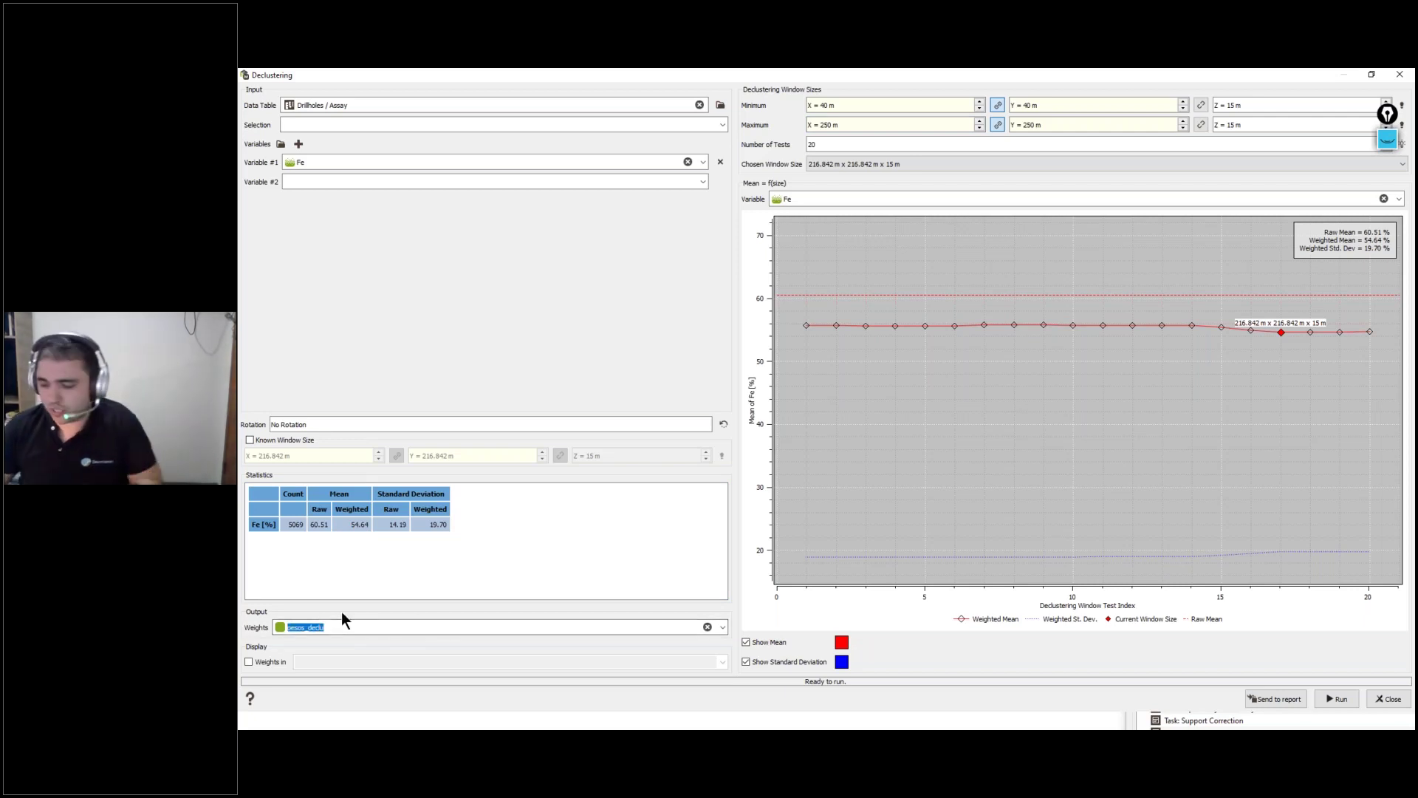
type("pesos_Fe_Declu")
left_click(1342, 697)
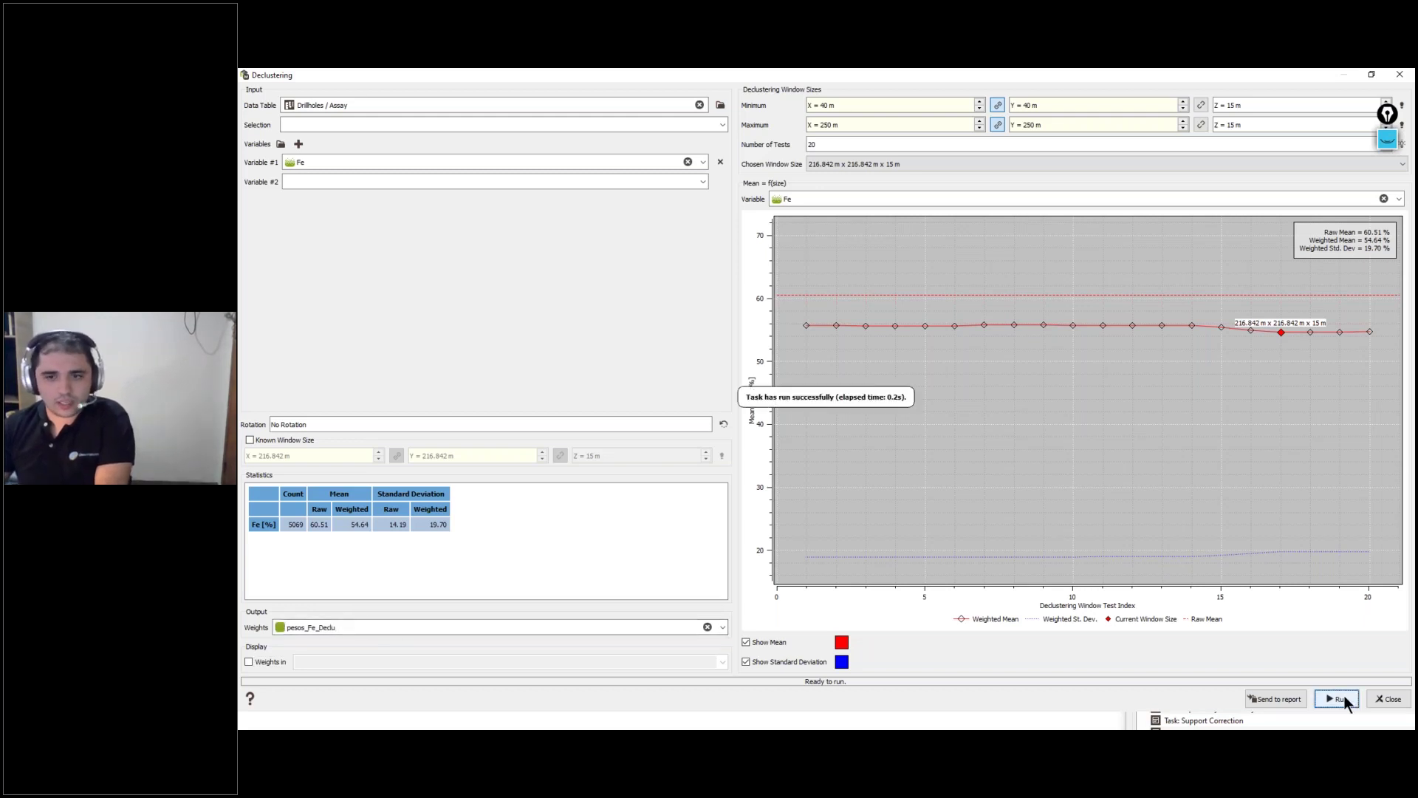
left_click(1387, 699)
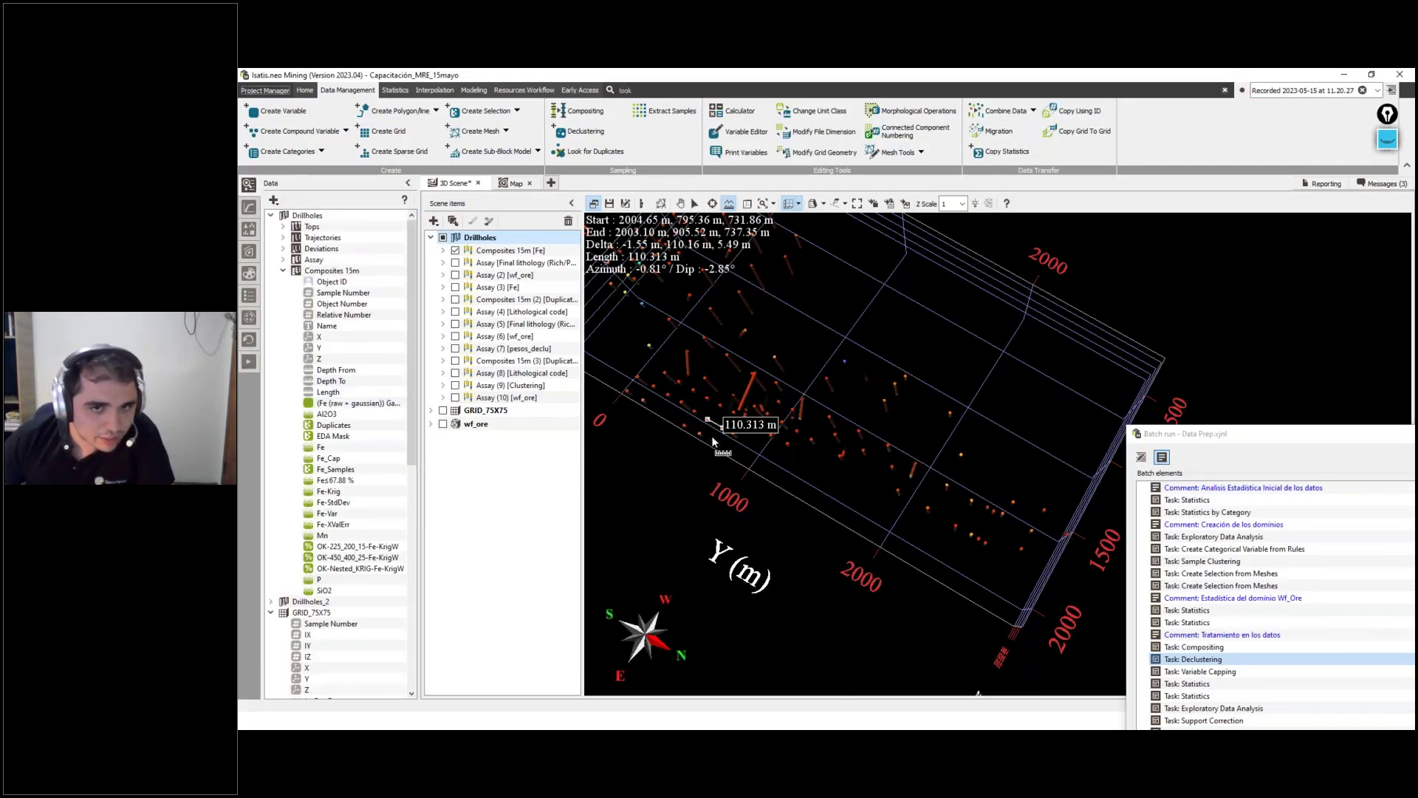
Step: Add the Assay table's pesos_Fe_Declu variable to the 3D scene and hide the Composites 15m [Fe] item
left_click(680, 203)
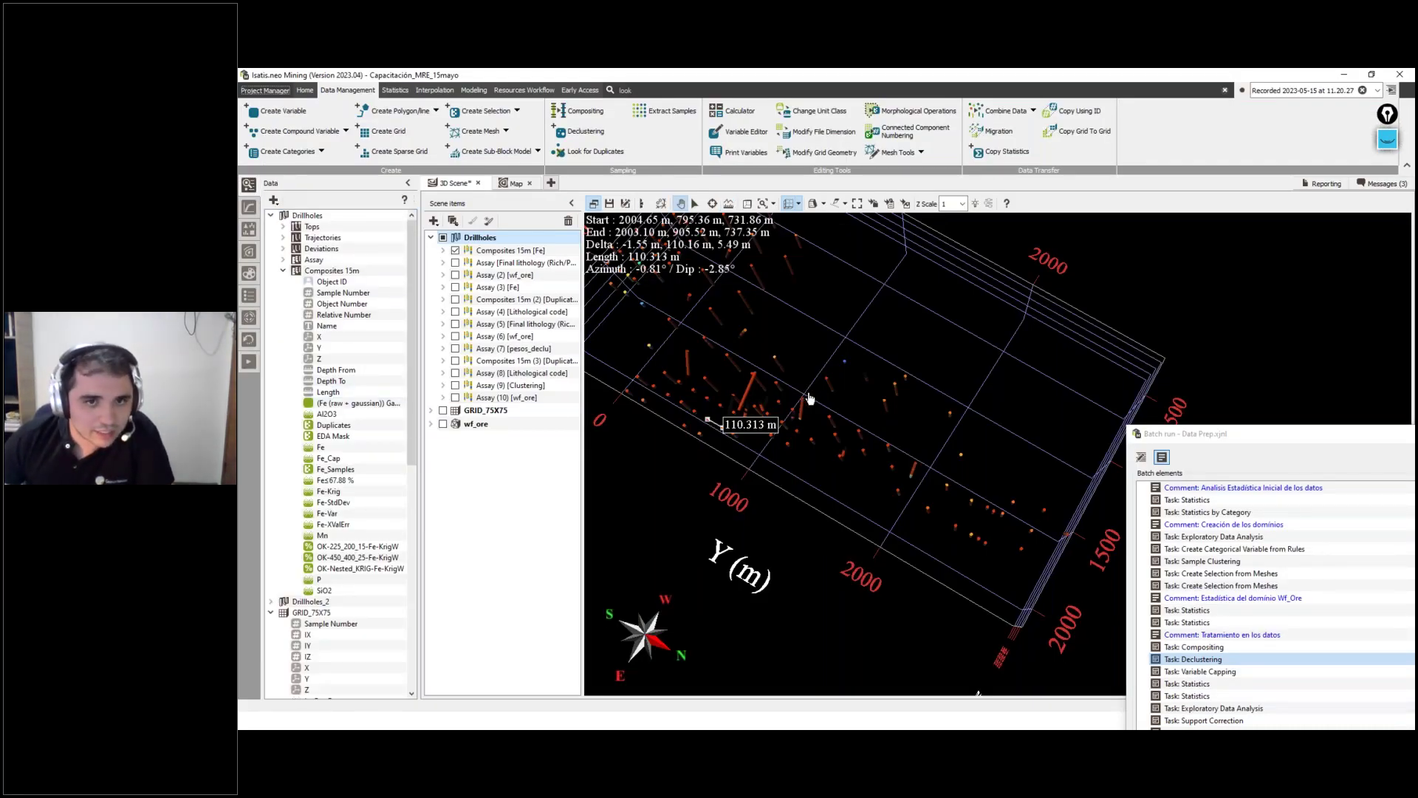
left_click_drag(810, 398, 829, 418)
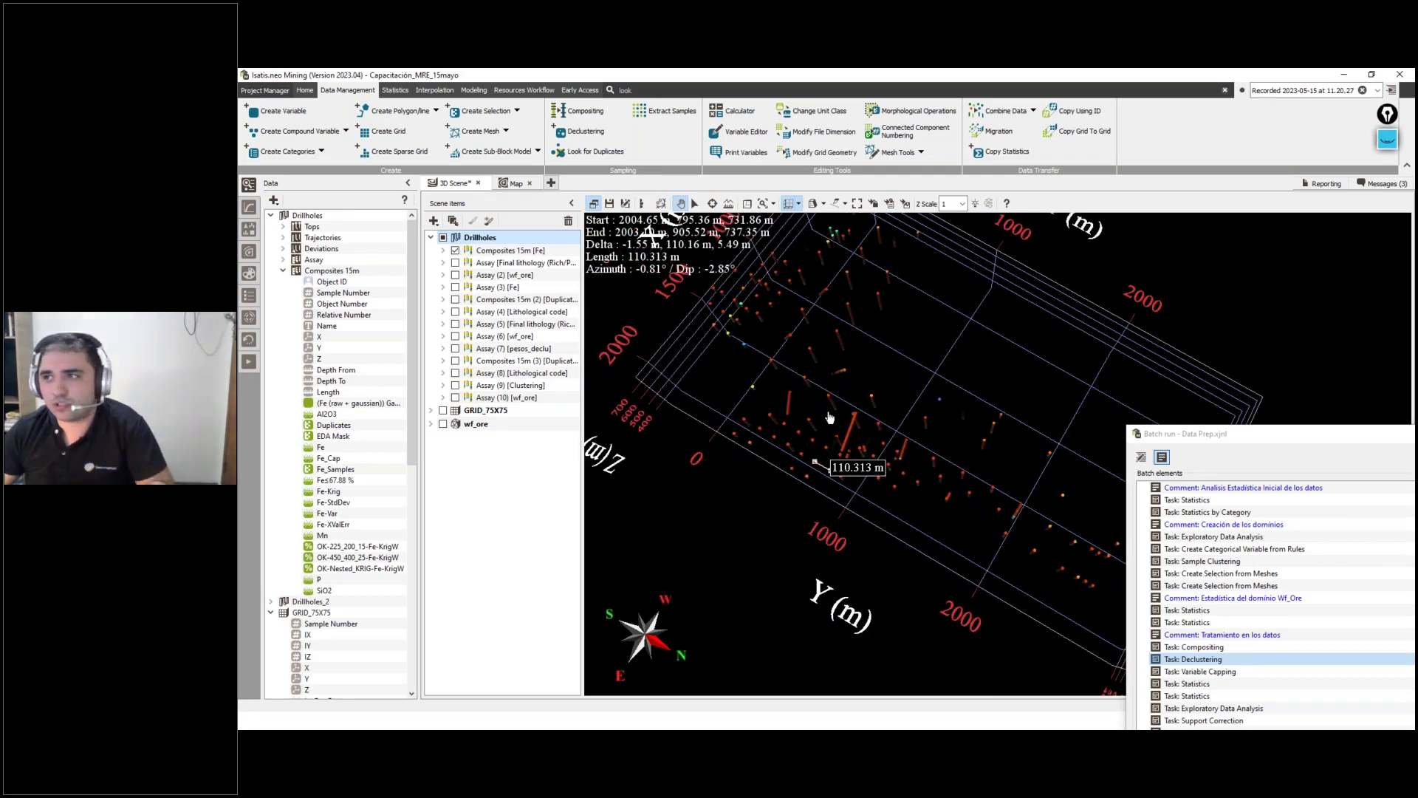
left_click(283, 260)
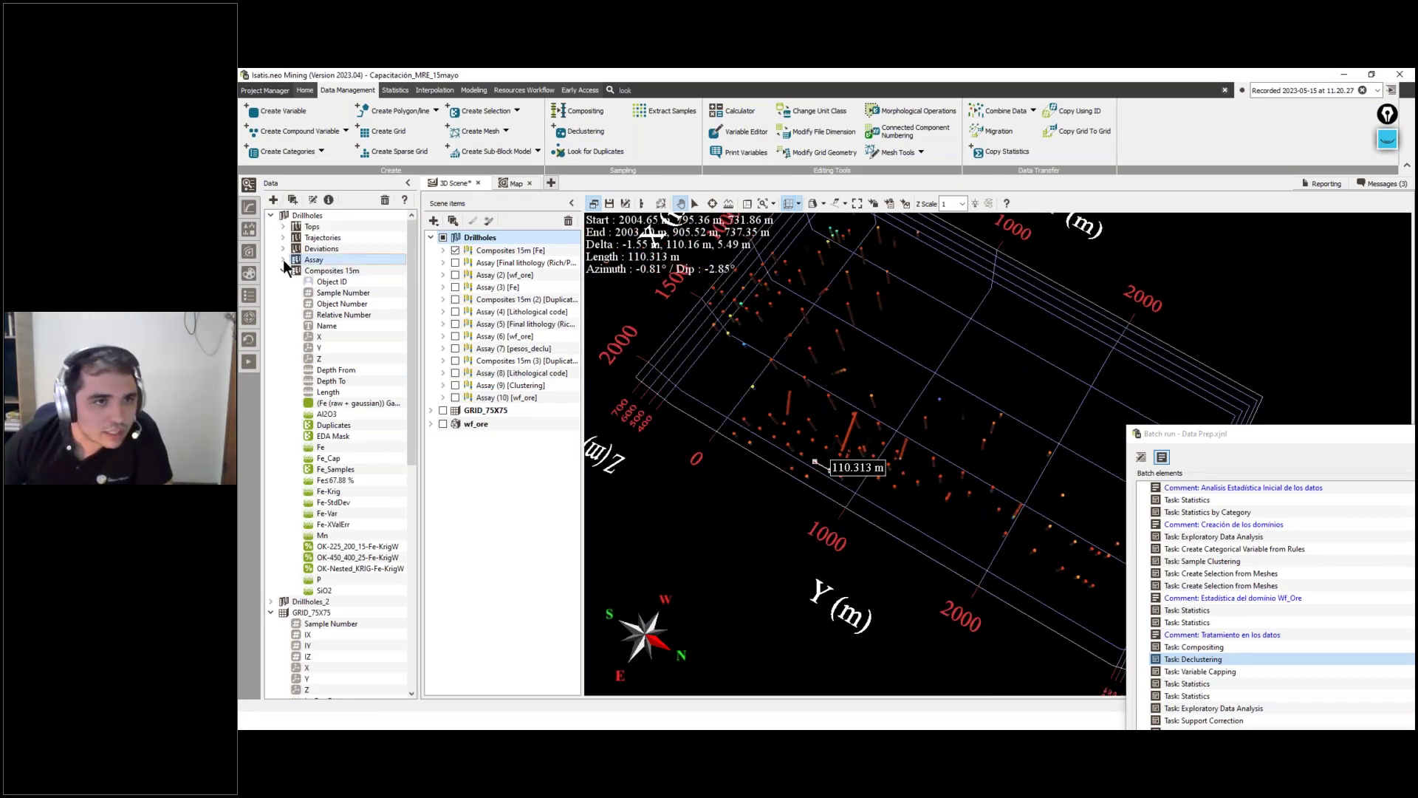
left_click(283, 259)
left_click(282, 547)
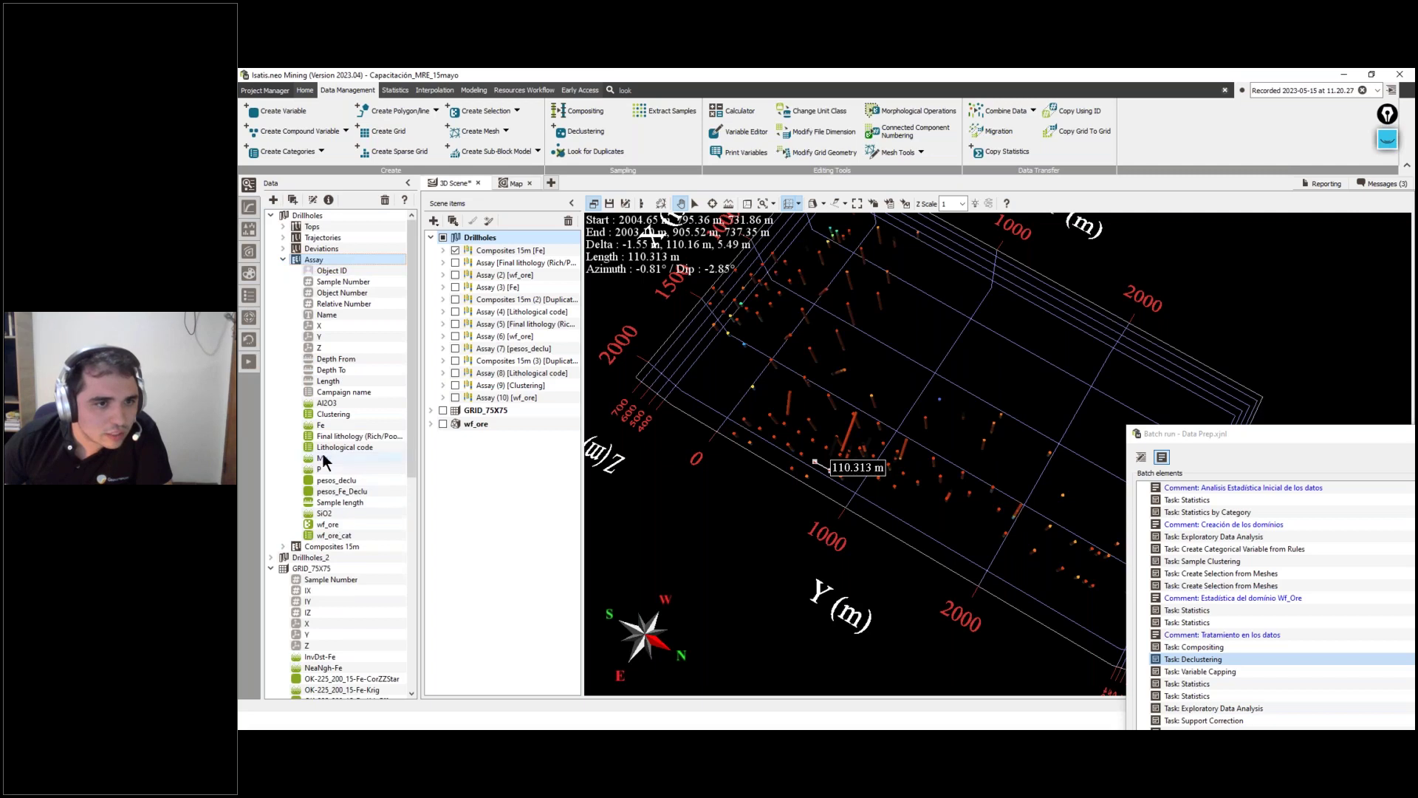
left_click(319, 491)
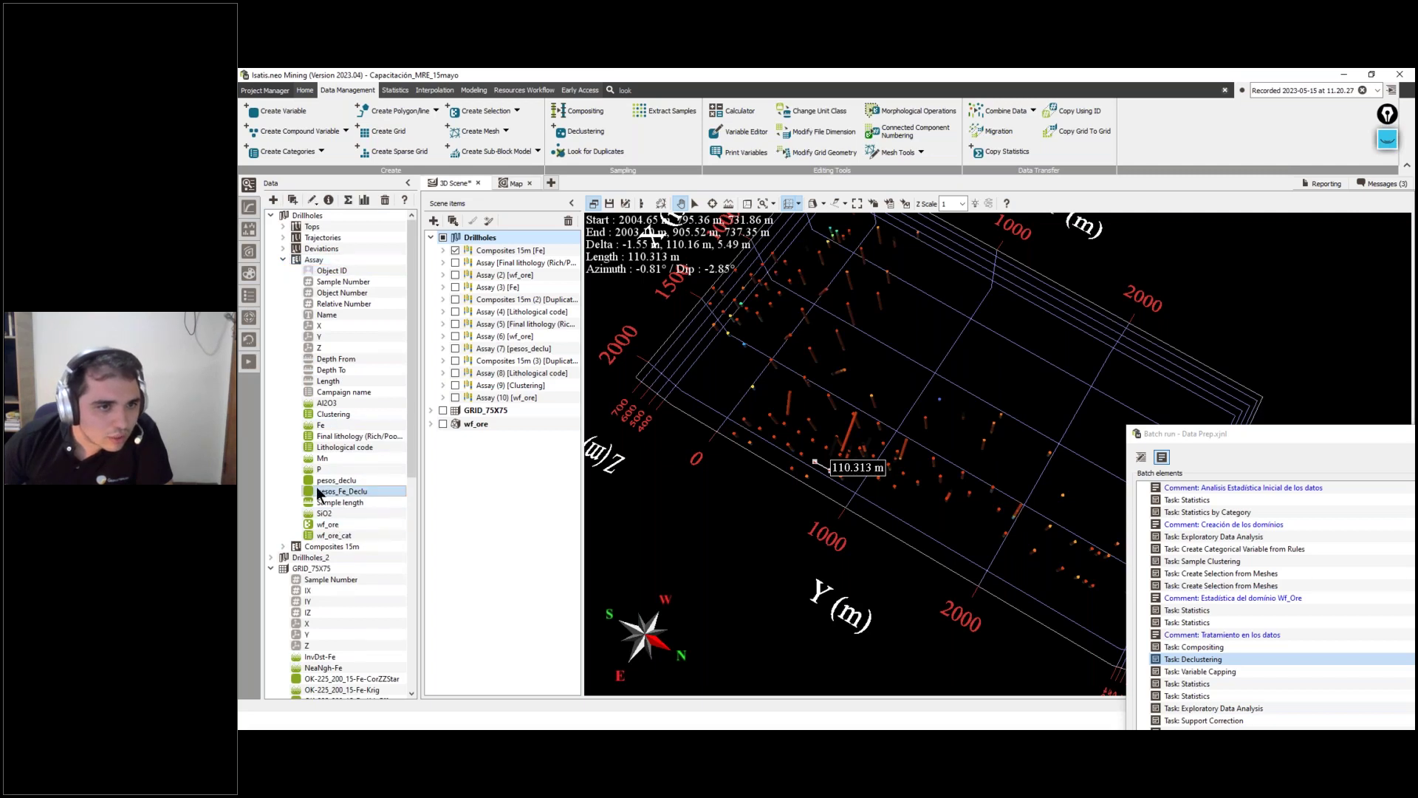
left_click_drag(333, 495, 489, 418)
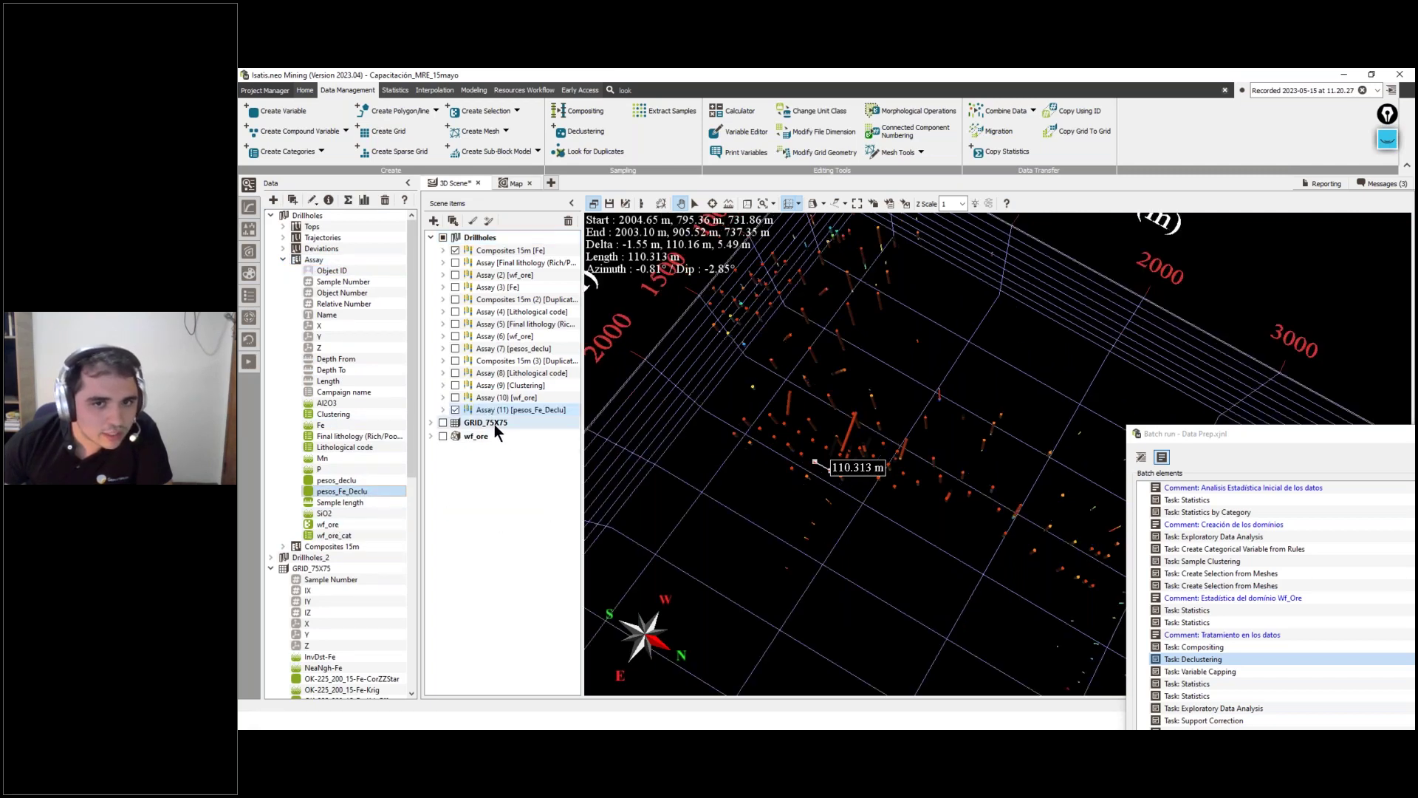
left_click(455, 251)
left_click_drag(1201, 441, 1297, 639)
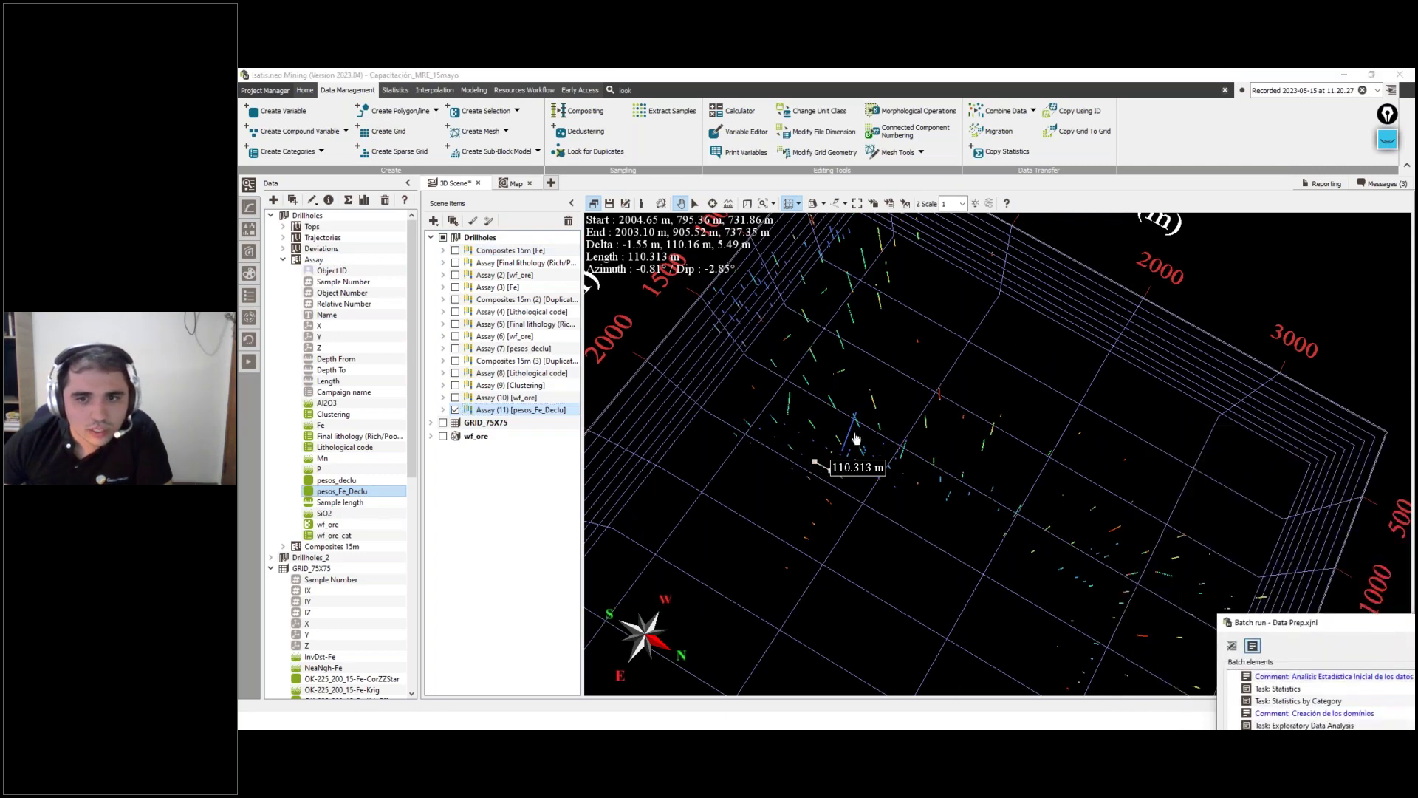
Step: Expand the pesos_Fe_Declu color legend and examine how the declustering weights vary between dense and sparse drilling
left_click(443, 409)
left_click_drag(1043, 529, 774, 422)
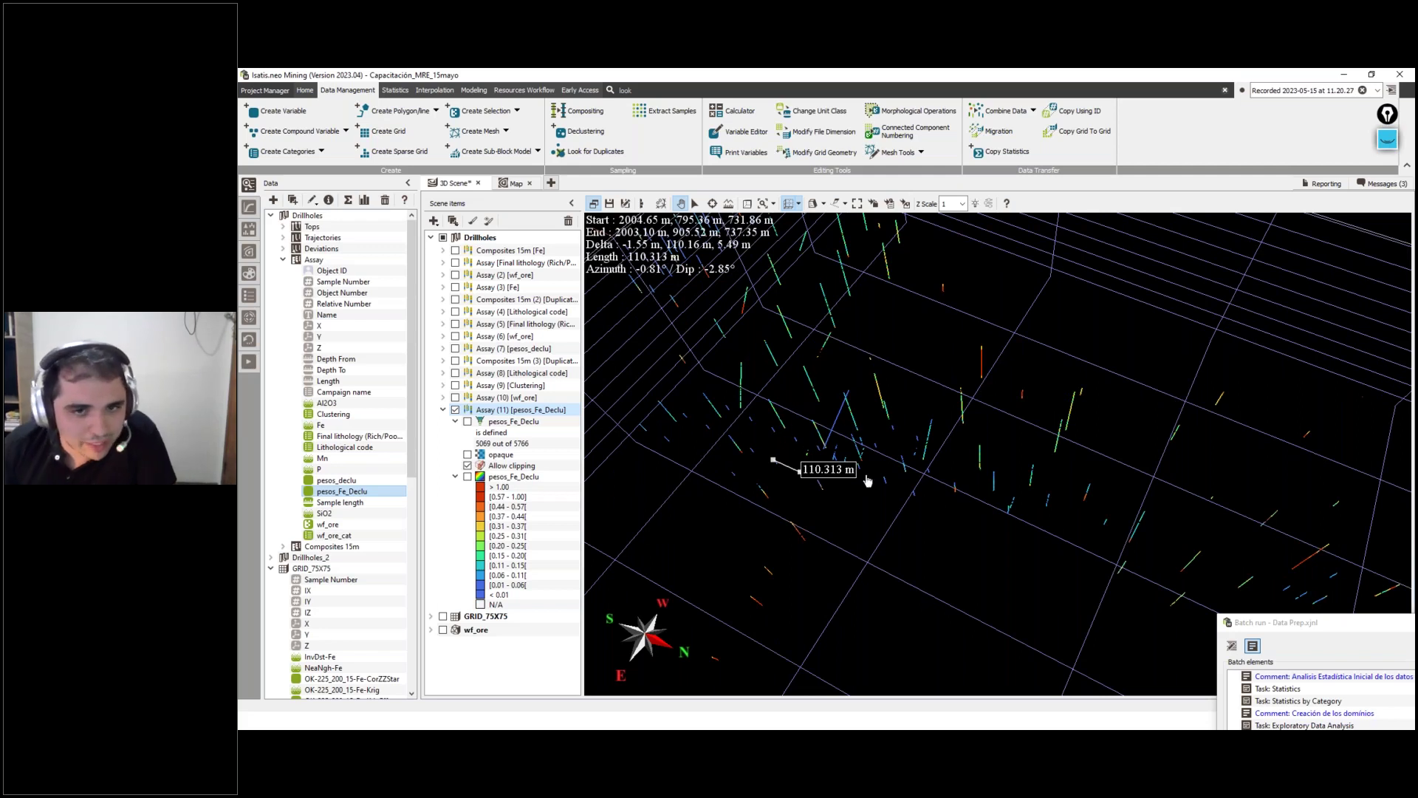
scroll(1030, 467, "up", 5)
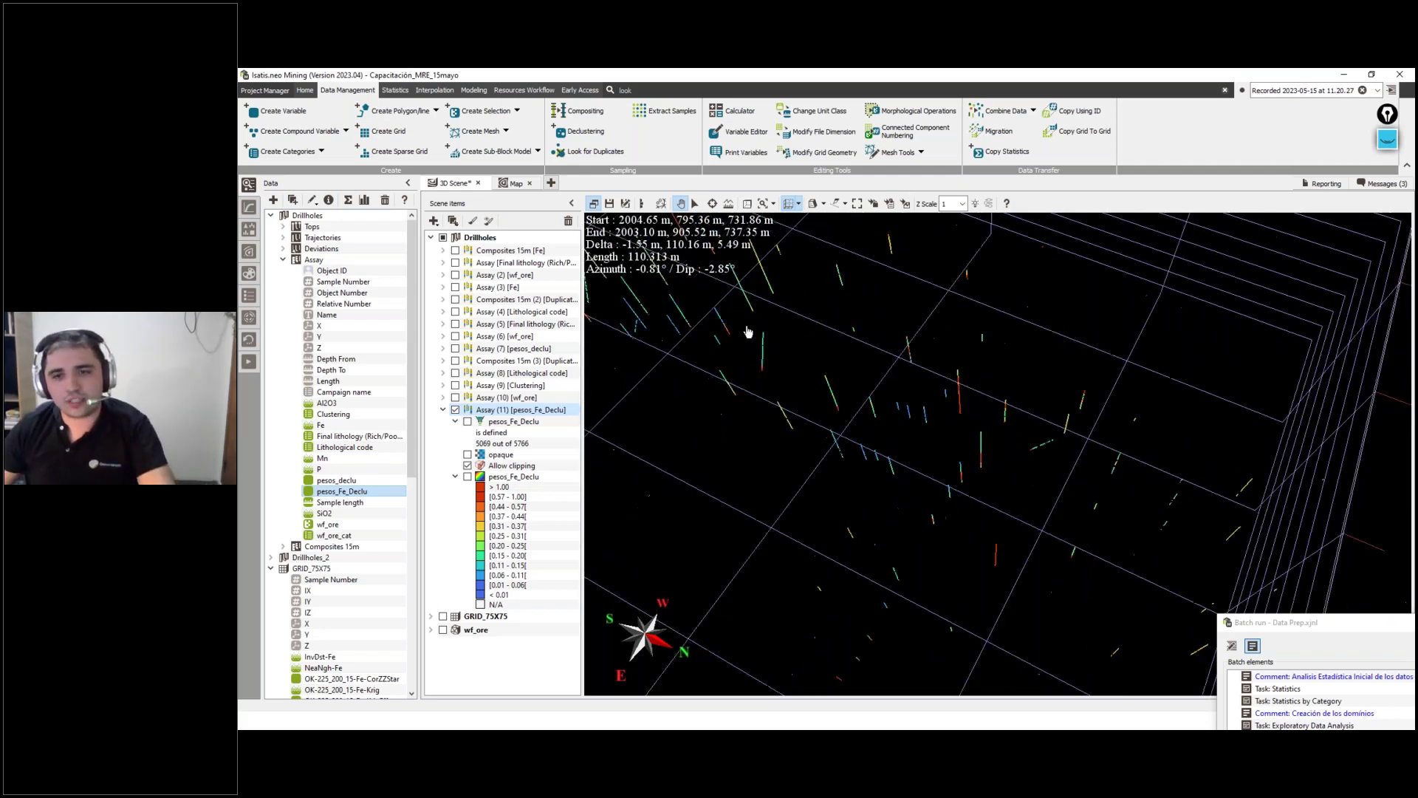
scroll(1028, 428, "up", 3)
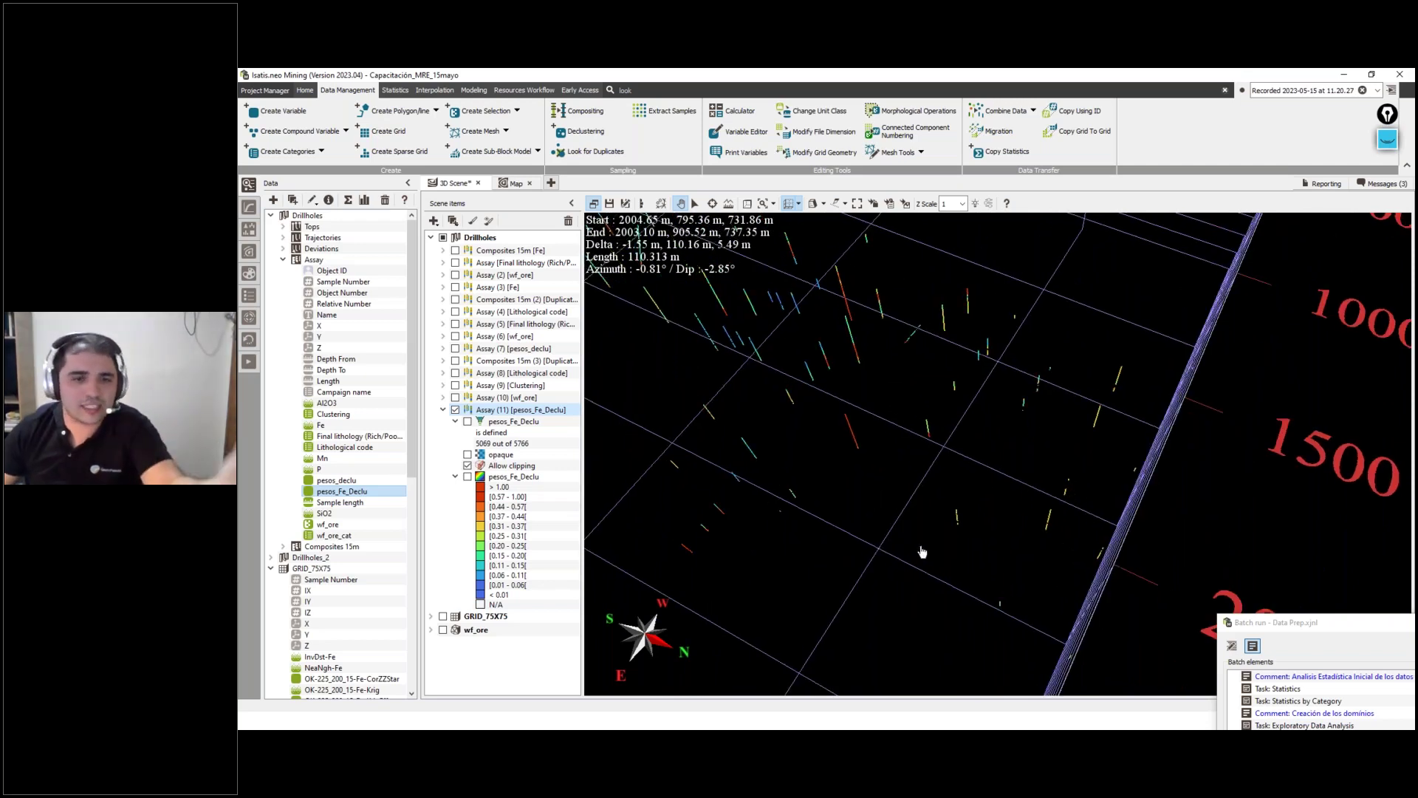
scroll(972, 389, "down", 6)
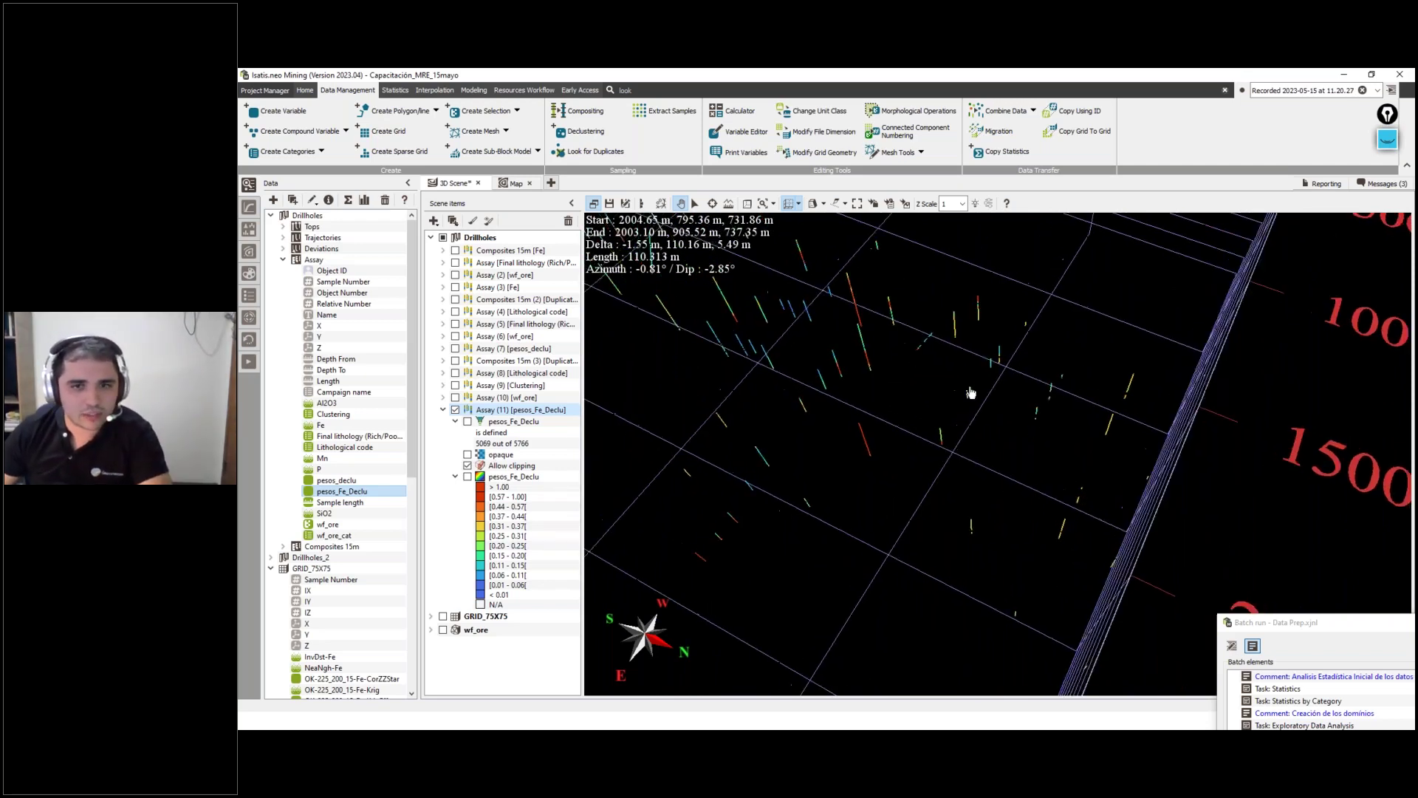
left_click_drag(986, 501, 775, 458)
Step: Display the Assay (11) pesos_Fe_Declu drillholes as tubes with a size of 25 m and inspect the weights in 3D
double_click(517, 410)
left_click(714, 359)
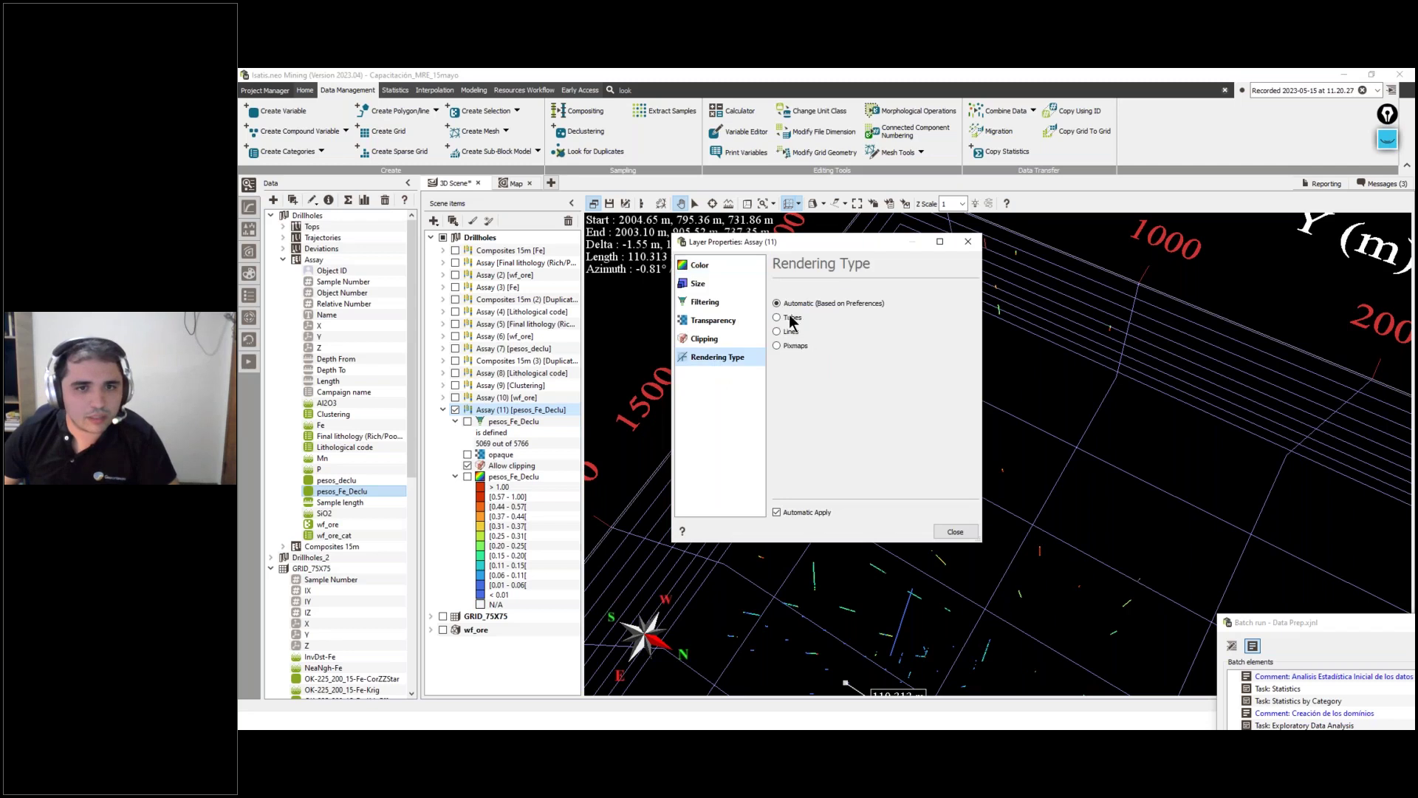
left_click(720, 288)
double_click(885, 332)
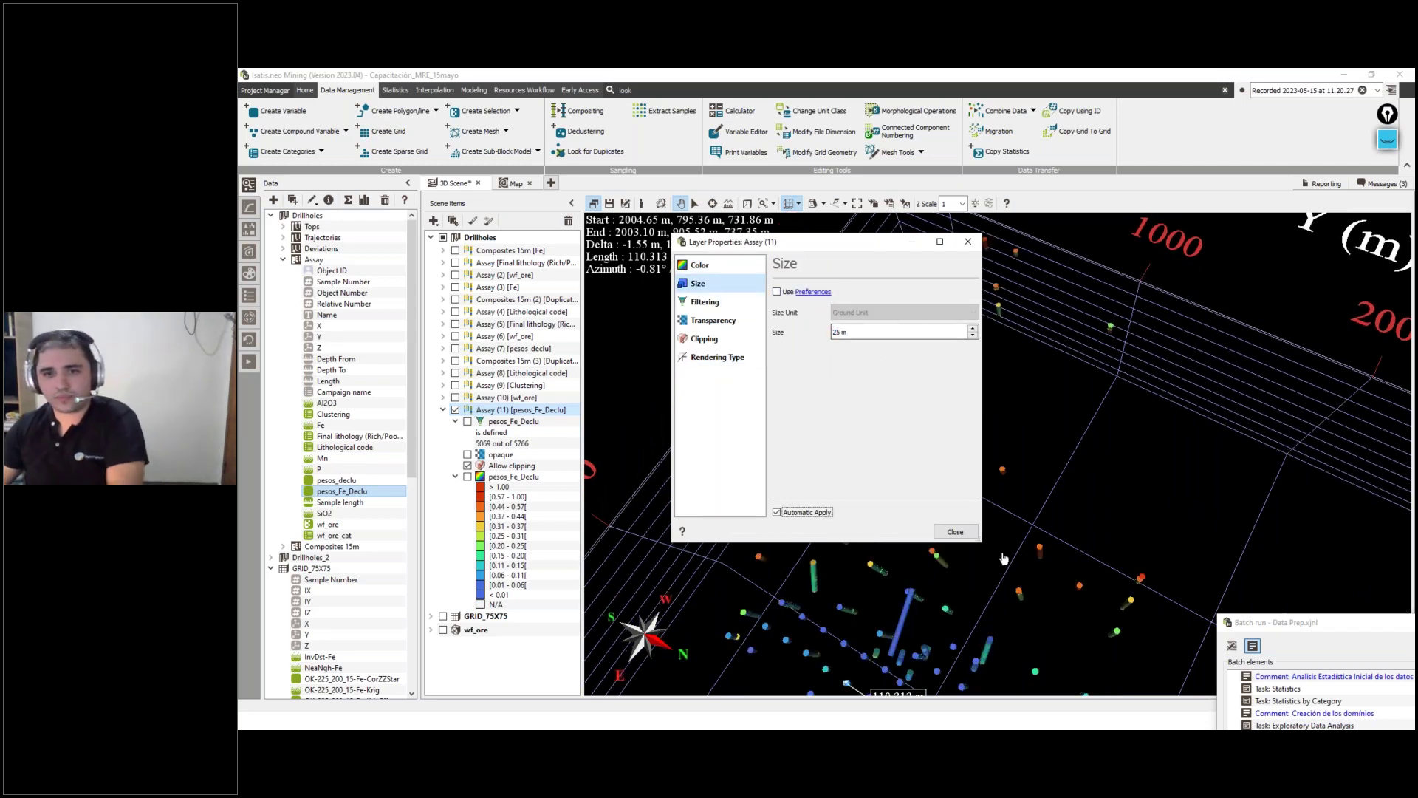
left_click(955, 531)
left_click_drag(902, 550, 911, 355)
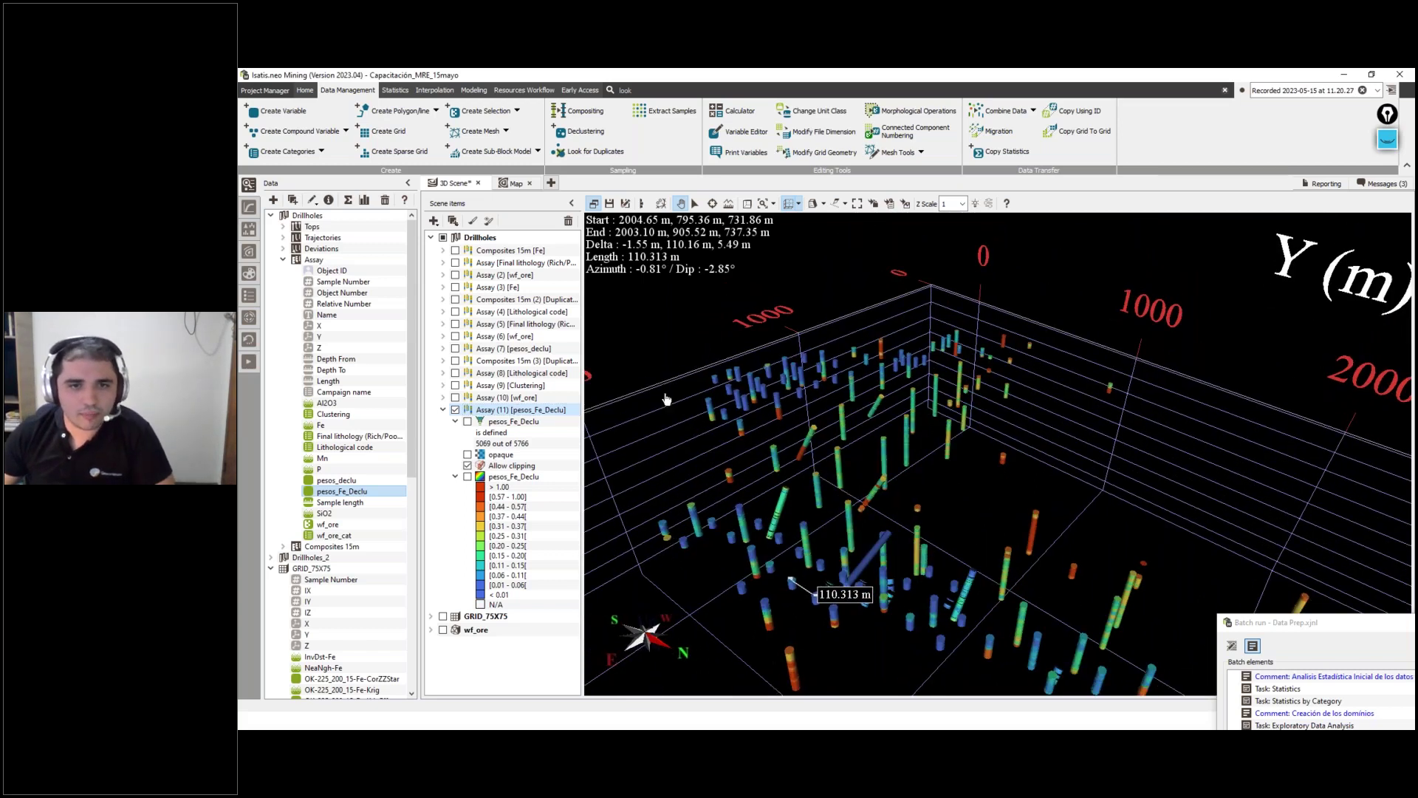
left_click_drag(1011, 493, 971, 349)
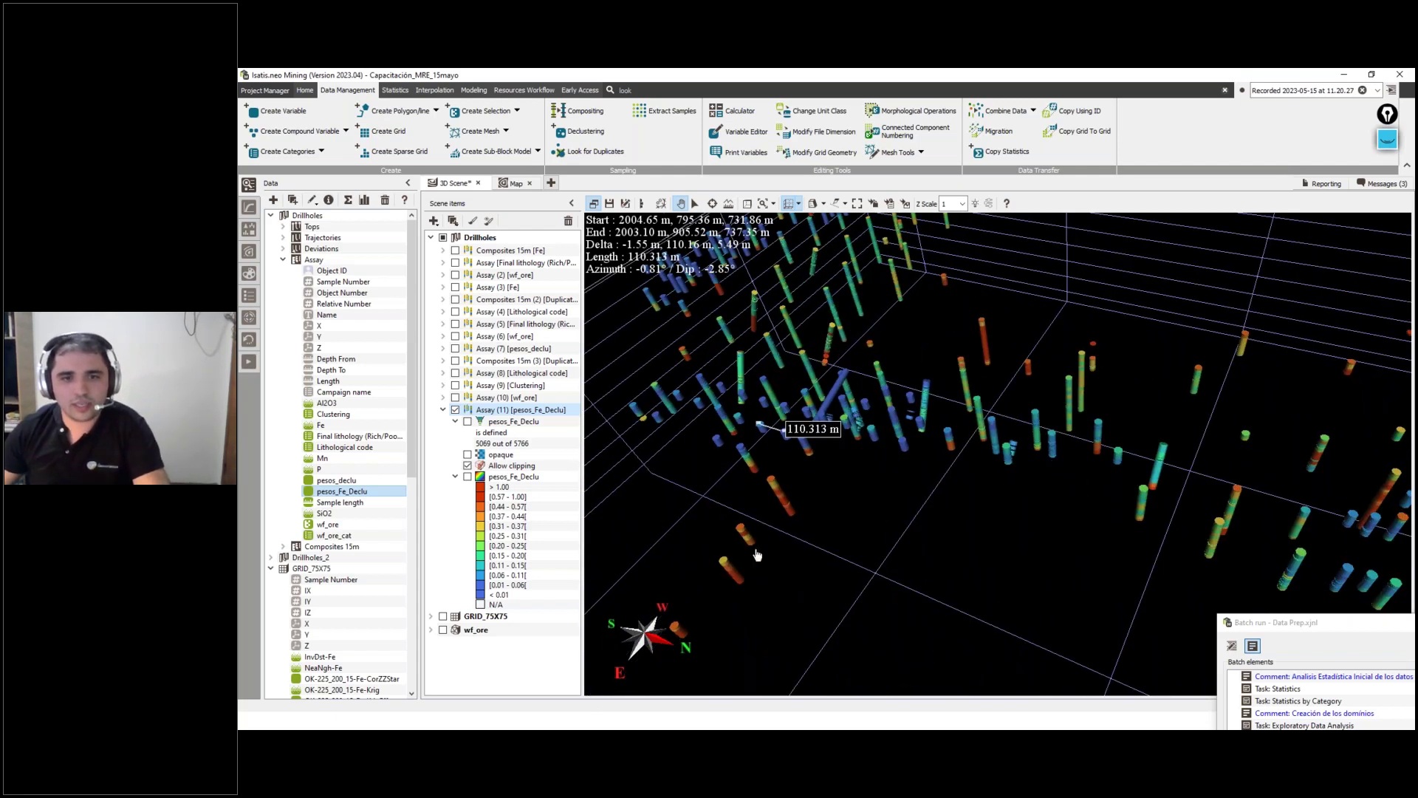
Step: Compute statistics for Fe, SiO2 and Al2O3 in Drillholes / Assay with the wf_ore selection, weighted by pesos_Fe_Declu
left_click_drag(1333, 627, 1003, 255)
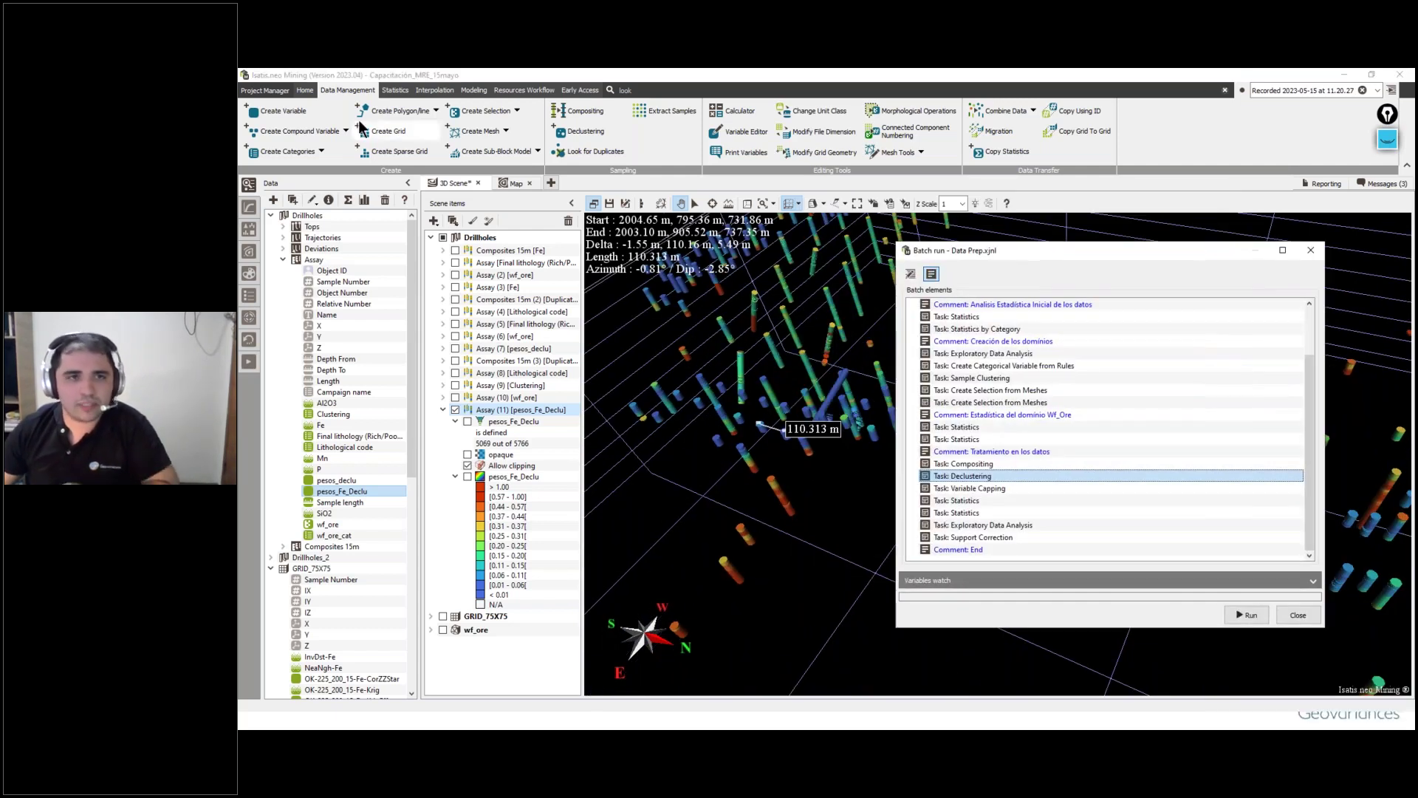
left_click(401, 87)
left_click(272, 131)
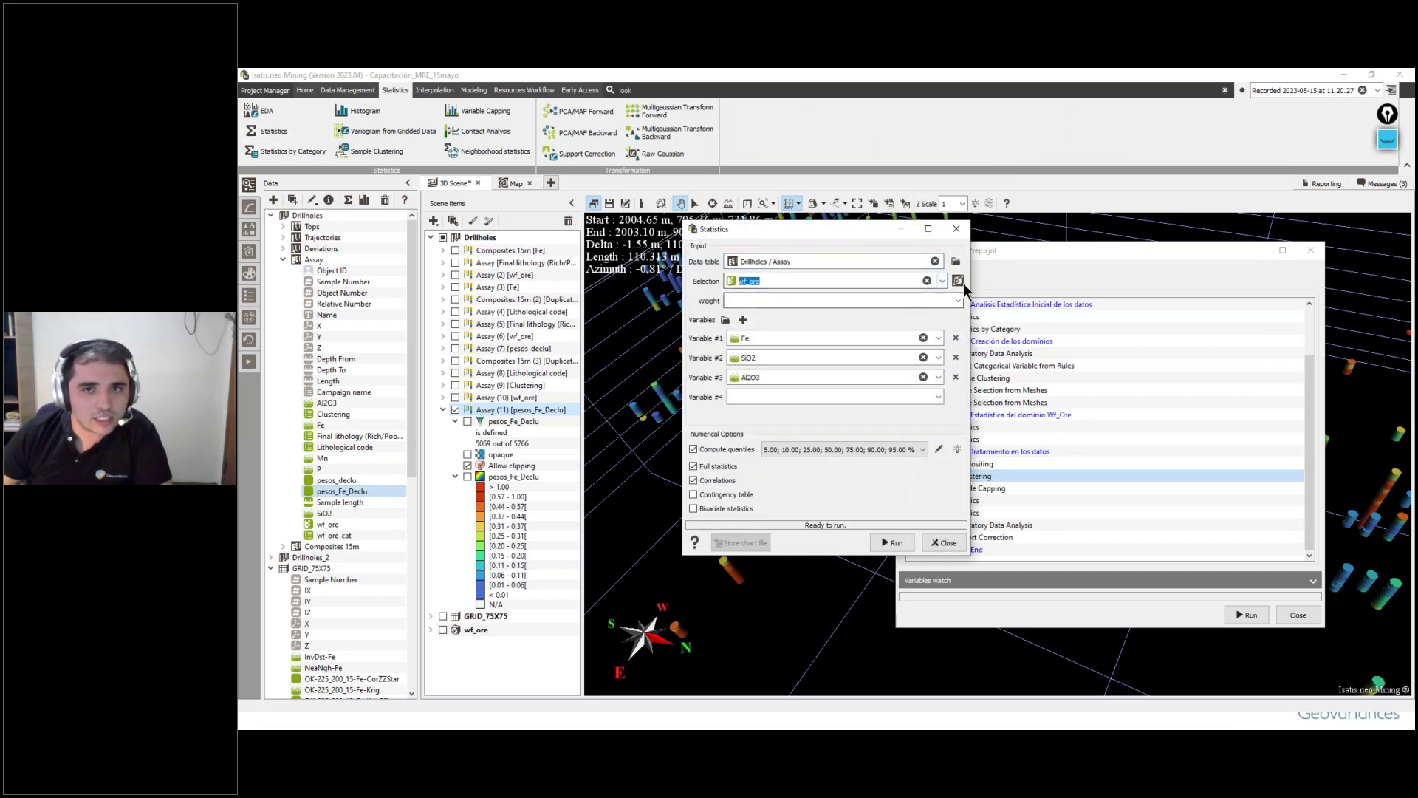
left_click(755, 299)
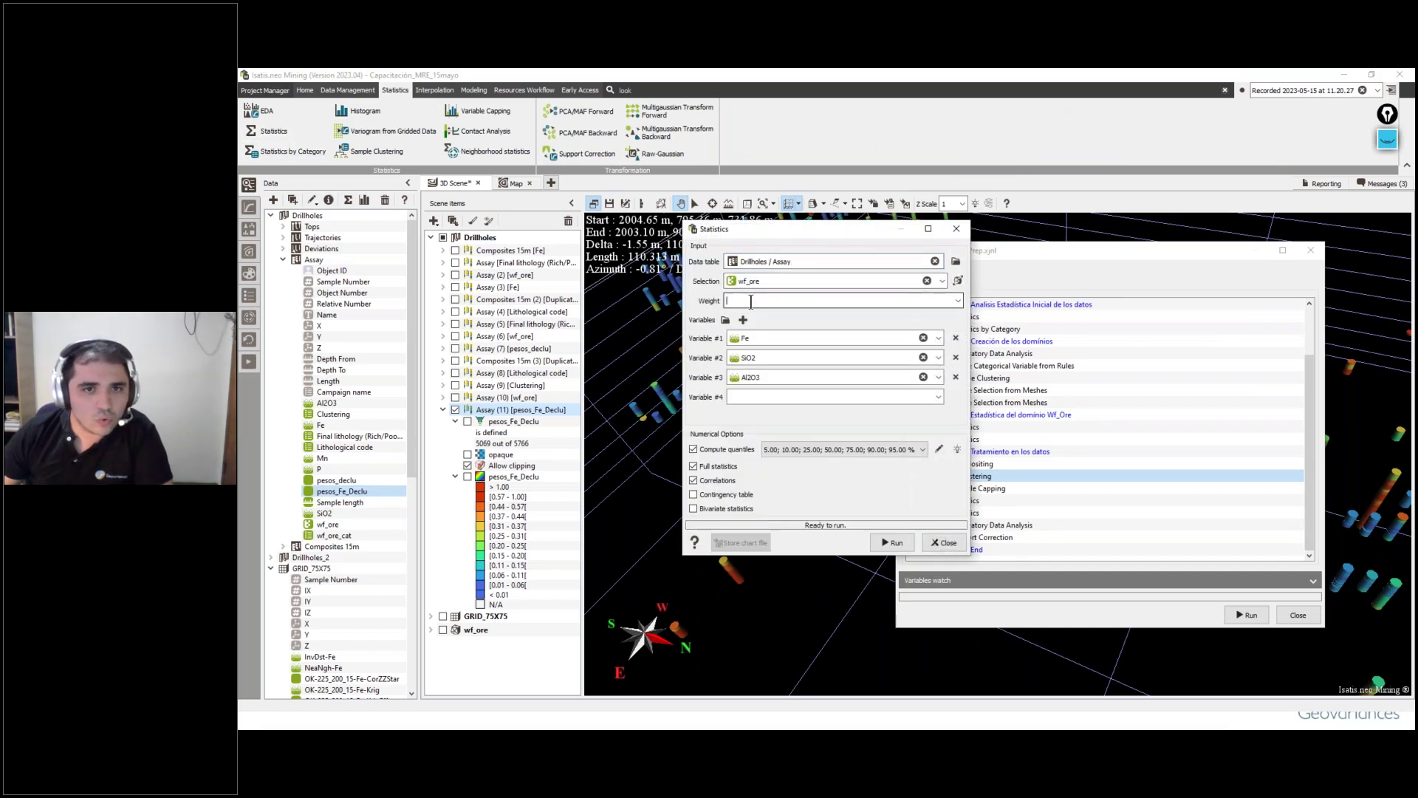
left_click(957, 301)
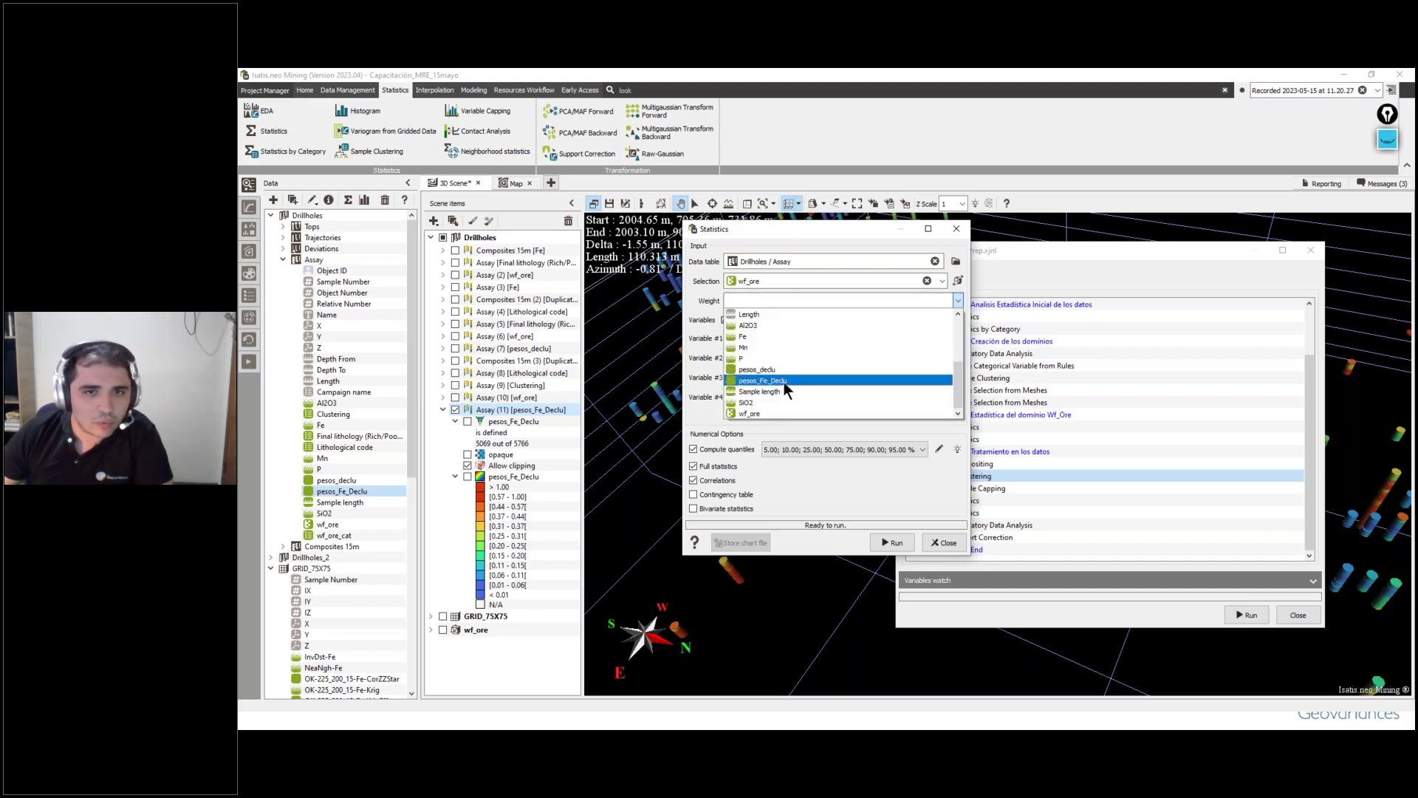
left_click(787, 382)
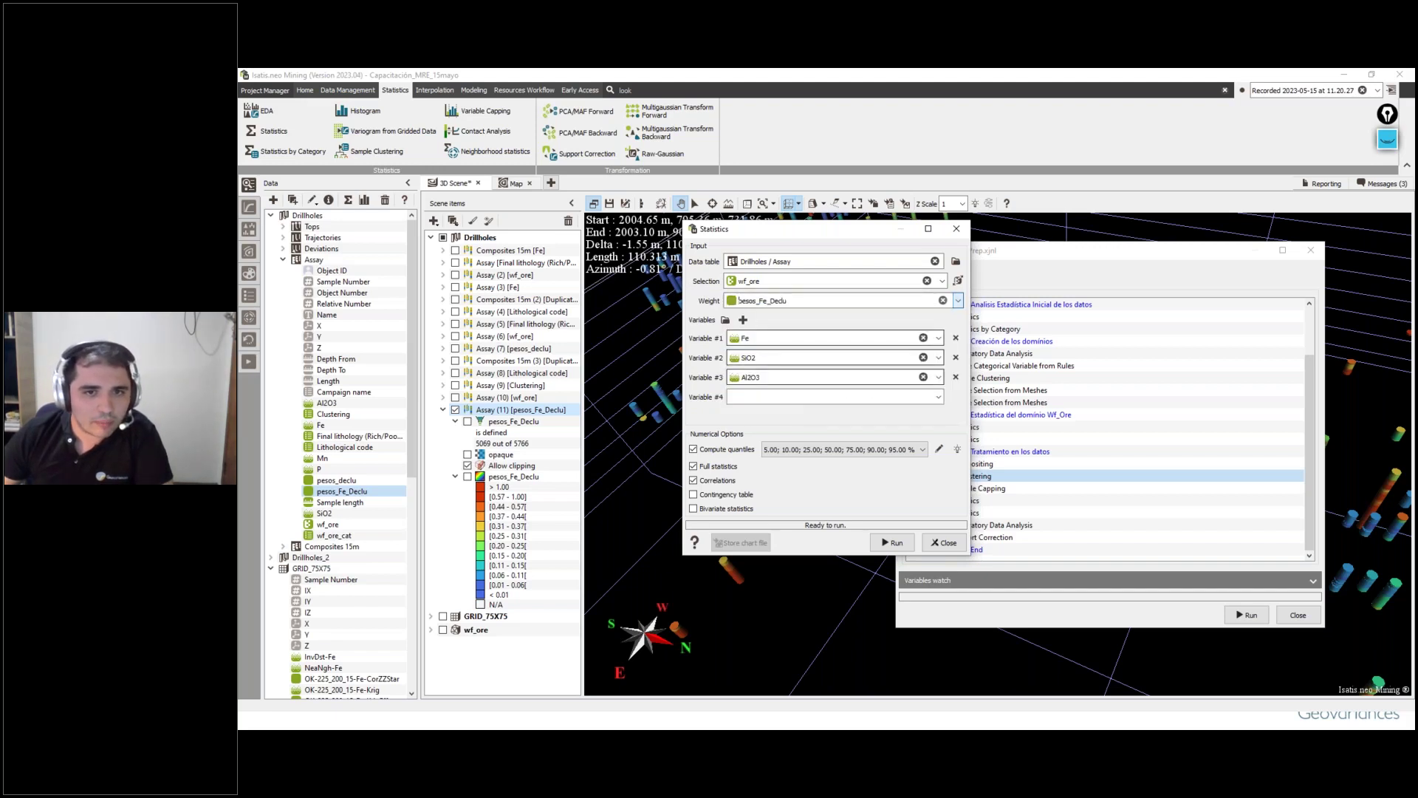
left_click(892, 542)
left_click(535, 566)
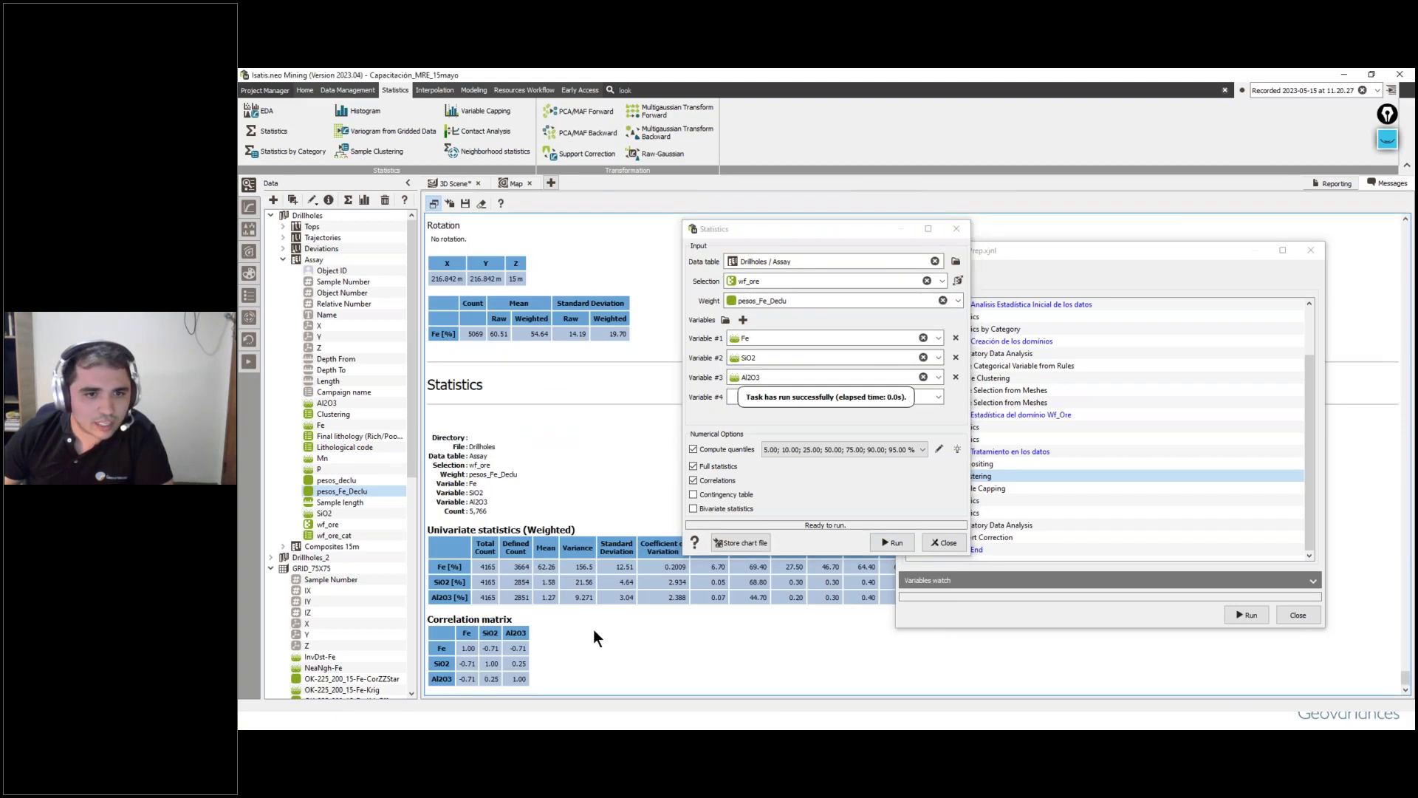
Step: Remove the wf_ore selection and rerun the pesos_Fe_Declu weighted statistics on all Assay samples
left_click_drag(806, 231, 1008, 193)
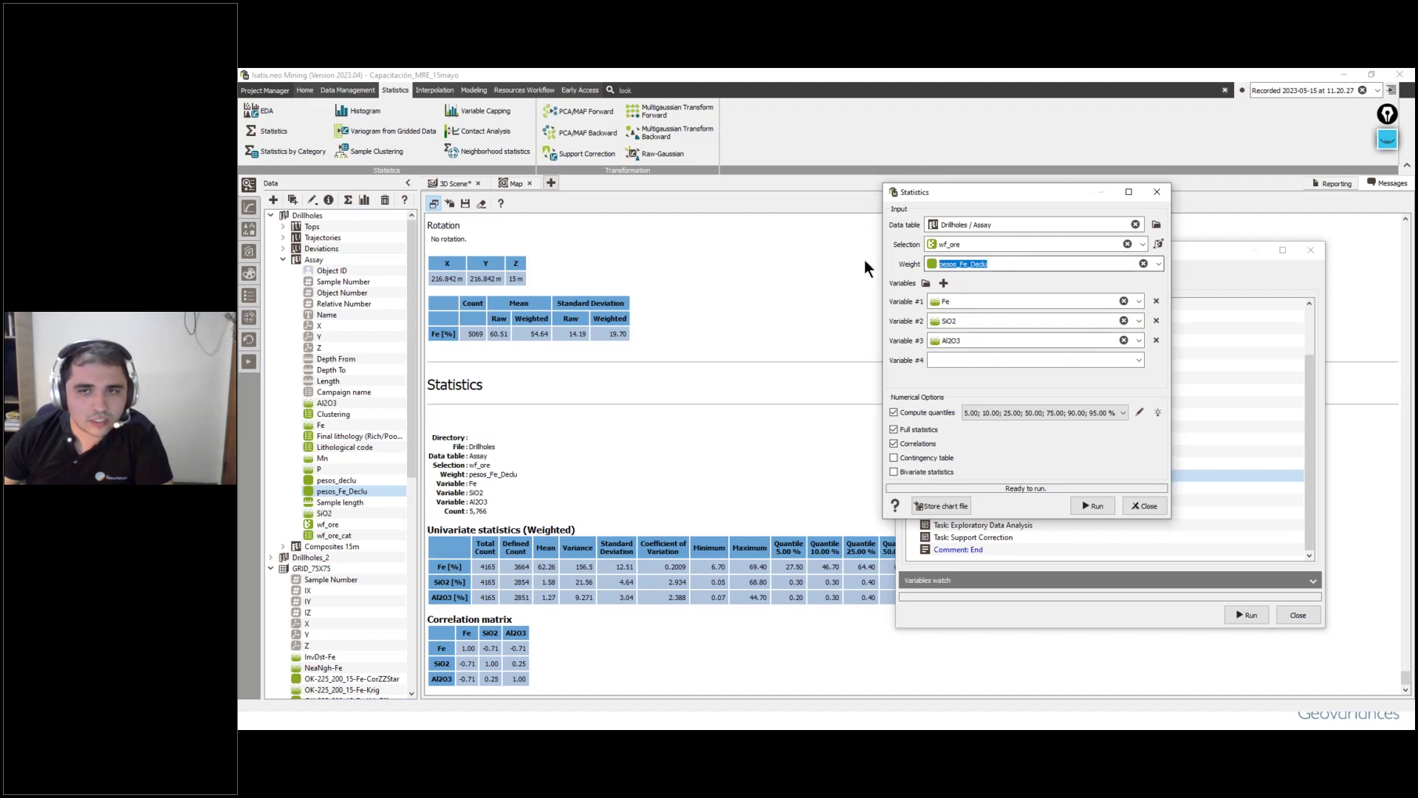
left_click(1127, 244)
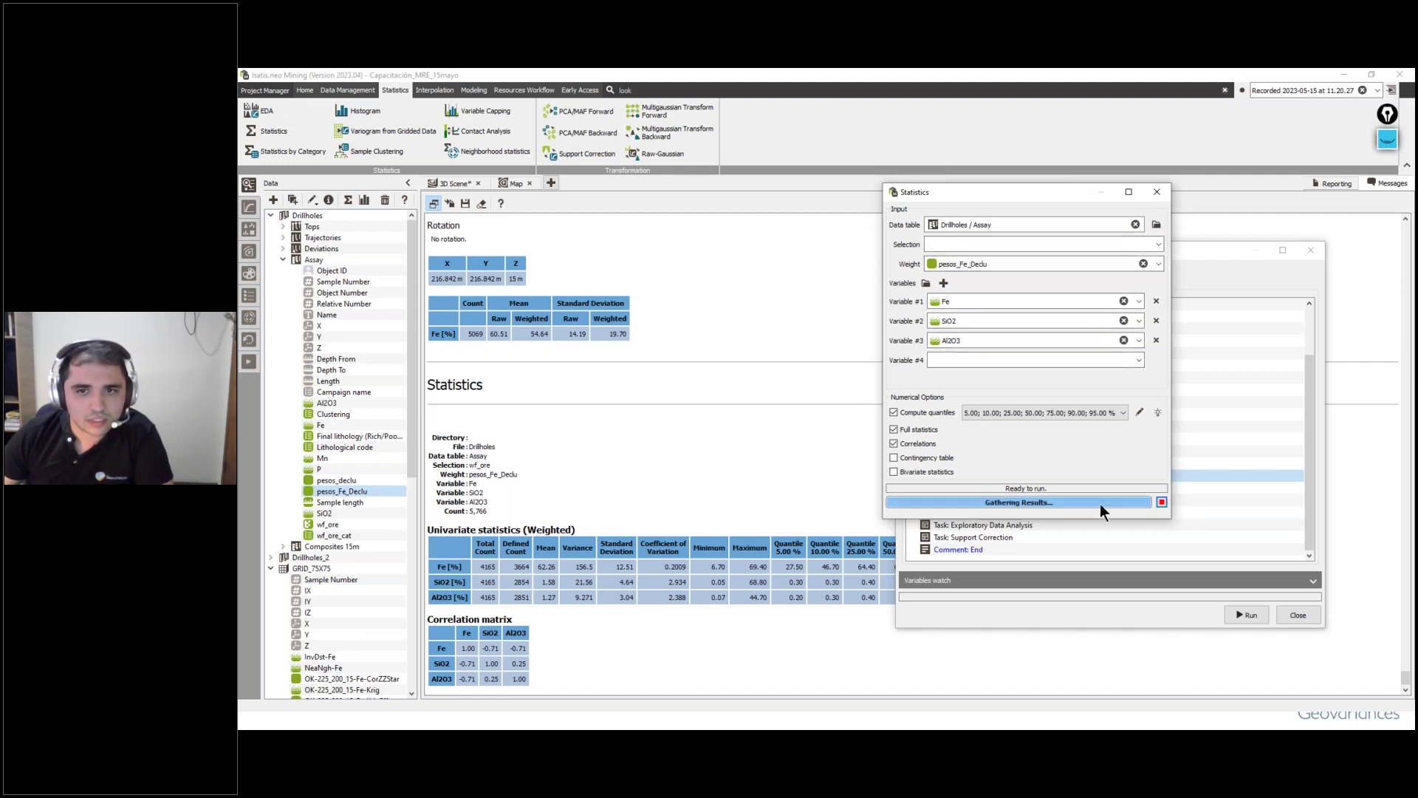
left_click(1092, 505)
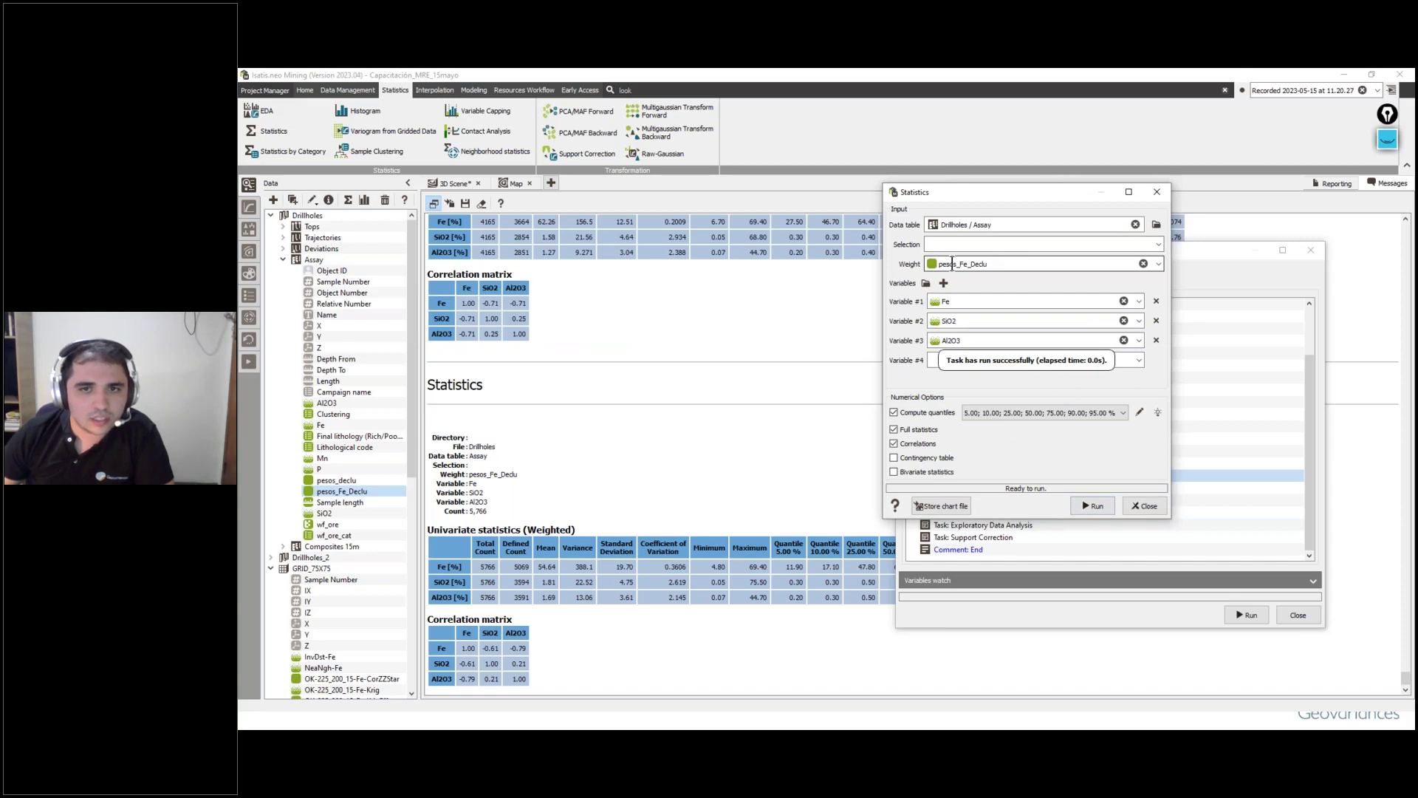
Step: Clear the weight variable, rerun the statistics to compare them with the weighted results, and close the Statistics dialog
left_click(1143, 265)
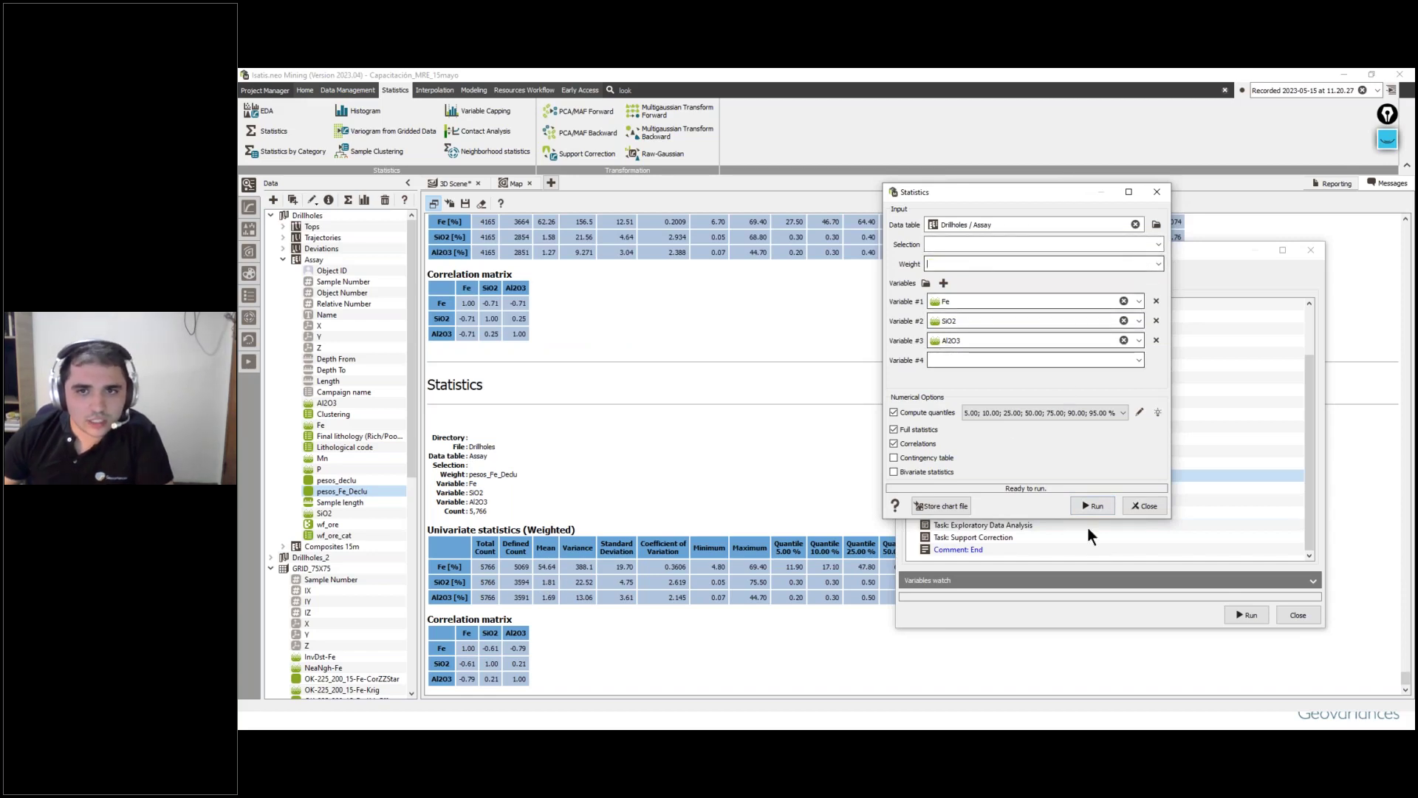
left_click(1097, 507)
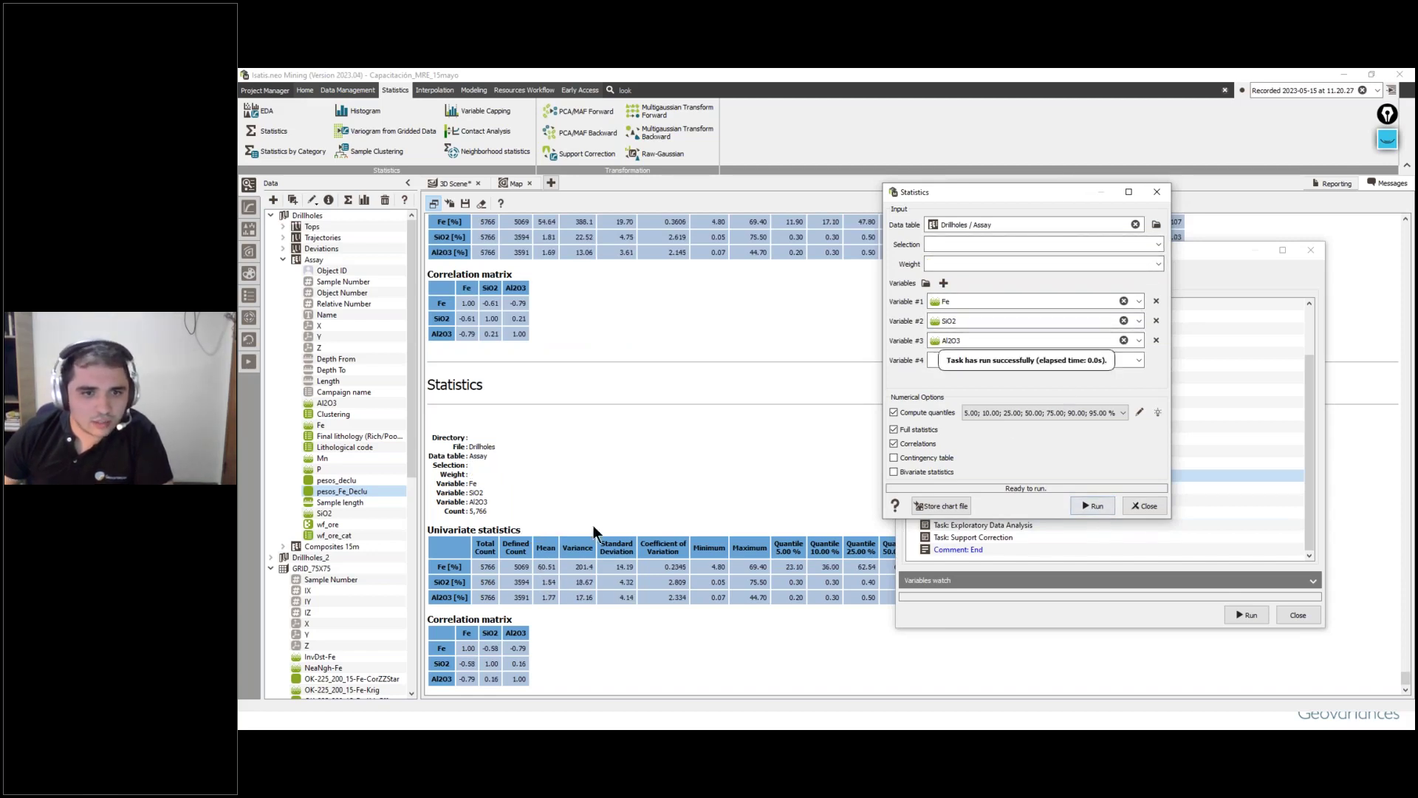
scroll(552, 332, "up", 3)
scroll(639, 552, "down", 3)
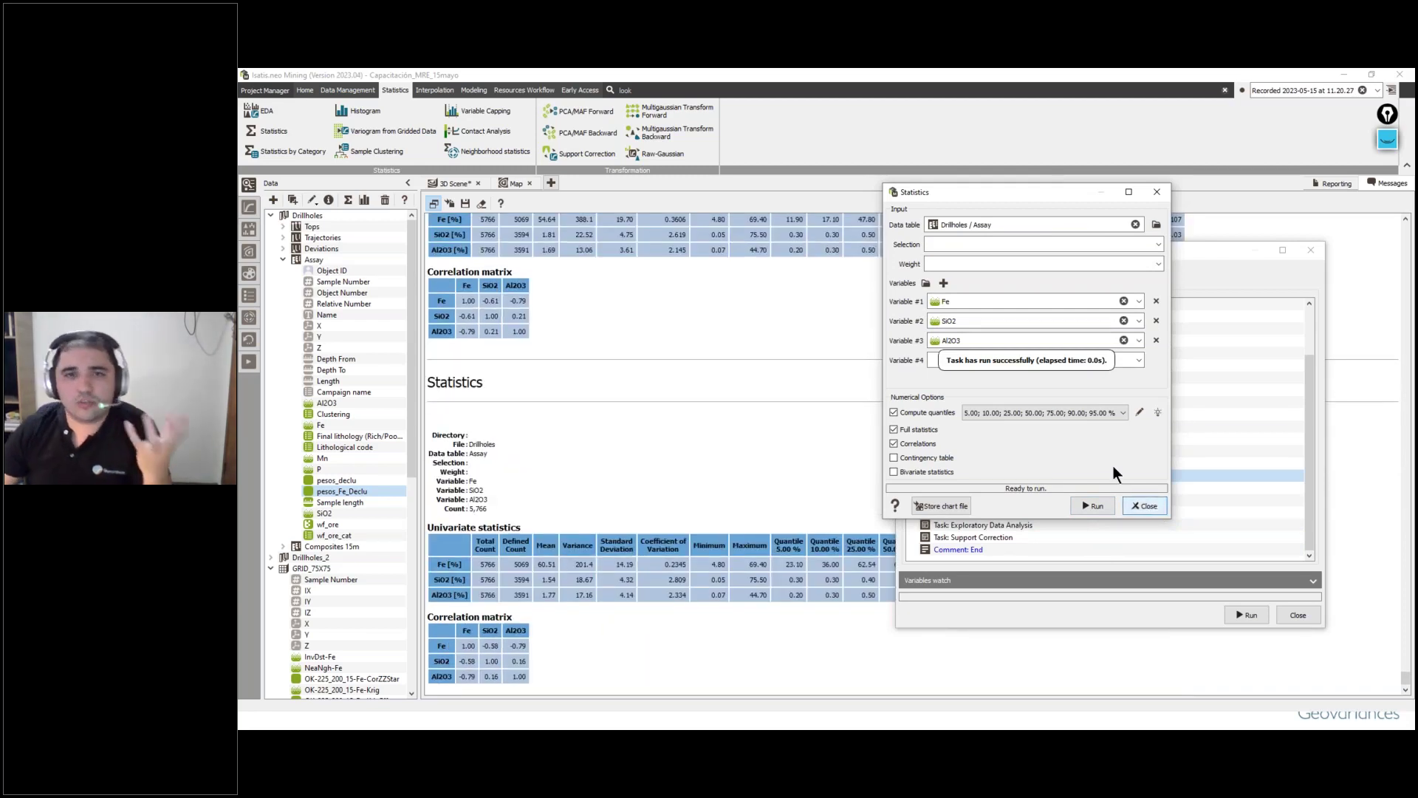
left_click(1157, 264)
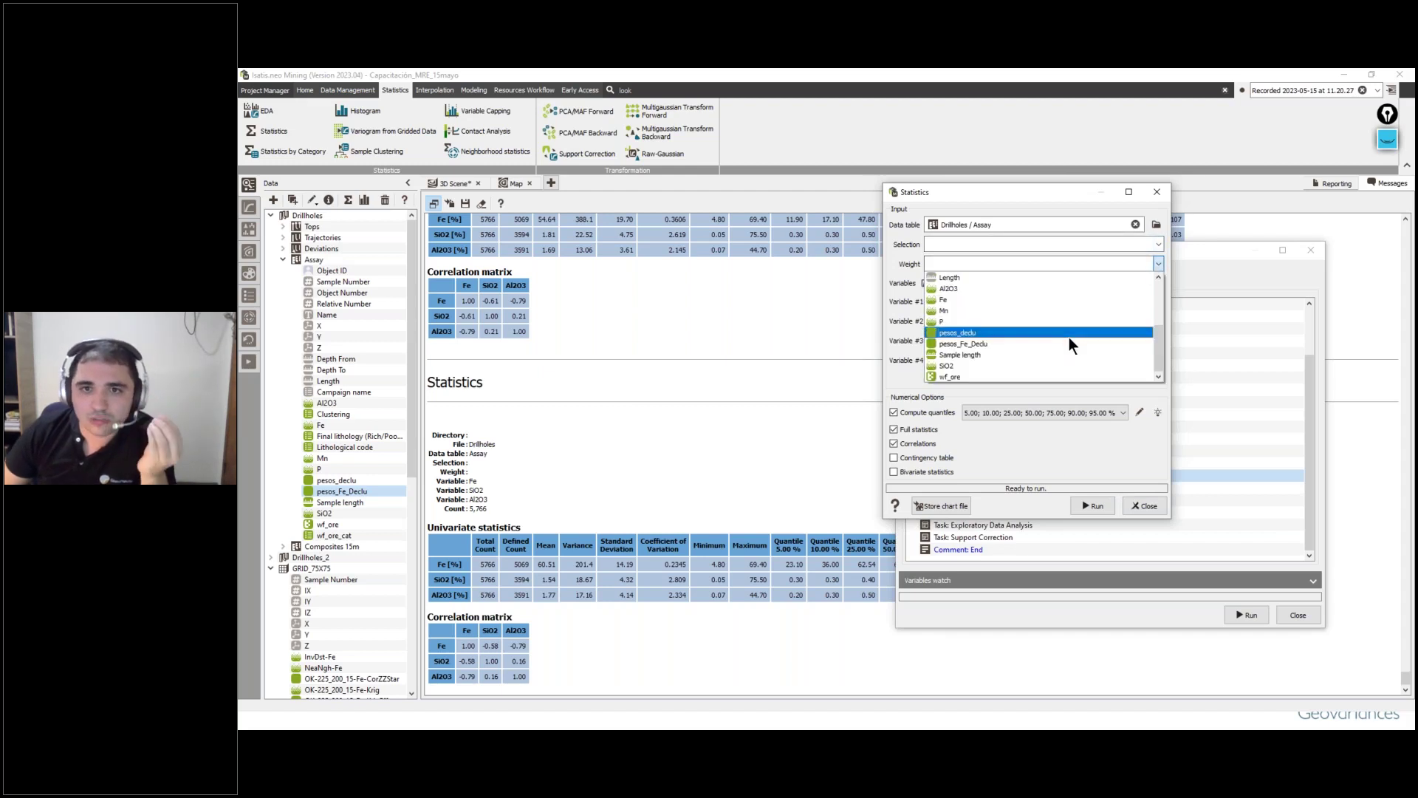
left_click(1151, 515)
left_click(1151, 516)
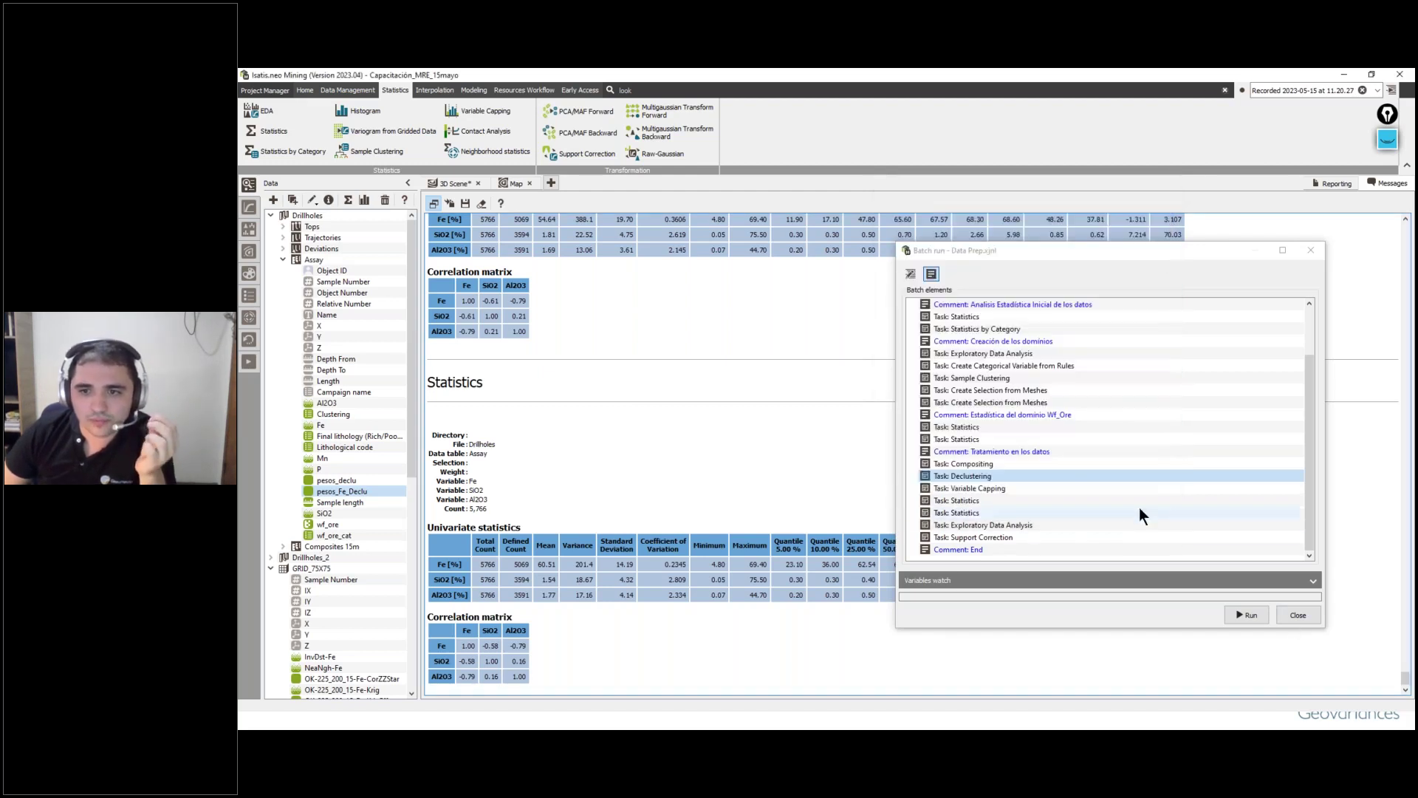
Step: Open the batch's Variable Capping task for Composites 15m Fe at full size and close the Data Prep batch window
left_click(1041, 491)
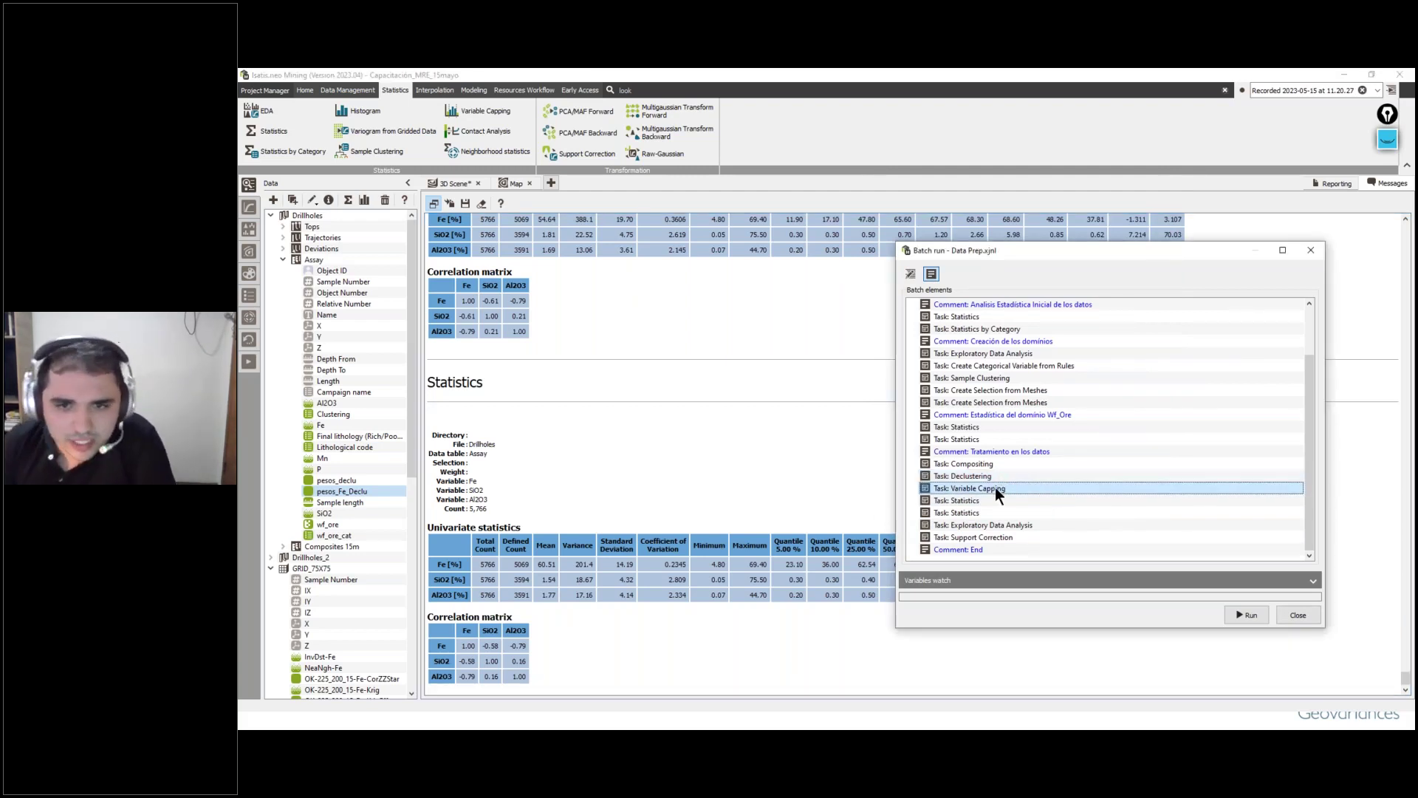
left_click(473, 162)
scroll(485, 162, "up", 1)
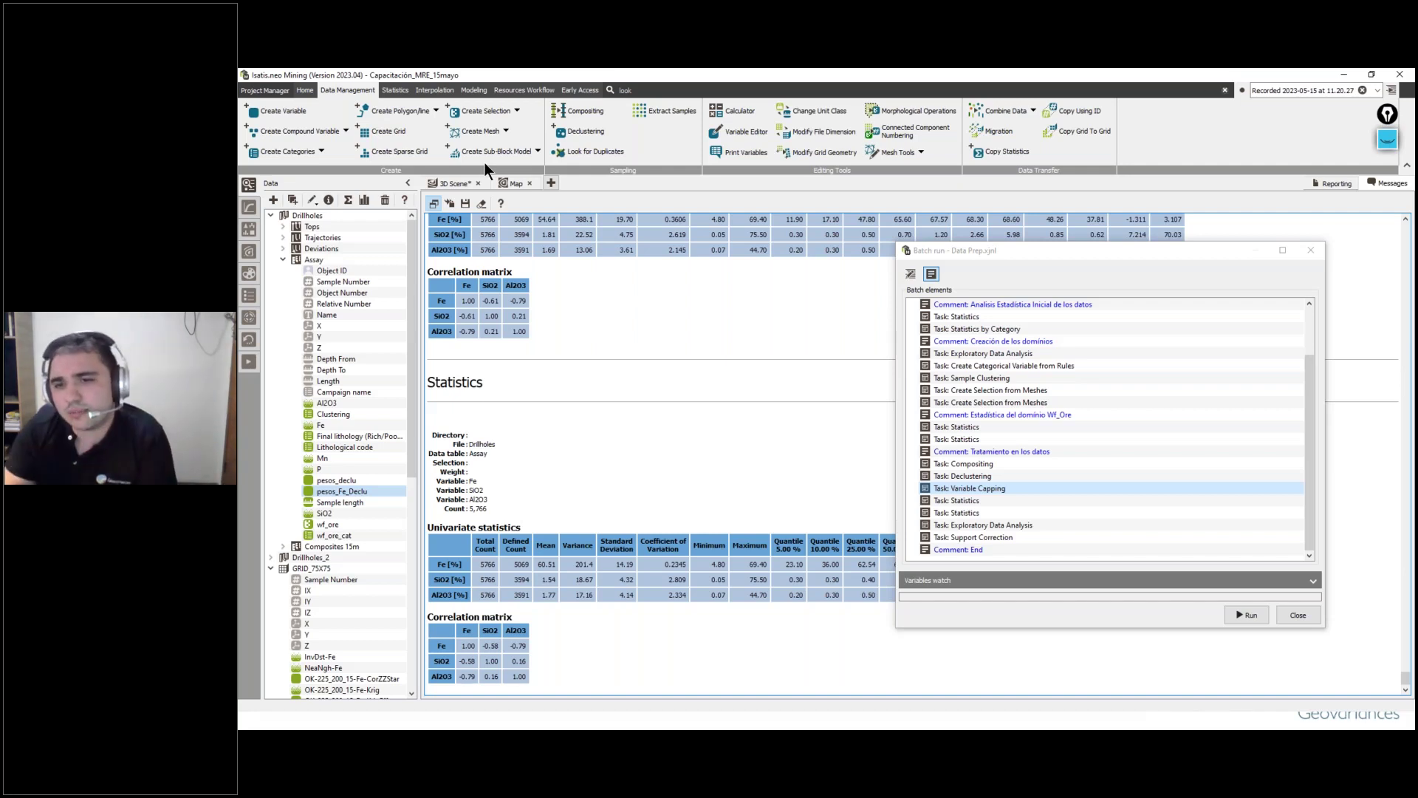
left_click(406, 89)
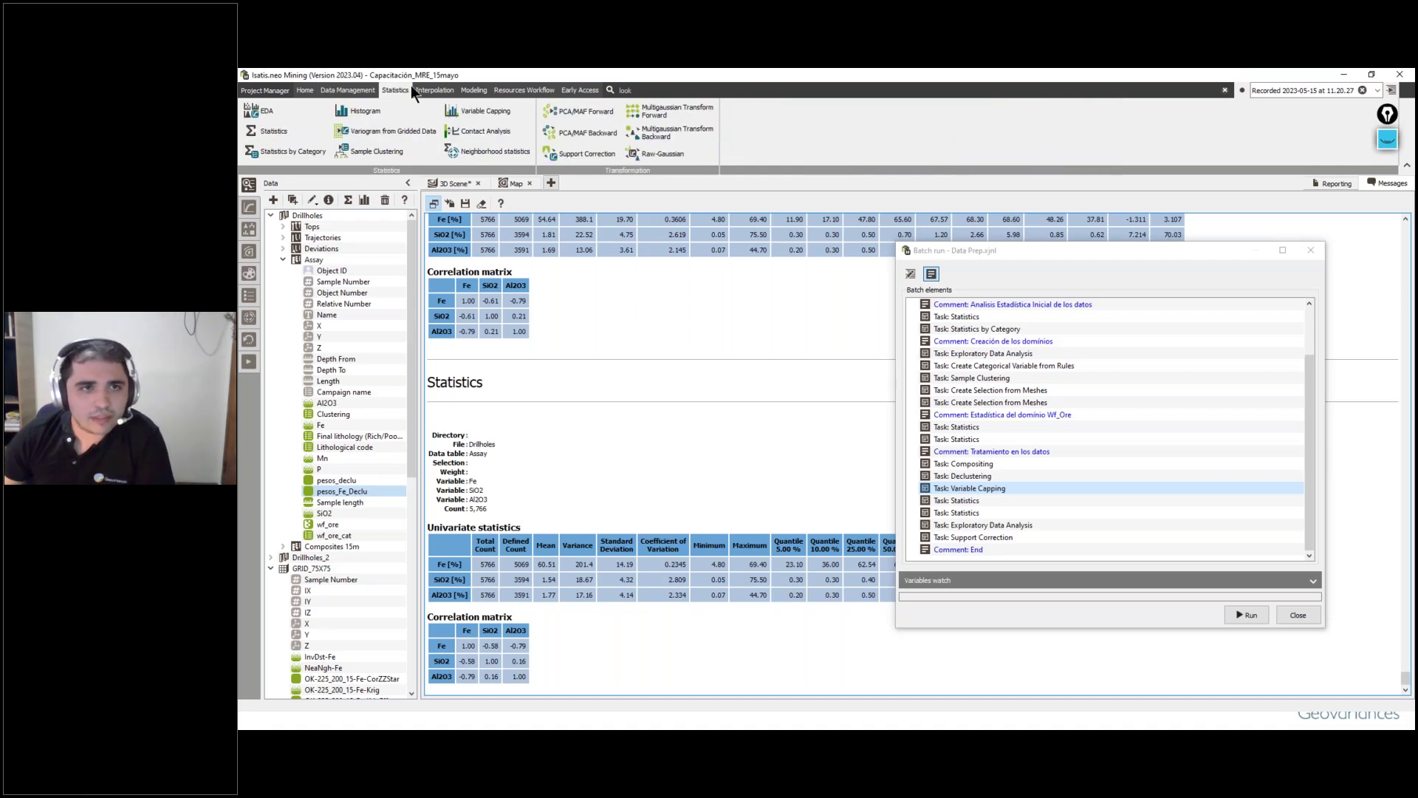
double_click(985, 489)
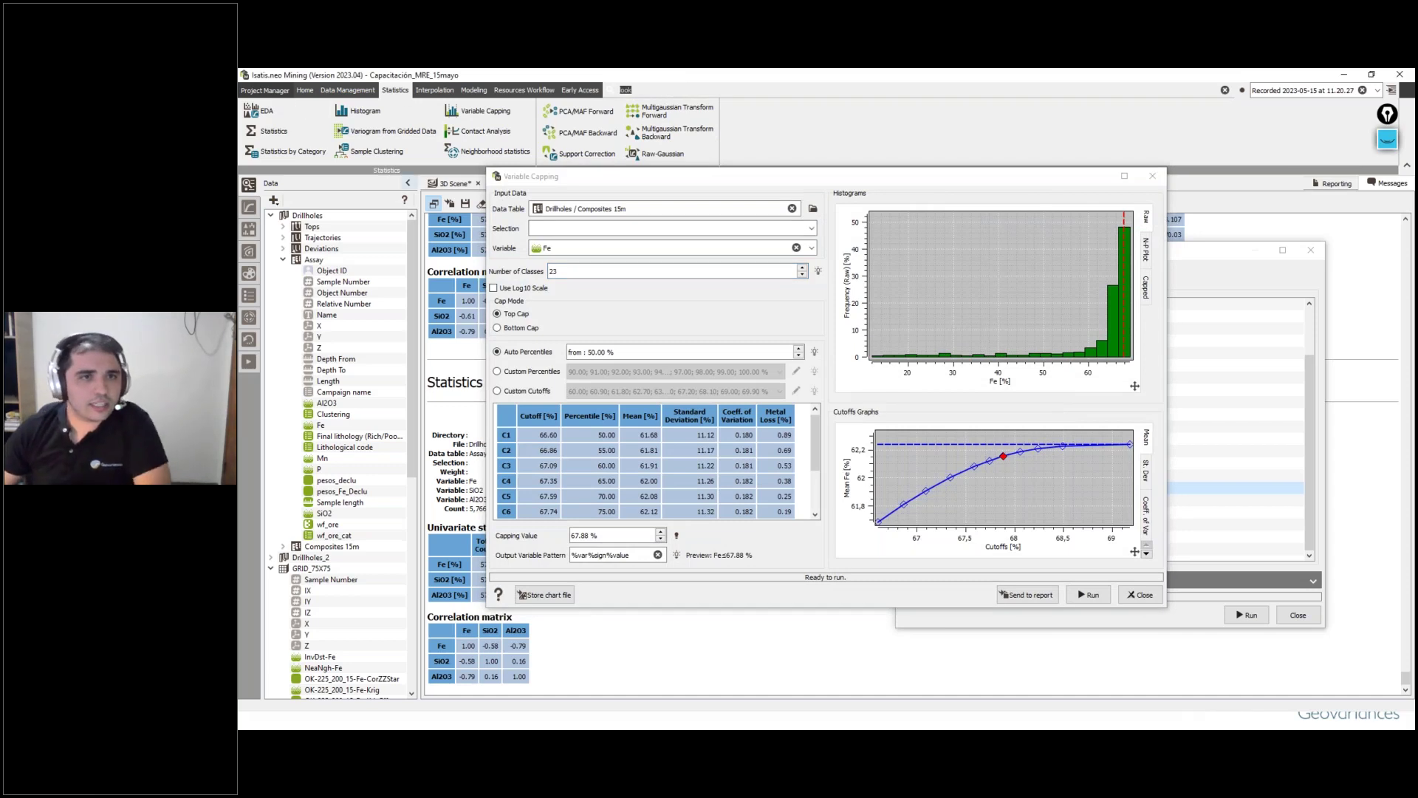
left_click(1301, 248)
left_click(1304, 248)
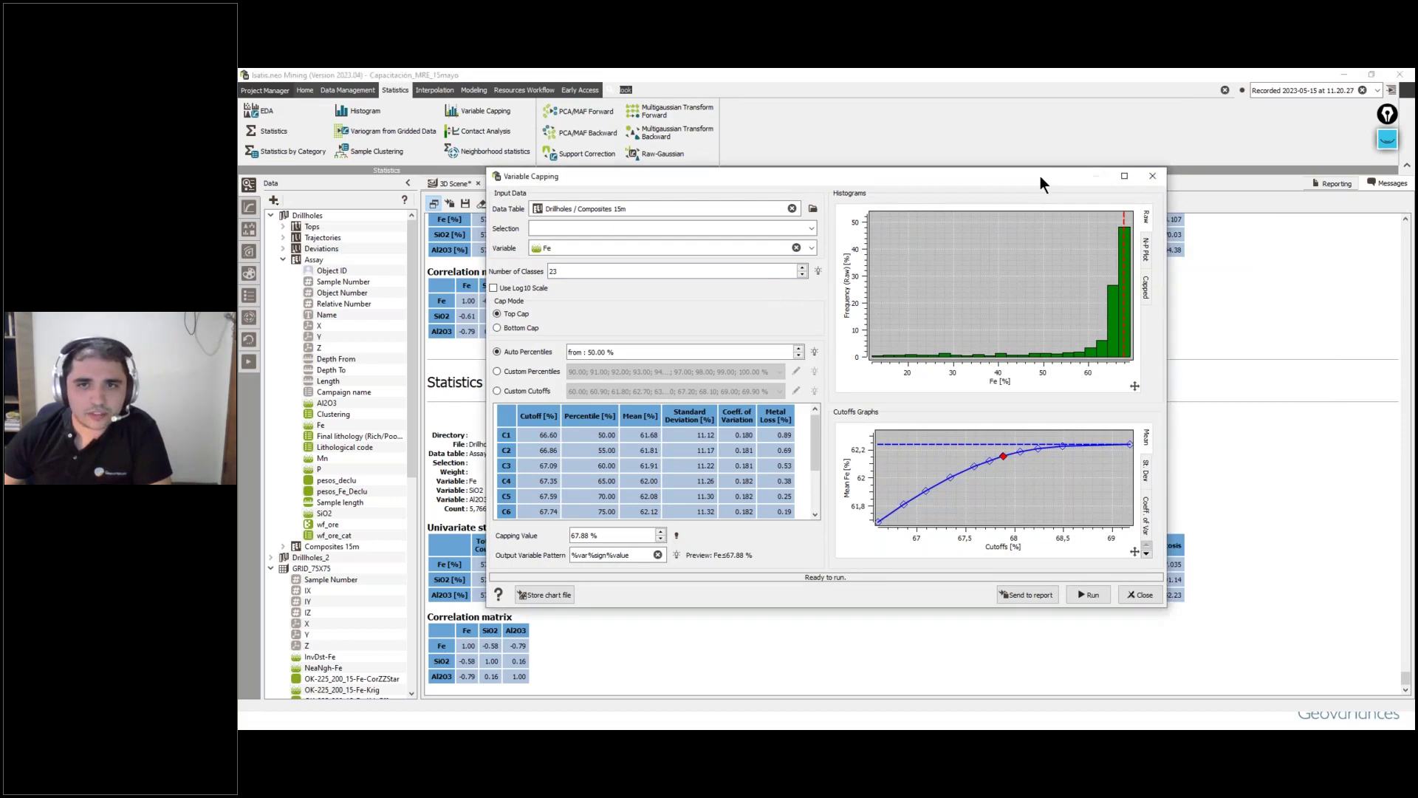
double_click(1040, 176)
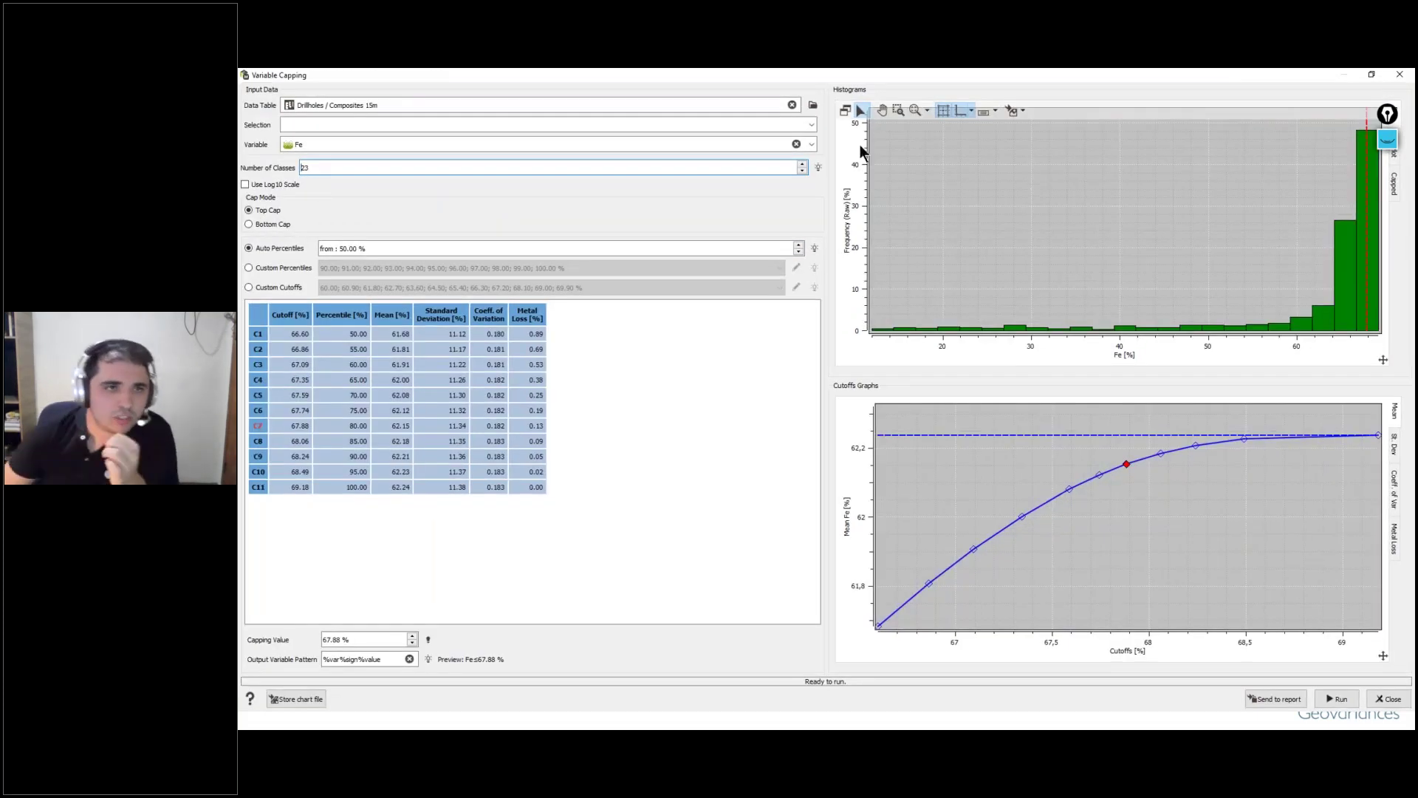
Step: Compare the Fe top-cap tables for automatic and custom percentiles, and choose custom cutoffs from 60.00 to 69.90 %
left_click(399, 105)
left_click(306, 144)
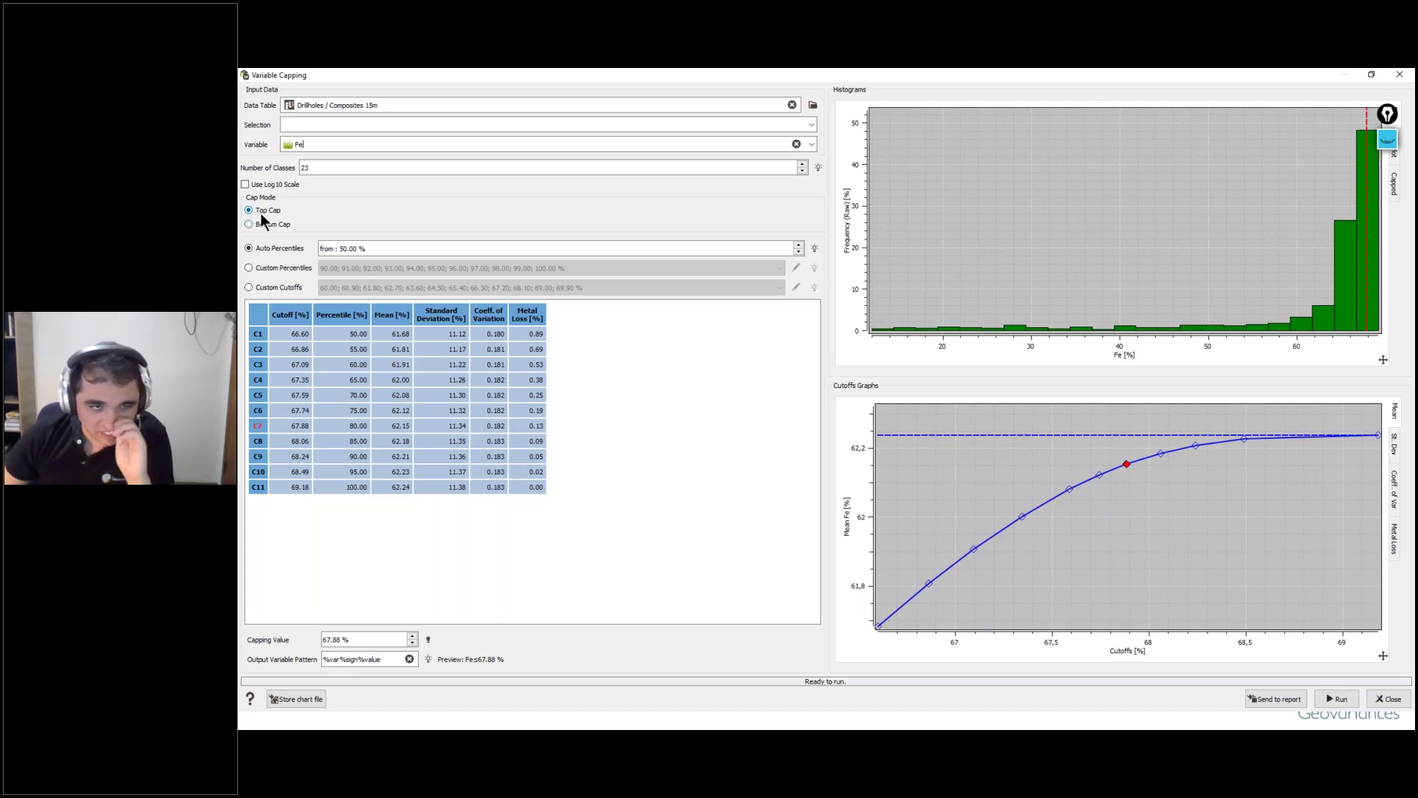
left_click(264, 269)
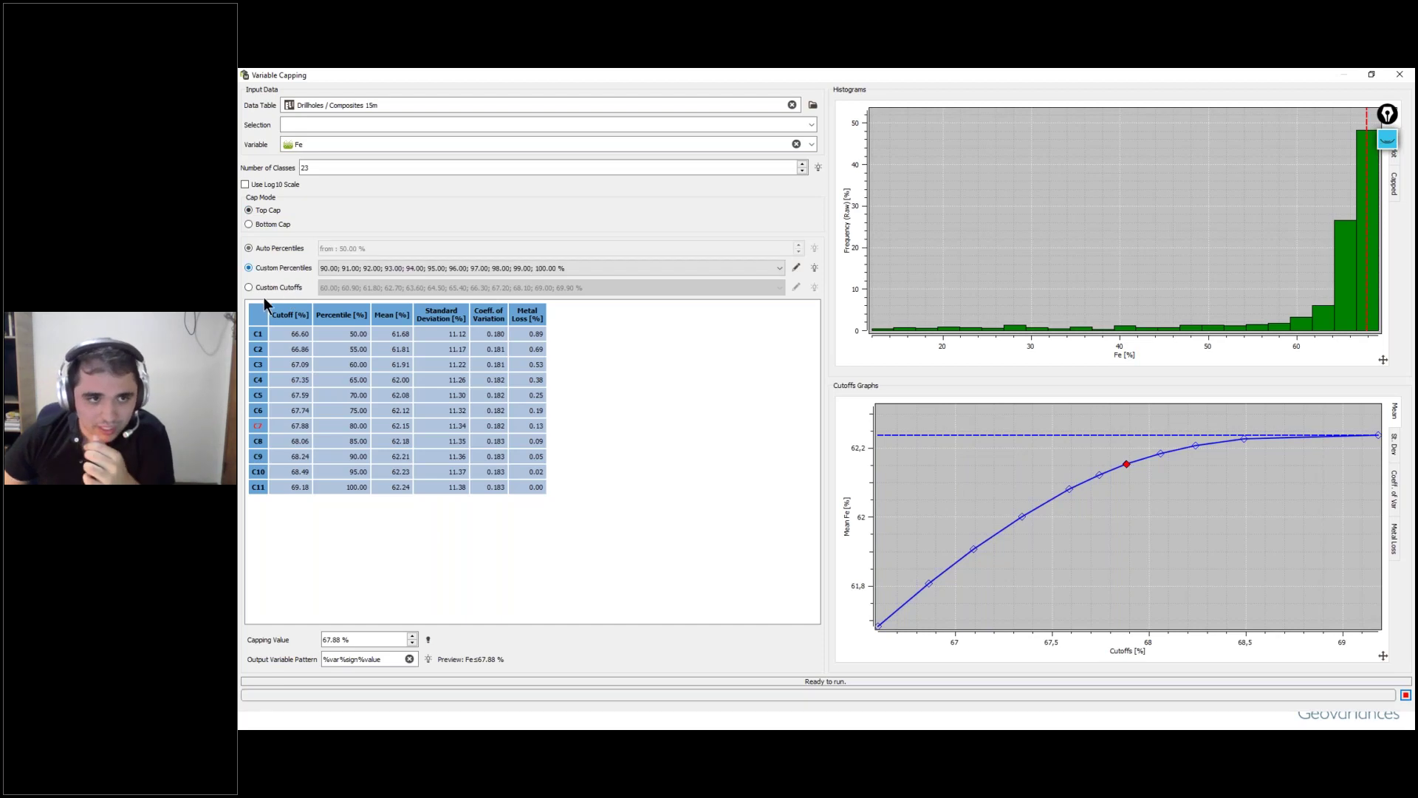
left_click(270, 253)
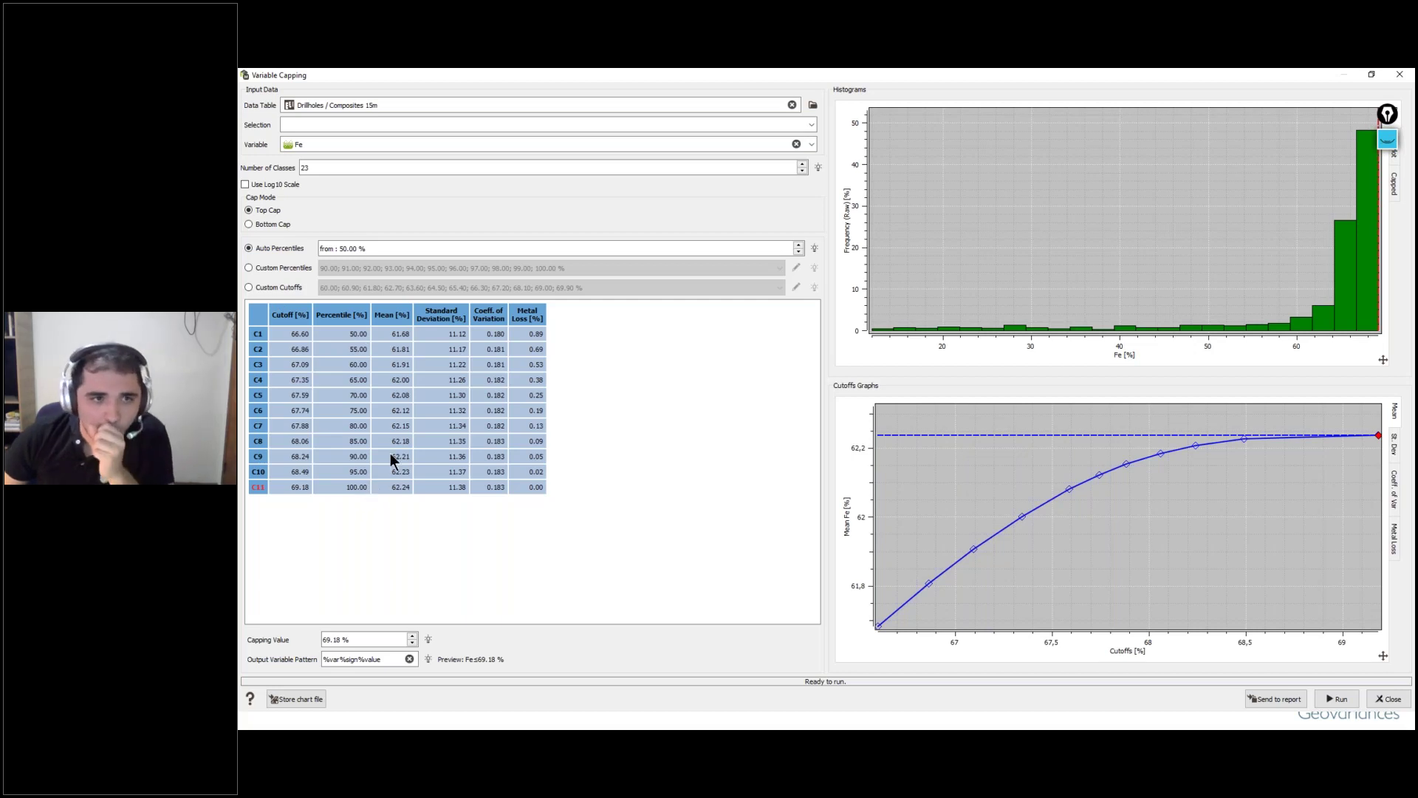
double_click(362, 333)
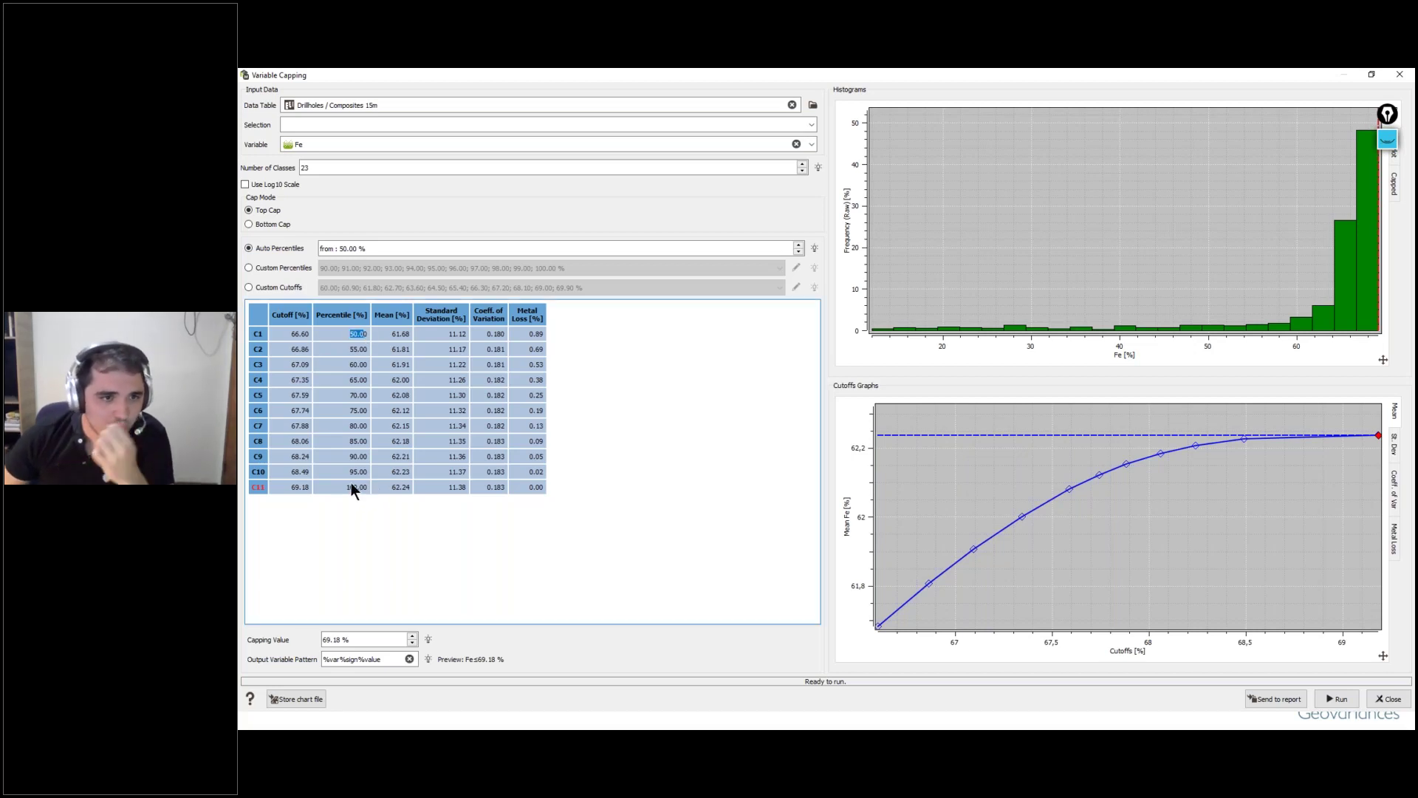
left_click(288, 270)
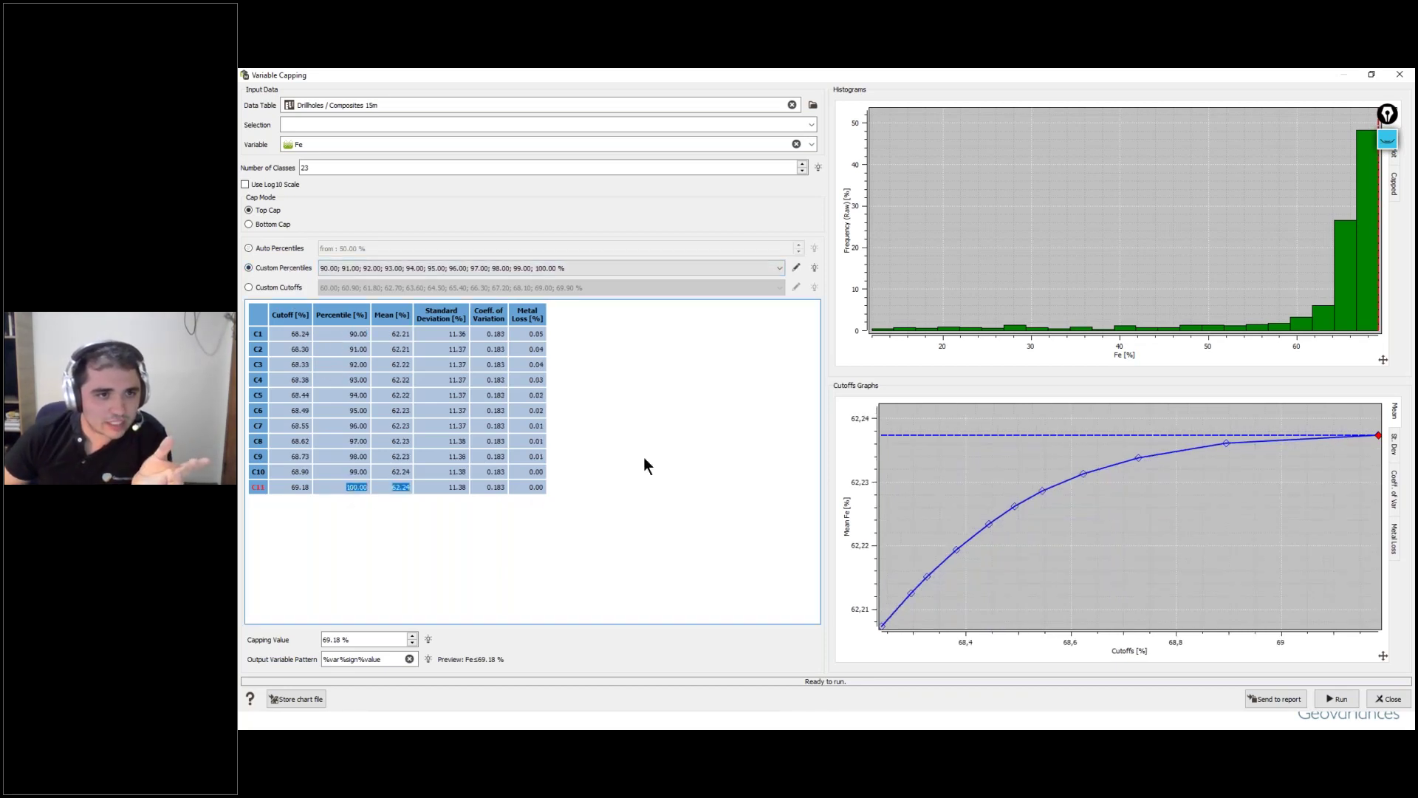
left_click(269, 287)
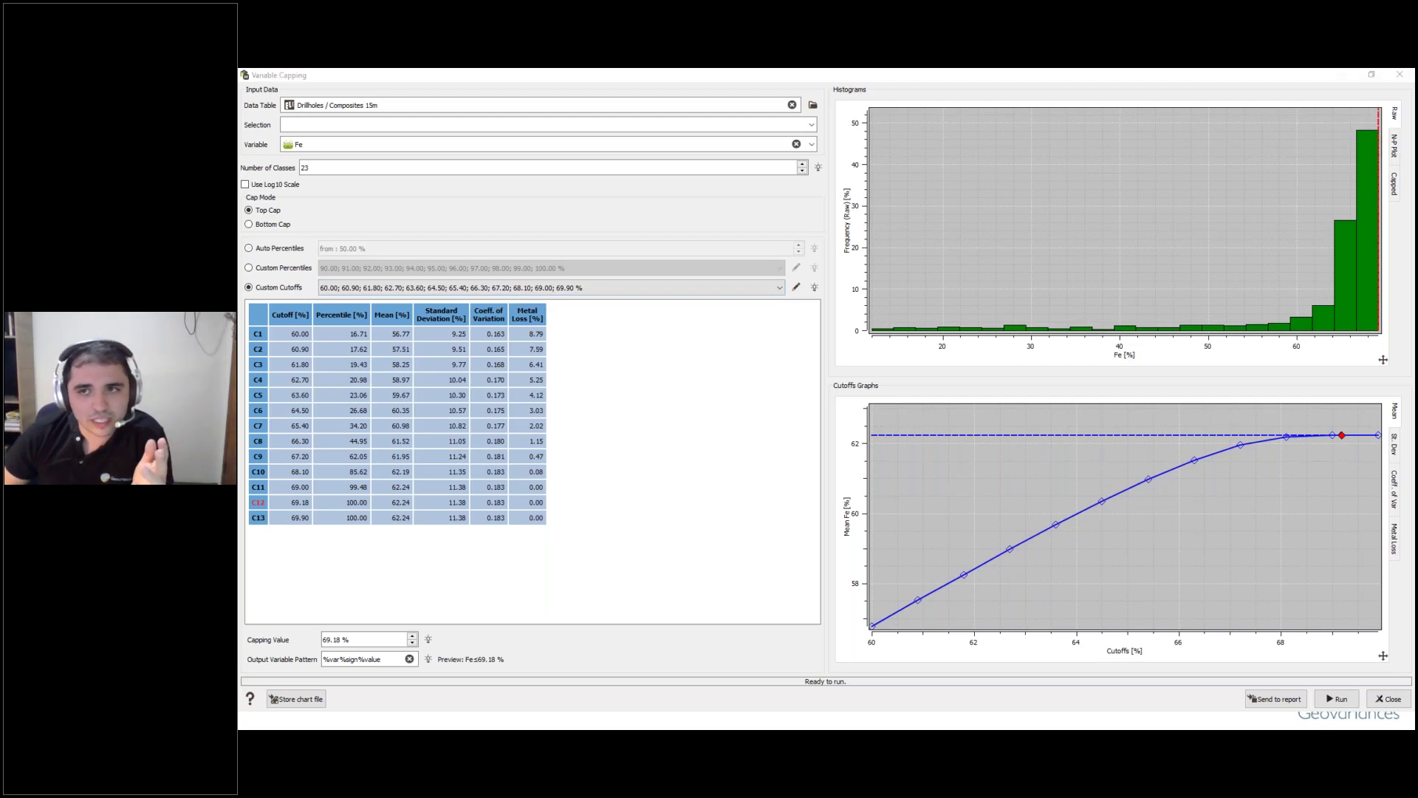
Step: Set the histogram to 36 classes and the Fe capping value to 67.60 %, and view the cap on the N-P plot
left_click(1375, 170)
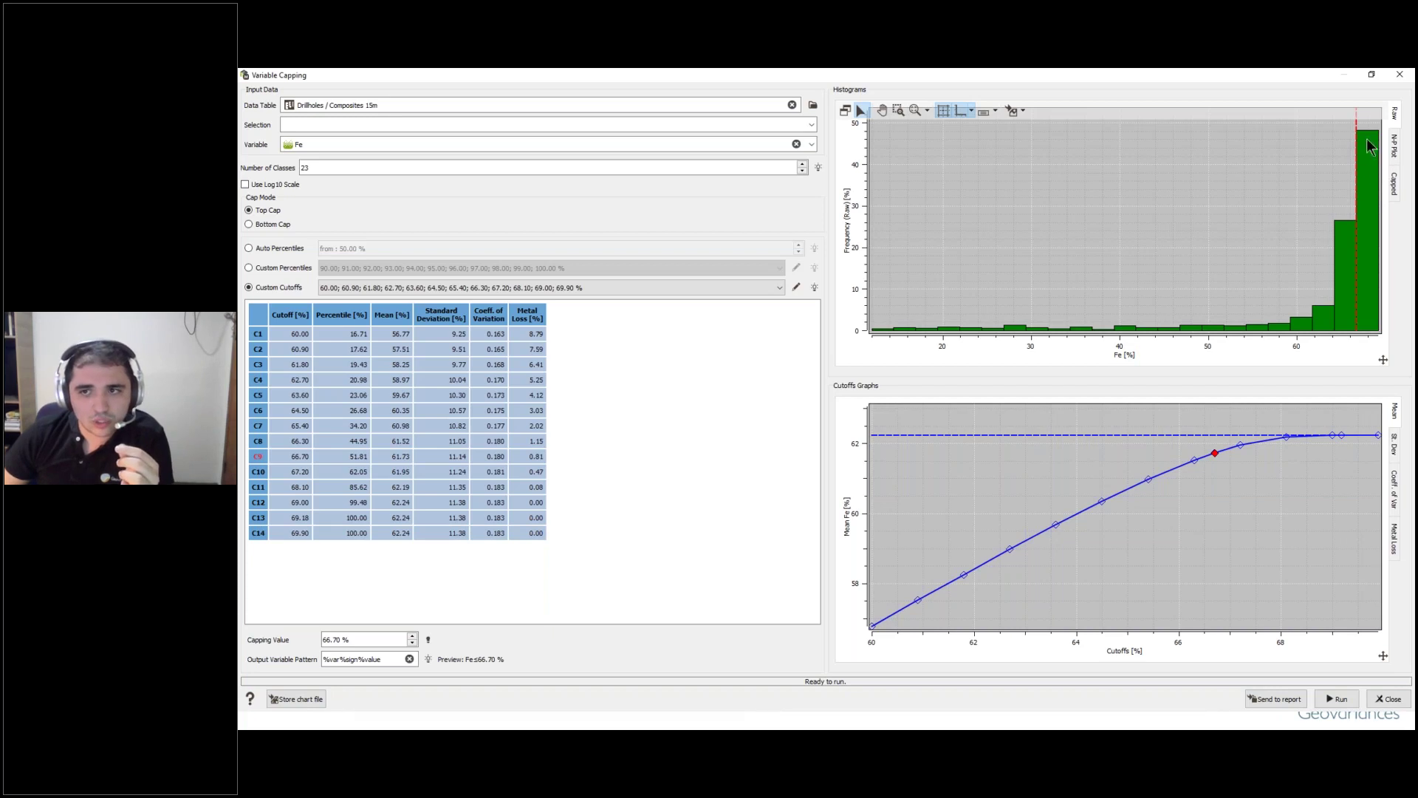
left_click(802, 164)
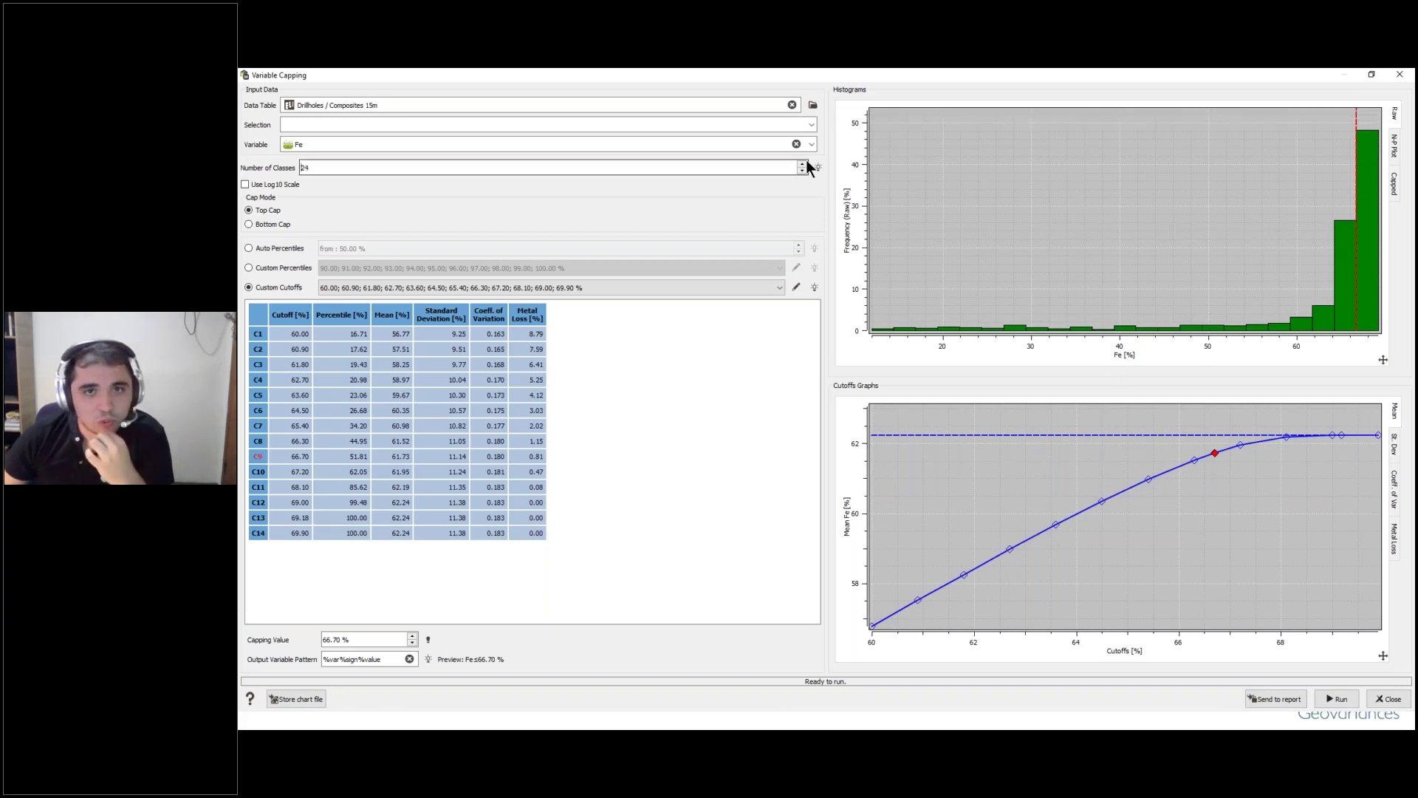
left_click(802, 164)
left_click(802, 164)
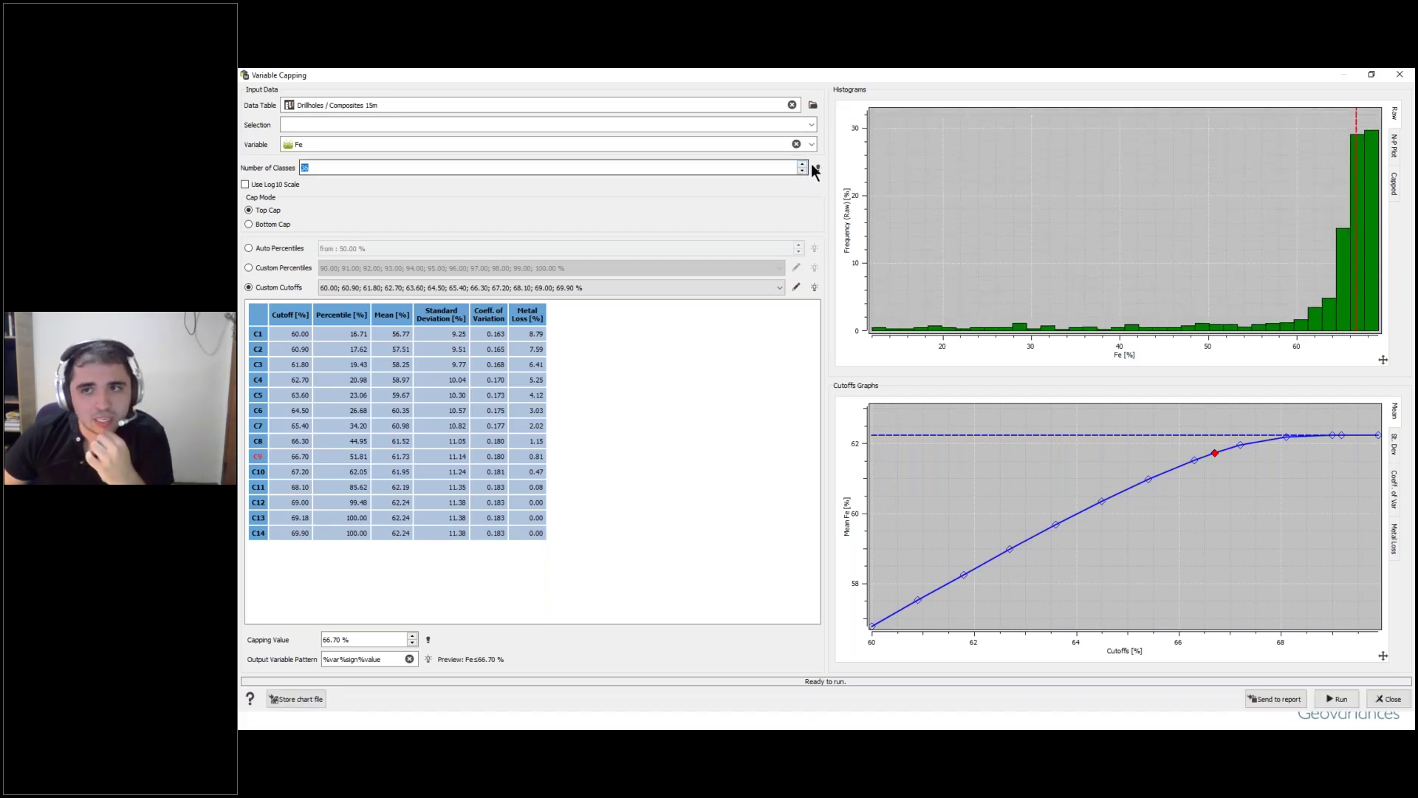
left_click(1367, 220)
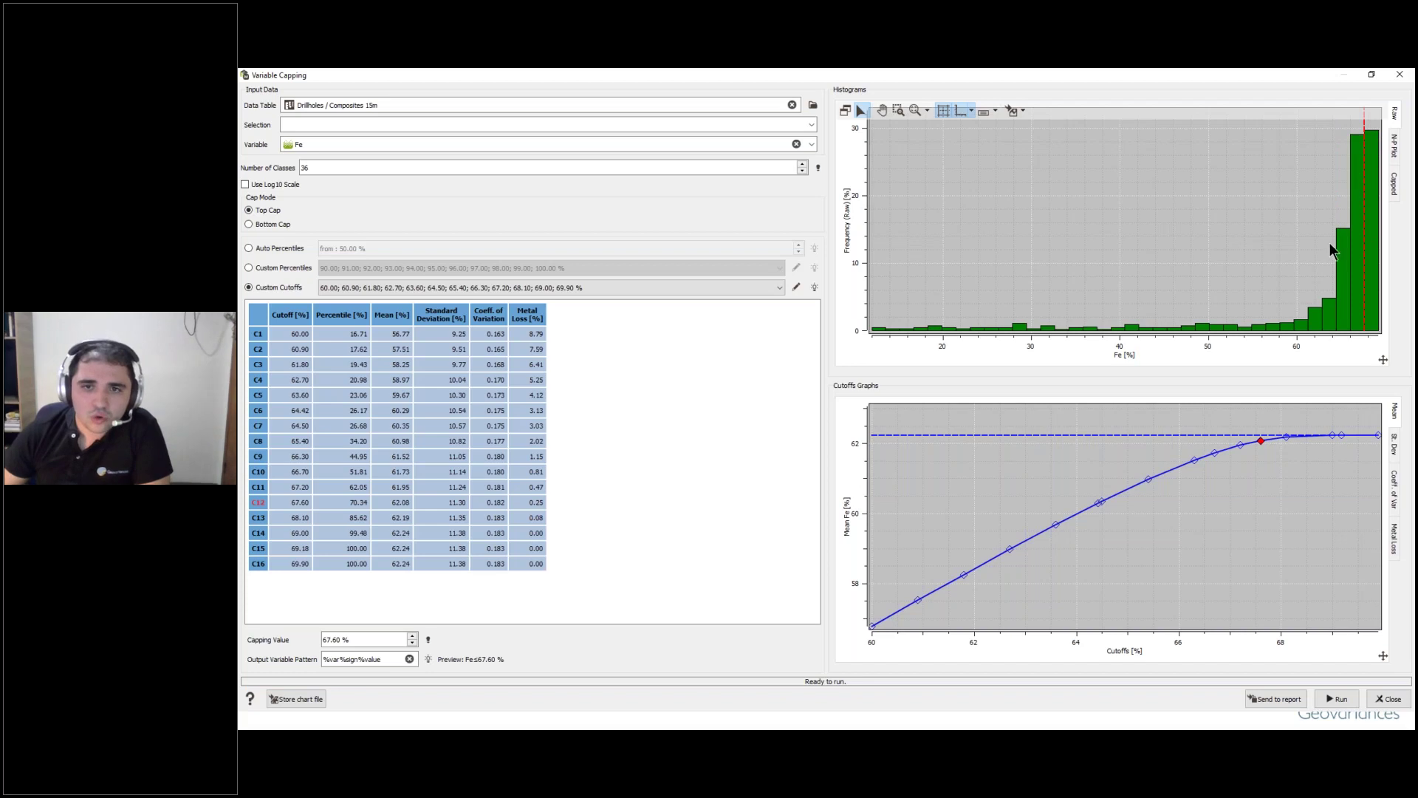
left_click(1395, 146)
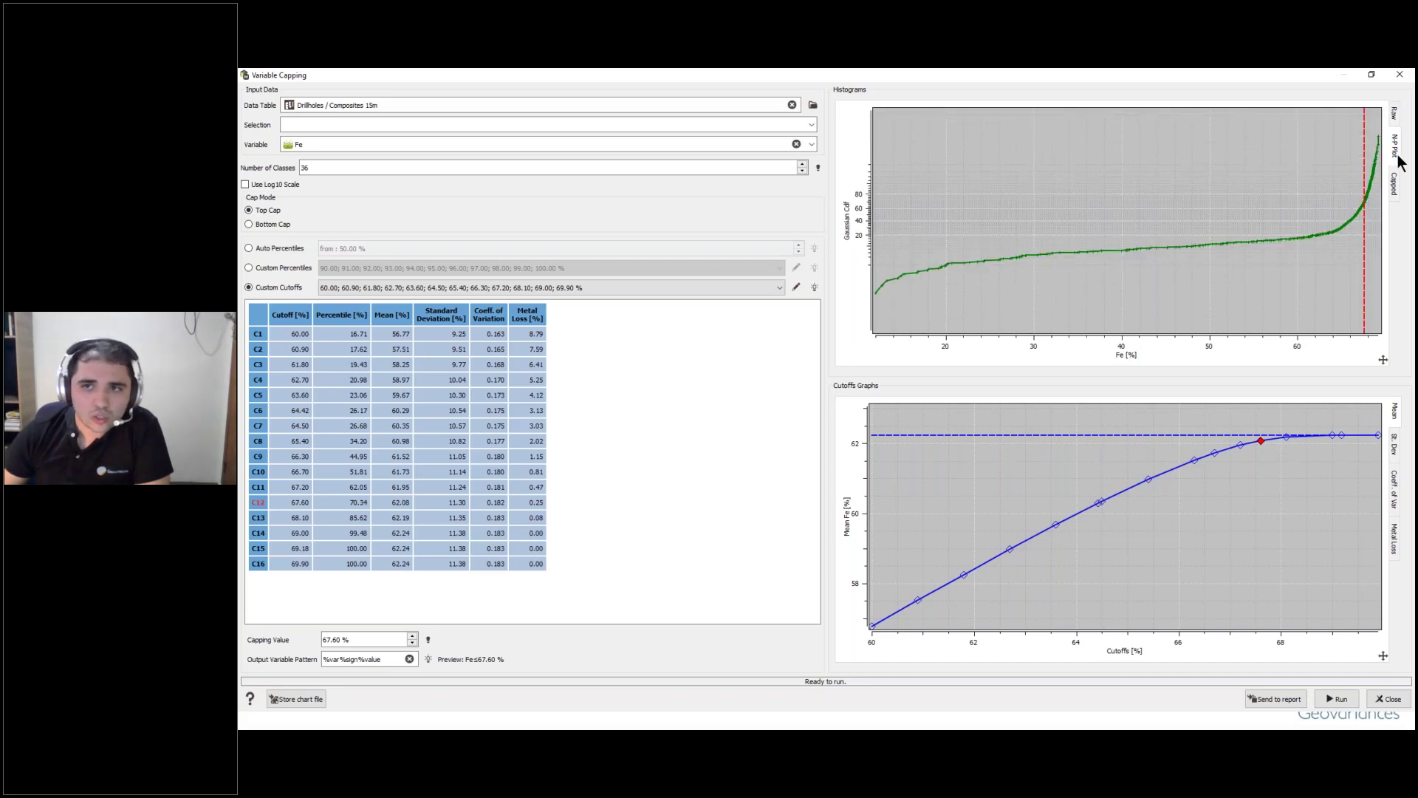
Step: Try Fe capping values of 63.47, 69.11, 67.16 and 64.30 % on the N-P plot, checking the raw histogram in between
left_click(1328, 232)
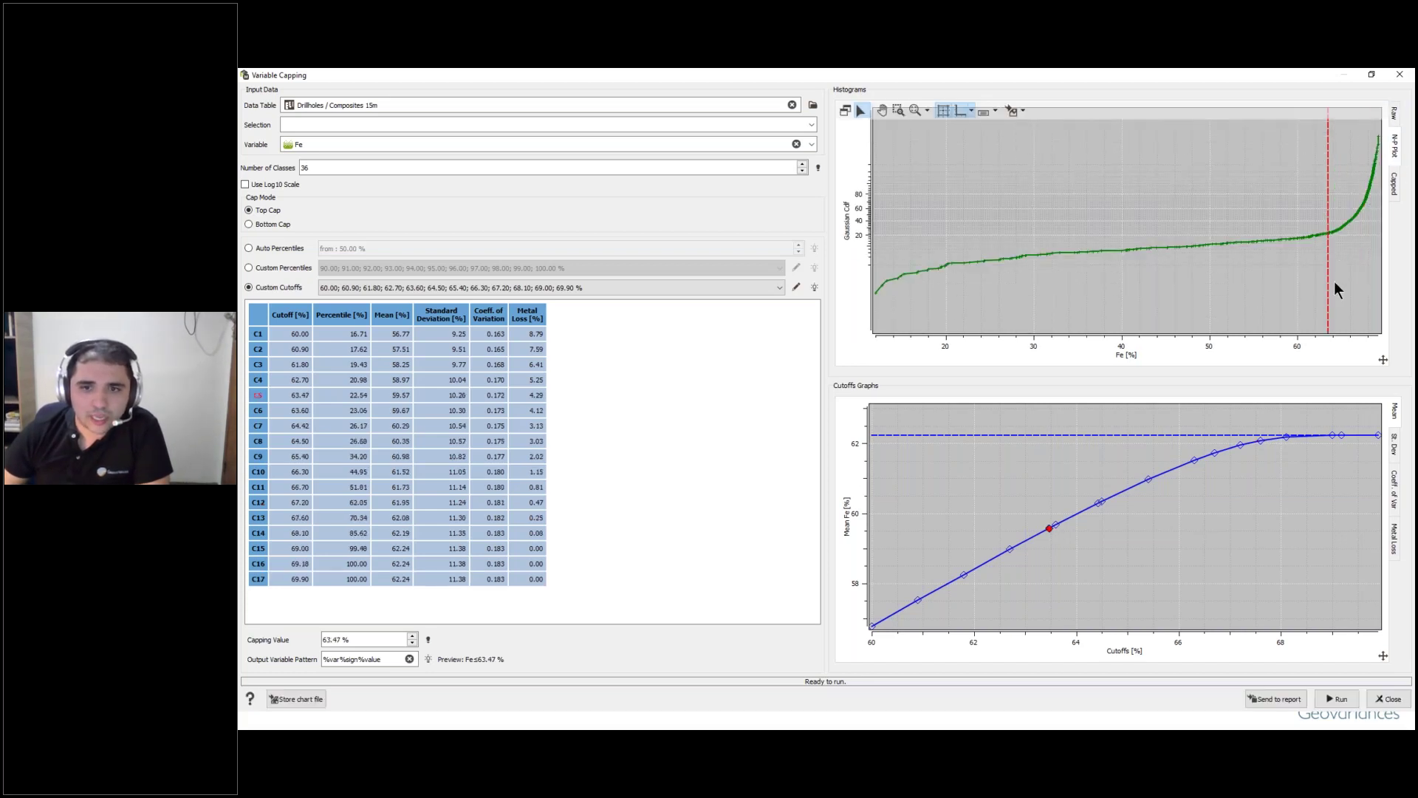
mouse_move(1340, 233)
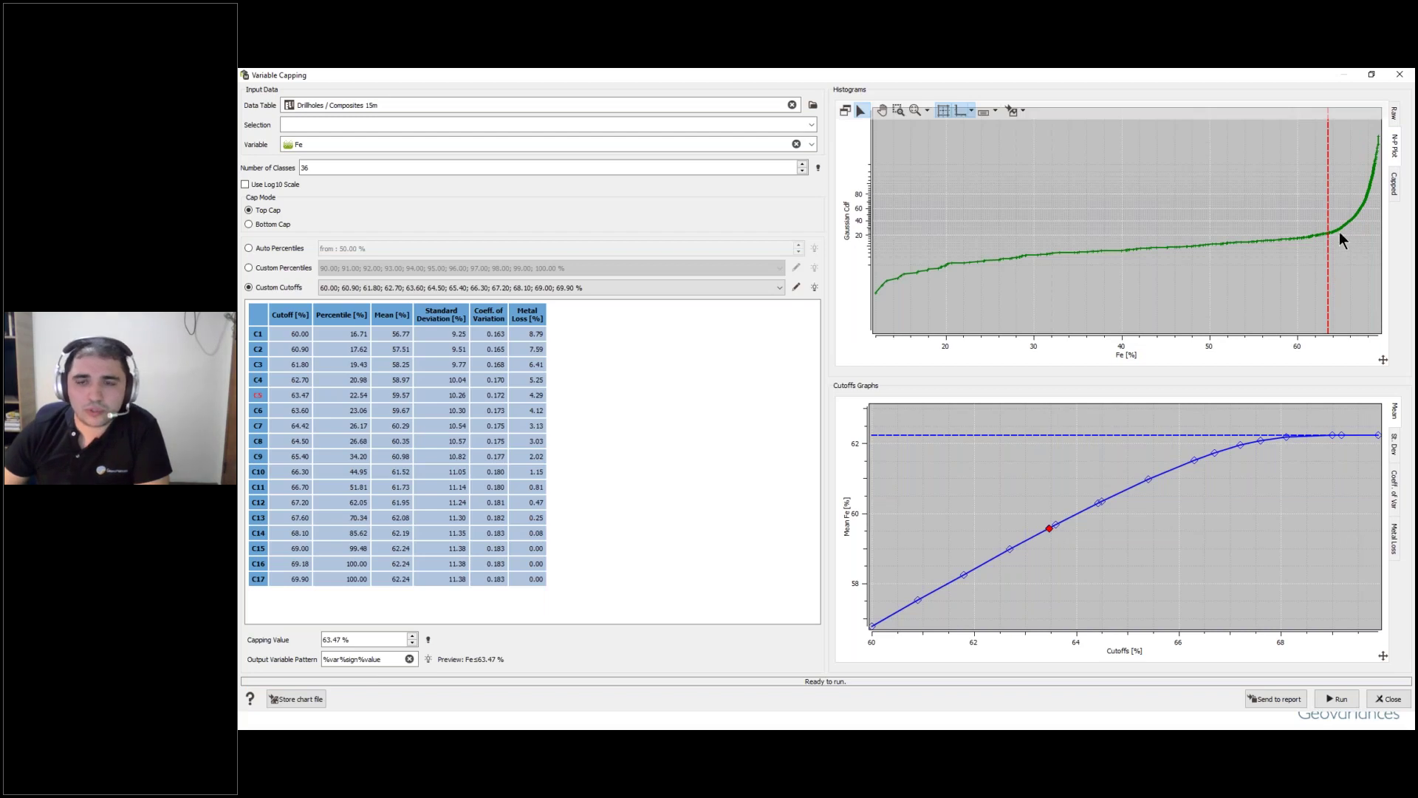
left_click(1378, 171)
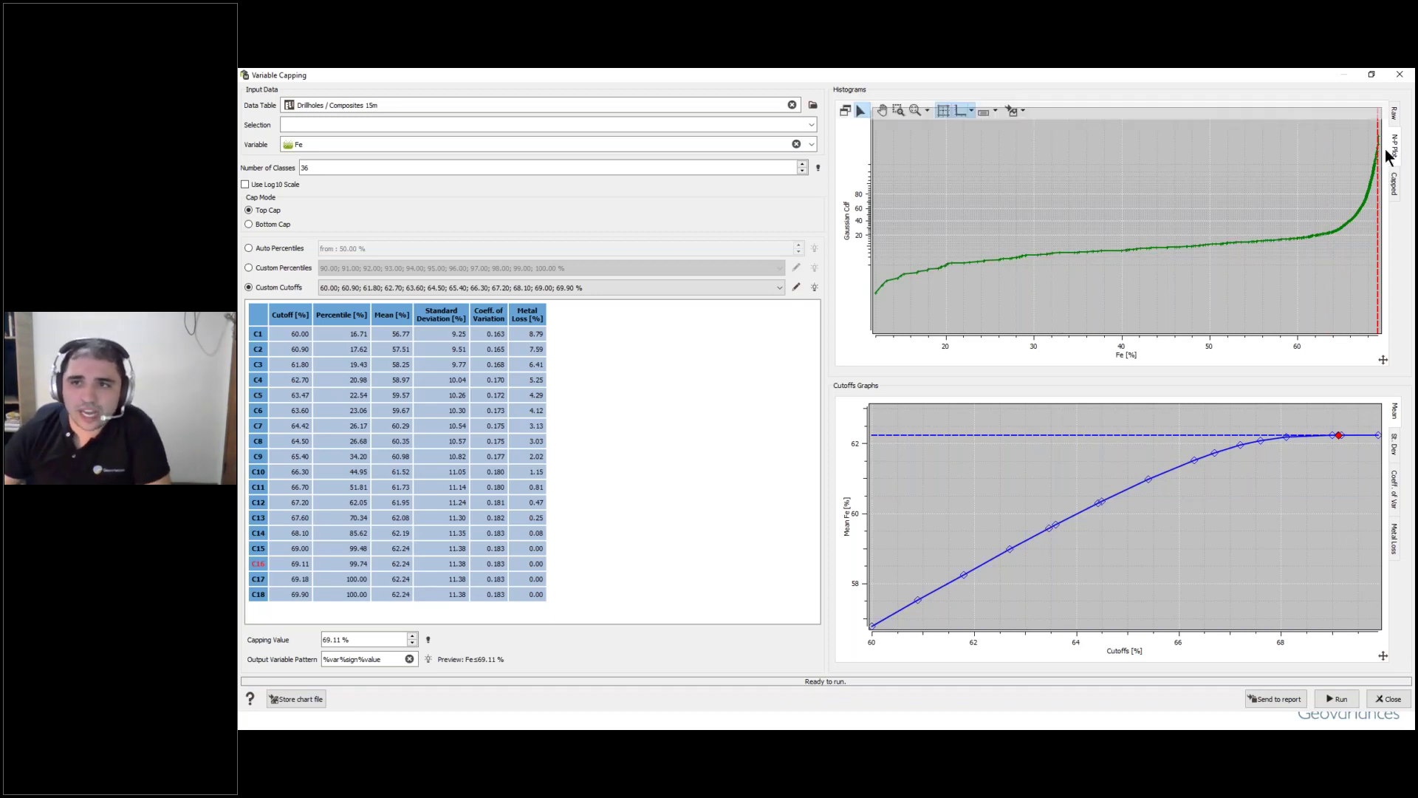
left_click(1395, 116)
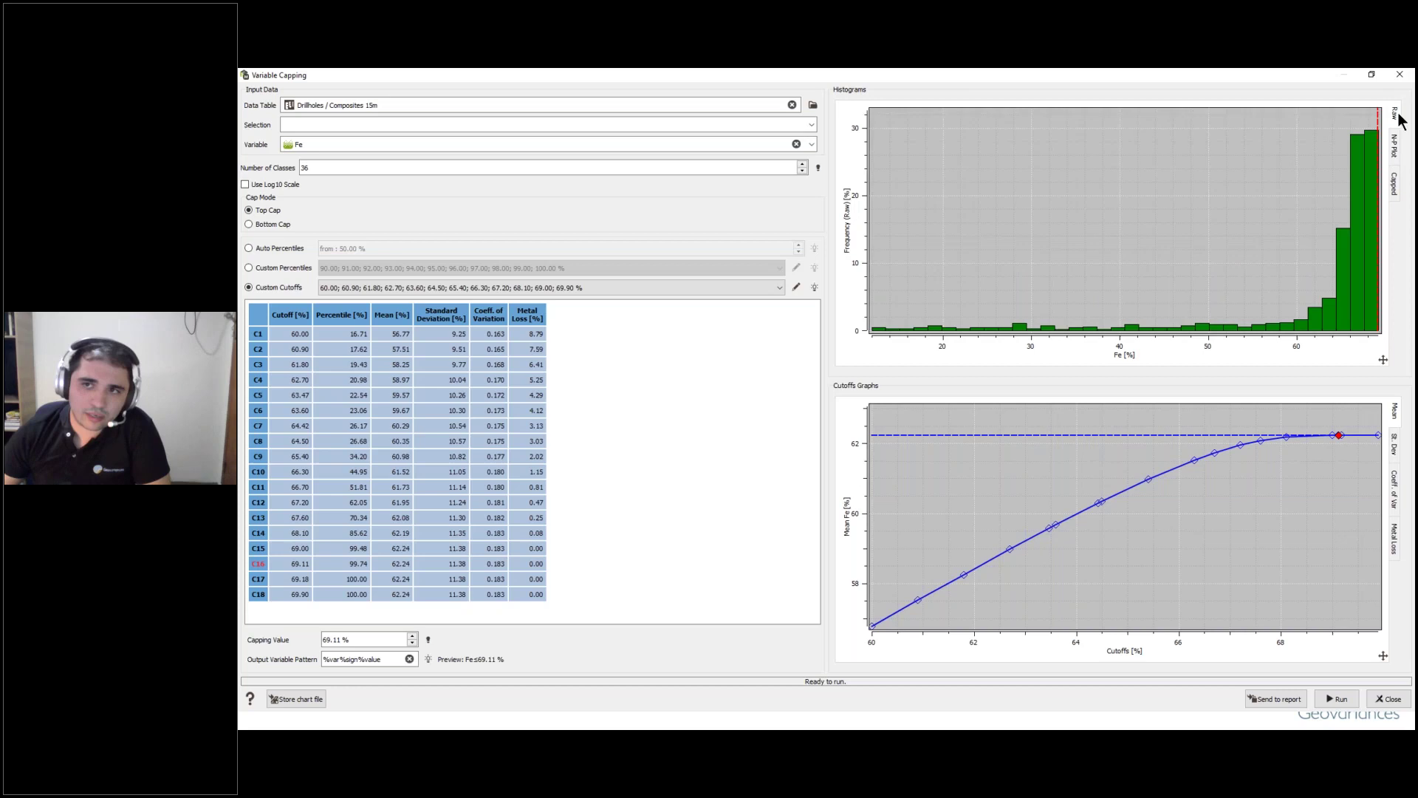
left_click(1395, 152)
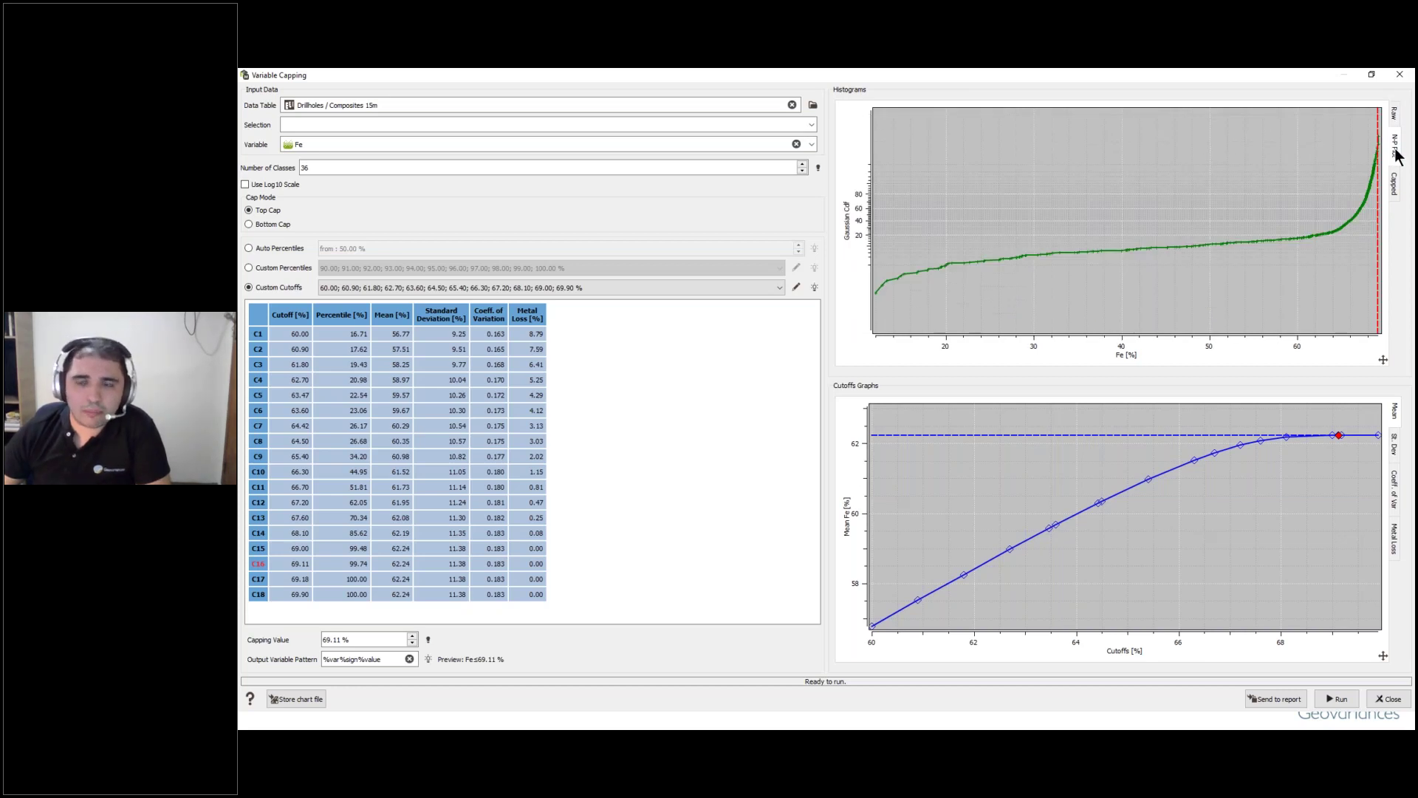
left_click(1361, 210)
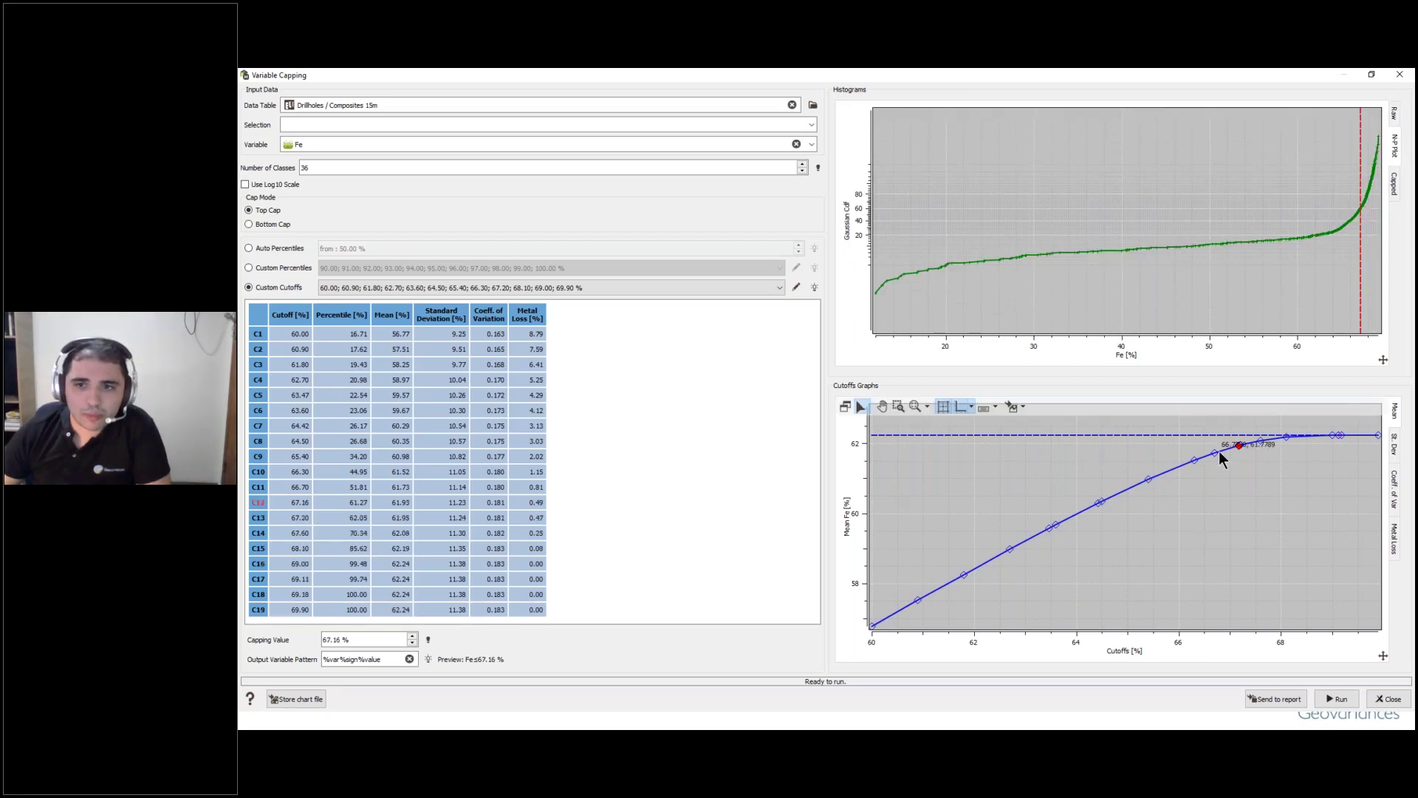
left_click(1335, 230)
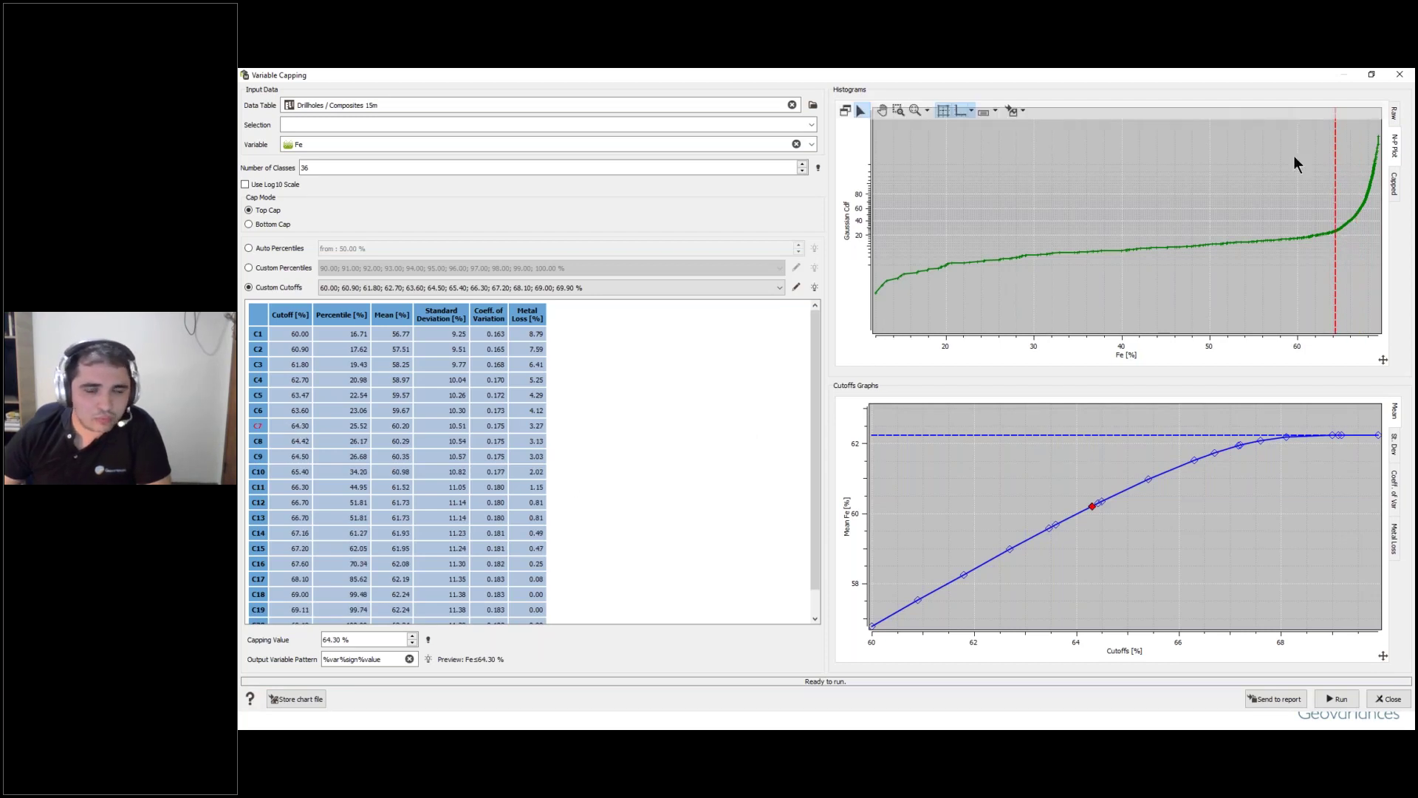
Step: Compare the capped and raw Fe histograms at the 64.30 % cap
left_click(1394, 185)
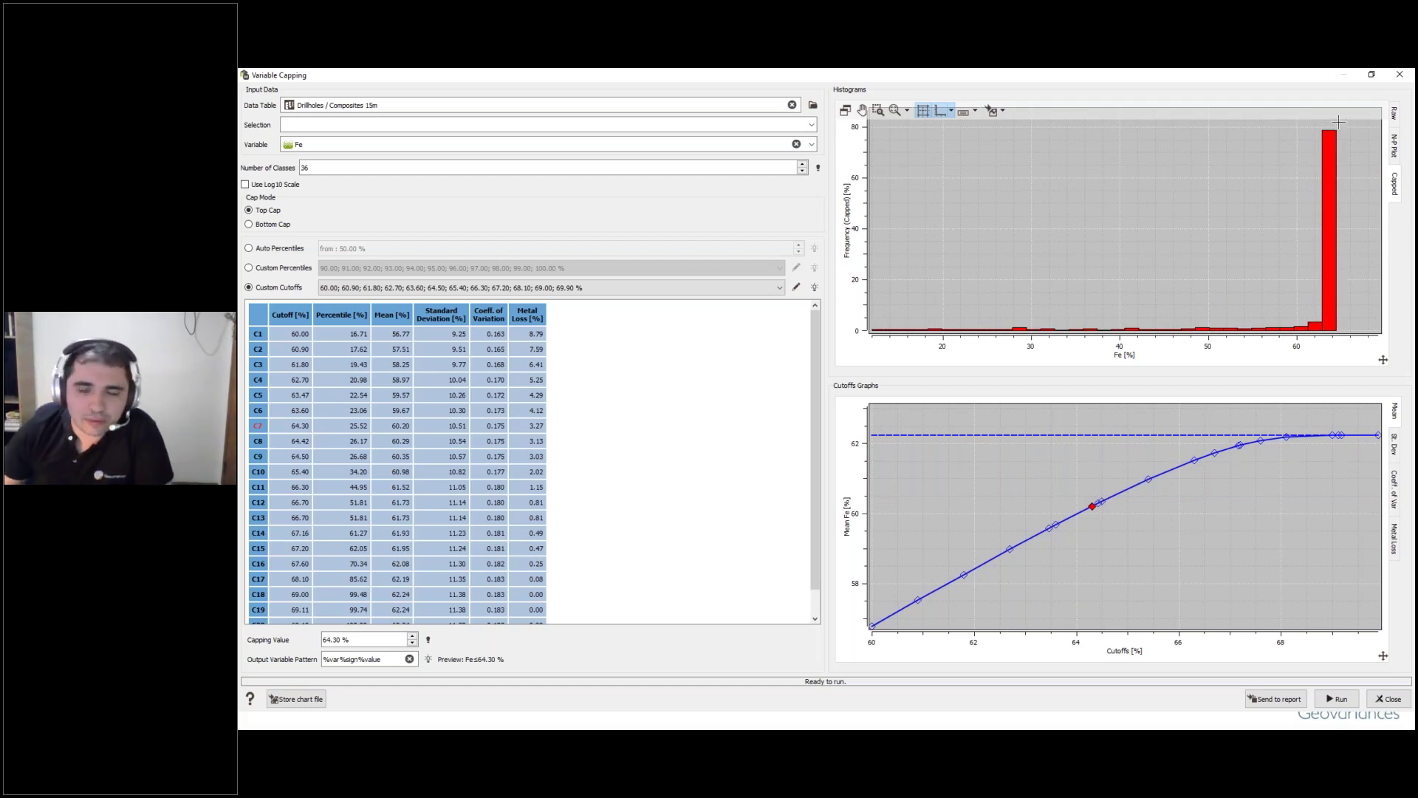
left_click(1394, 113)
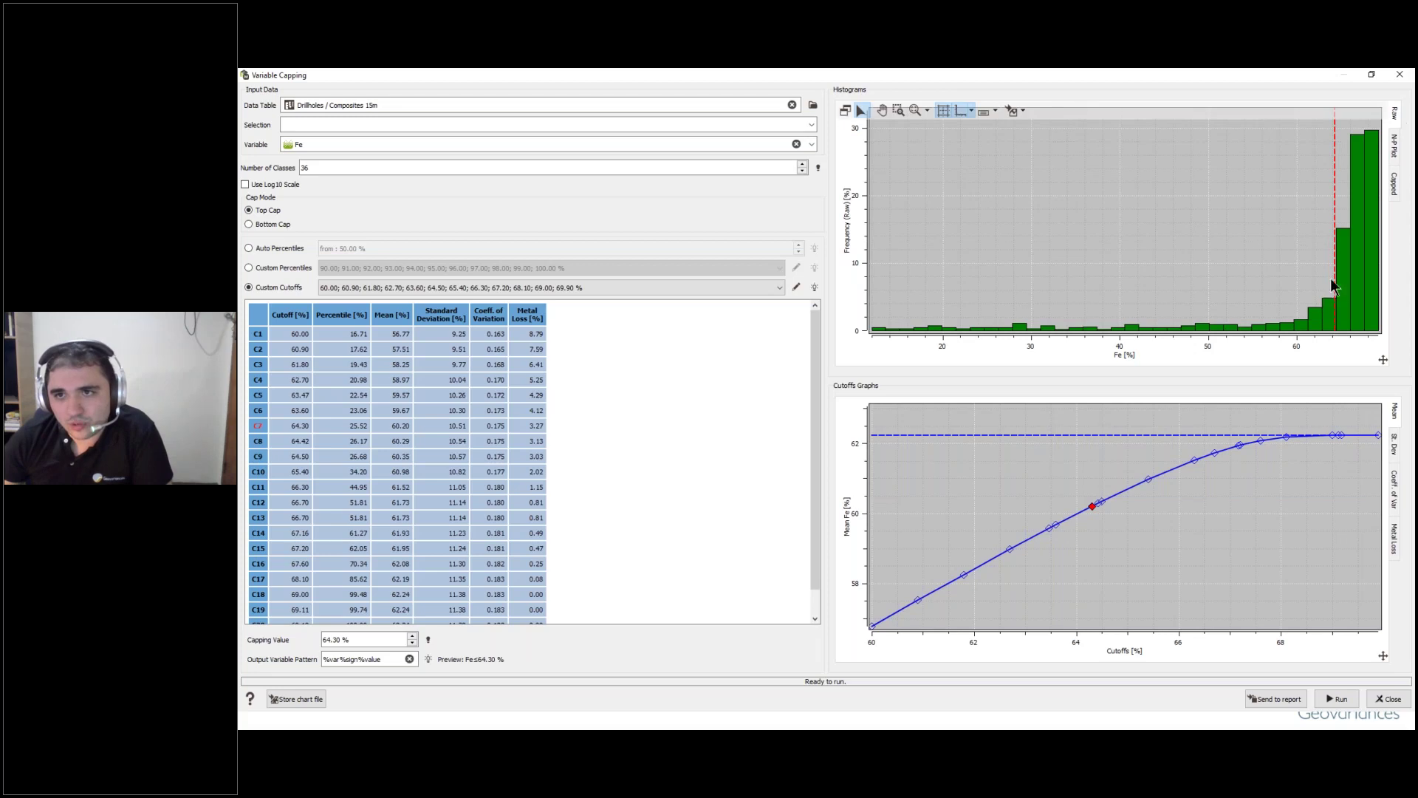
left_click(1396, 190)
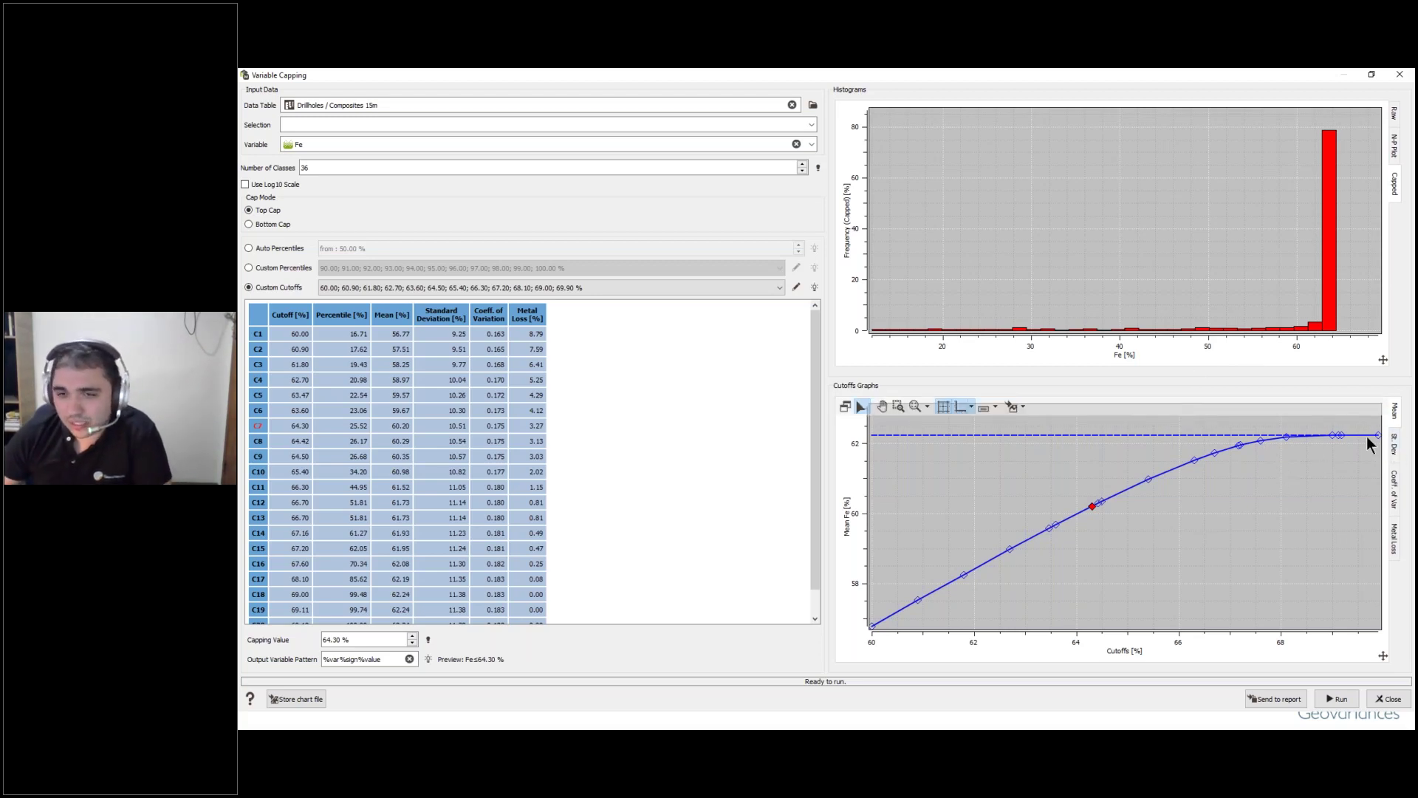
Step: Try Fe caps of 69.18, 68.10, 67.60 and 66.30 % on the mean graph, checking the matching rows of the cutoff table
left_click(1342, 435)
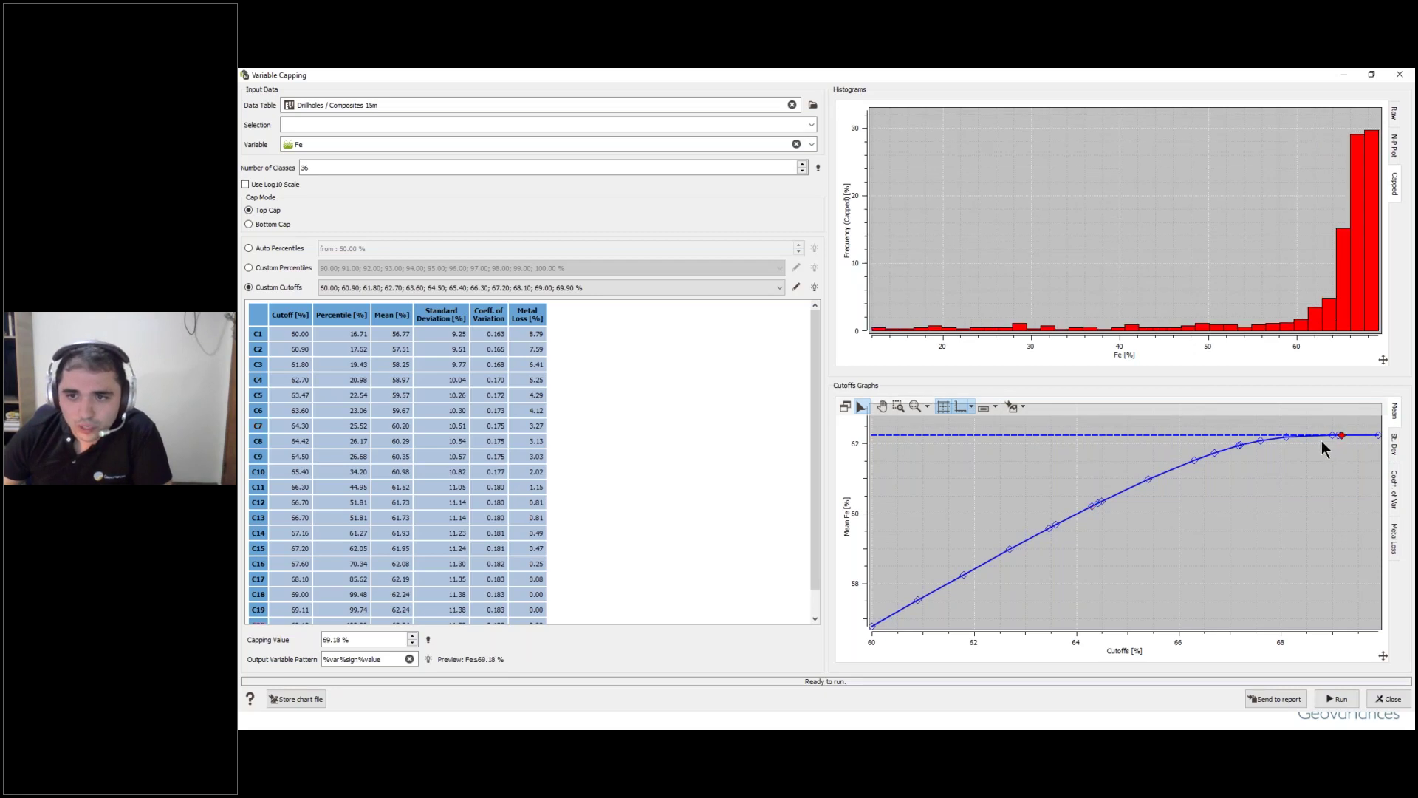
left_click(1288, 438)
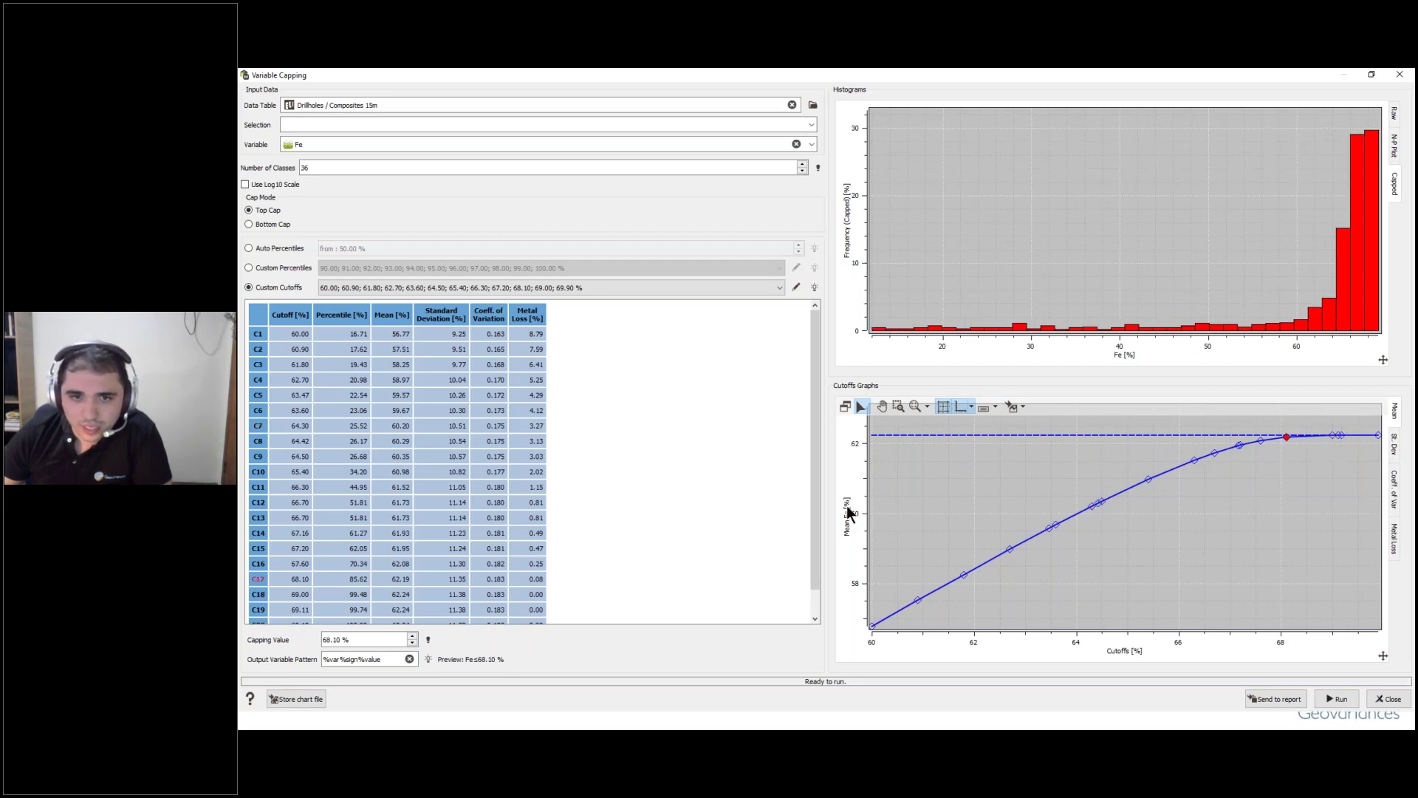
left_click(1260, 439)
scroll(258, 584, "down", 1)
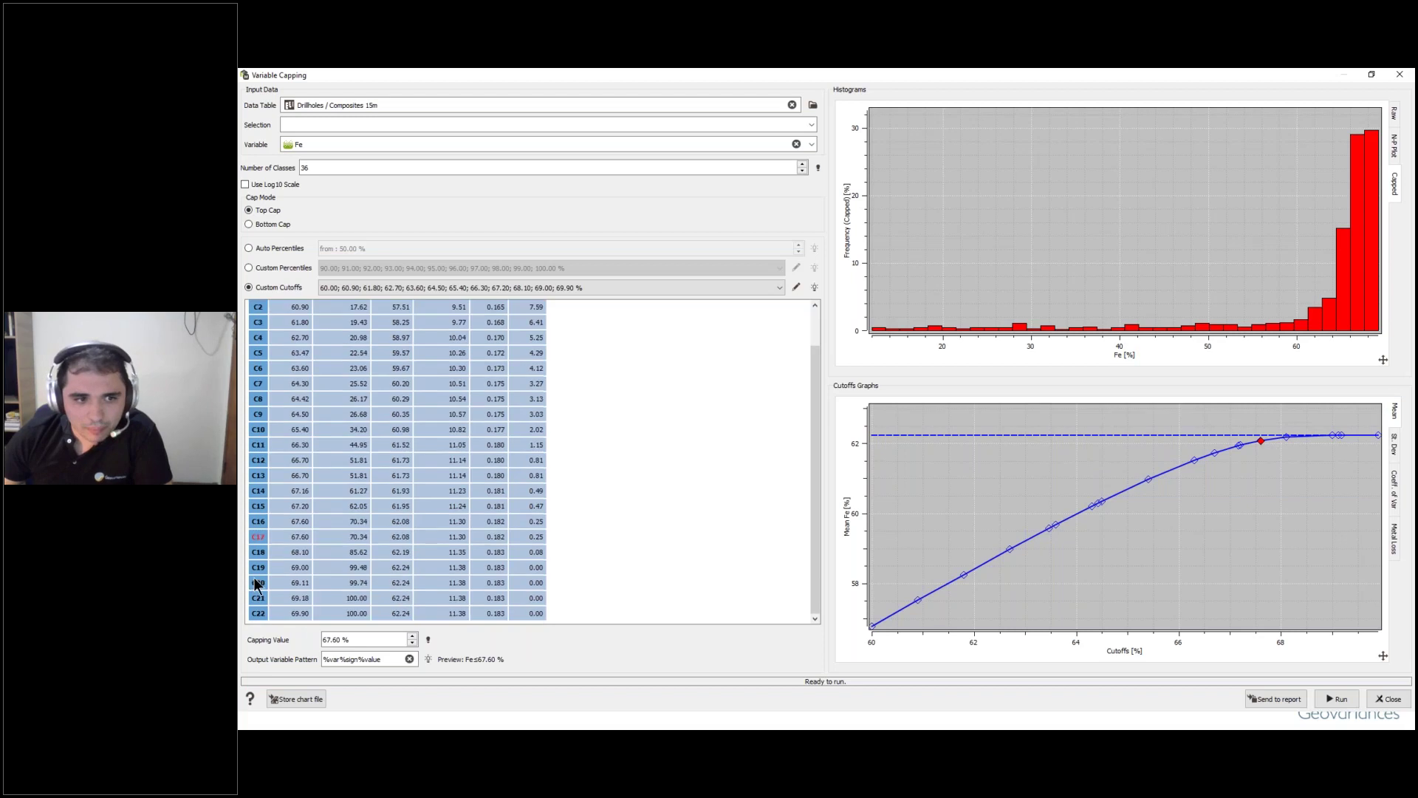
mouse_move(1168, 492)
left_click(1194, 462)
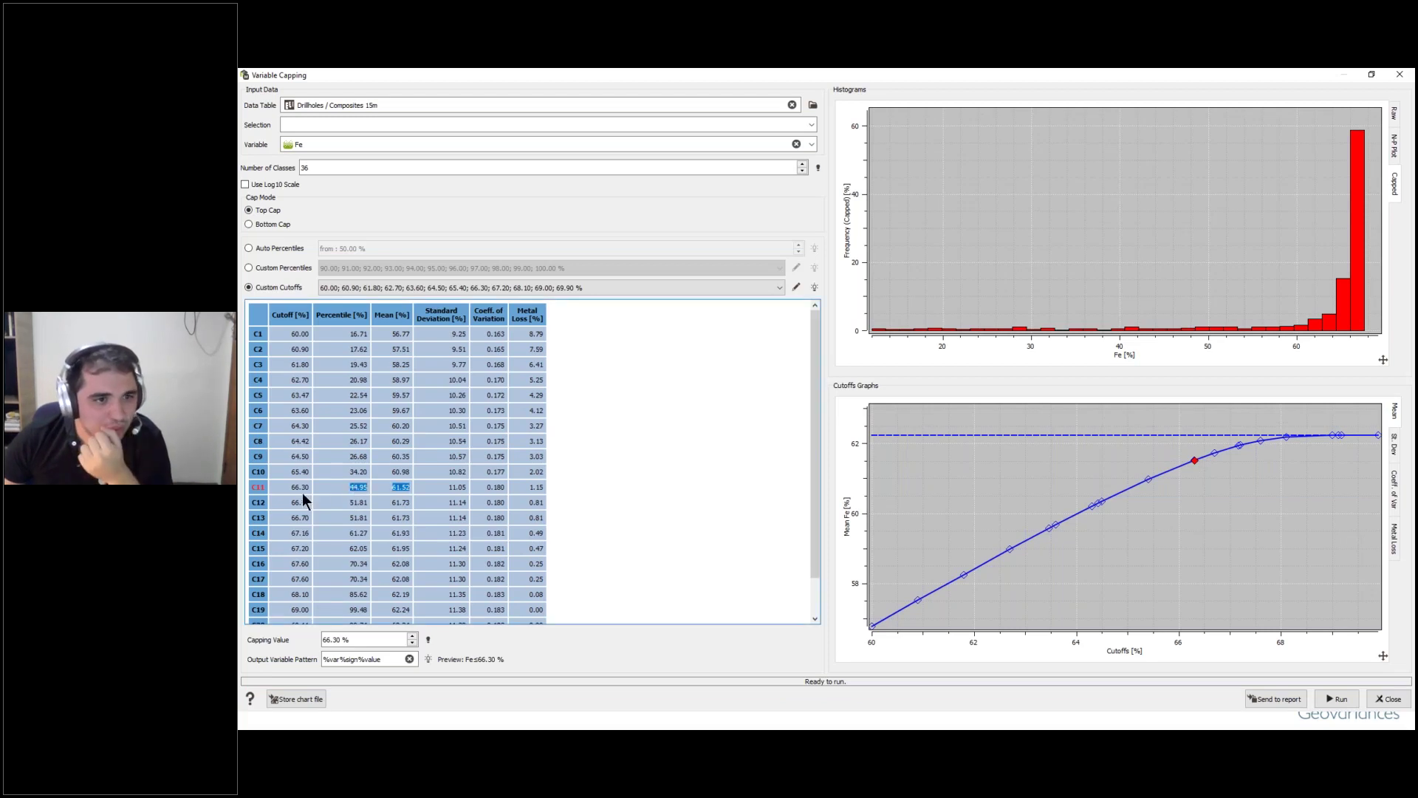
mouse_move(1079, 495)
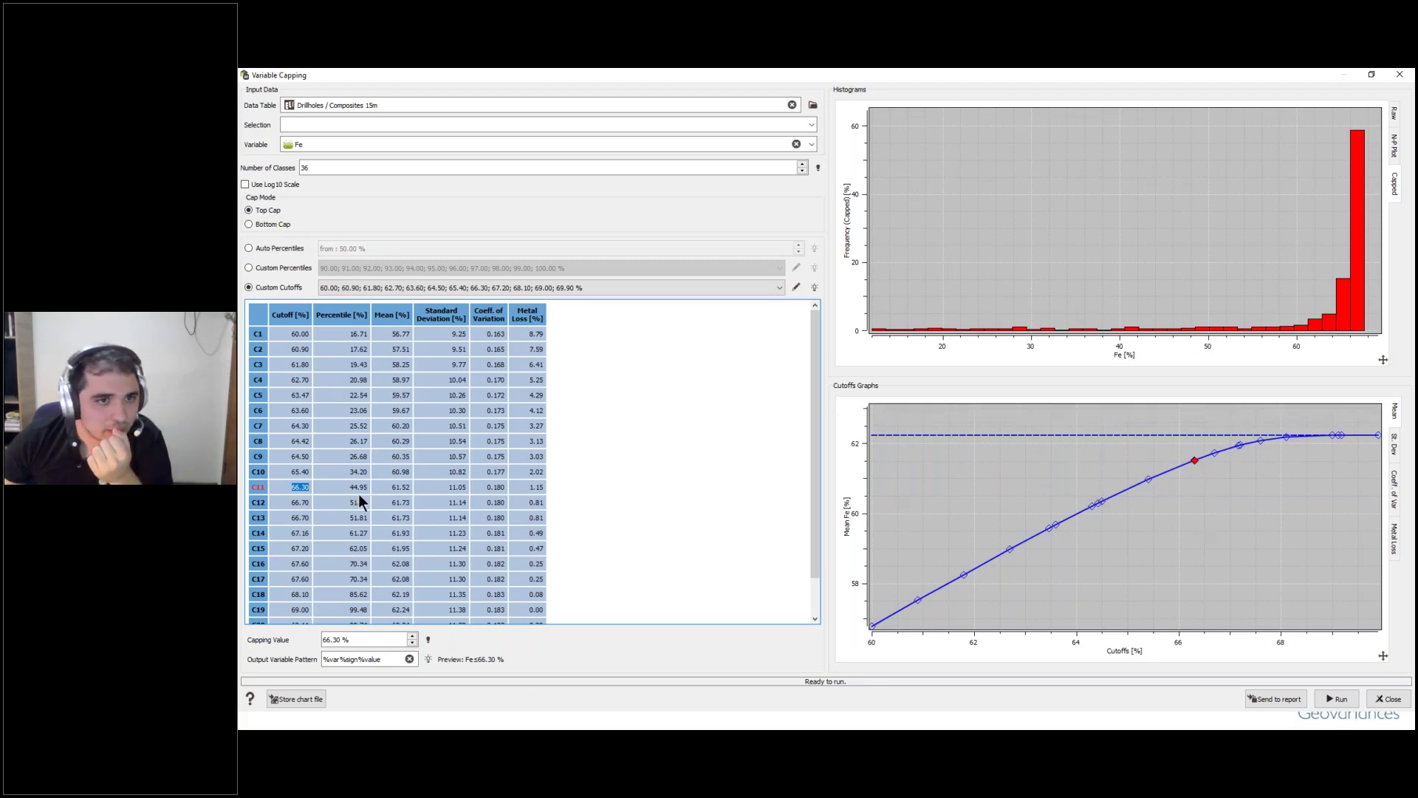
left_click_drag(392, 488, 399, 488)
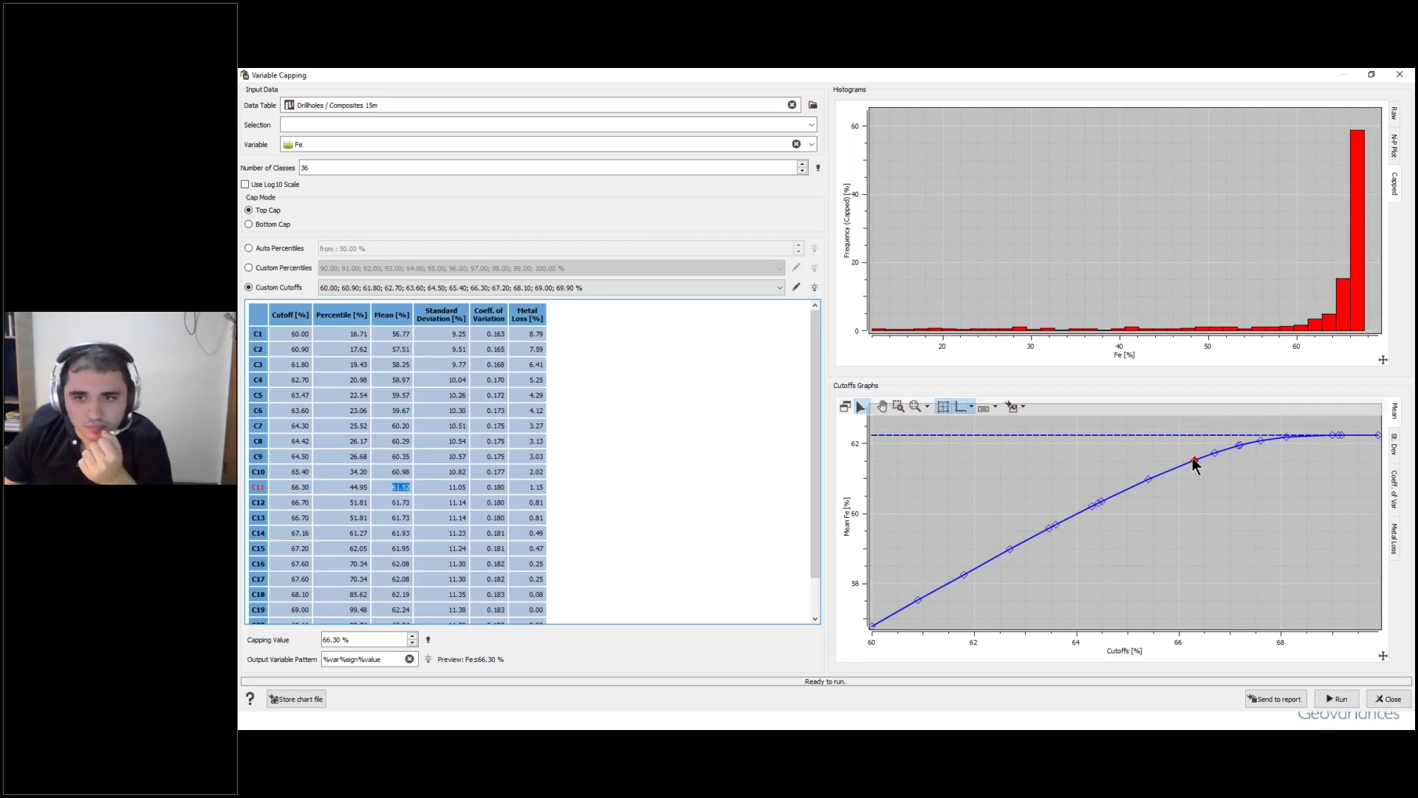
Step: View the standard deviation and coefficient of variation graphs, and try a 64.42 % Fe cap on the latter
left_click(1394, 447)
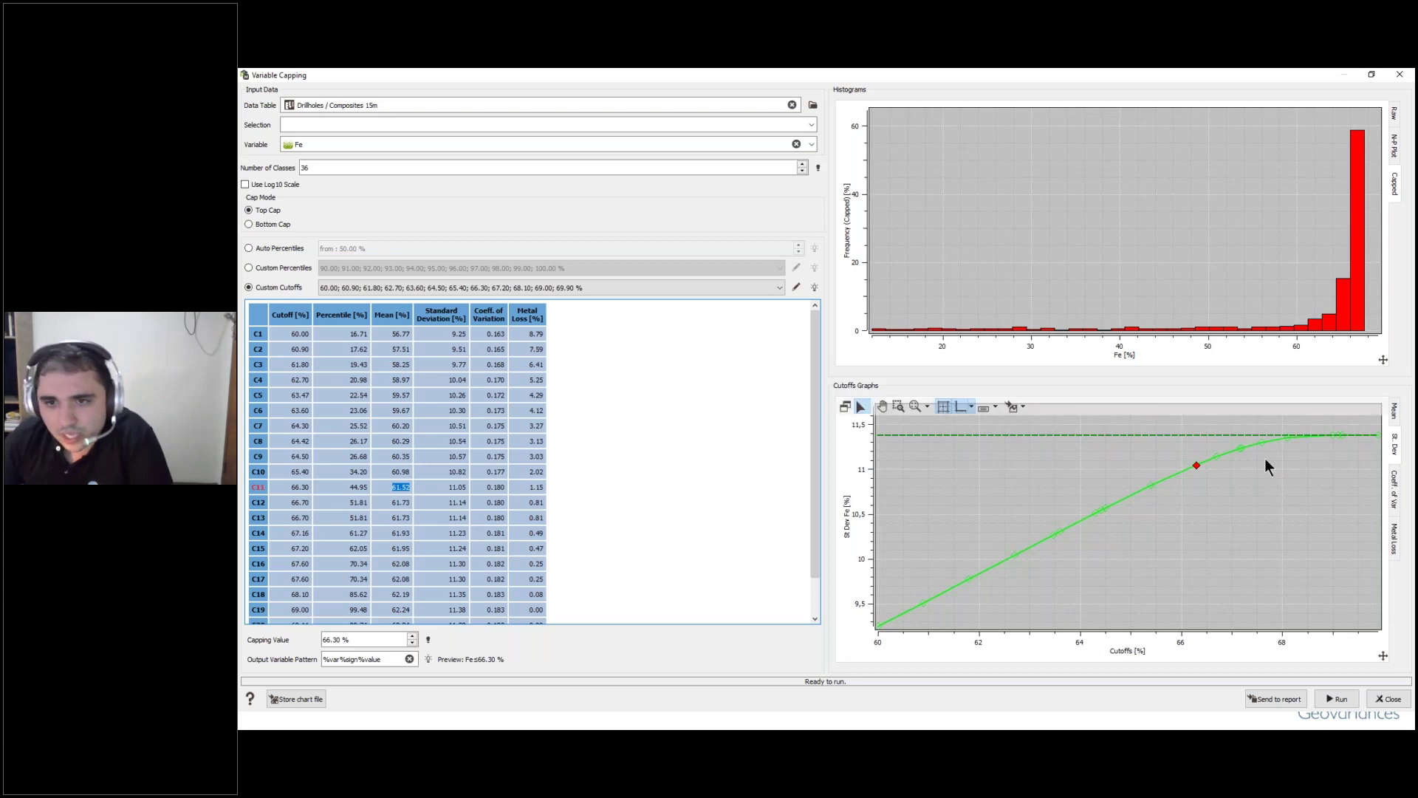
left_click(1388, 485)
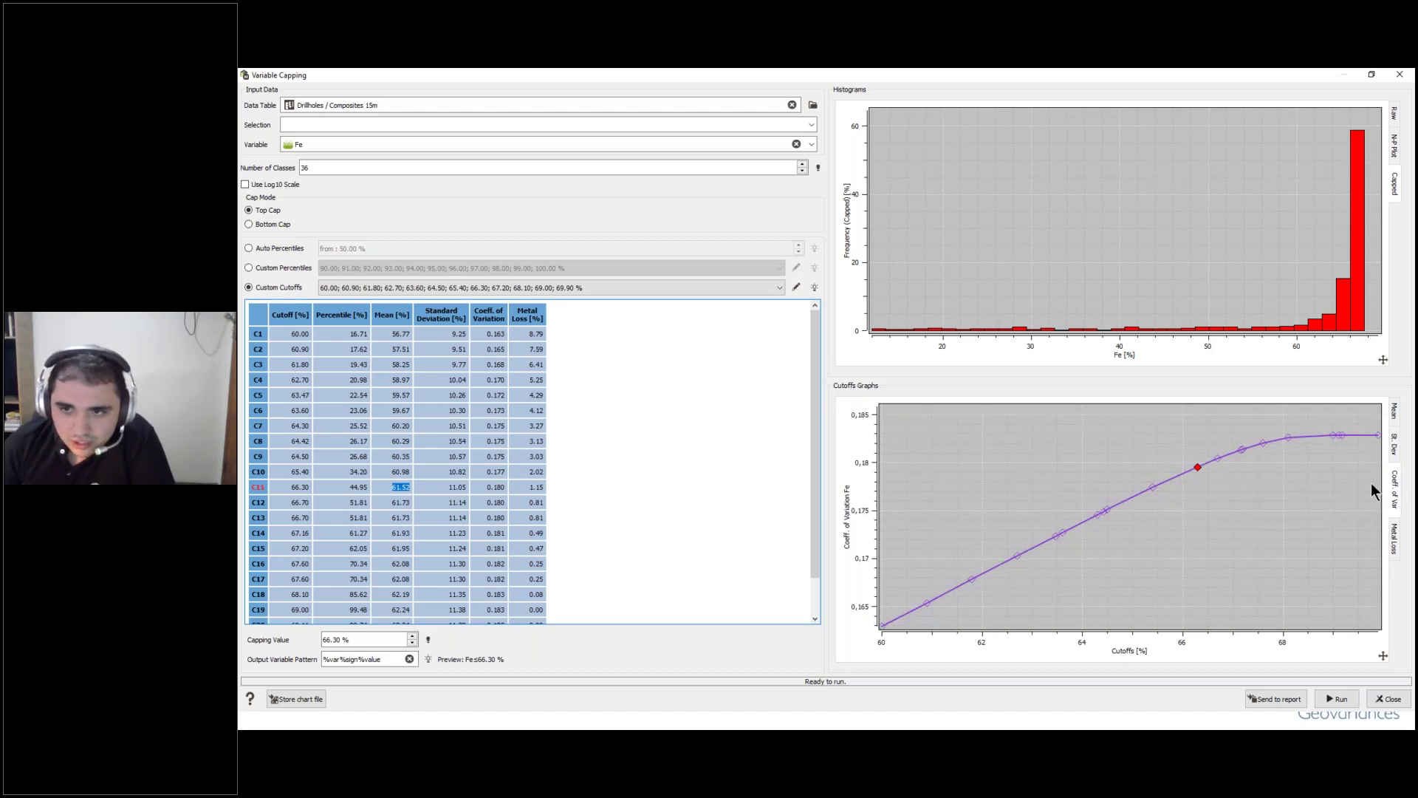
left_click(1151, 487)
left_click(1104, 510)
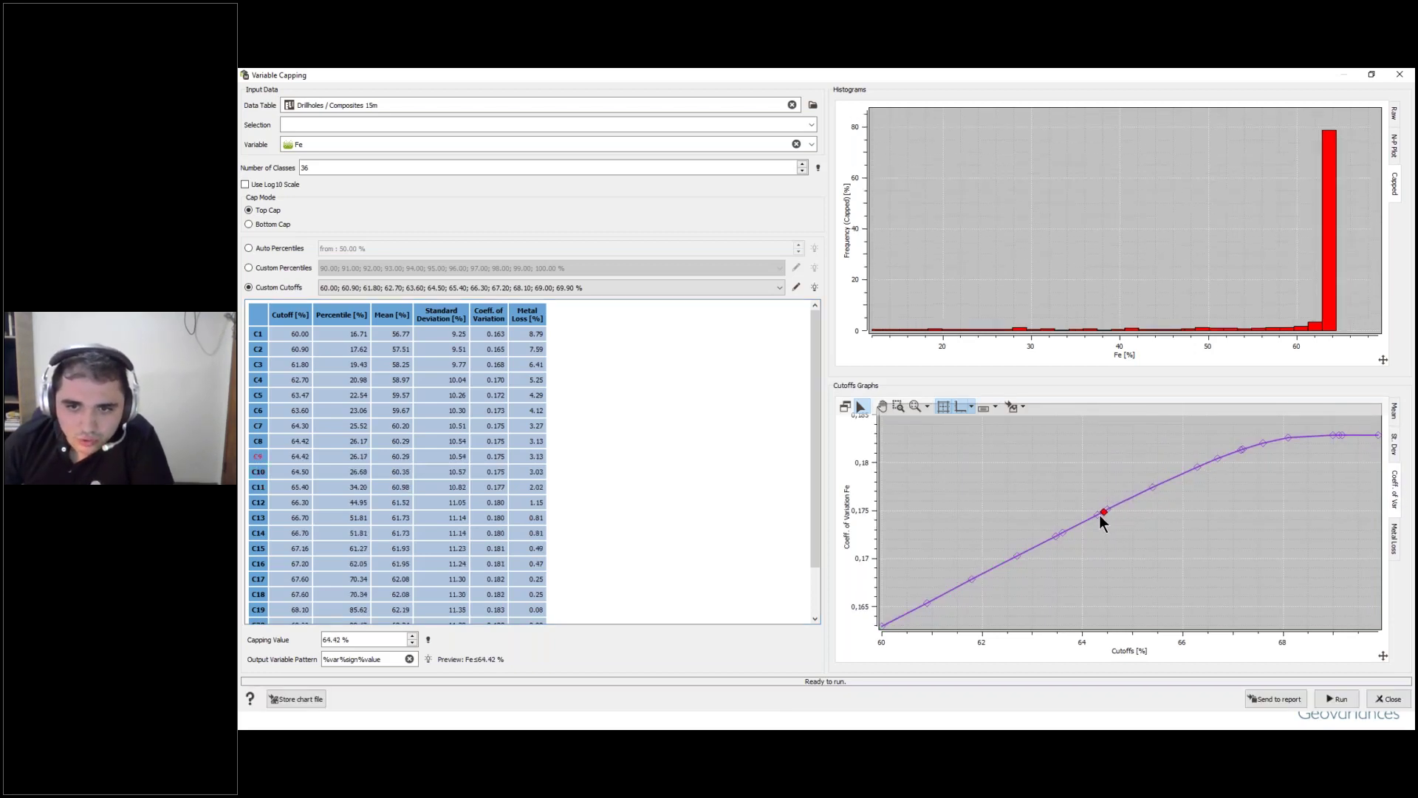
Step: Show the metal loss graph and try Fe caps of 63.47 and 60.00 % on its curve
left_click(1395, 550)
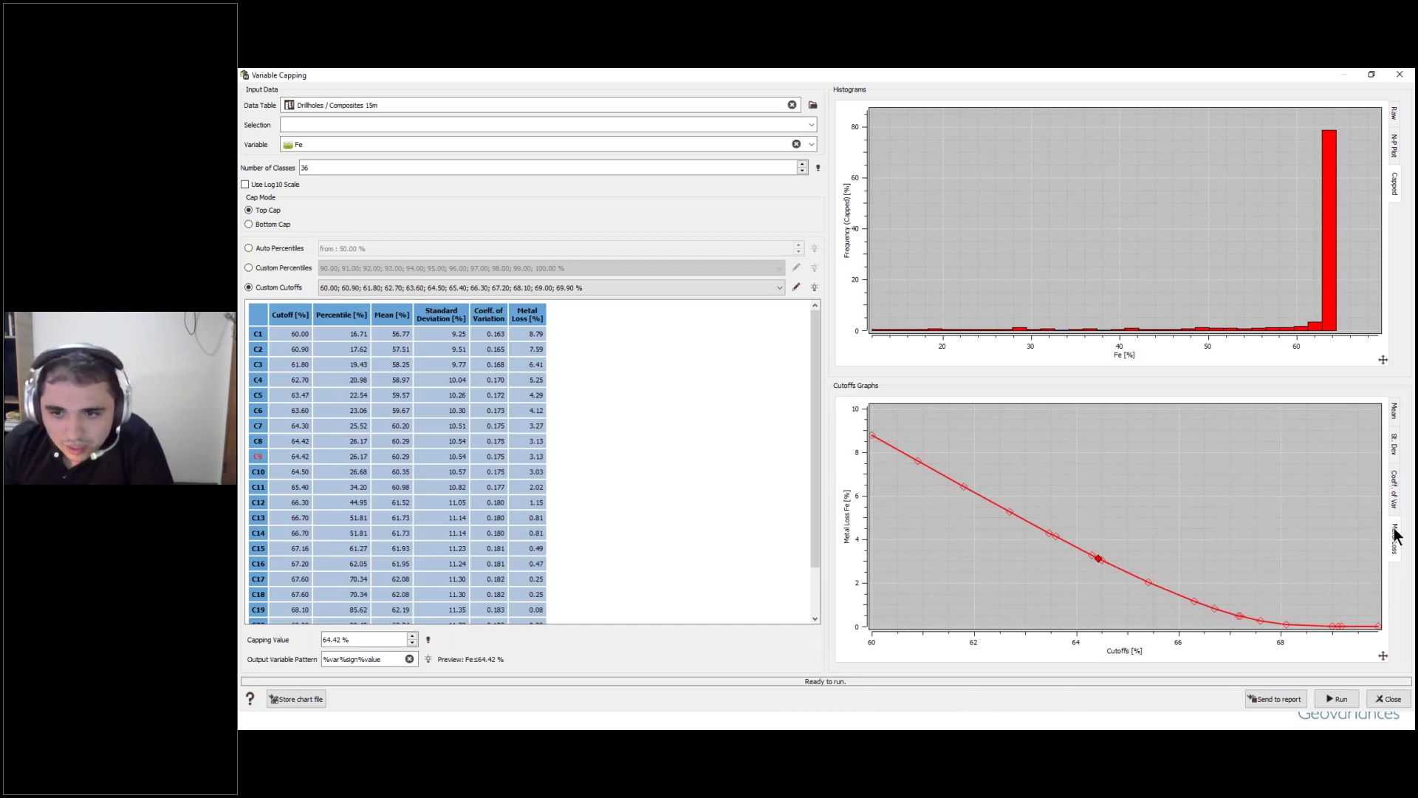
mouse_move(1010, 436)
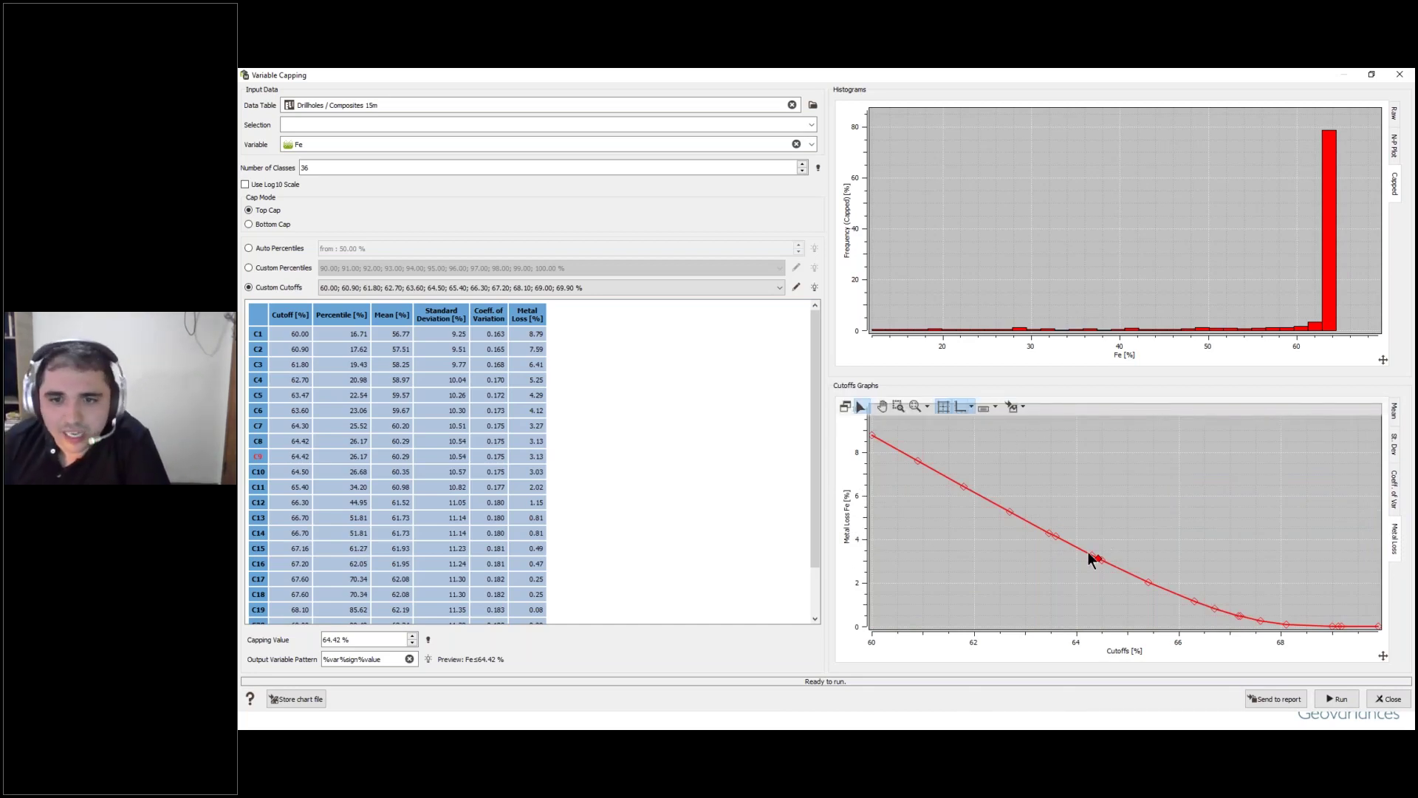
left_click(1056, 538)
left_click(1048, 535)
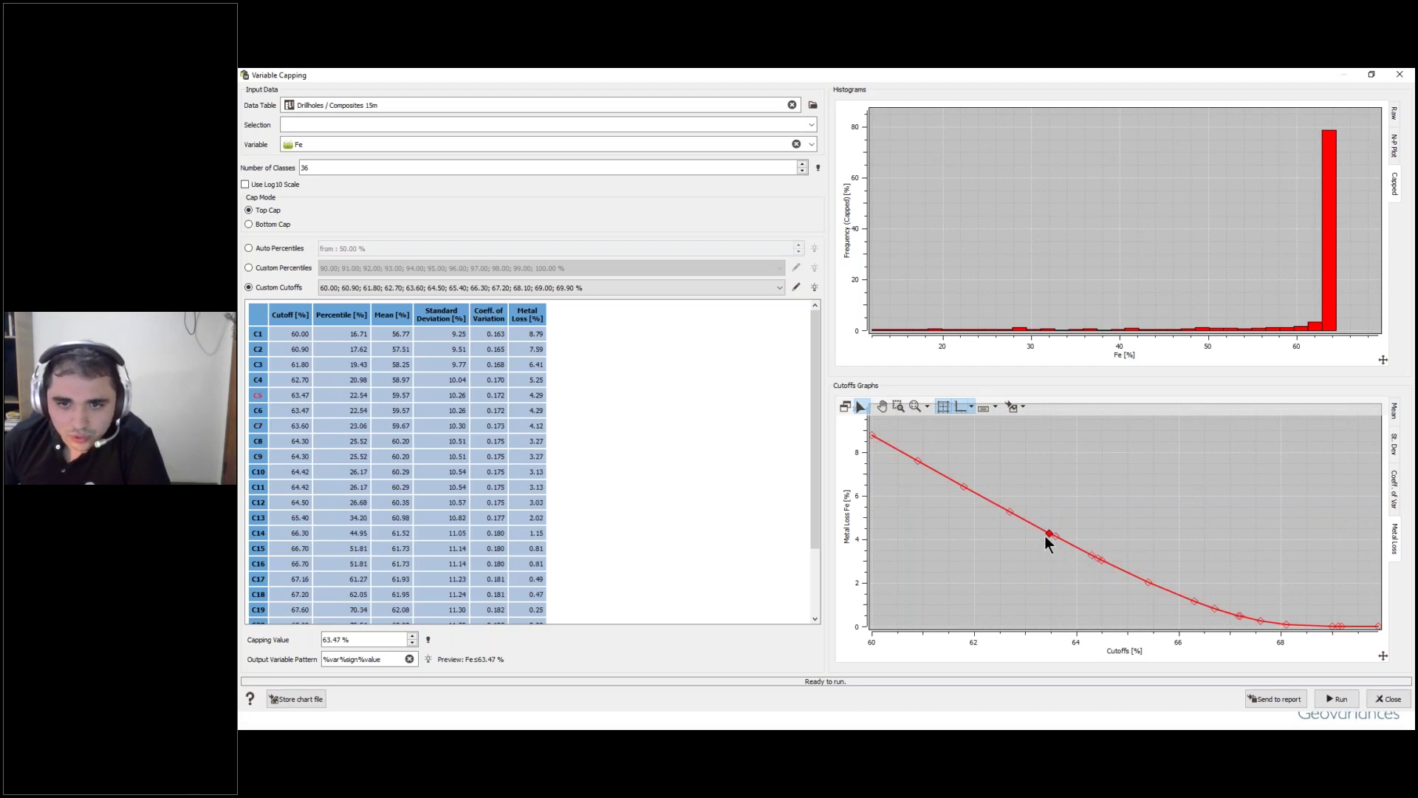
left_click(871, 436)
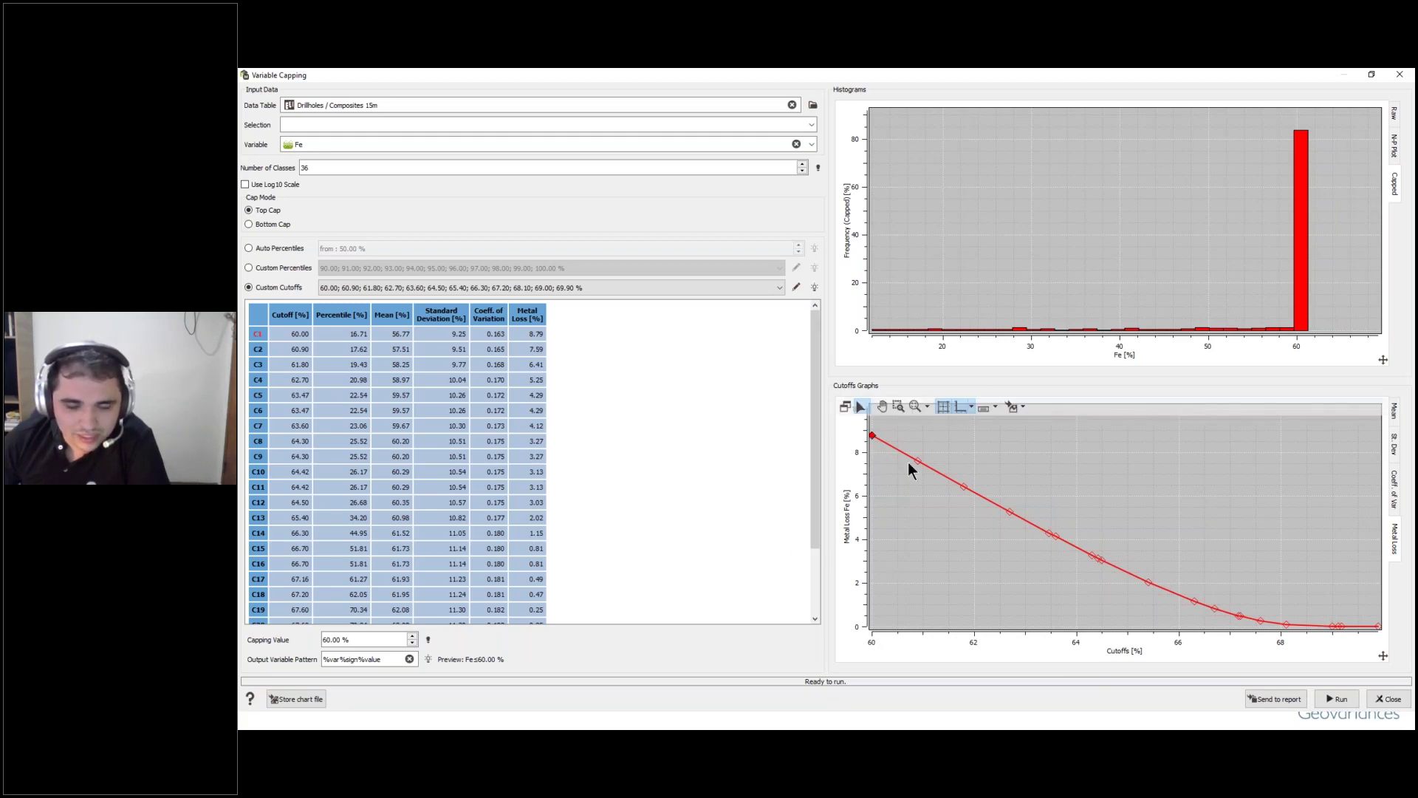
Step: Set the Fe capping value to 68.10 % on the metal loss graph and check its row in the cutoff table
left_click(1287, 625)
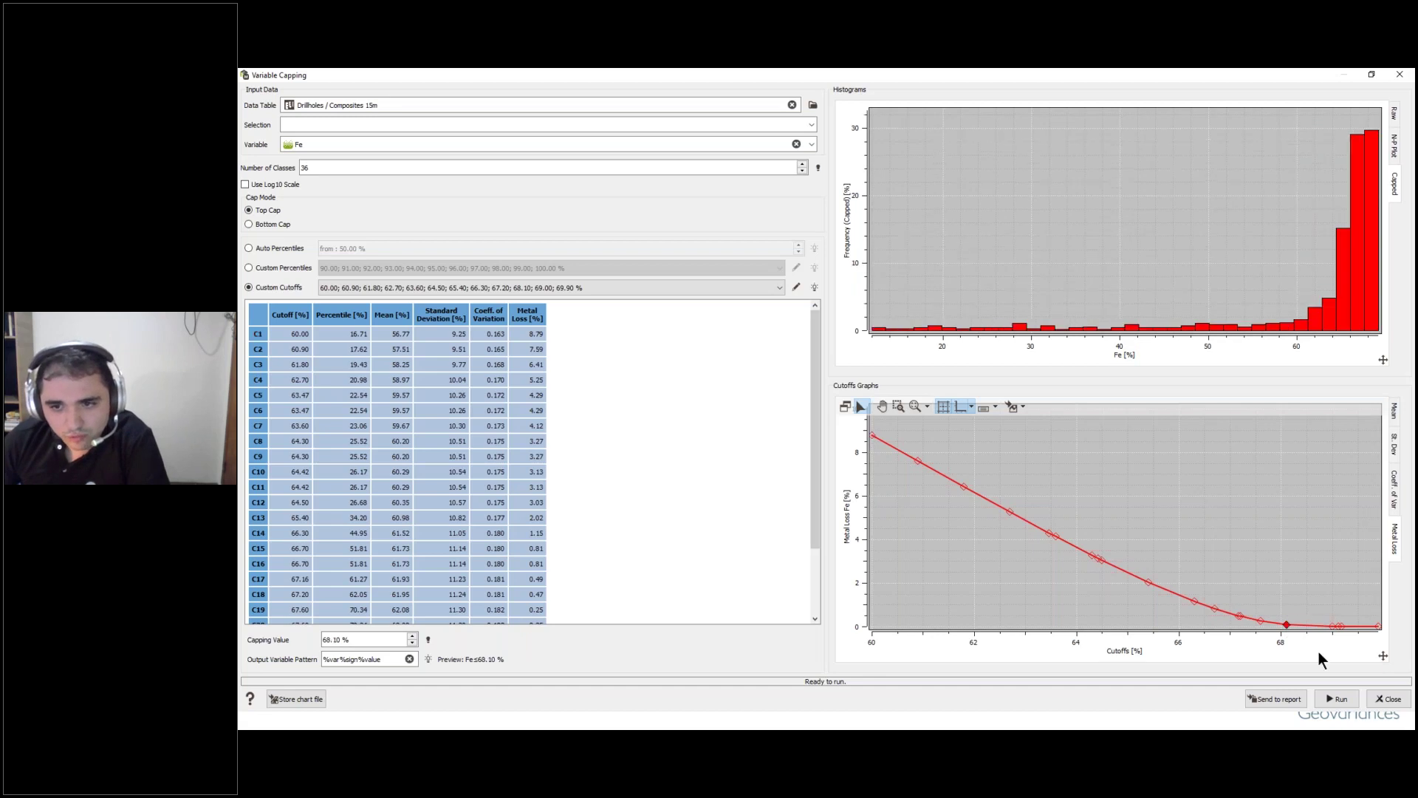
scroll(716, 530, "down", 3)
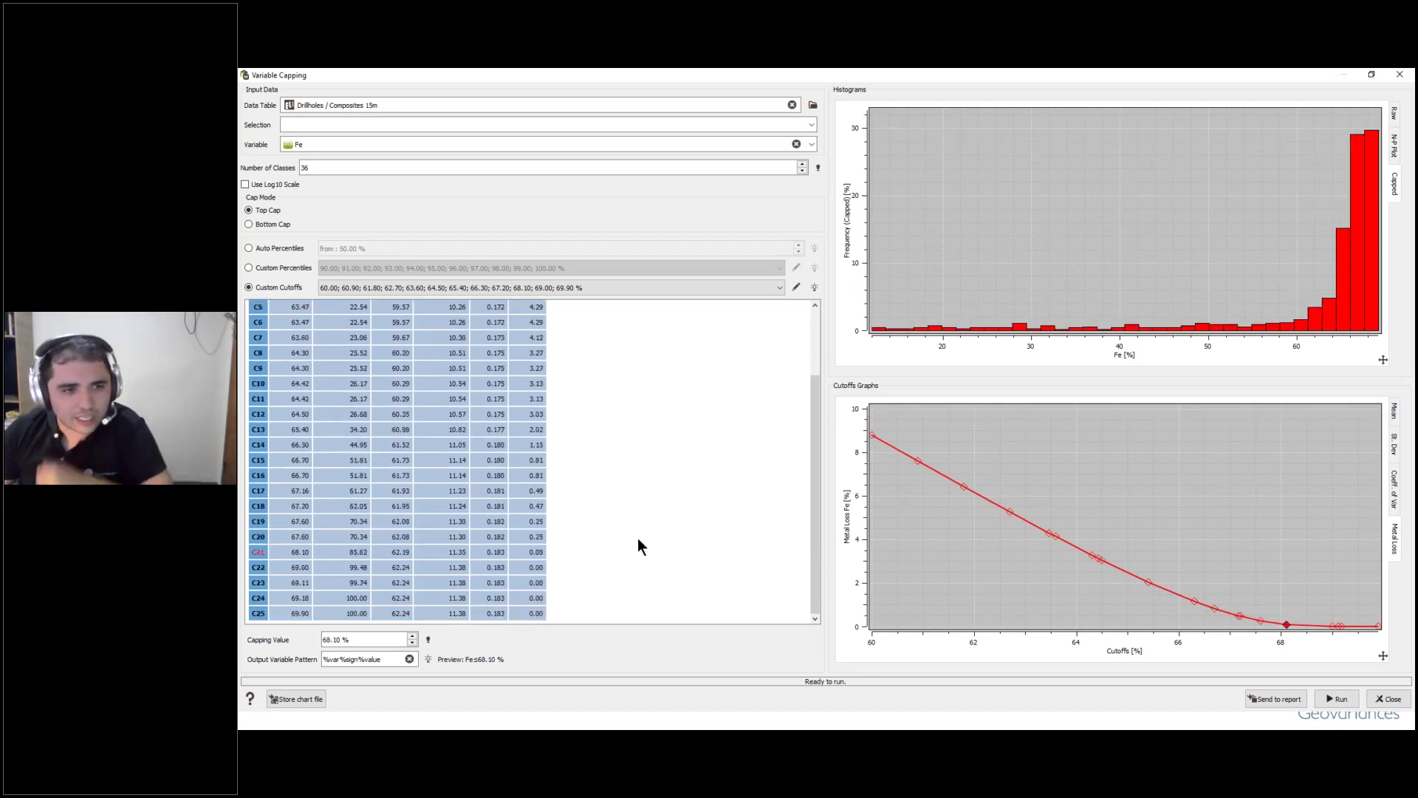
scroll(353, 551, "up", 1)
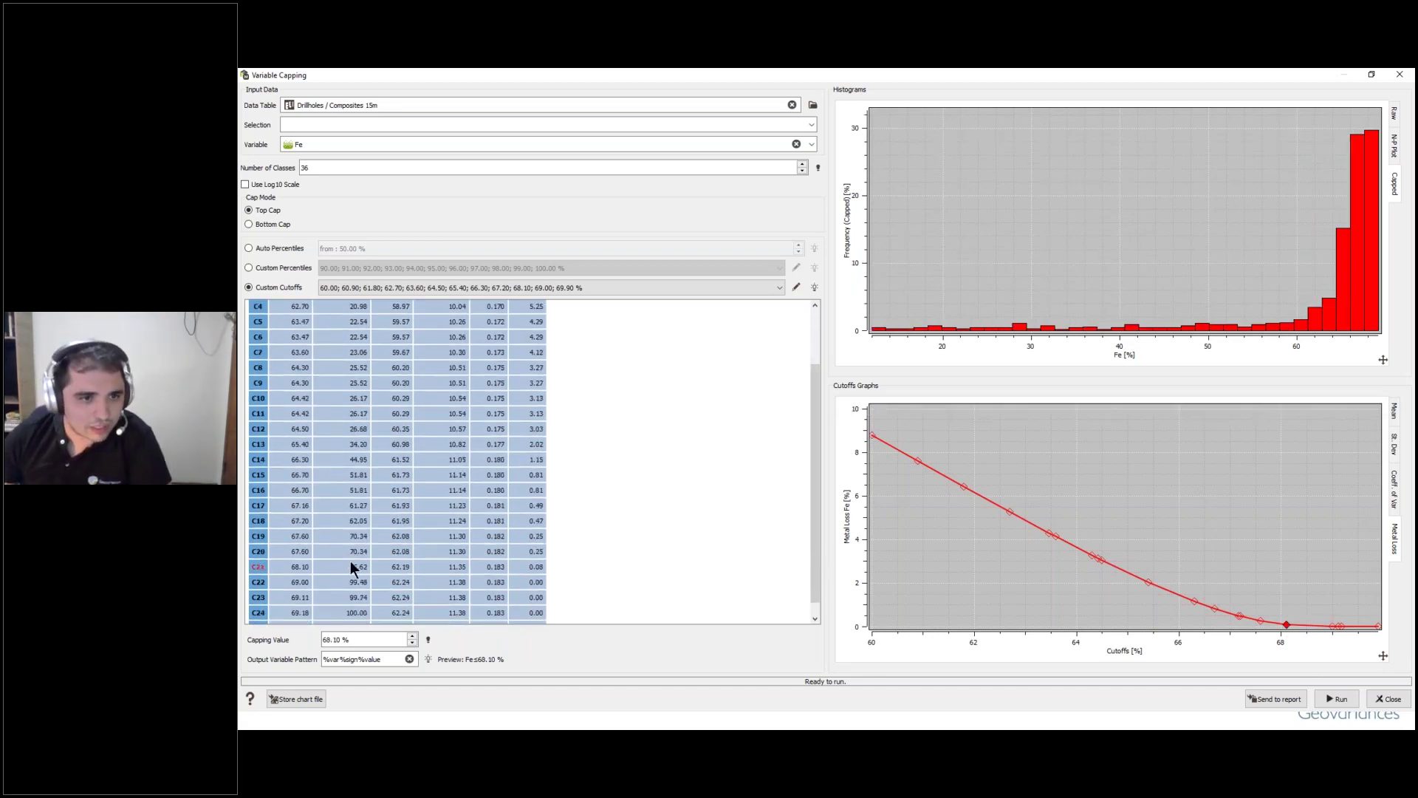
mouse_move(898, 624)
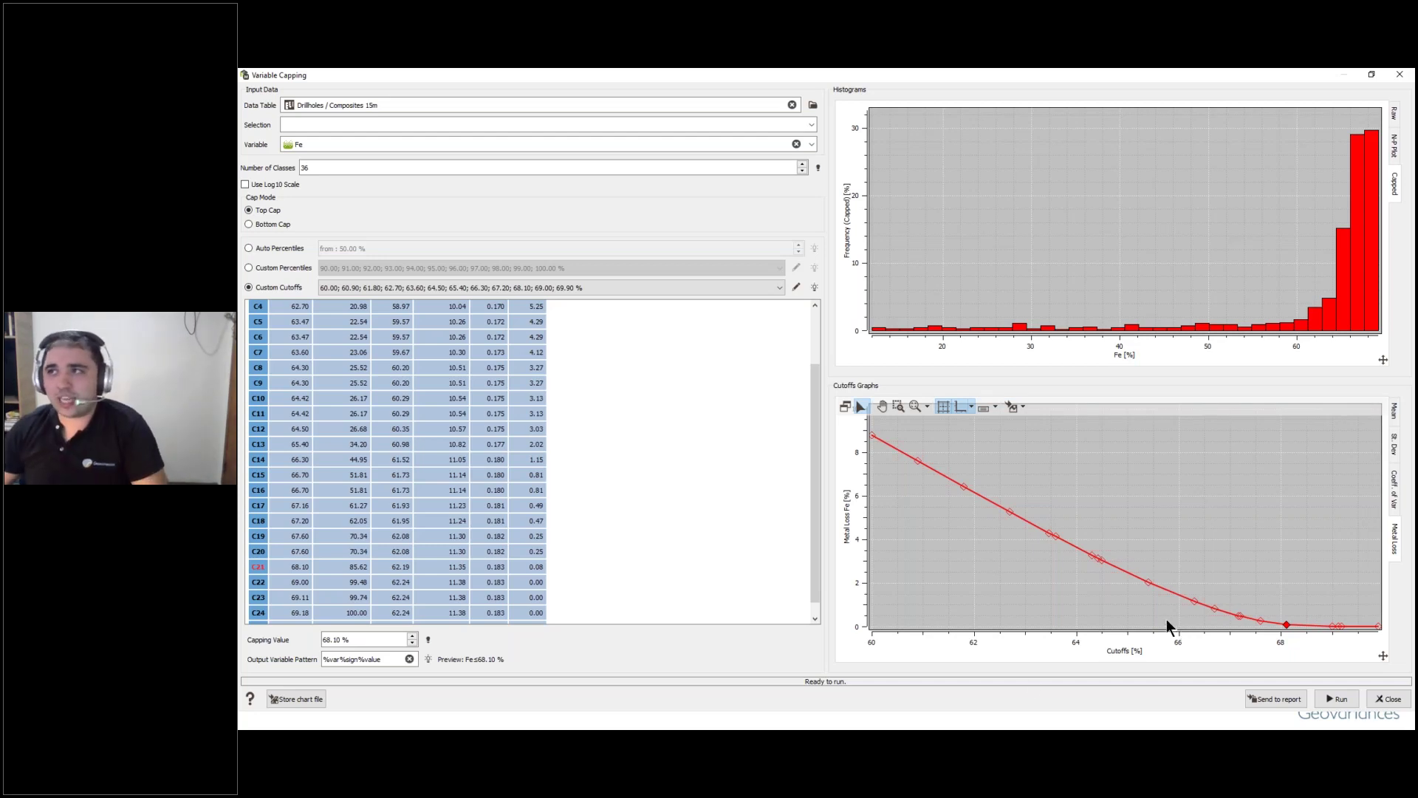
Step: Run Variable Capping with the 68.10 % Fe top cap and close the task window
double_click(330, 639)
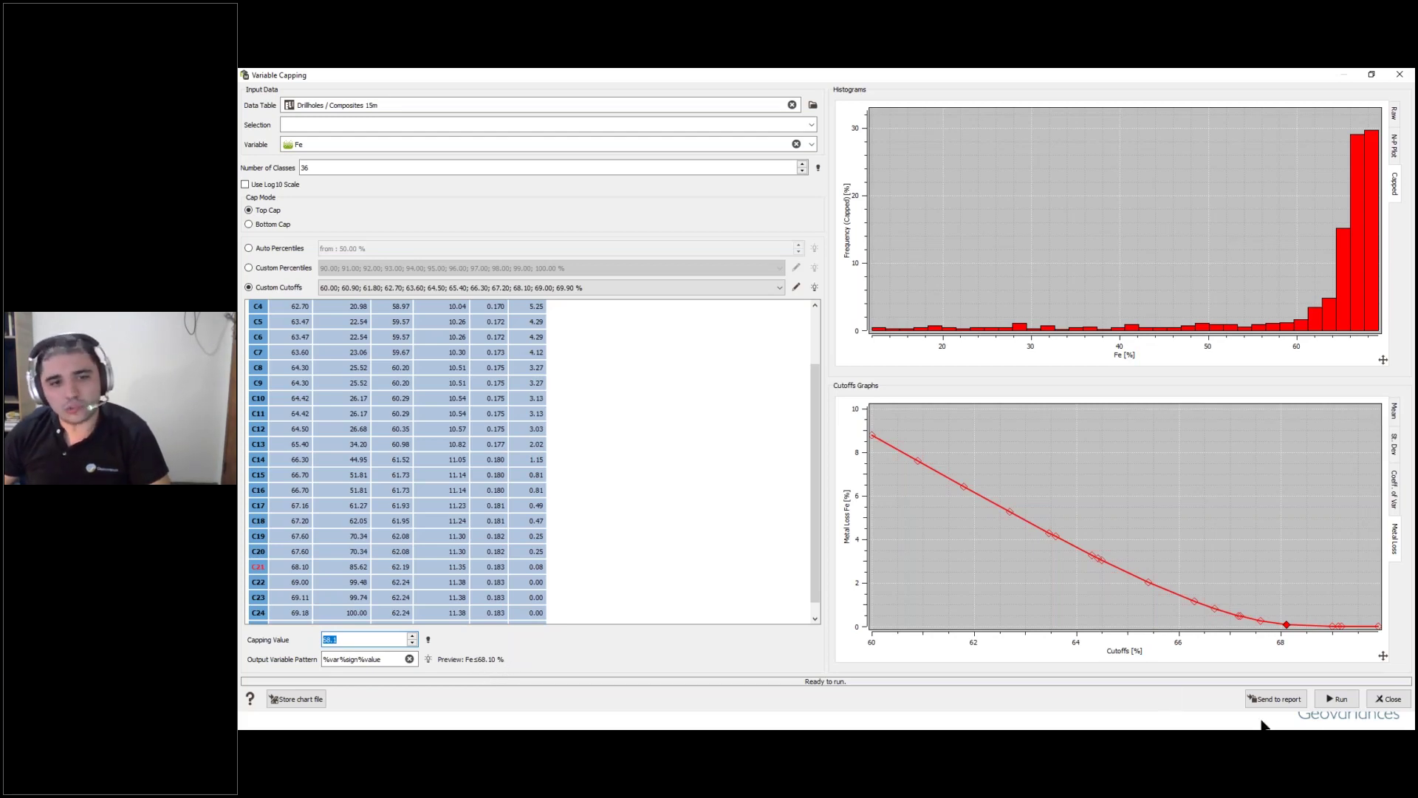
left_click(1337, 699)
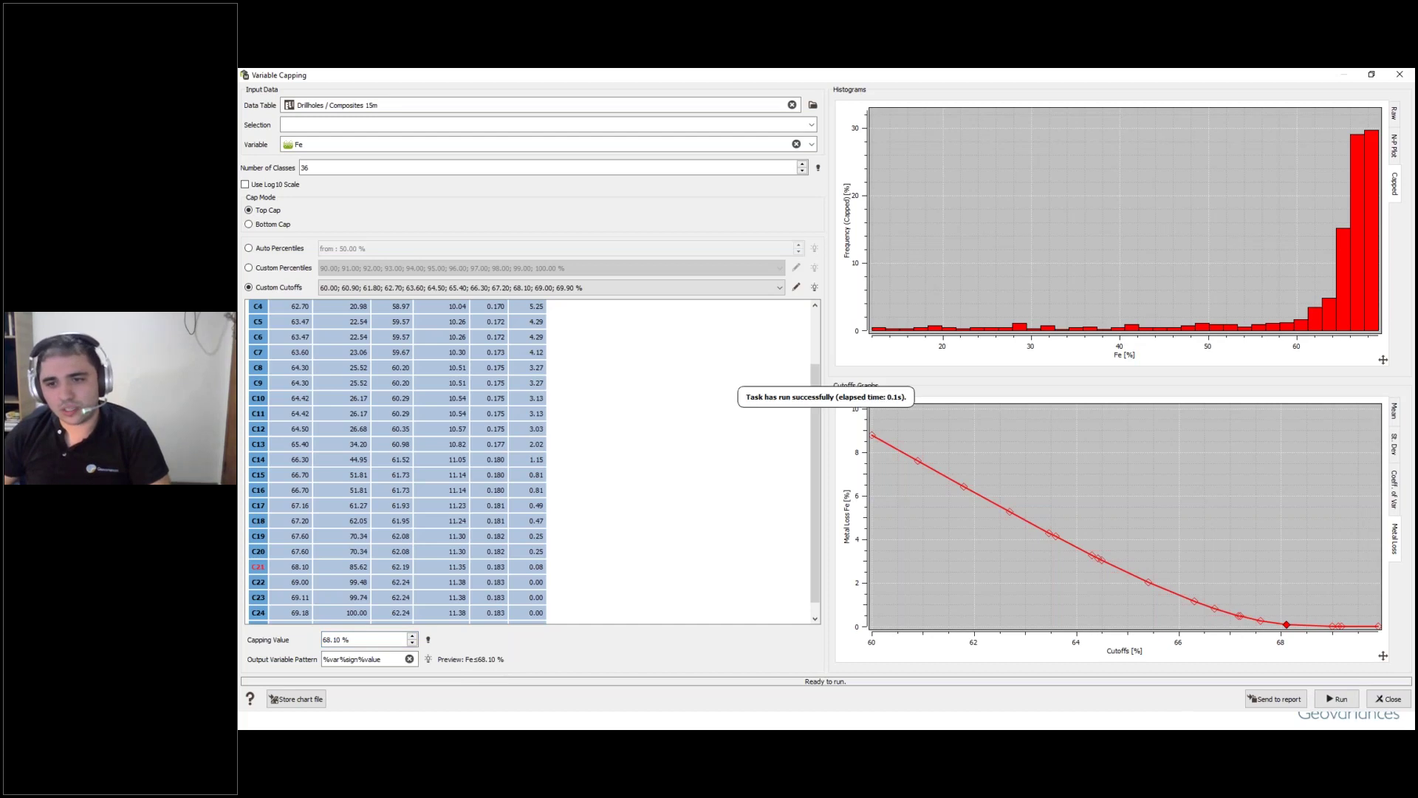
left_click(1388, 699)
Step: Locate the Fe≤68.10 % variable in Composites 15m, view its histogram over the 3D scene, and close the histogram
scroll(344, 543, "down", 3)
scroll(325, 464, "up", 1)
left_click(323, 479)
left_click(282, 480)
scroll(334, 494, "down", 5)
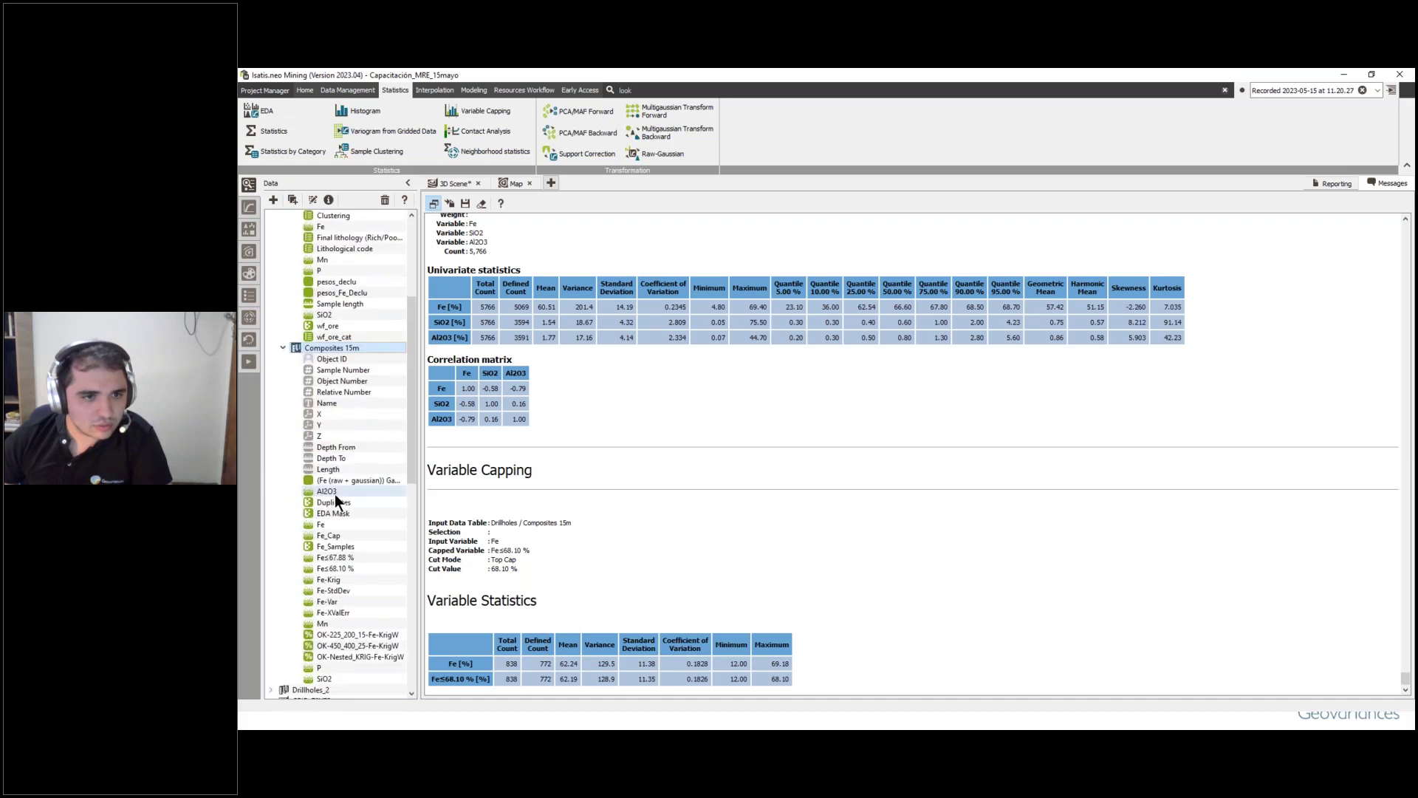
left_click(329, 534)
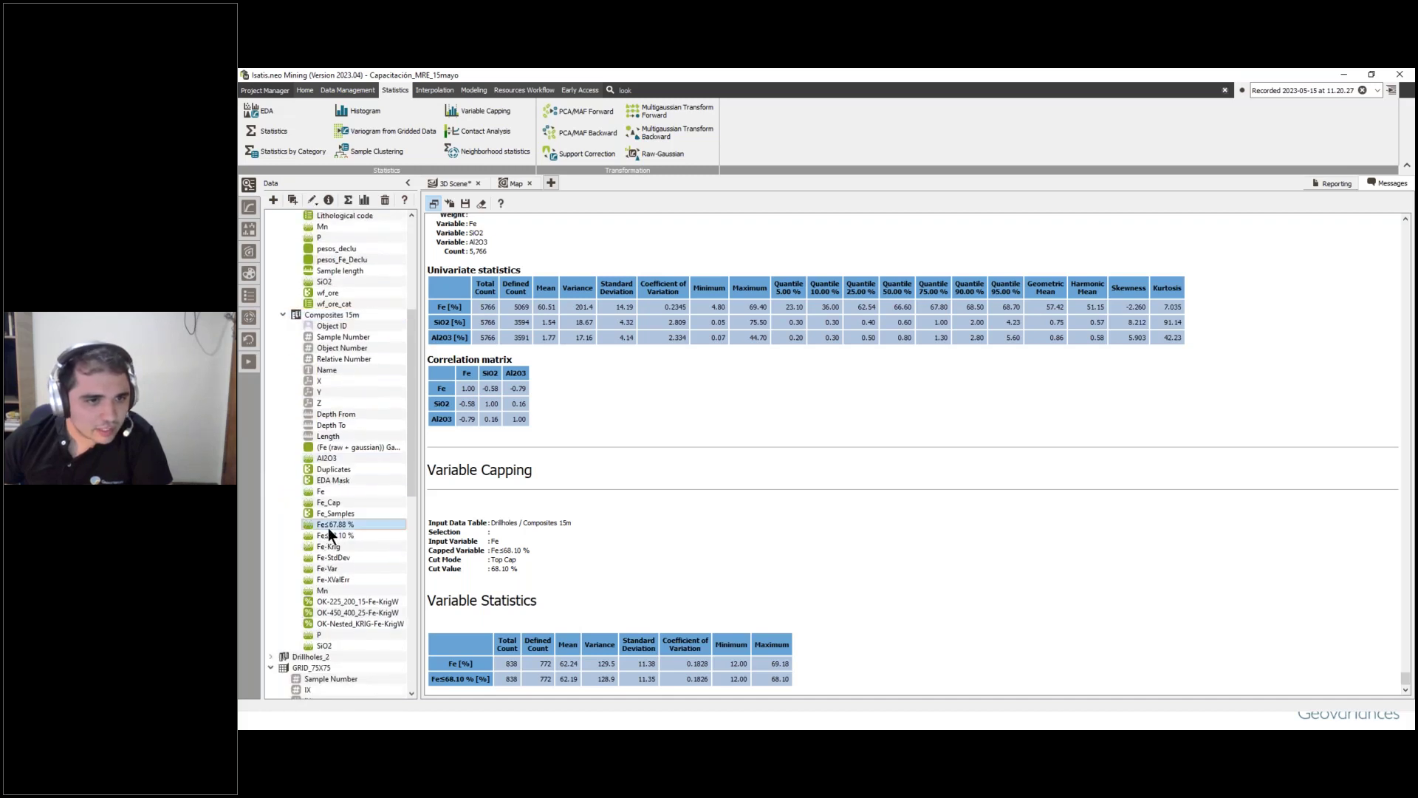
left_click(458, 183)
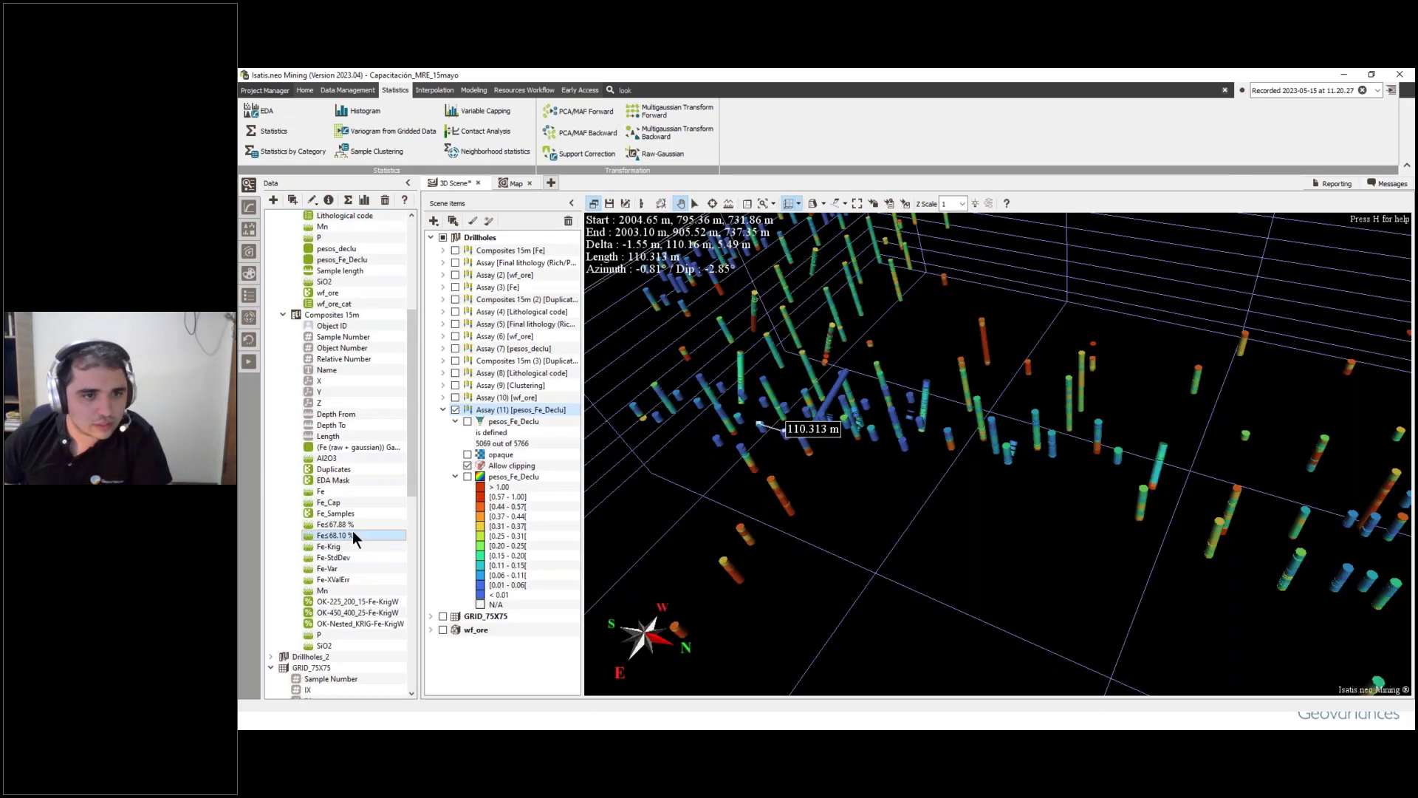
right_click(353, 531)
left_click(438, 418)
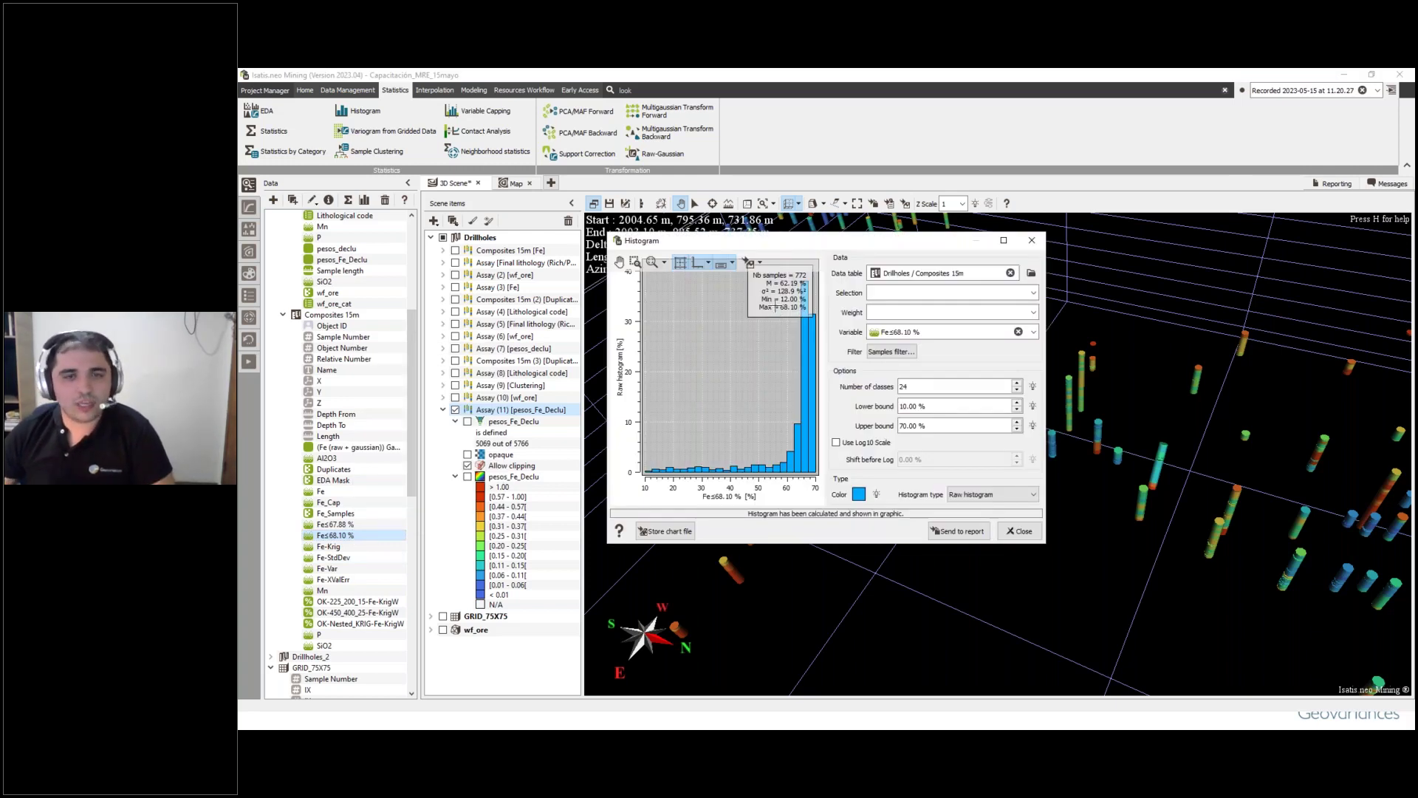
left_click(1019, 530)
Step: Open the Data Prep batch and review its Statistics task on Drillholes / Assay with the wf_ore selection and pesos_declu weight
left_click(250, 362)
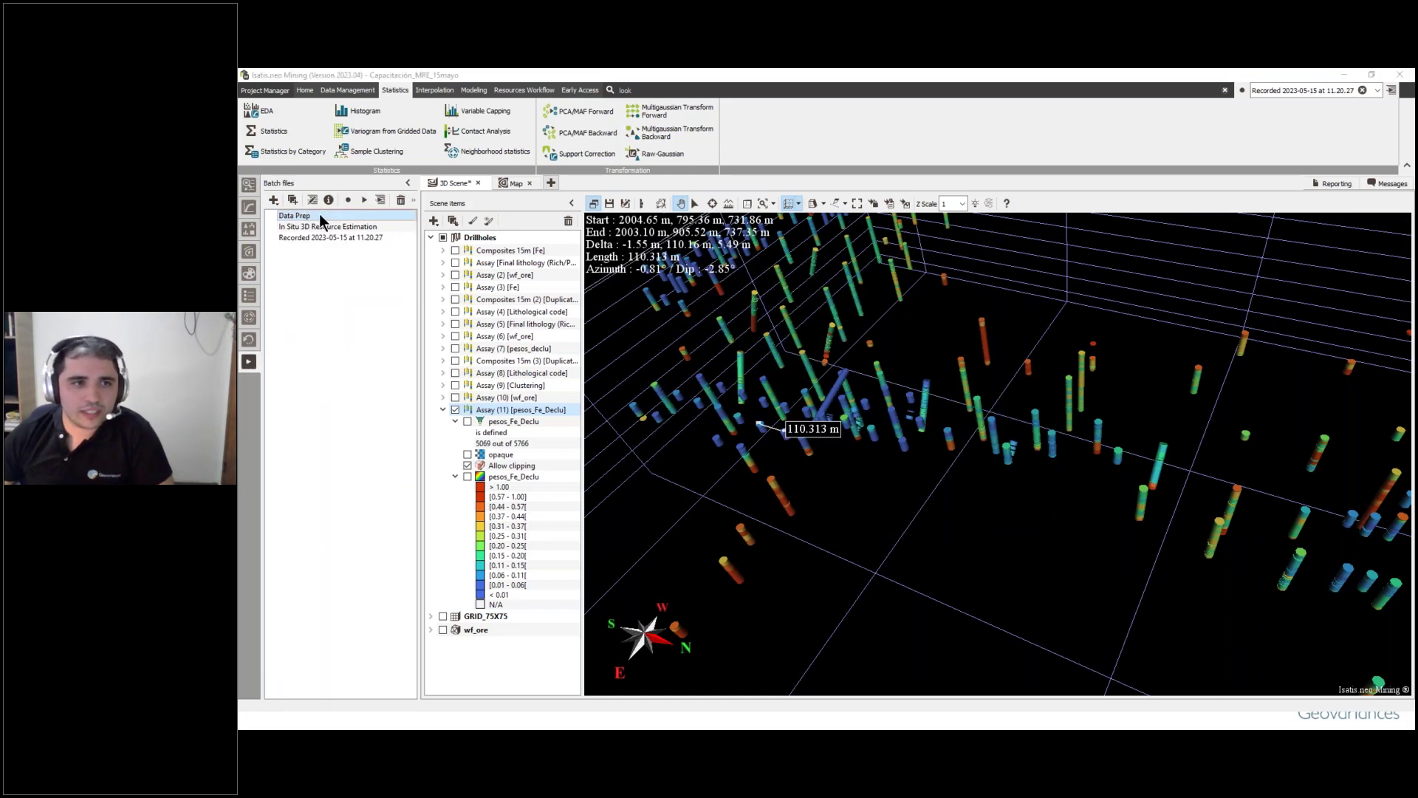
double_click(319, 214)
scroll(711, 427, "down", 2)
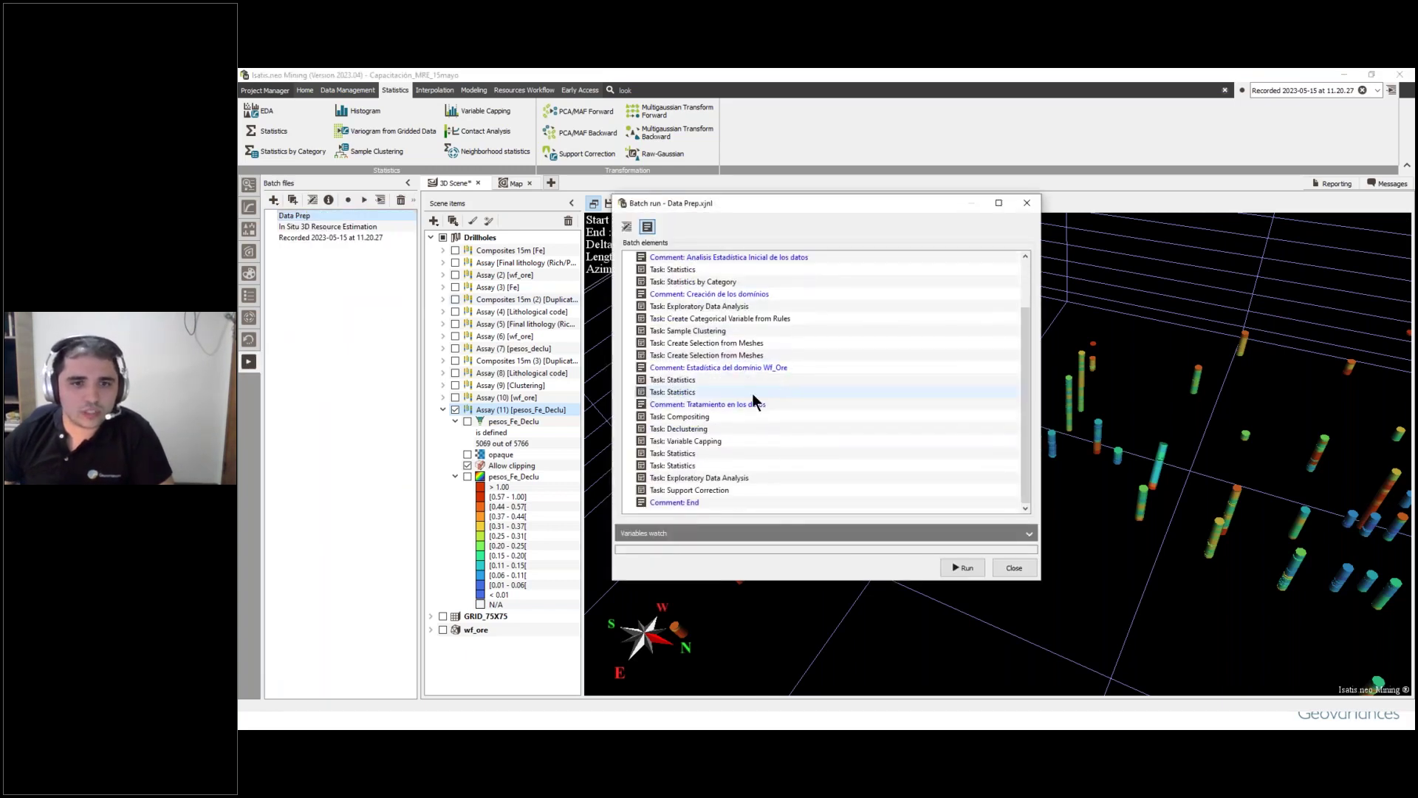
double_click(707, 454)
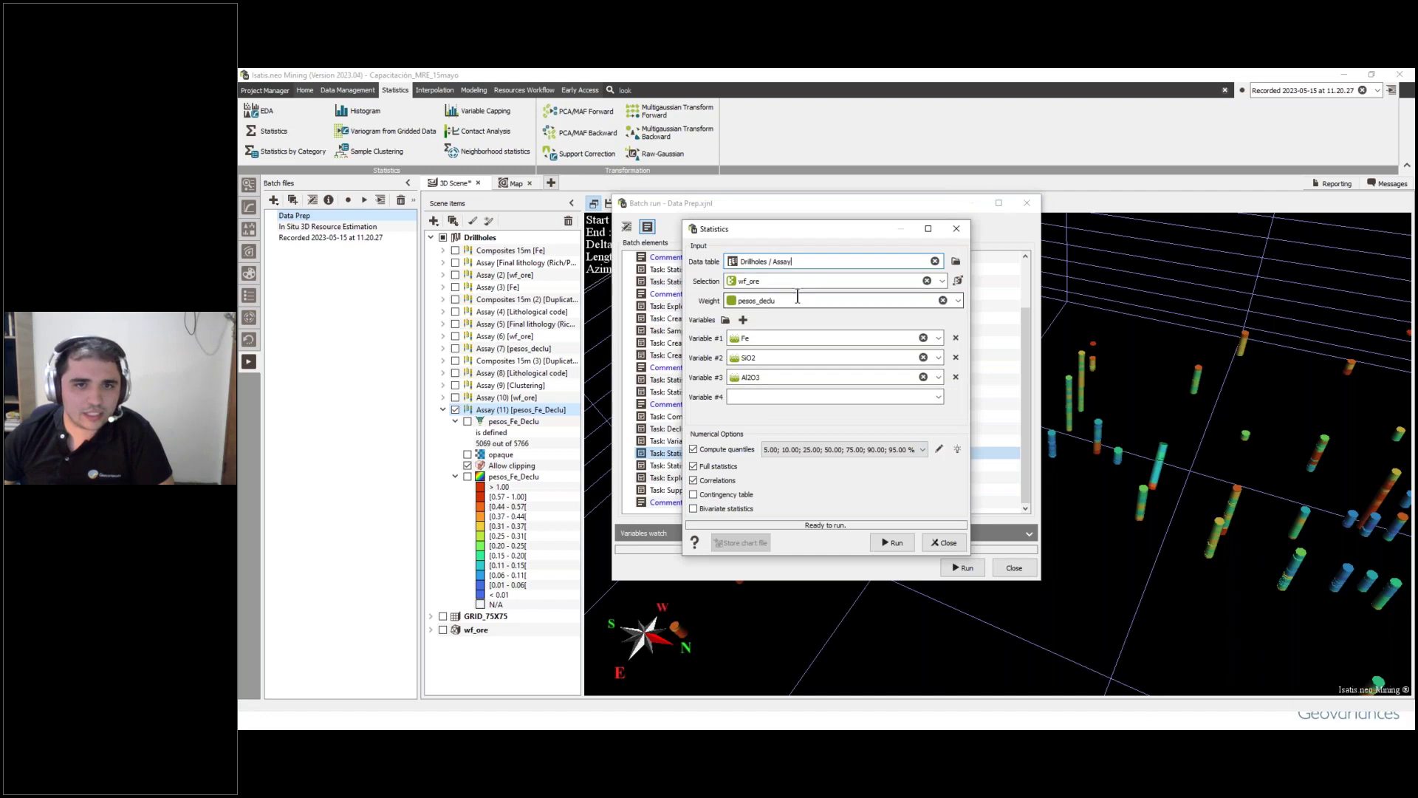
left_click(957, 542)
Step: Launch the batch's Exploratory Data Analysis task on Composites 15m, compute the Fe variogram and maximize the analysis window
left_click(762, 476)
left_click_drag(805, 202, 1002, 200)
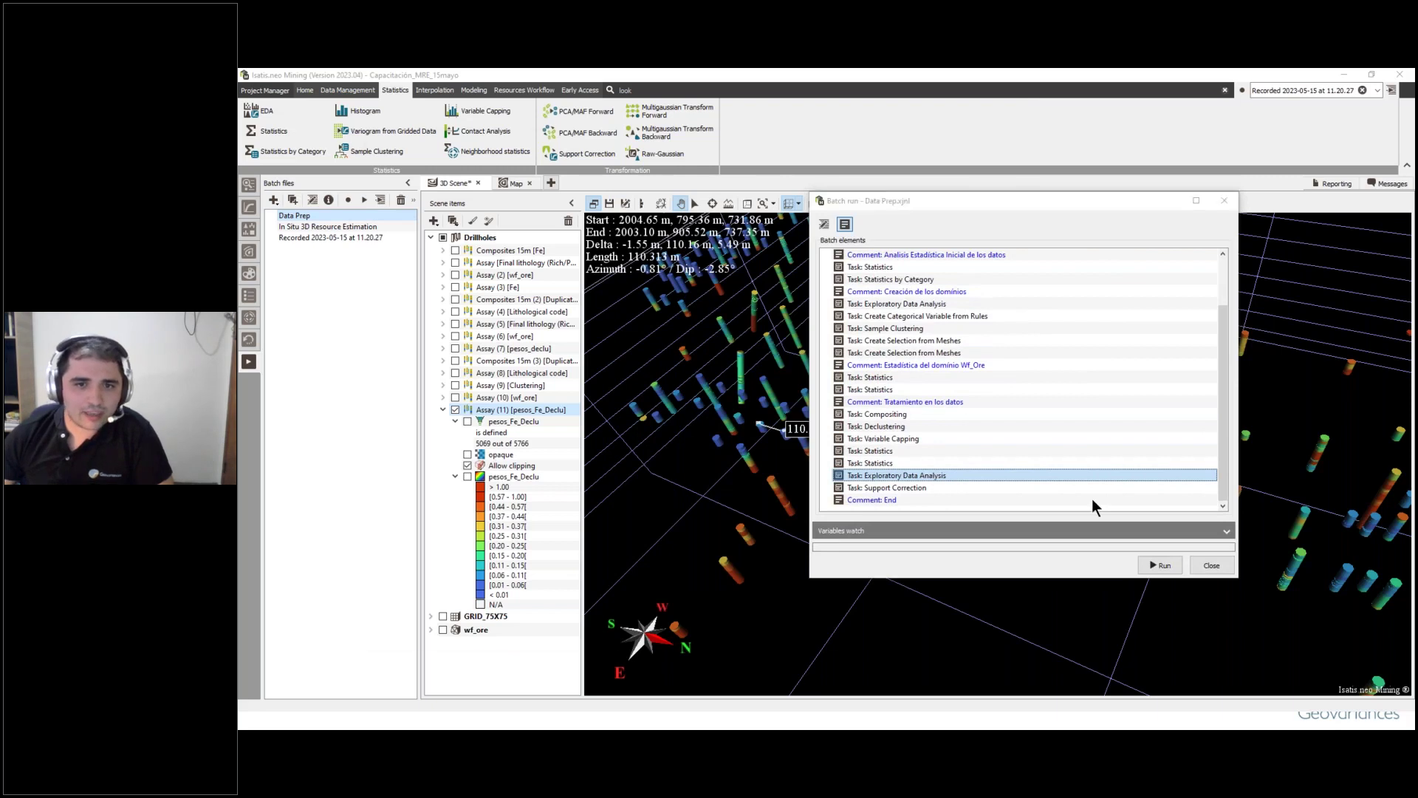
key("Return")
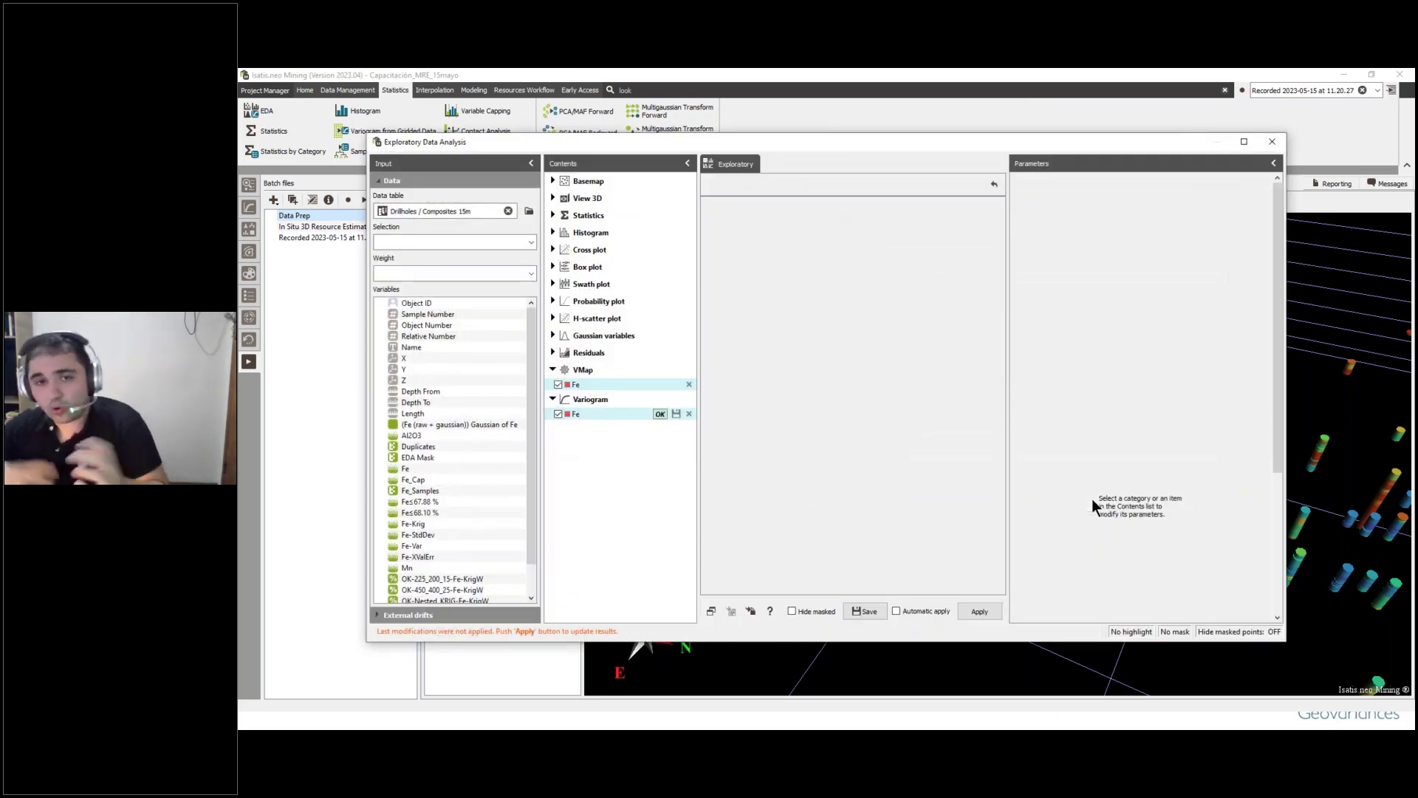
left_click(980, 611)
left_click(1244, 141)
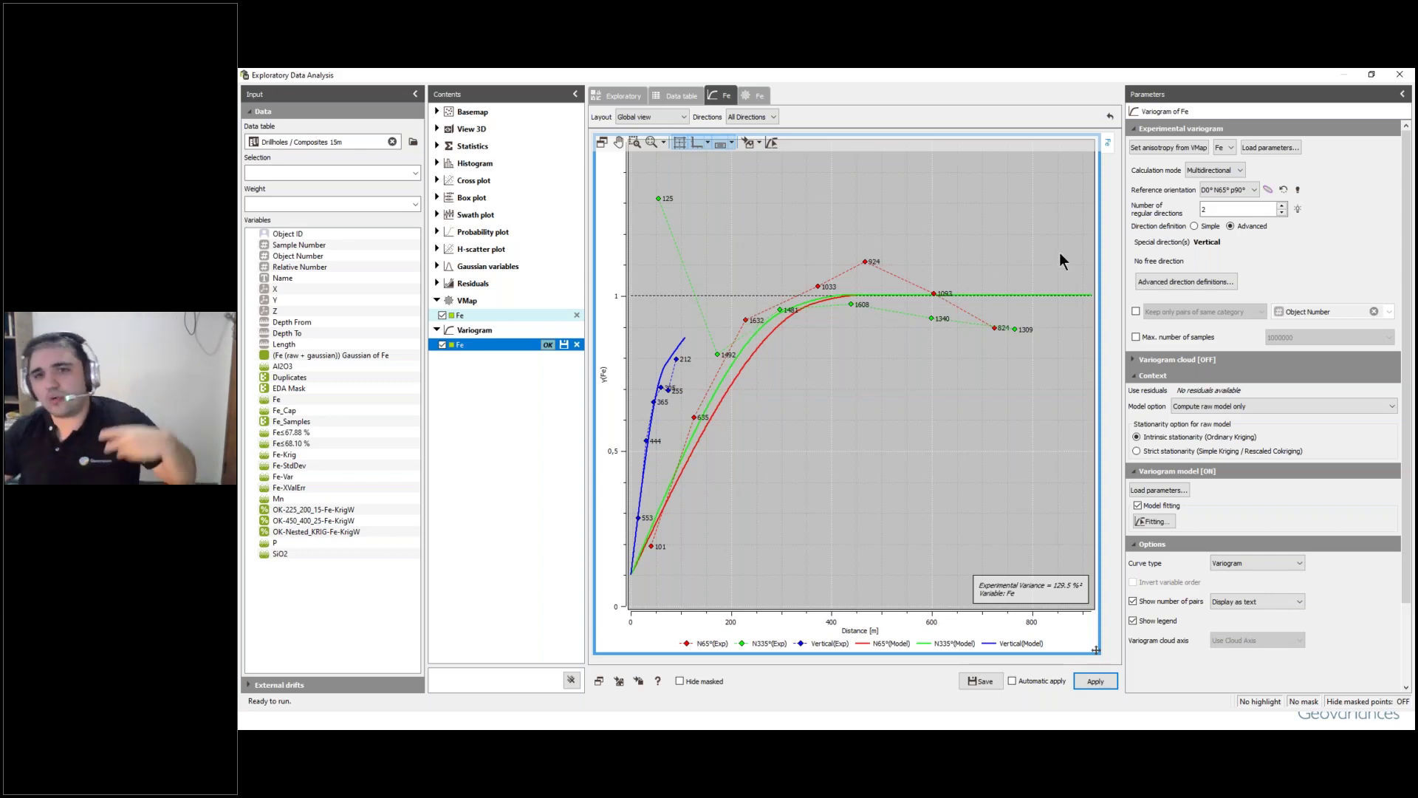
Step: Check the Fe variogram's advanced direction definition and lay out the variogram by individual directions
left_click(1182, 282)
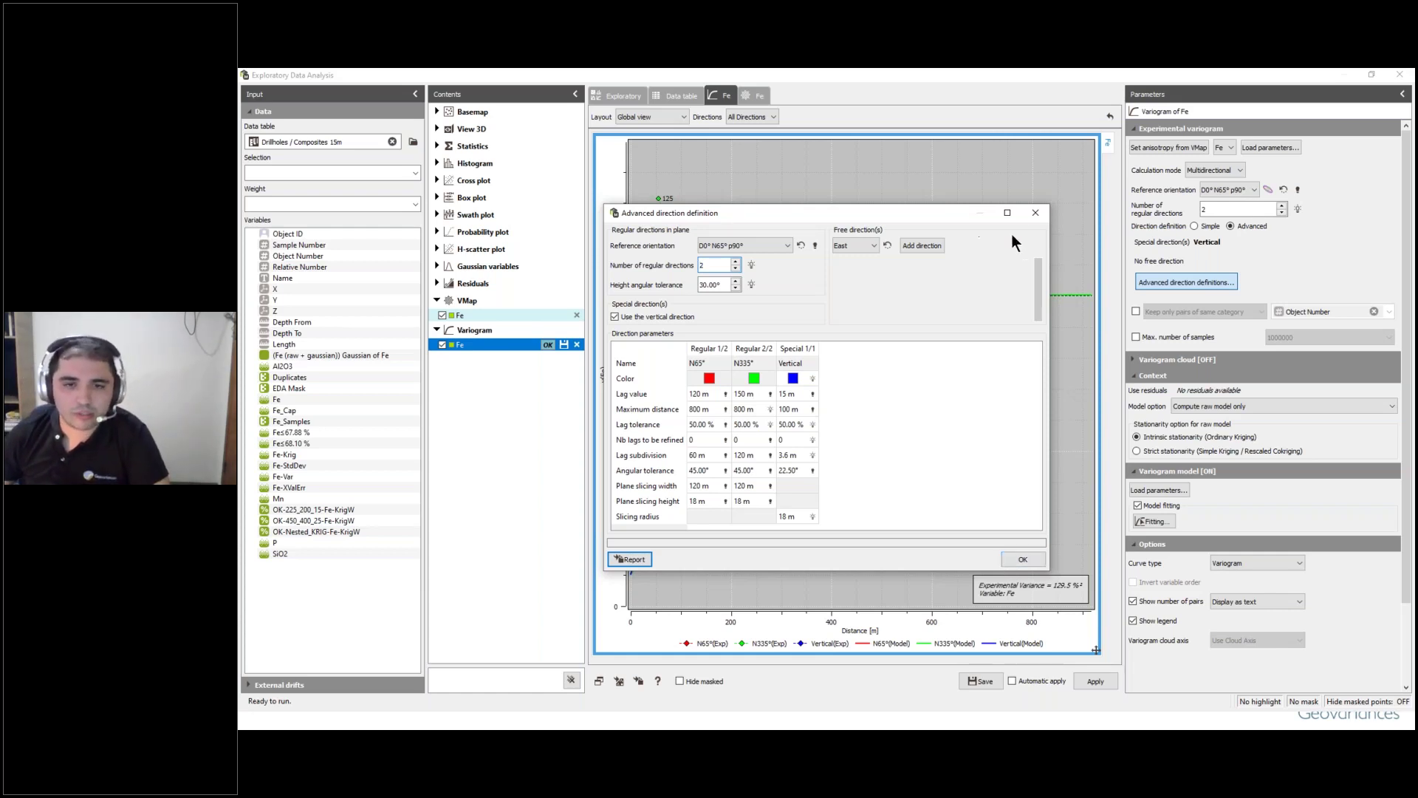
left_click(1033, 212)
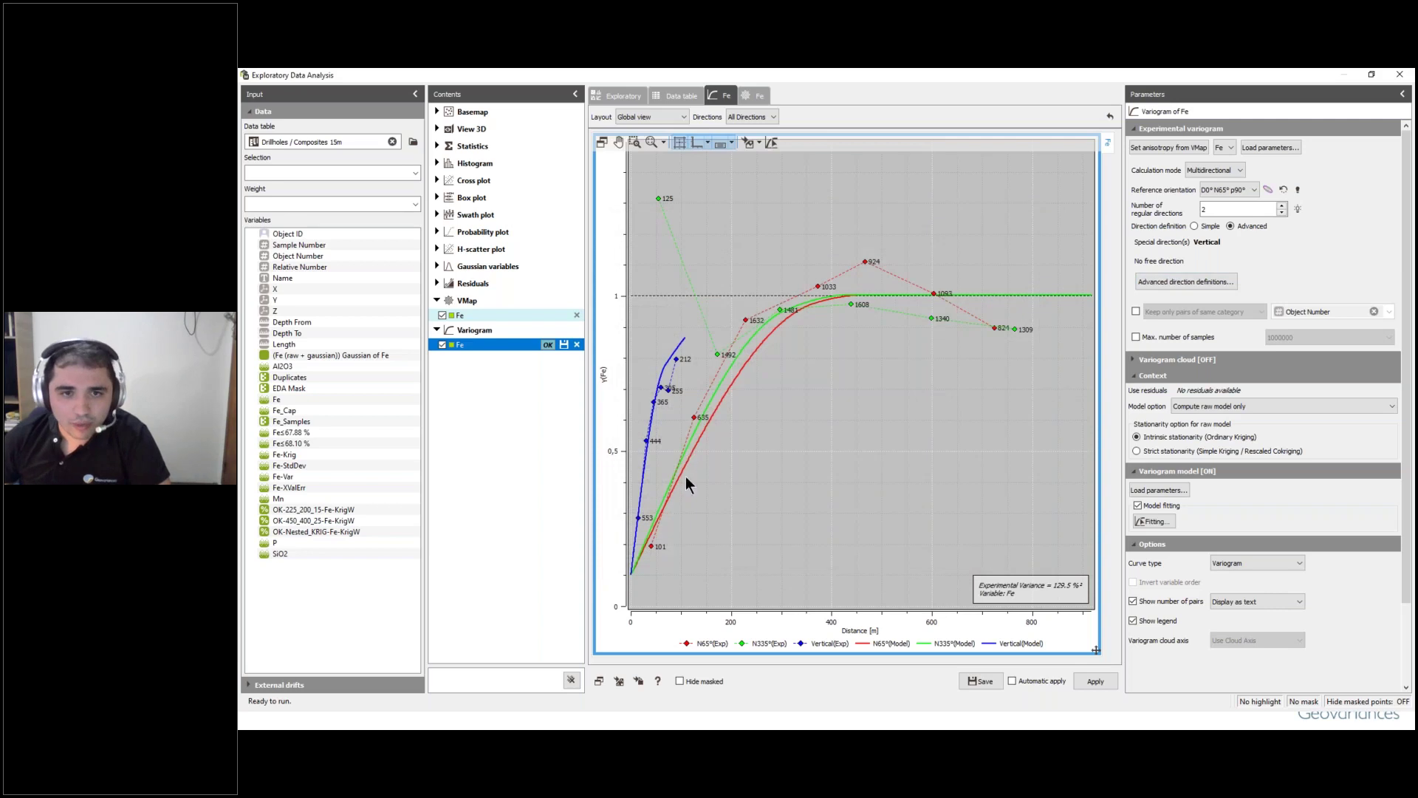
left_click(657, 117)
left_click(654, 137)
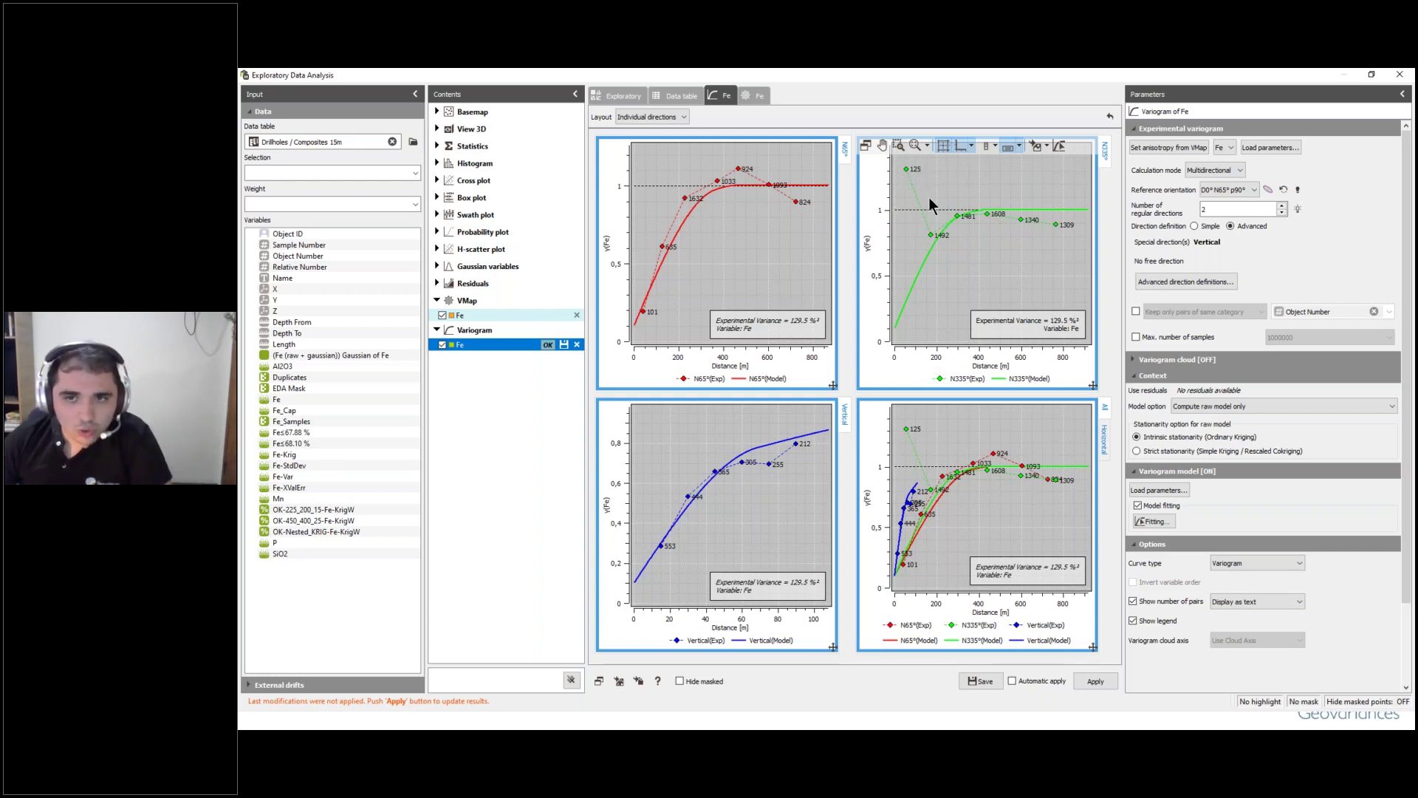
Step: Enable the variogram cloud for Fe with a maximum of 25 outliers and update the plots
left_click(1163, 358)
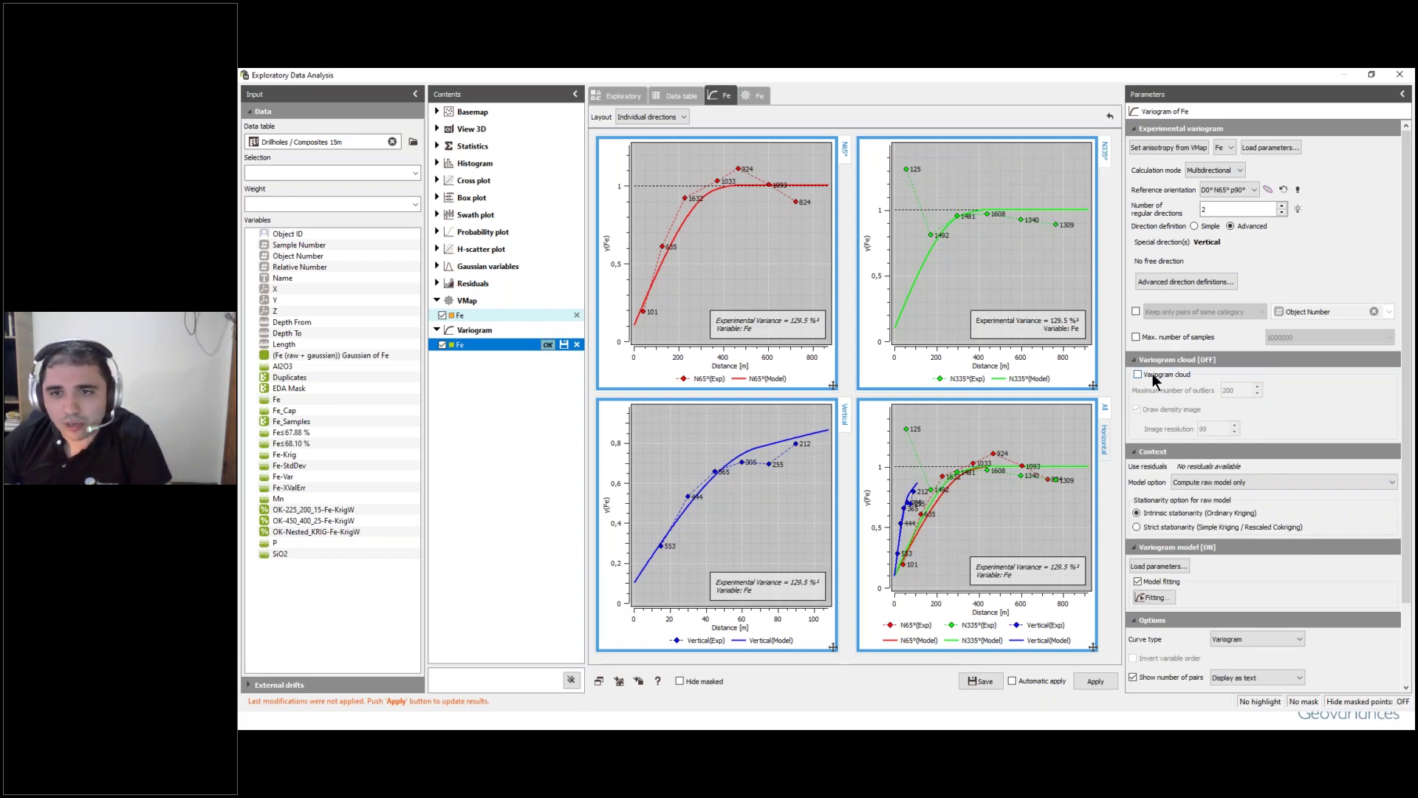
left_click(1138, 374)
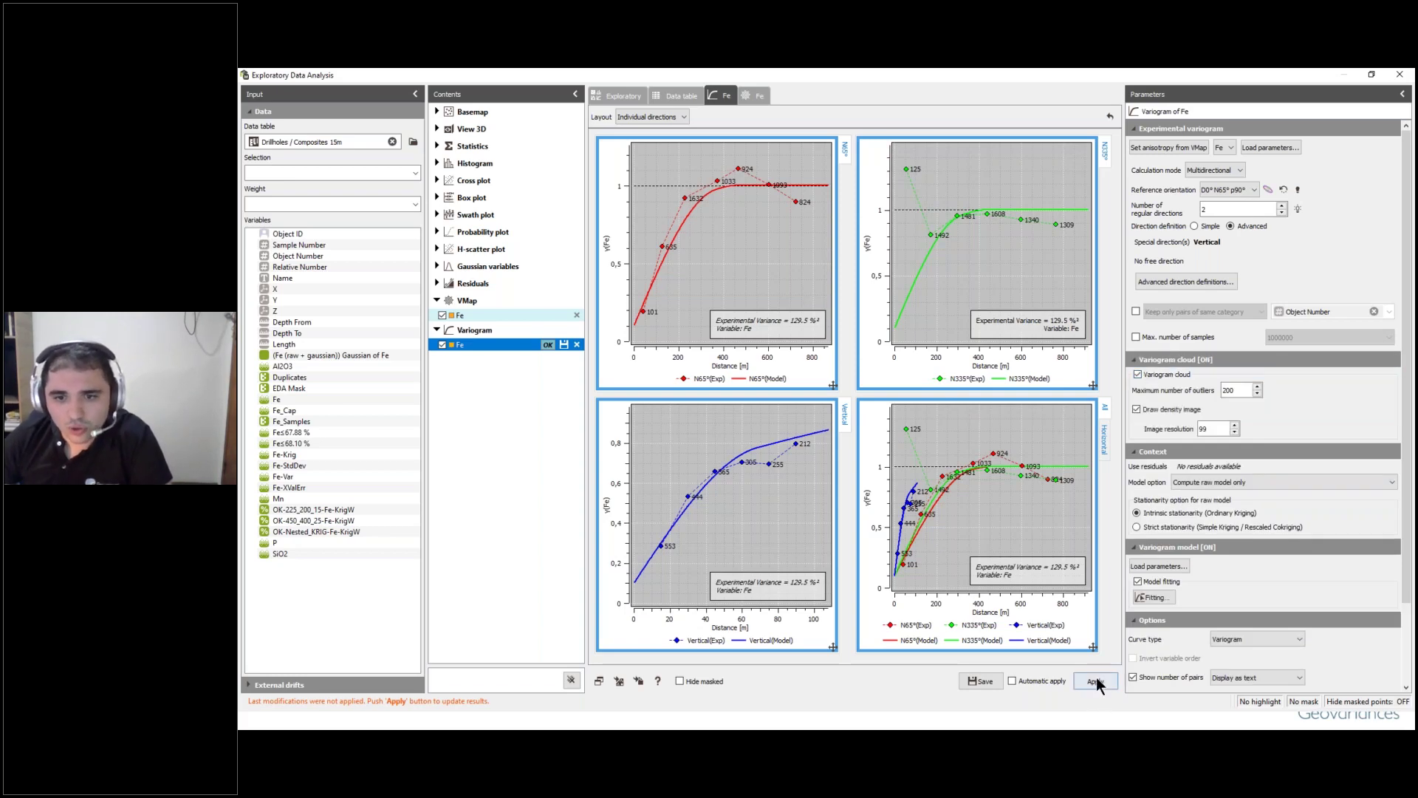
left_click(1094, 681)
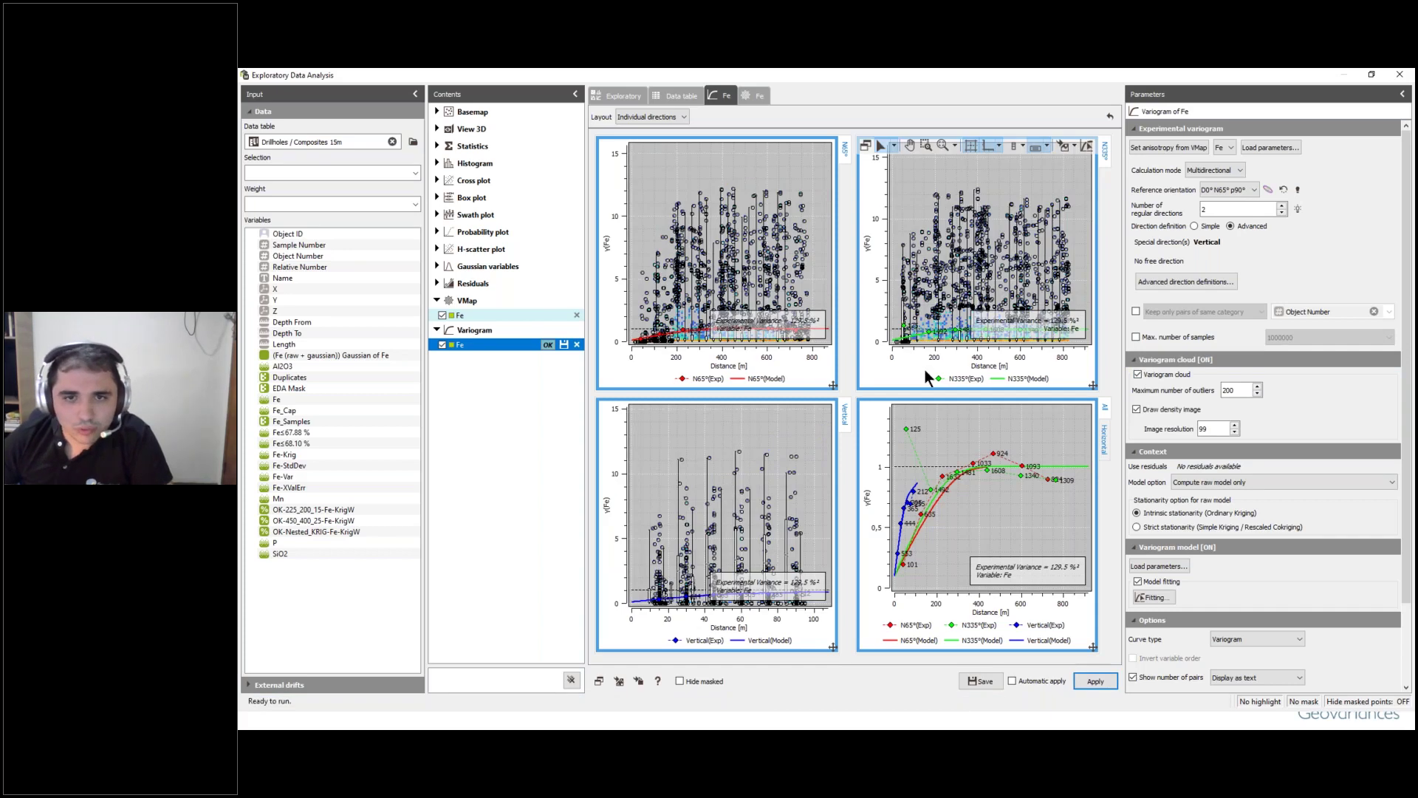
double_click(1230, 391)
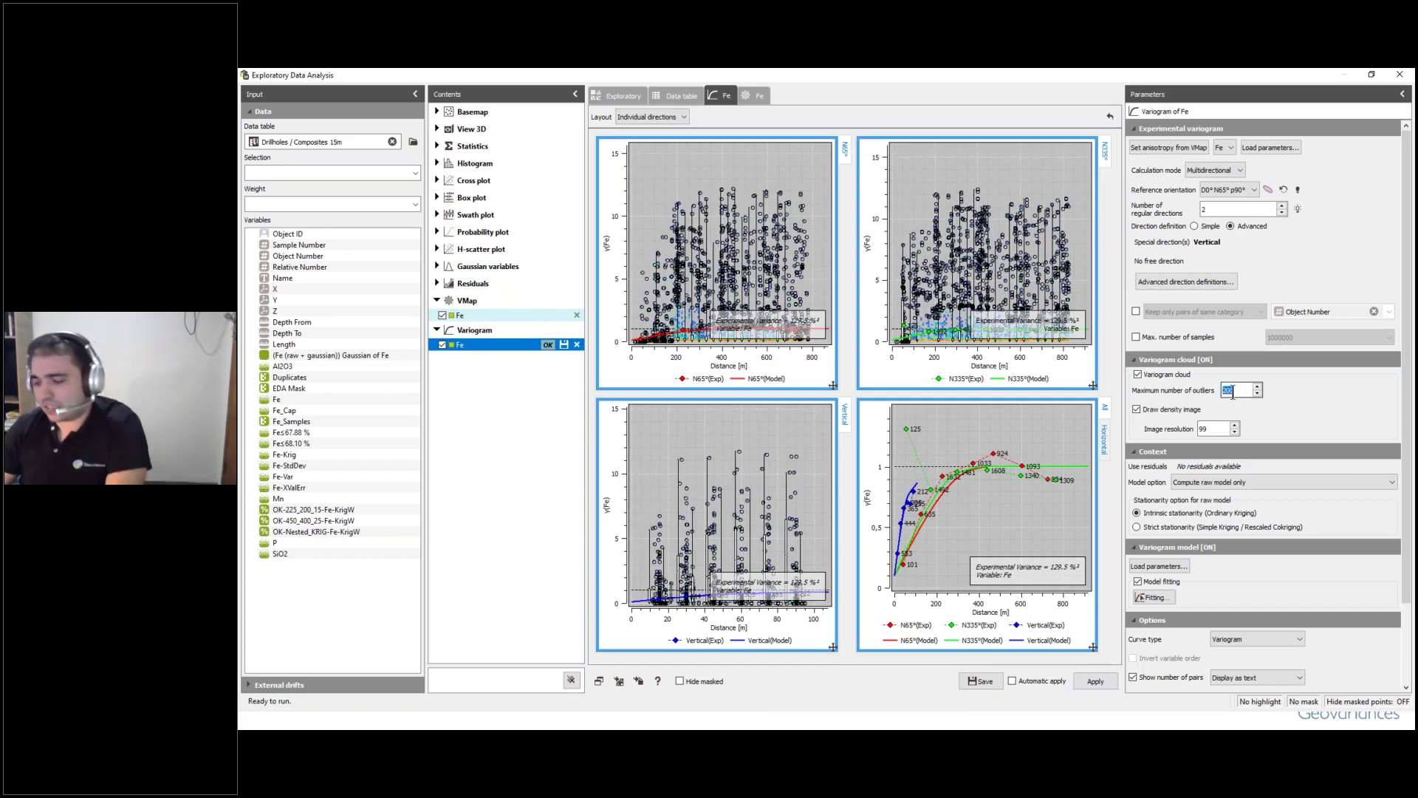
type("25")
left_click(1082, 677)
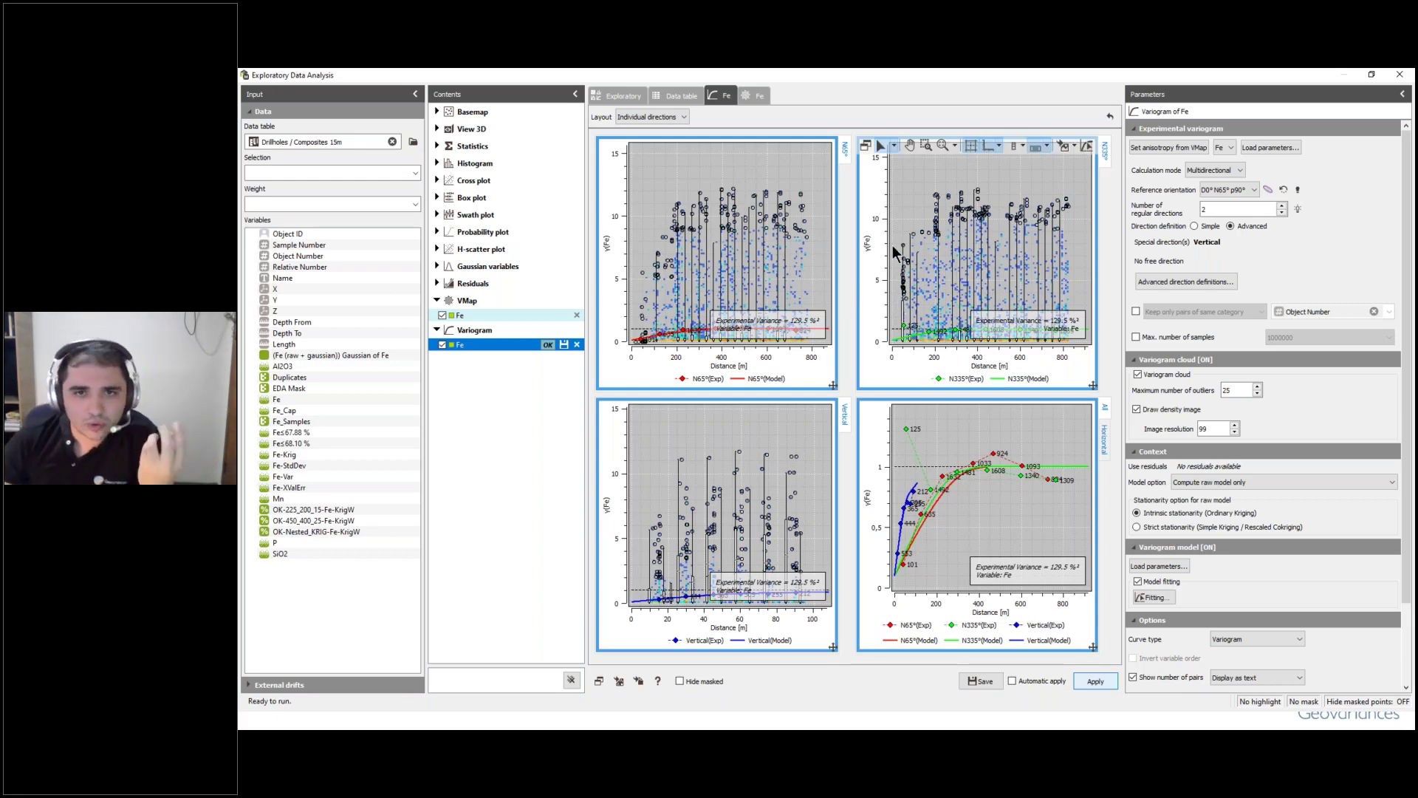
Step: Highlight the short-distance outlier pairs in the N335° variogram cloud and show Fe in a separate 3D view
left_click(910, 297)
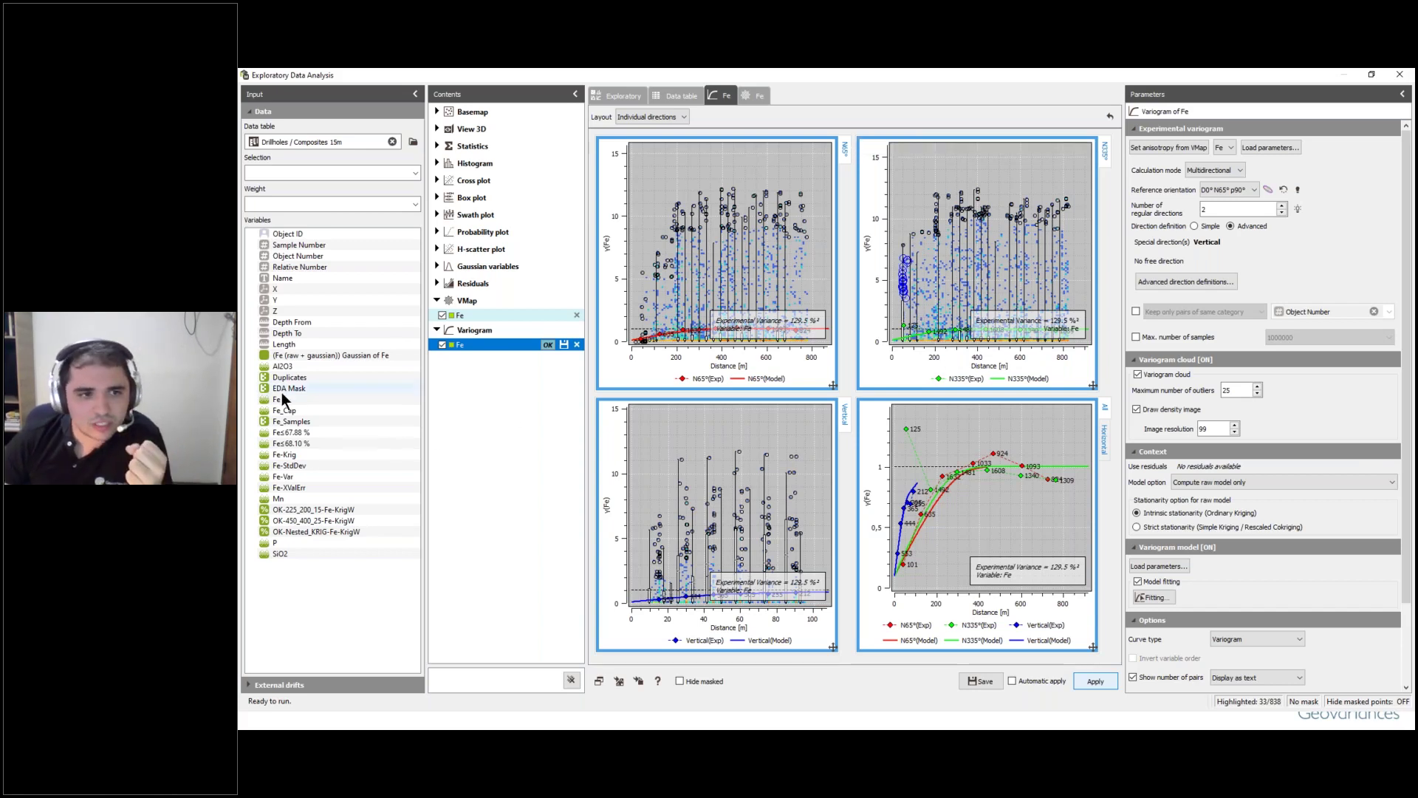
left_click_drag(278, 399, 471, 130)
left_click(1100, 680)
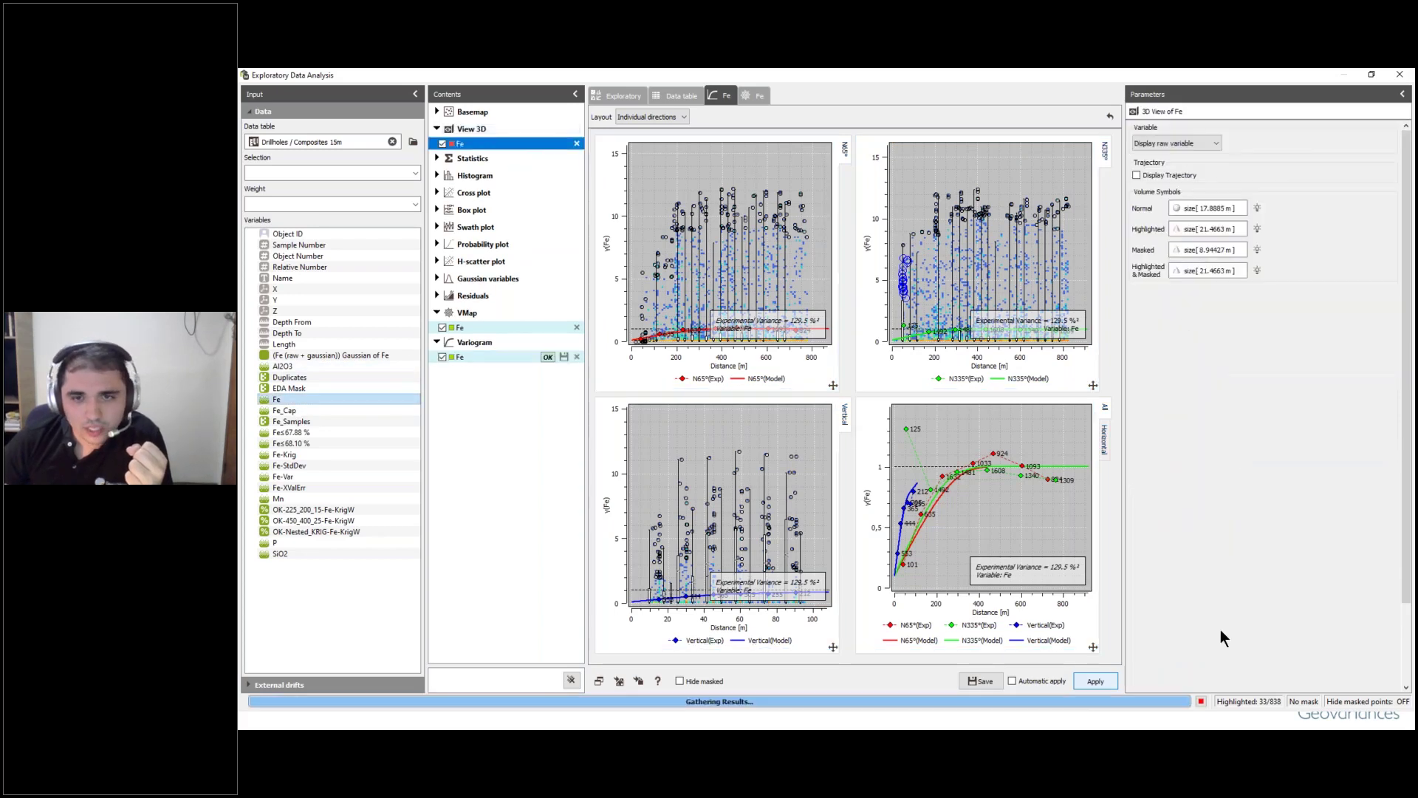
left_click(869, 410)
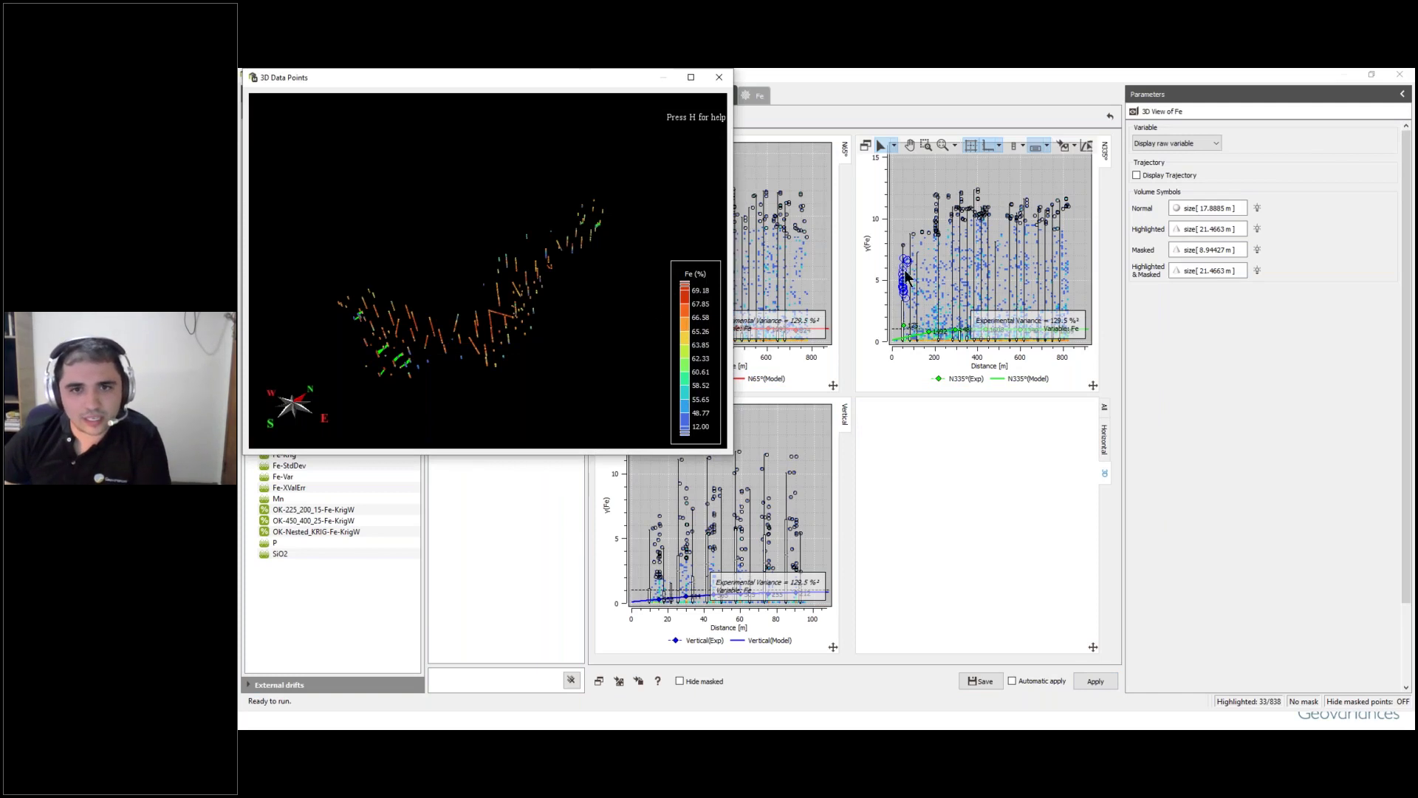
Step: Examine where the highlighted sample pairs lie among the drillholes in the 3D view of Fe
scroll(454, 351, "up", 4)
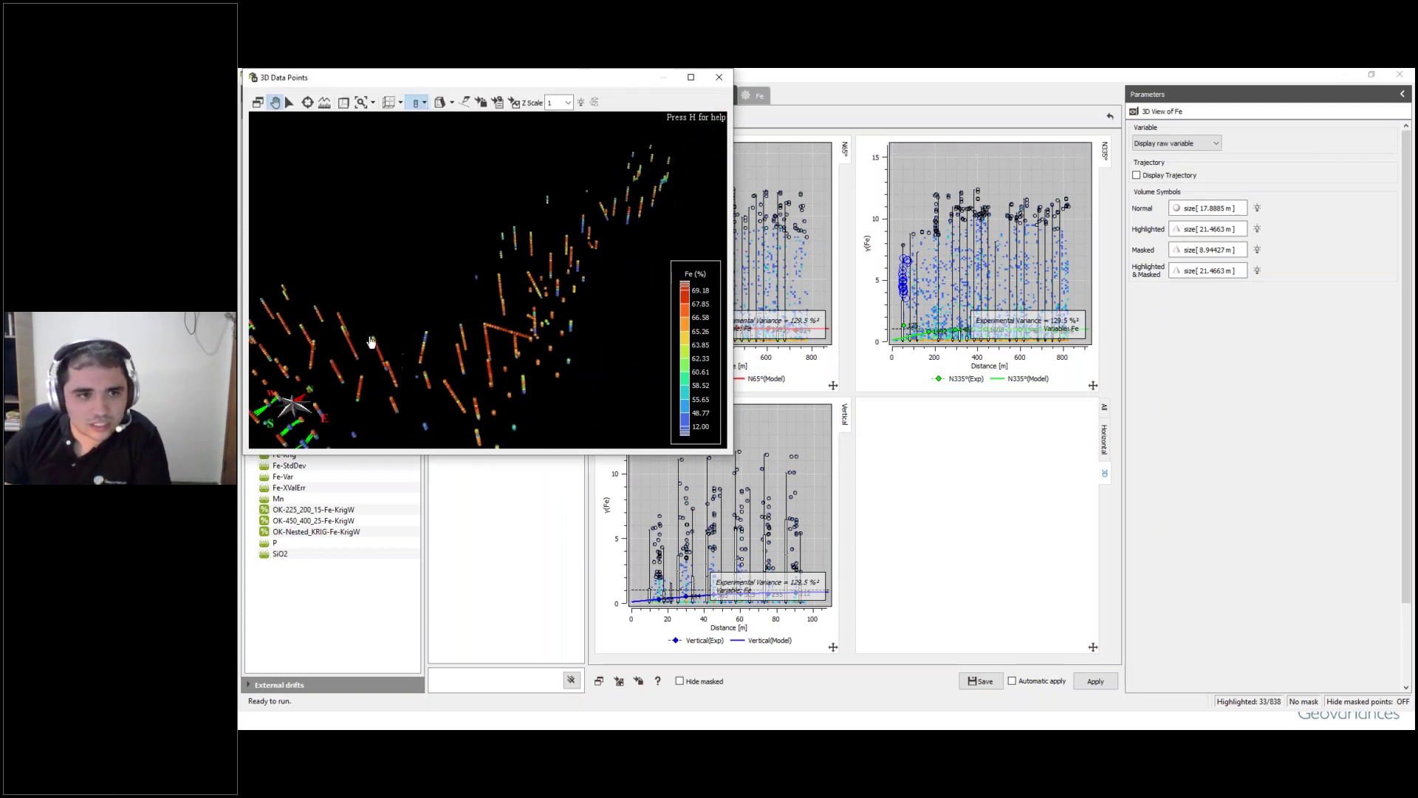
left_click_drag(453, 352, 475, 317)
scroll(476, 317, "up", 6)
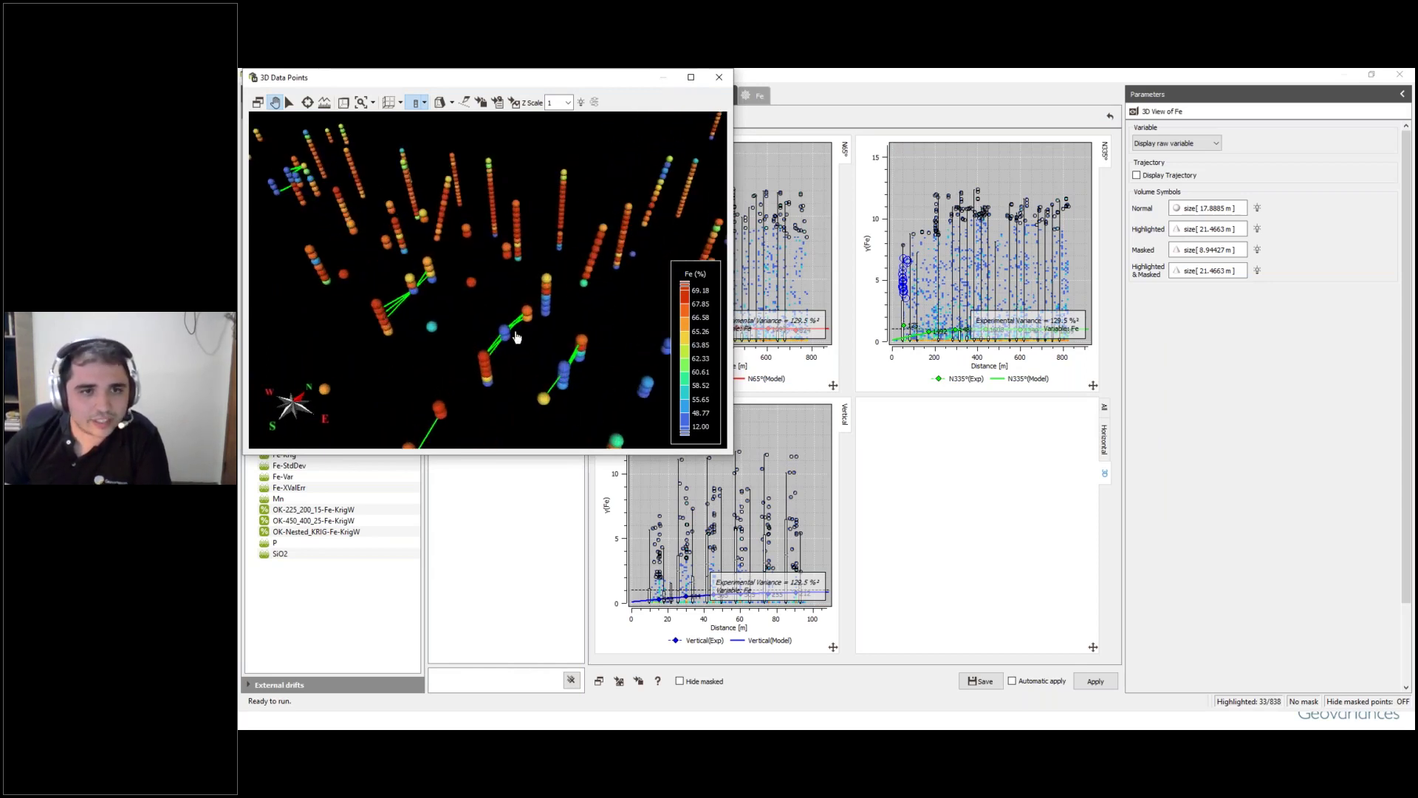
mouse_move(864, 262)
left_click_drag(499, 77, 919, 274)
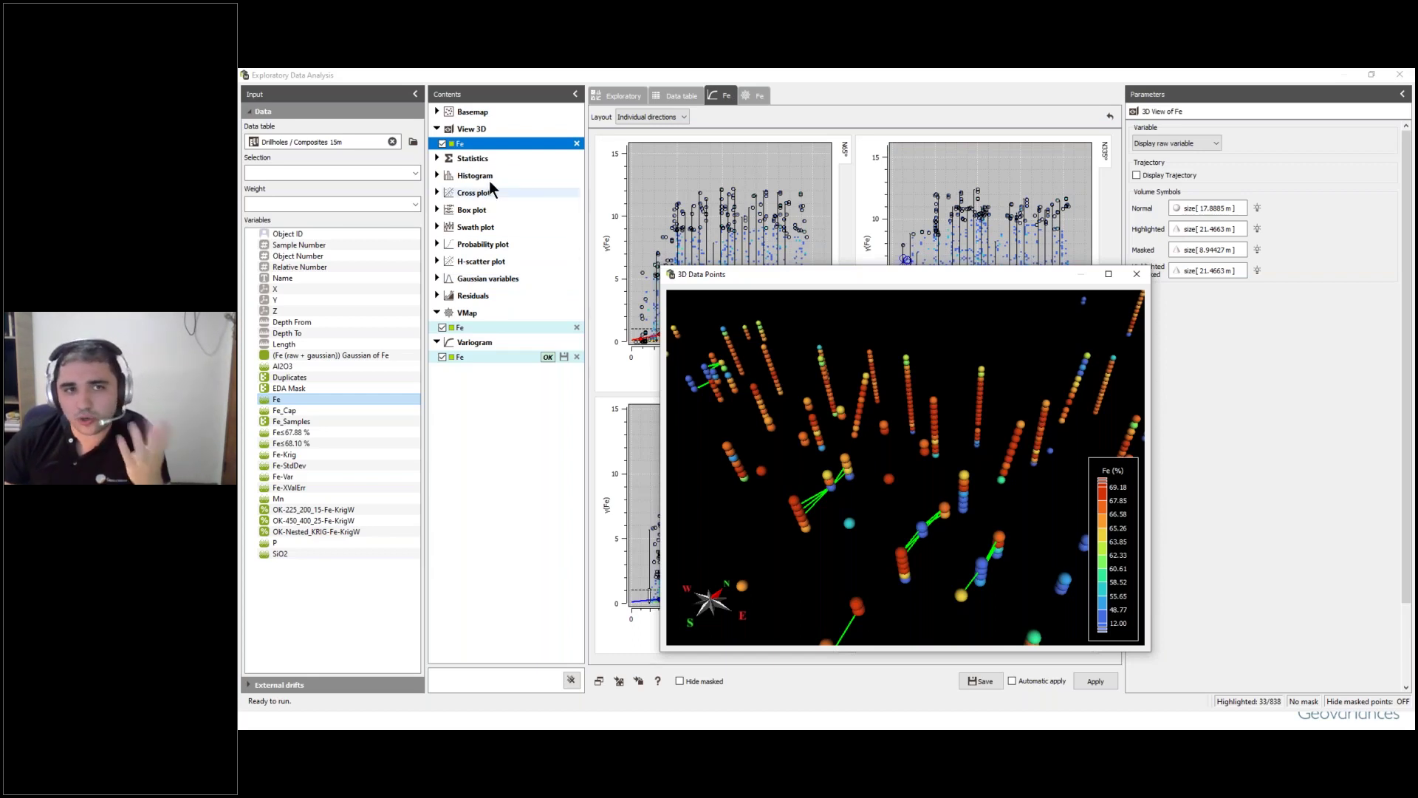
mouse_move(912, 483)
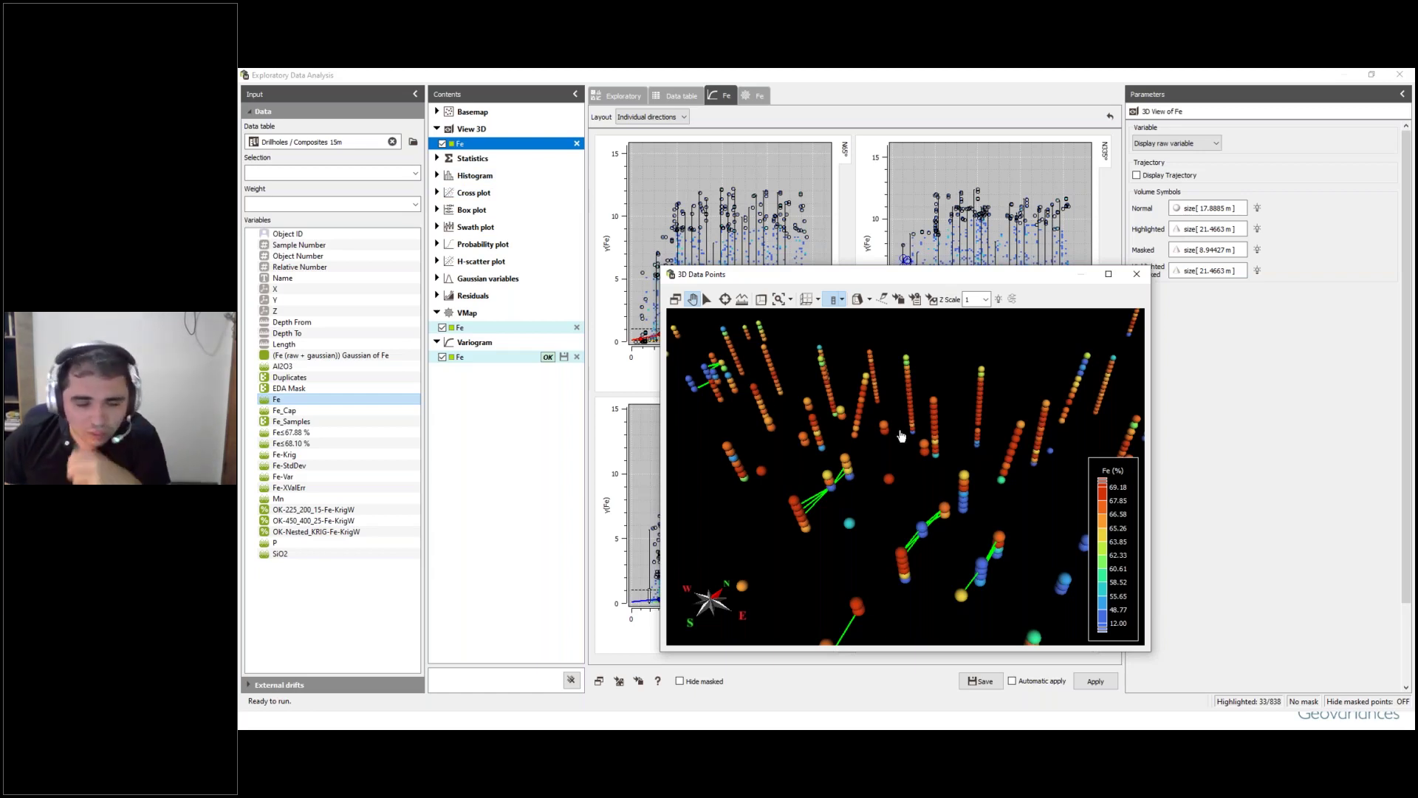
scroll(1003, 396, "down", 3)
left_click_drag(949, 274, 661, 178)
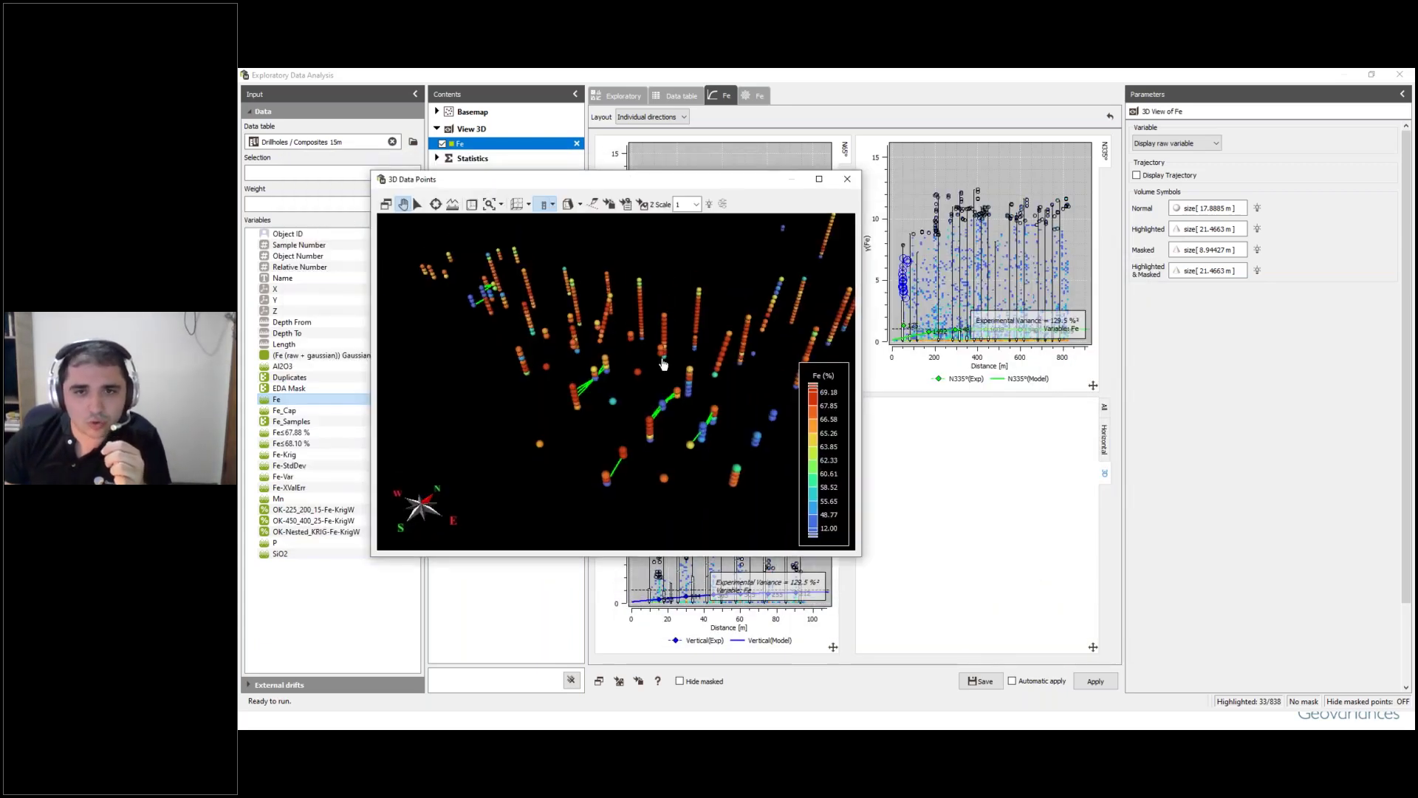
Step: Mask the highlighted points from the 3D view of Fe and close that view
right_click(606, 367)
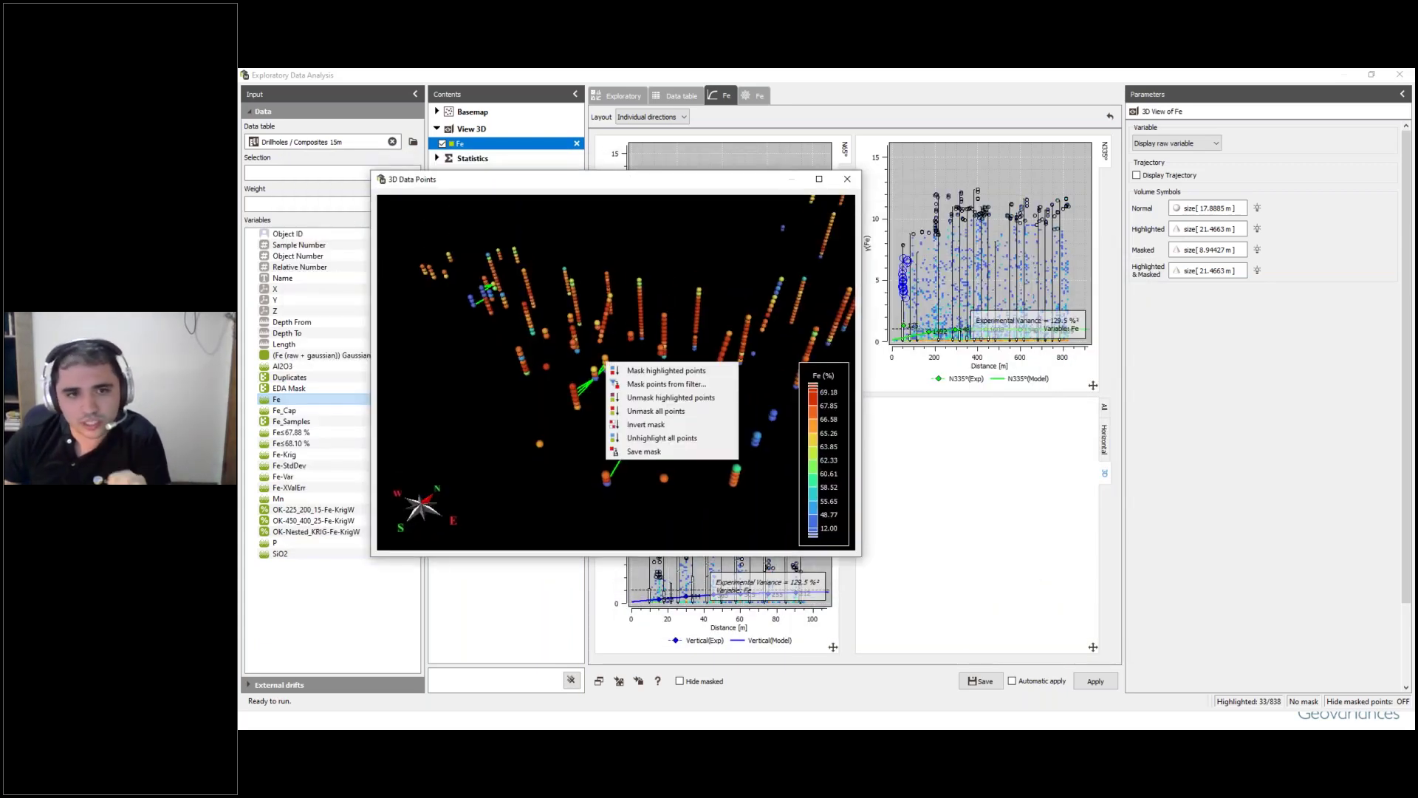
left_click(663, 375)
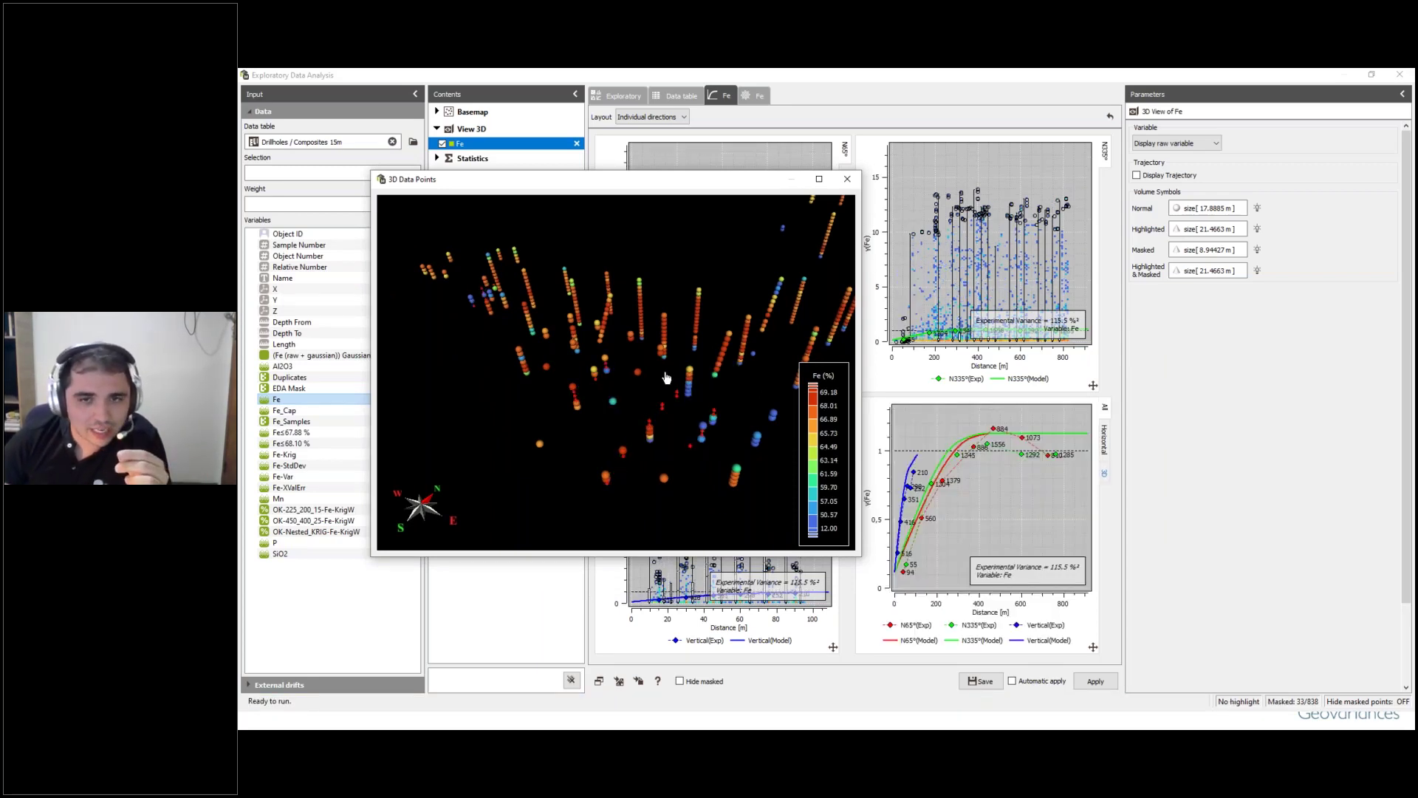
left_click(847, 180)
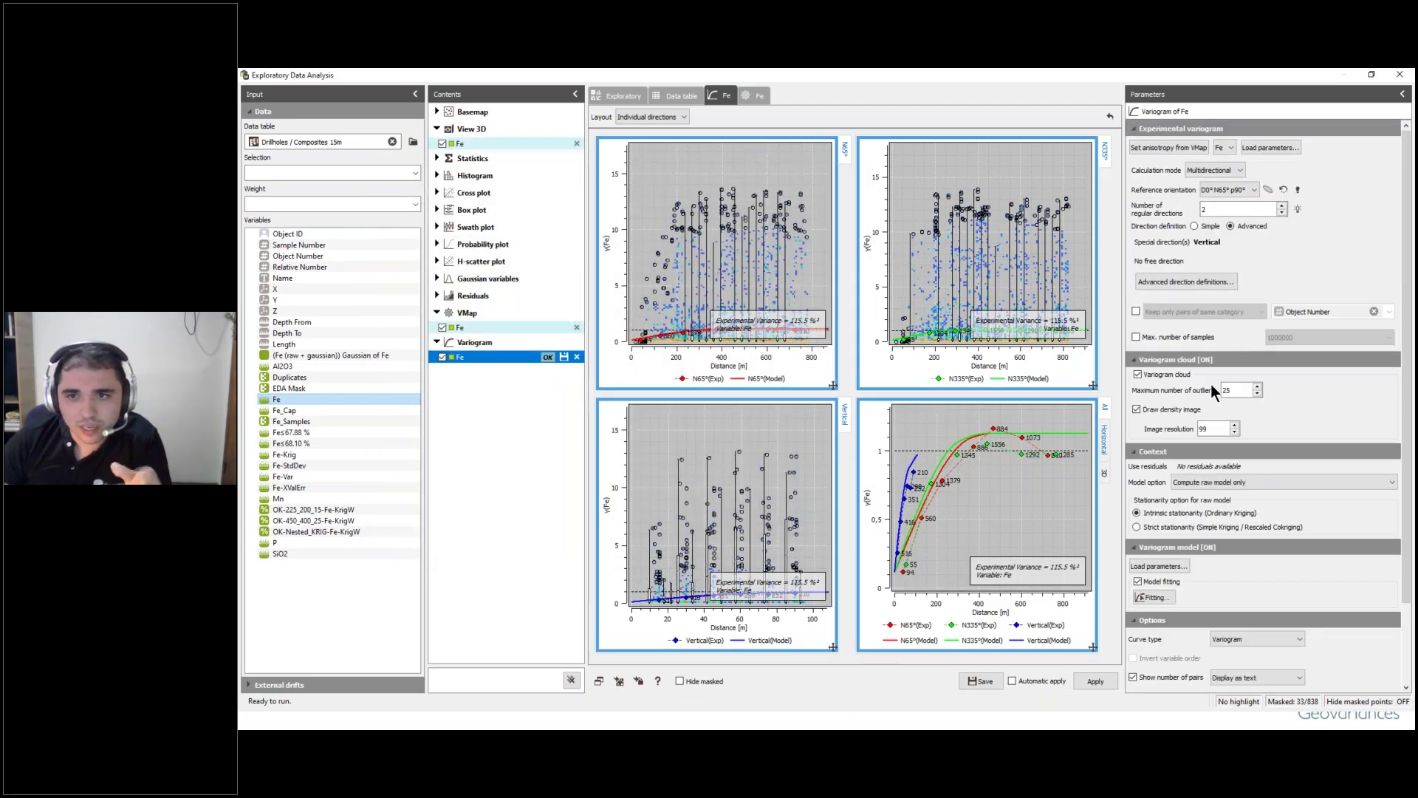
Step: Turn off the variogram cloud and model fitting for the Fe variogram, then close Exploratory Data Analysis
left_click(1138, 376)
left_click(1094, 681)
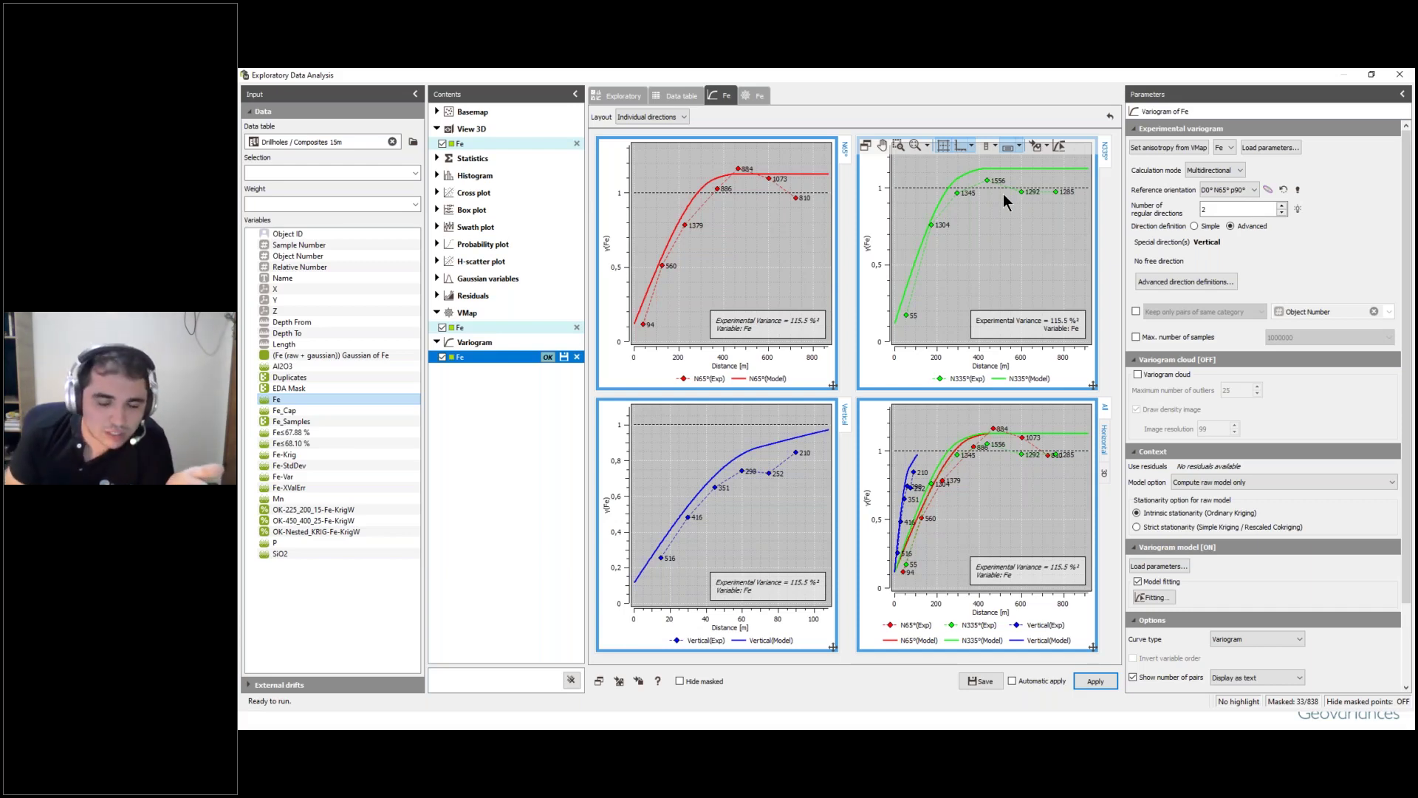
left_click(1137, 581)
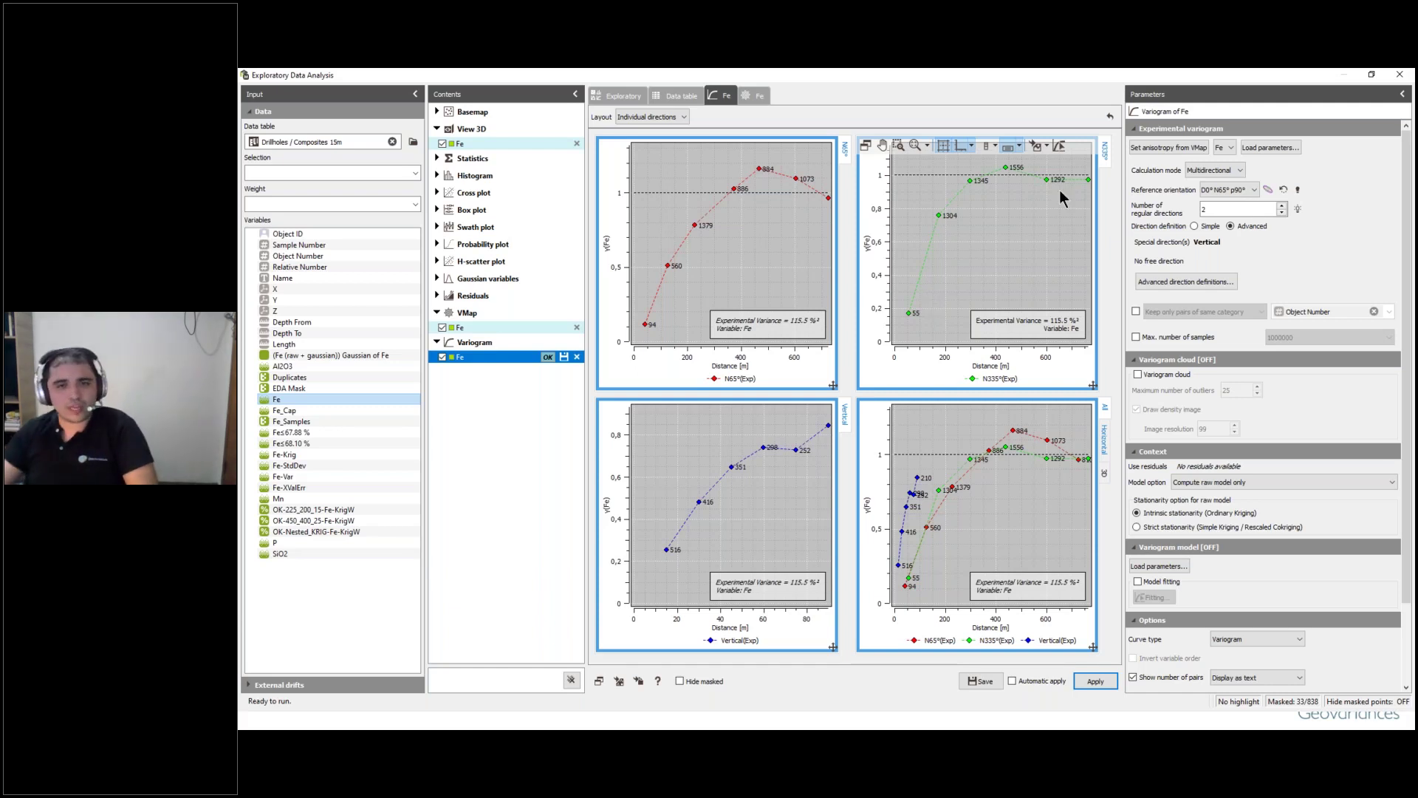
left_click(1391, 76)
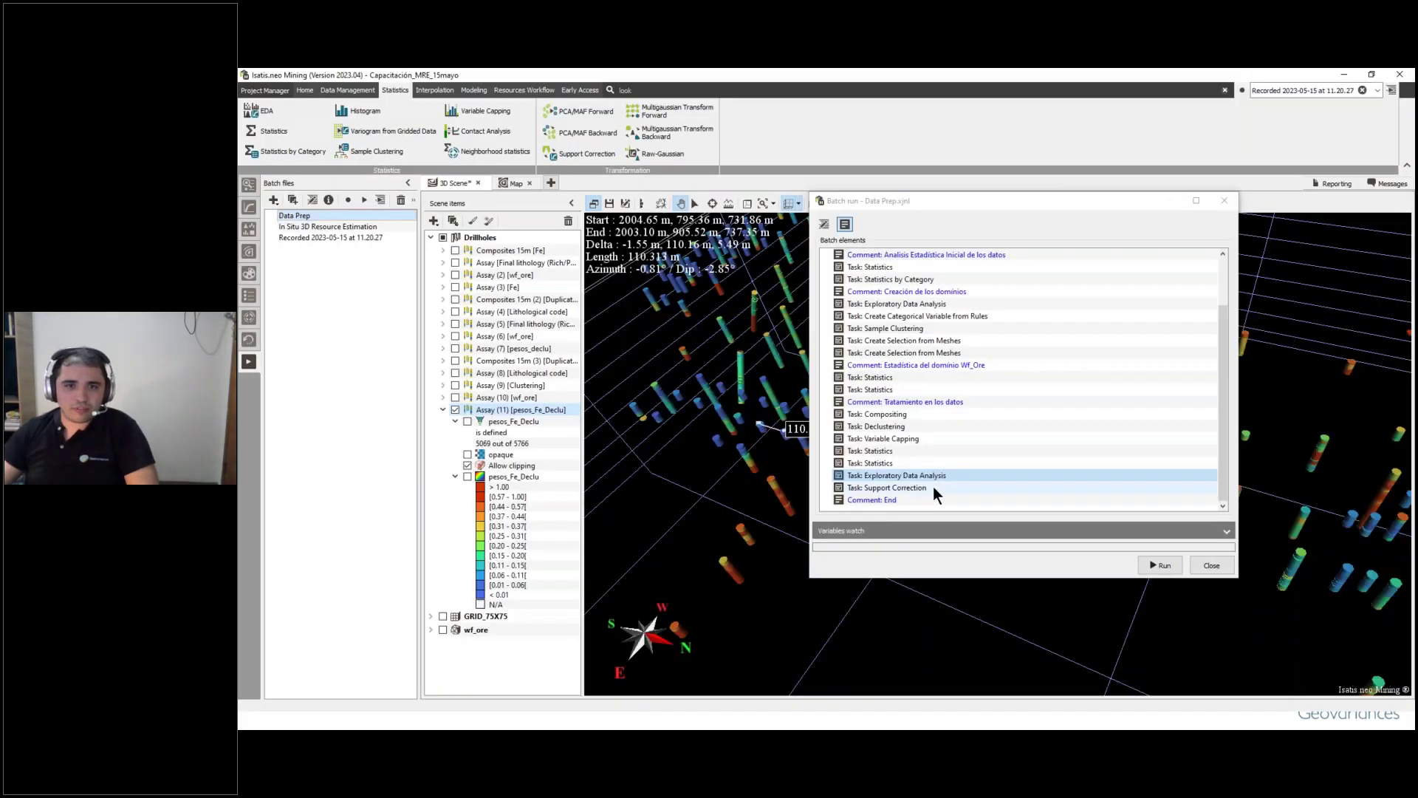
Step: Open the Support Correction task of the Data Prep batch and maximize its window
left_click(932, 487)
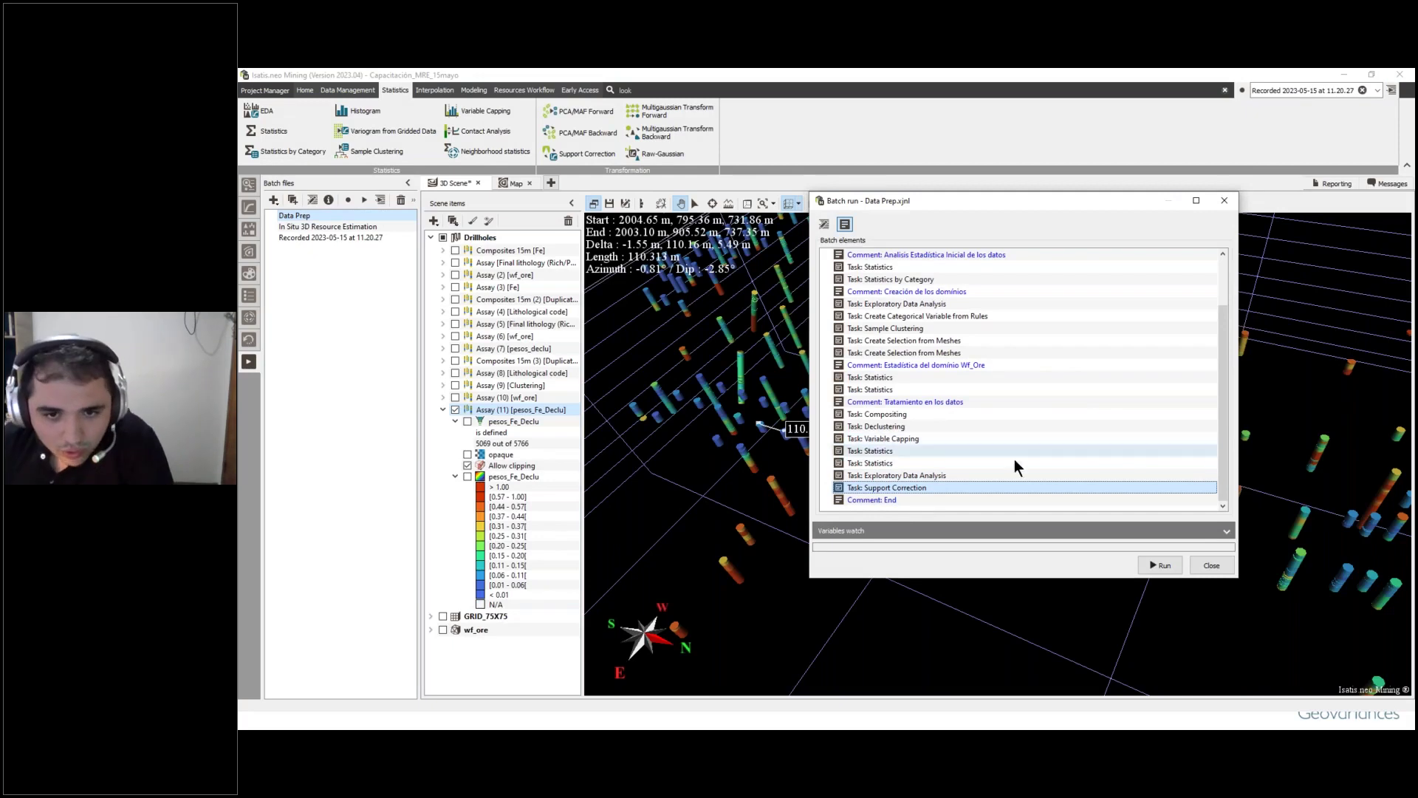
double_click(914, 488)
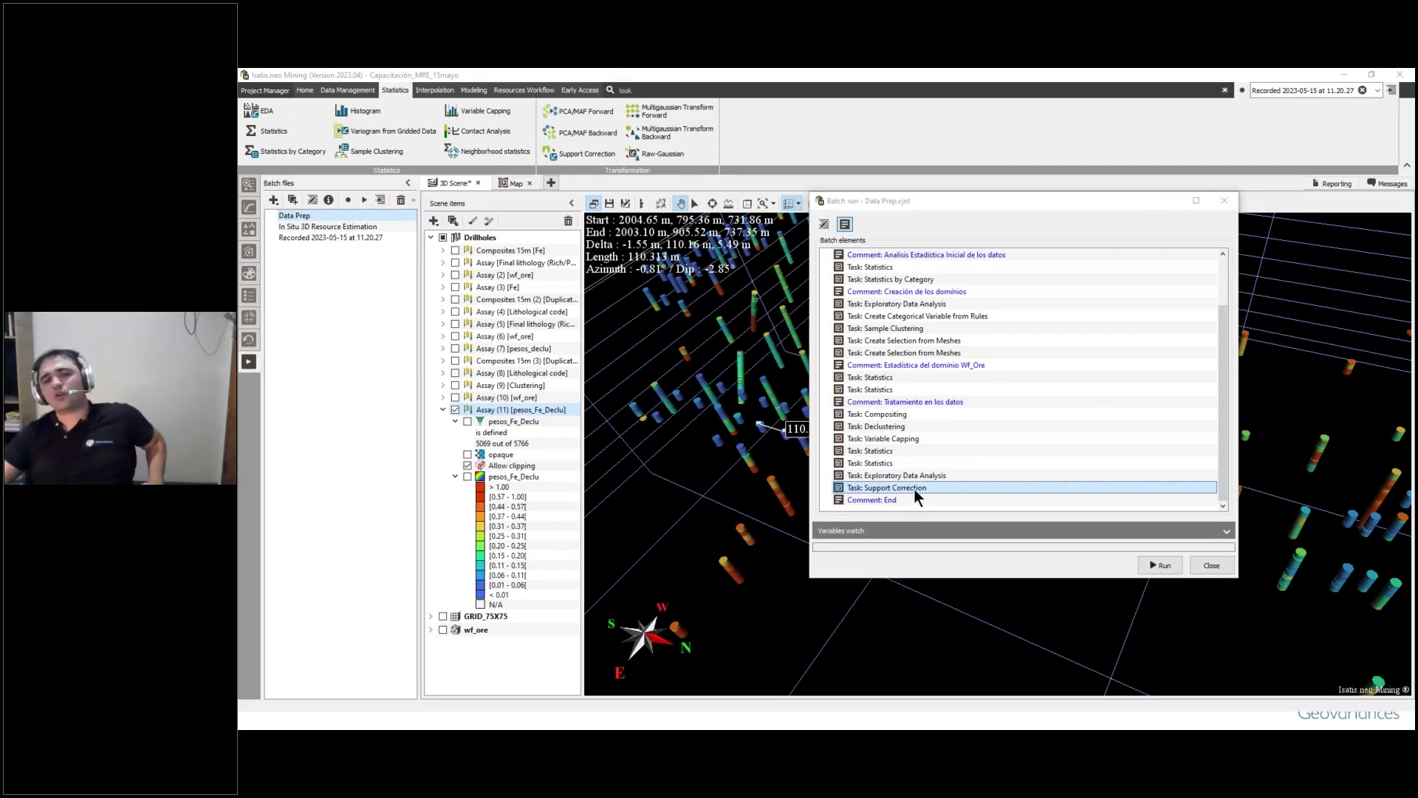
left_click_drag(910, 147, 1038, 116)
left_click(1285, 112)
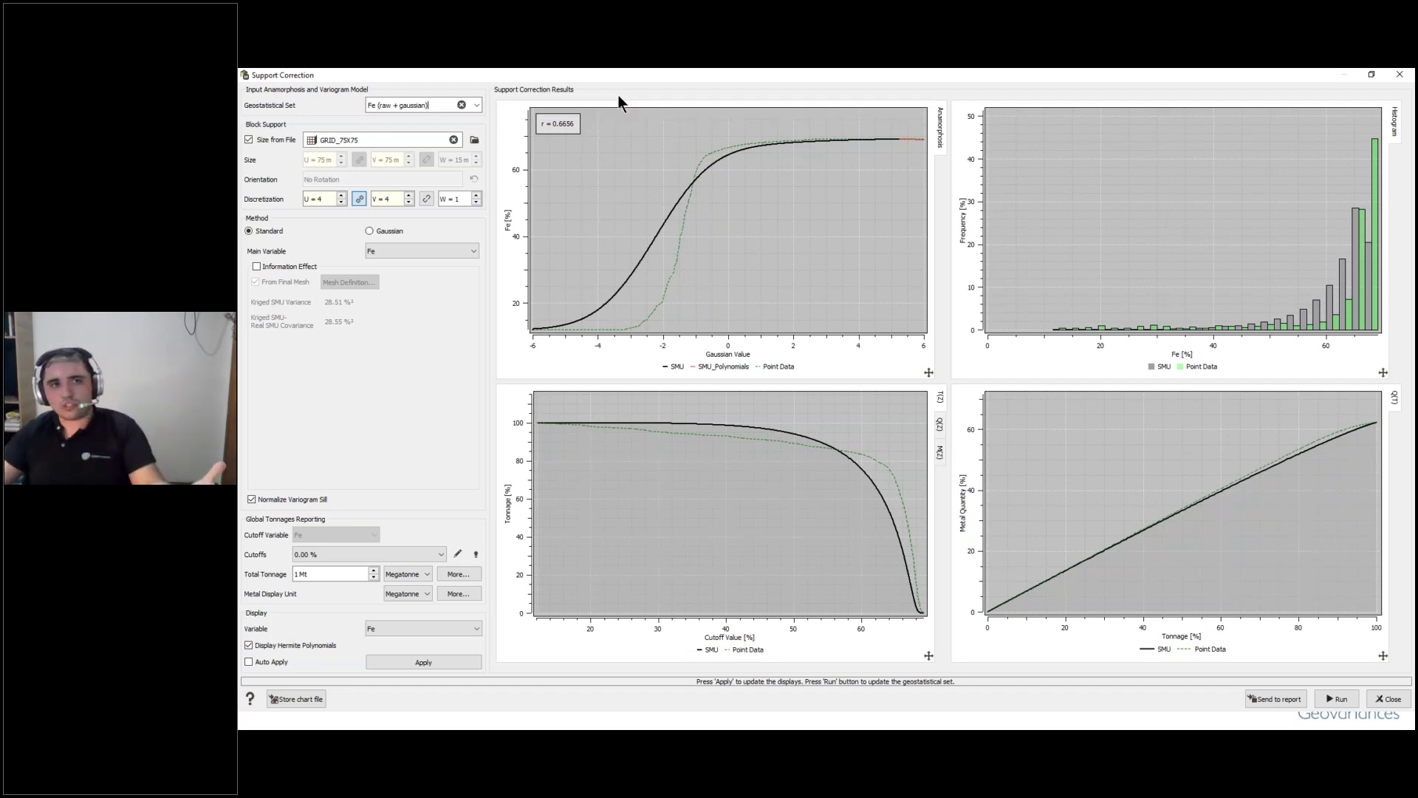
Step: Examine the GRID_75X75 block support setting and the histogram comparing SMU with point data
left_click(383, 145)
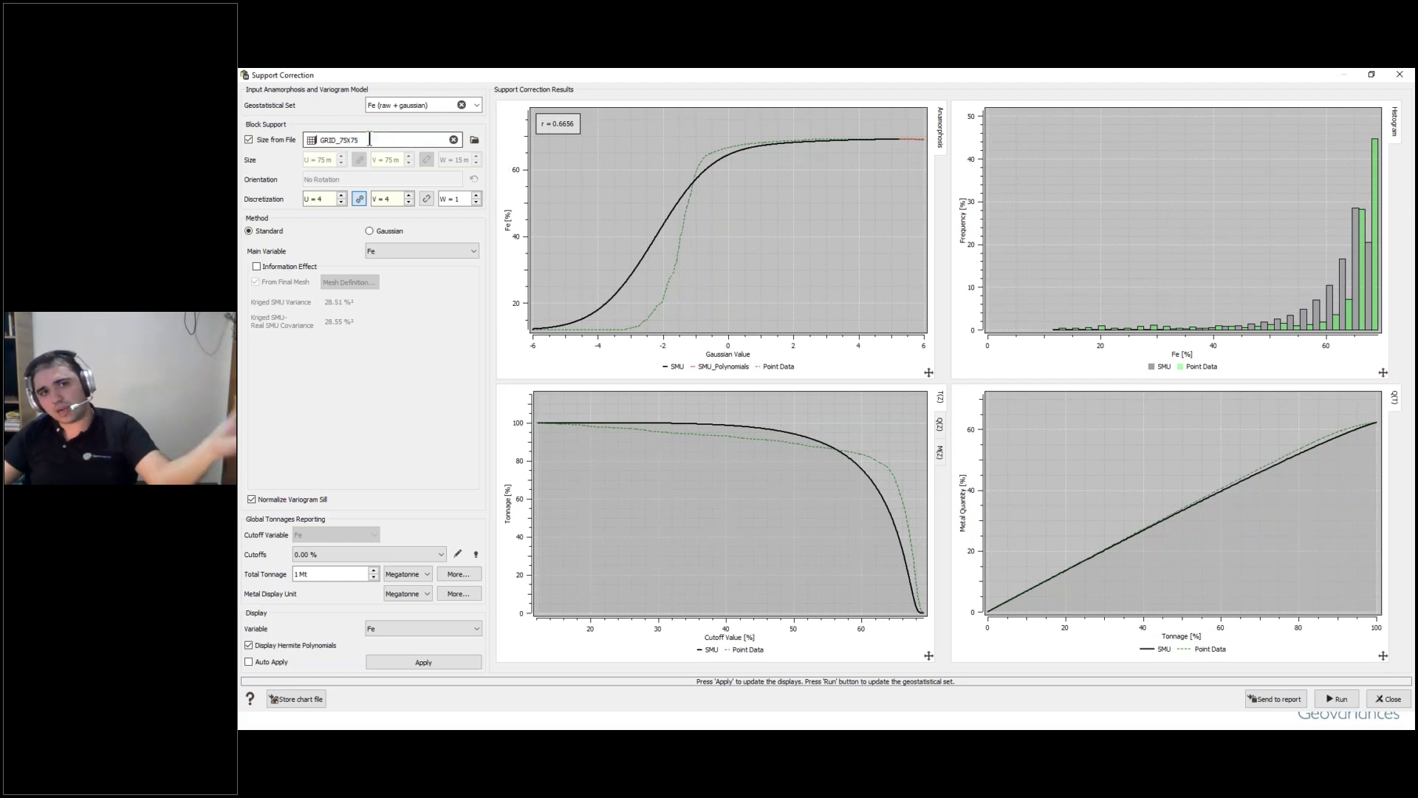
left_click_drag(377, 142, 326, 142)
double_click(368, 142)
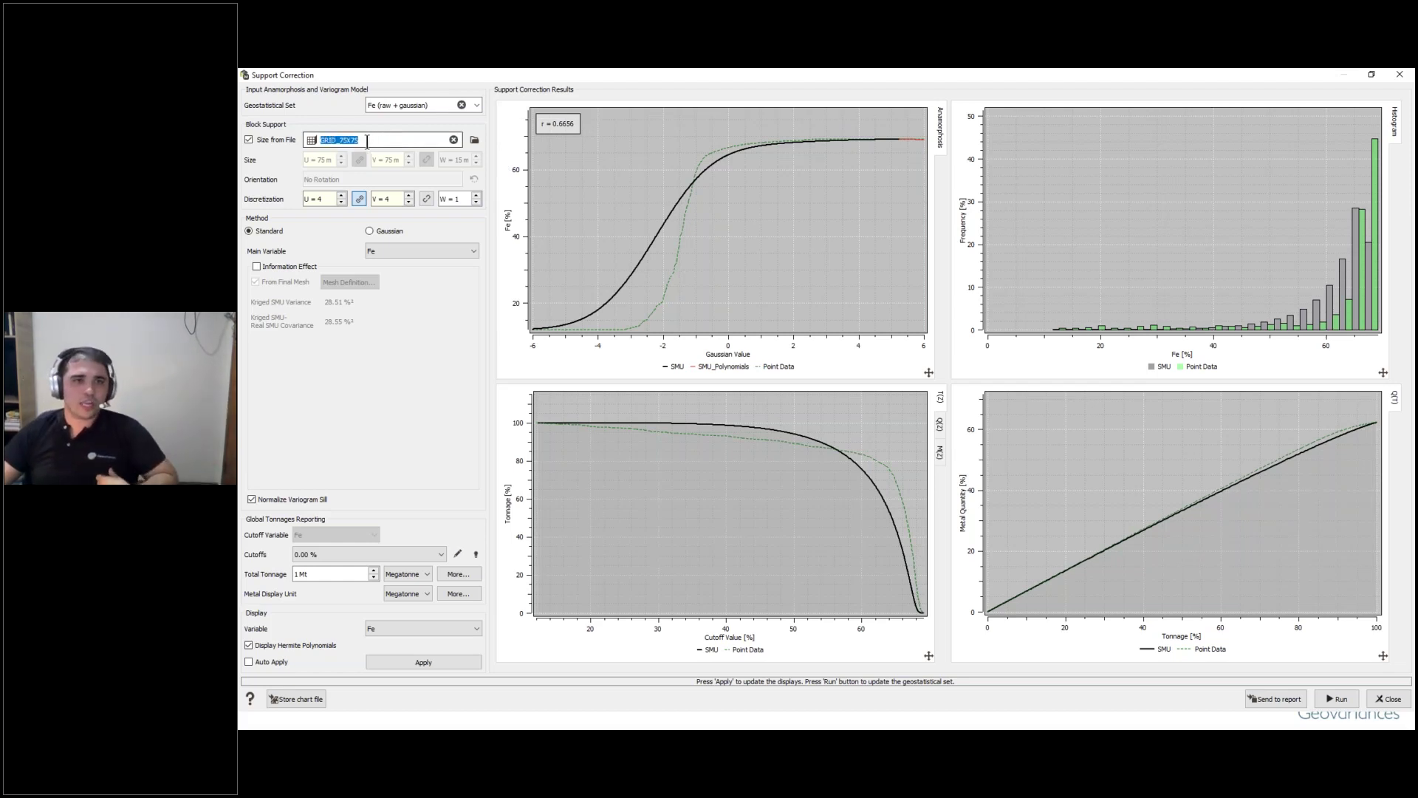
left_click(389, 180)
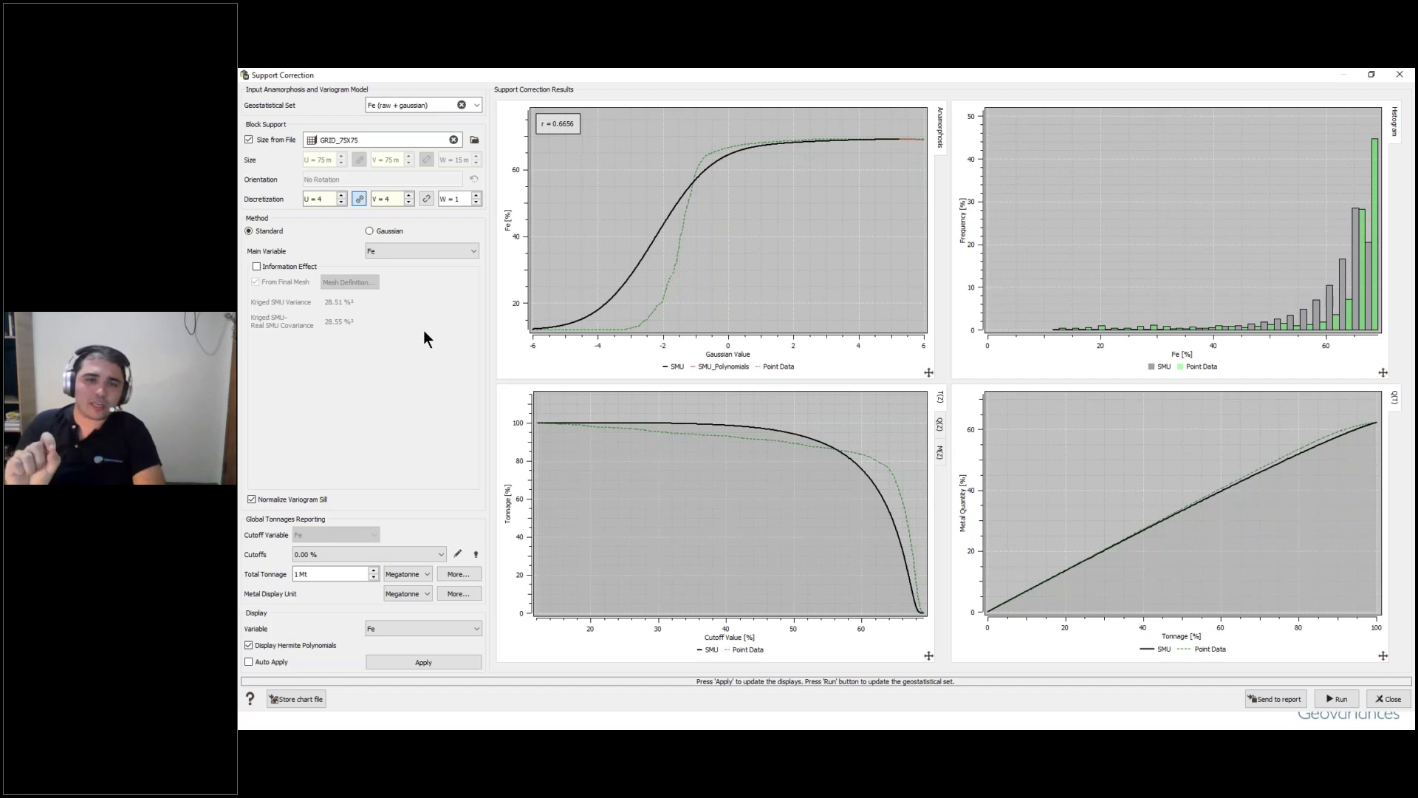
mouse_move(1011, 130)
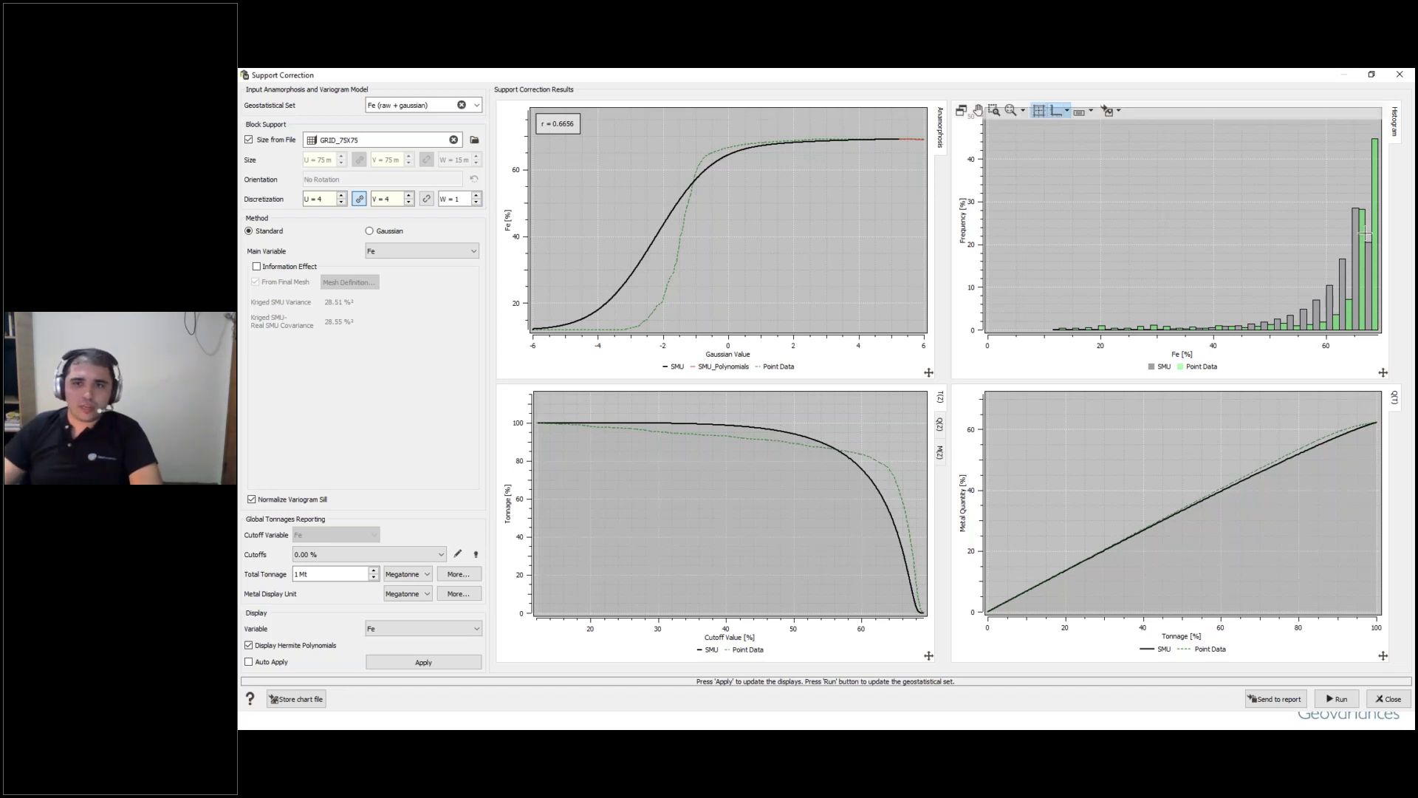
Step: Examine the SMU and point data histogram and the T(Z) tonnage curve in separate windows, closing each one
left_click(961, 110)
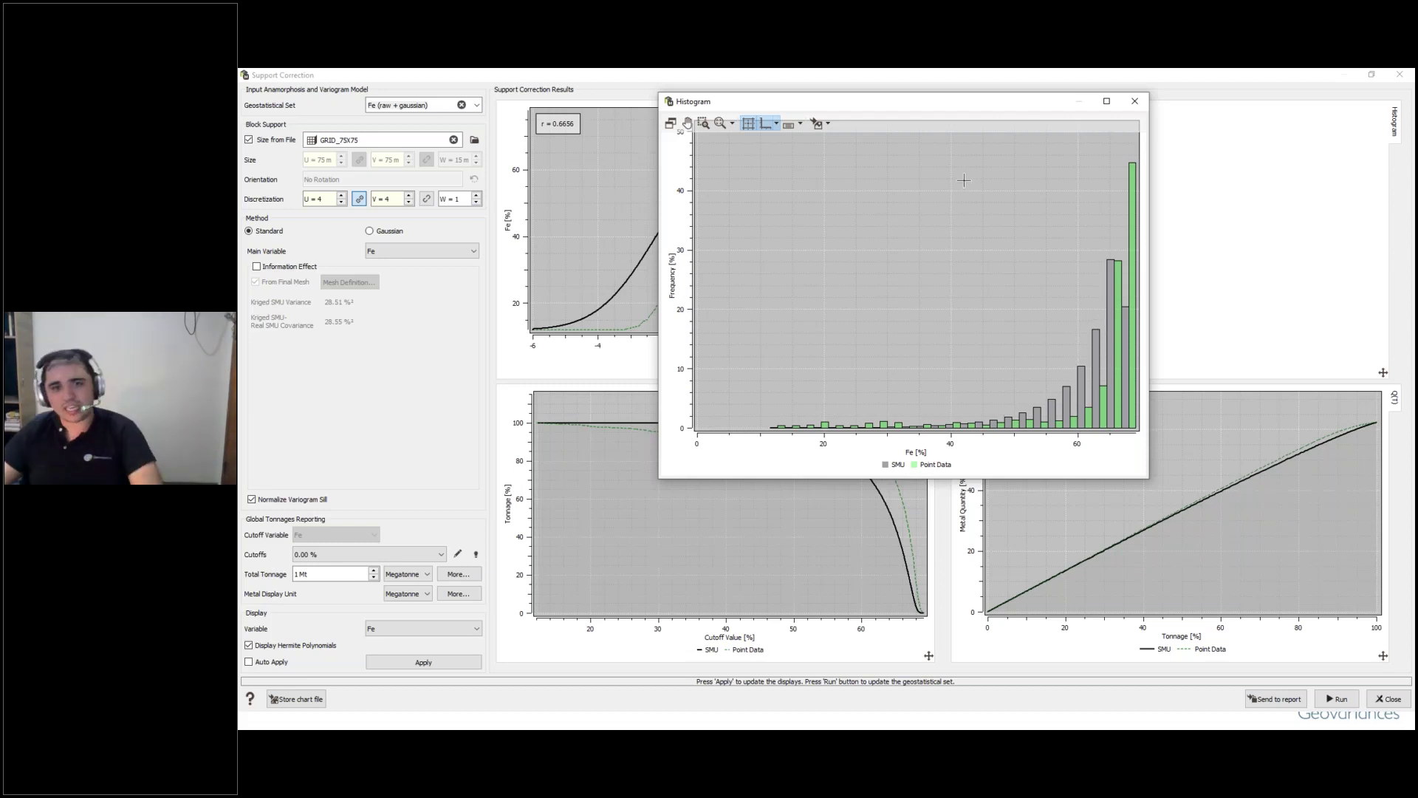
left_click_drag(958, 104, 1162, 82)
left_click(1337, 80)
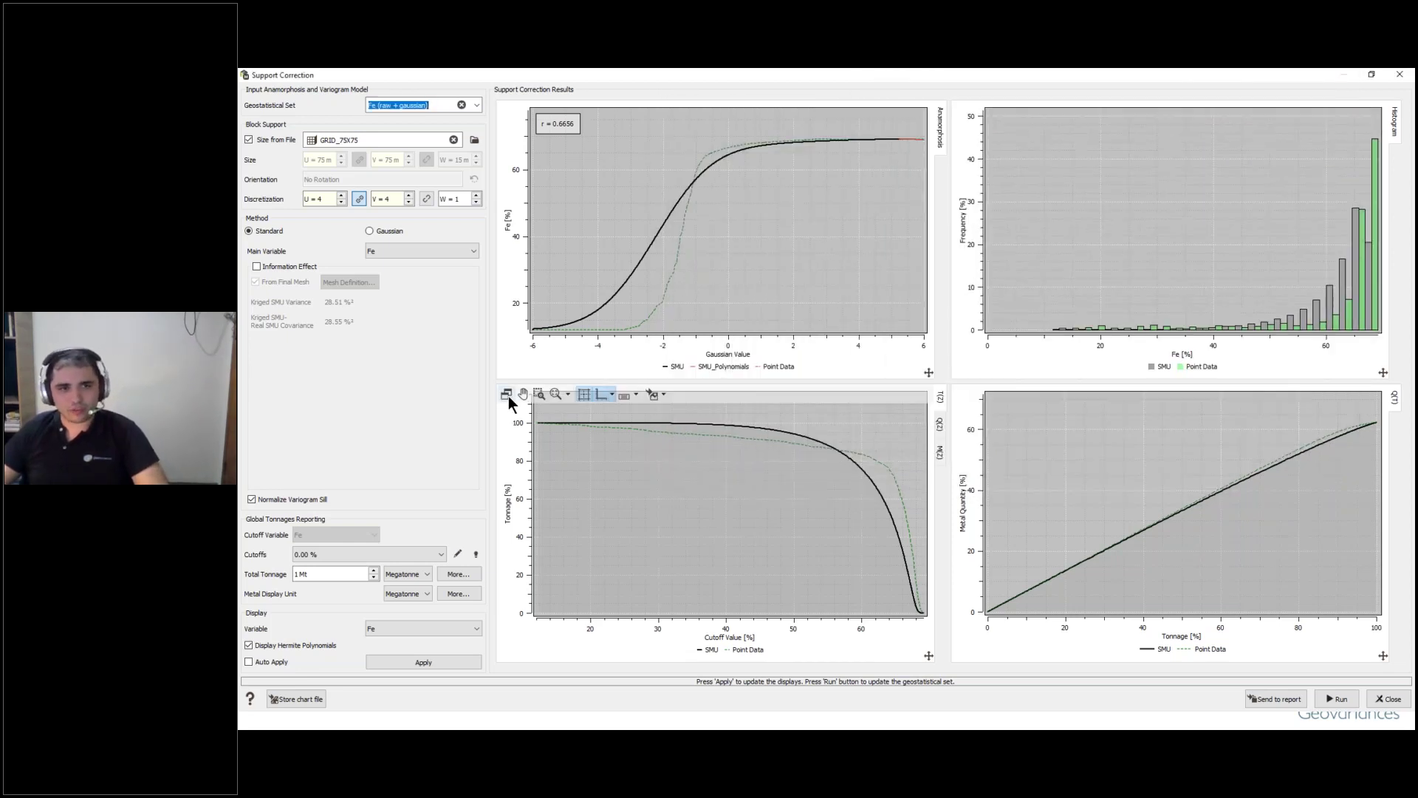
left_click(506, 394)
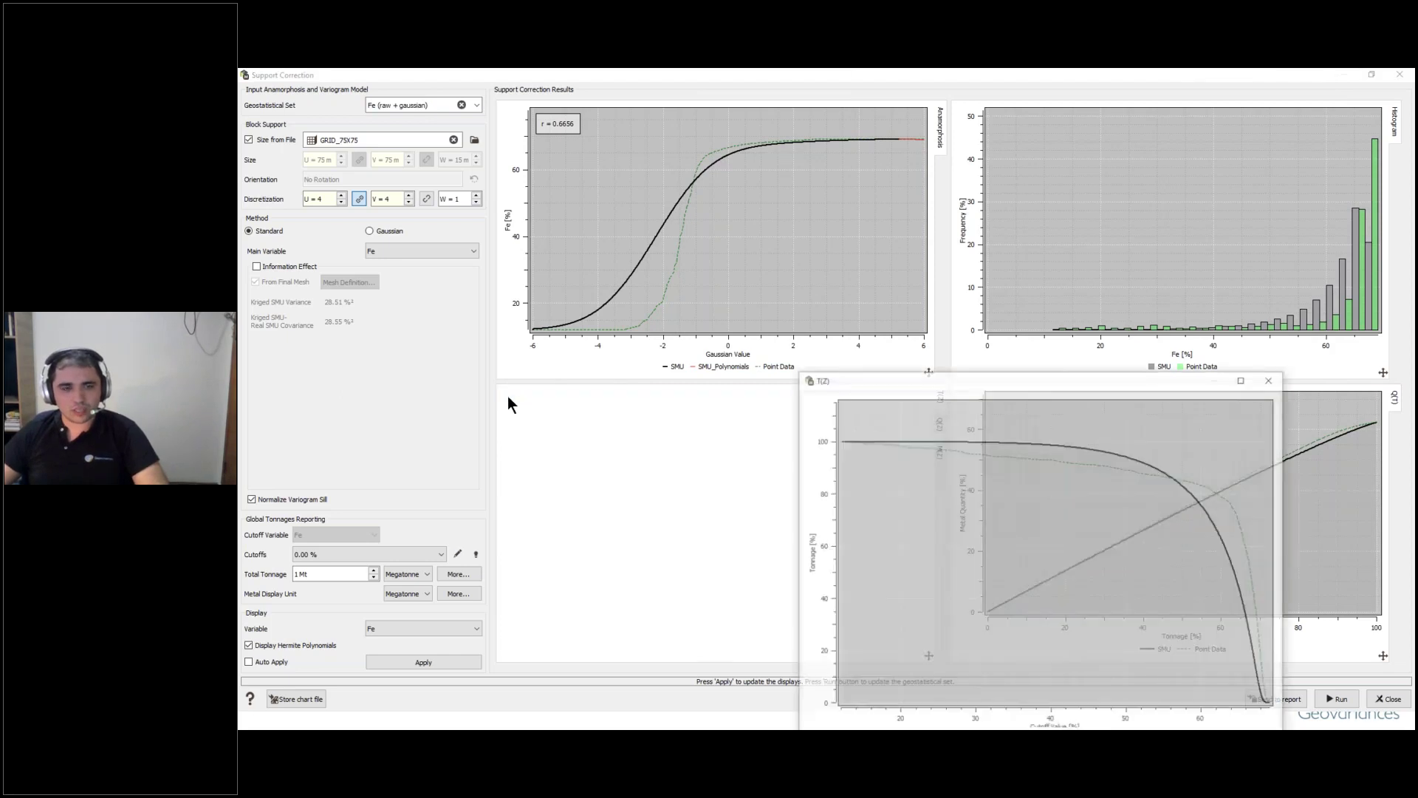
left_click(1274, 378)
Step: Display the Q(Z) metal quantity curve, examine it in a separate window, and close that window
left_click(941, 428)
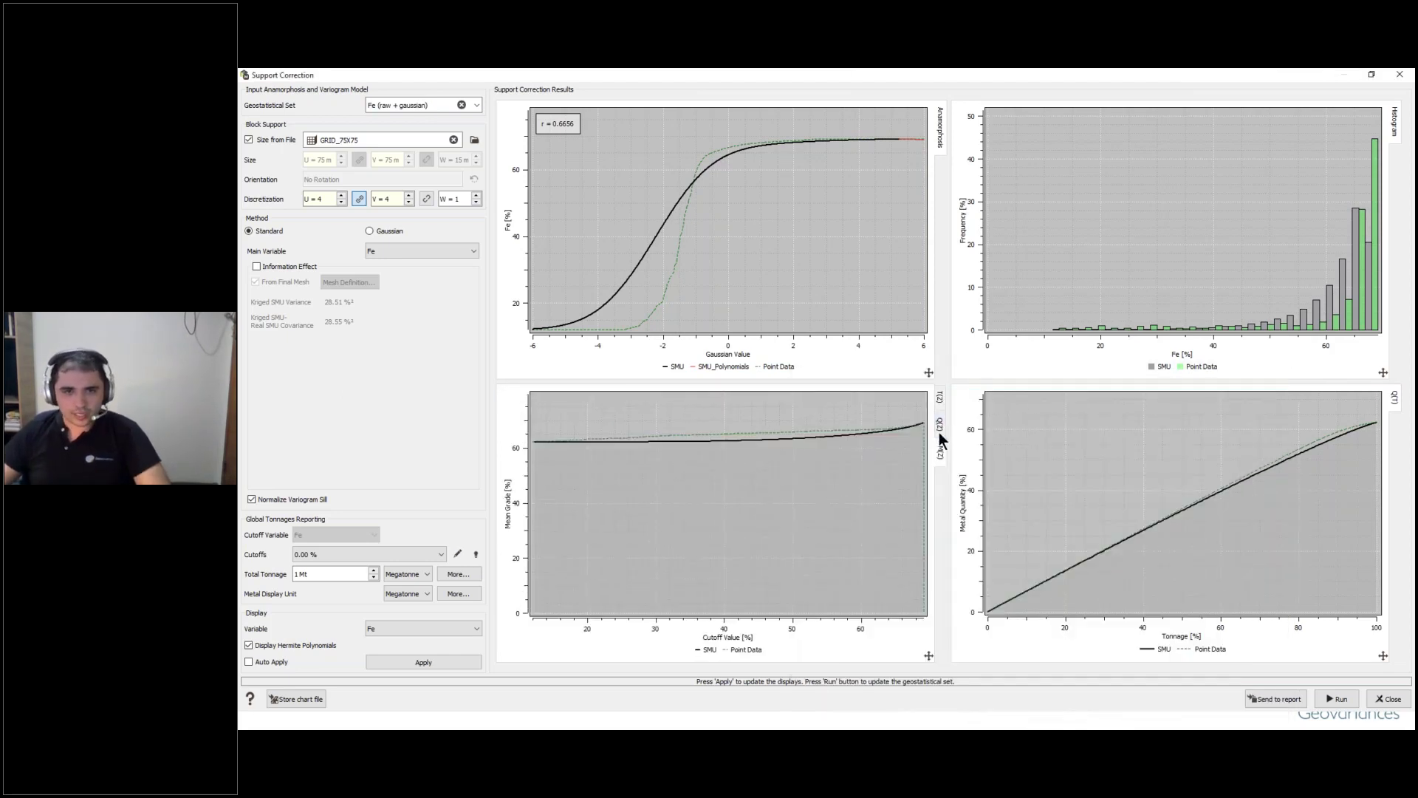
left_click(941, 427)
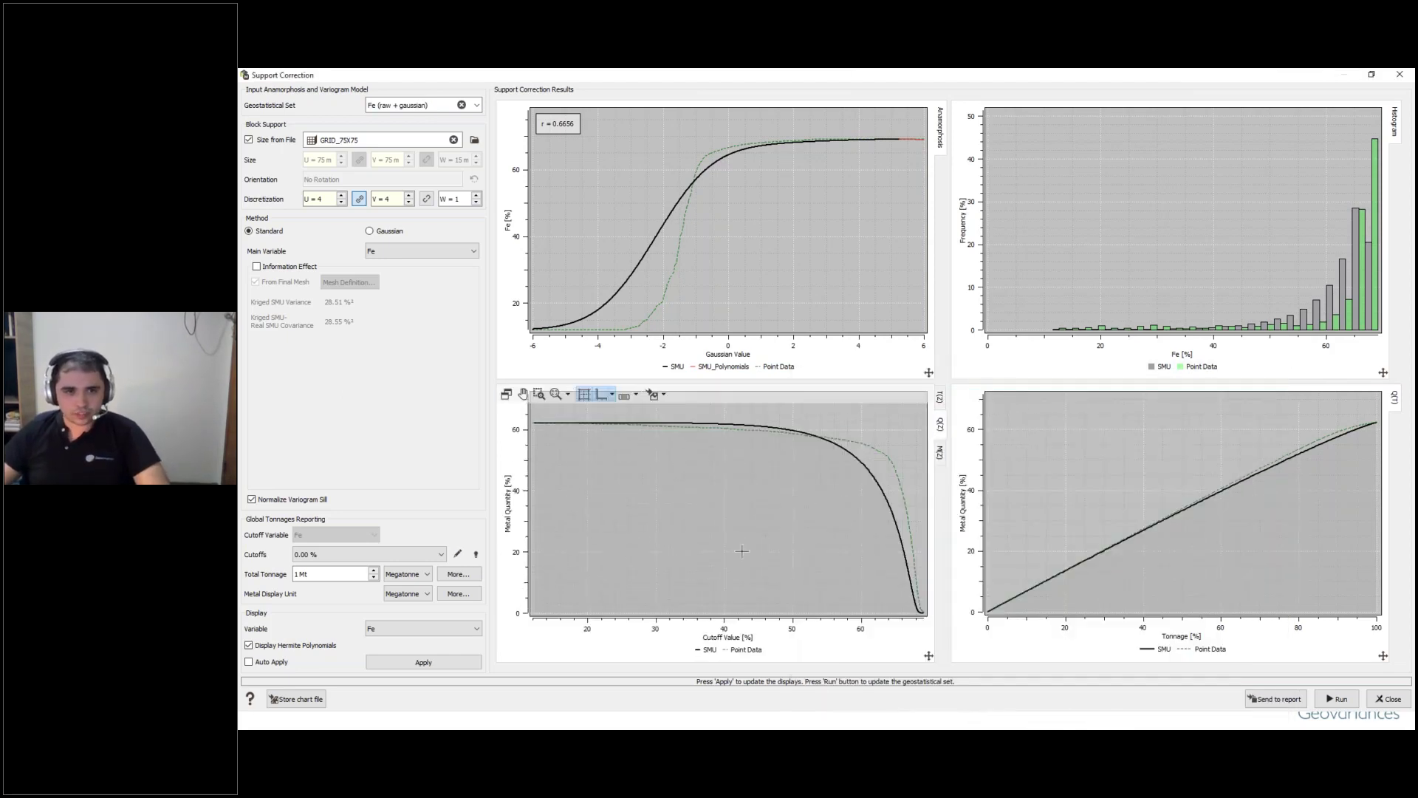
left_click(508, 397)
left_click_drag(965, 374, 776, 203)
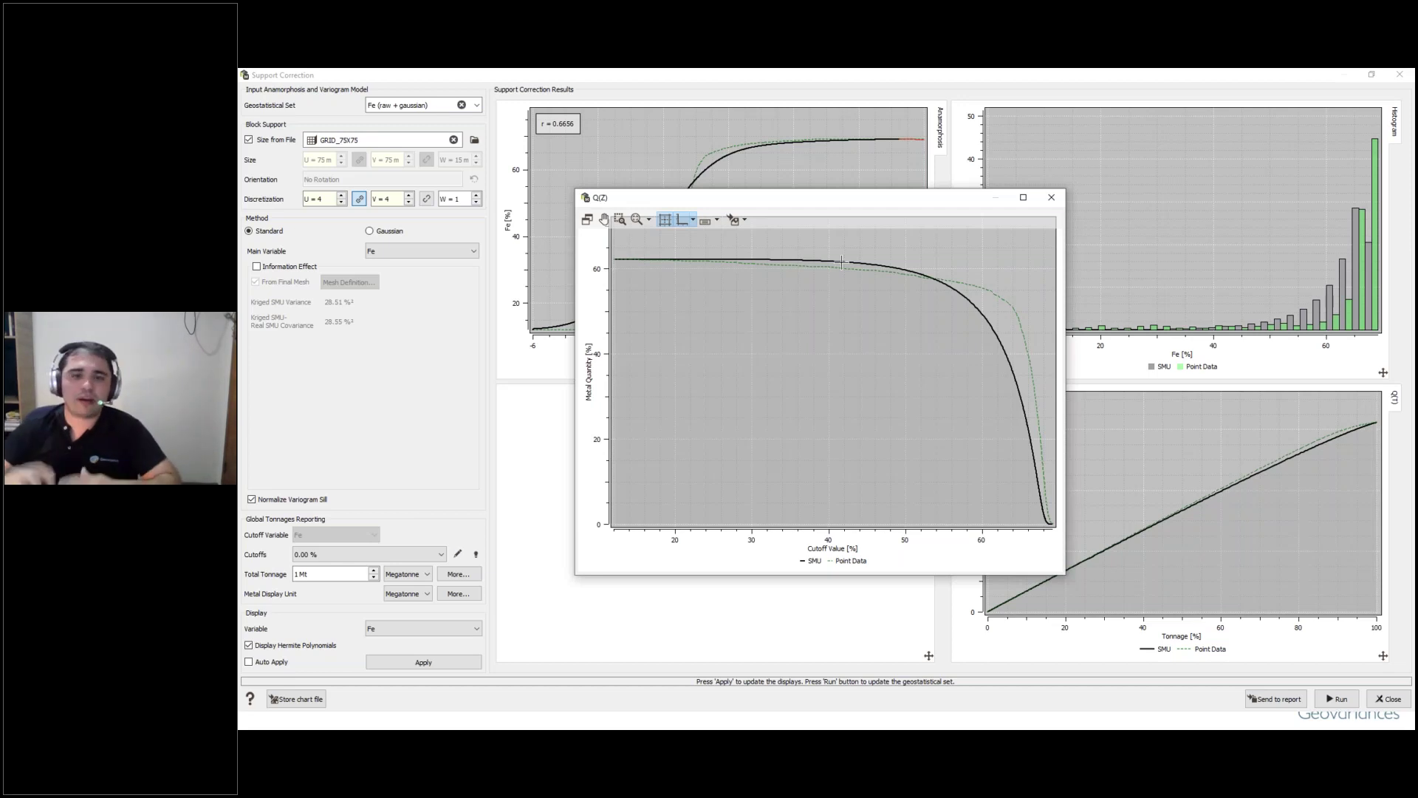
left_click(1051, 198)
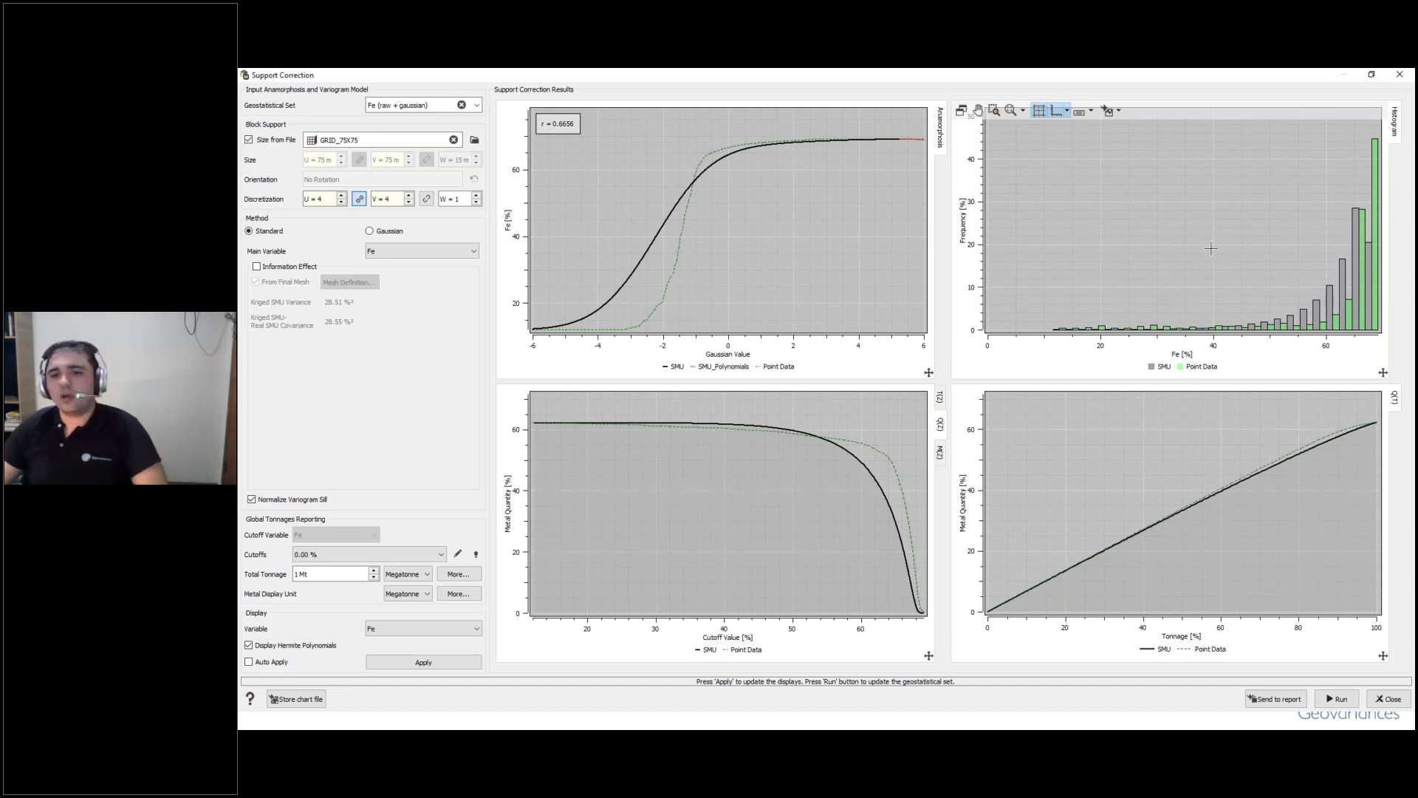
Step: Close Support Correction, review the Data Prep batch elements from the start, and close the batch run
left_click(1392, 701)
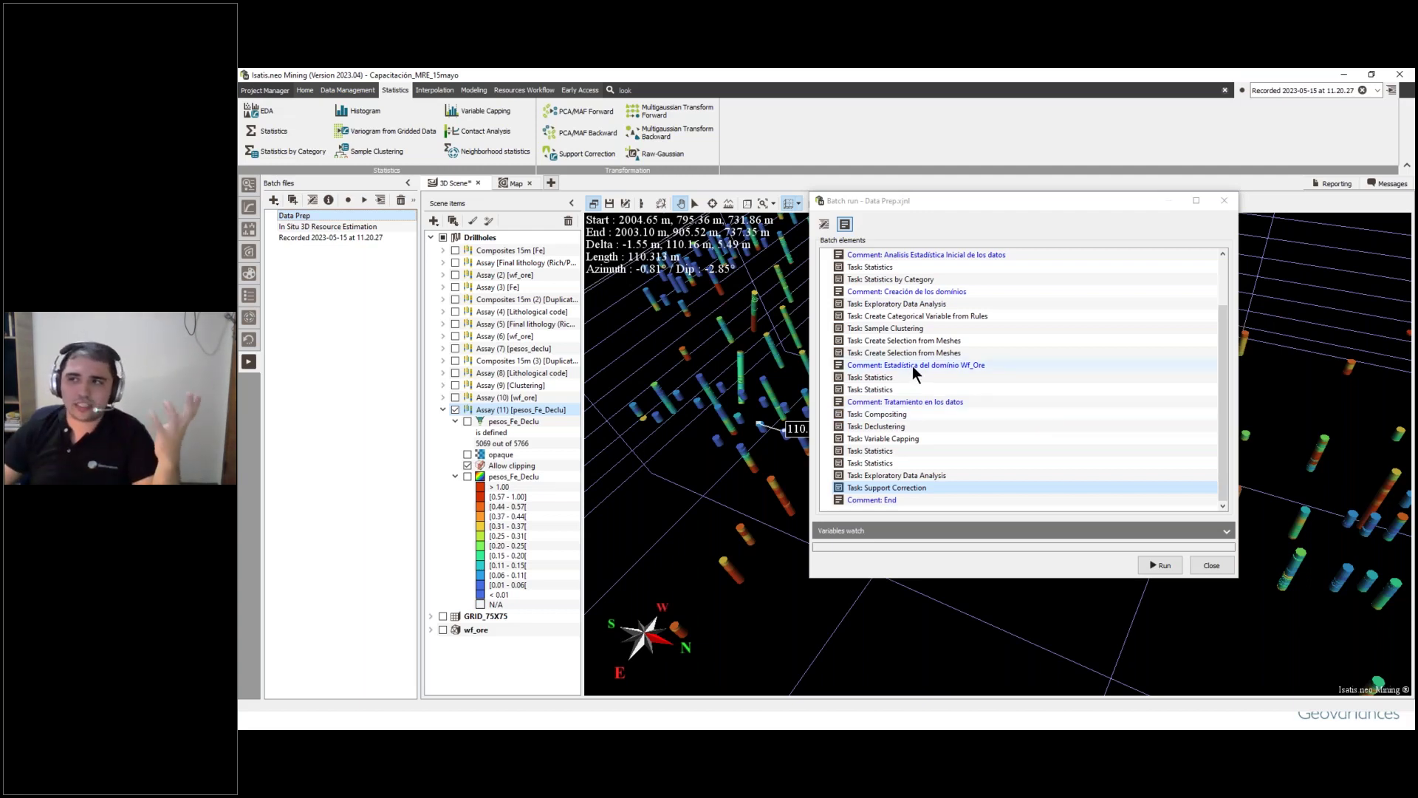
left_click(921, 328)
scroll(976, 436, "up", 2)
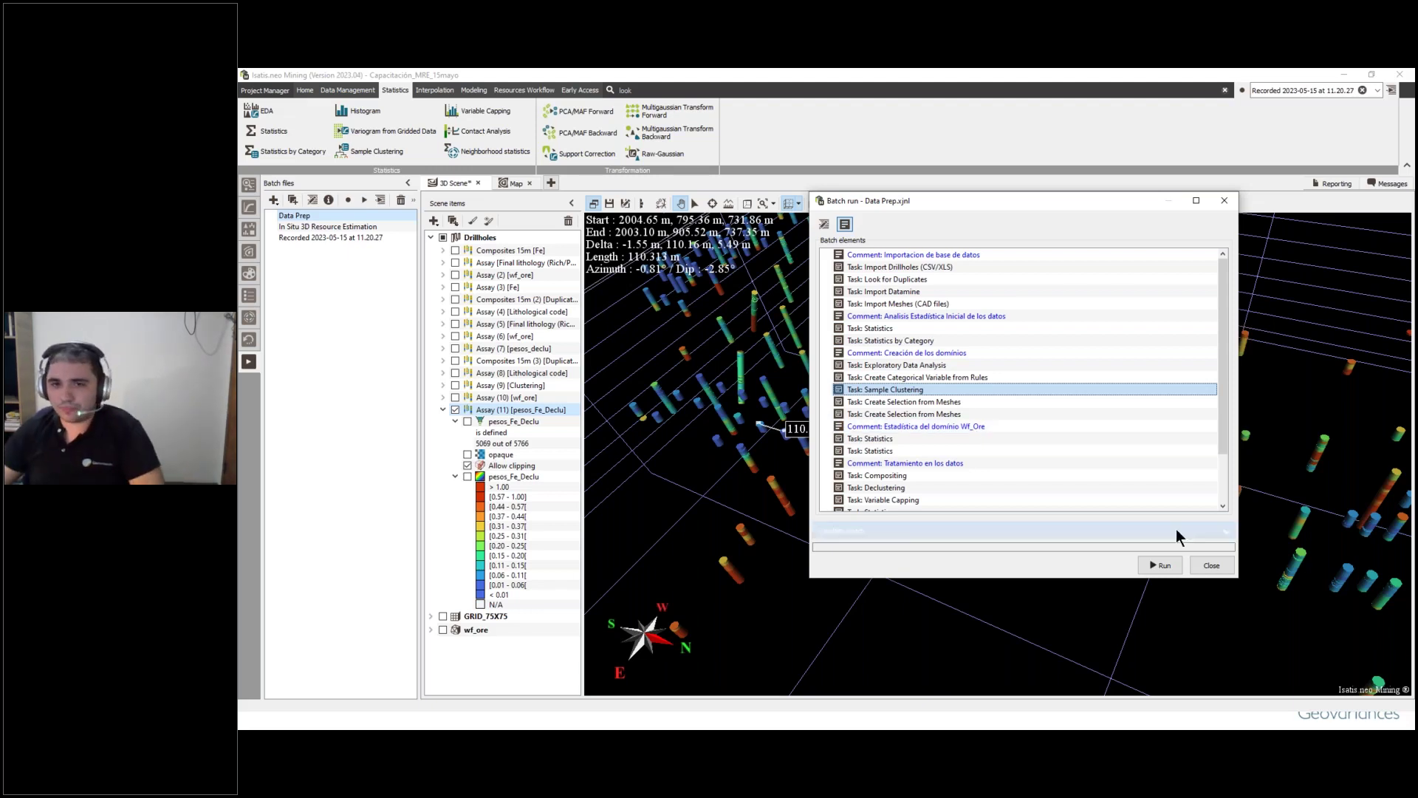
left_click(1212, 565)
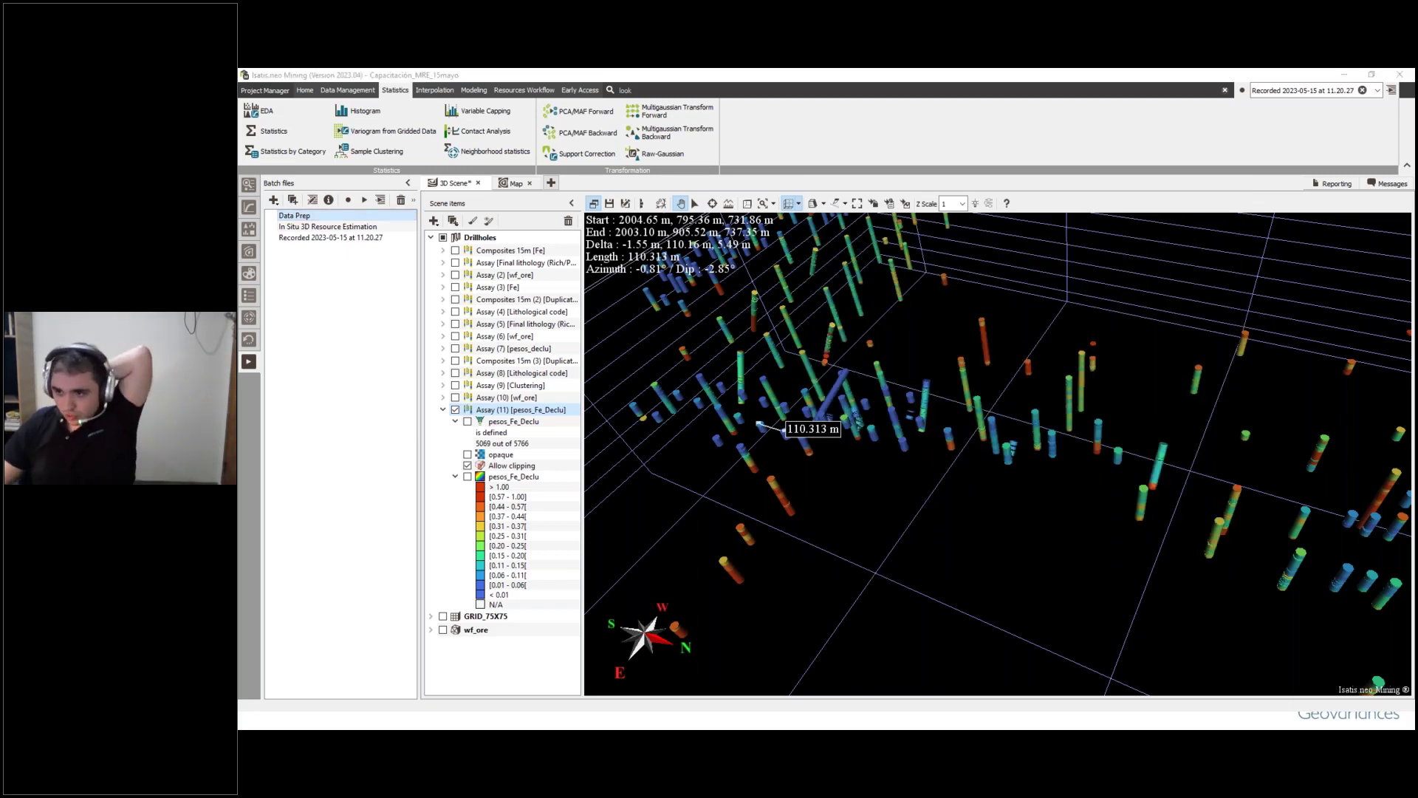
Step: Switch to the PowerPoint file webinar-data-prep-SP.pptx and select slide 6
key("alt+Tab")
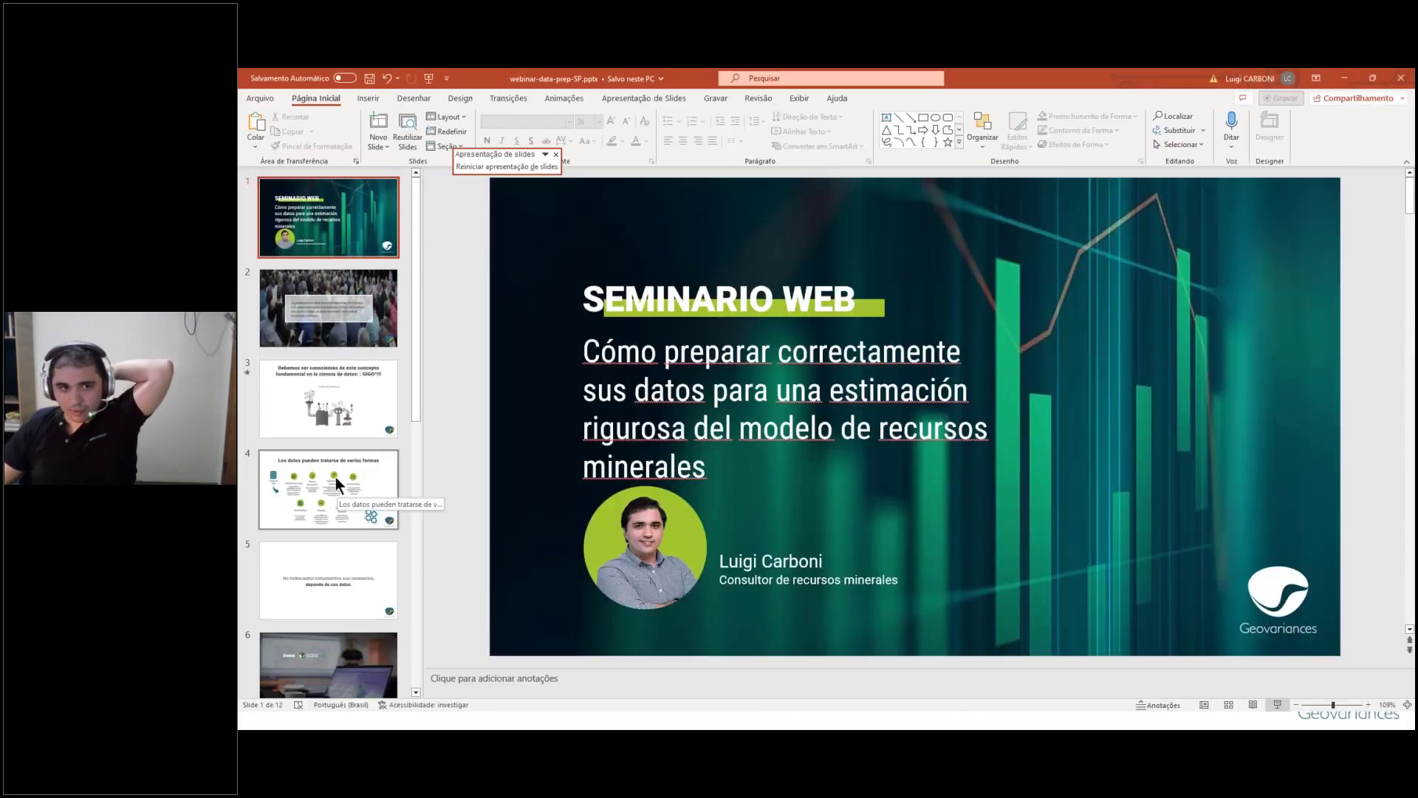
scroll(336, 477, "down", 4)
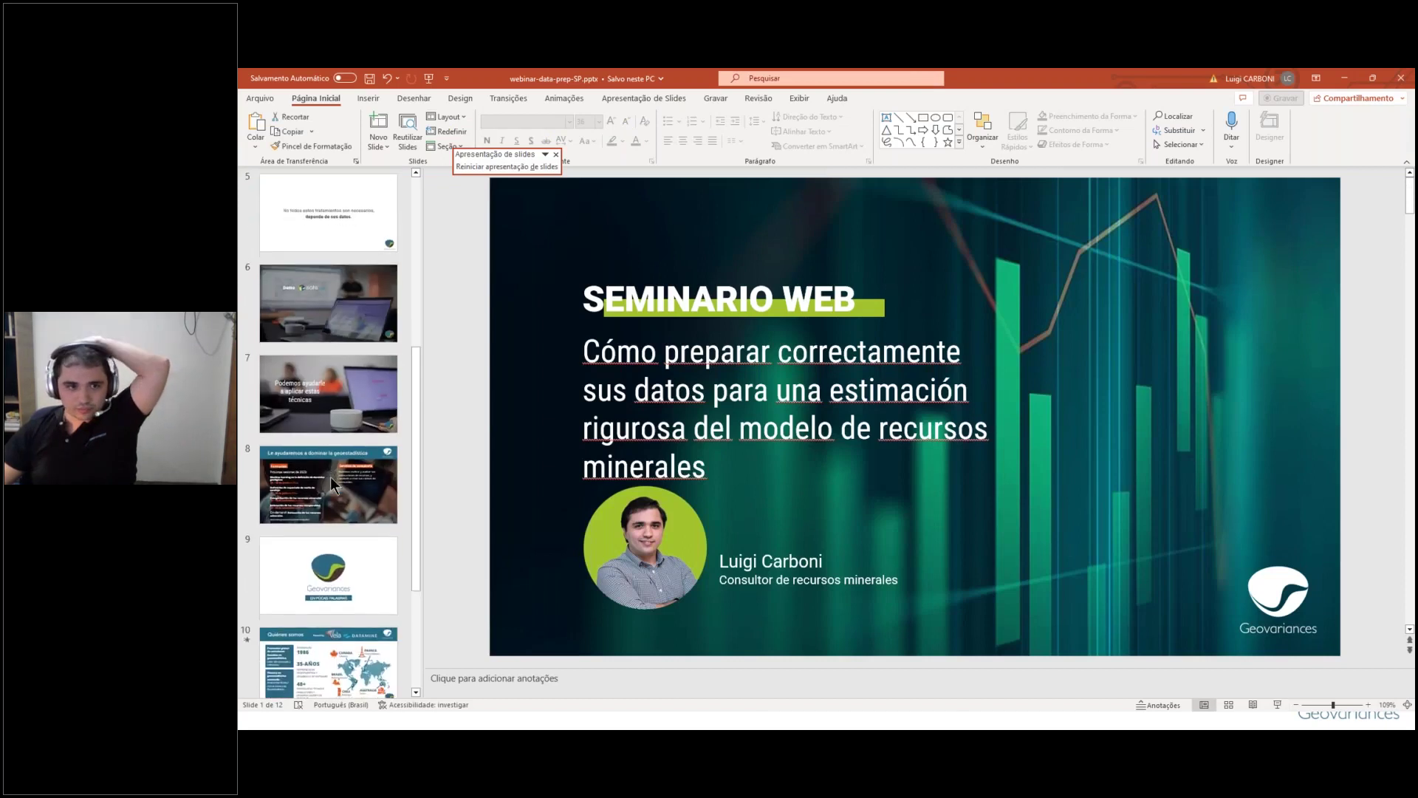
left_click(323, 386)
key("Up")
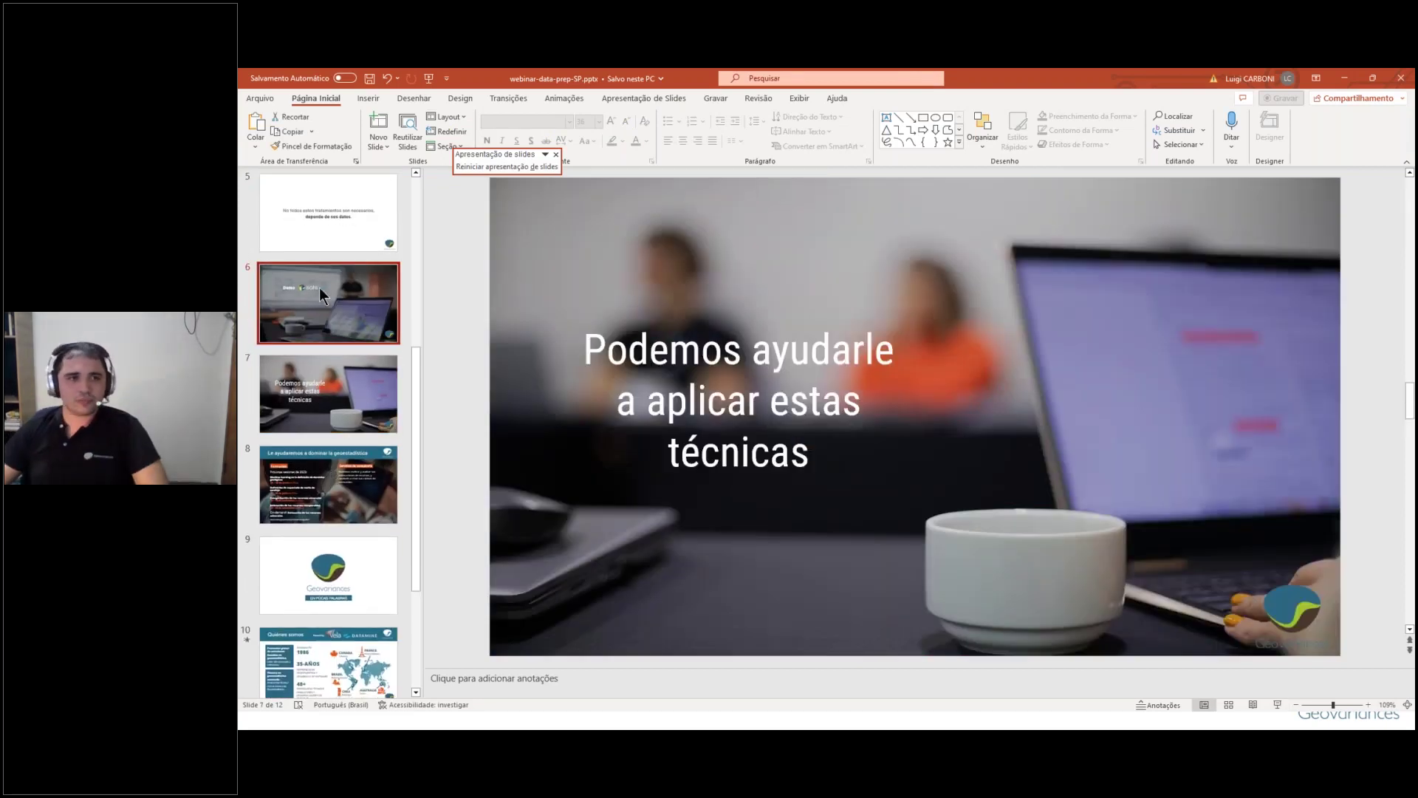
Step: Switch to the running slide show and go to the slide "Podemos ayudarle a aplicar estas técnicas"
key("alt+Tab")
key("Left")
key("Right")
key("Right")
key("Right")
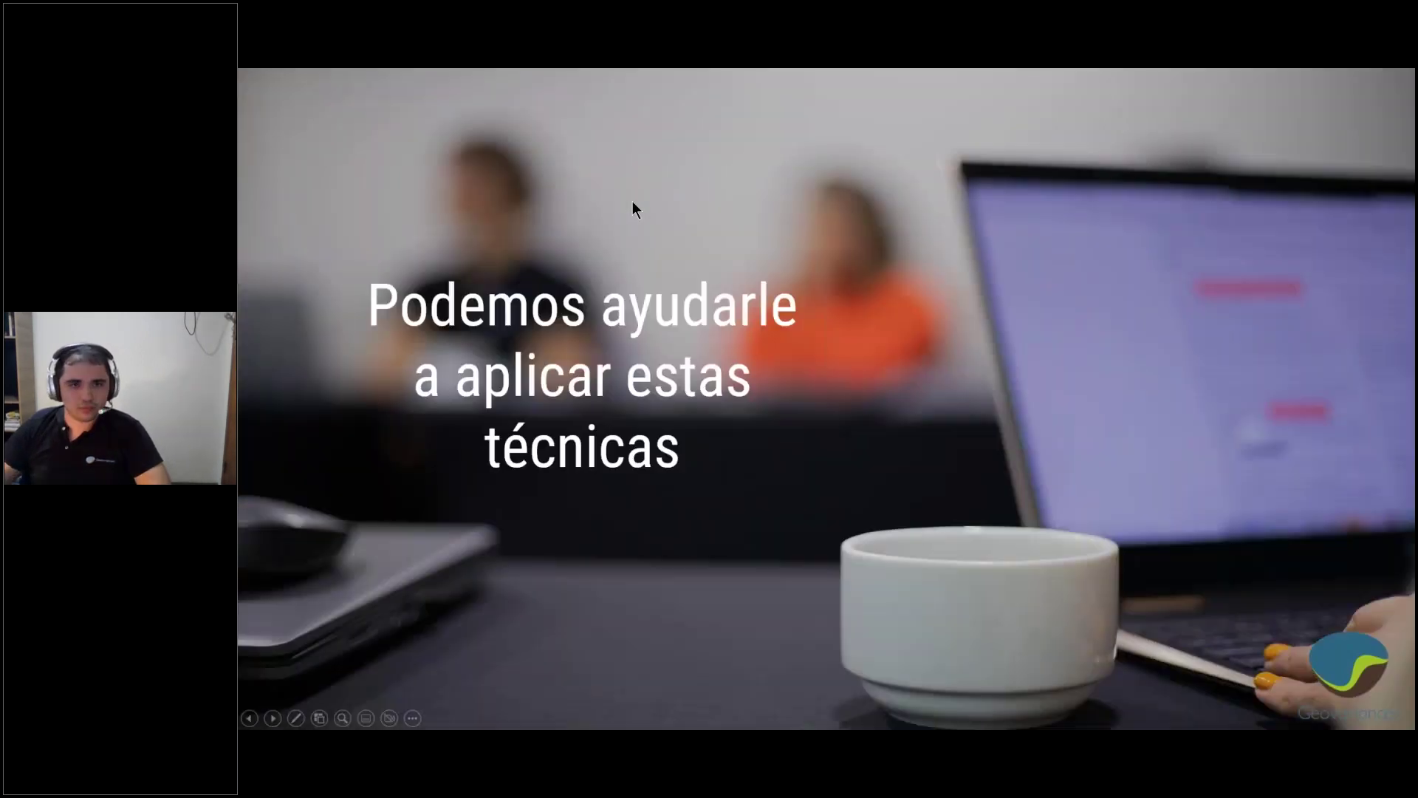